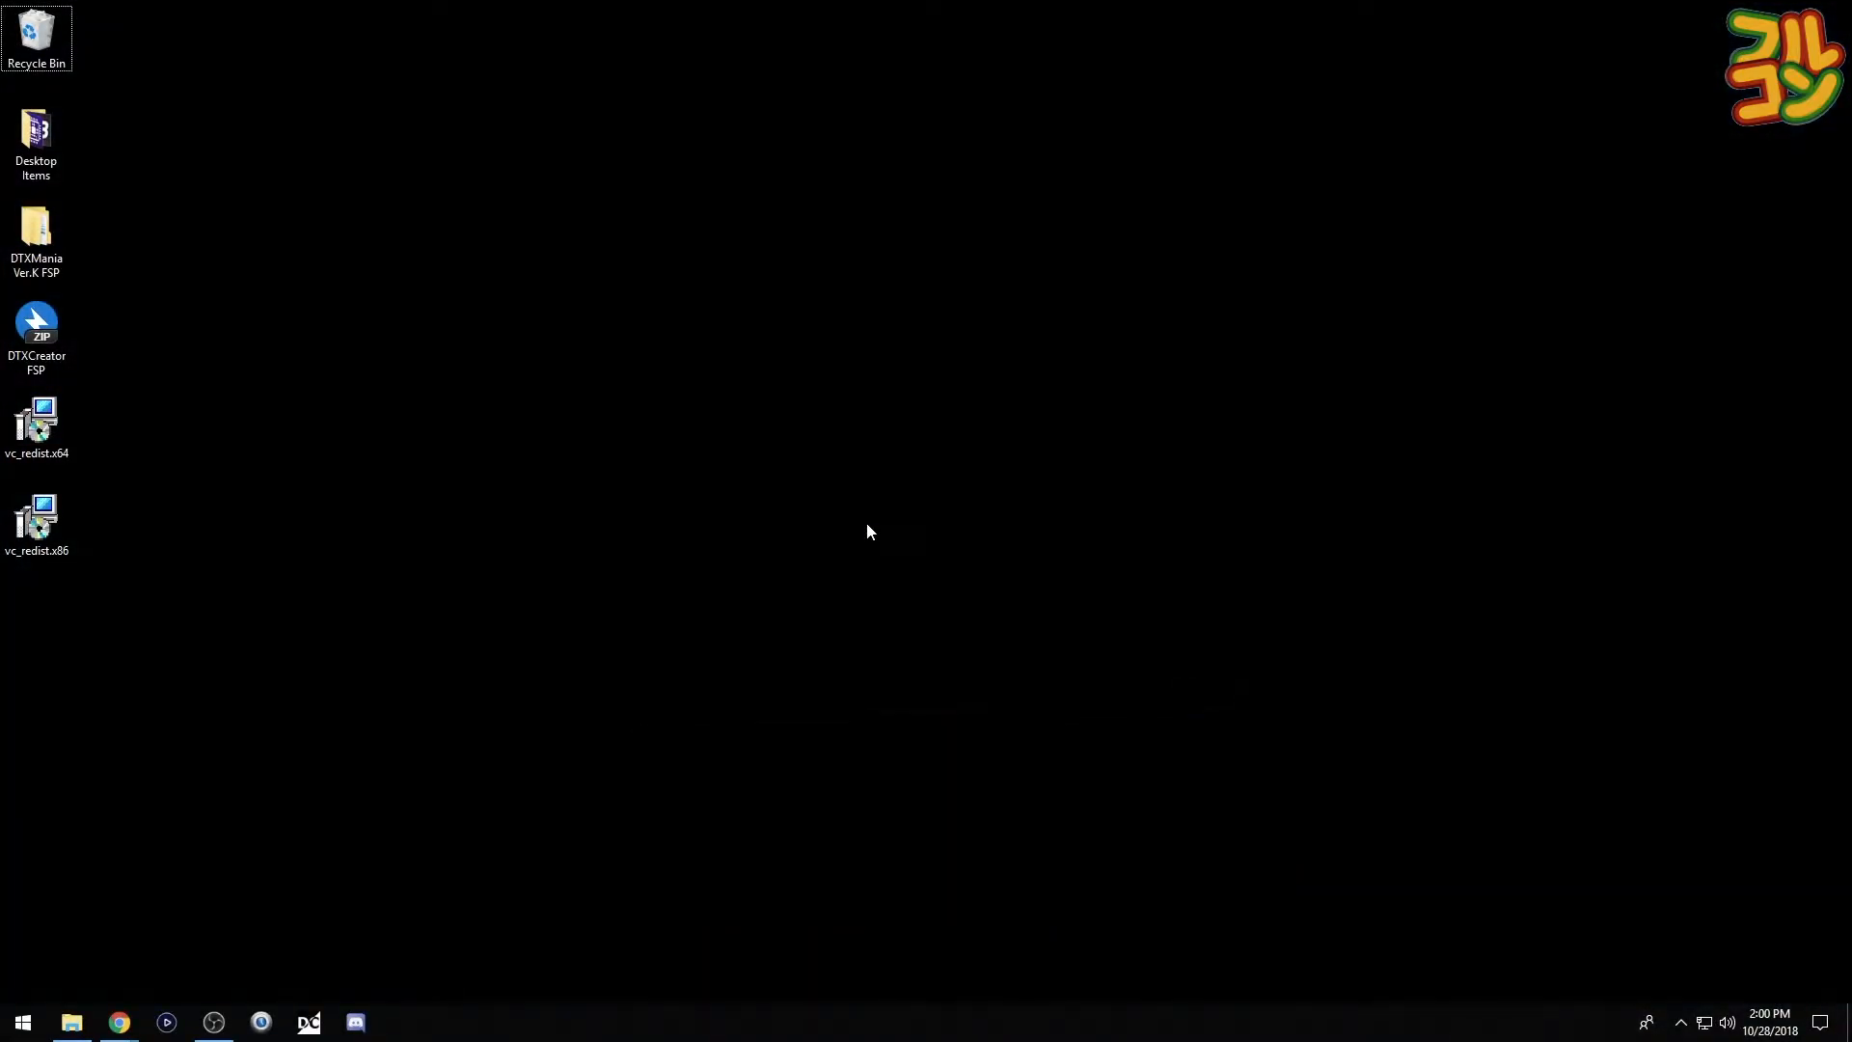
- Move the DTXCreator FSP archive from the desktop into the DTXMania Ver.K FSP folder
{"action": "left_click", "coordinate": [34, 359]}
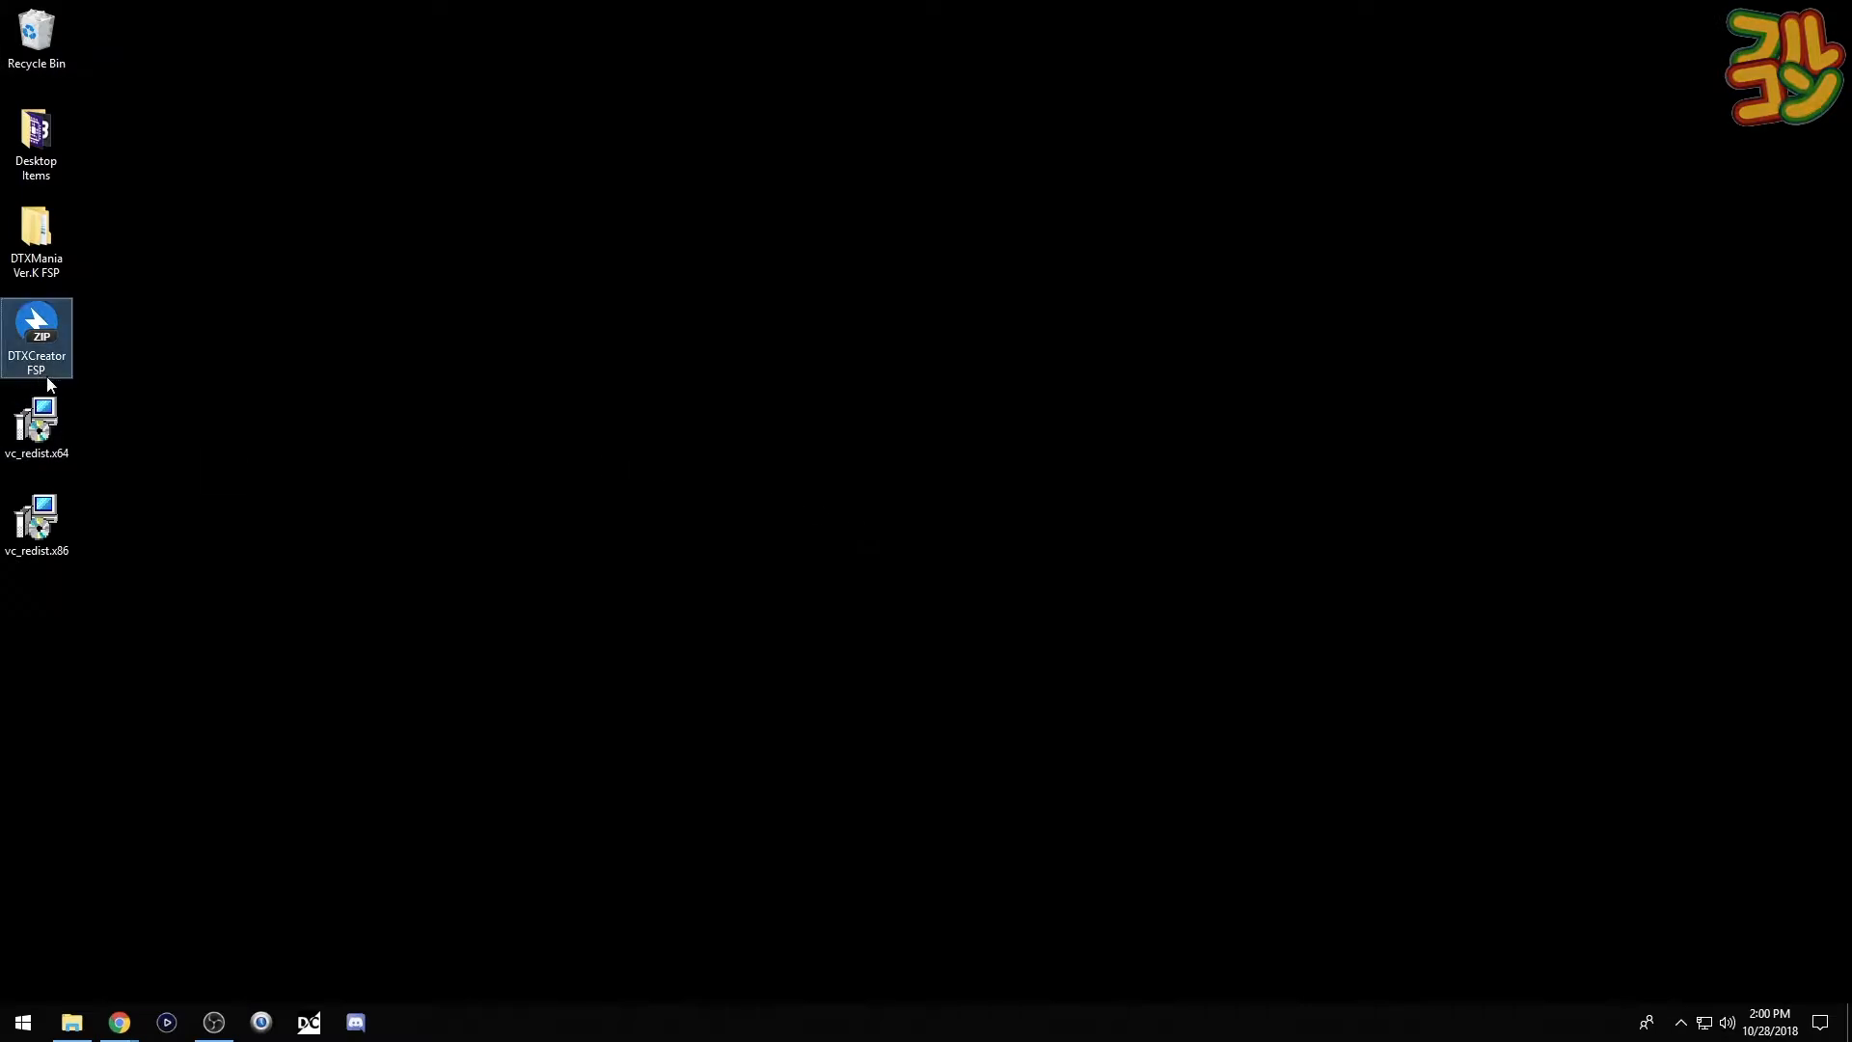
{"action": "double_click", "coordinate": [45, 269]}
{"action": "left_click_drag", "start_coordinate": [37, 330], "coordinate": [764, 371]}
- Extract the archive in place and open the new DTXCreator FSP folder
{"action": "right_click", "coordinate": [765, 371]}
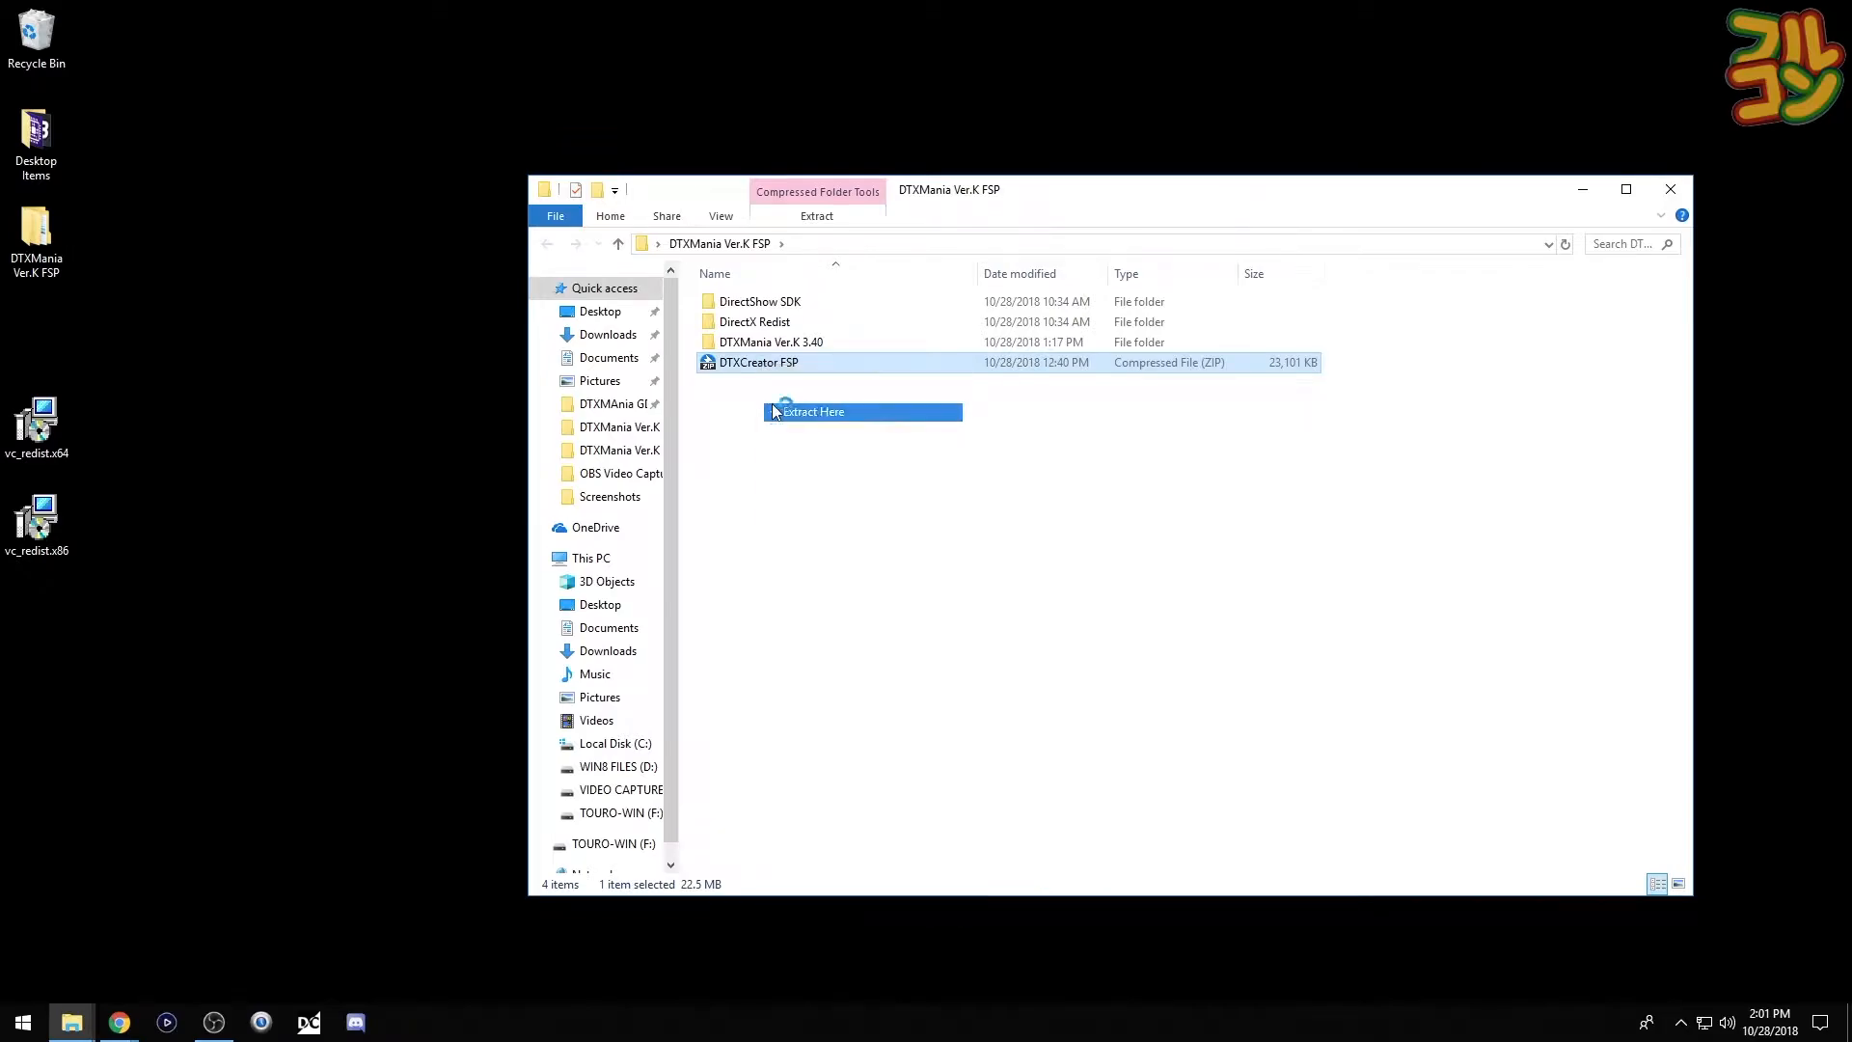
{"action": "left_click", "coordinate": [826, 414]}
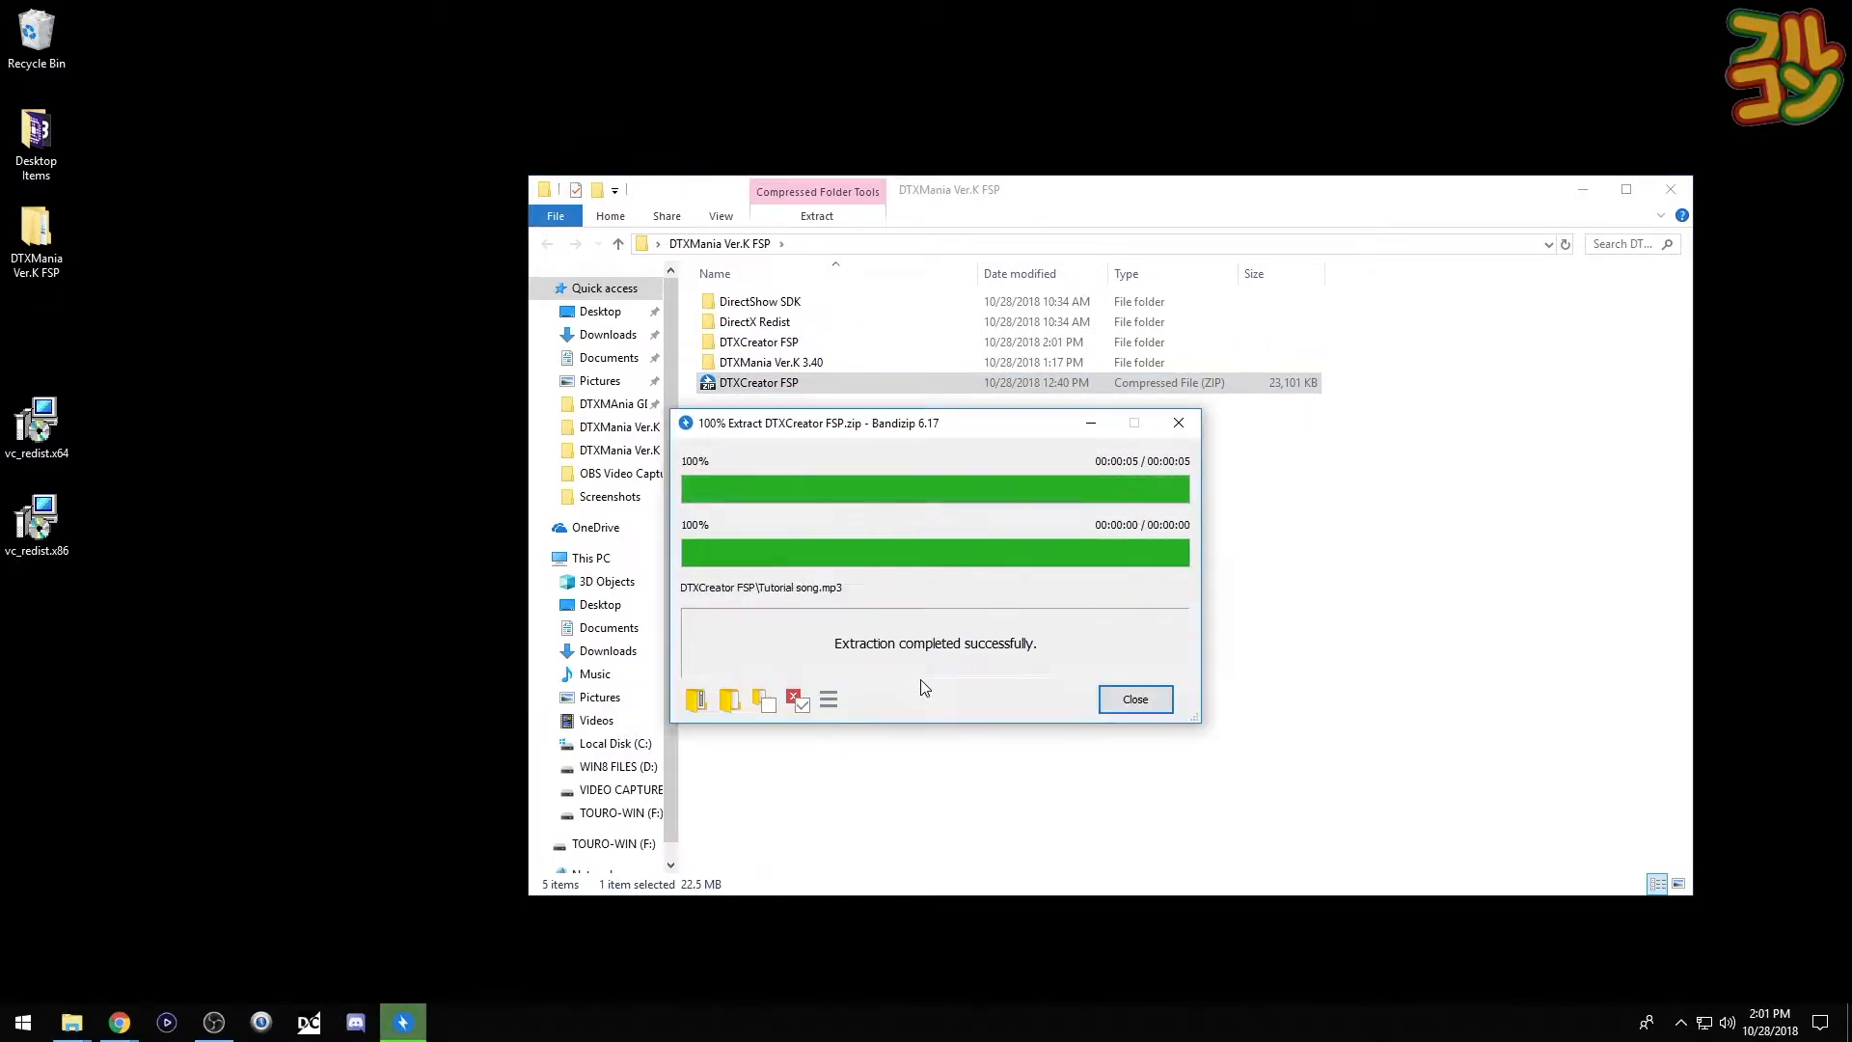
{"action": "left_click", "coordinate": [1136, 700]}
{"action": "double_click", "coordinate": [713, 343]}
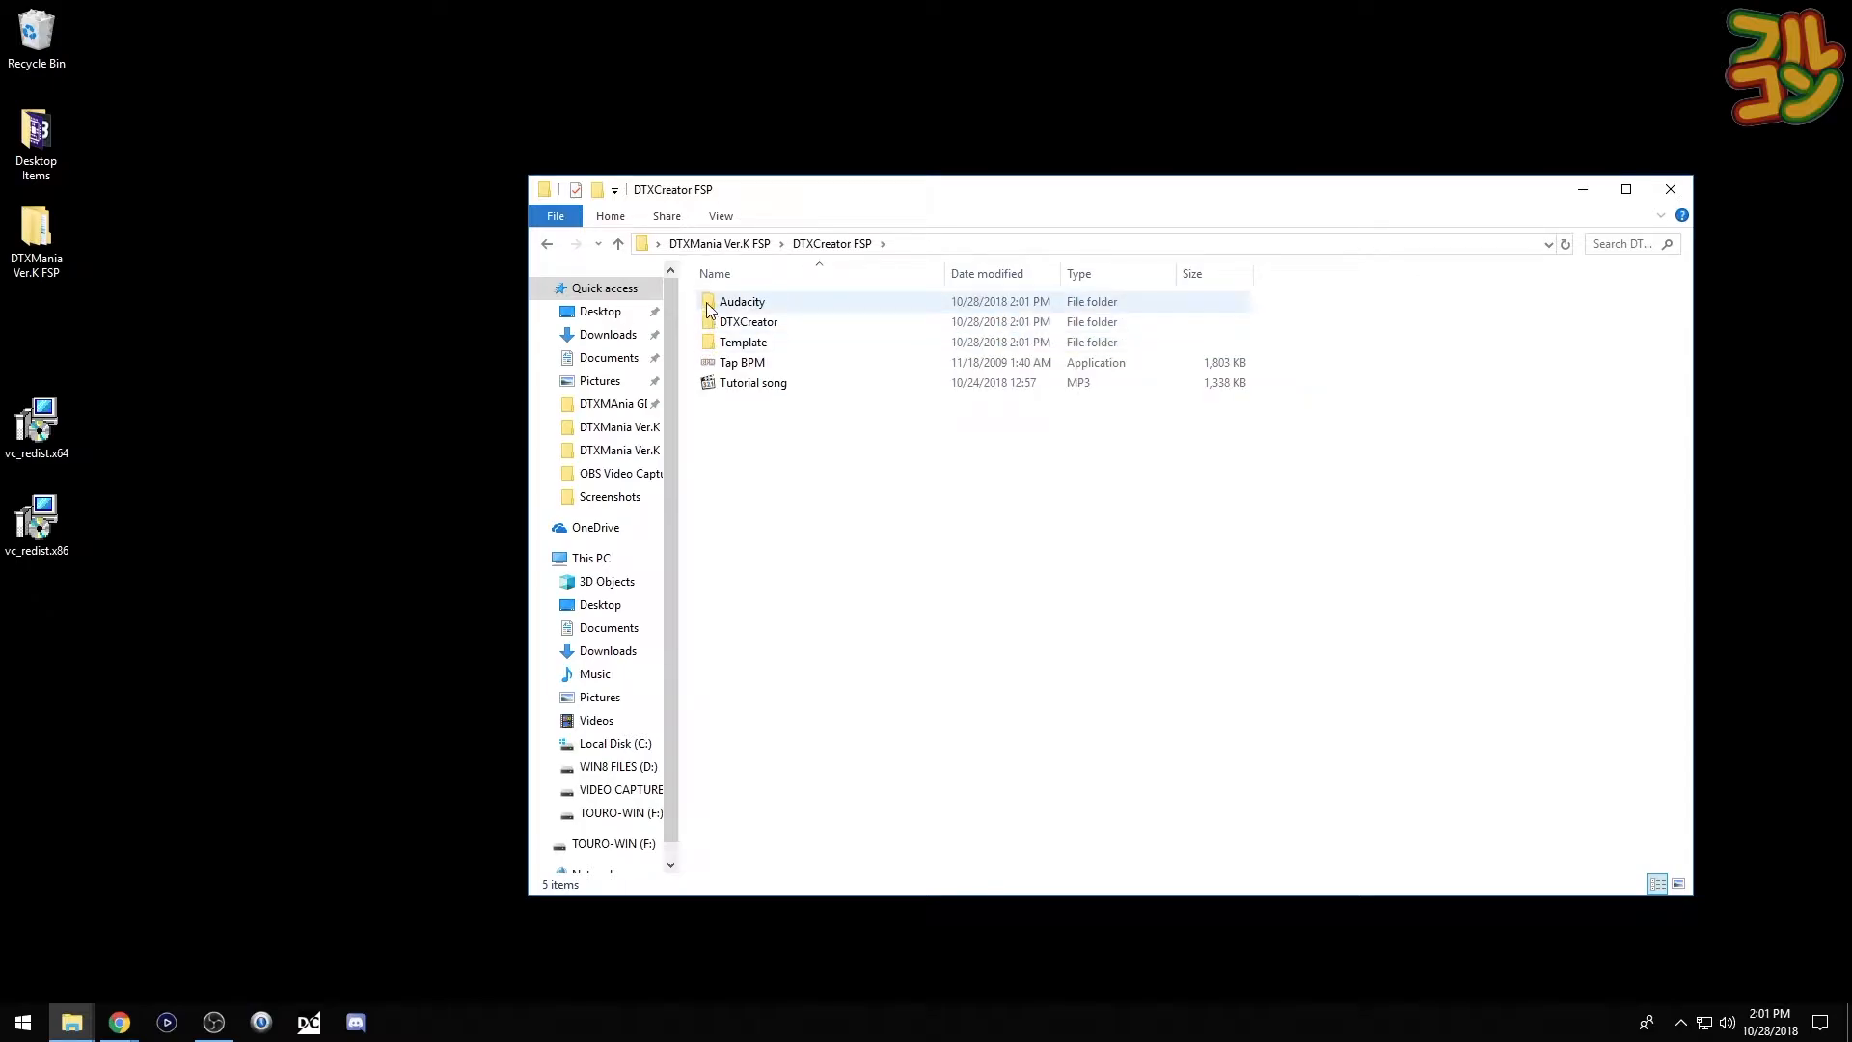
- Point out the Audacity folder, Tap BPM application and Tutorial song in DTXCreator FSP
{"action": "left_click", "coordinate": [709, 307]}
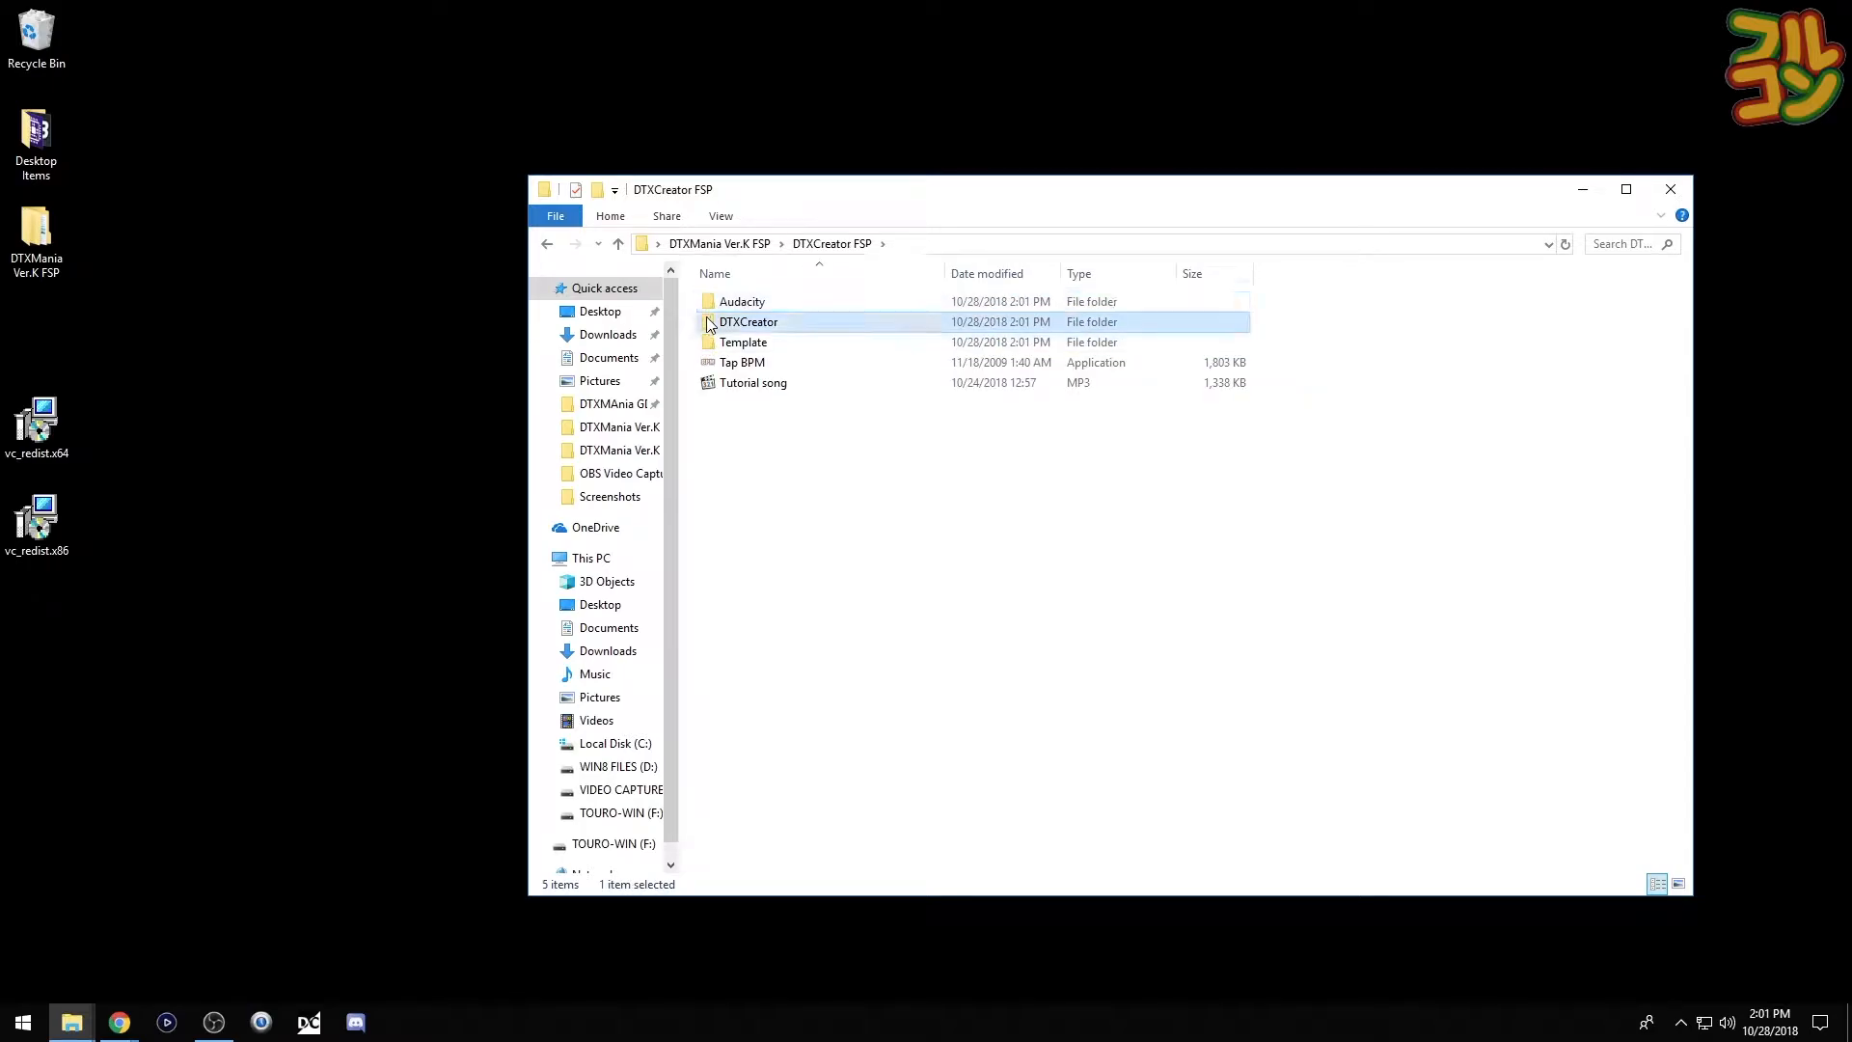
{"action": "left_click", "coordinate": [709, 363]}
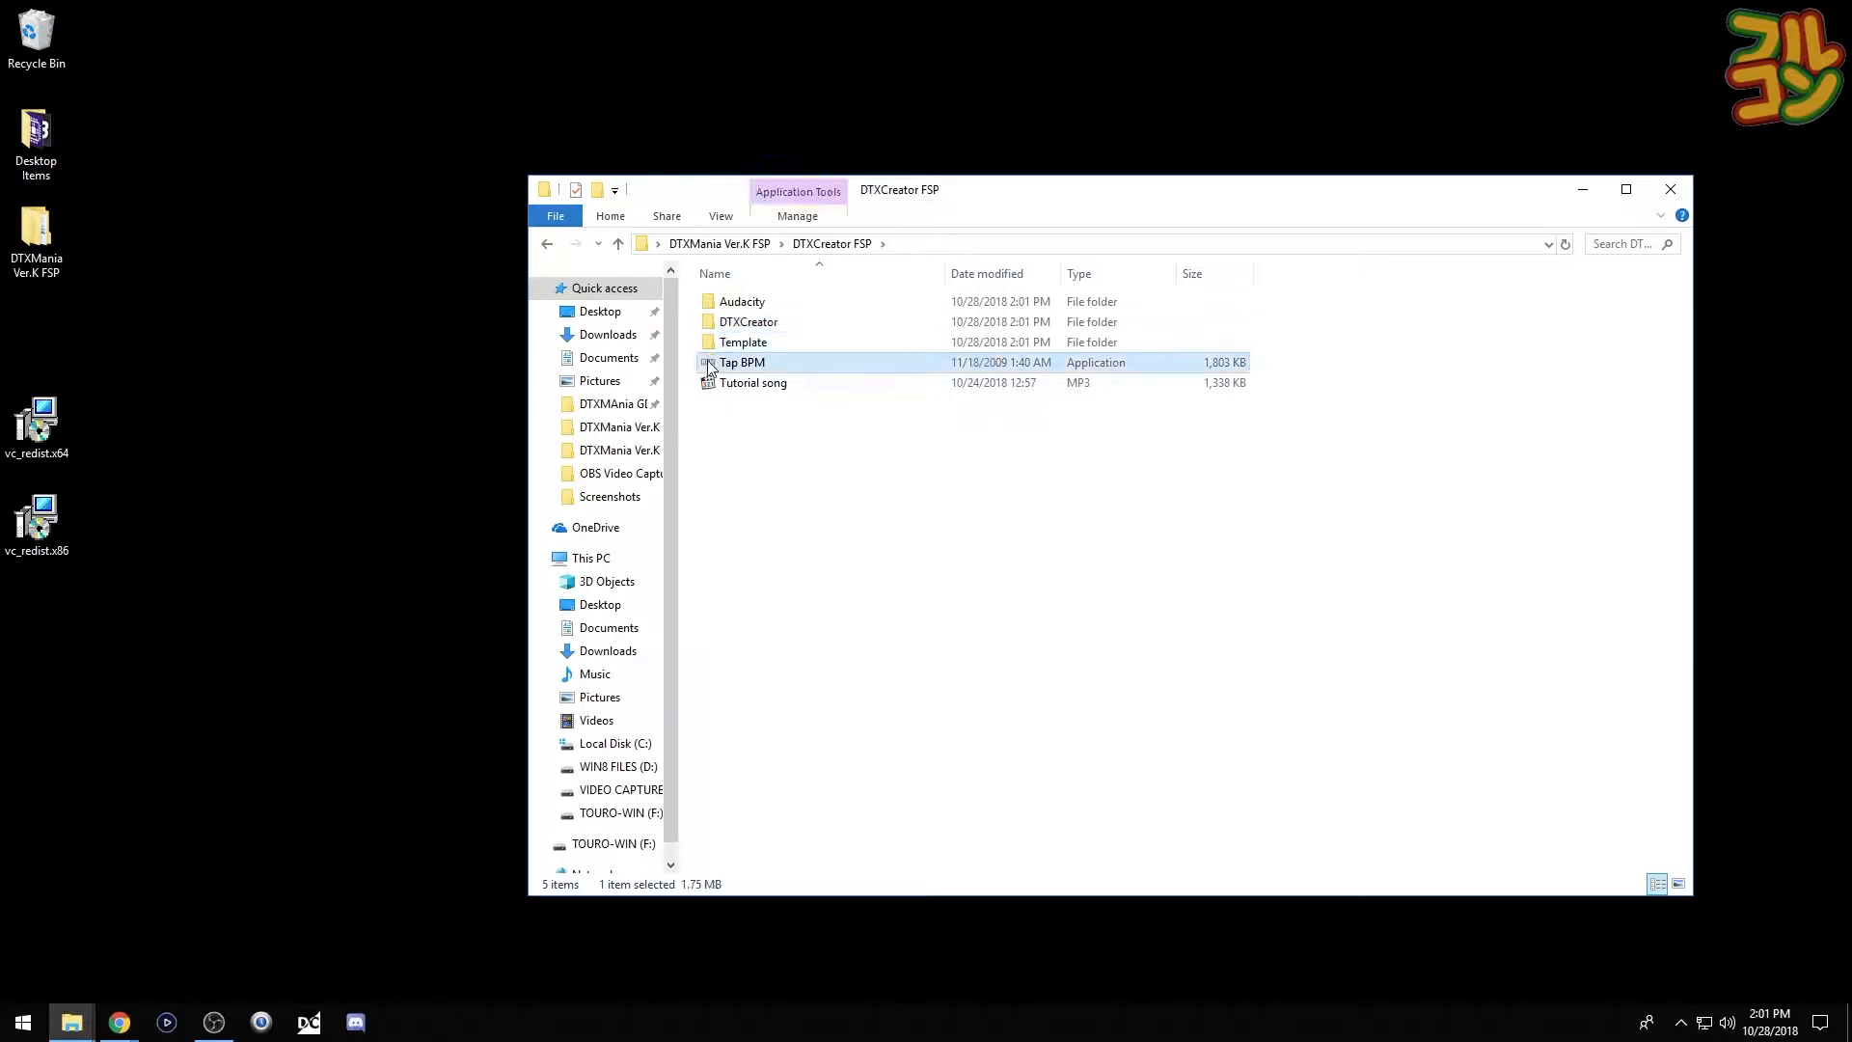
{"action": "left_click", "coordinate": [709, 385]}
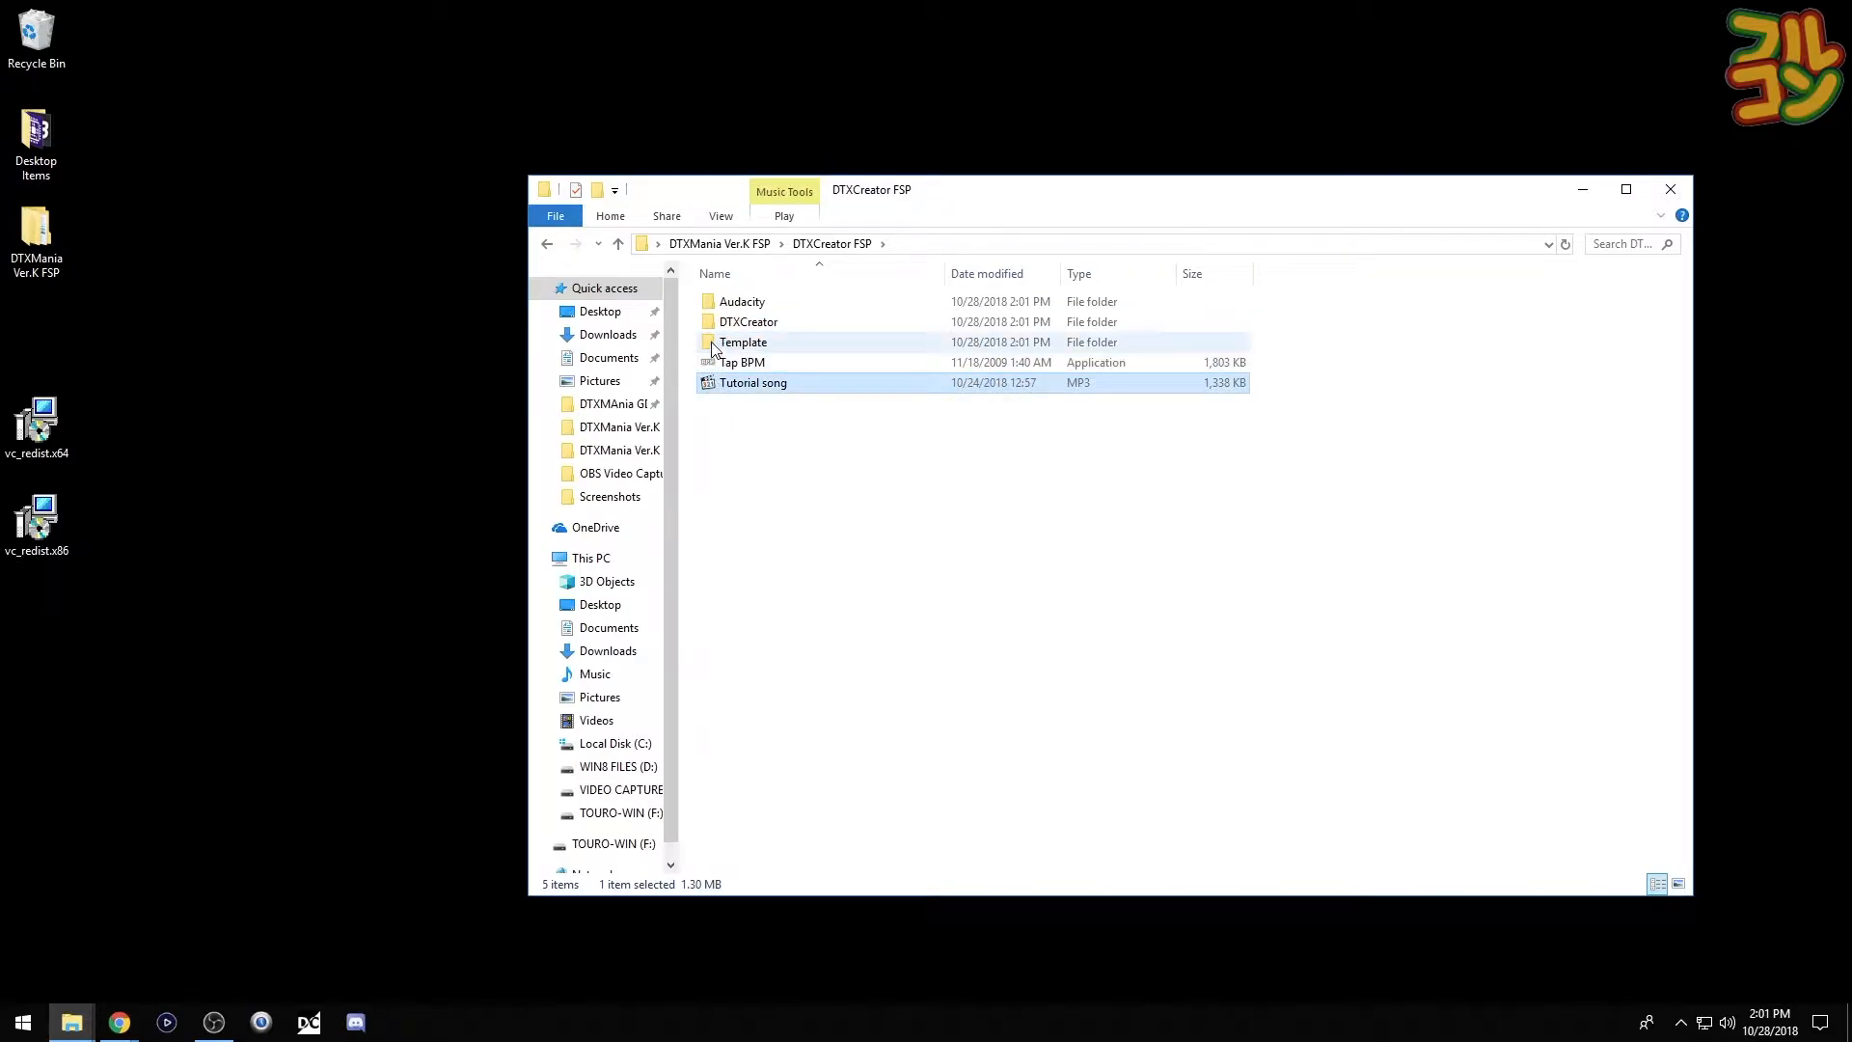
- Open Template and select the drum samples from CLOSEDHIHAT-LOUD through SNARE-SOFT
{"action": "double_click", "coordinate": [712, 345]}
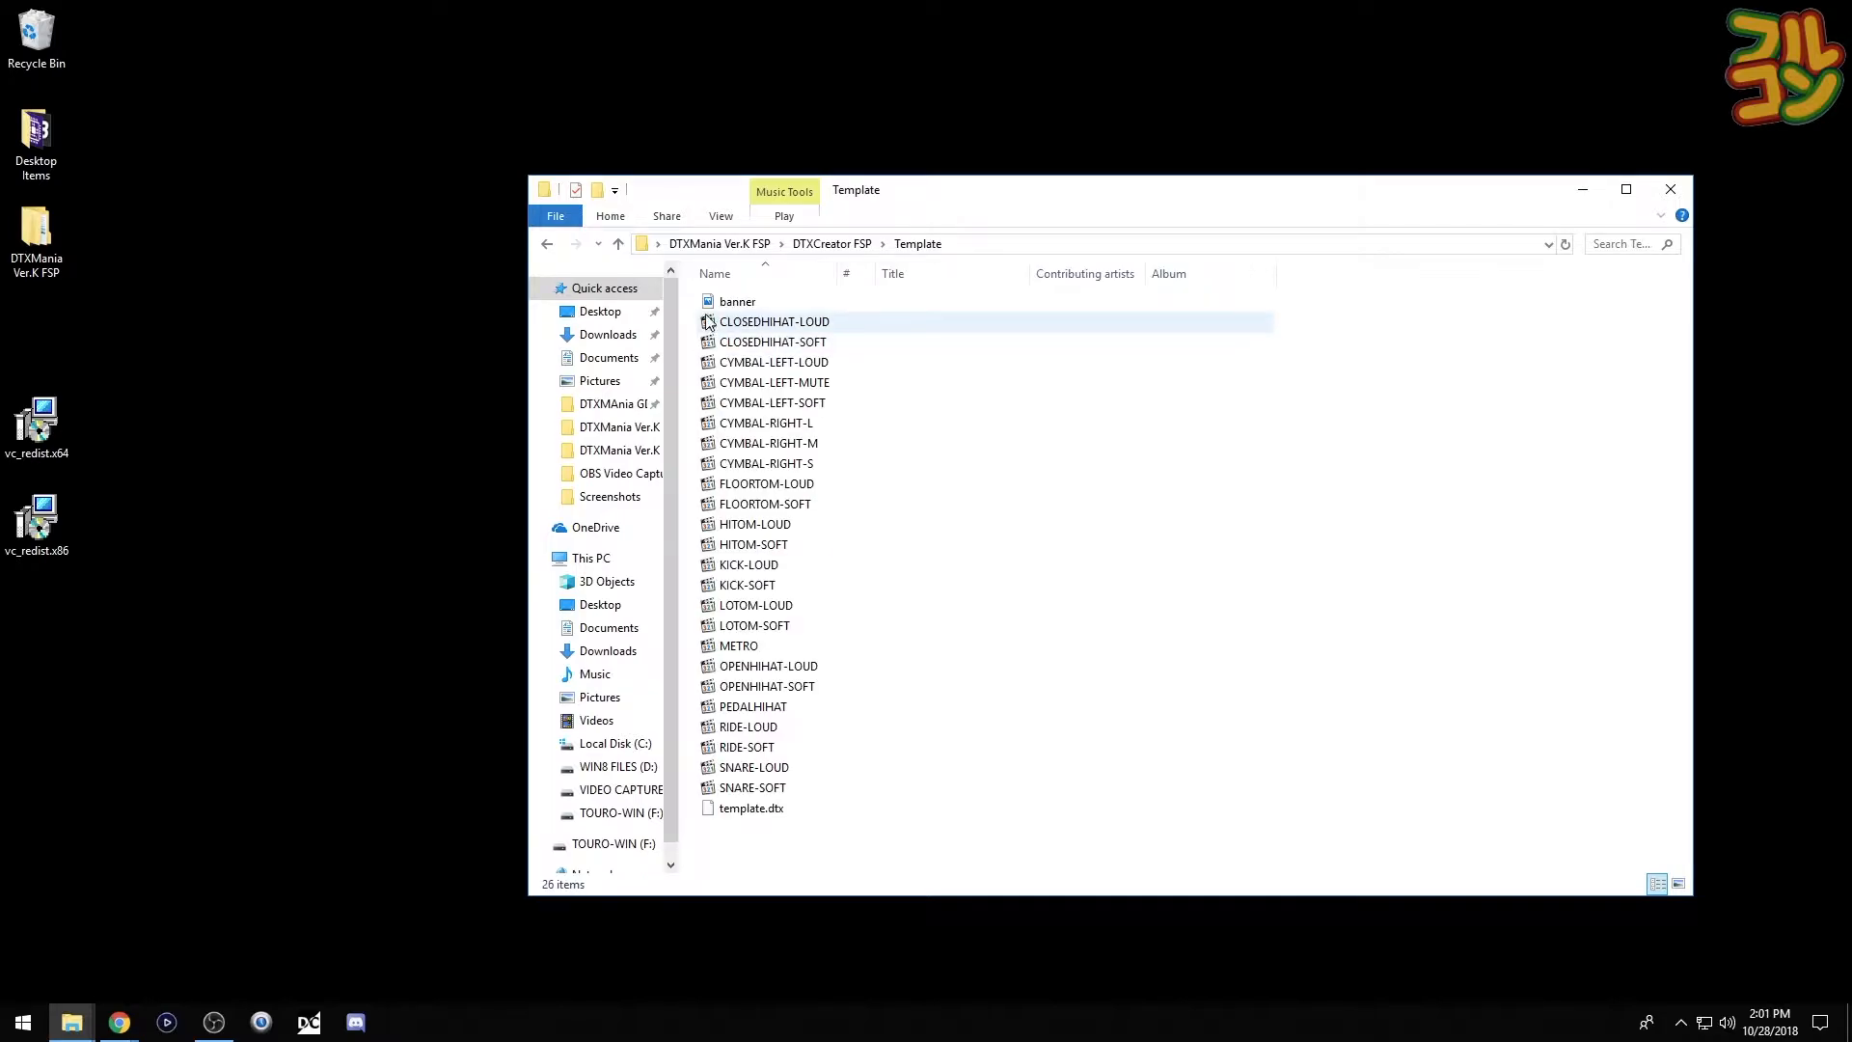
{"action": "left_click", "coordinate": [709, 302]}
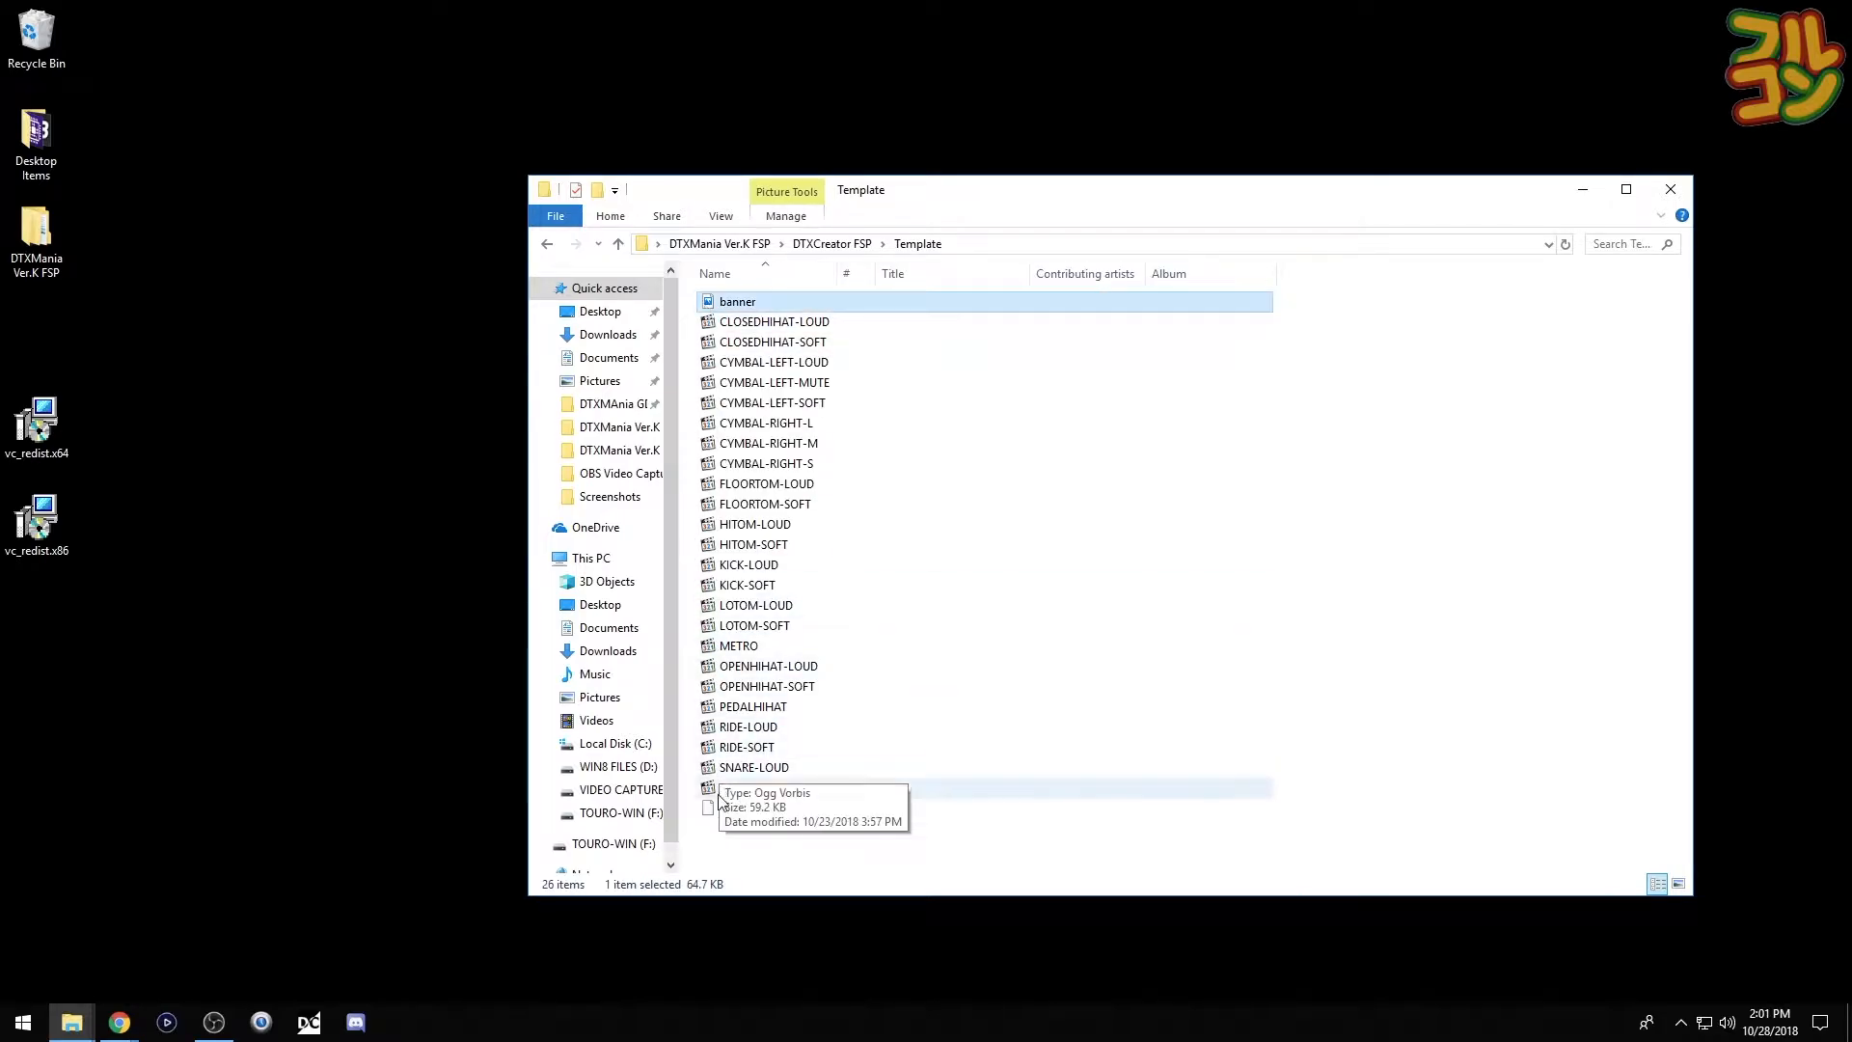
{"action": "key", "text": "Down"}
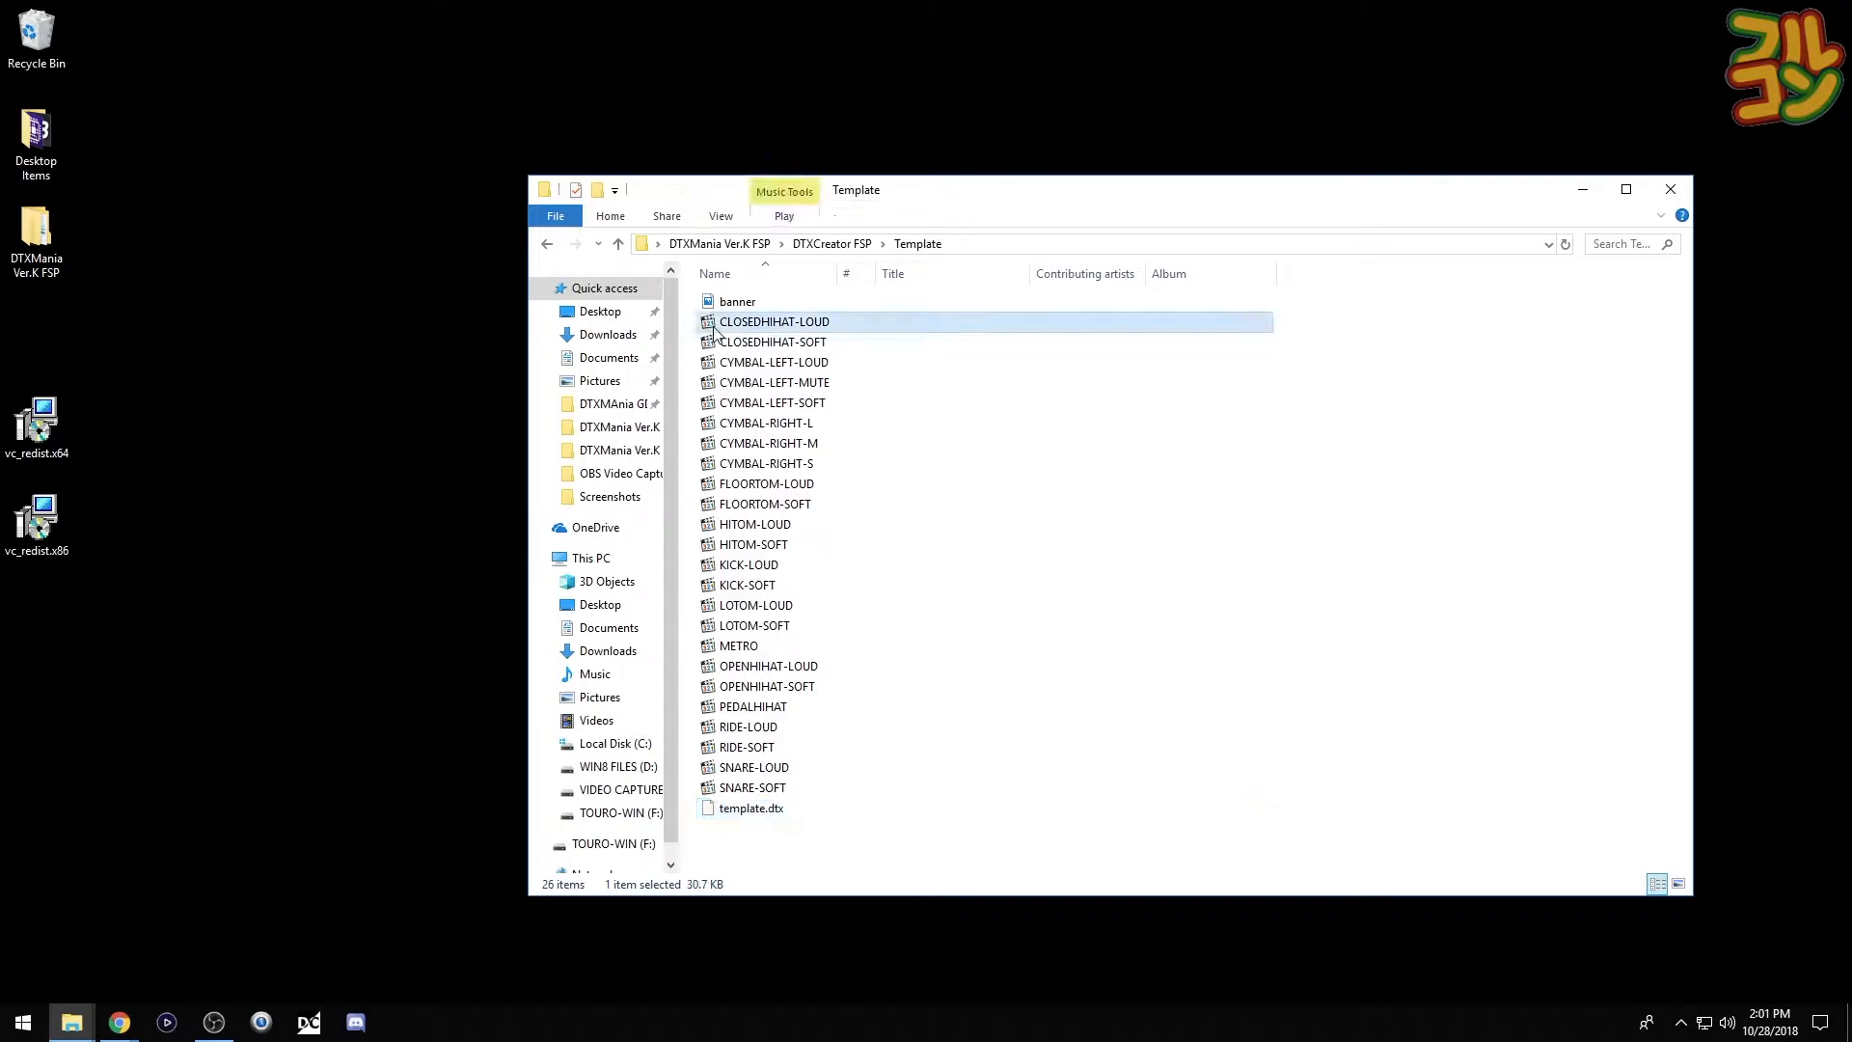
{"action": "left_click", "coordinate": [704, 791], "text": "shift"}
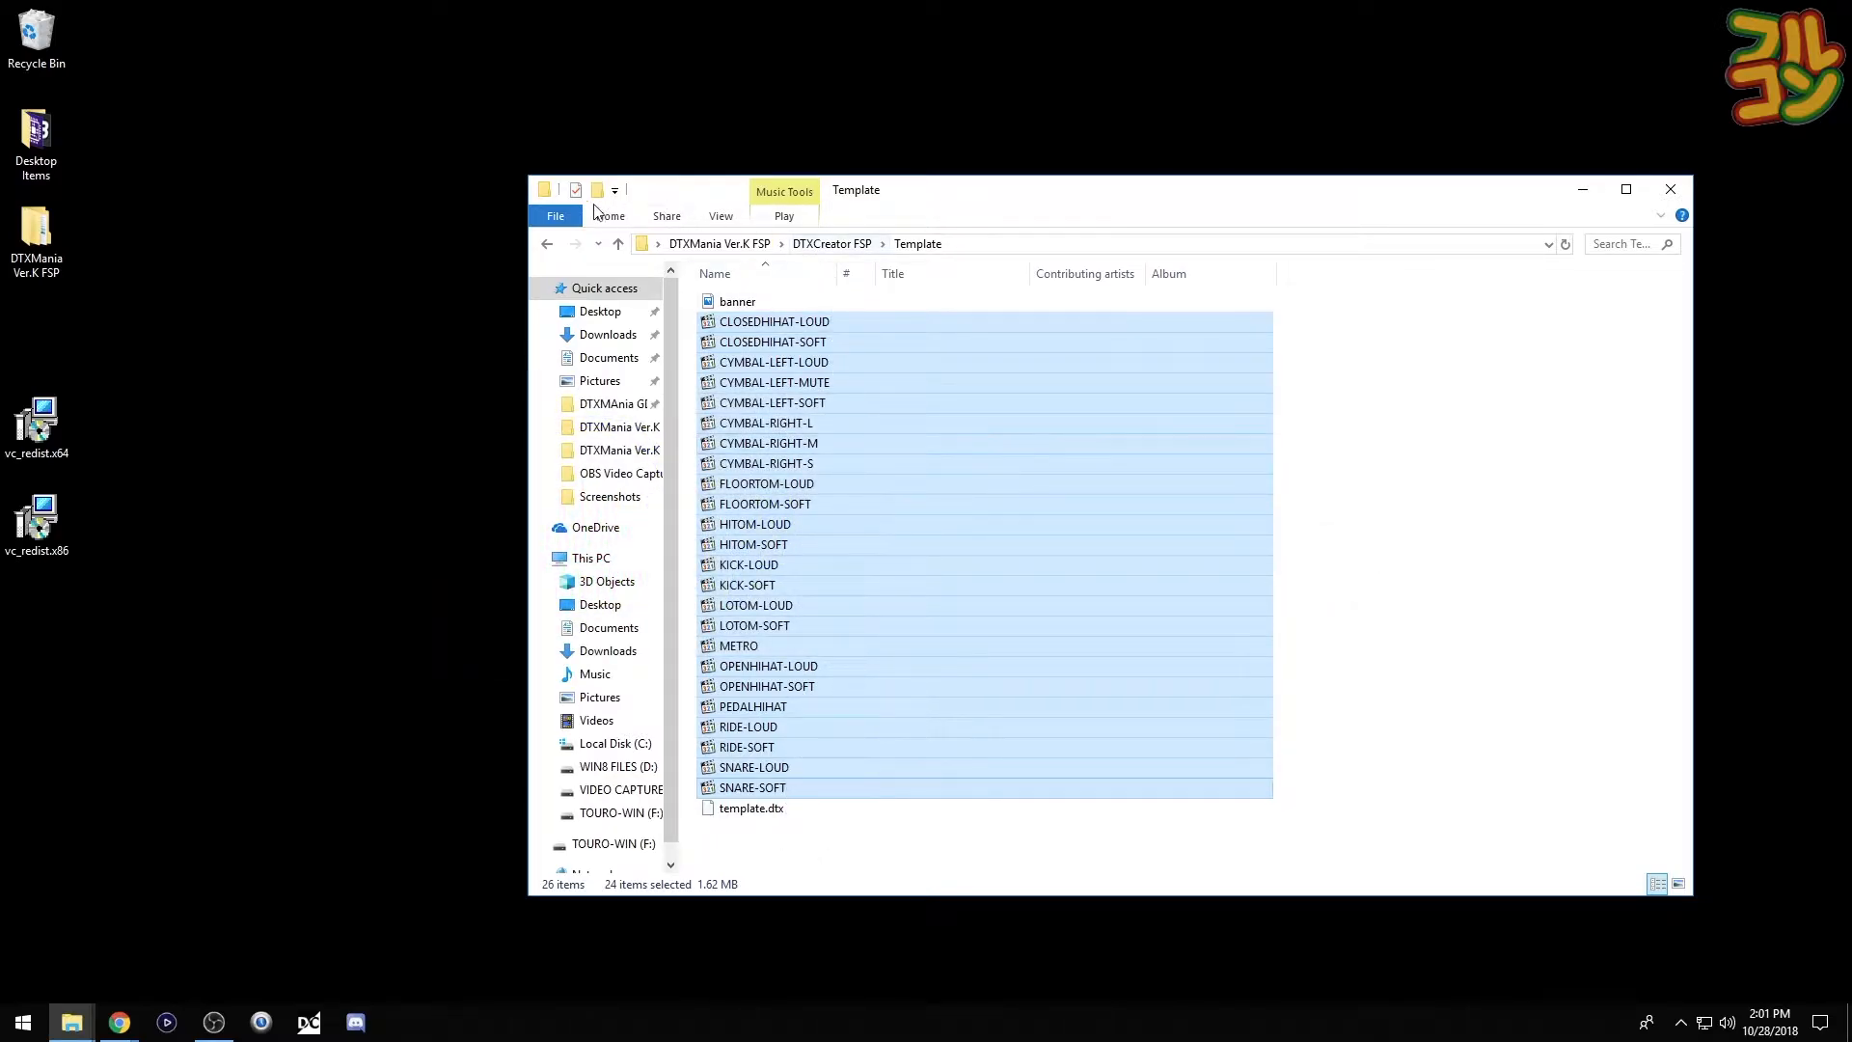
- Copy the Template folder from DTXCreator FSP
{"action": "left_click", "coordinate": [547, 244]}
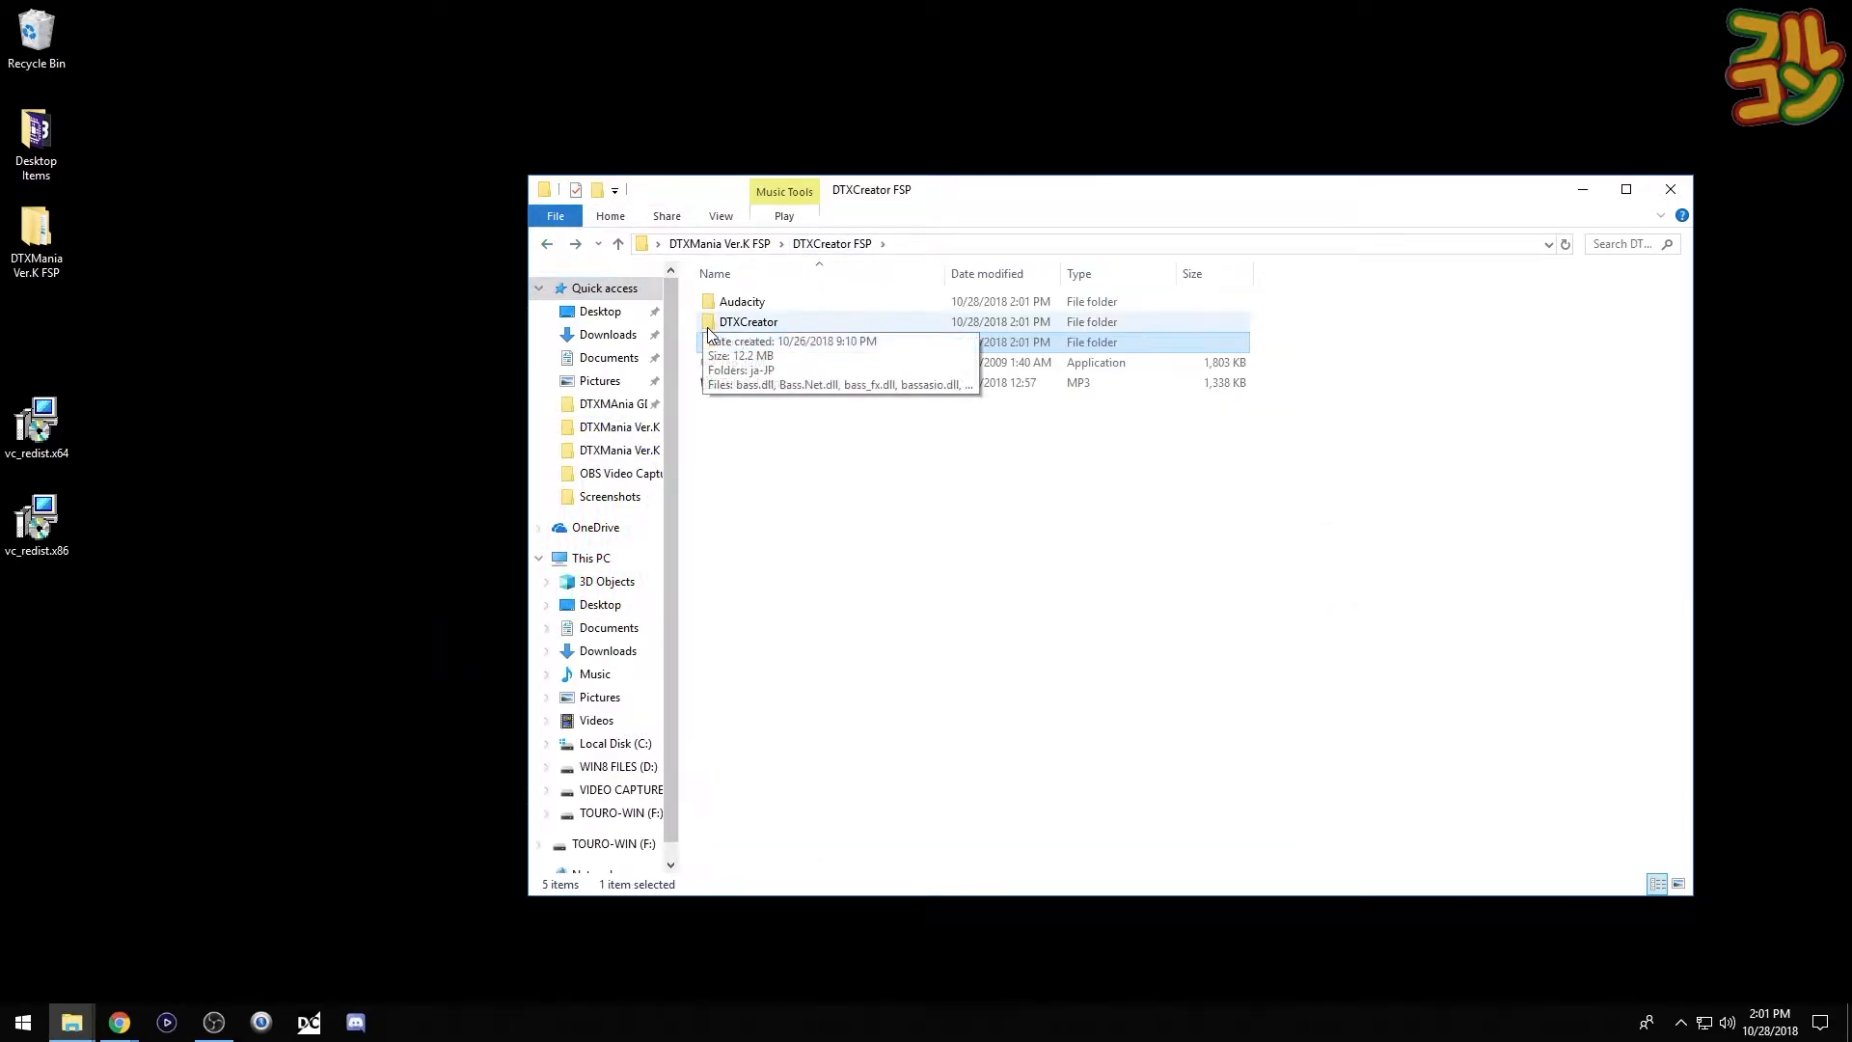
{"action": "left_click", "coordinate": [703, 496]}
{"action": "right_click", "coordinate": [712, 344]}
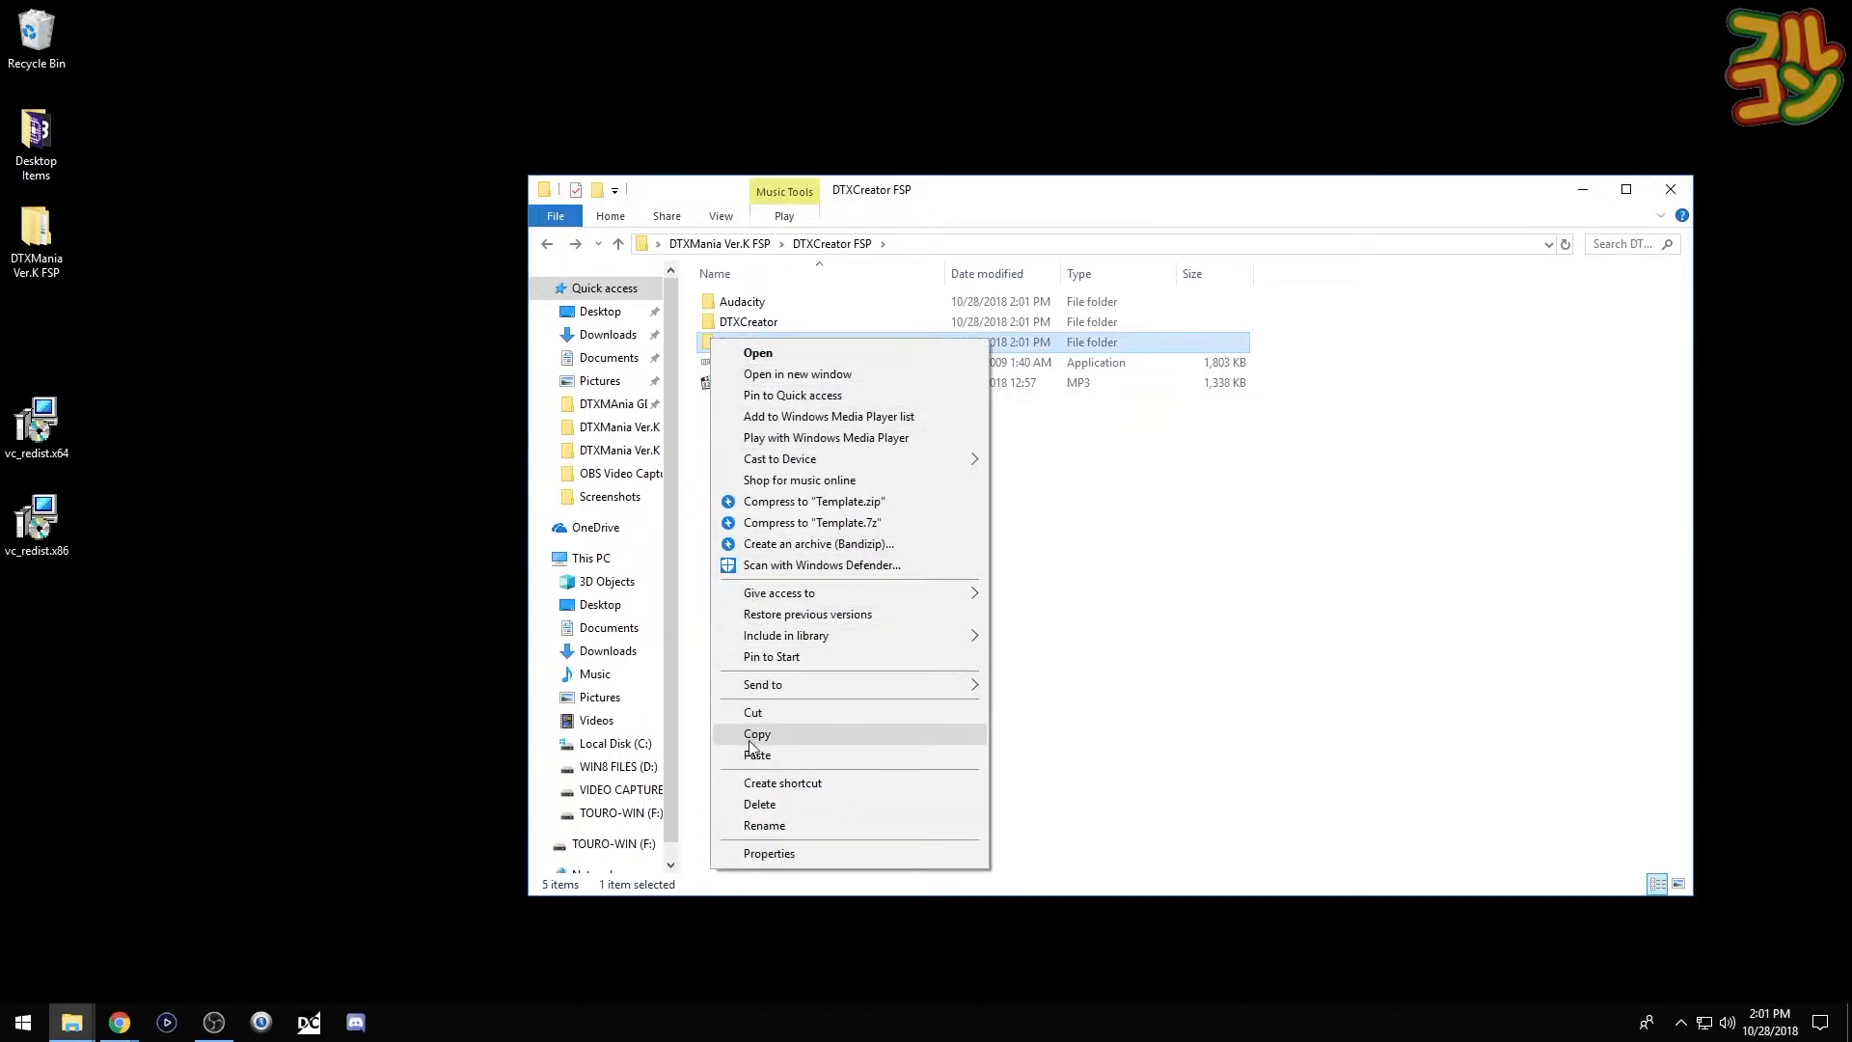
{"action": "left_click", "coordinate": [754, 737]}
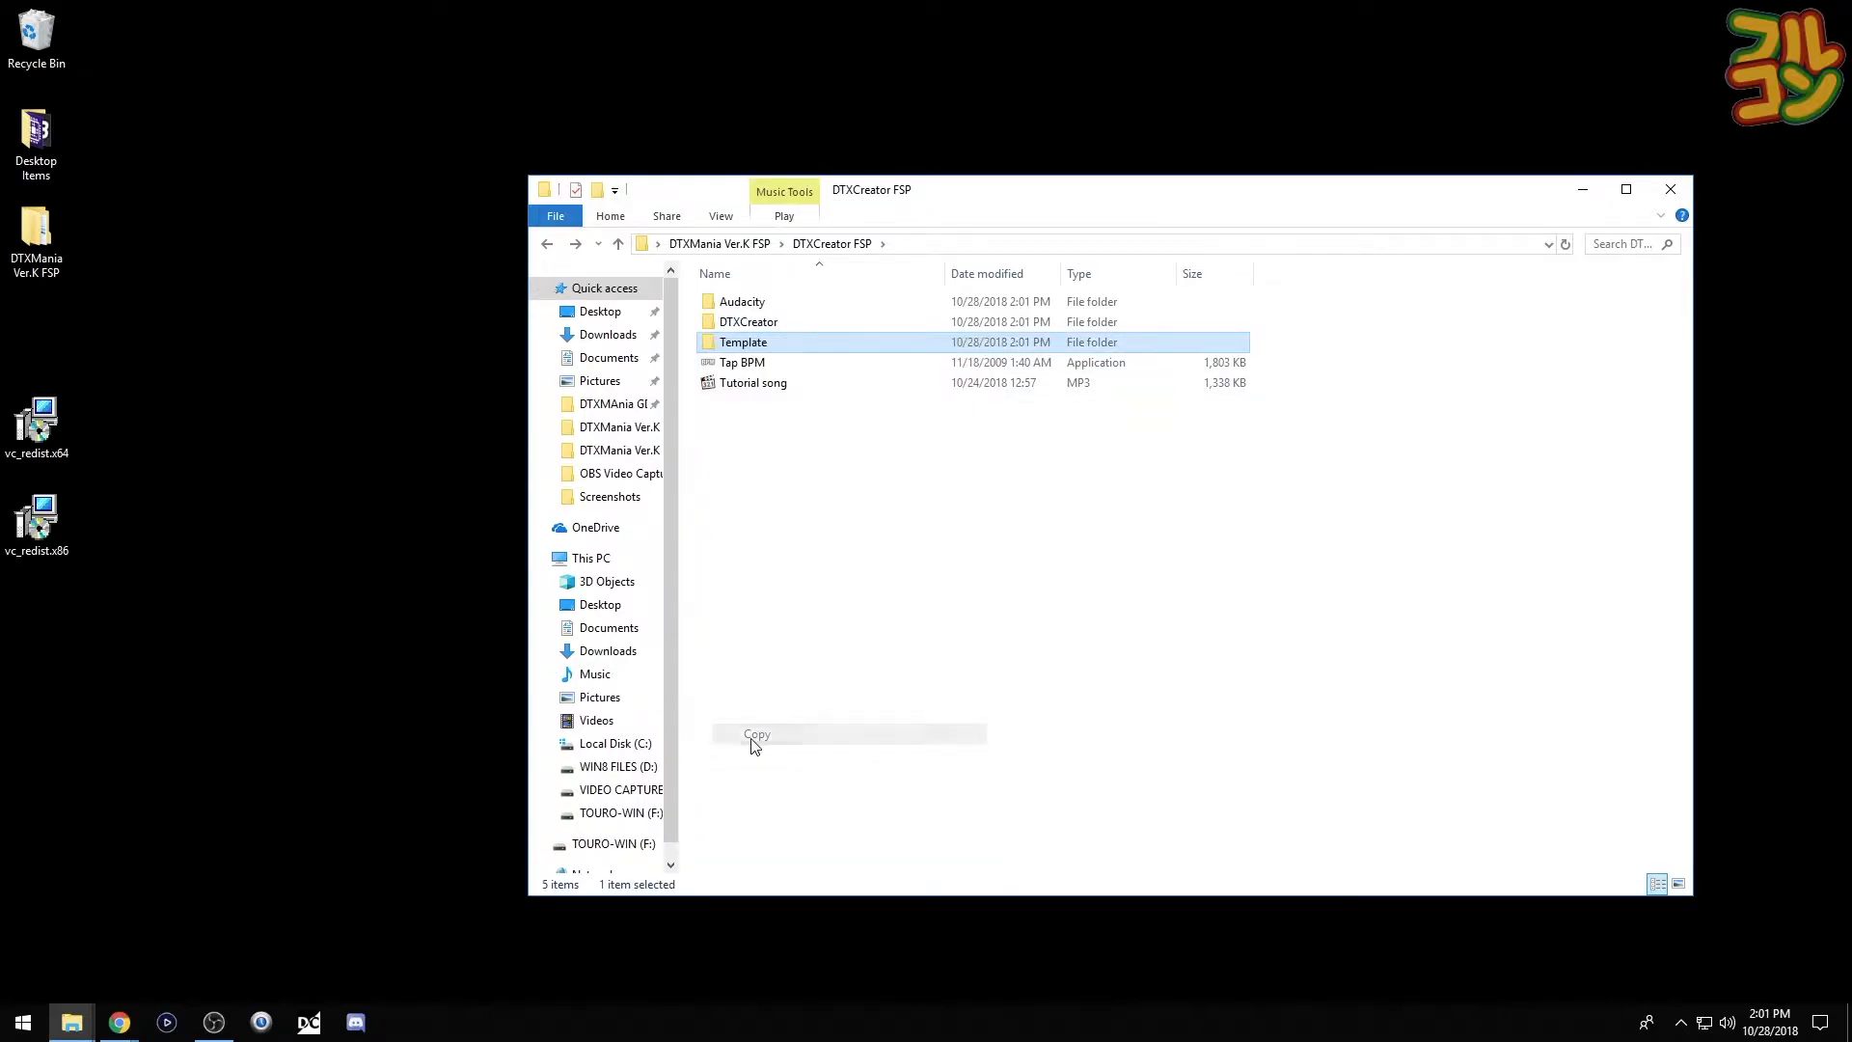
- Paste Template into DTXMania Ver.K 3.40\DTXFiles and rename it 'First Simfile'
{"action": "left_click", "coordinate": [715, 247]}
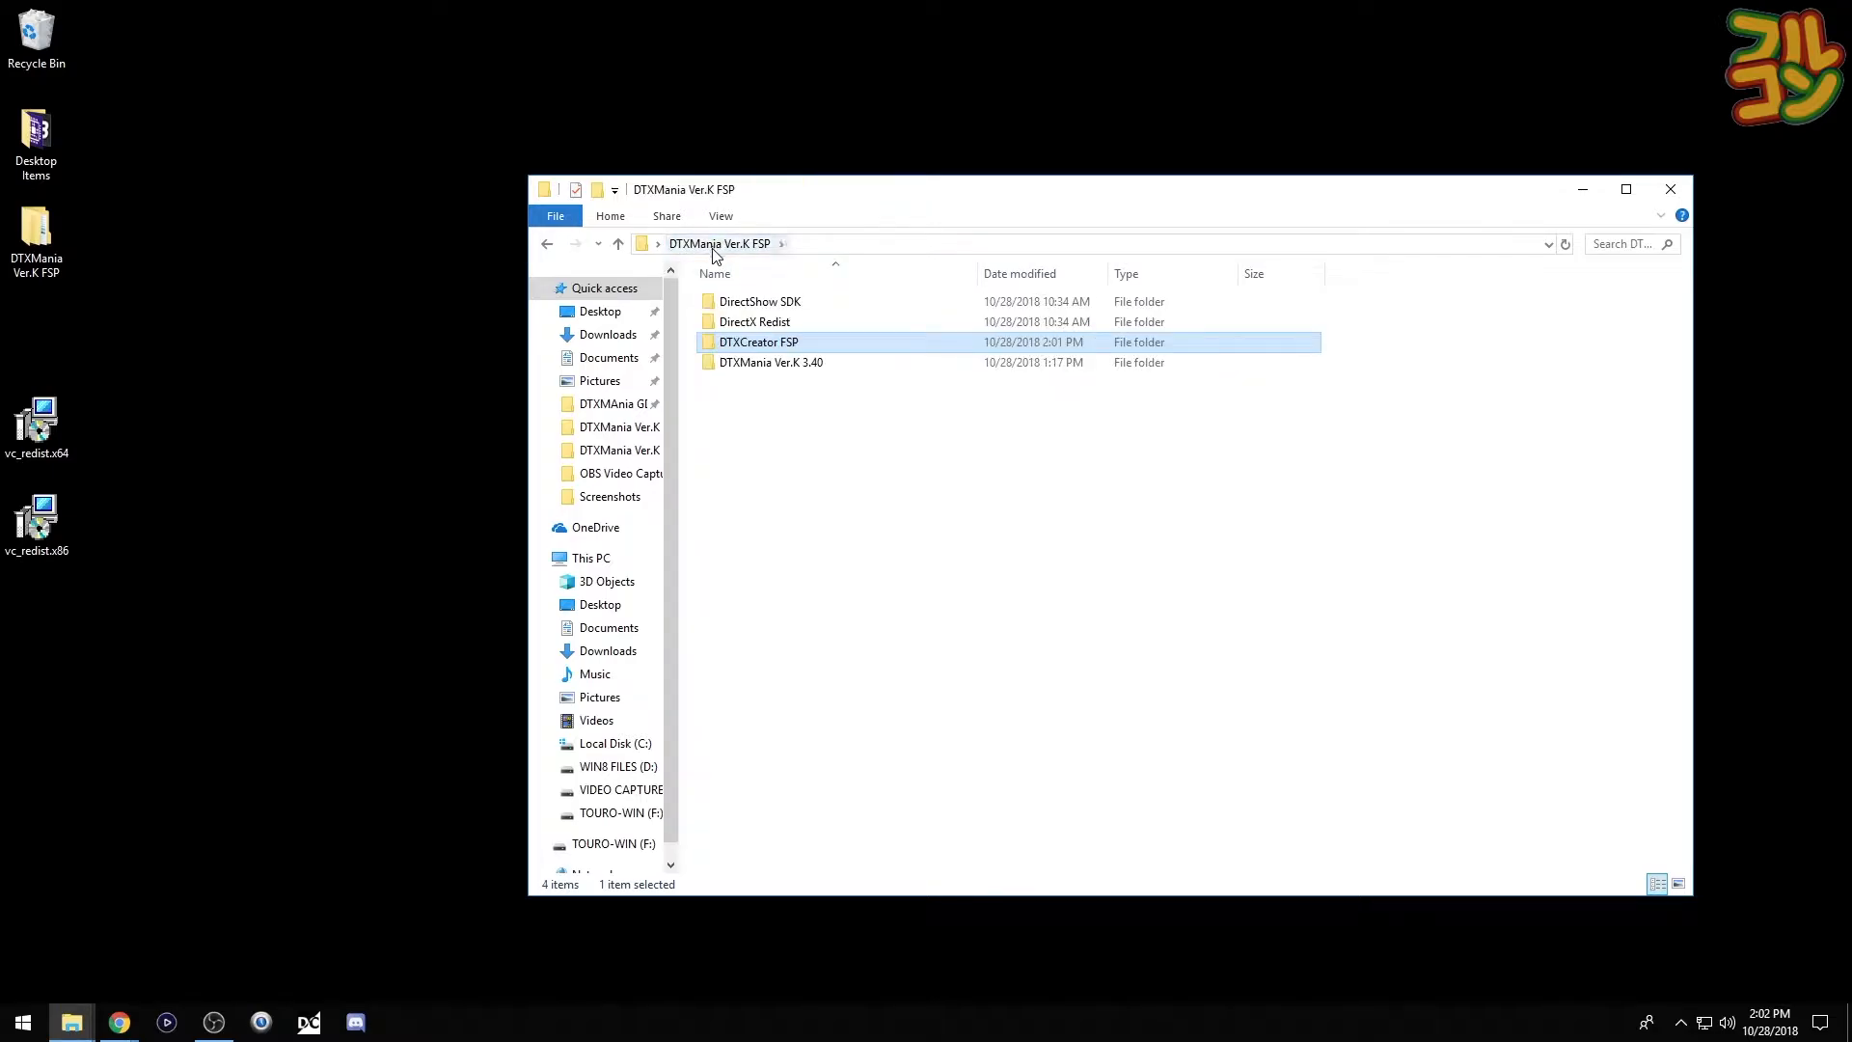
{"action": "double_click", "coordinate": [717, 366]}
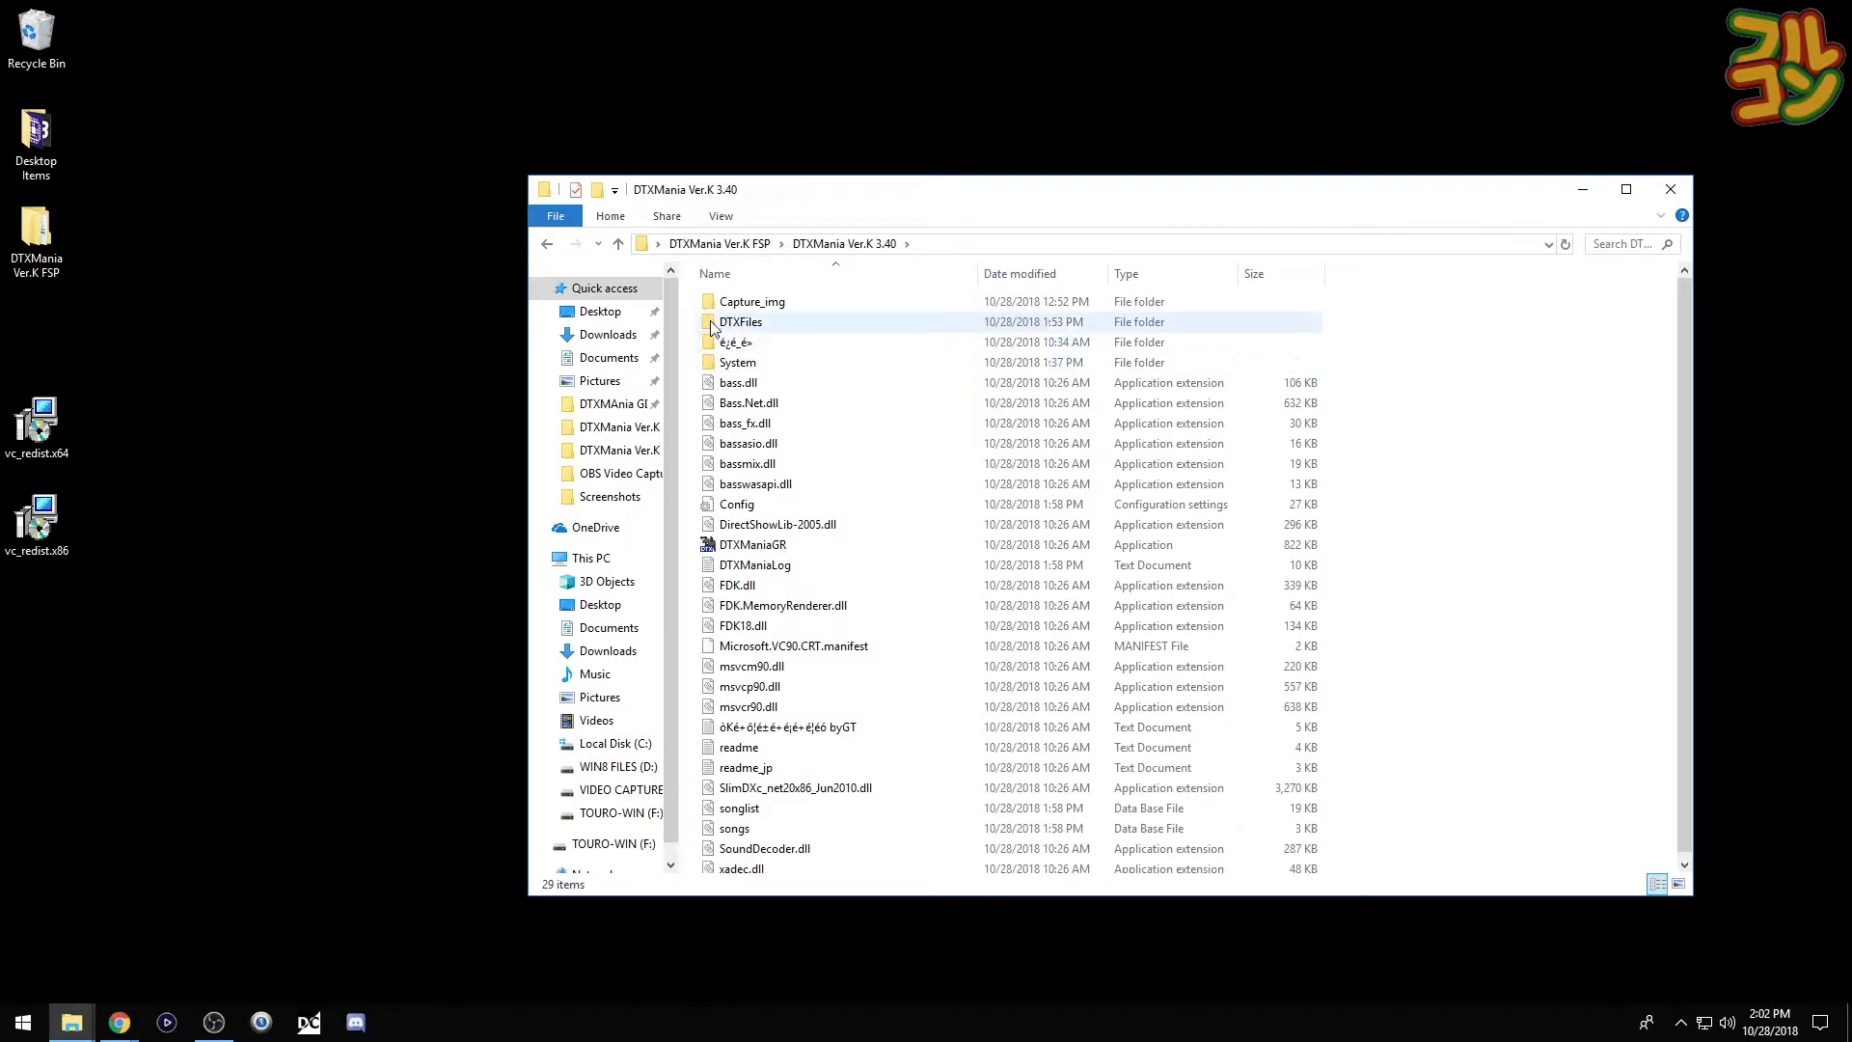
{"action": "double_click", "coordinate": [719, 322]}
{"action": "right_click", "coordinate": [724, 345]}
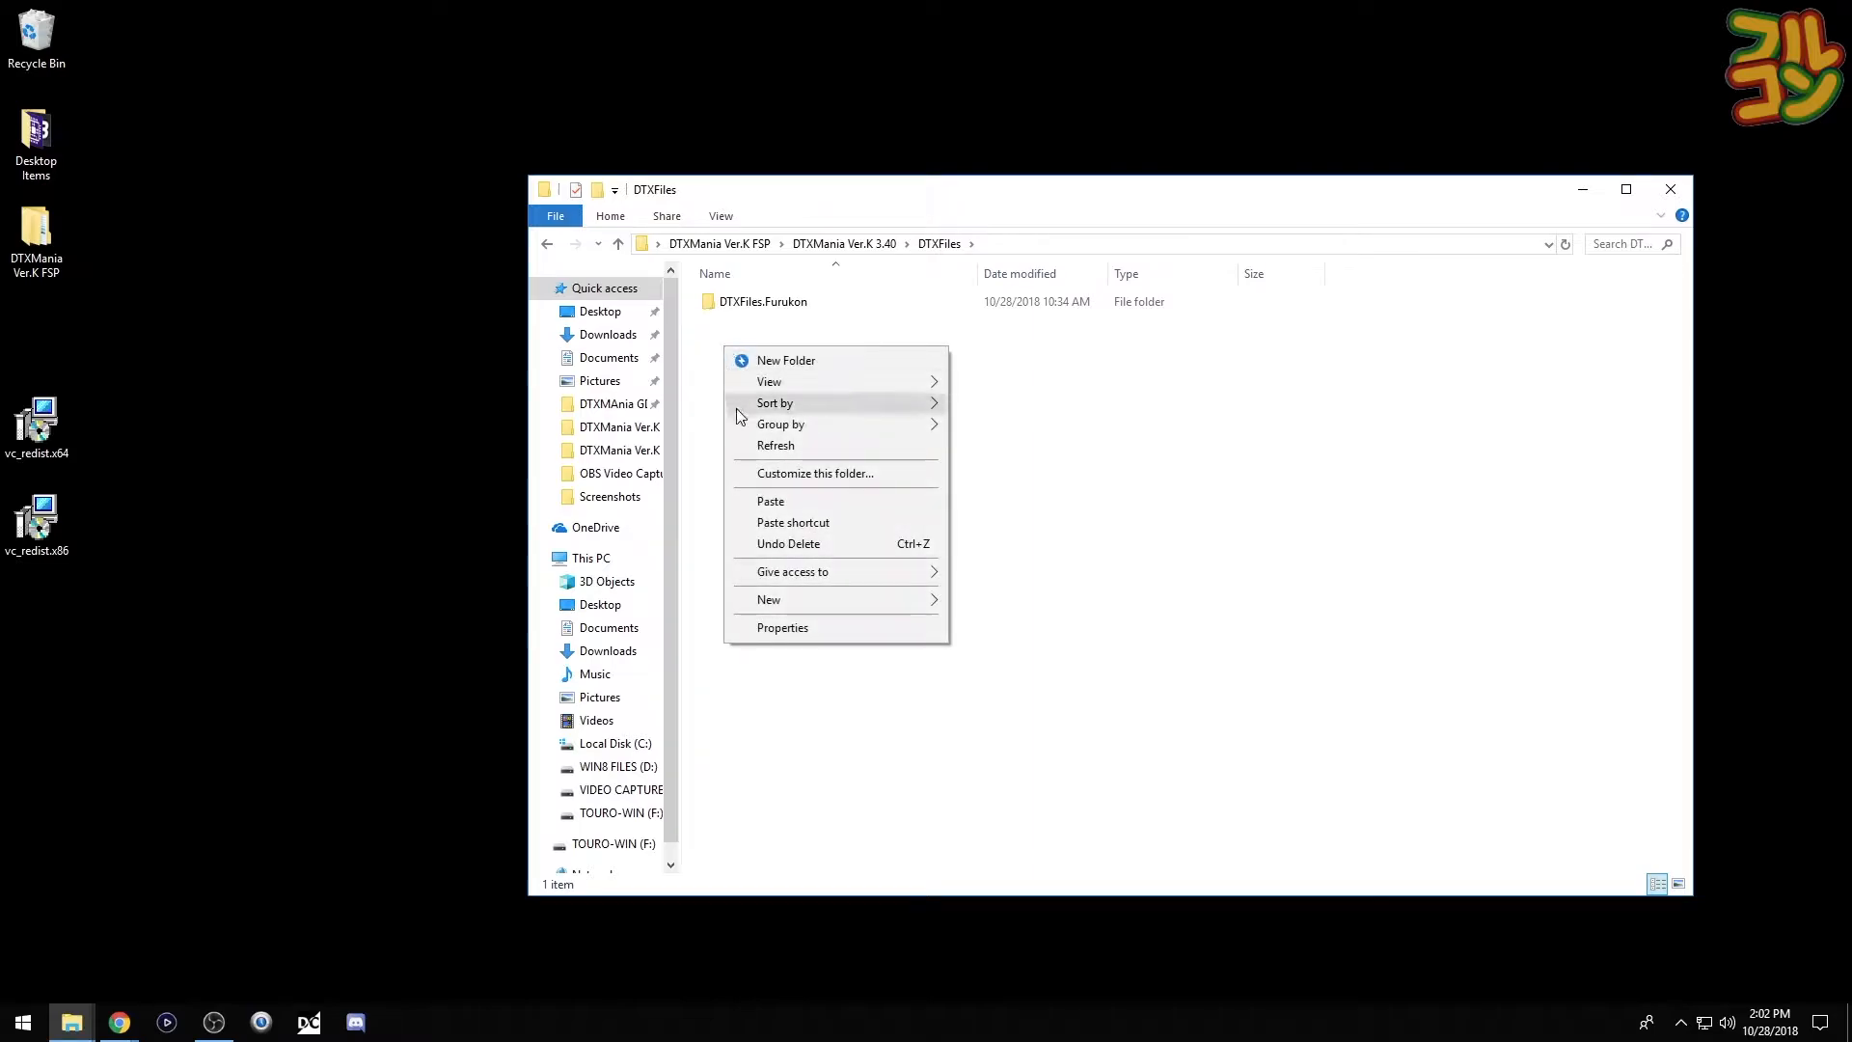
{"action": "left_click", "coordinate": [758, 503]}
{"action": "right_click", "coordinate": [767, 326]}
{"action": "left_click", "coordinate": [825, 811]}
{"action": "type", "text": "First Simfile"}
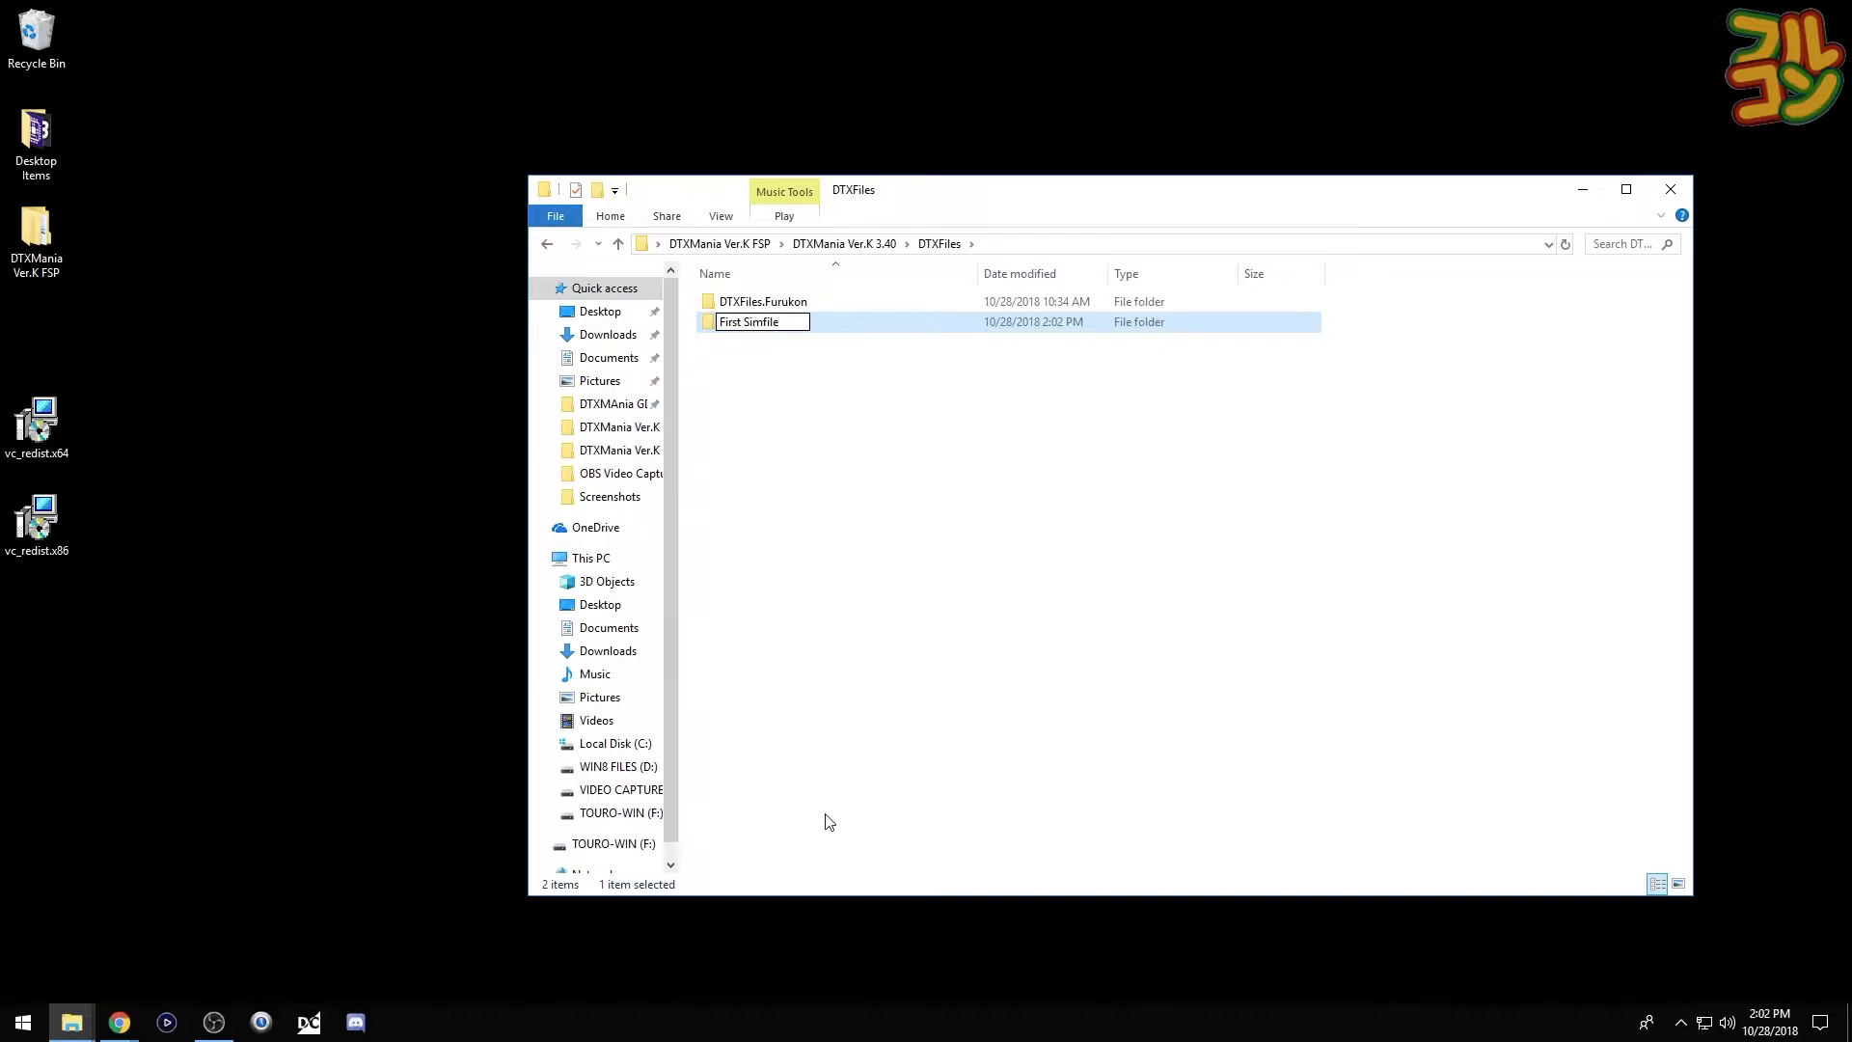
{"action": "key", "text": "Return"}
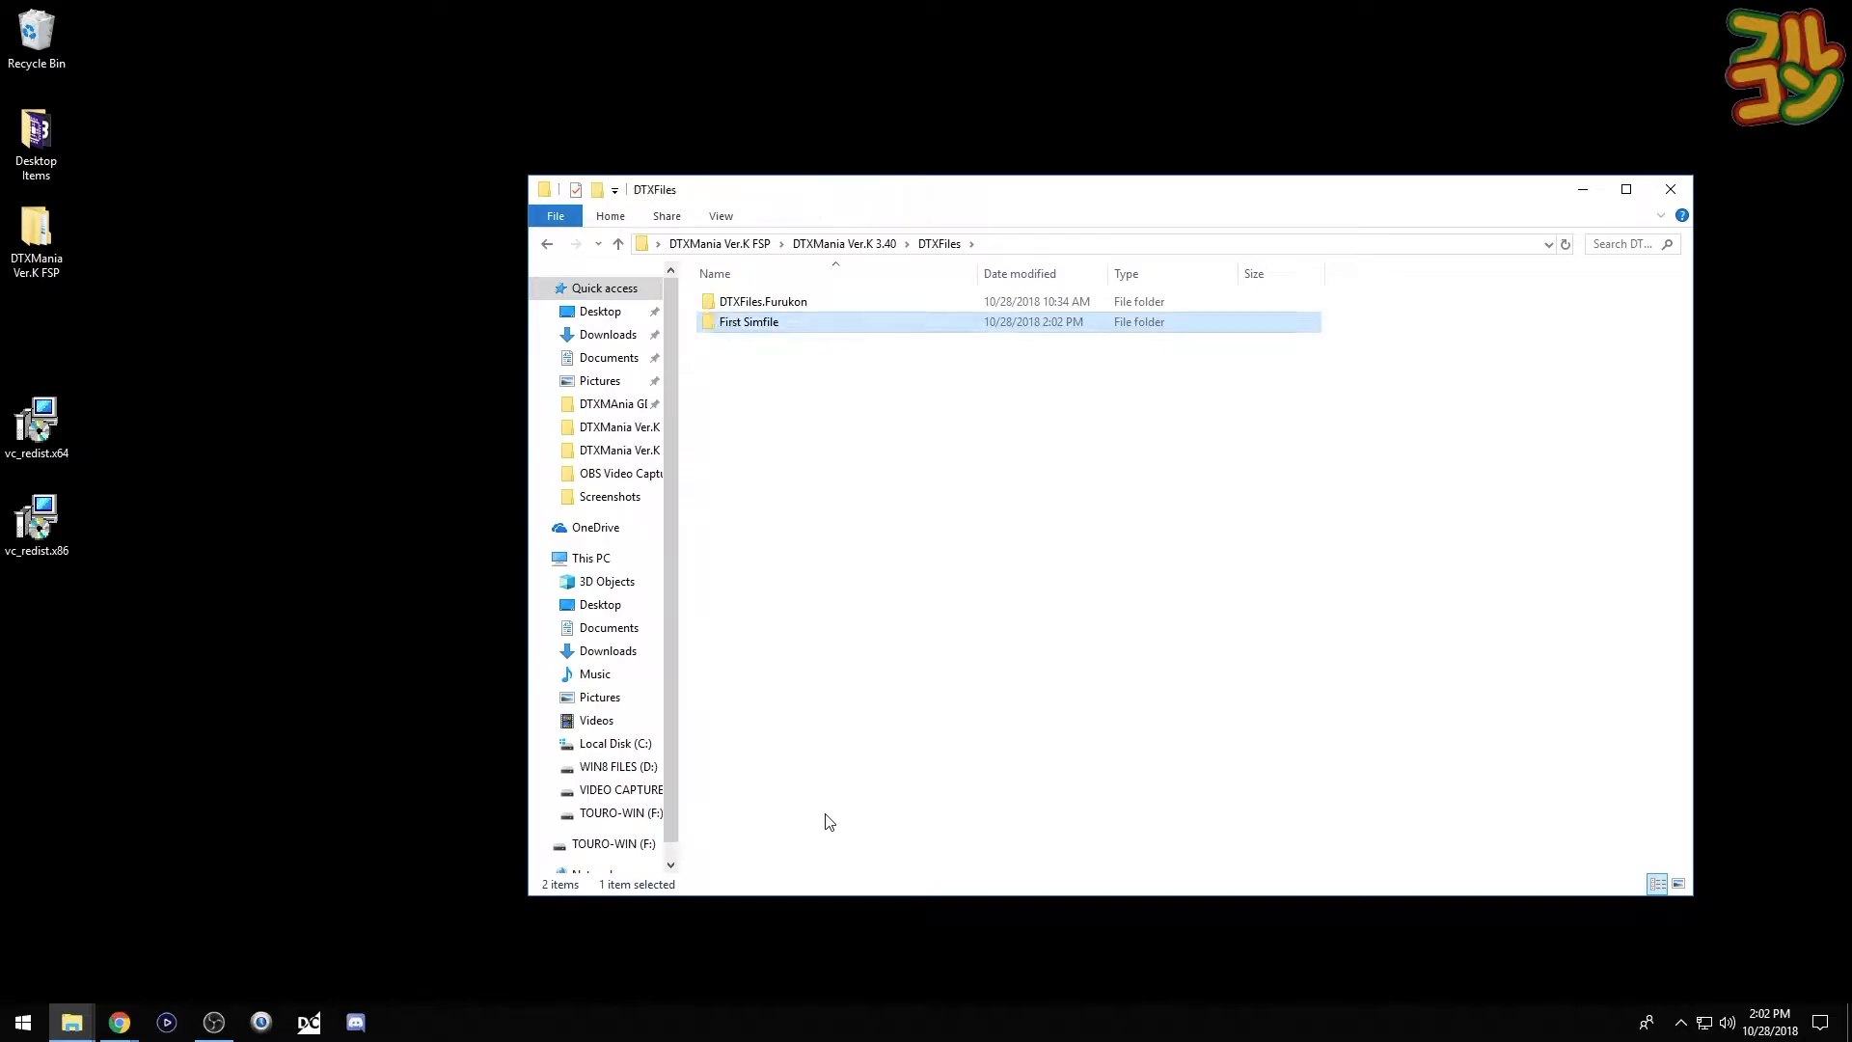
- Rename template.dtx inside First Simfile to first.dtx
{"action": "double_click", "coordinate": [781, 322]}
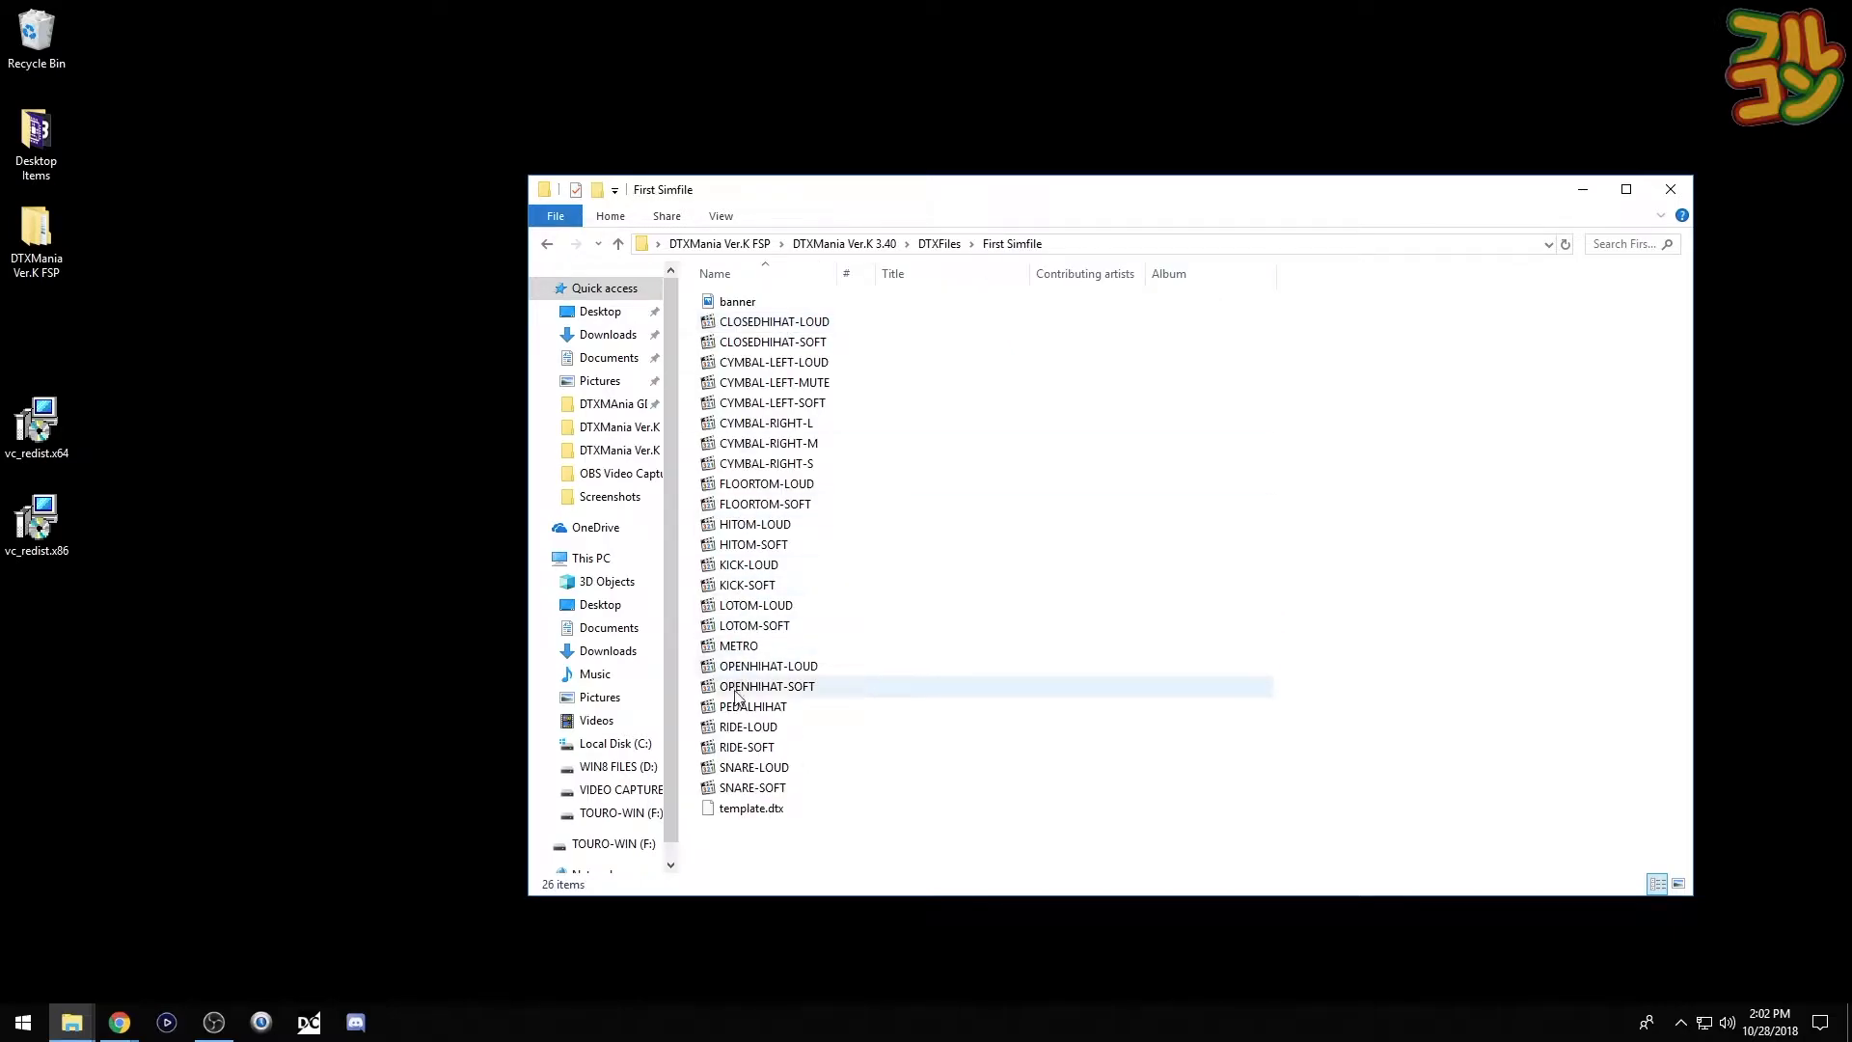
{"action": "left_click", "coordinate": [749, 810]}
{"action": "key", "text": "F2"}
{"action": "type", "text": "first.dtx"}
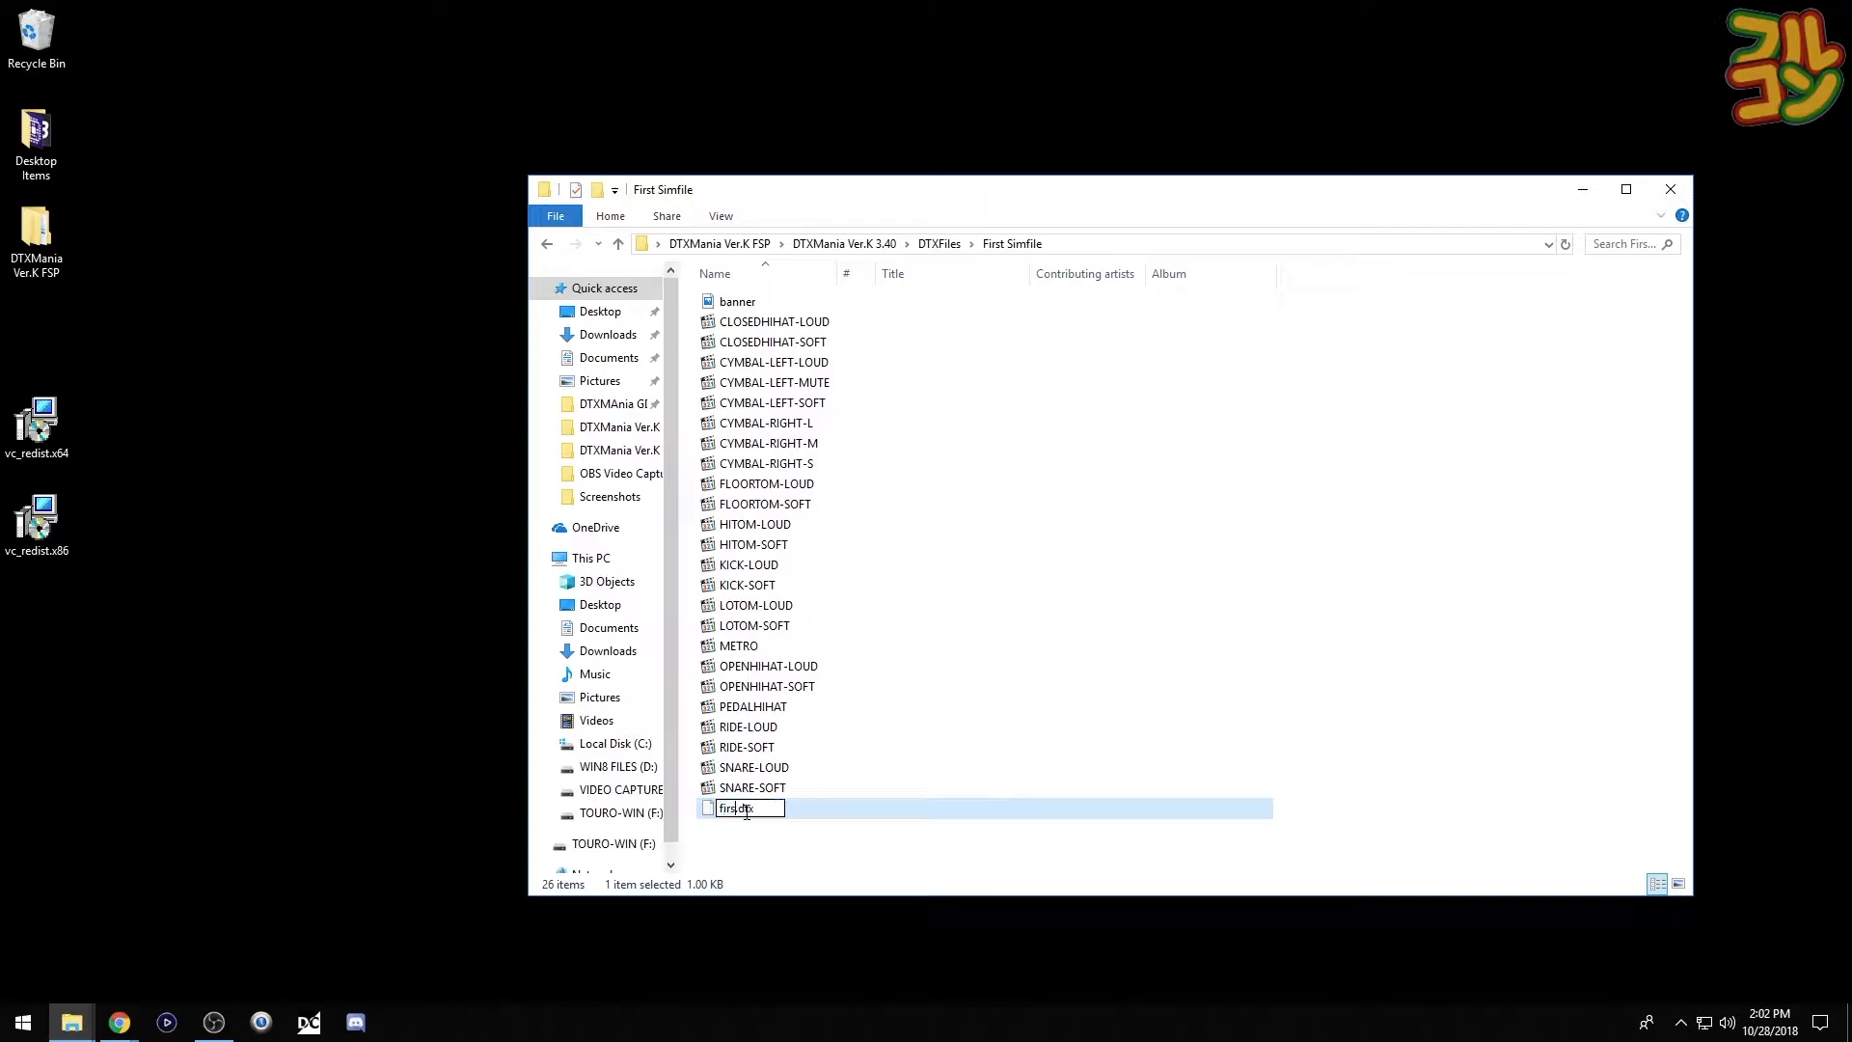
{"action": "key", "text": "Return"}
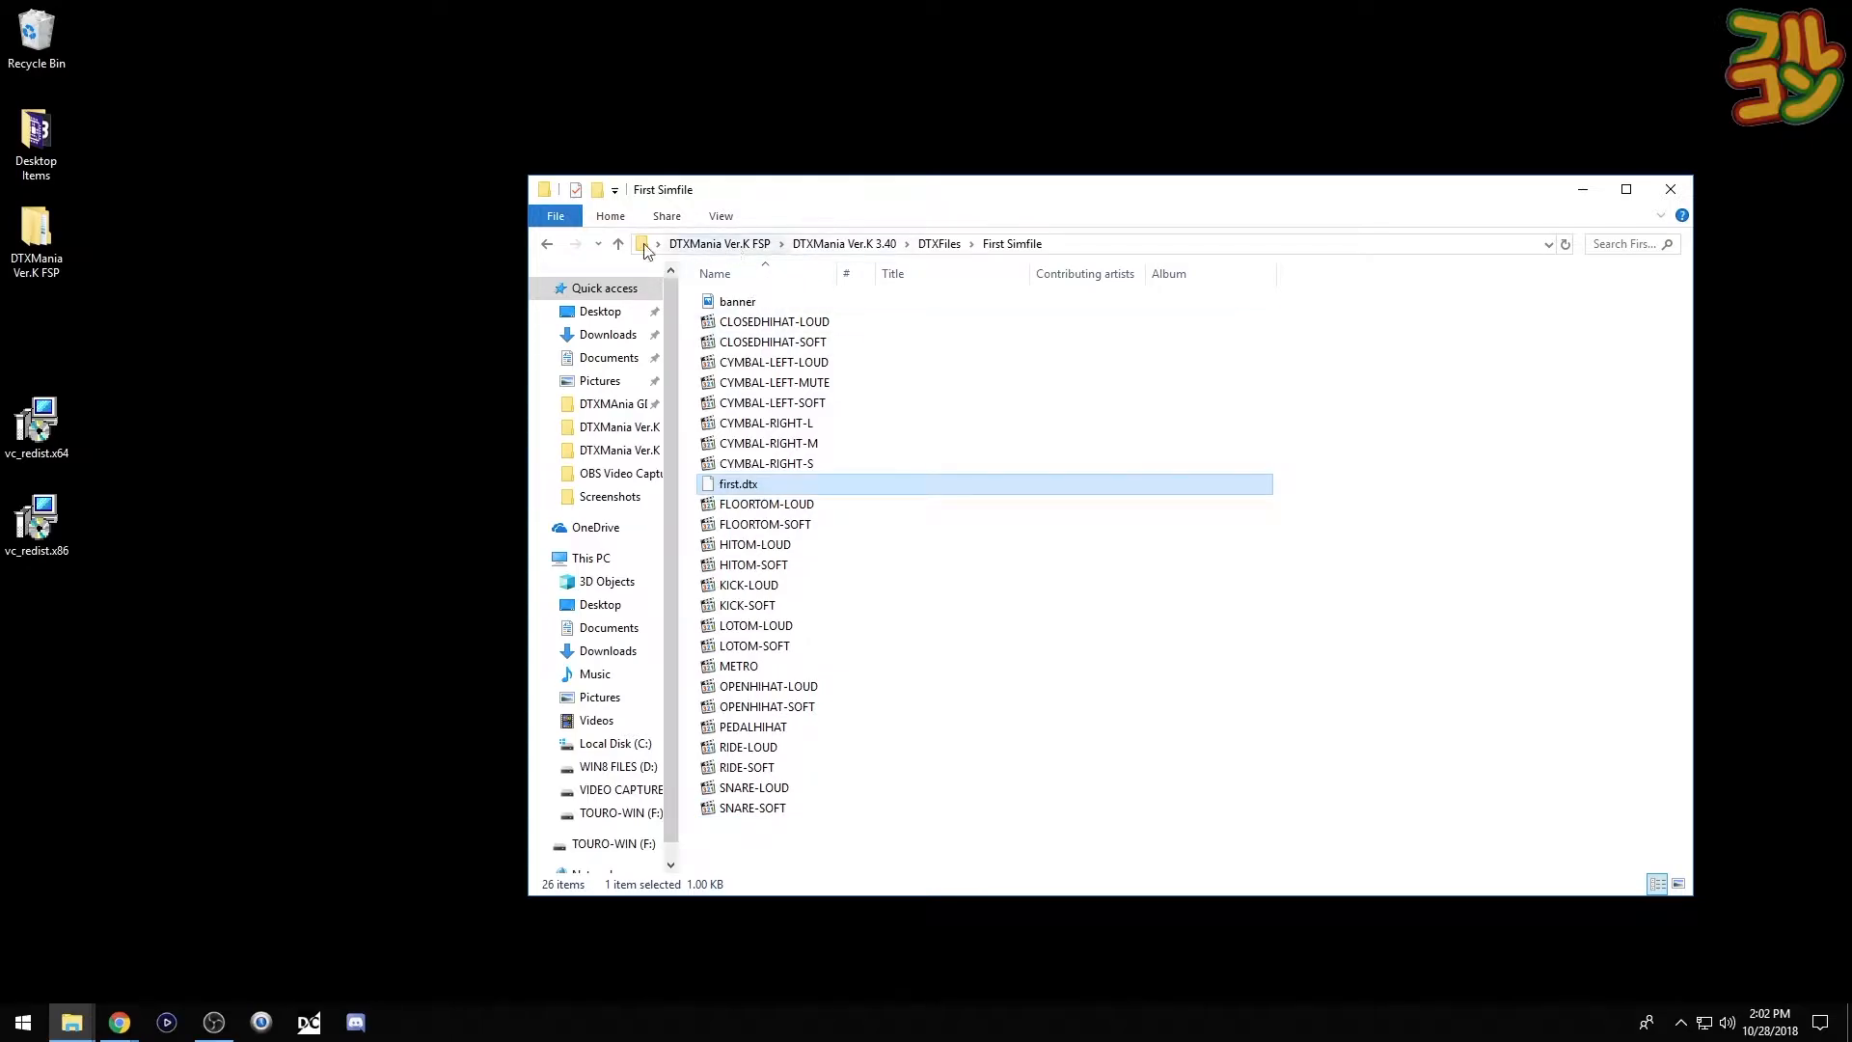
- Navigate back to the DTXCreator program folder inside DTXCreator FSP
{"action": "left_click", "coordinate": [546, 243]}
{"action": "left_click", "coordinate": [546, 243]}
{"action": "left_click", "coordinate": [546, 243]}
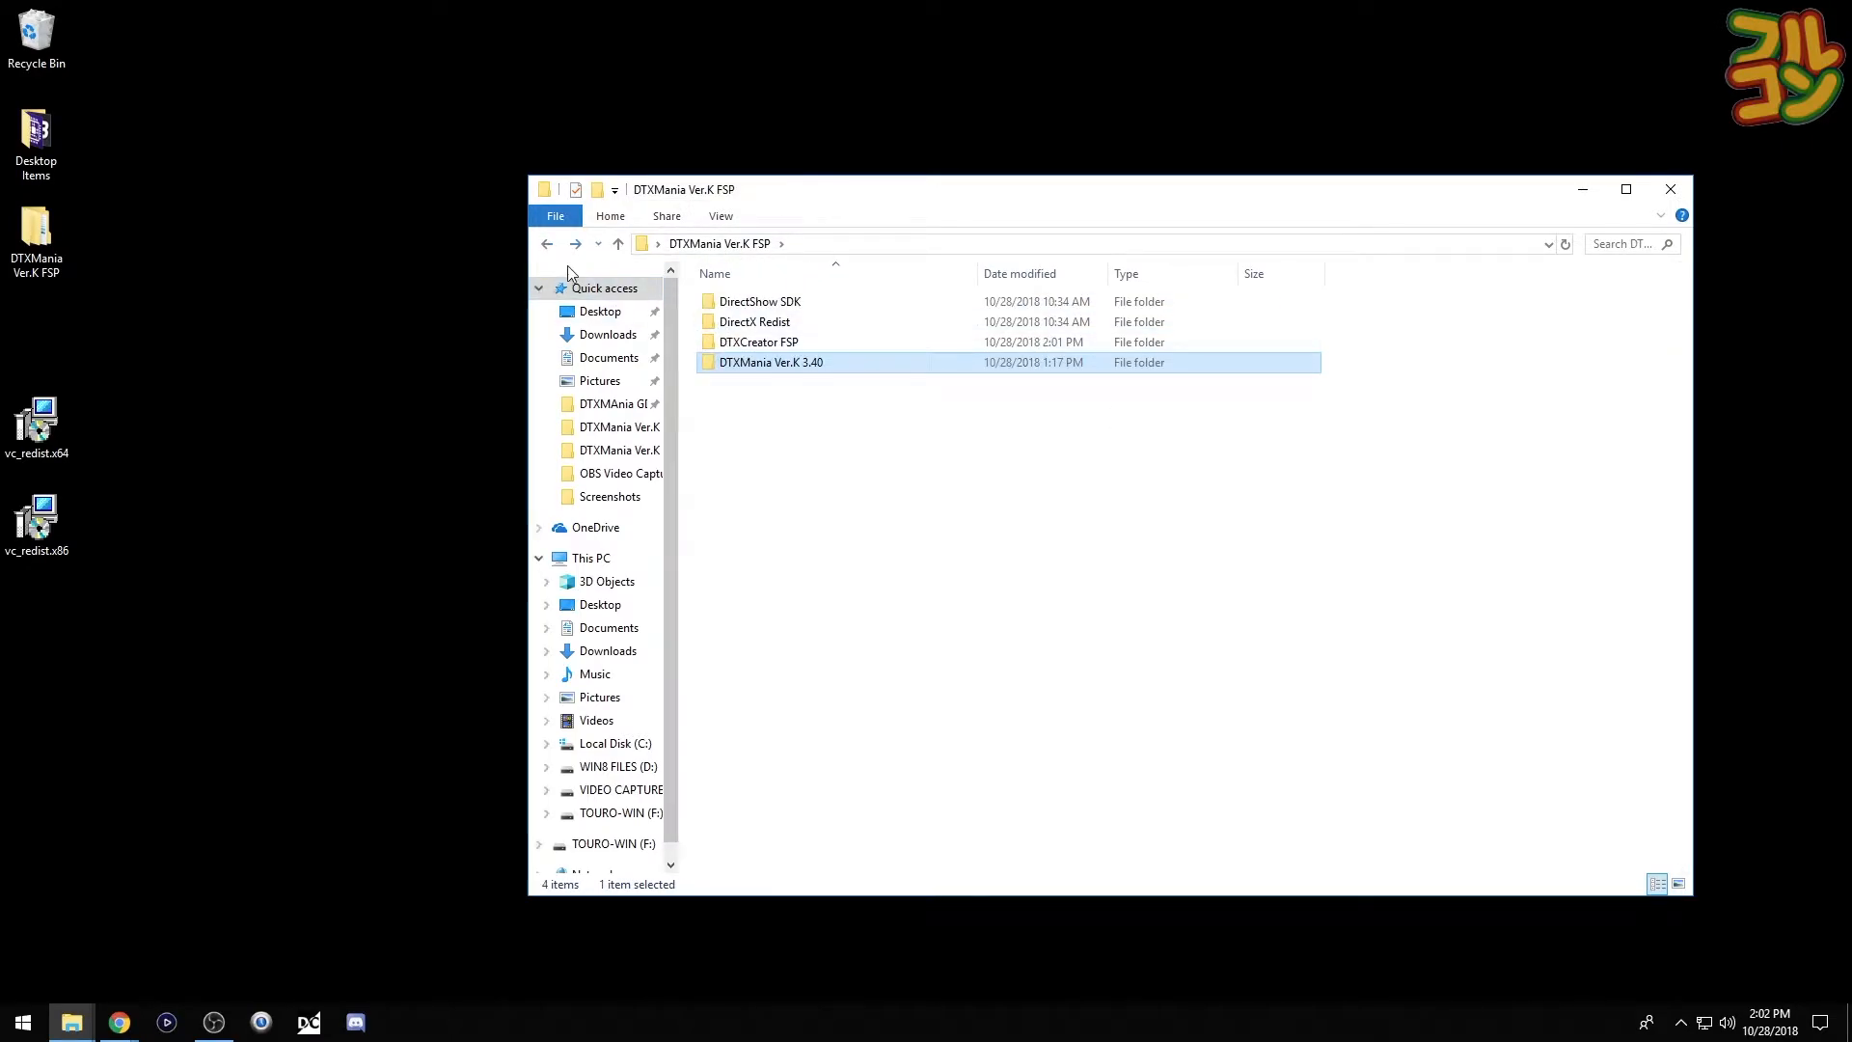
{"action": "double_click", "coordinate": [715, 342]}
{"action": "double_click", "coordinate": [719, 323]}
- Launch DTXCreator.exe and open first.dtx from DTXMania Ver.K 3.40\DTXFiles\First Simfile
{"action": "left_click", "coordinate": [709, 470]}
{"action": "double_click", "coordinate": [709, 467]}
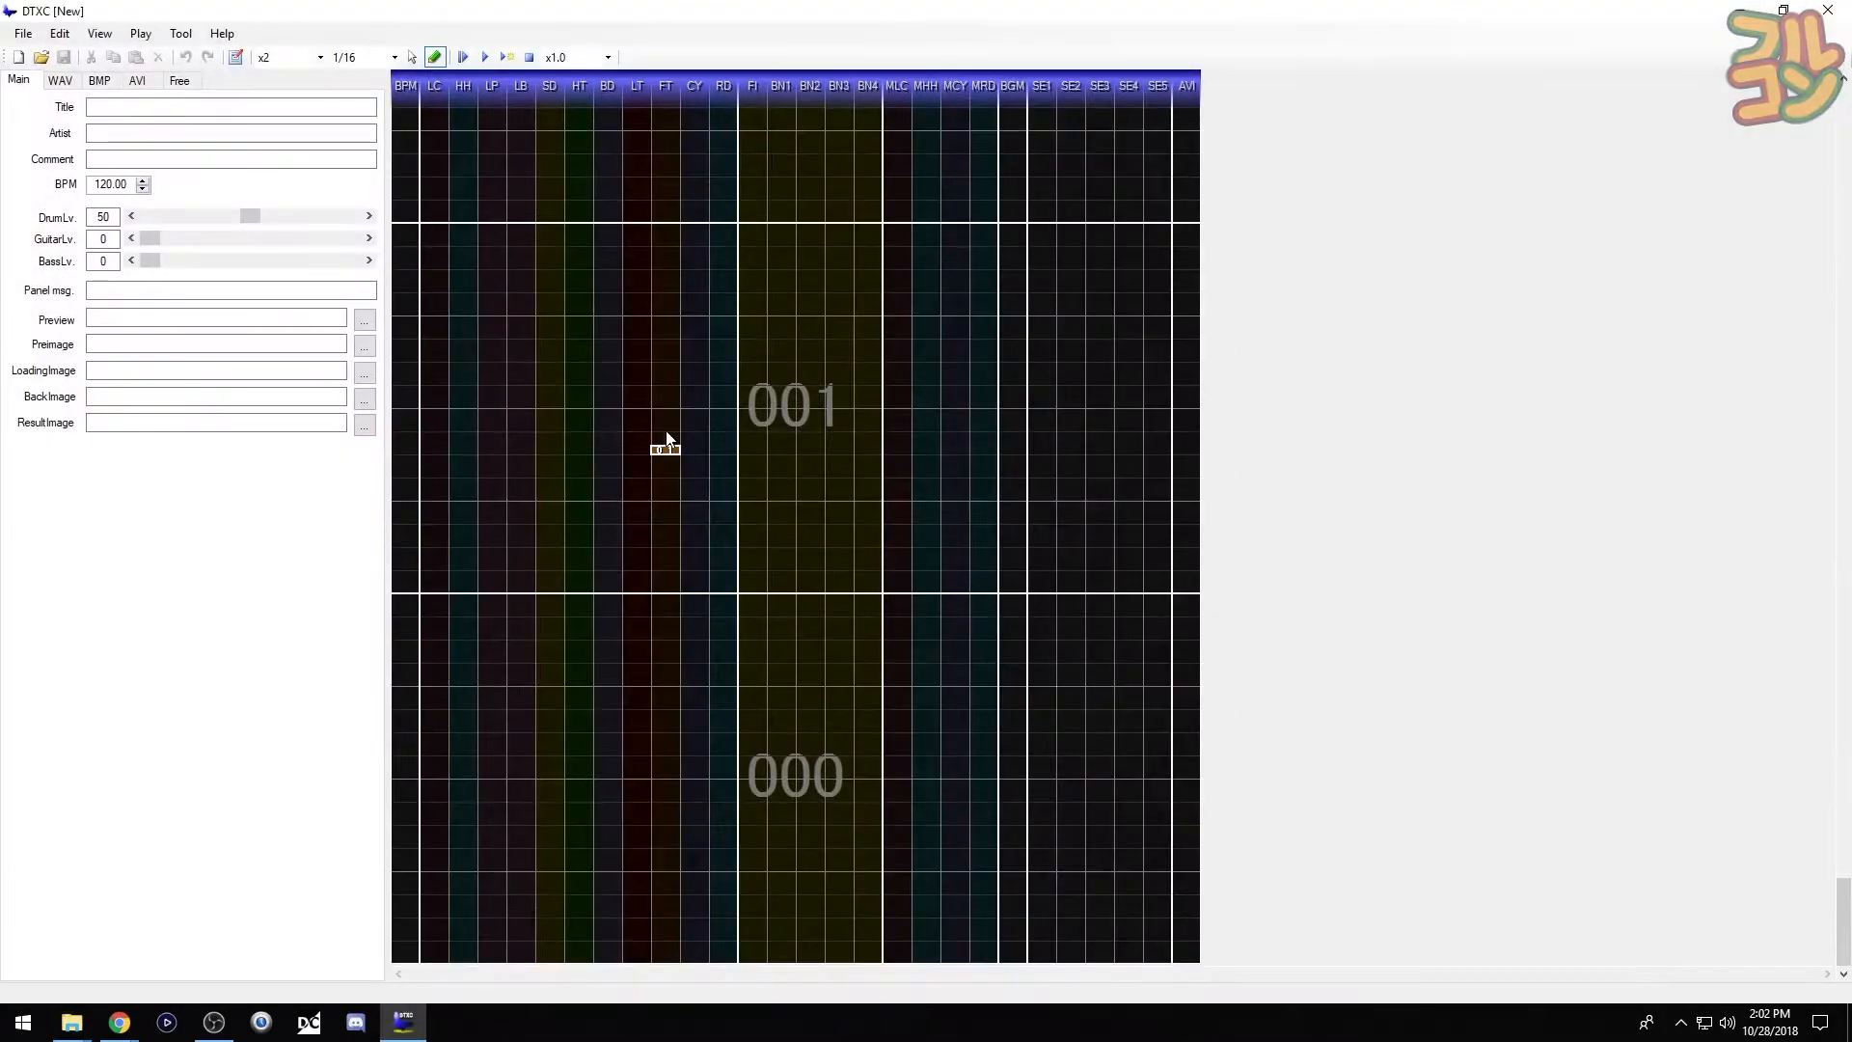
{"action": "left_click", "coordinate": [22, 35]}
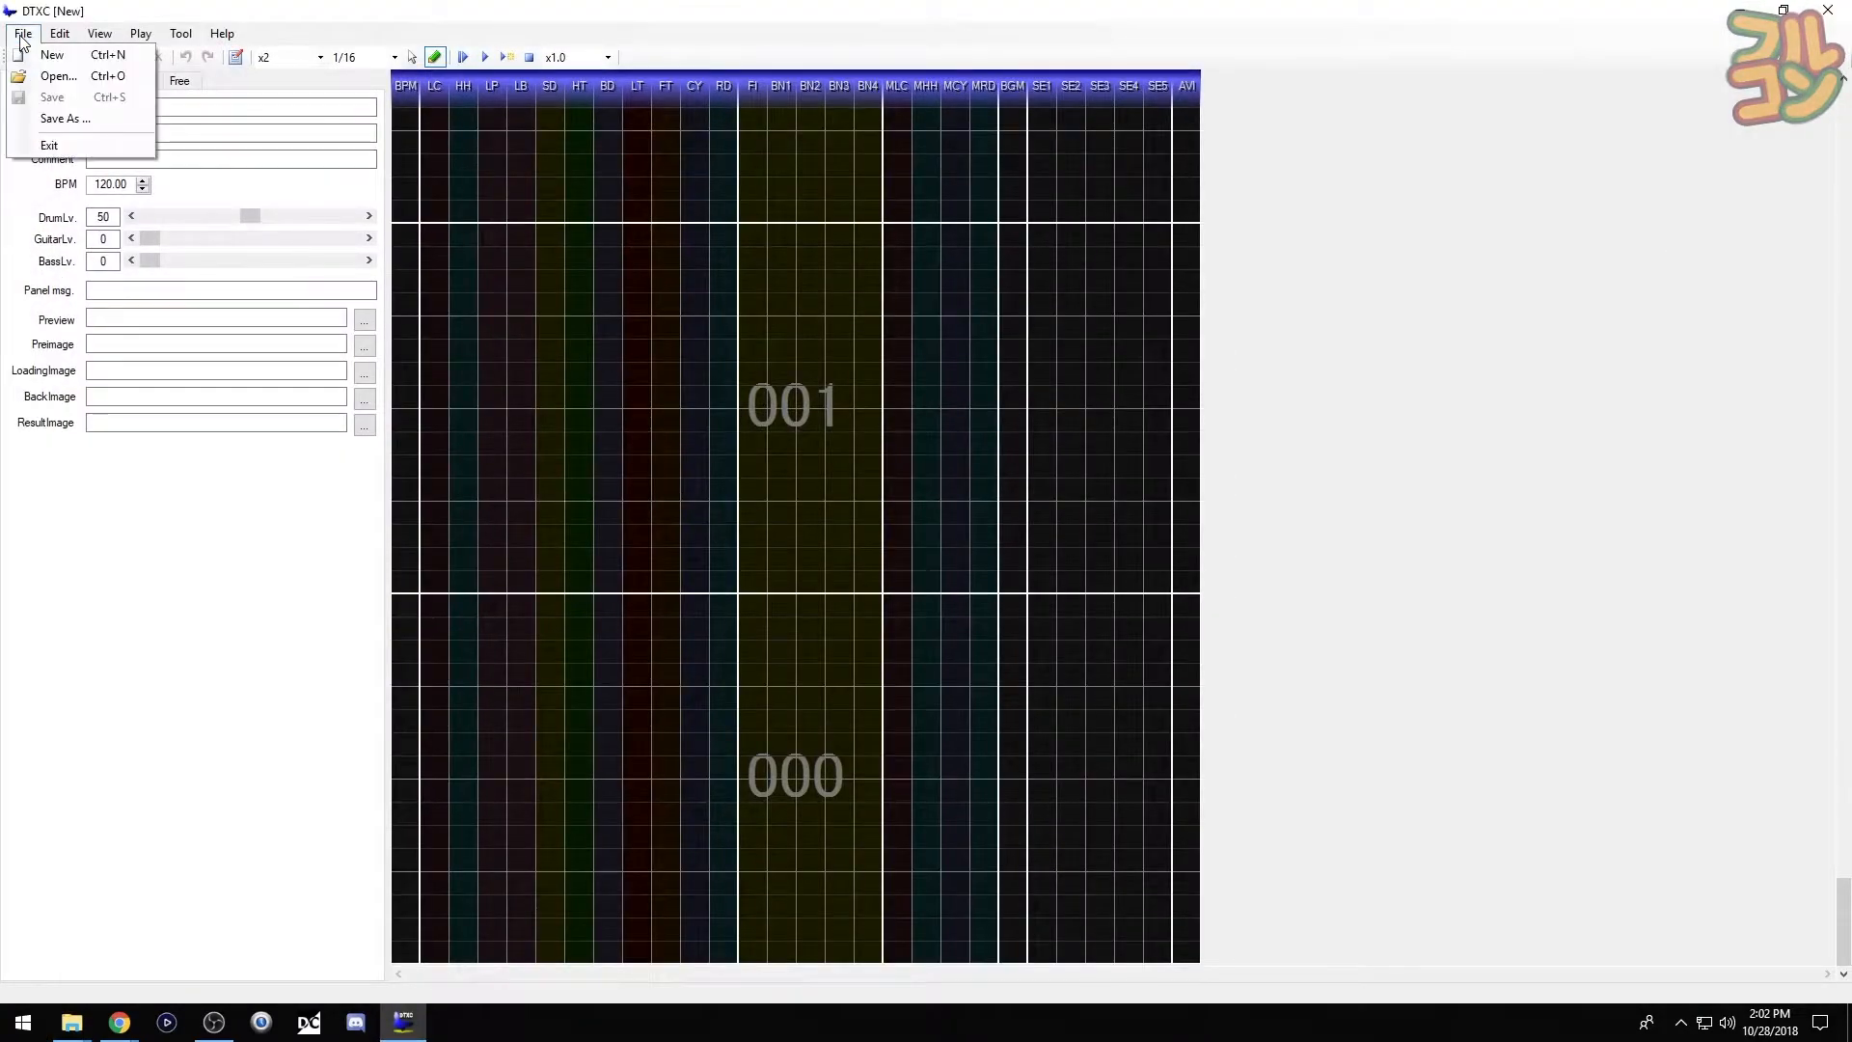
{"action": "left_click", "coordinate": [54, 81]}
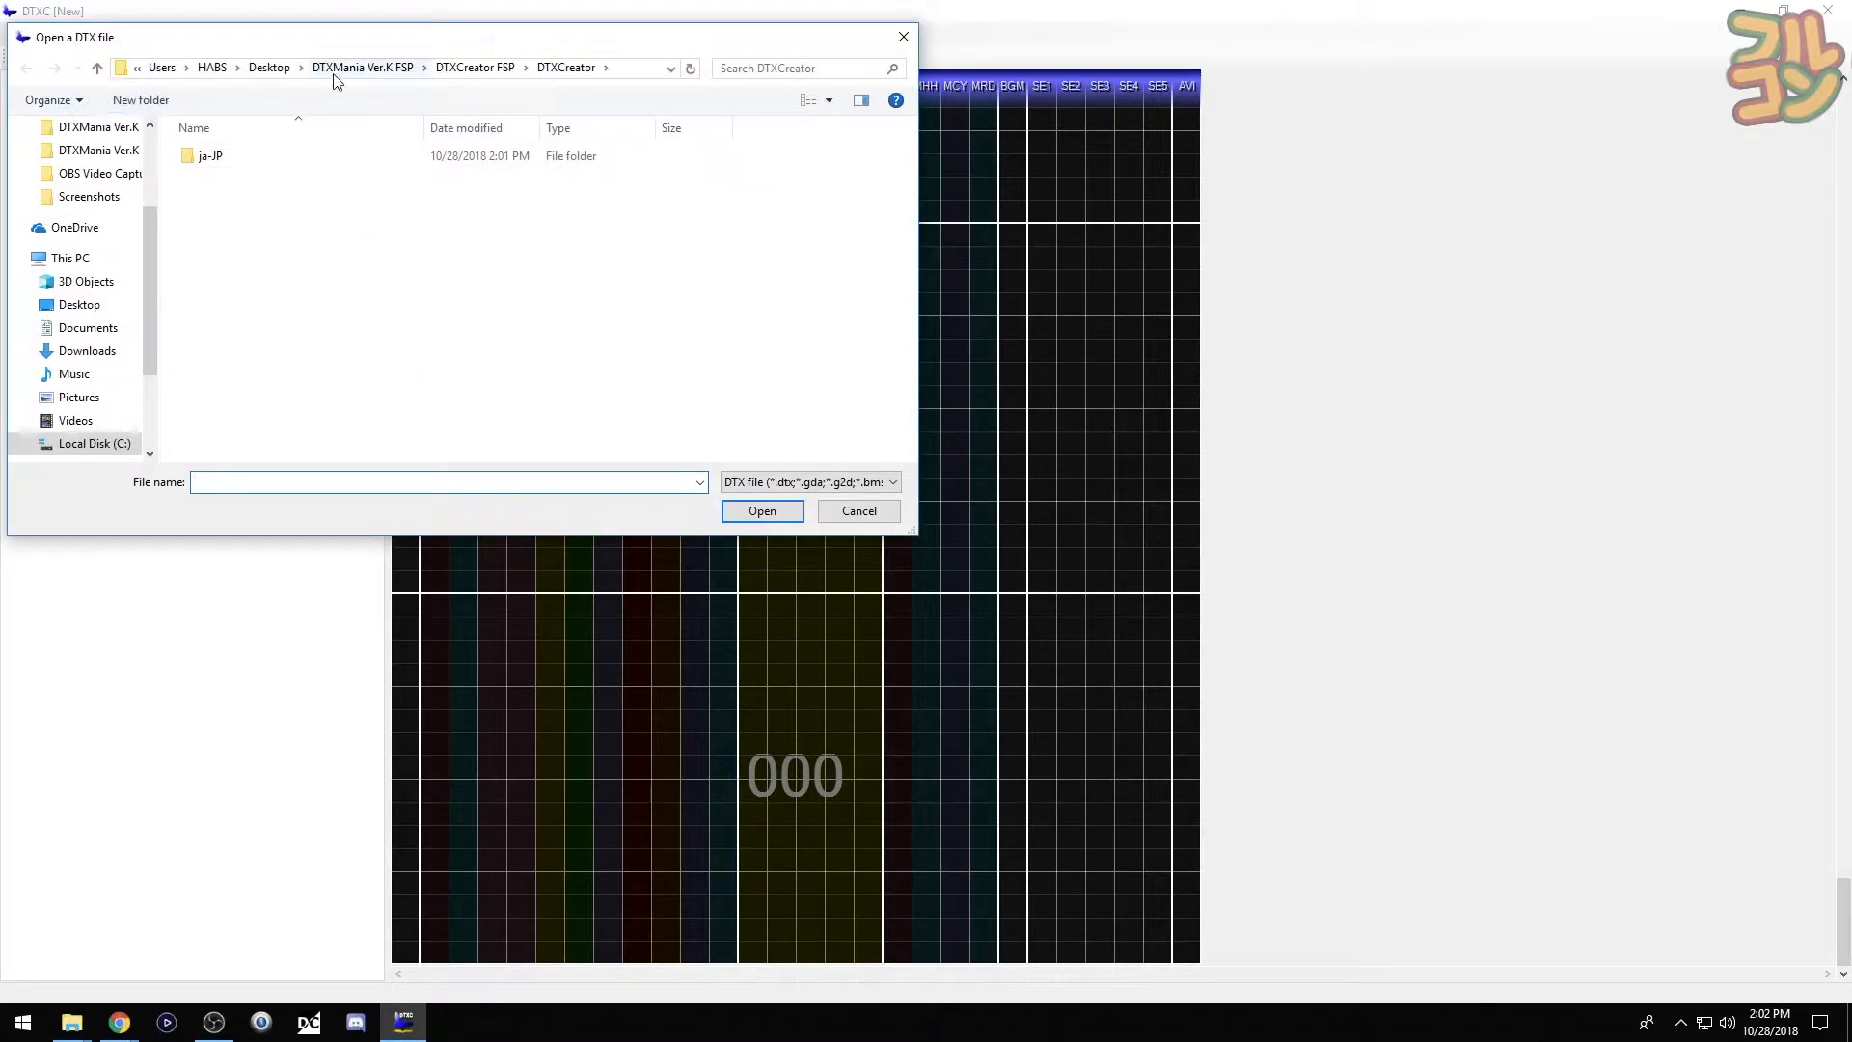
{"action": "left_click", "coordinate": [357, 68]}
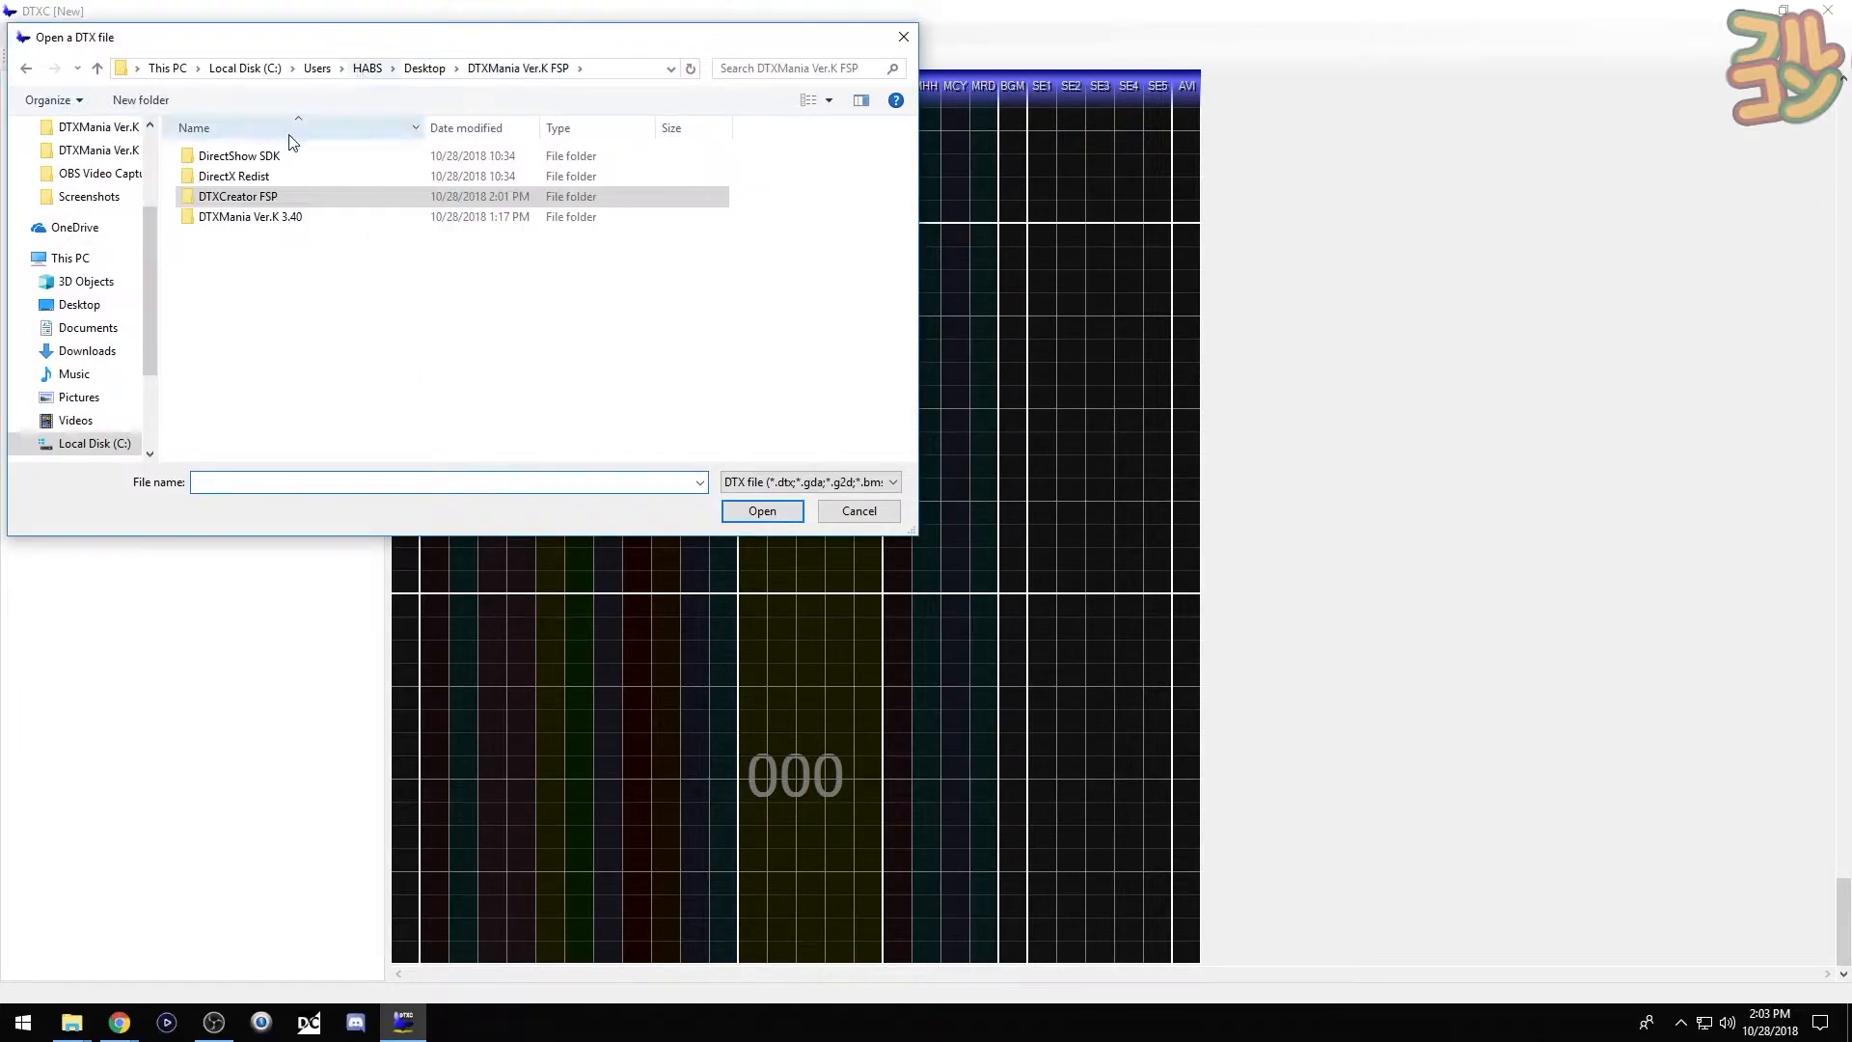
{"action": "double_click", "coordinate": [192, 220]}
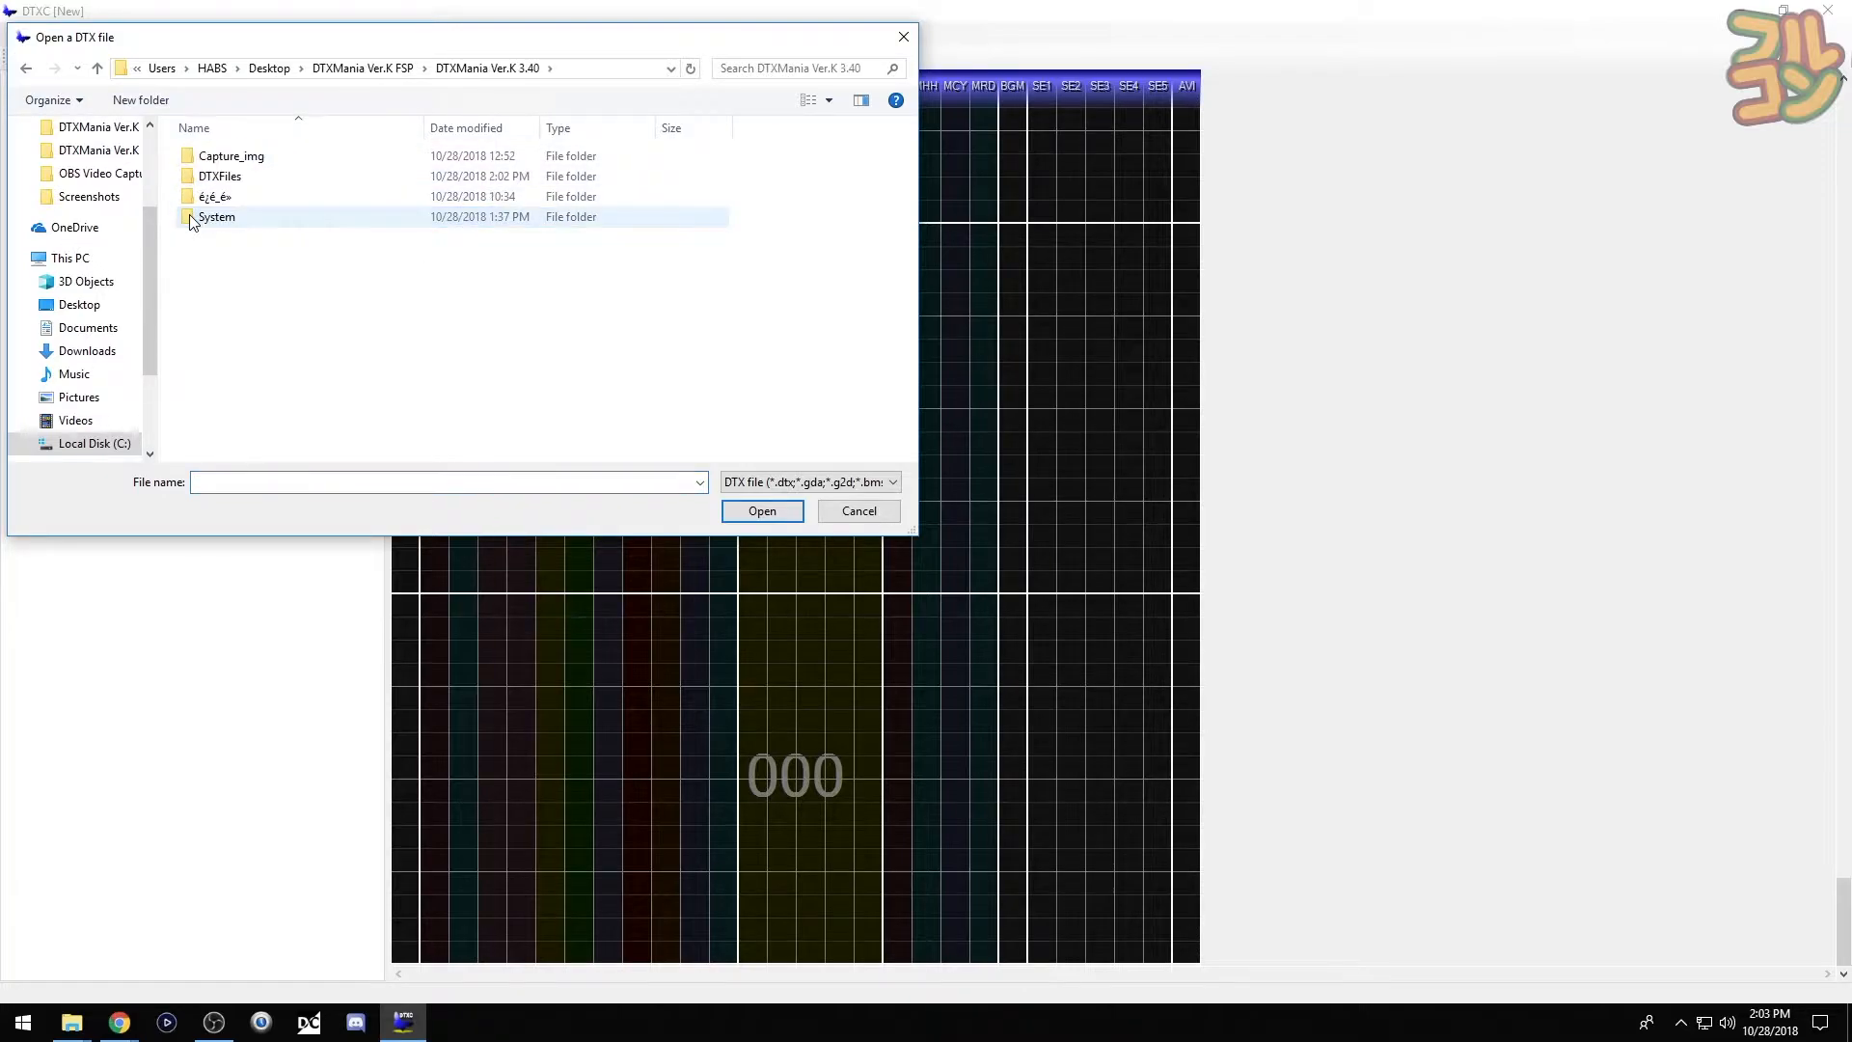
{"action": "double_click", "coordinate": [190, 178]}
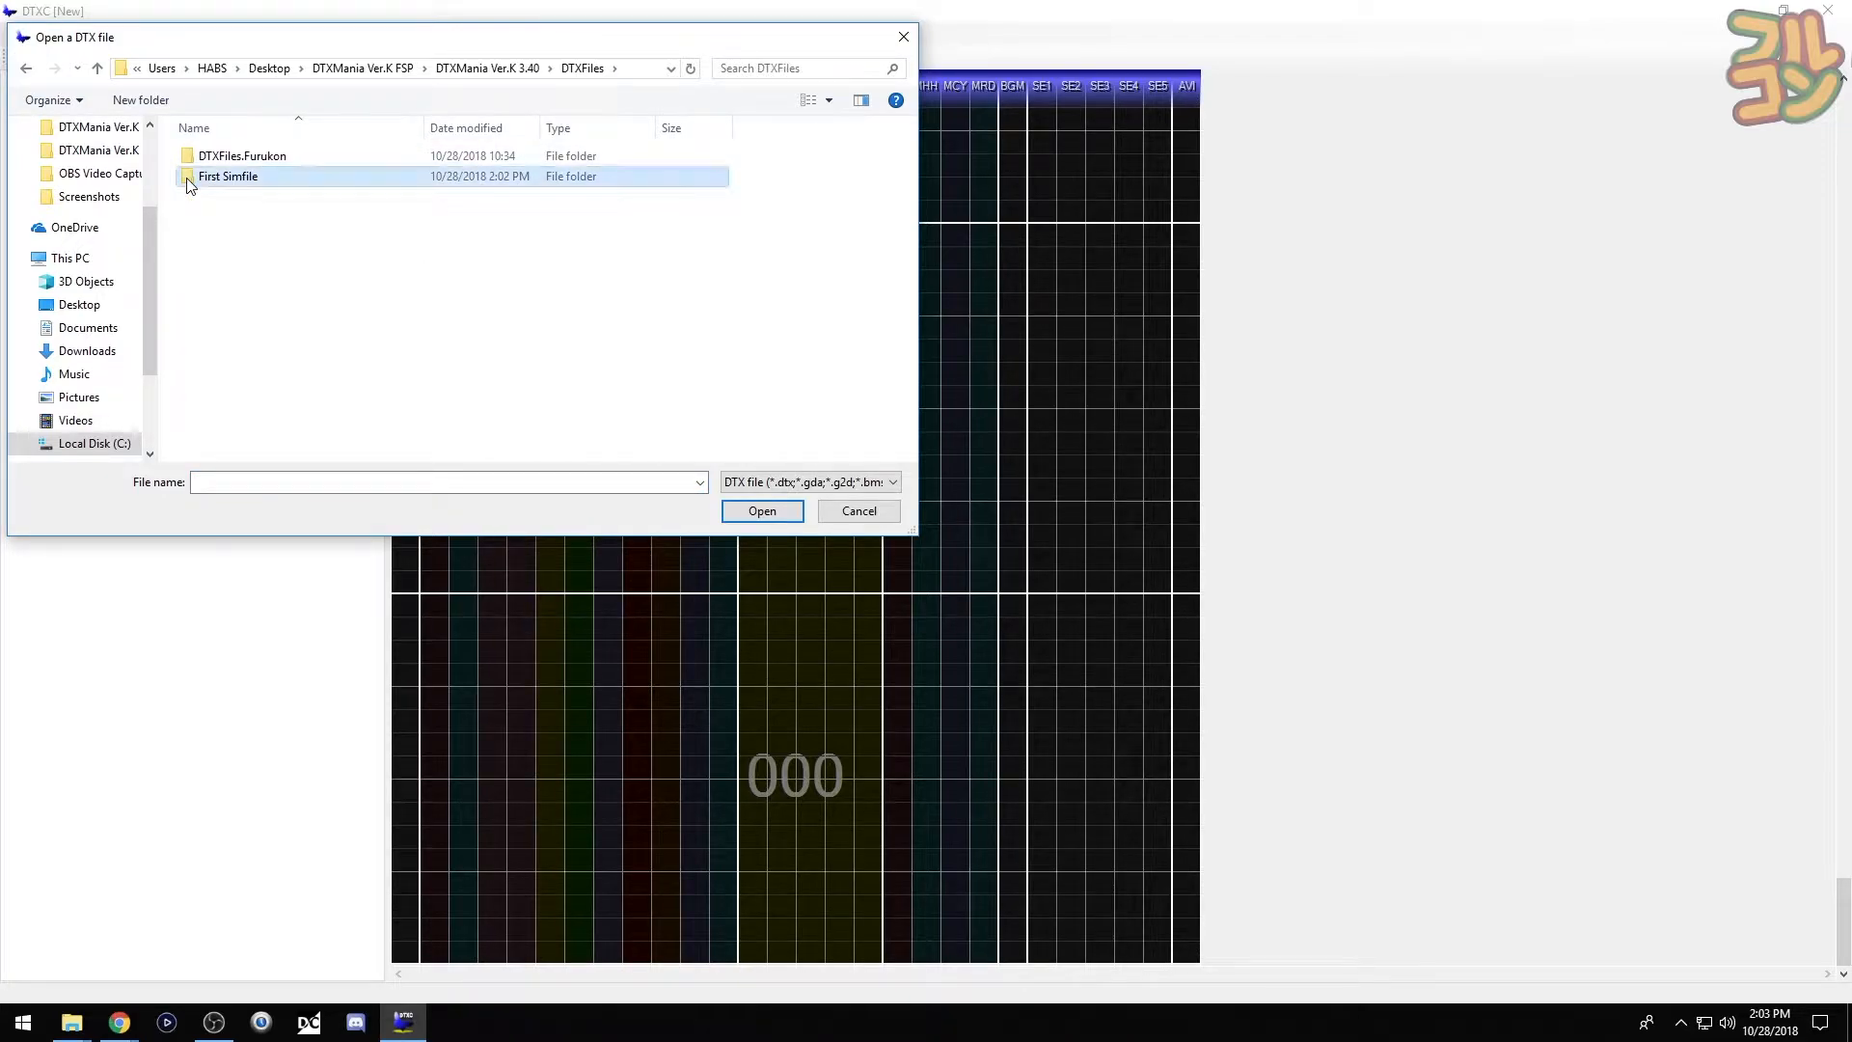
{"action": "double_click", "coordinate": [190, 180]}
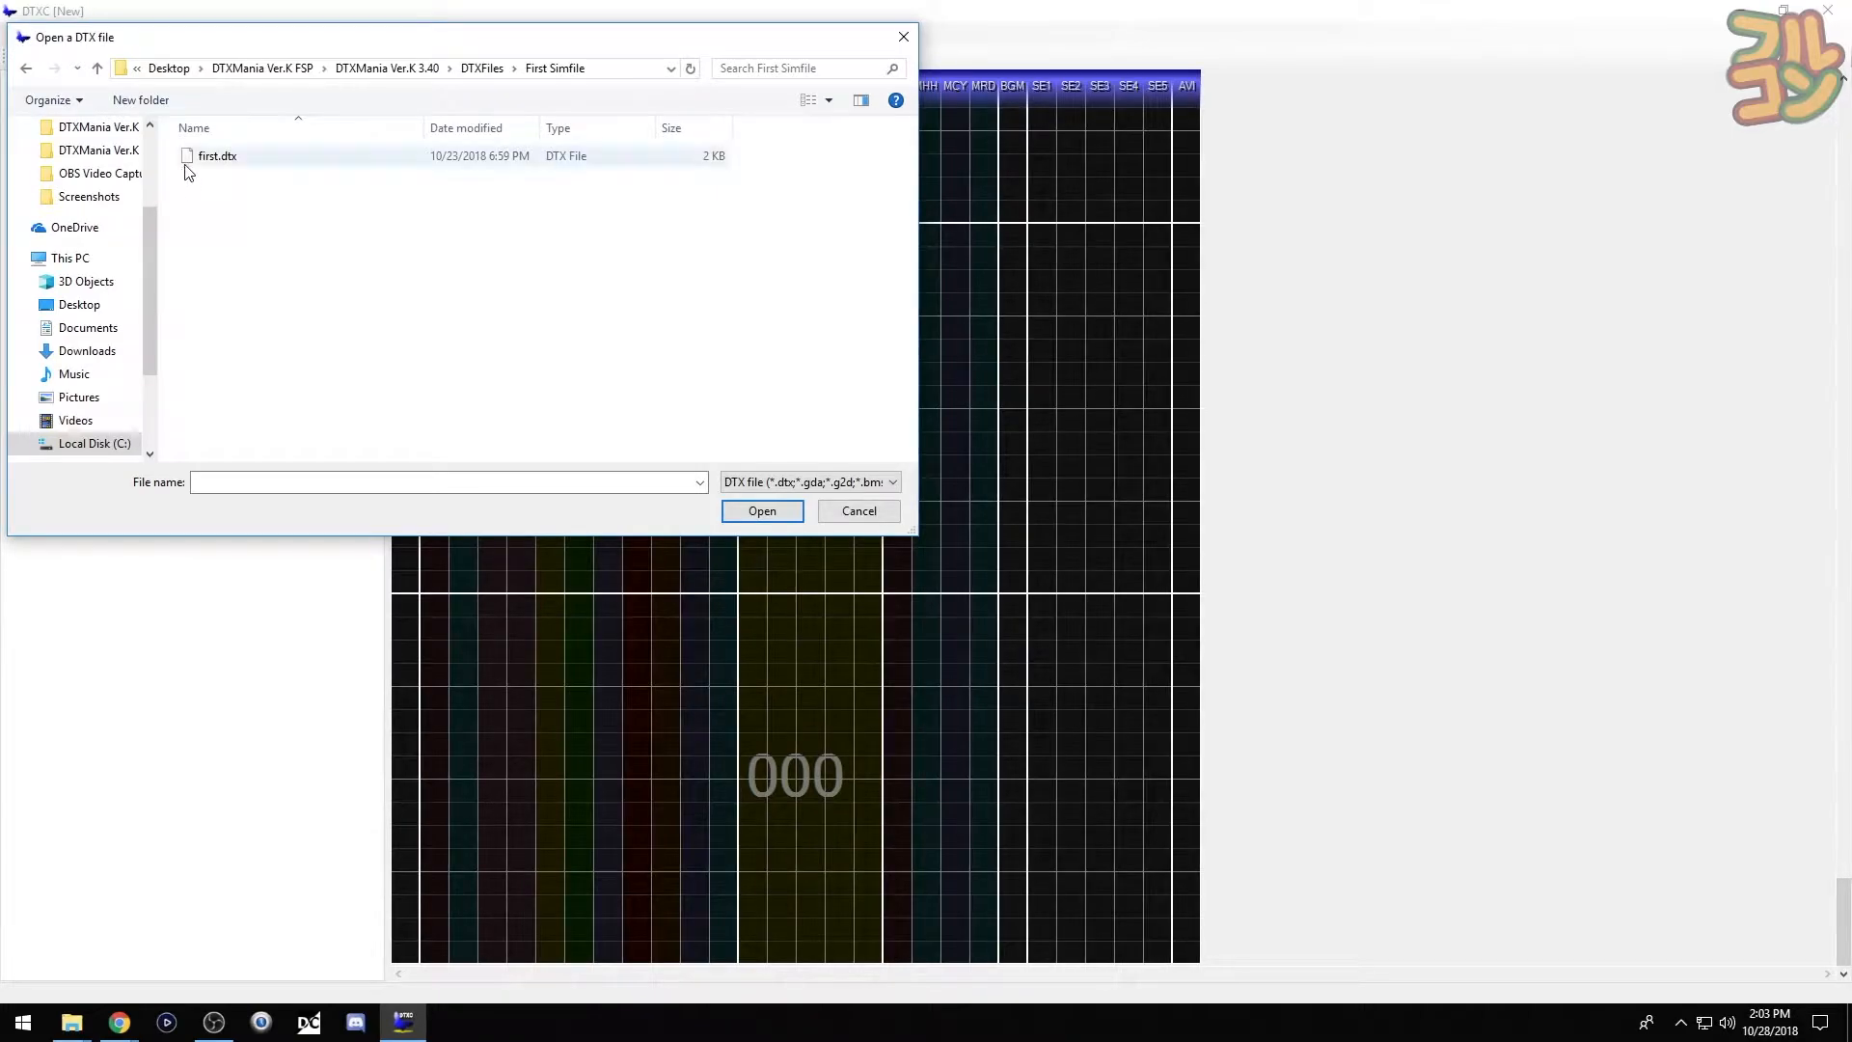
{"action": "double_click", "coordinate": [185, 158]}
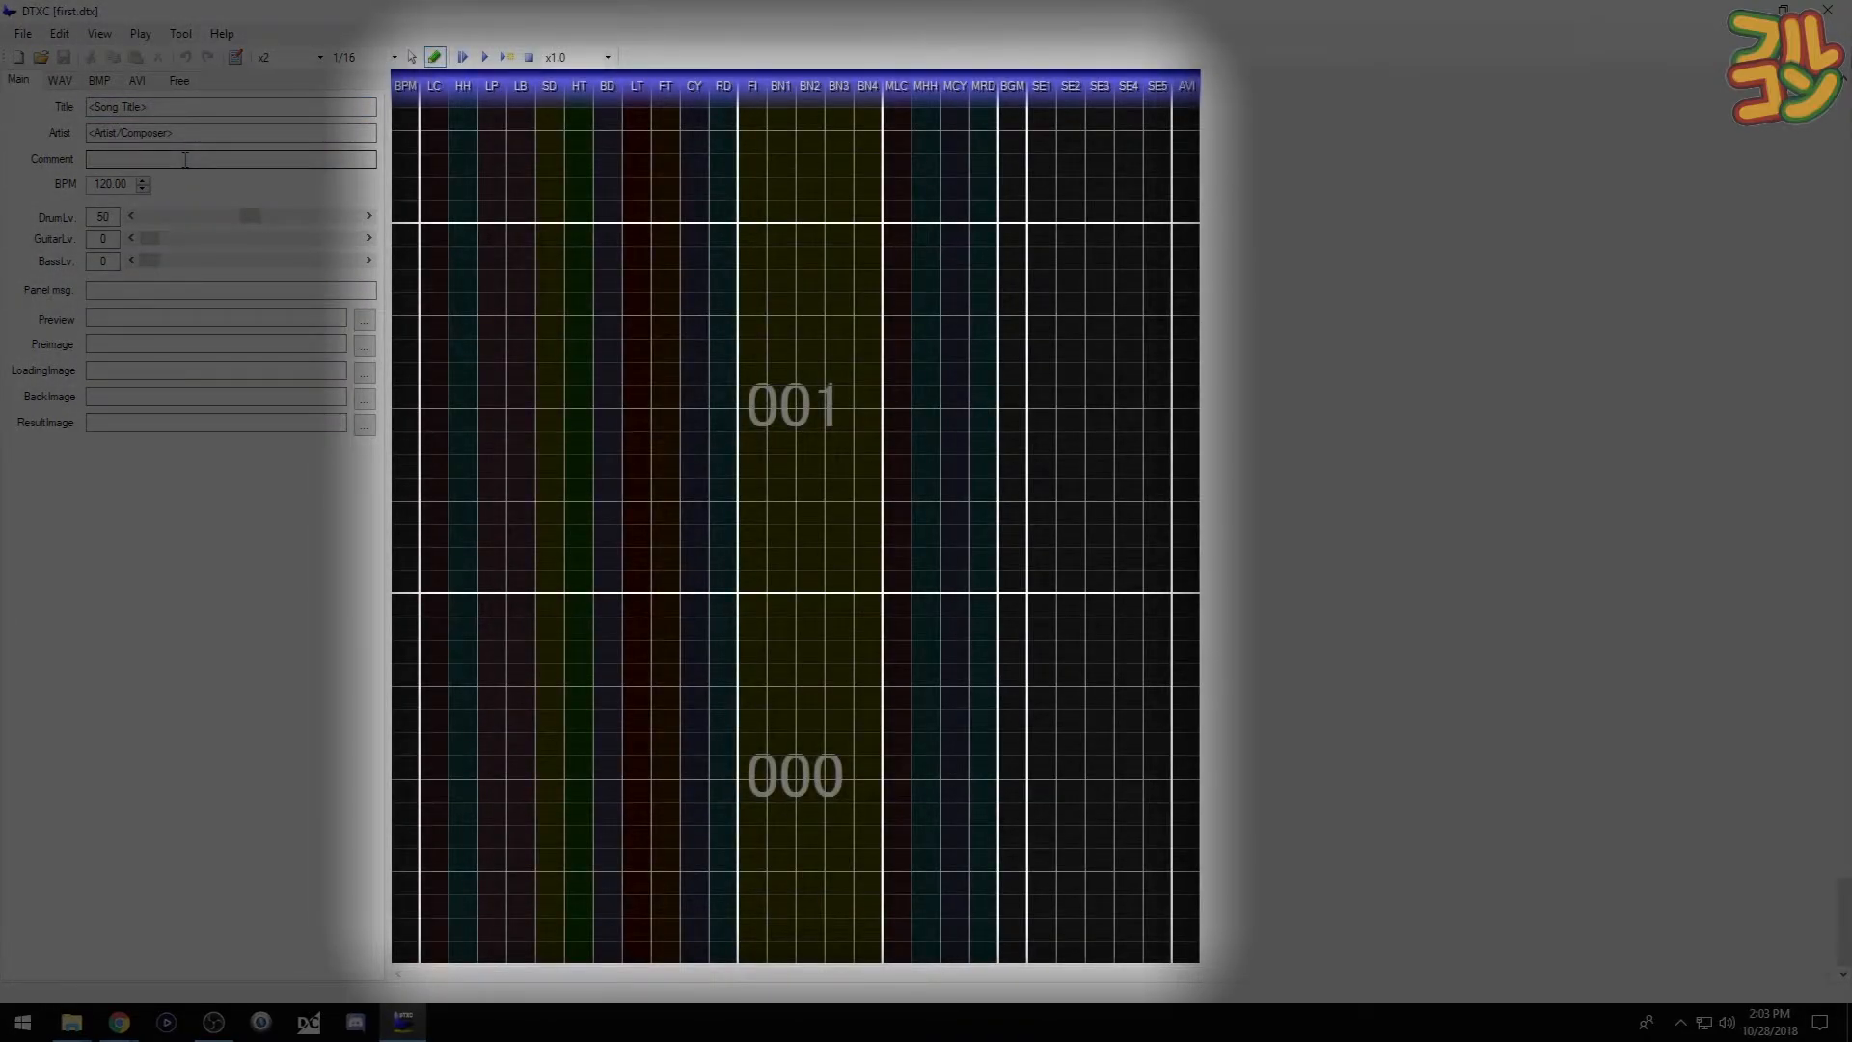
- Go over the Title, Artist, Comment, BPM and Preview fields, then show the WAV sound list
{"action": "left_click", "coordinate": [190, 110]}
{"action": "left_click", "coordinate": [190, 127]}
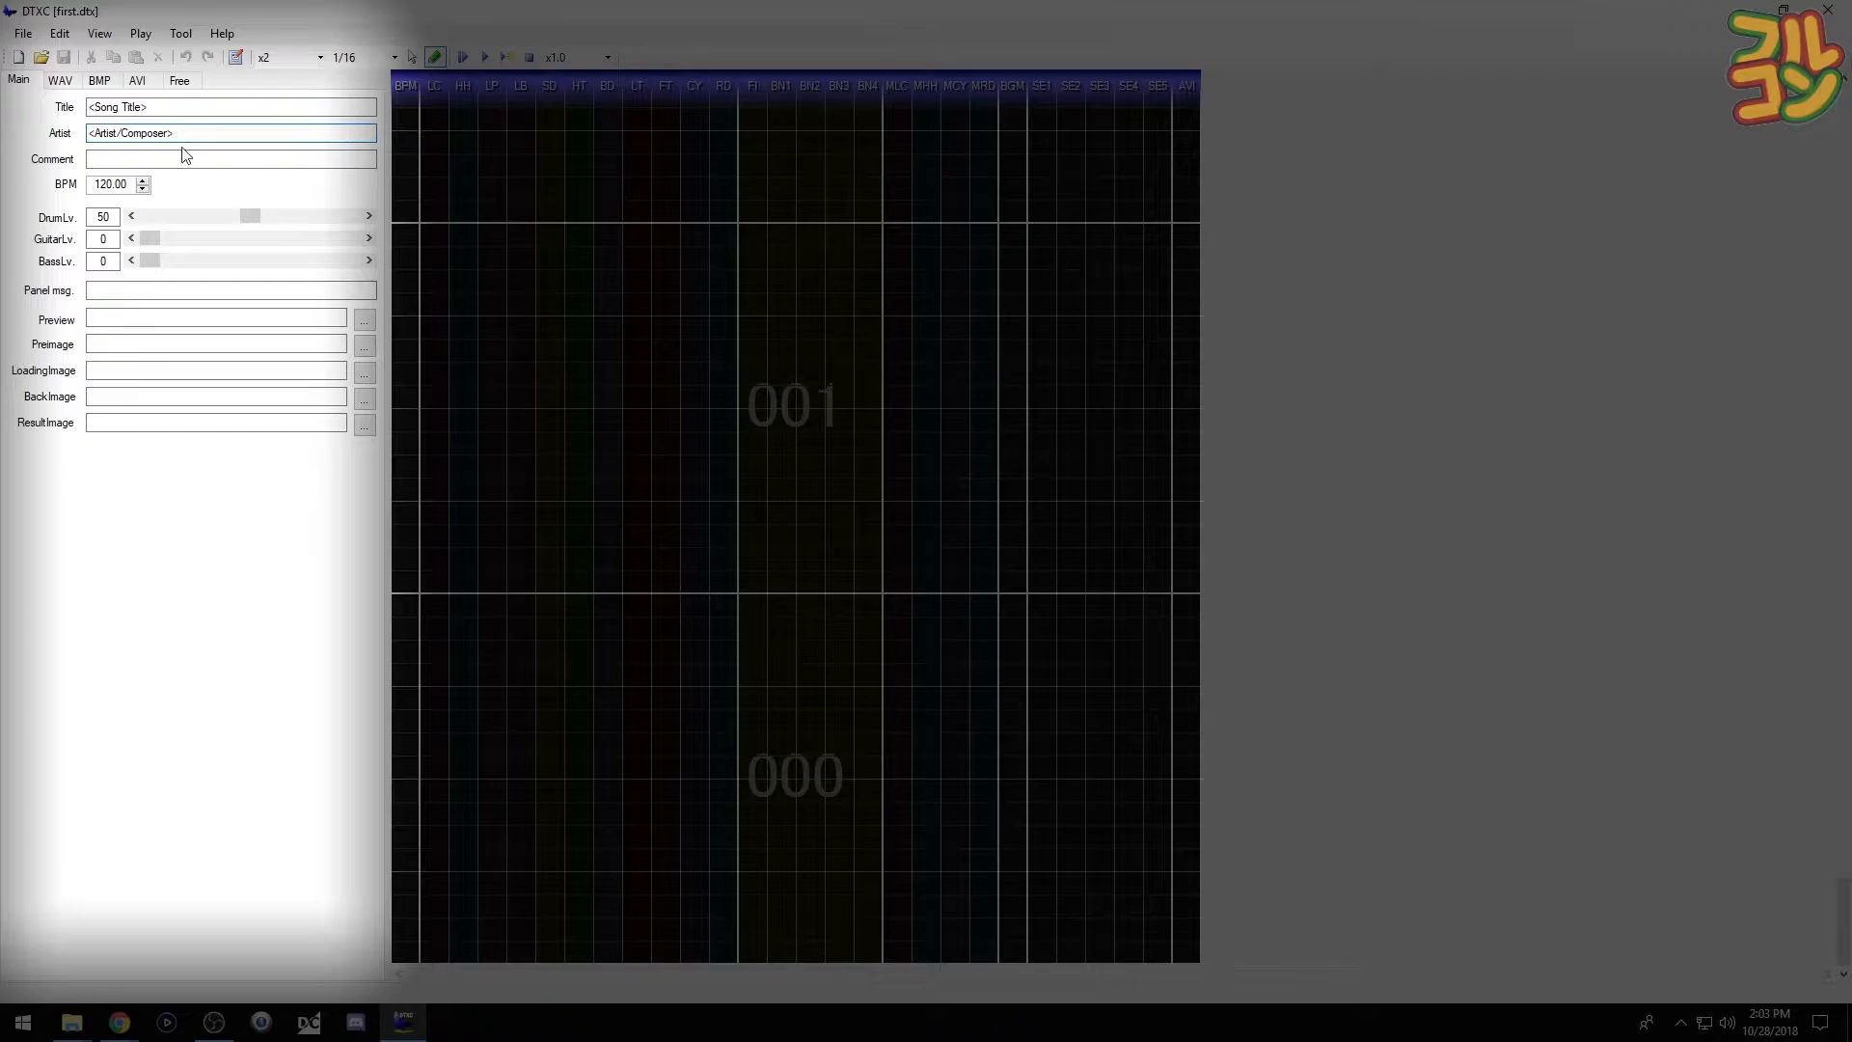
{"action": "left_click", "coordinate": [174, 161]}
{"action": "left_click", "coordinate": [130, 189]}
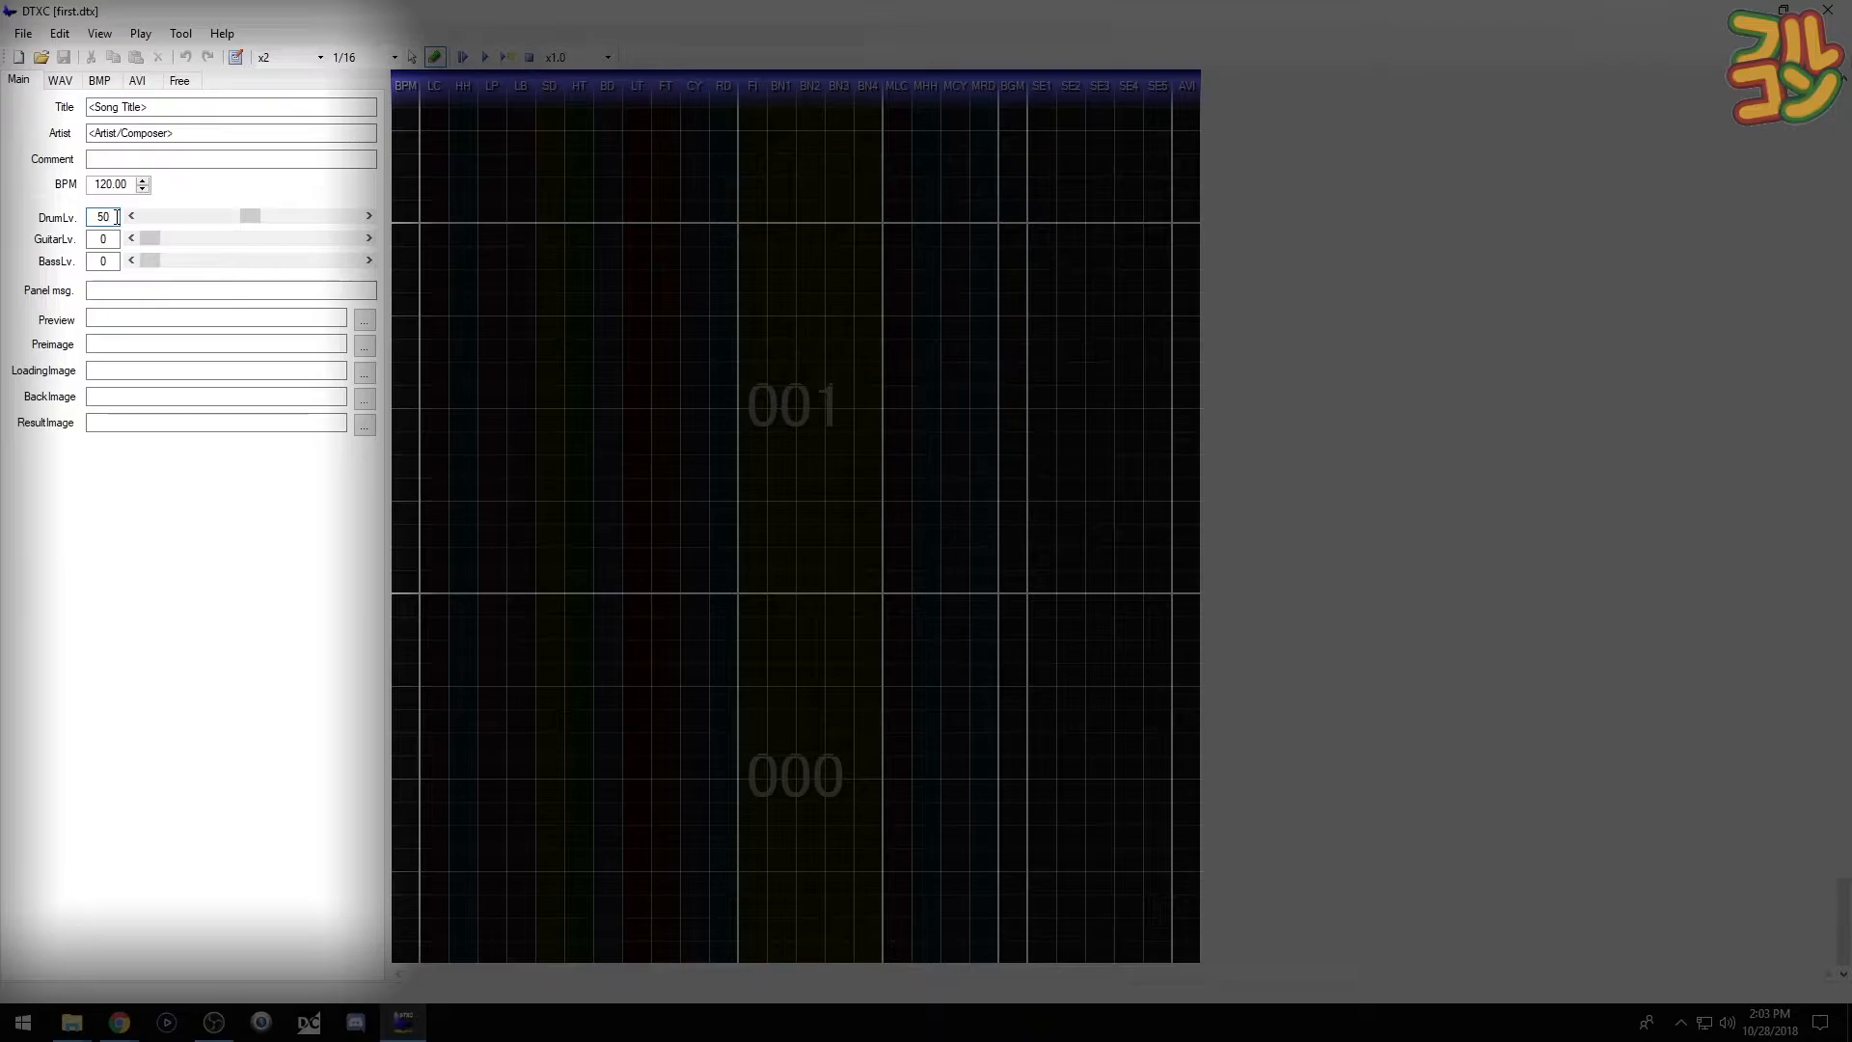
{"action": "left_click", "coordinate": [127, 320]}
{"action": "left_click", "coordinate": [61, 83]}
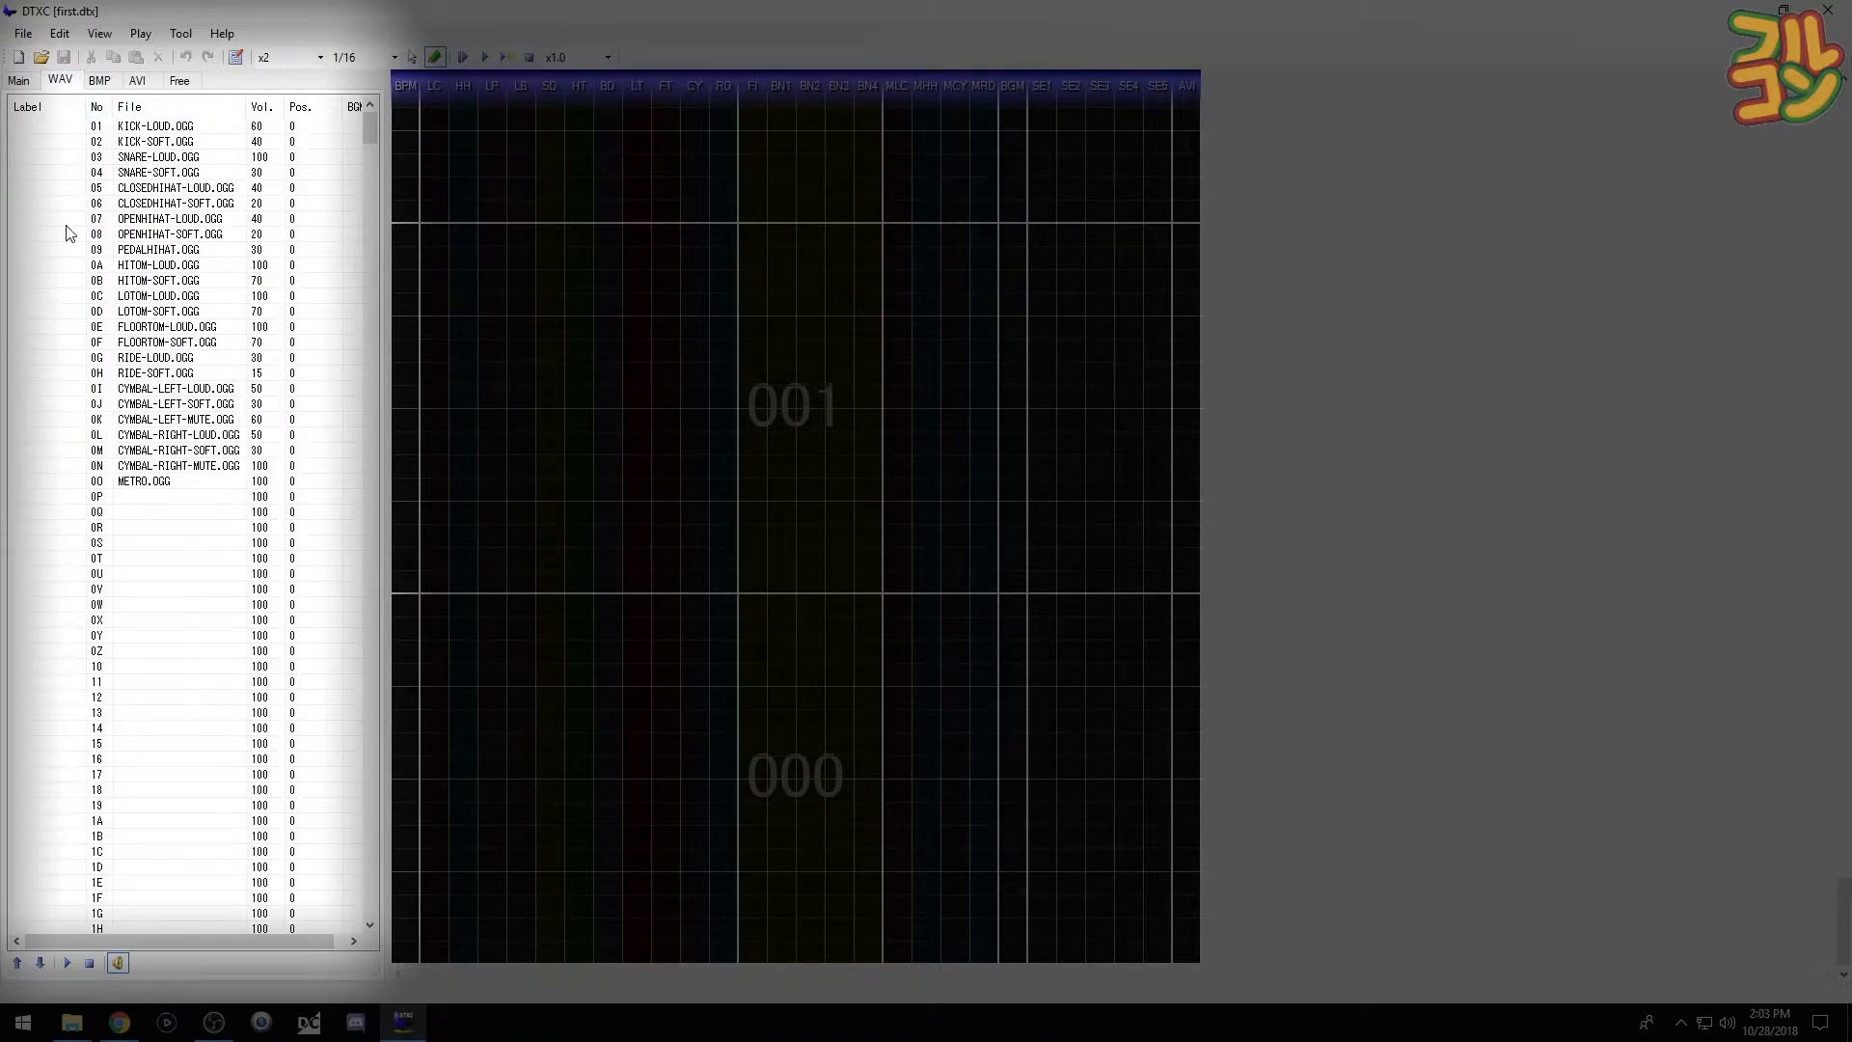
- Switch the left panel to the AVI tab to show its empty slots
{"action": "left_click", "coordinate": [139, 90]}
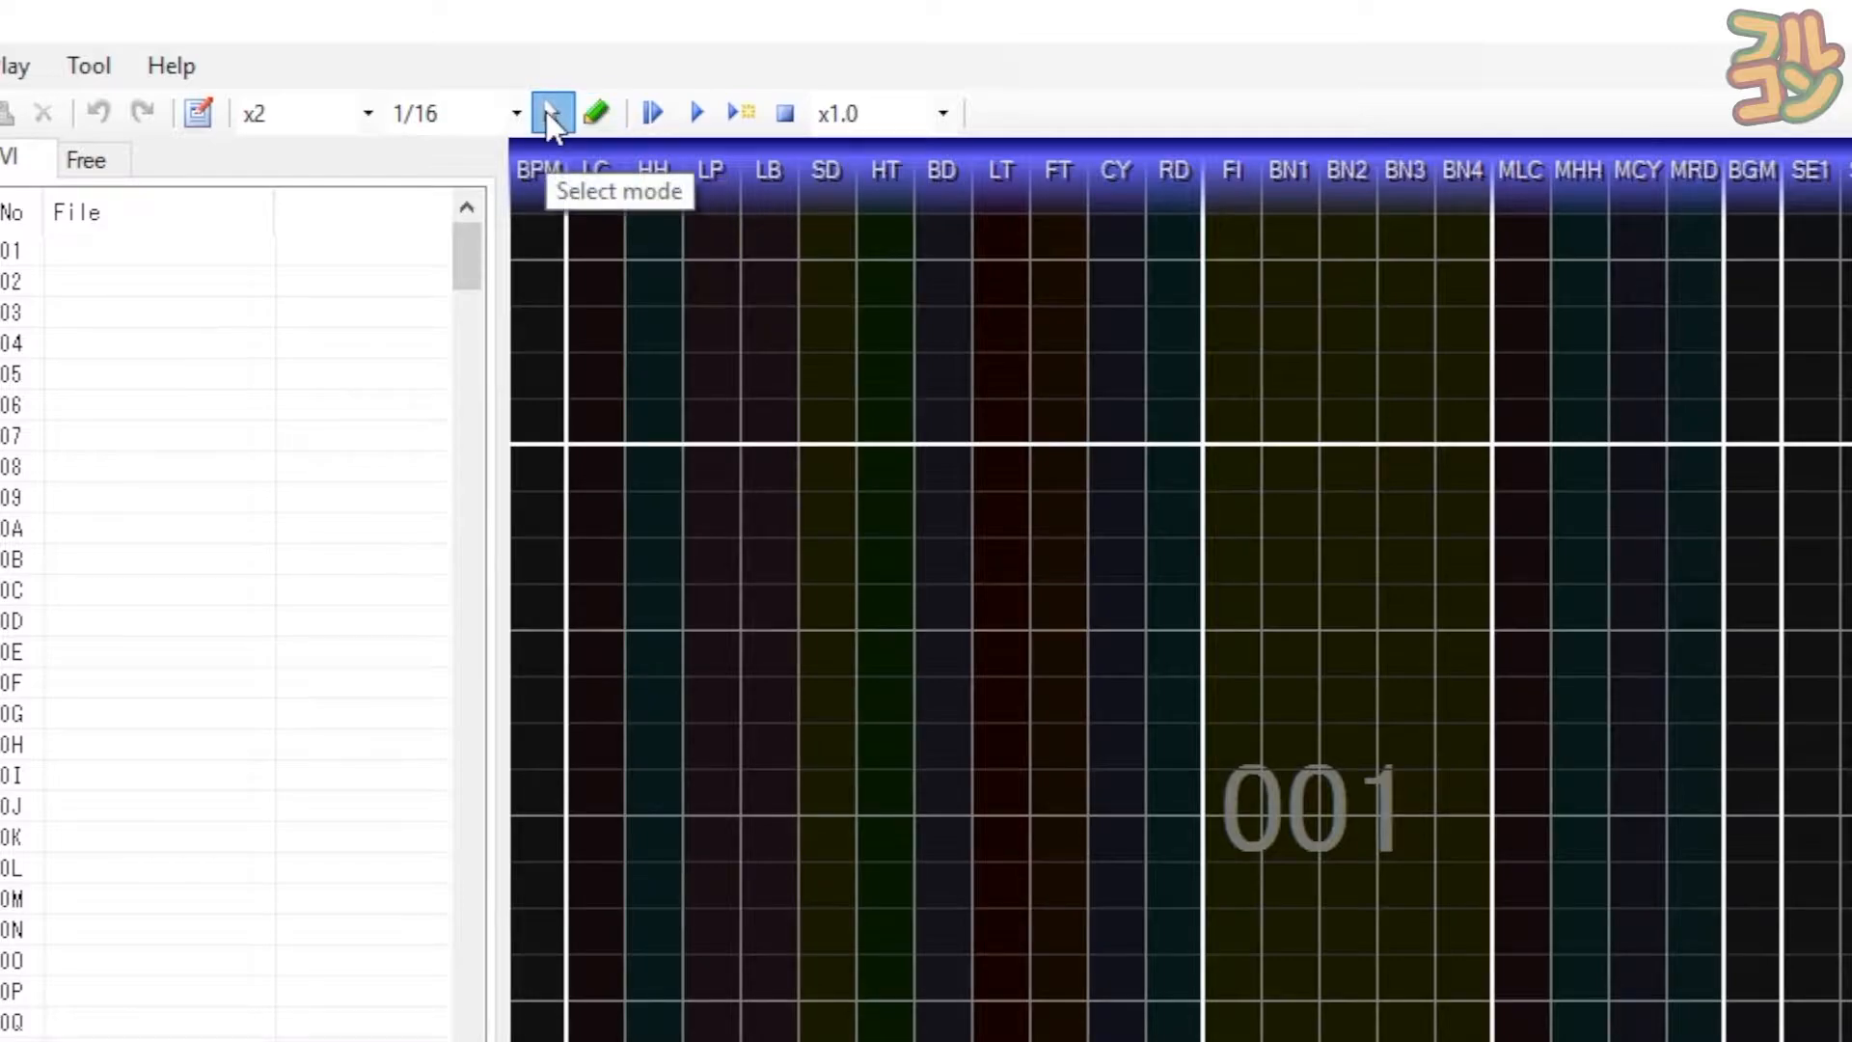
{"action": "left_click_drag", "start_coordinate": [621, 311], "coordinate": [936, 633]}
{"action": "key", "text": "F8"}
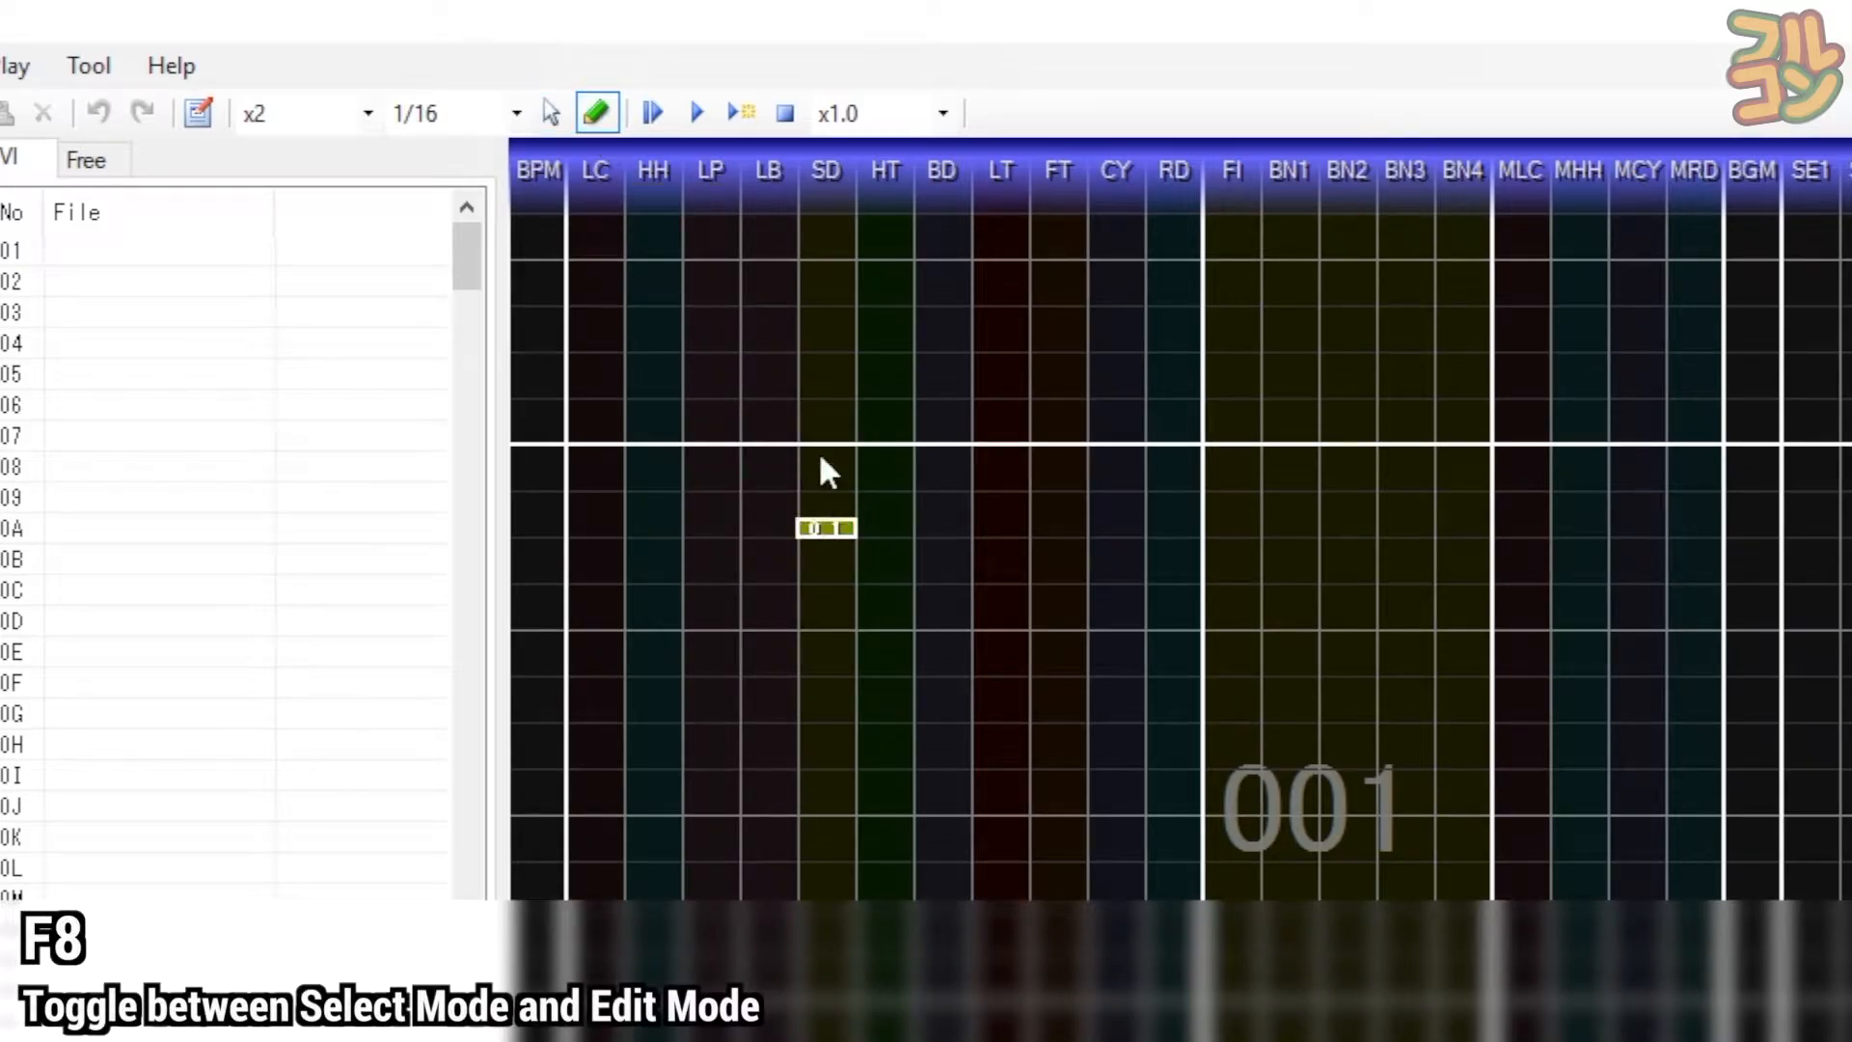
{"action": "key", "text": "F8"}
{"action": "key", "text": "F8"}
{"action": "key", "text": "F8"}
{"action": "key", "text": "F8"}
{"action": "key", "text": "F8"}
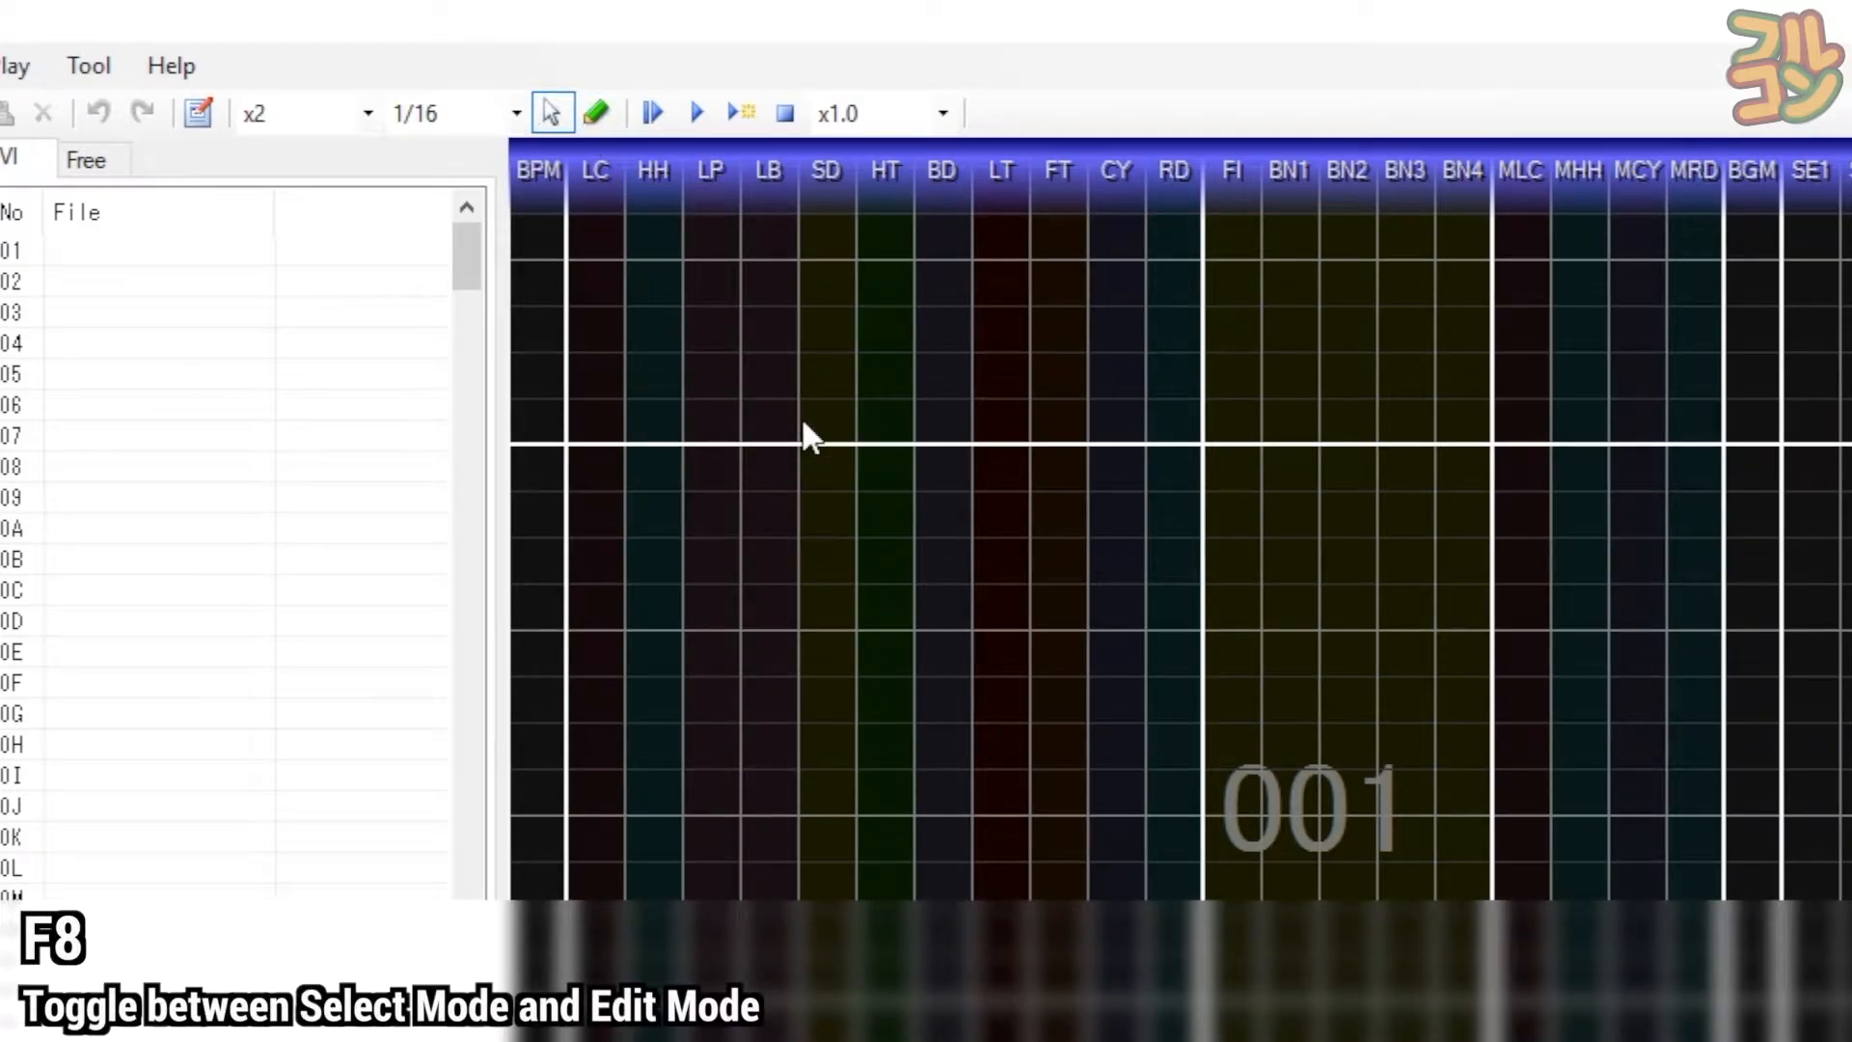
{"action": "key", "text": "F8"}
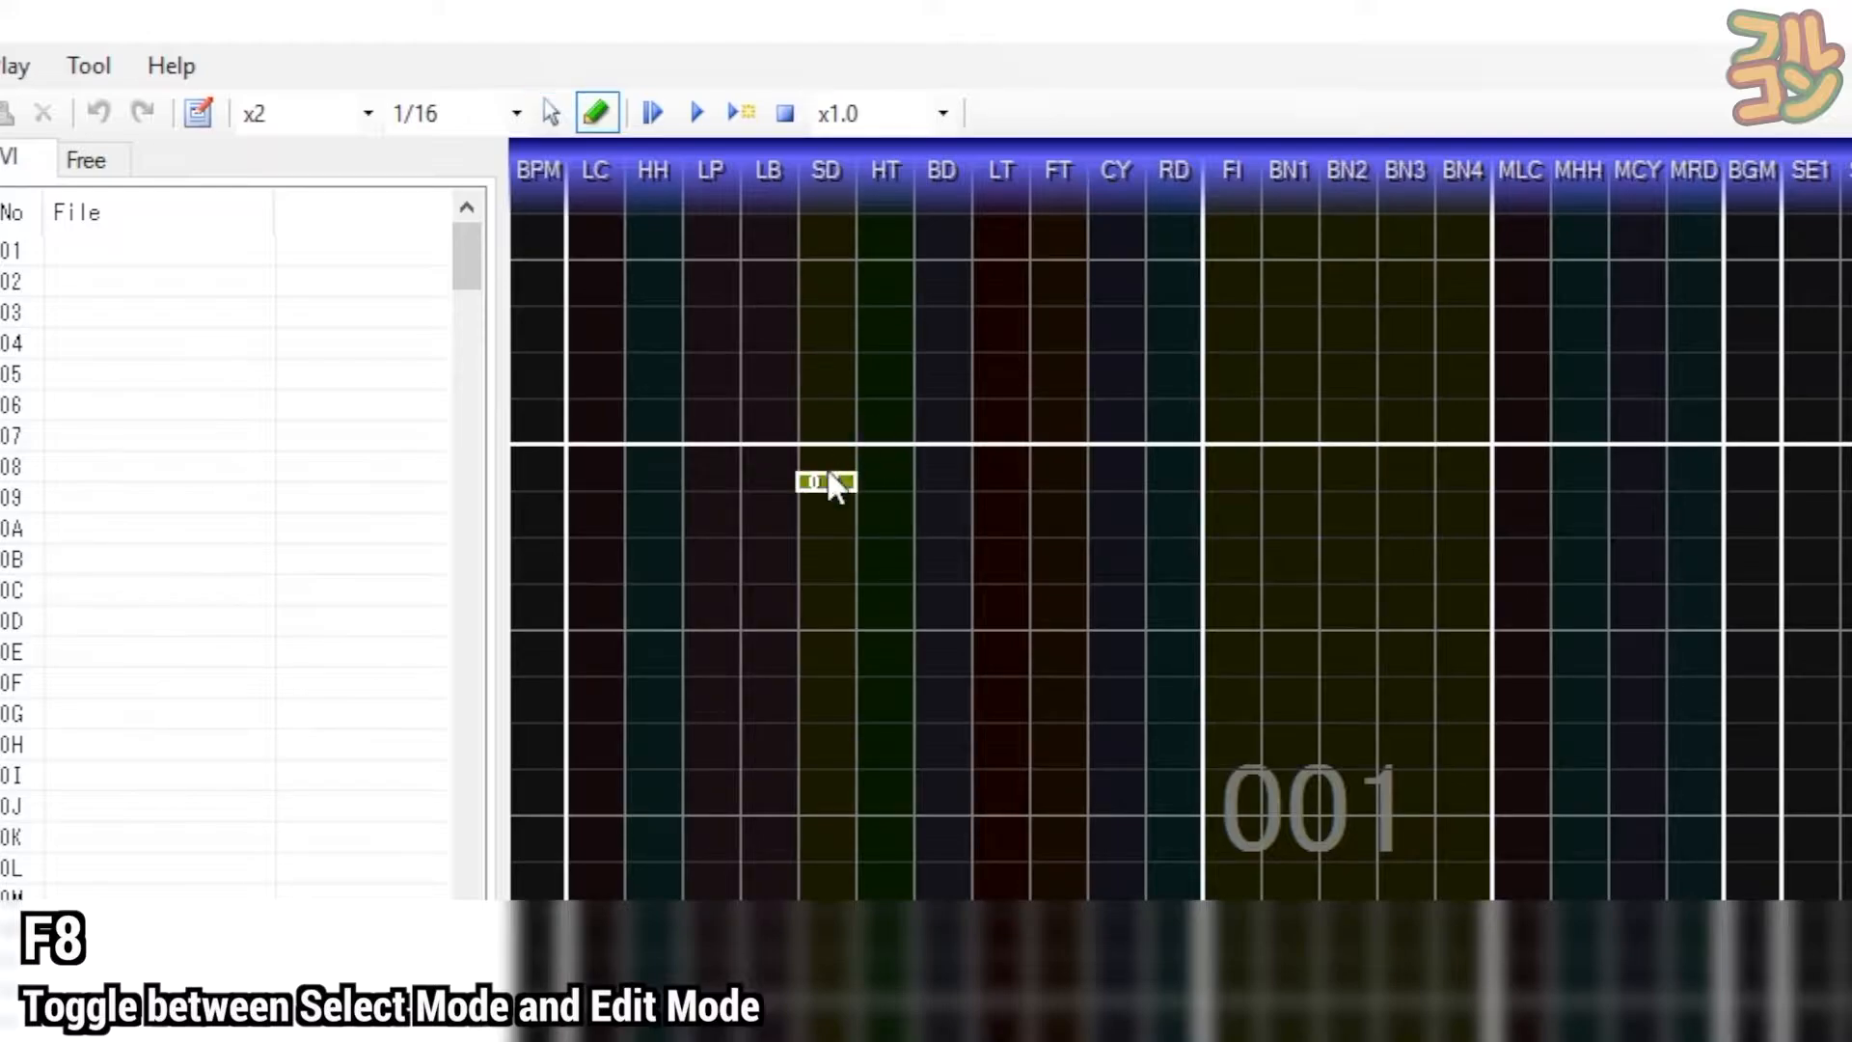
{"action": "key", "text": "F8"}
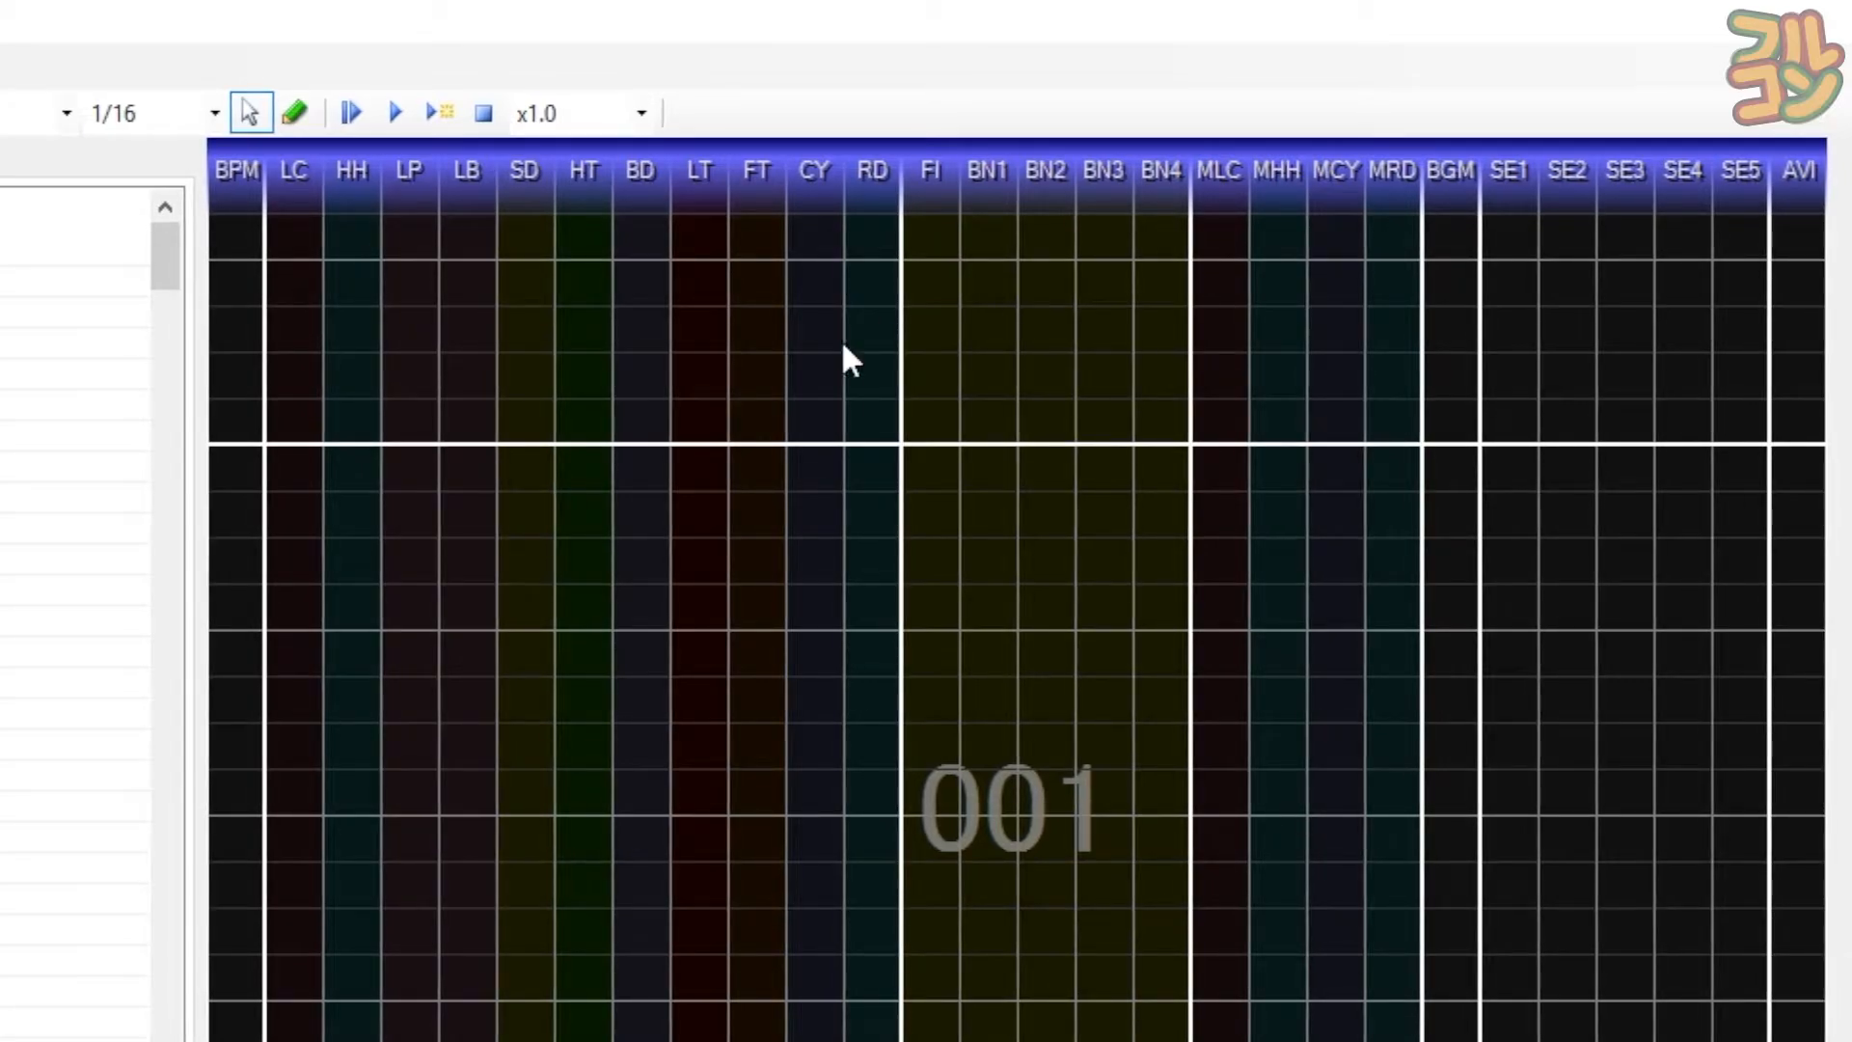
{"action": "left_click_drag", "start_coordinate": [796, 668], "coordinate": [1267, 975]}
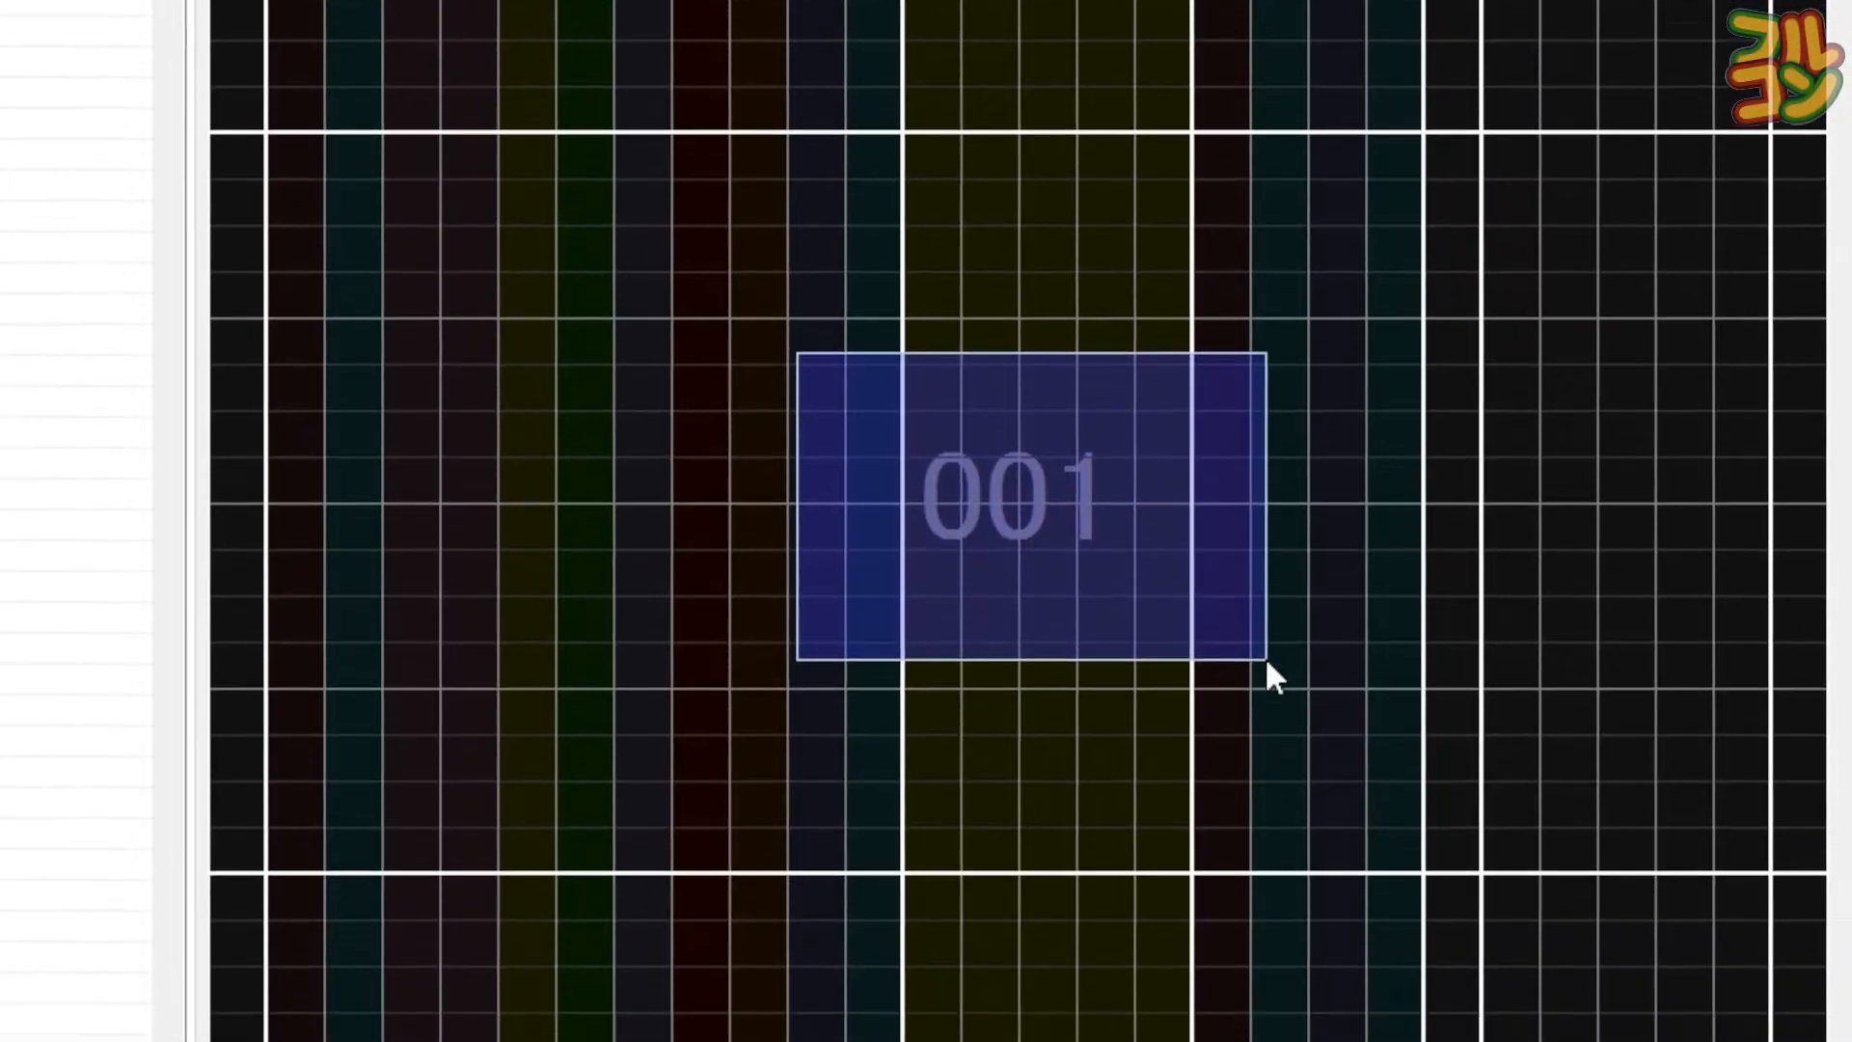
{"action": "left_click_drag", "start_coordinate": [1267, 662], "coordinate": [1245, 655]}
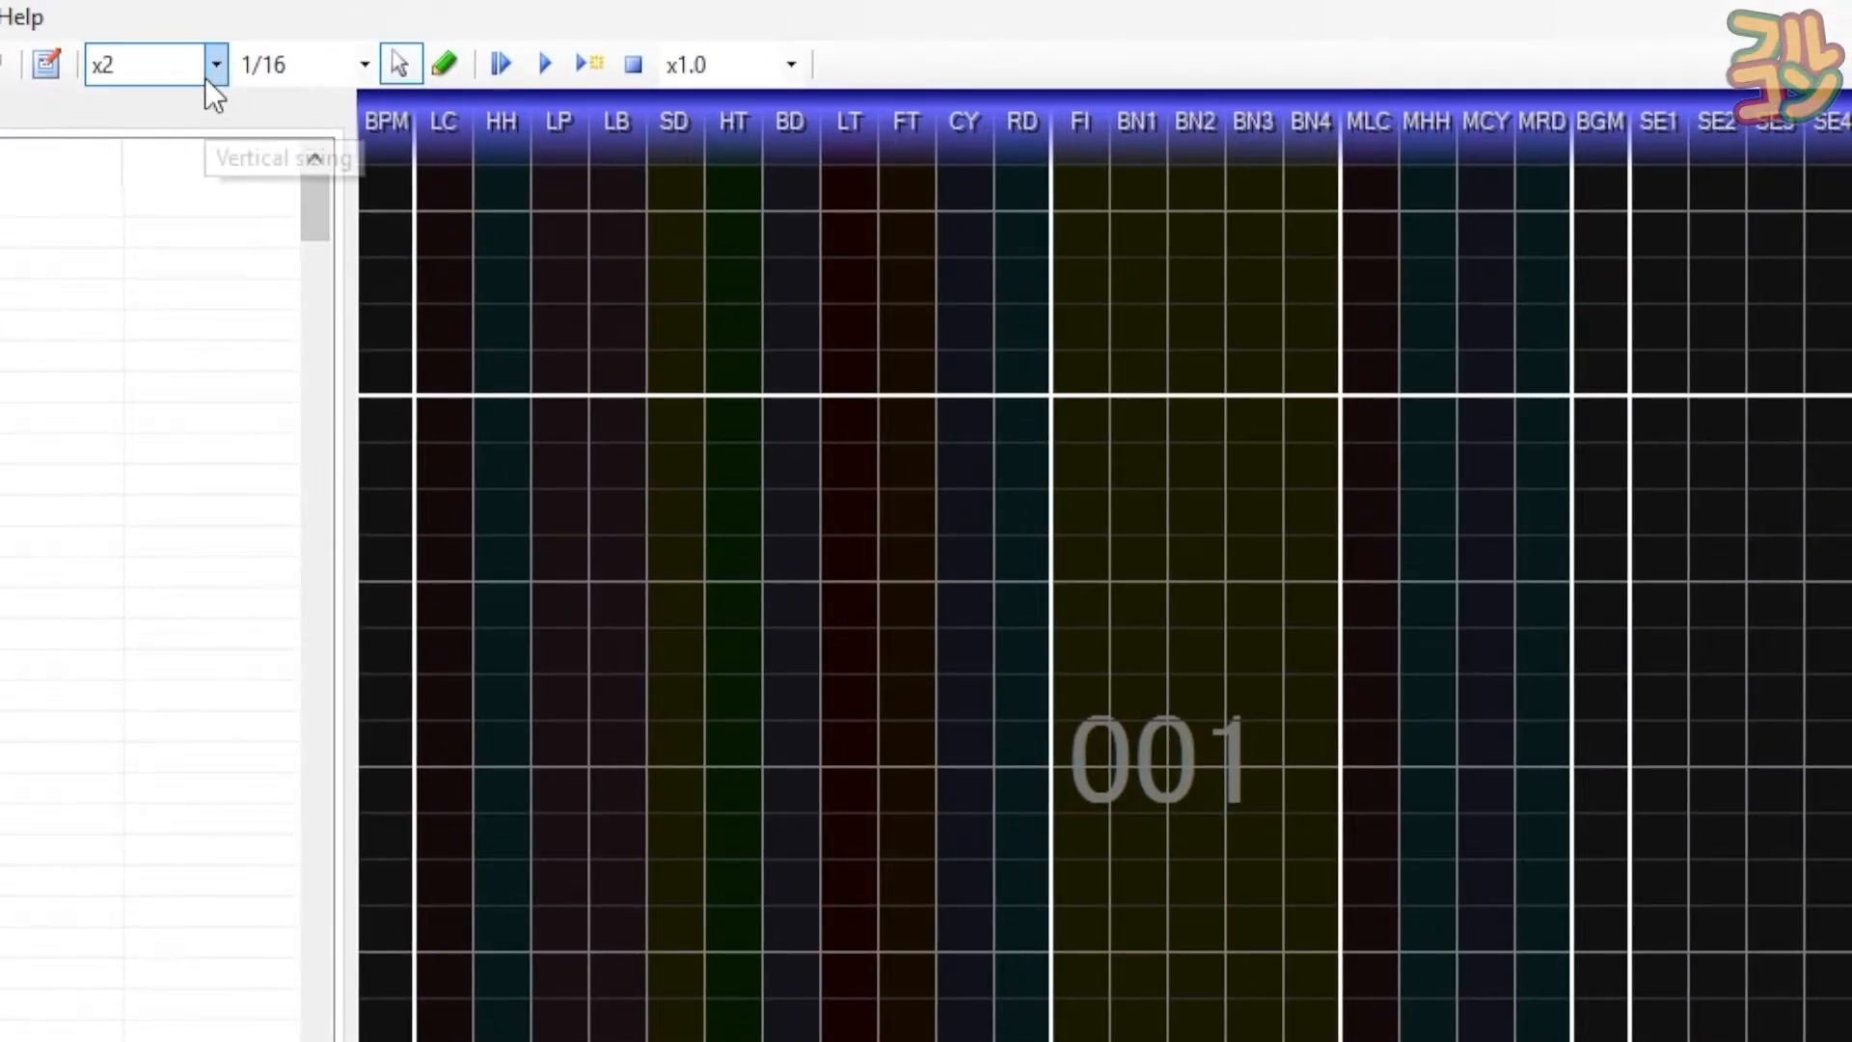
{"action": "left_click", "coordinate": [214, 65]}
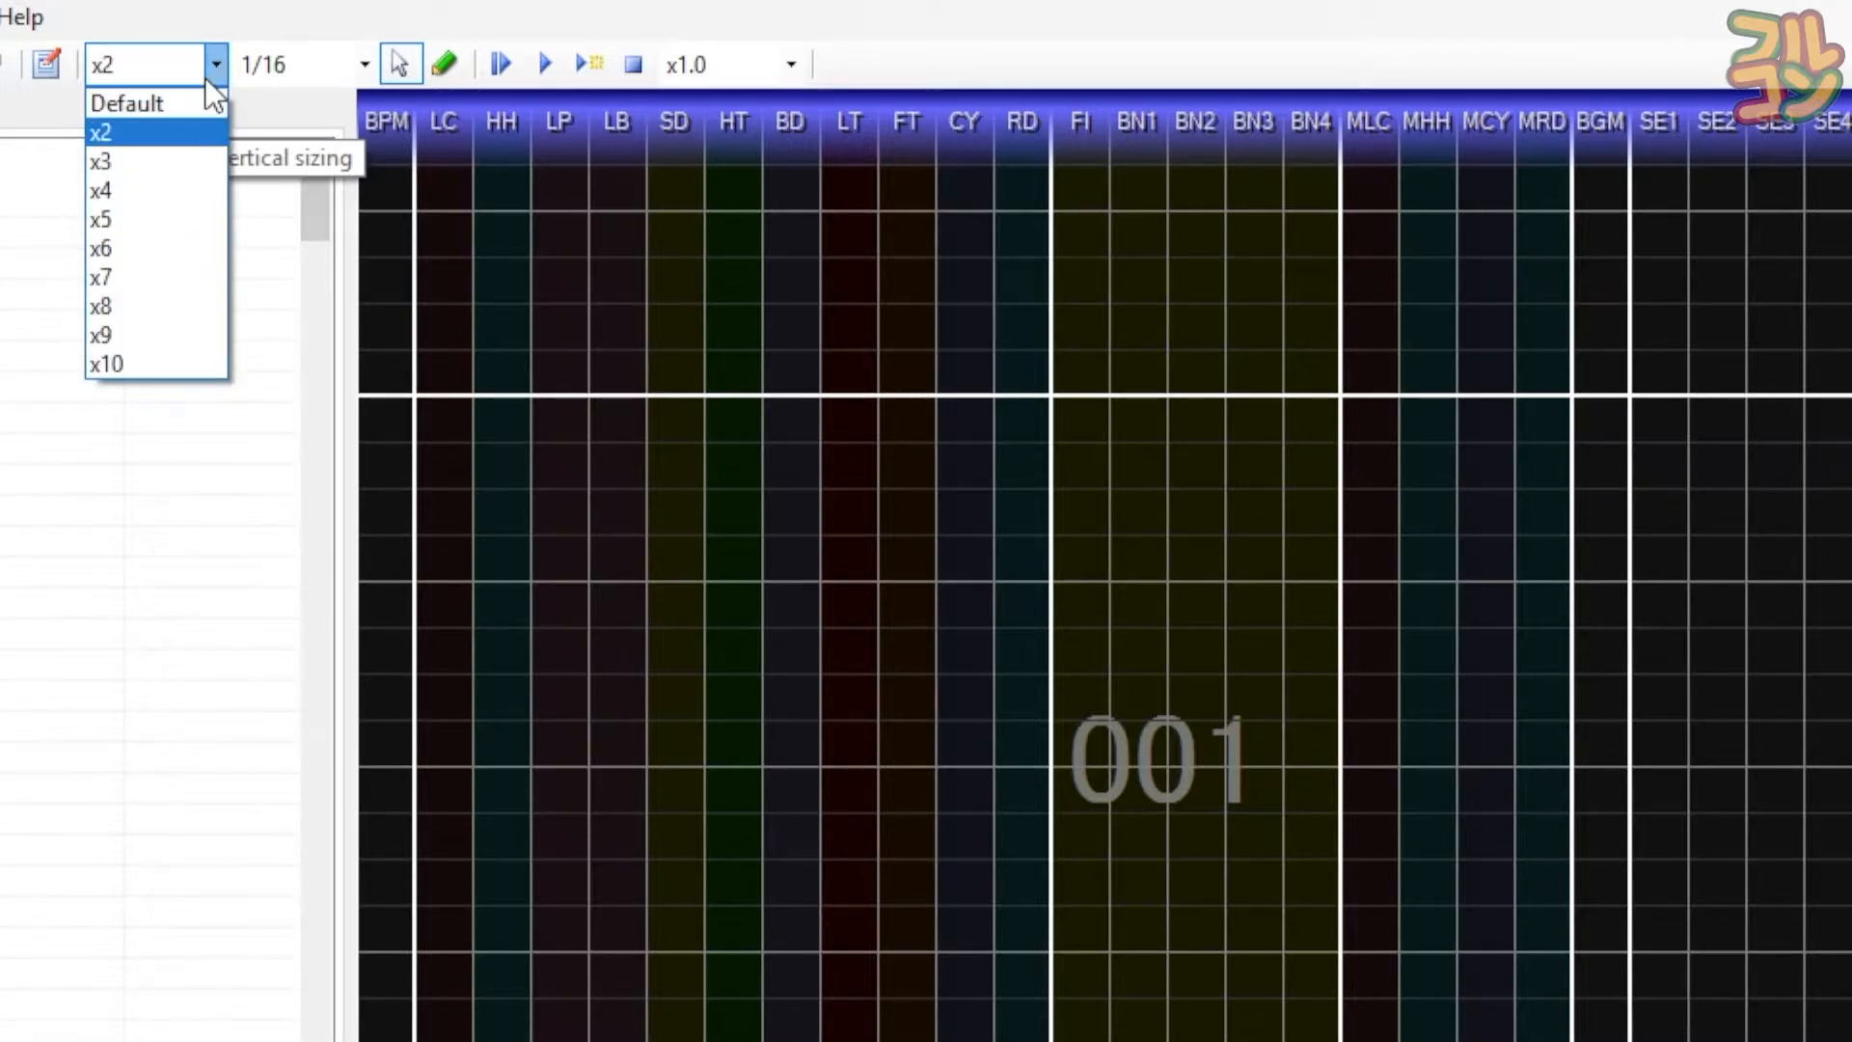
{"action": "left_click", "coordinate": [170, 121]}
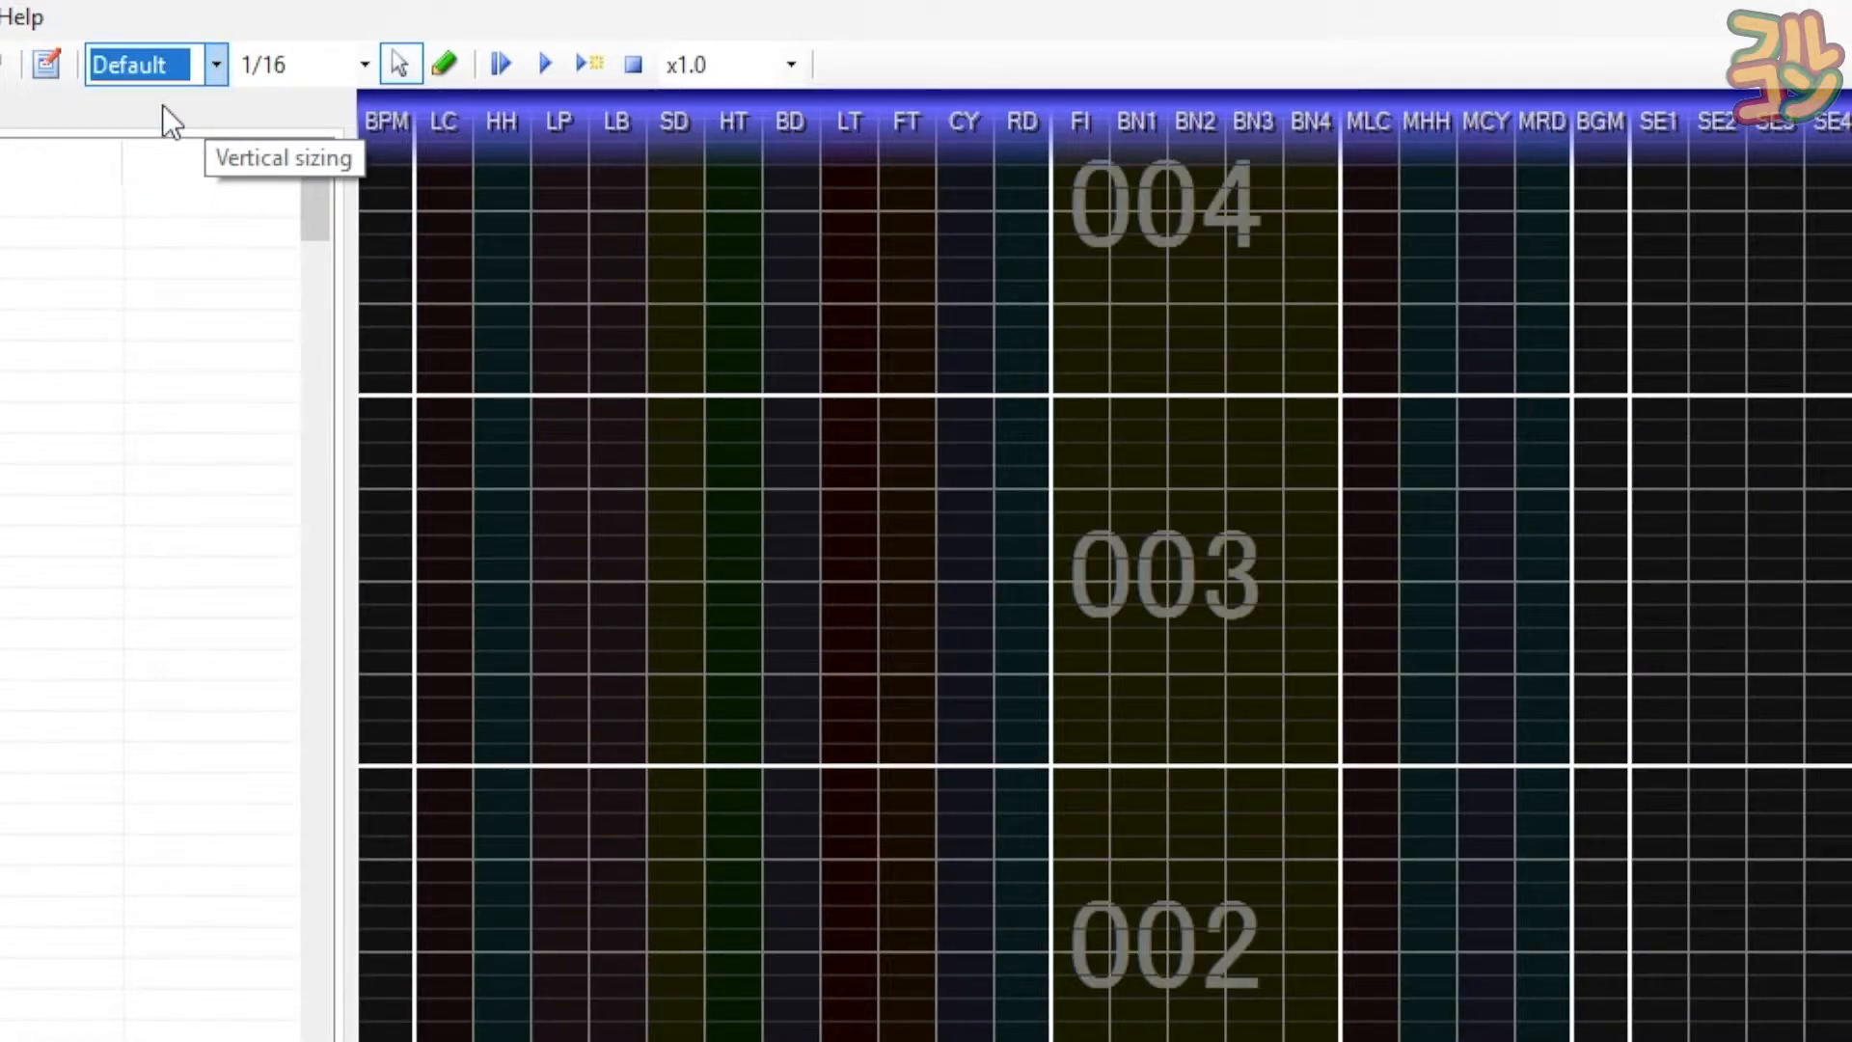
{"action": "left_click", "coordinate": [216, 65]}
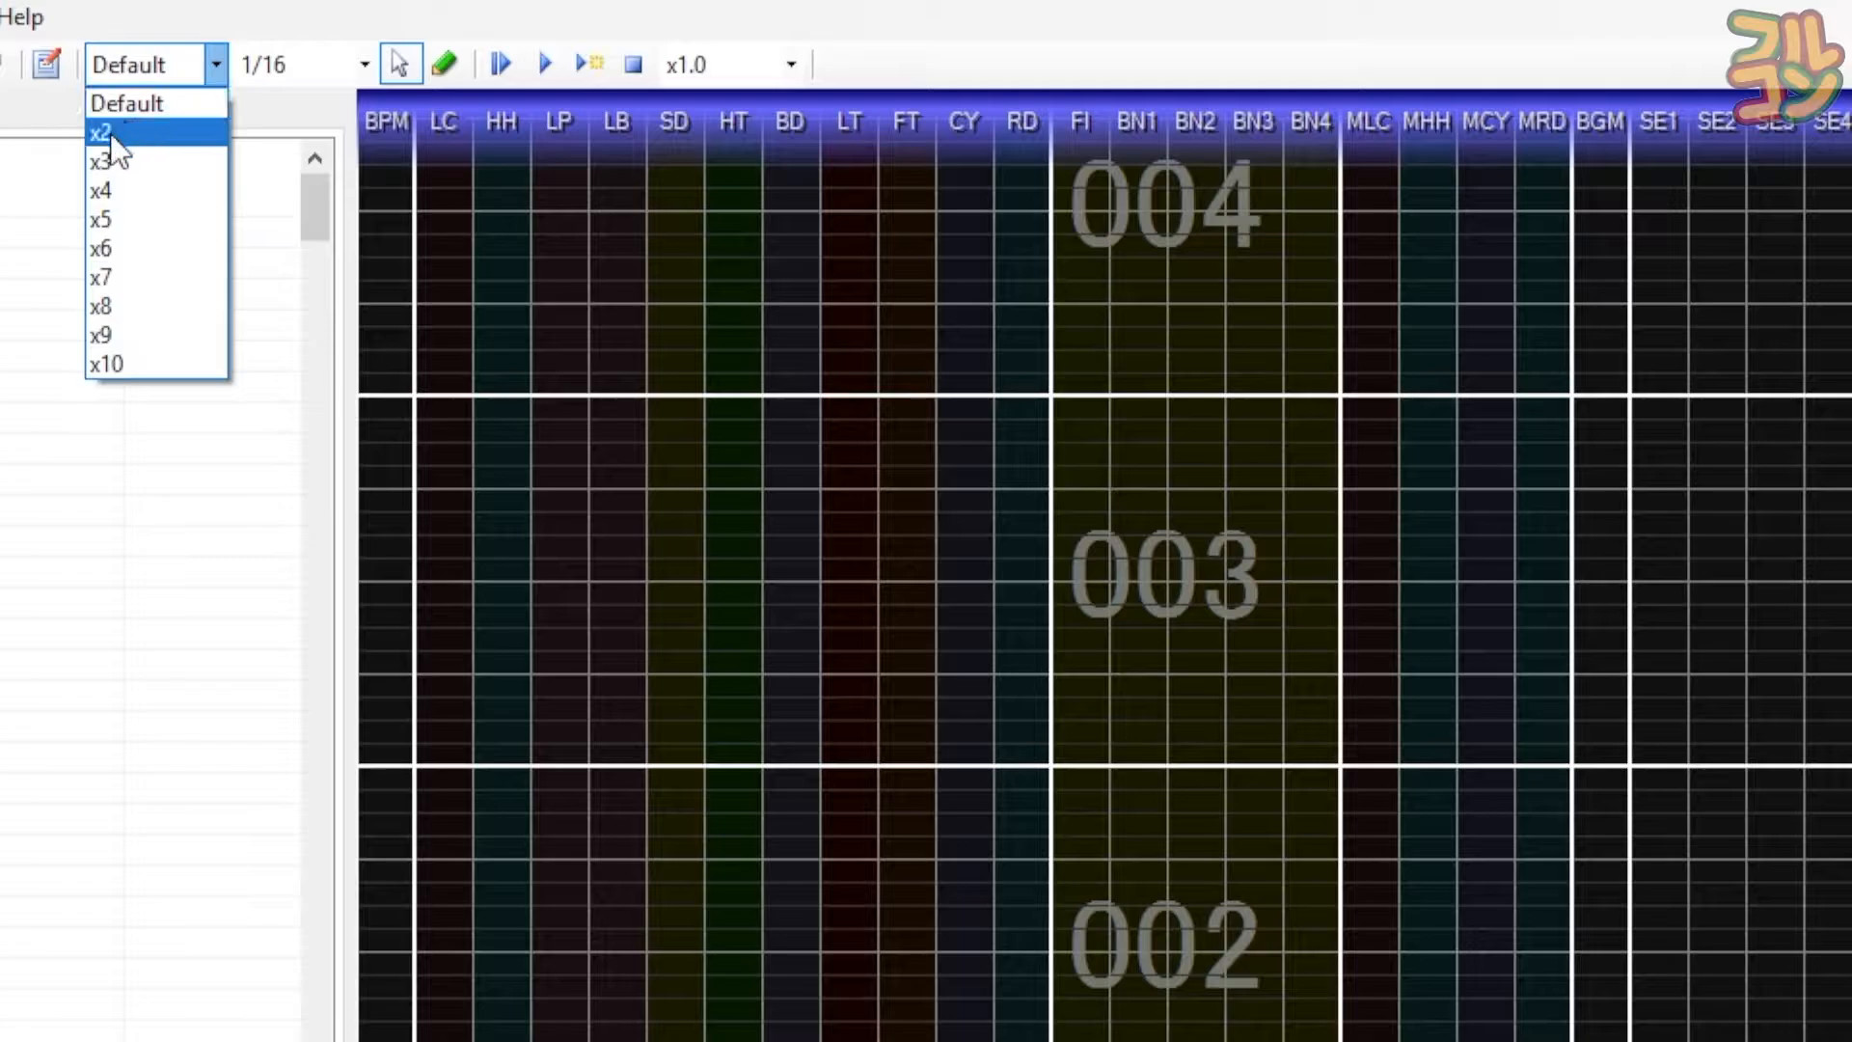
{"action": "left_click", "coordinate": [110, 131]}
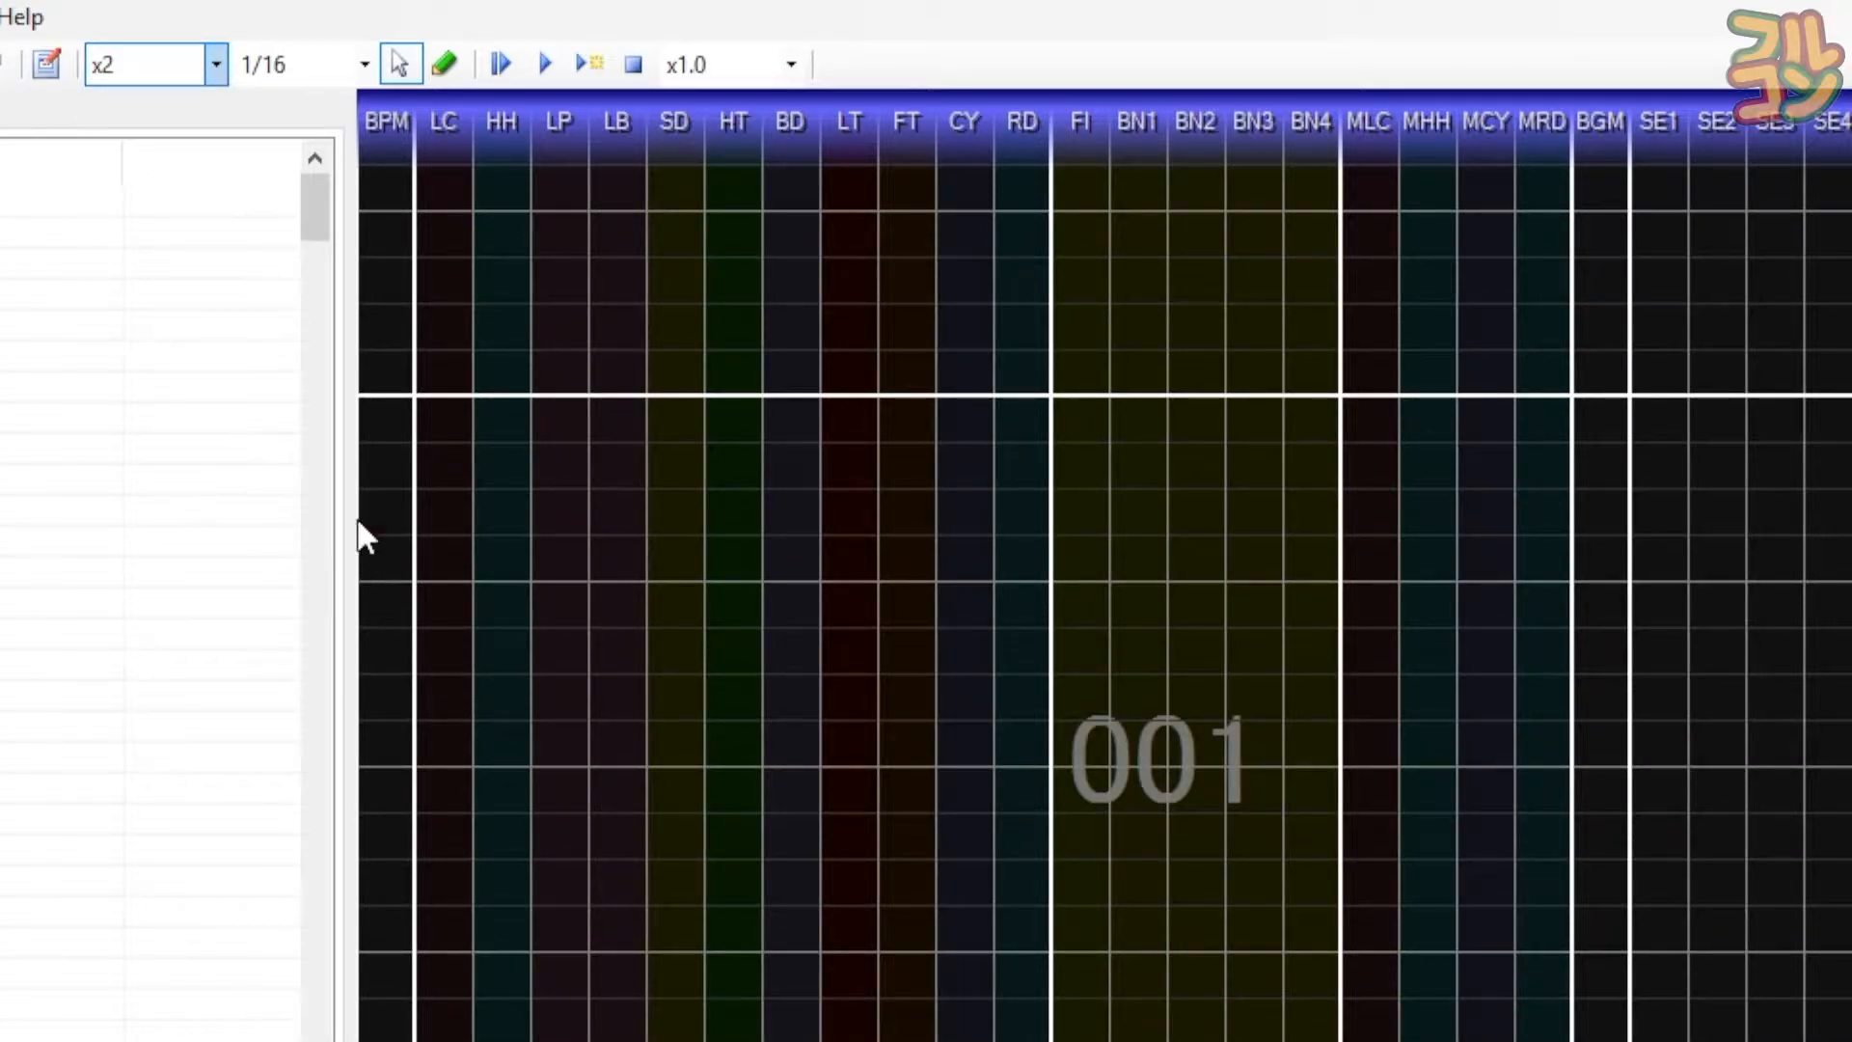
{"action": "left_click", "coordinate": [365, 65]}
{"action": "left_click", "coordinate": [314, 65]}
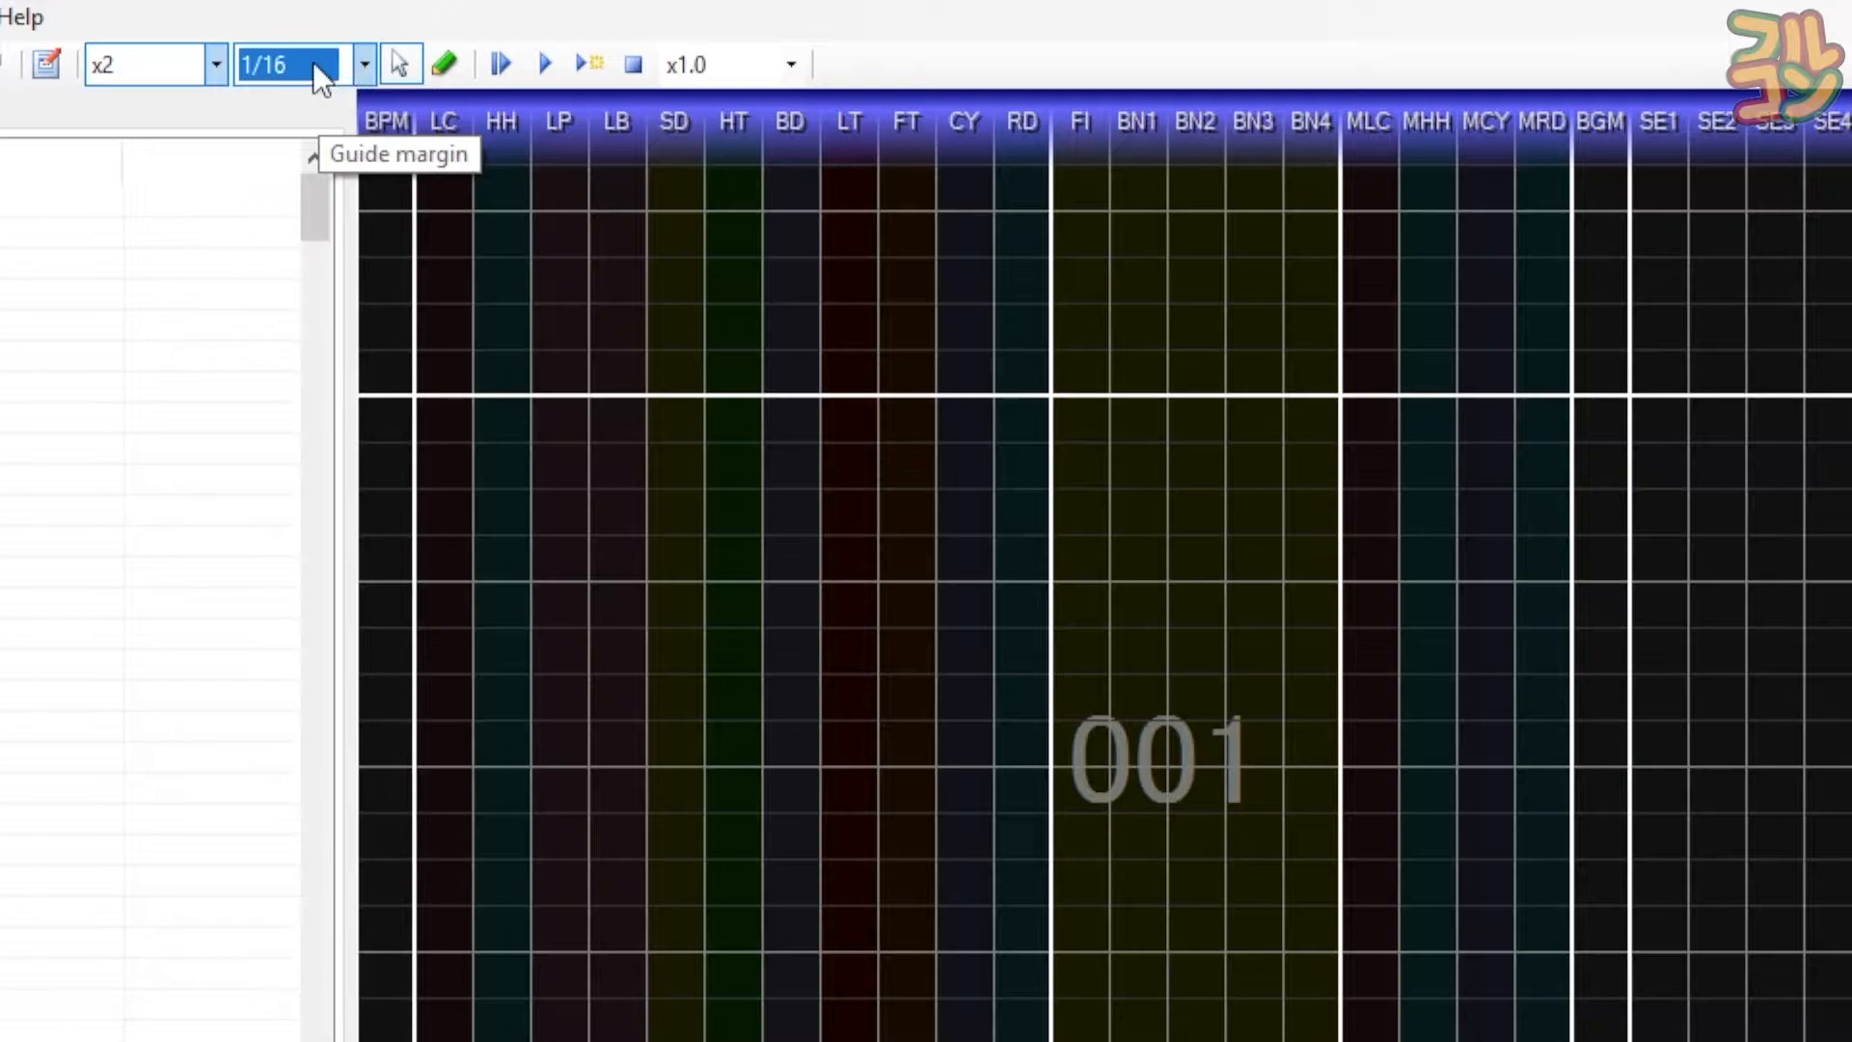
{"action": "left_click", "coordinate": [307, 73]}
{"action": "left_click", "coordinate": [312, 70]}
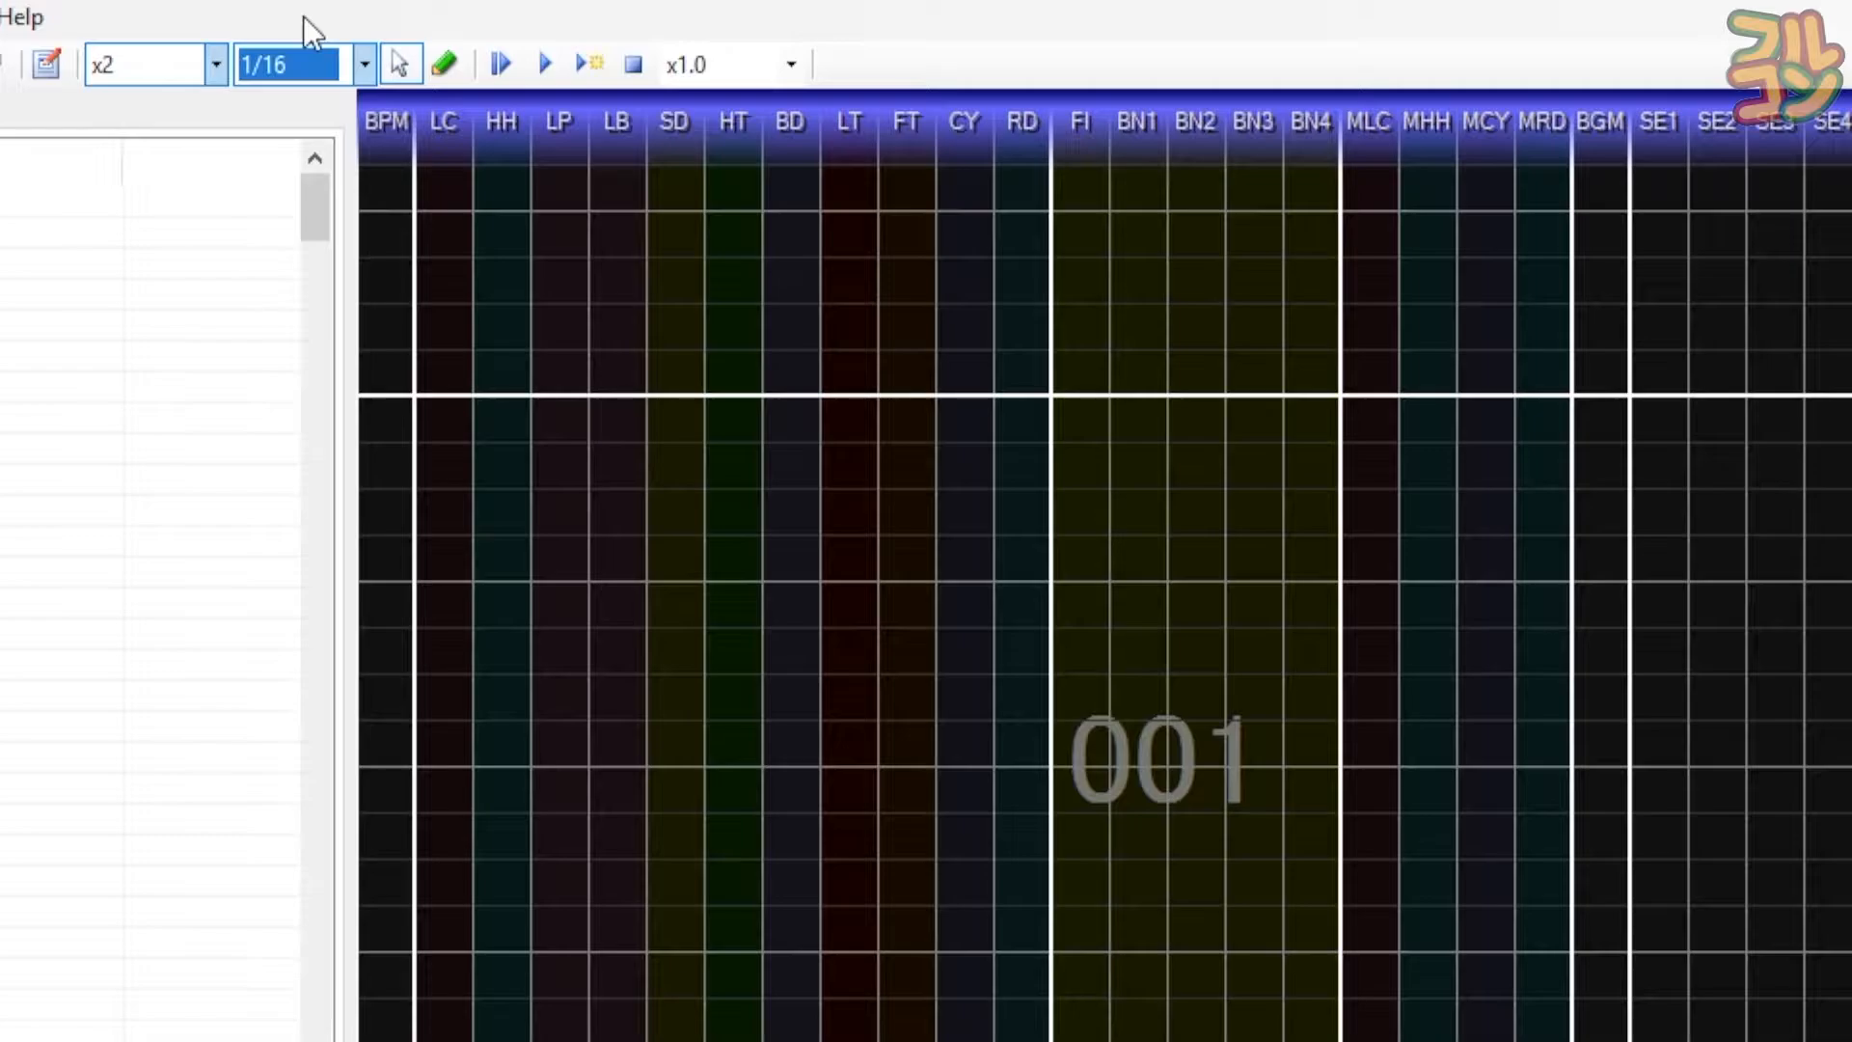
- Step the guide margin from 1/16 through finer settings such as 1/24 and 1/48 toward Free
{"action": "key", "text": "F3"}
{"action": "key", "text": "F3"}
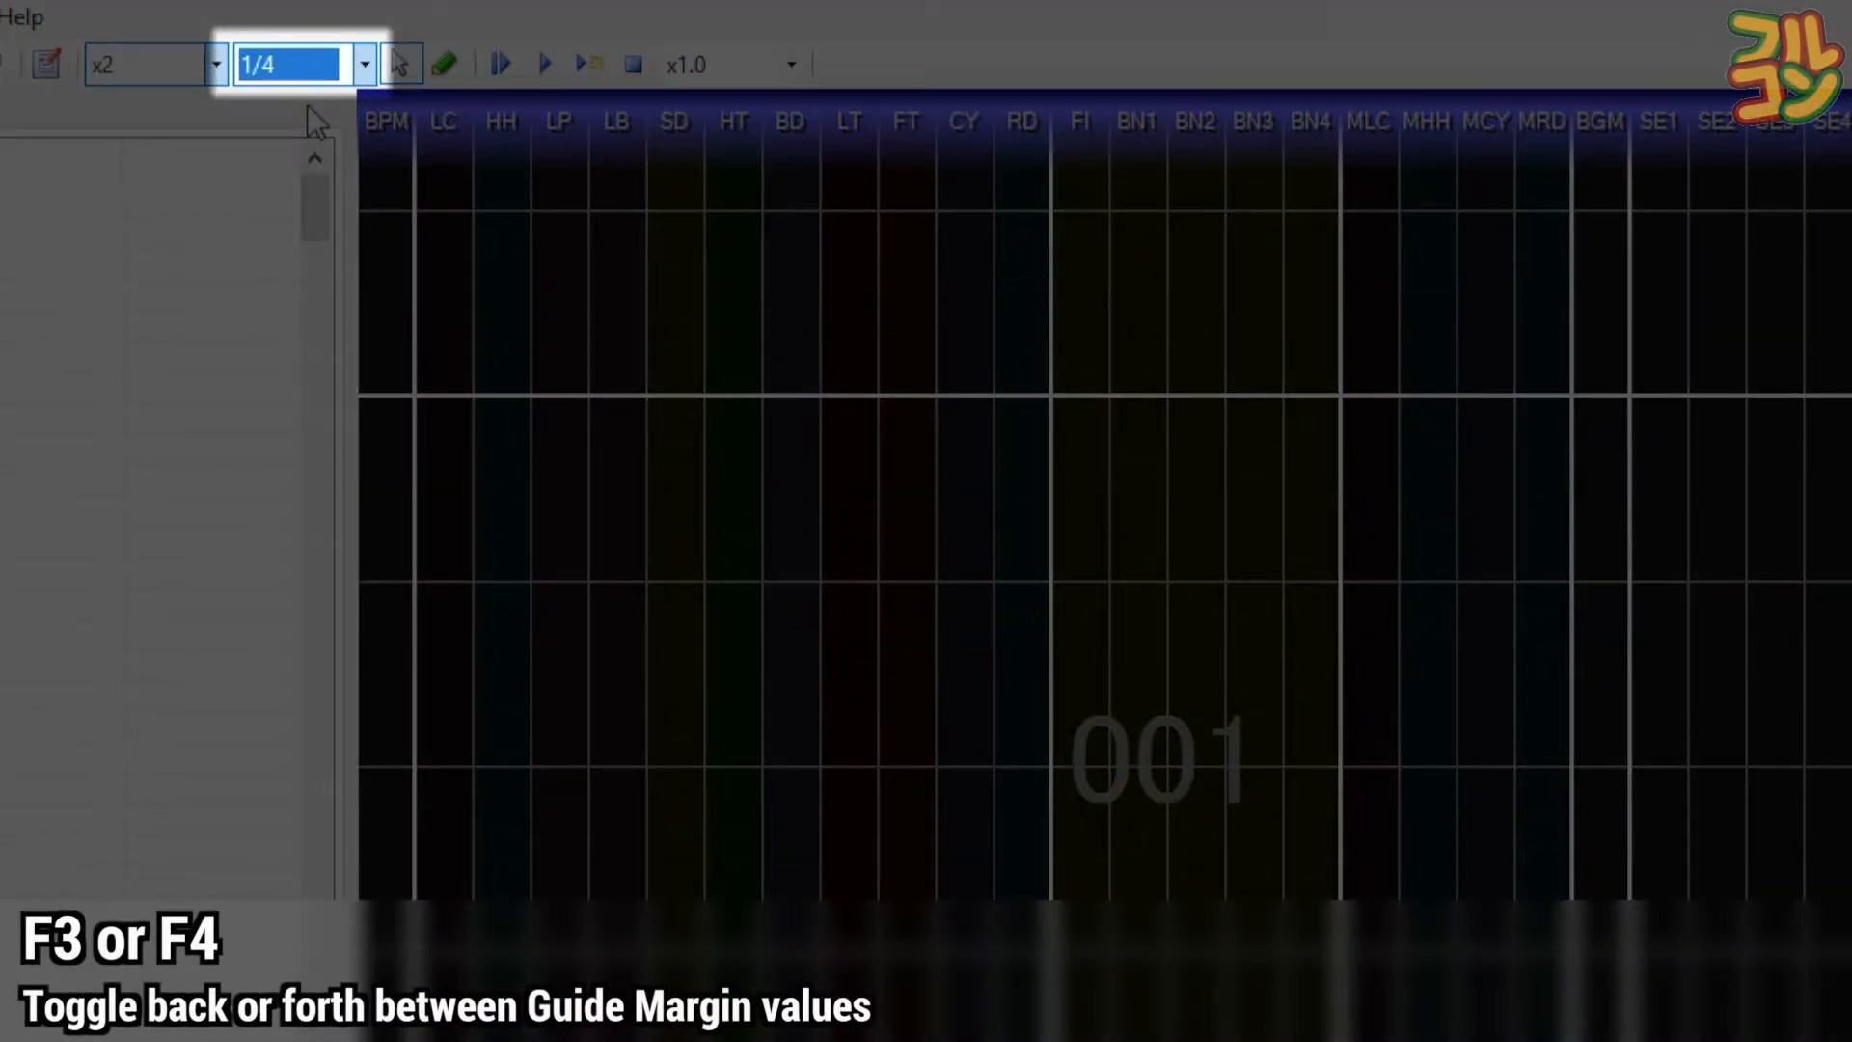
{"action": "key", "text": "F4"}
{"action": "key", "text": "F4"}
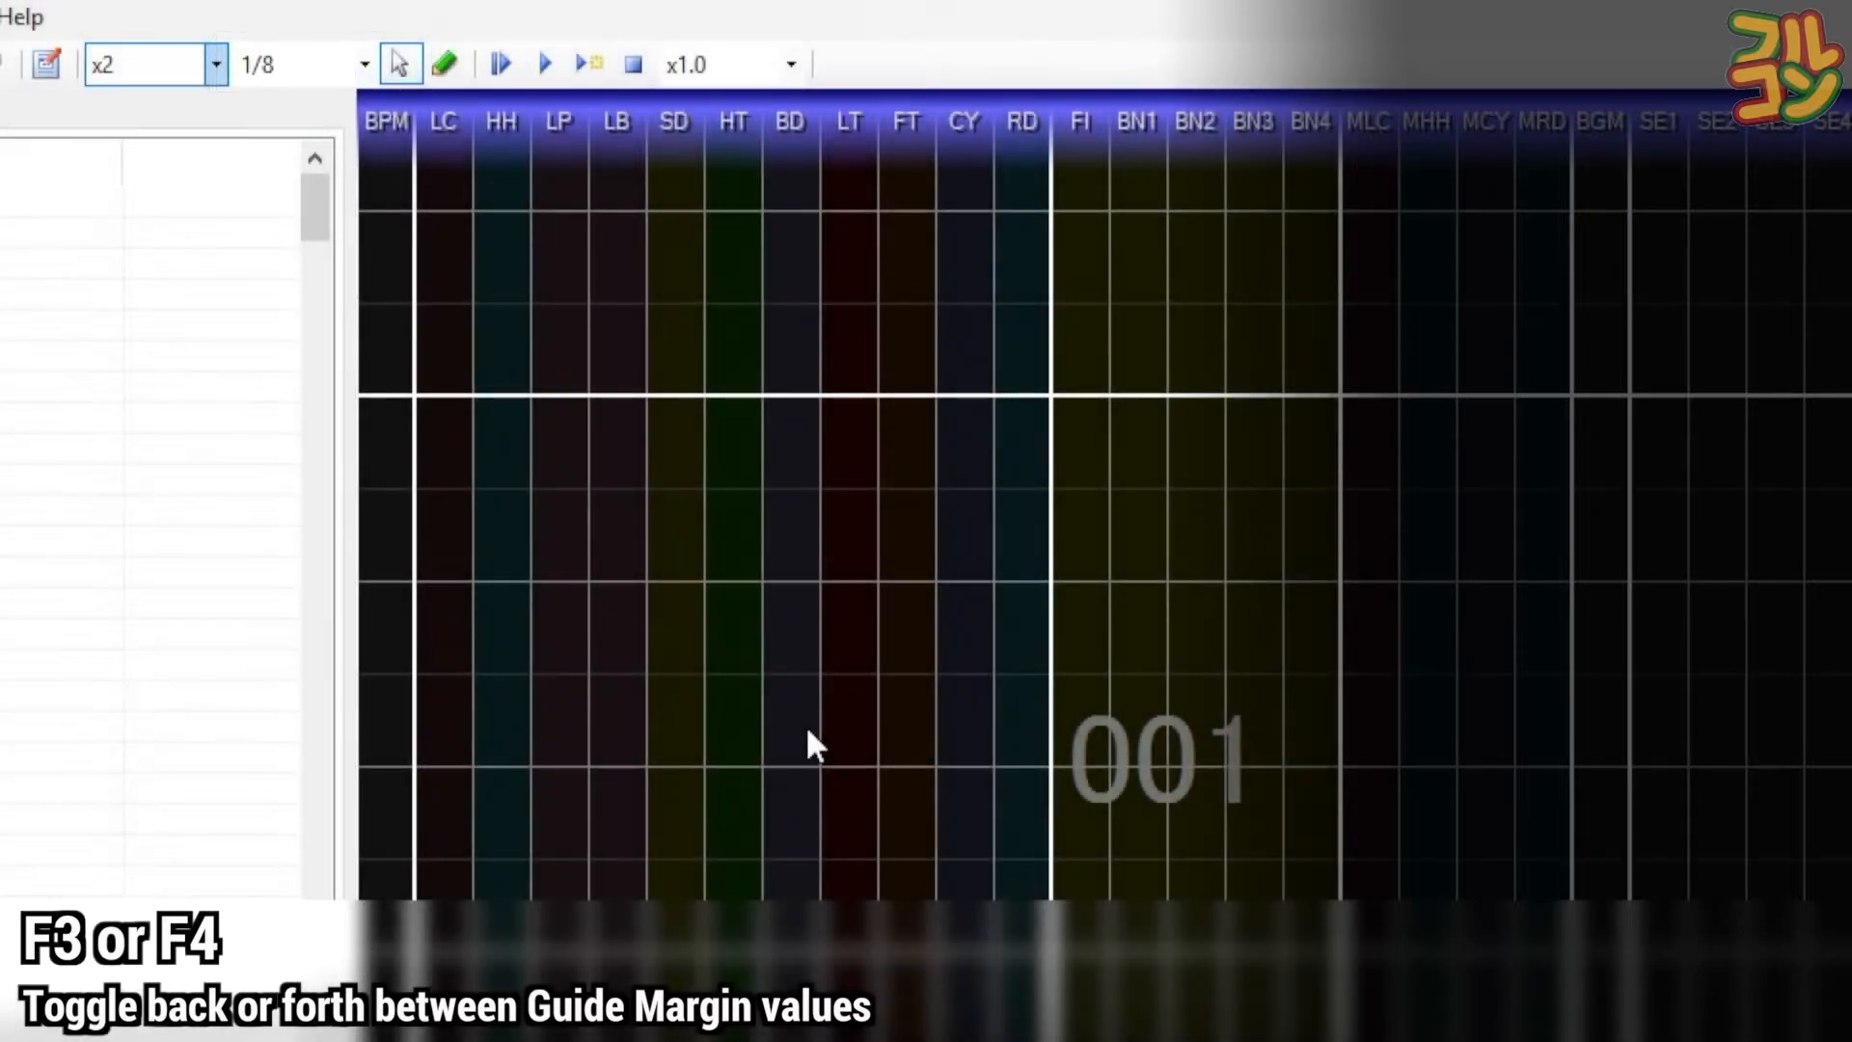
{"action": "key", "text": "F4"}
{"action": "key", "text": "F4"}
{"action": "key", "text": "F4"}
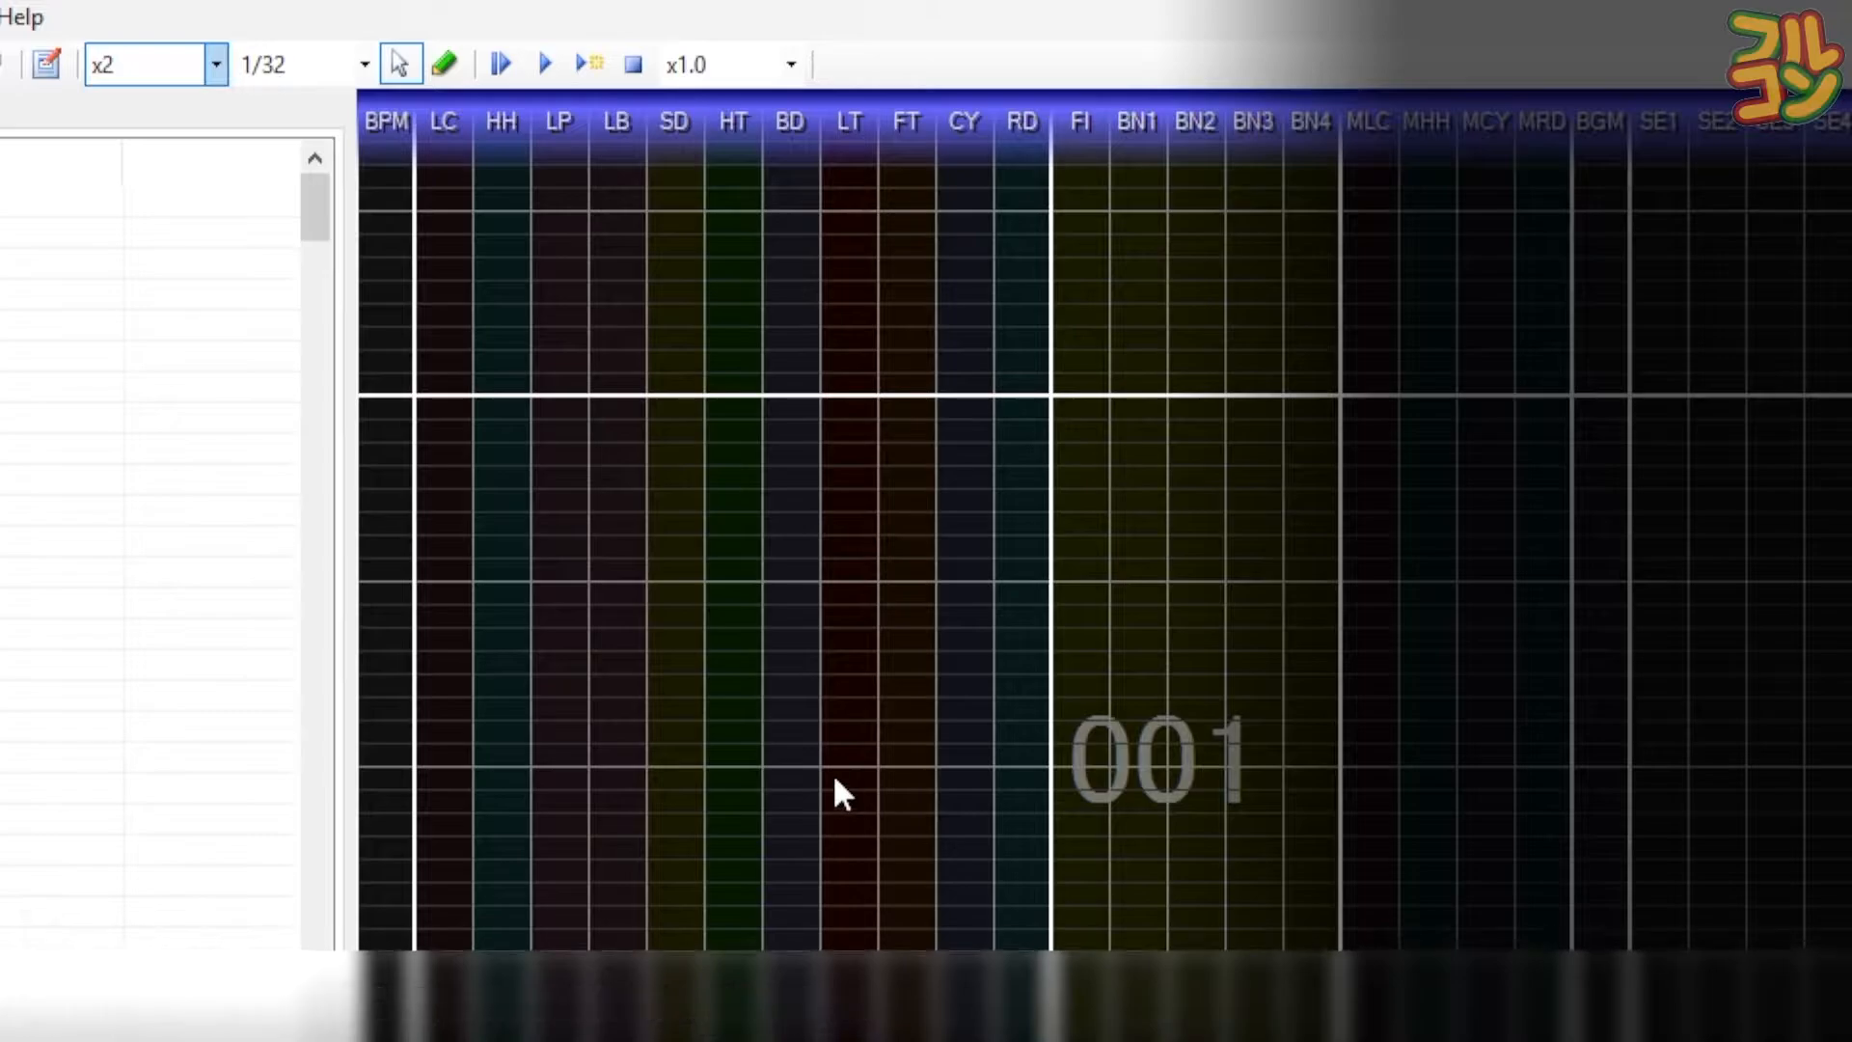
{"action": "key", "text": "F4"}
{"action": "key", "text": "F4"}
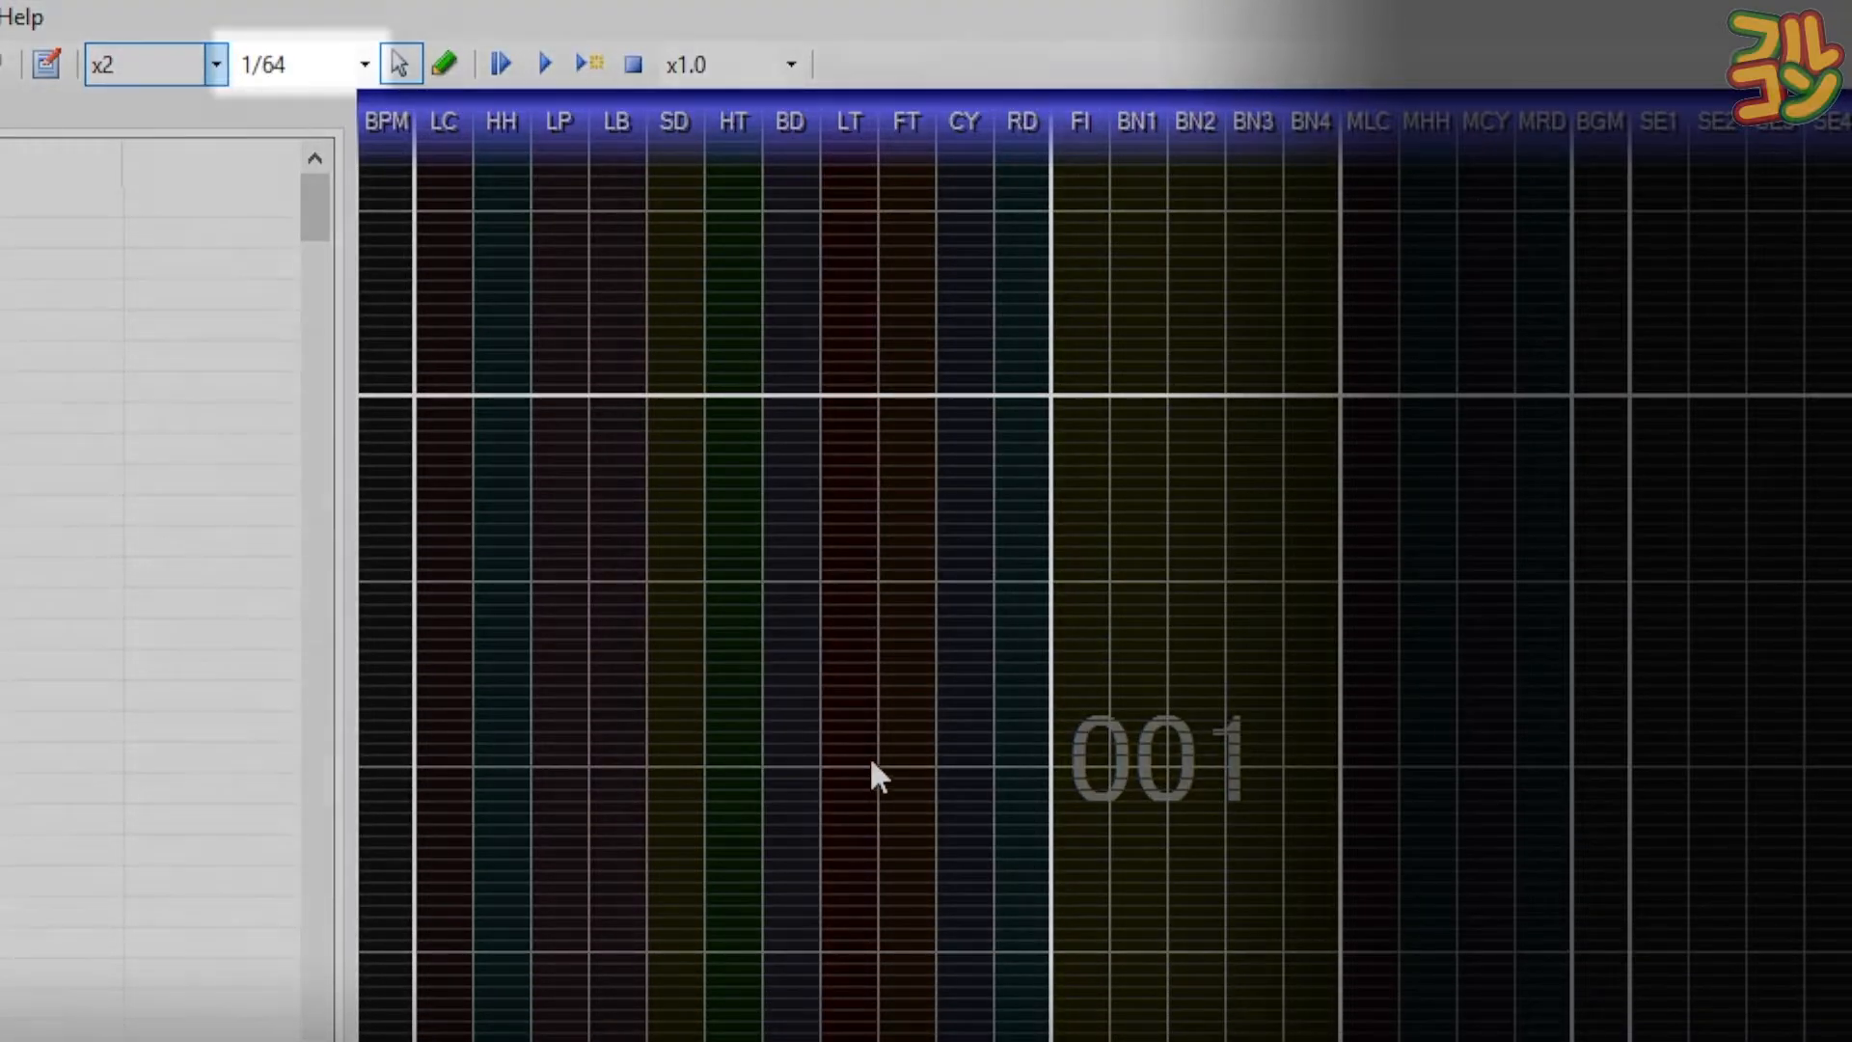
{"action": "key", "text": "F4"}
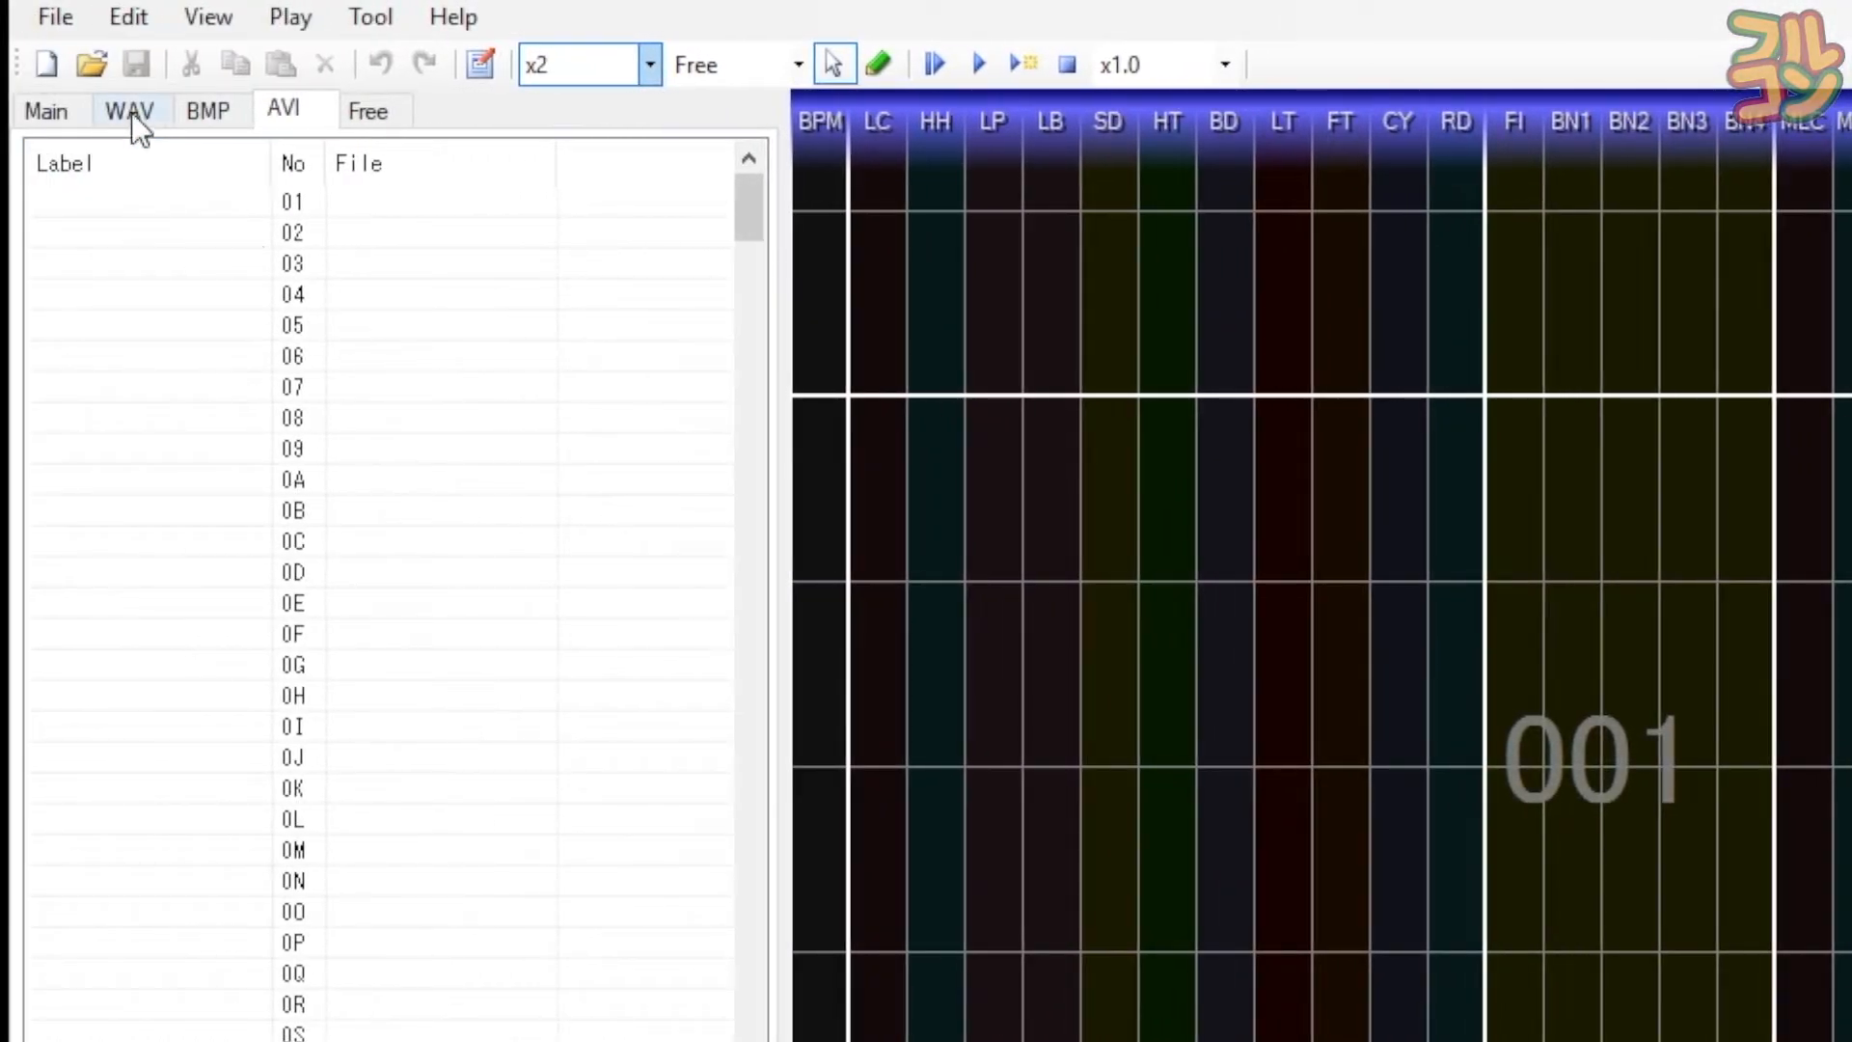
- Show the WAV list and pick KICK-LOUD, SNARE-LOUD, CLOSEDHIHAT-LOUD, HITOM-LOUD and CYMBAL-LEFT-LOUD in turn
{"action": "left_click", "coordinate": [131, 112]}
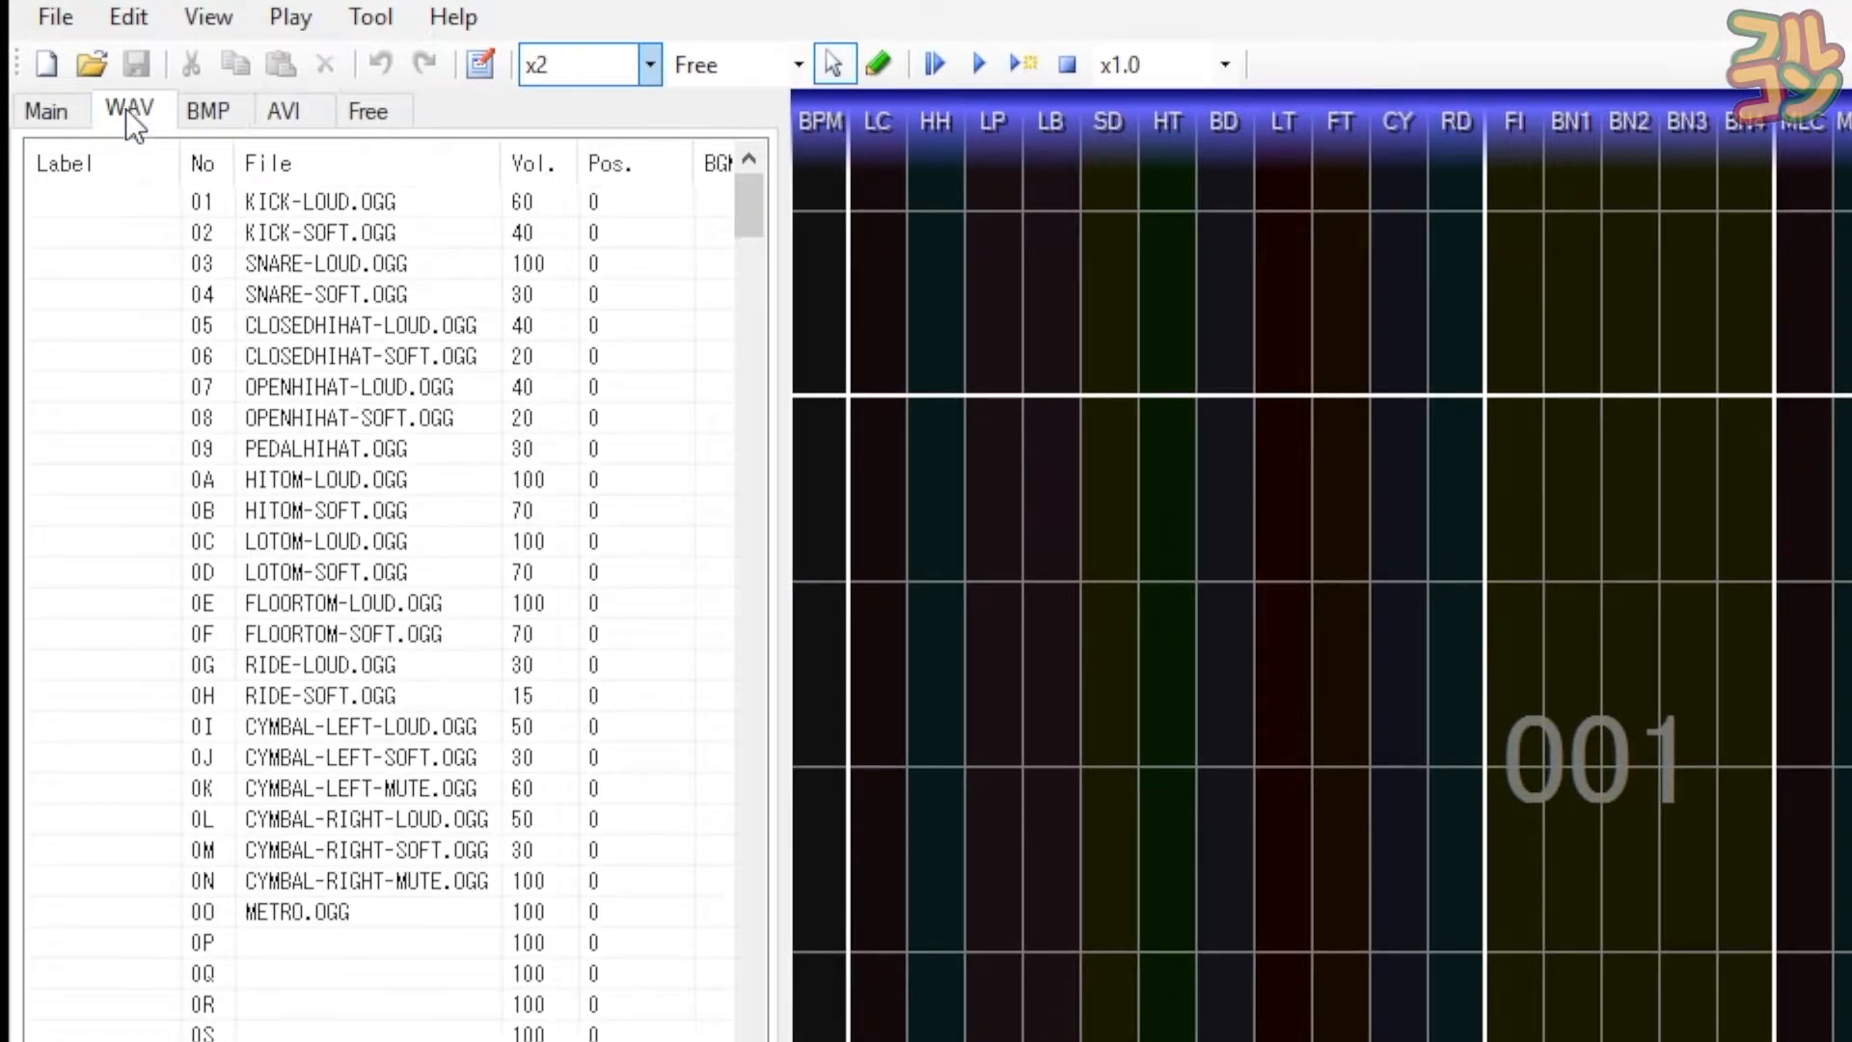
{"action": "left_click", "coordinate": [145, 200]}
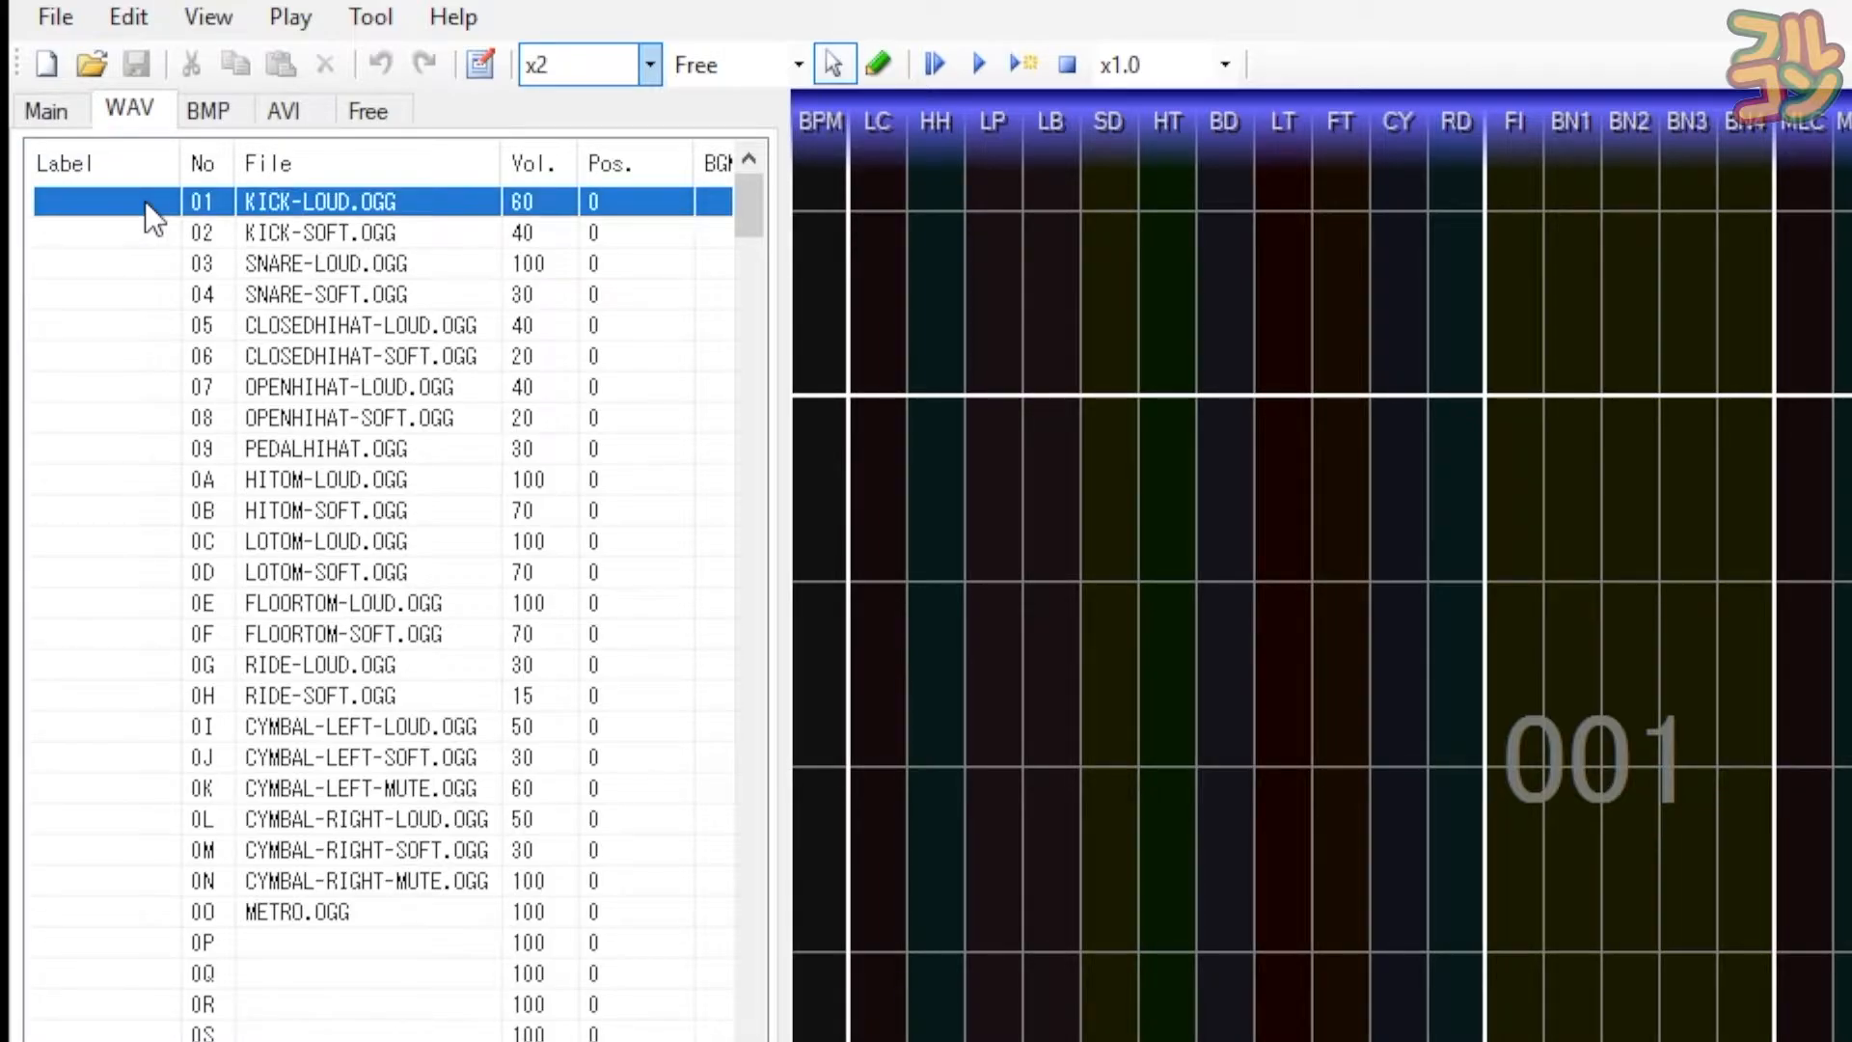
{"action": "left_click", "coordinate": [152, 262]}
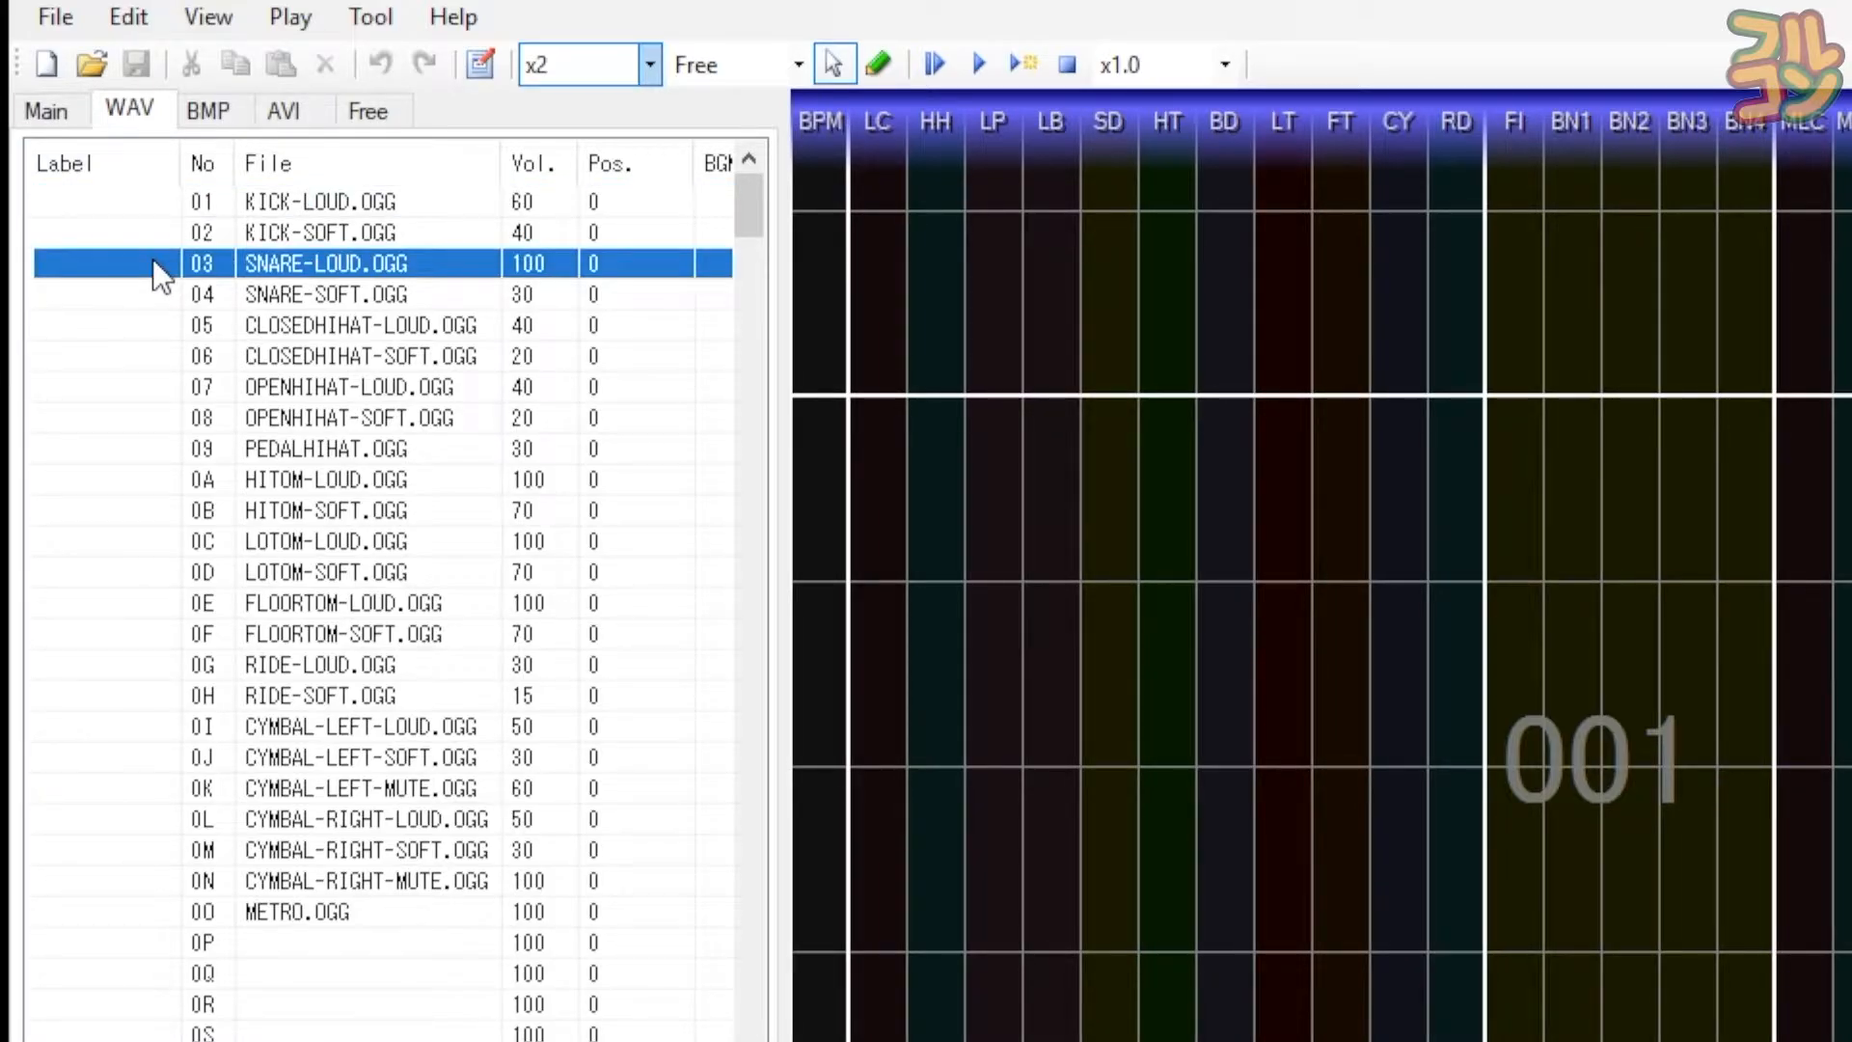
{"action": "left_click", "coordinate": [147, 328]}
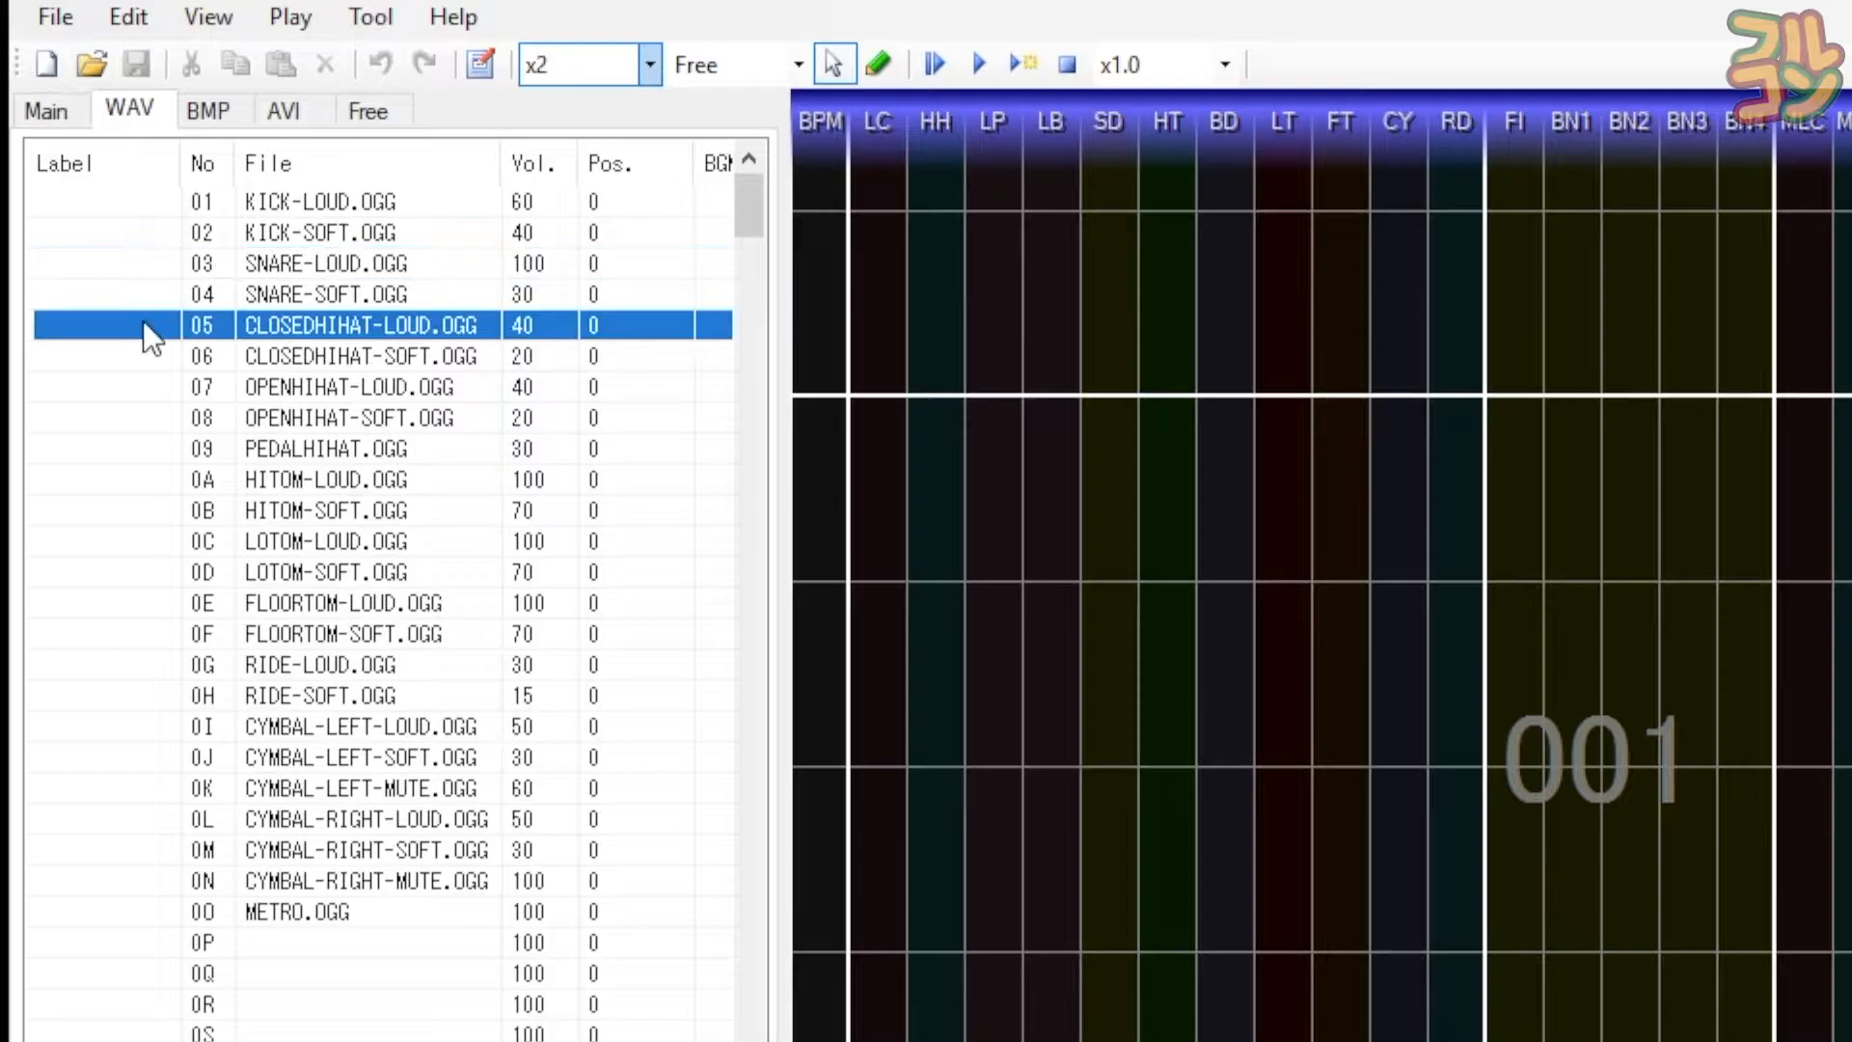
{"action": "left_click", "coordinate": [137, 482]}
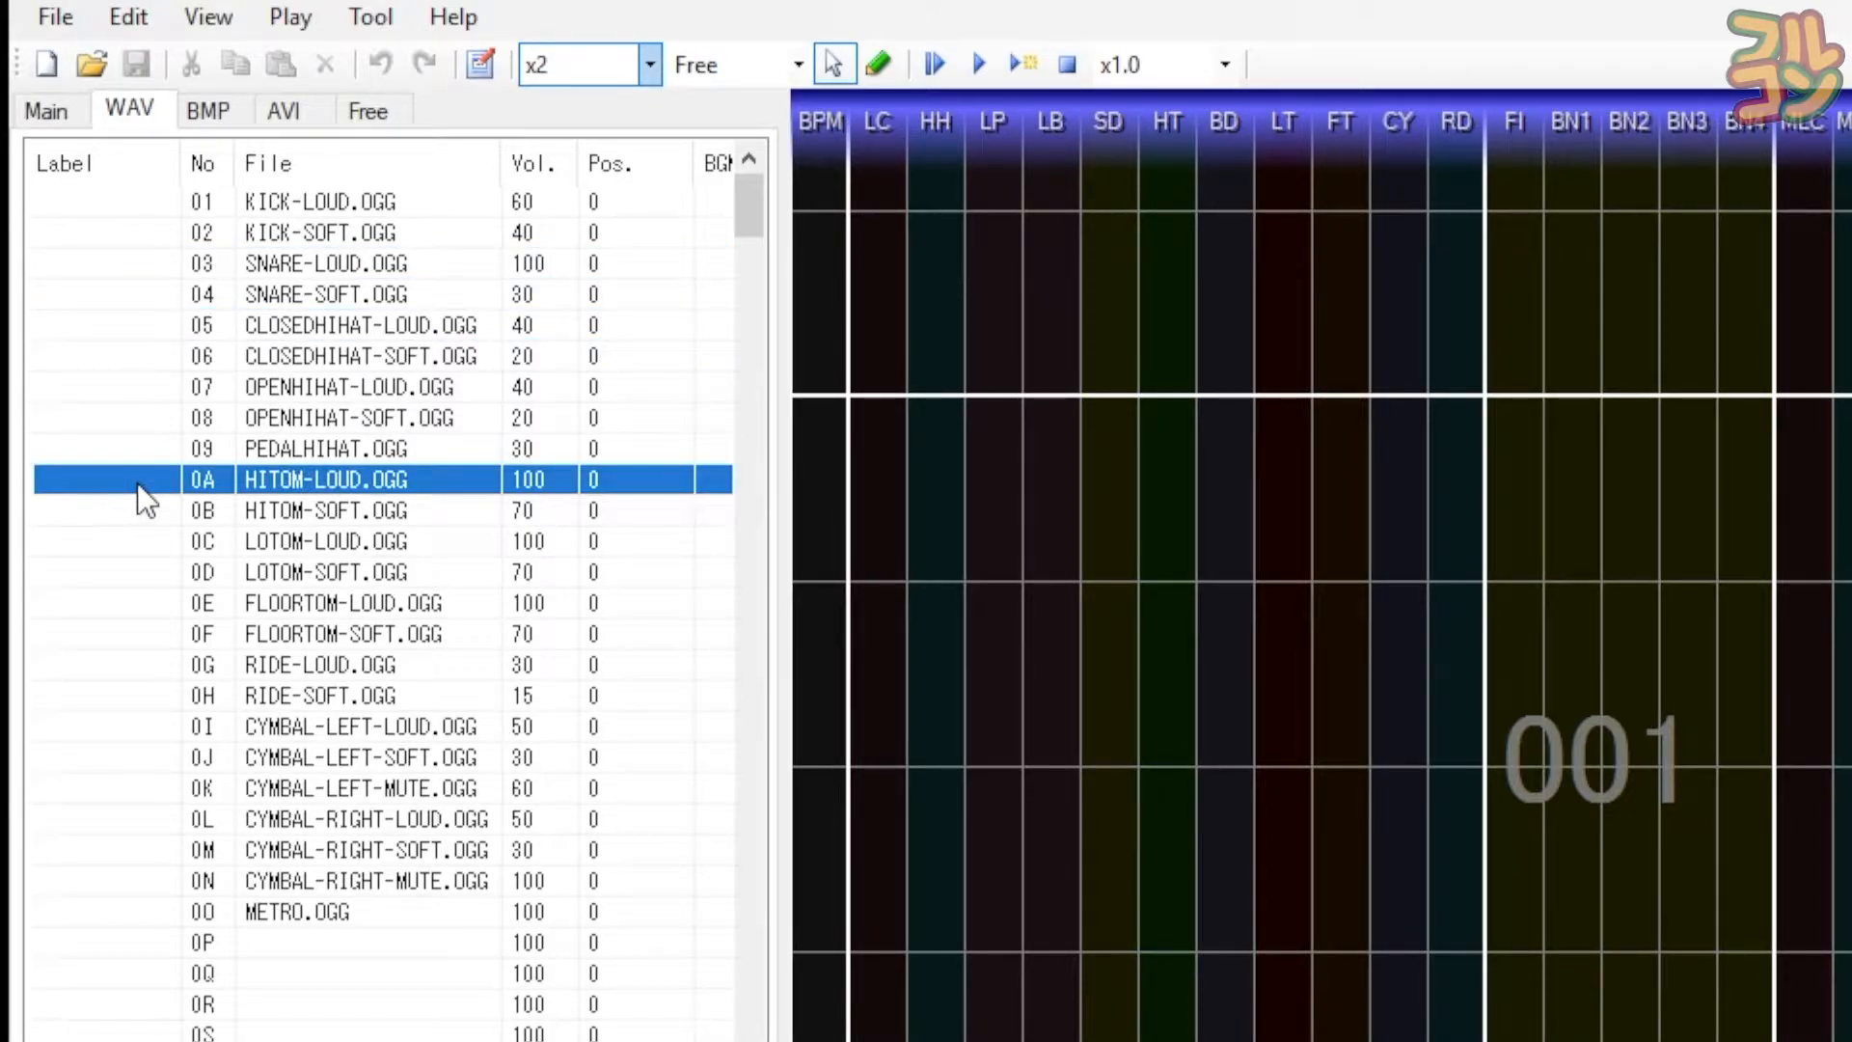
{"action": "left_click", "coordinate": [135, 730]}
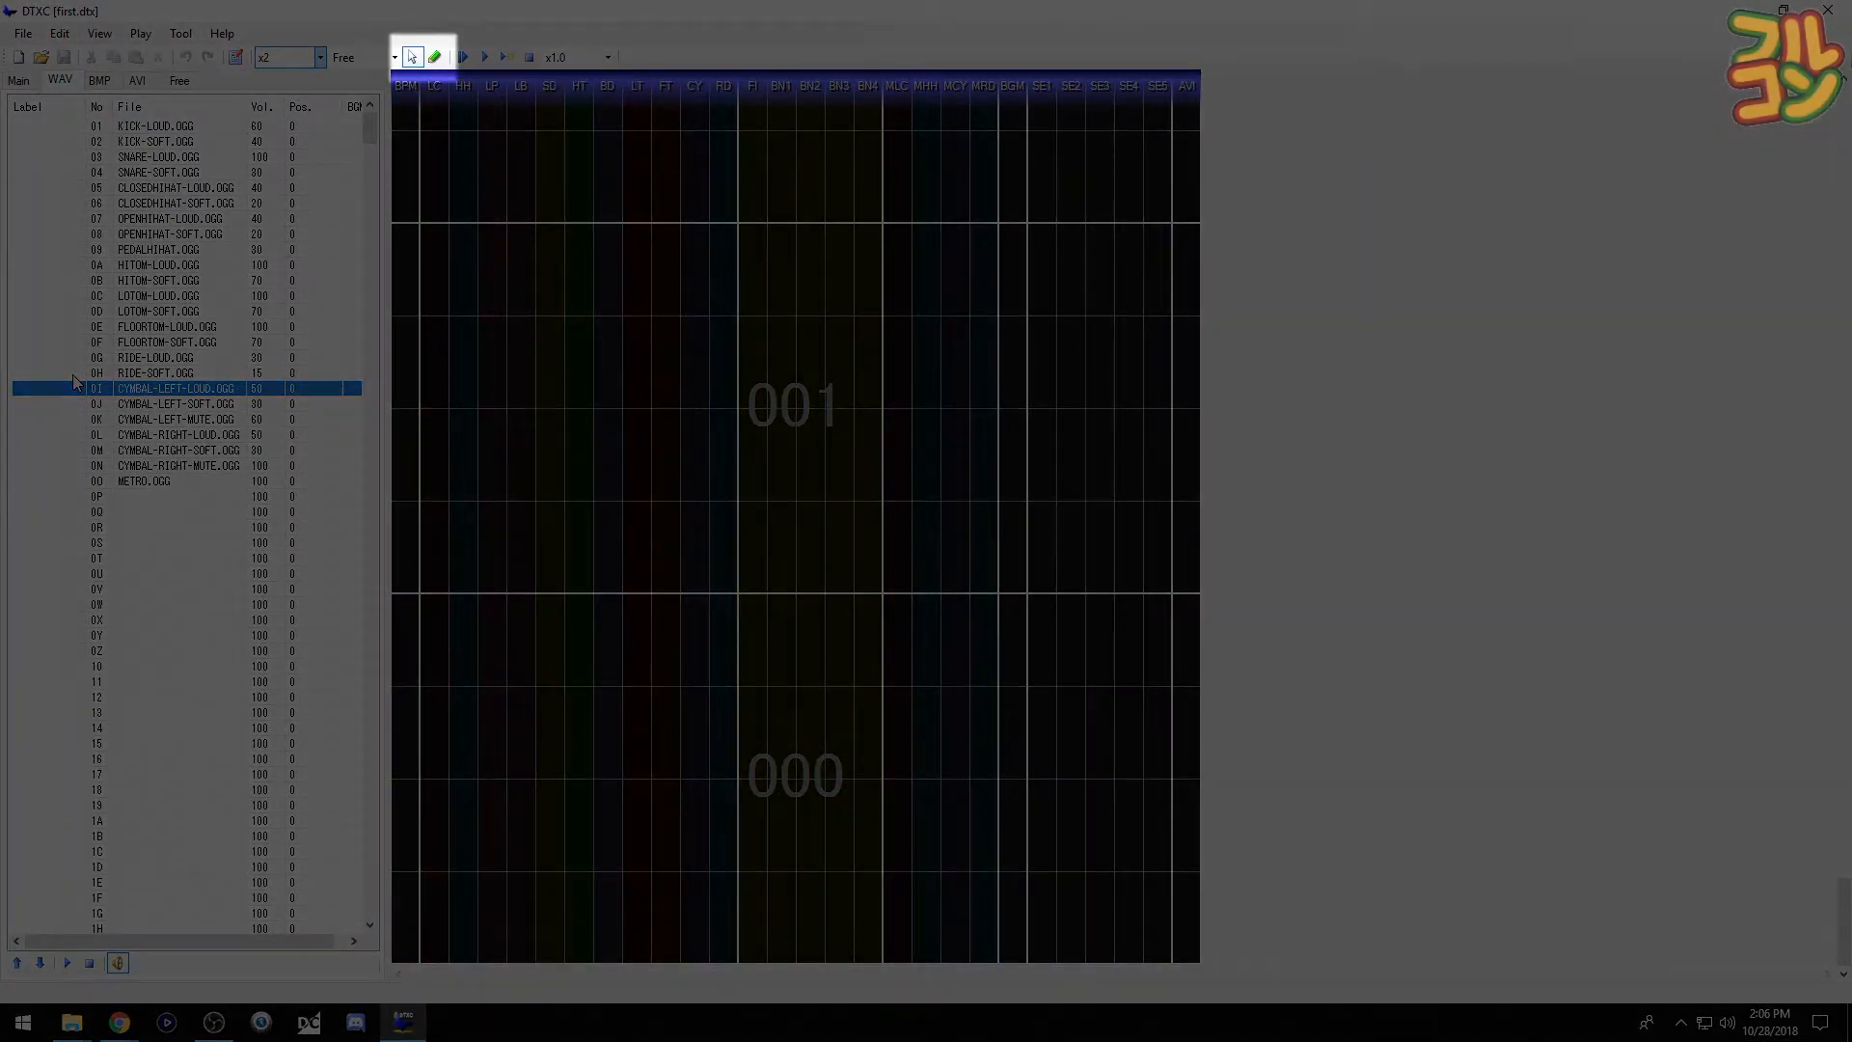
- Switch to note placement and return the guide margin from Free to 1/16
{"action": "key", "text": "space"}
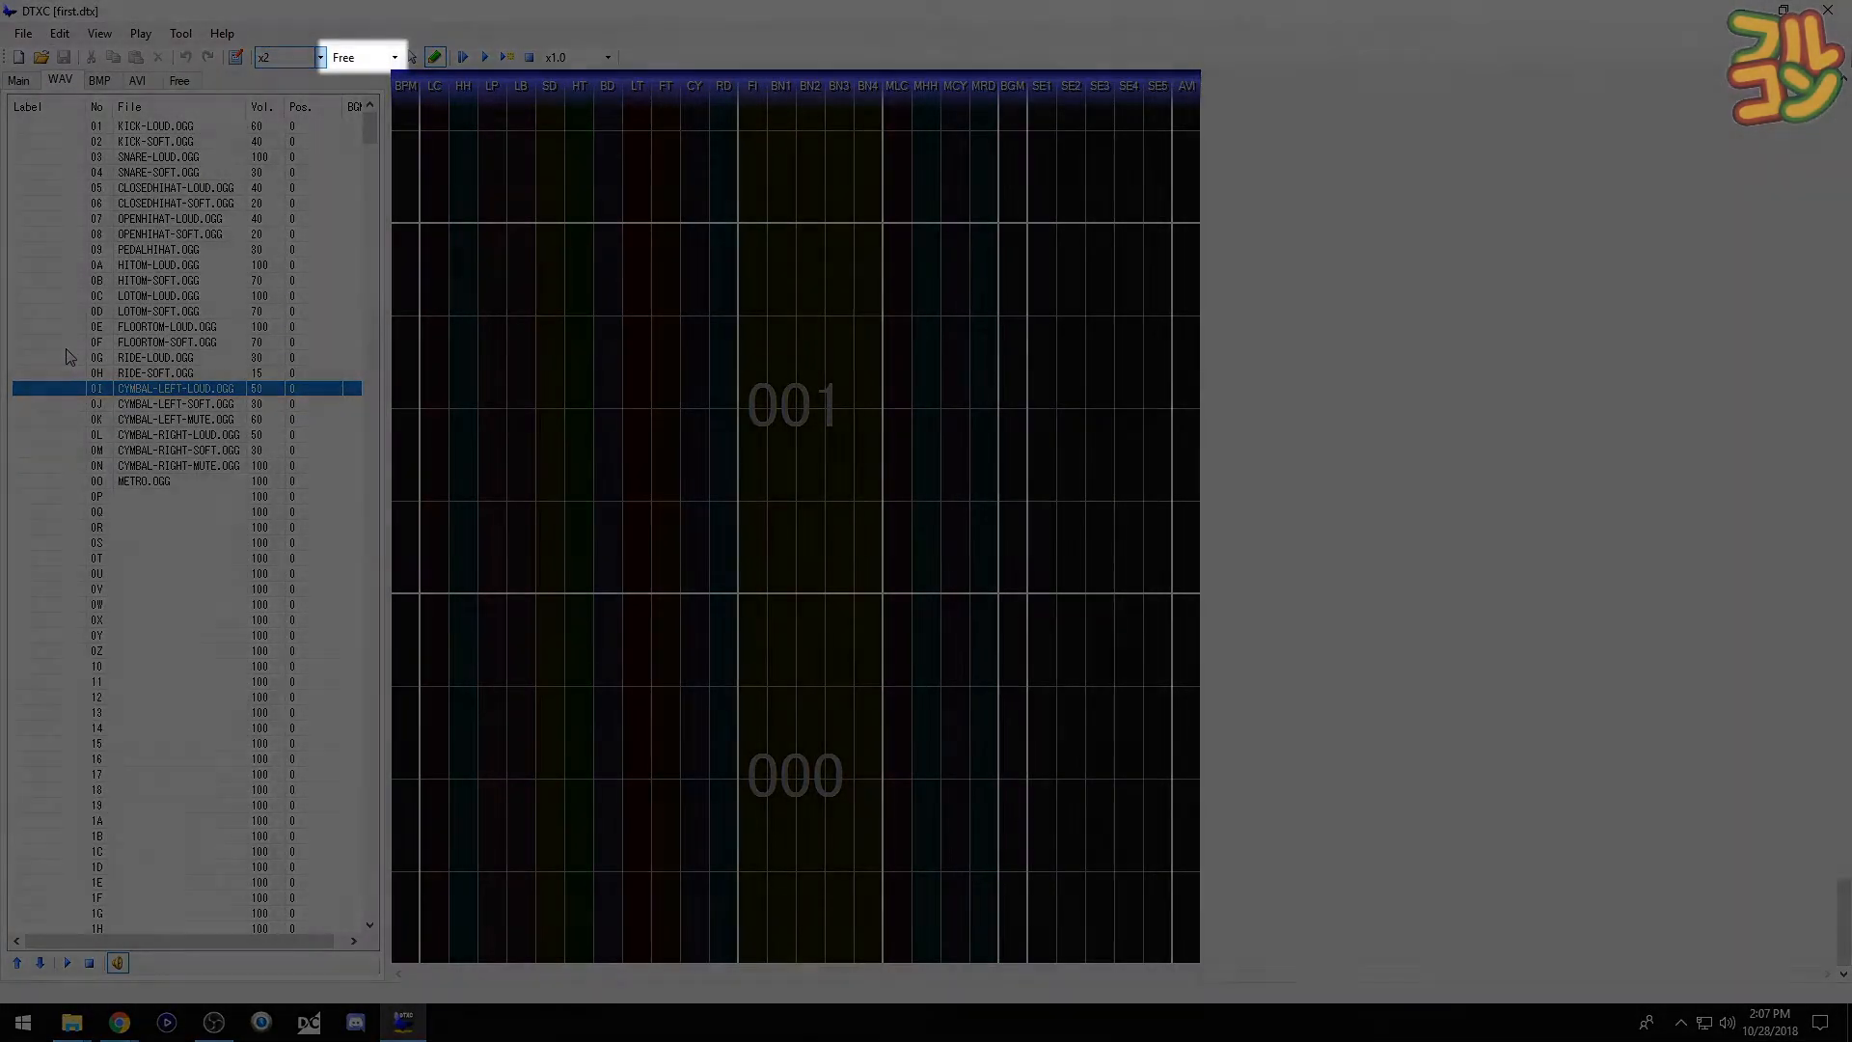
{"action": "key", "text": "KP_Multiply"}
{"action": "key", "text": "KP_Multiply"}
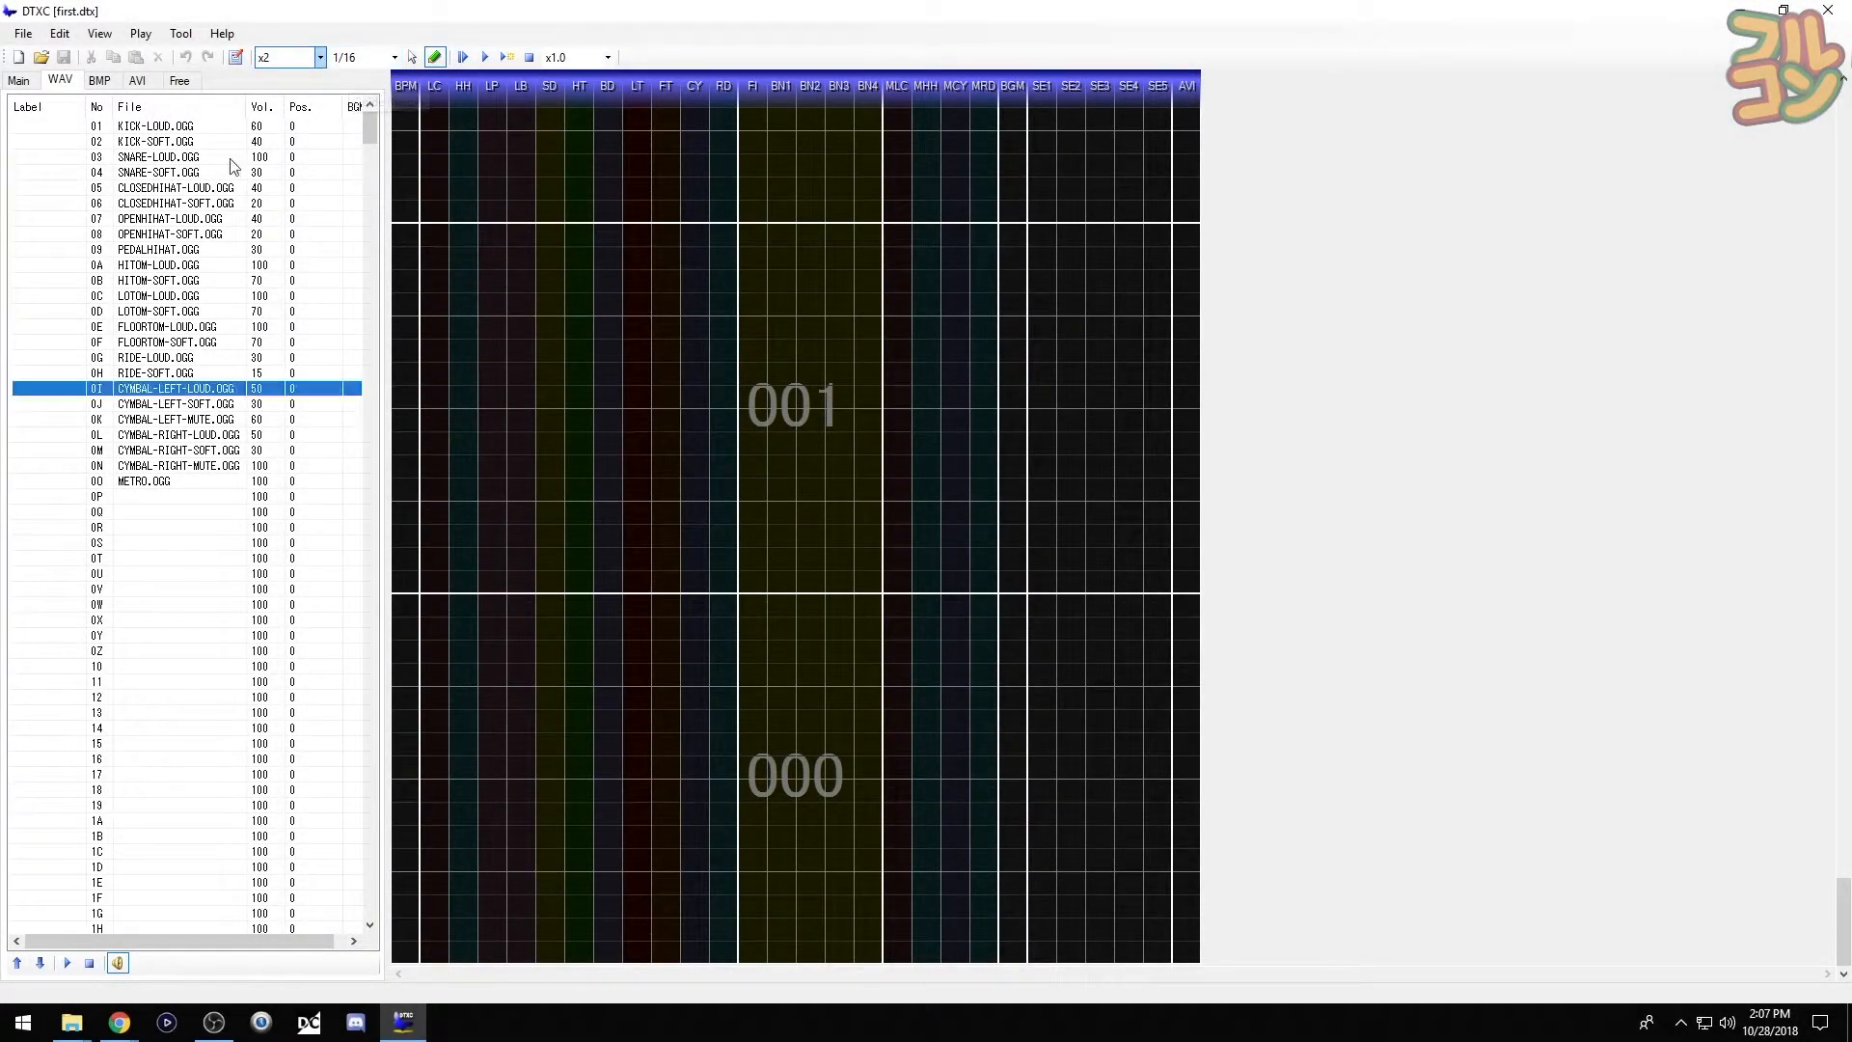
- Place a KICK-LOUD chip in the BD lane and a SNARE-LOUD chip on beat 2
{"action": "left_click", "coordinate": [65, 126]}
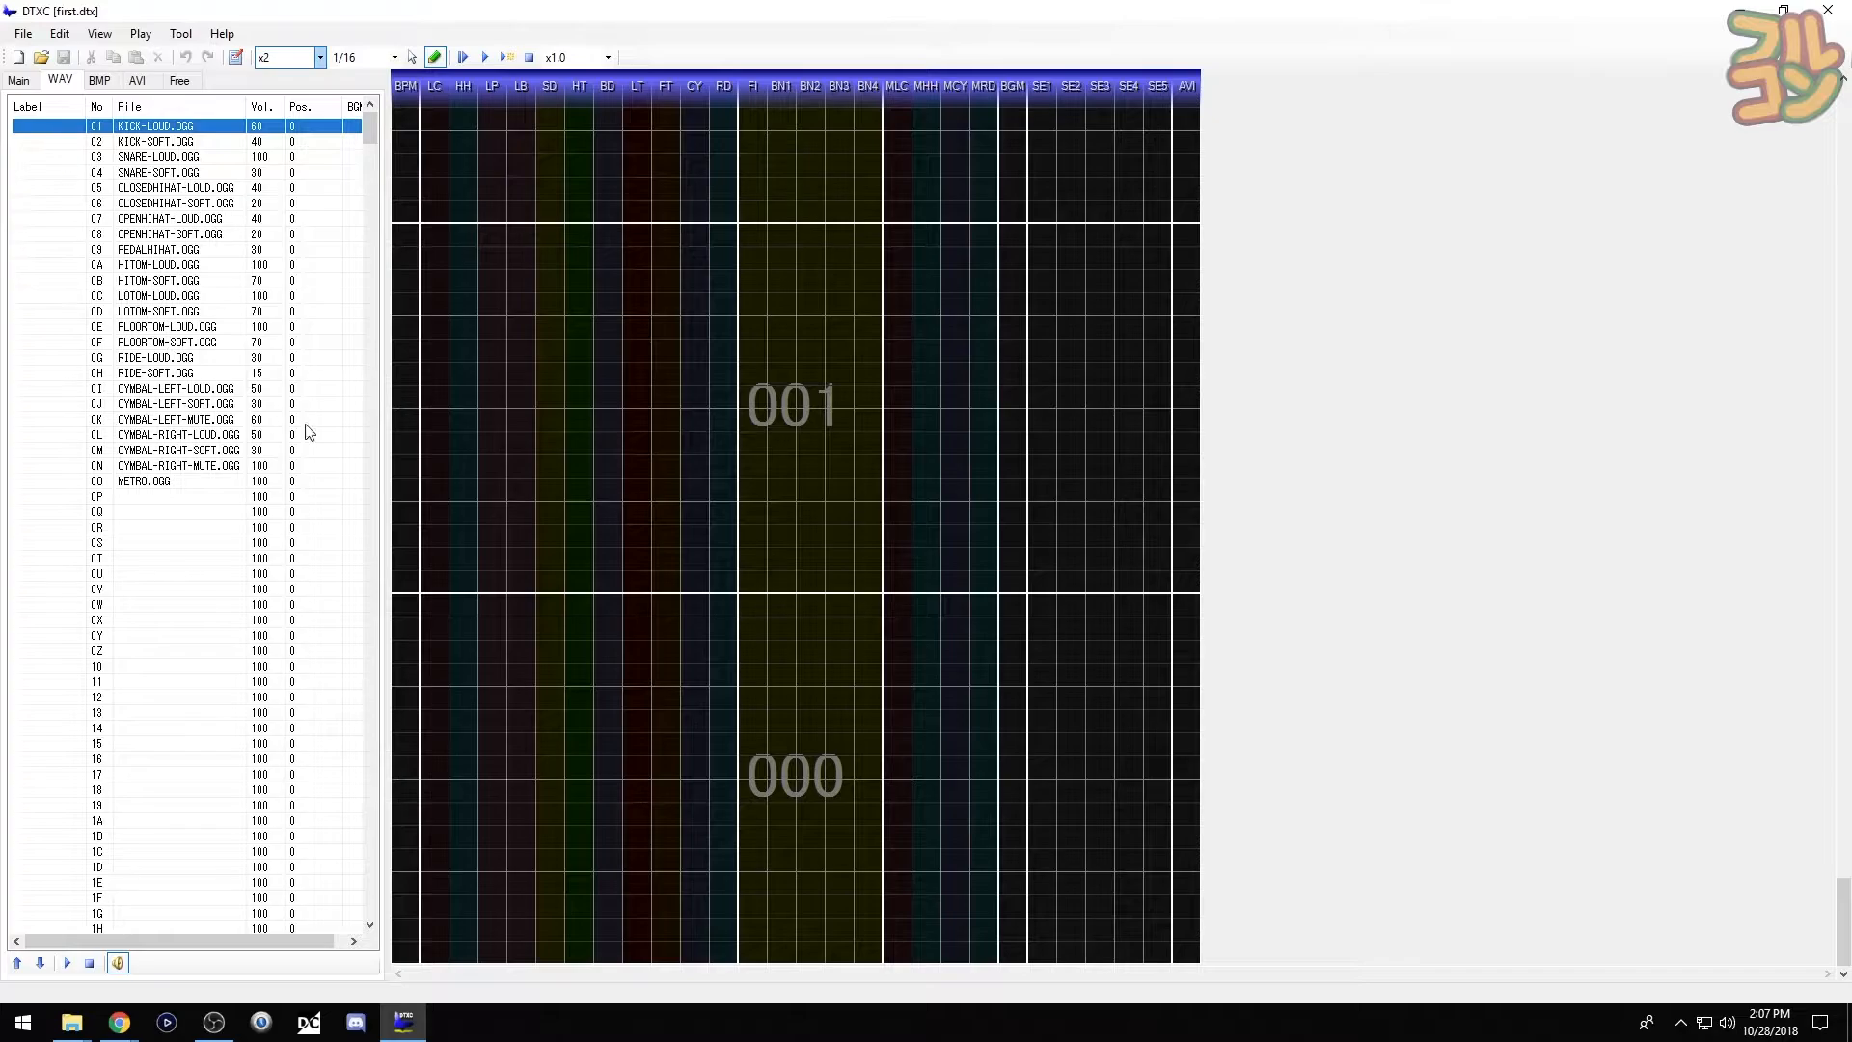
{"action": "left_click", "coordinate": [620, 588]}
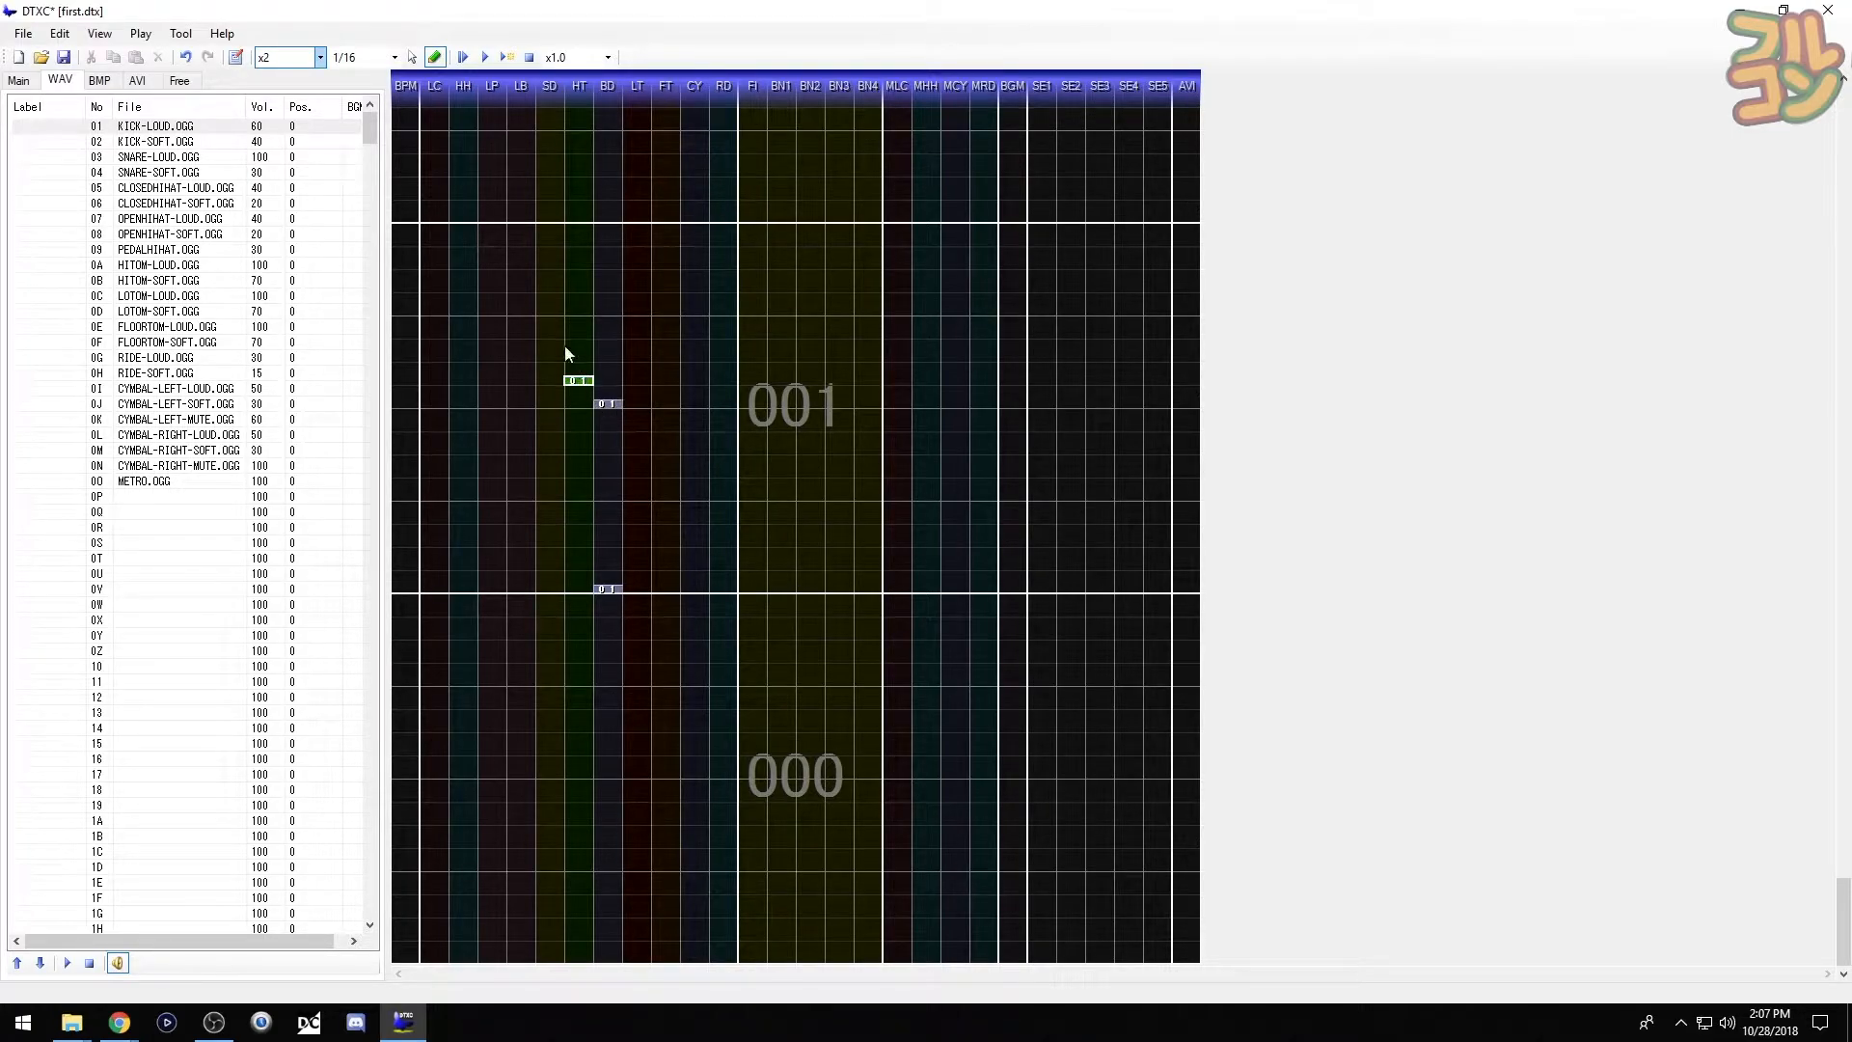
{"action": "left_click", "coordinate": [66, 159]}
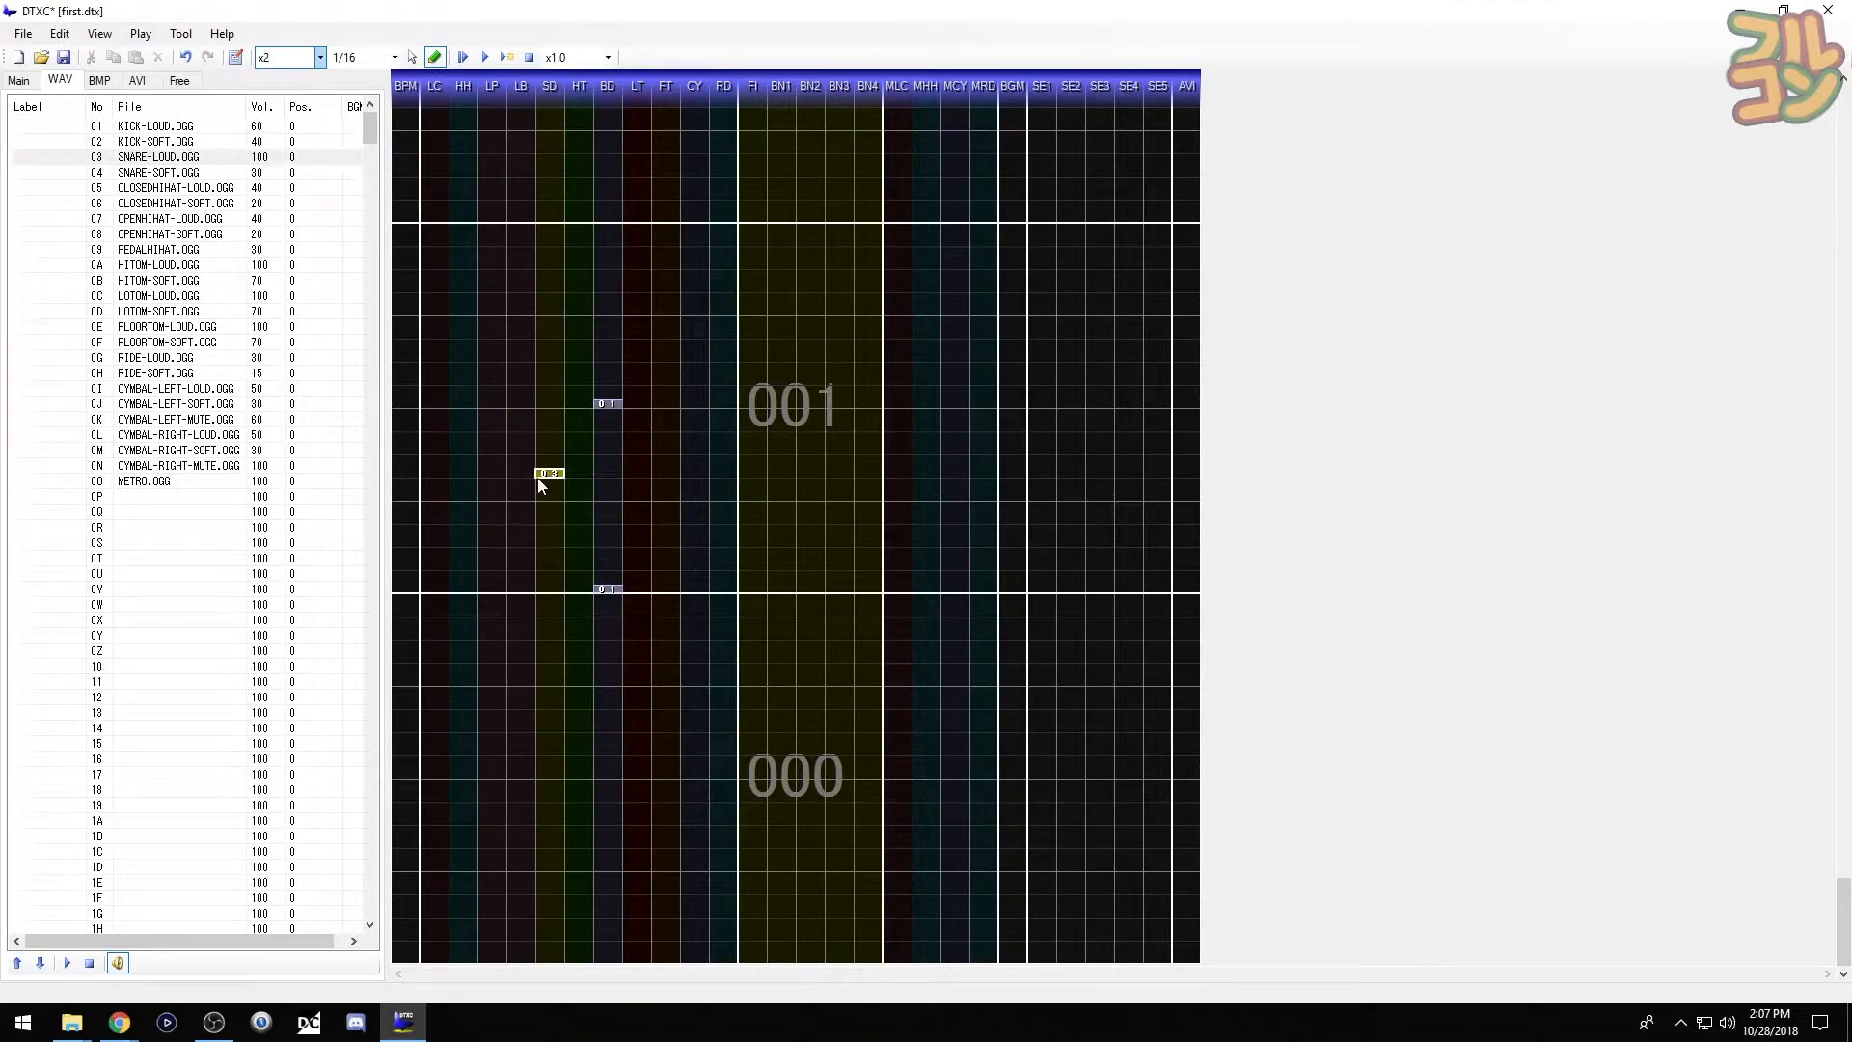
{"action": "left_click", "coordinate": [559, 495]}
{"action": "left_click", "coordinate": [208, 158]}
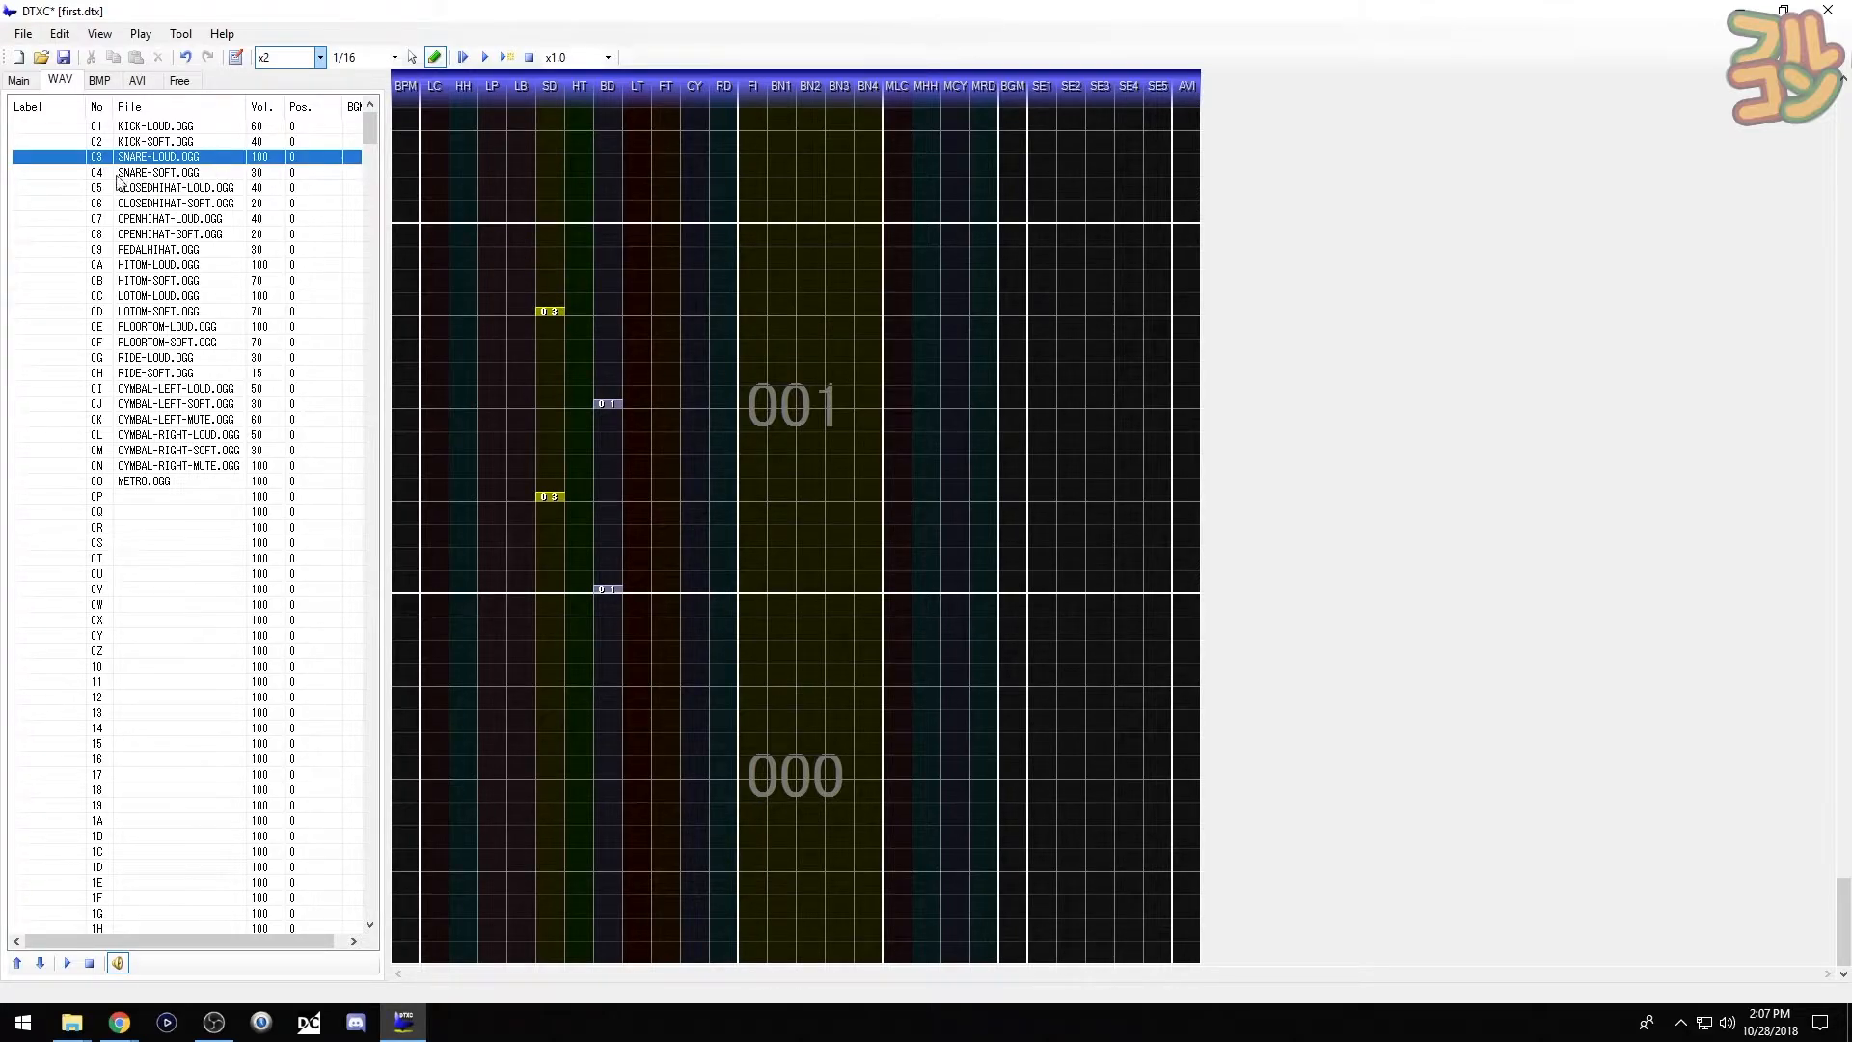
- Place CLOSEDHIHAT-LOUD chips in the HH lane on beats 1, 2 and 3
{"action": "left_click", "coordinate": [59, 188]}
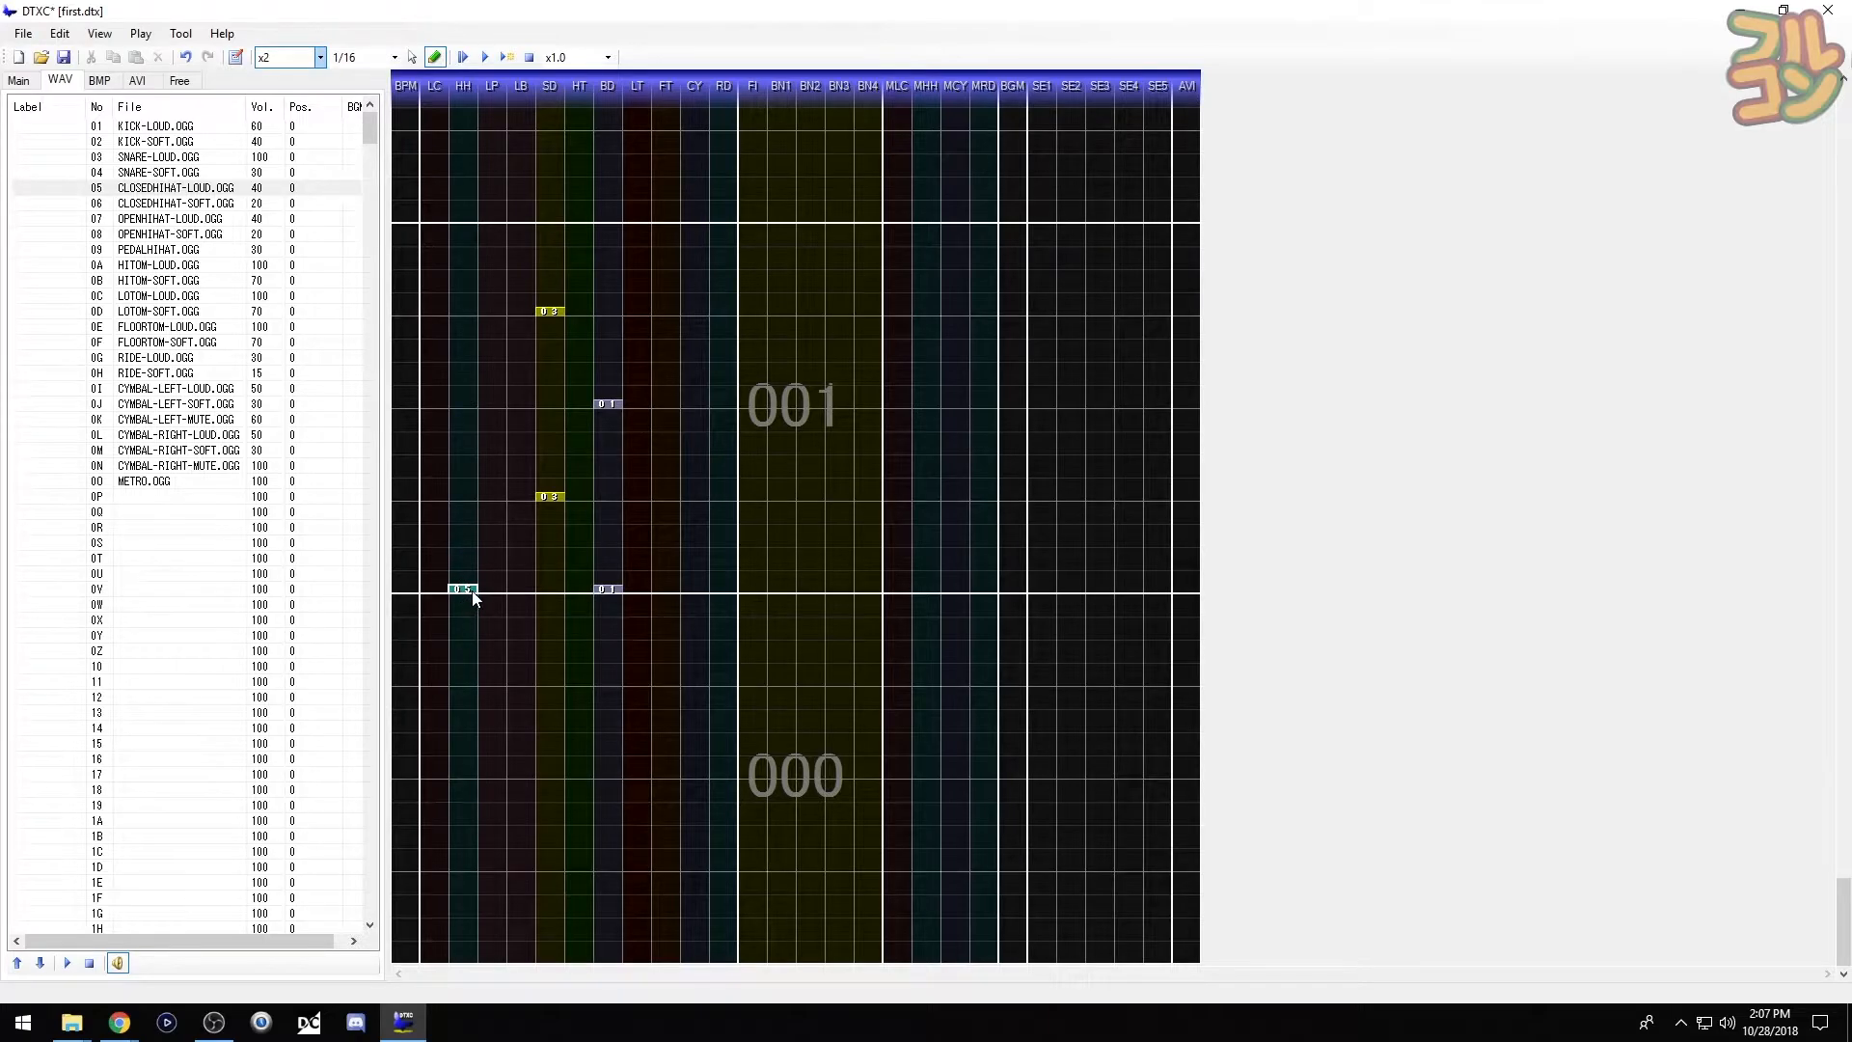
{"action": "left_click", "coordinate": [475, 598]}
{"action": "left_click", "coordinate": [476, 498]}
{"action": "left_click", "coordinate": [475, 406]}
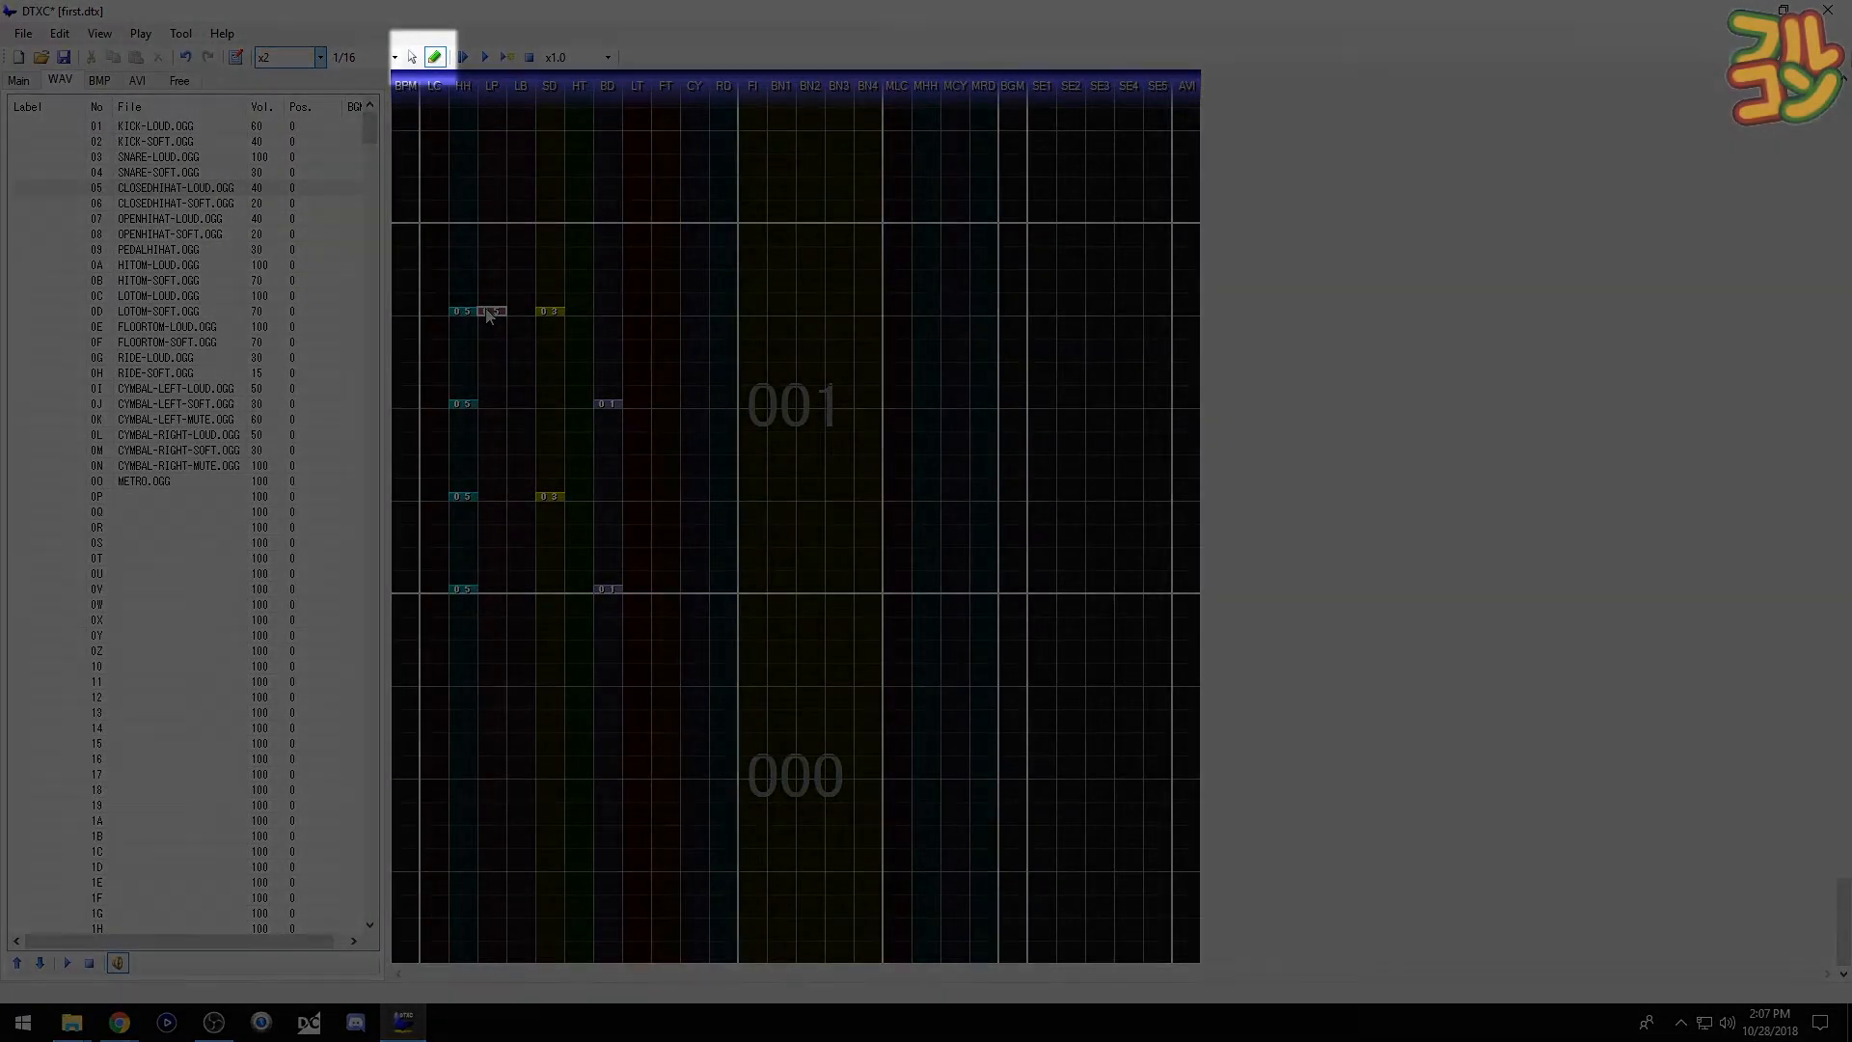
- Select measure 001's eight kick, snare and hi-hat chips and scroll up to the empty measure 002
{"action": "key", "text": "space"}
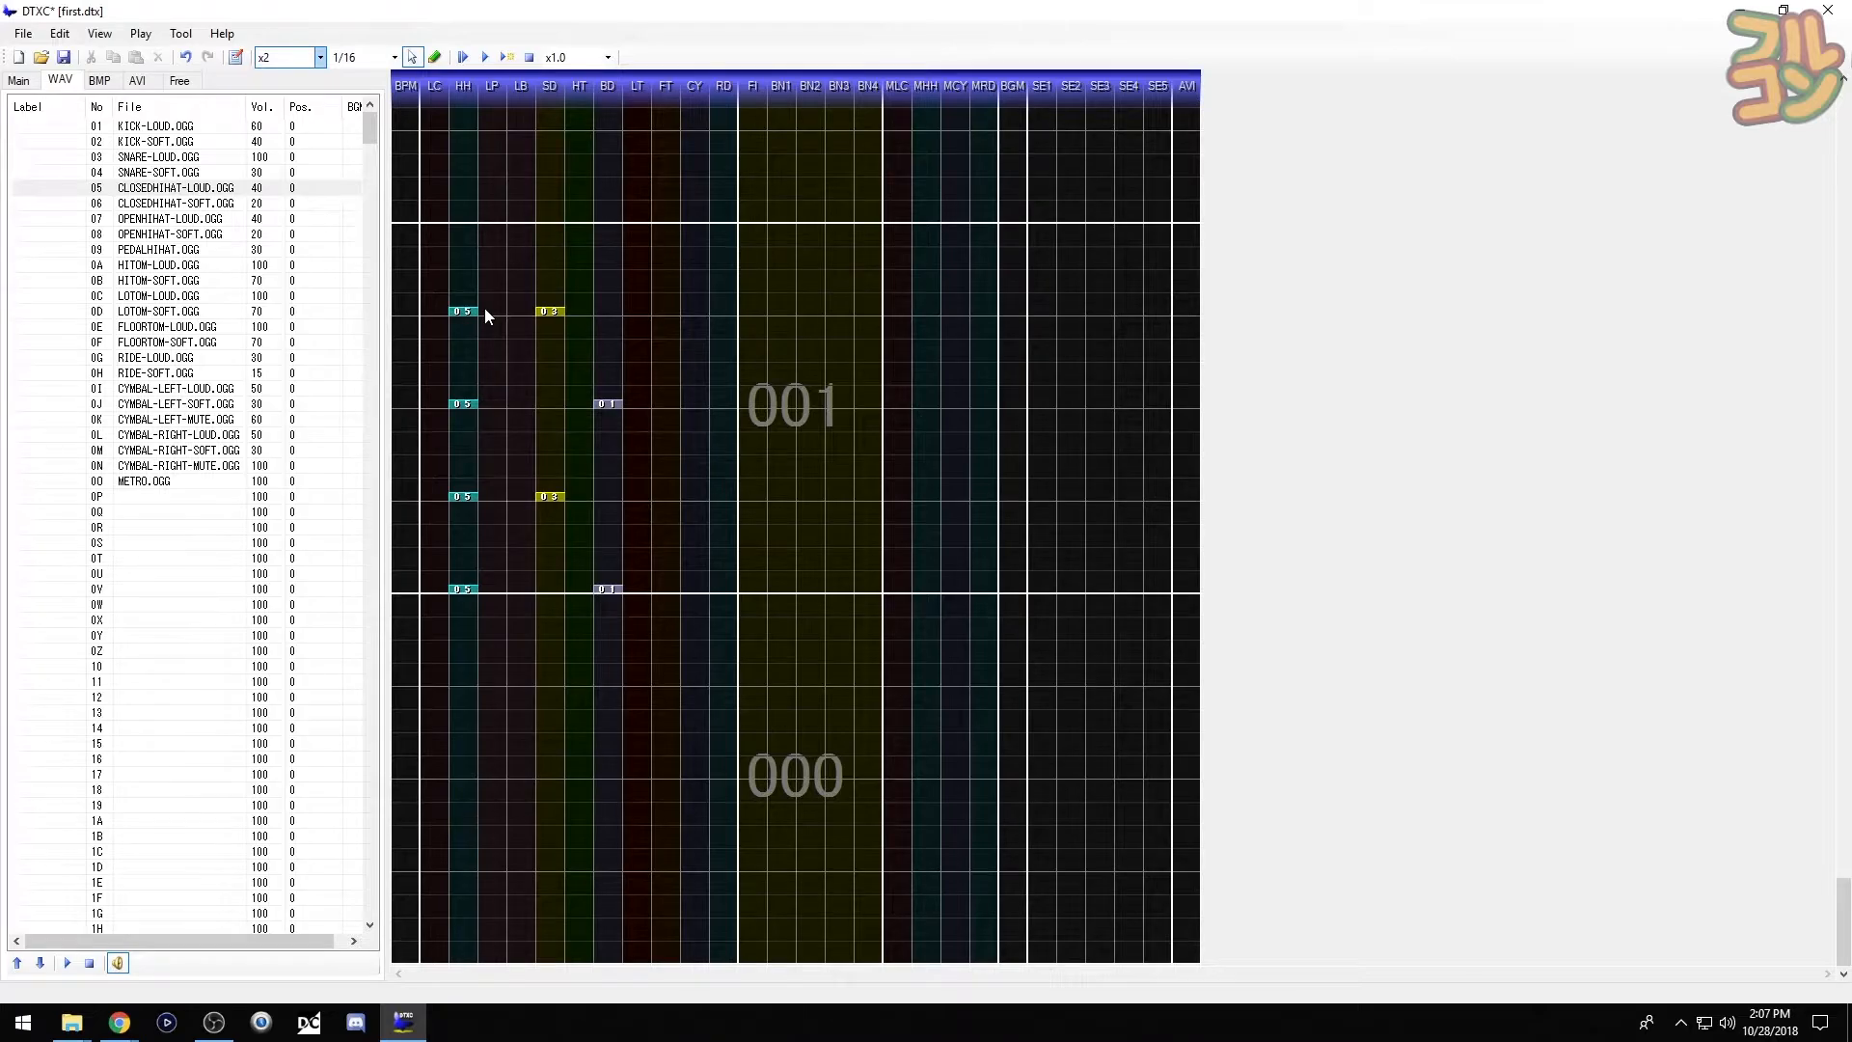
{"action": "key", "text": "ctrl+a"}
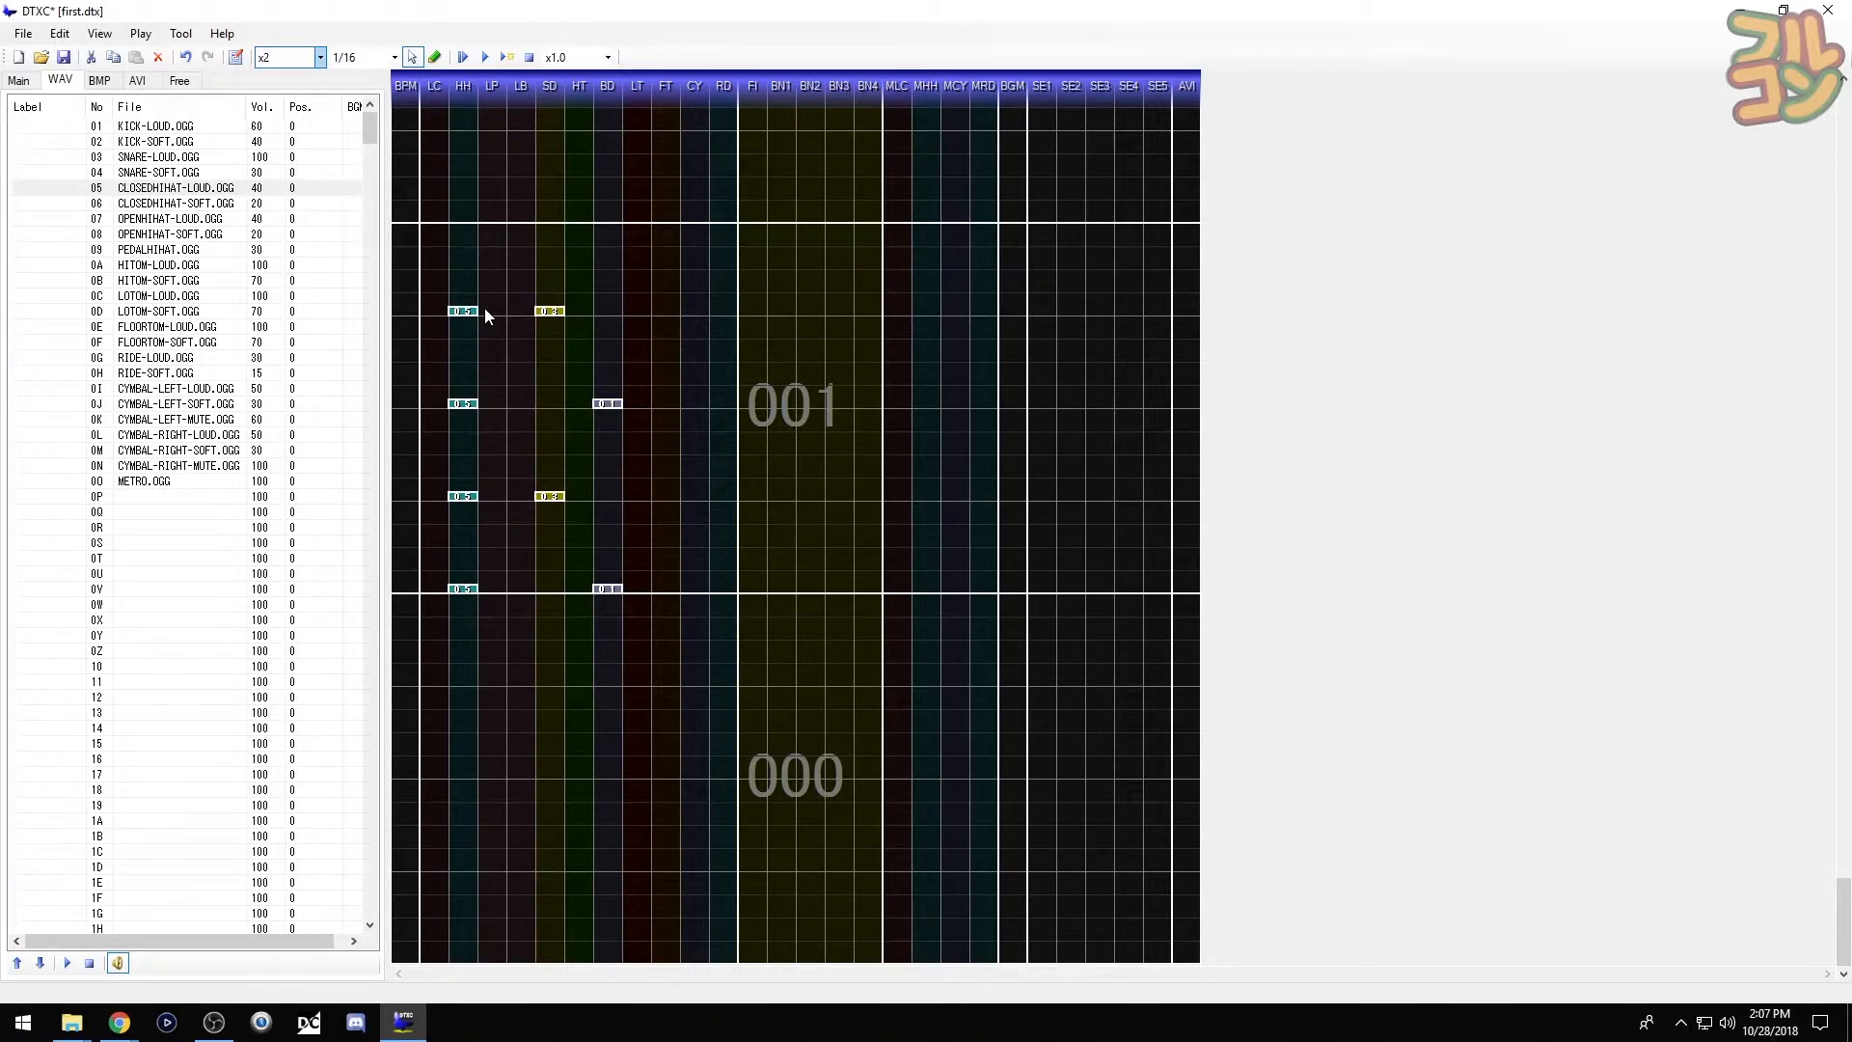
{"action": "left_click", "coordinate": [484, 309]}
{"action": "left_click_drag", "start_coordinate": [427, 254], "coordinate": [700, 608]}
{"action": "scroll", "coordinate": [614, 467], "scroll_direction": "up", "scroll_amount": 3}
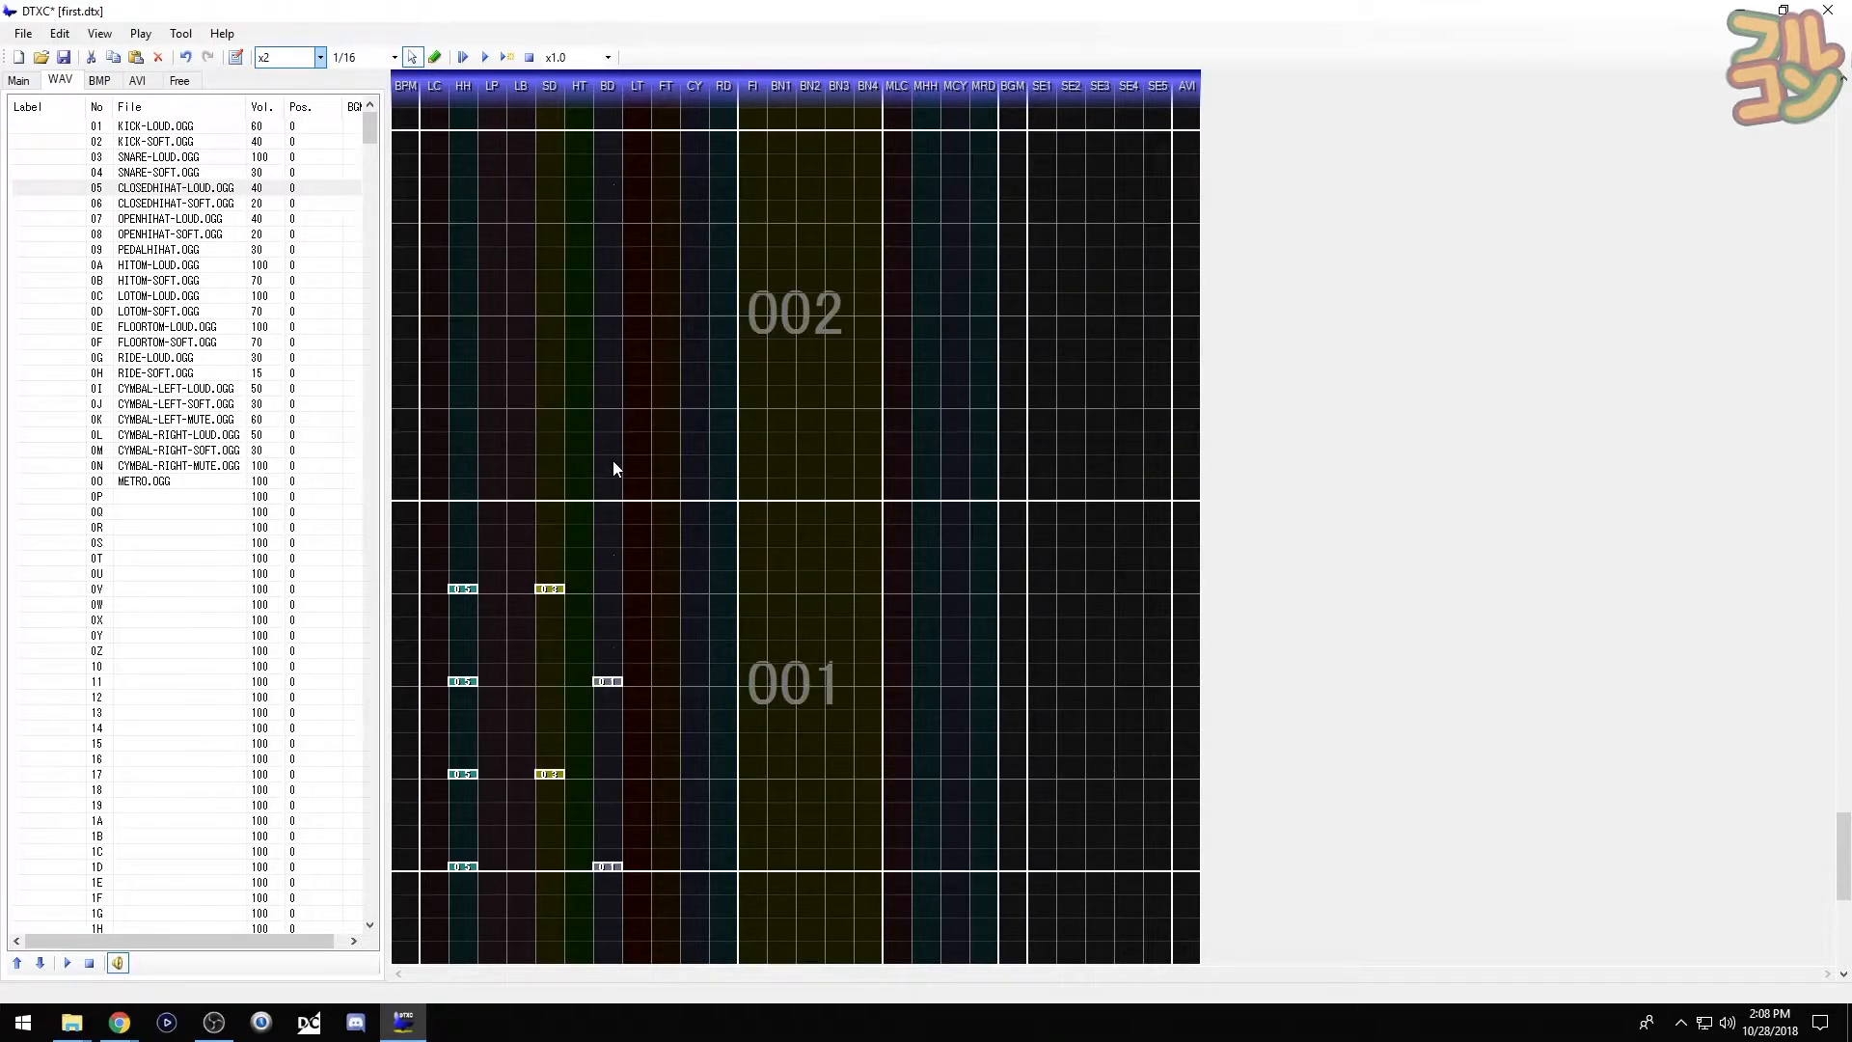
- Paste the copied beat into measure 002, aligned to its beats
{"action": "key", "text": "ctrl+v"}
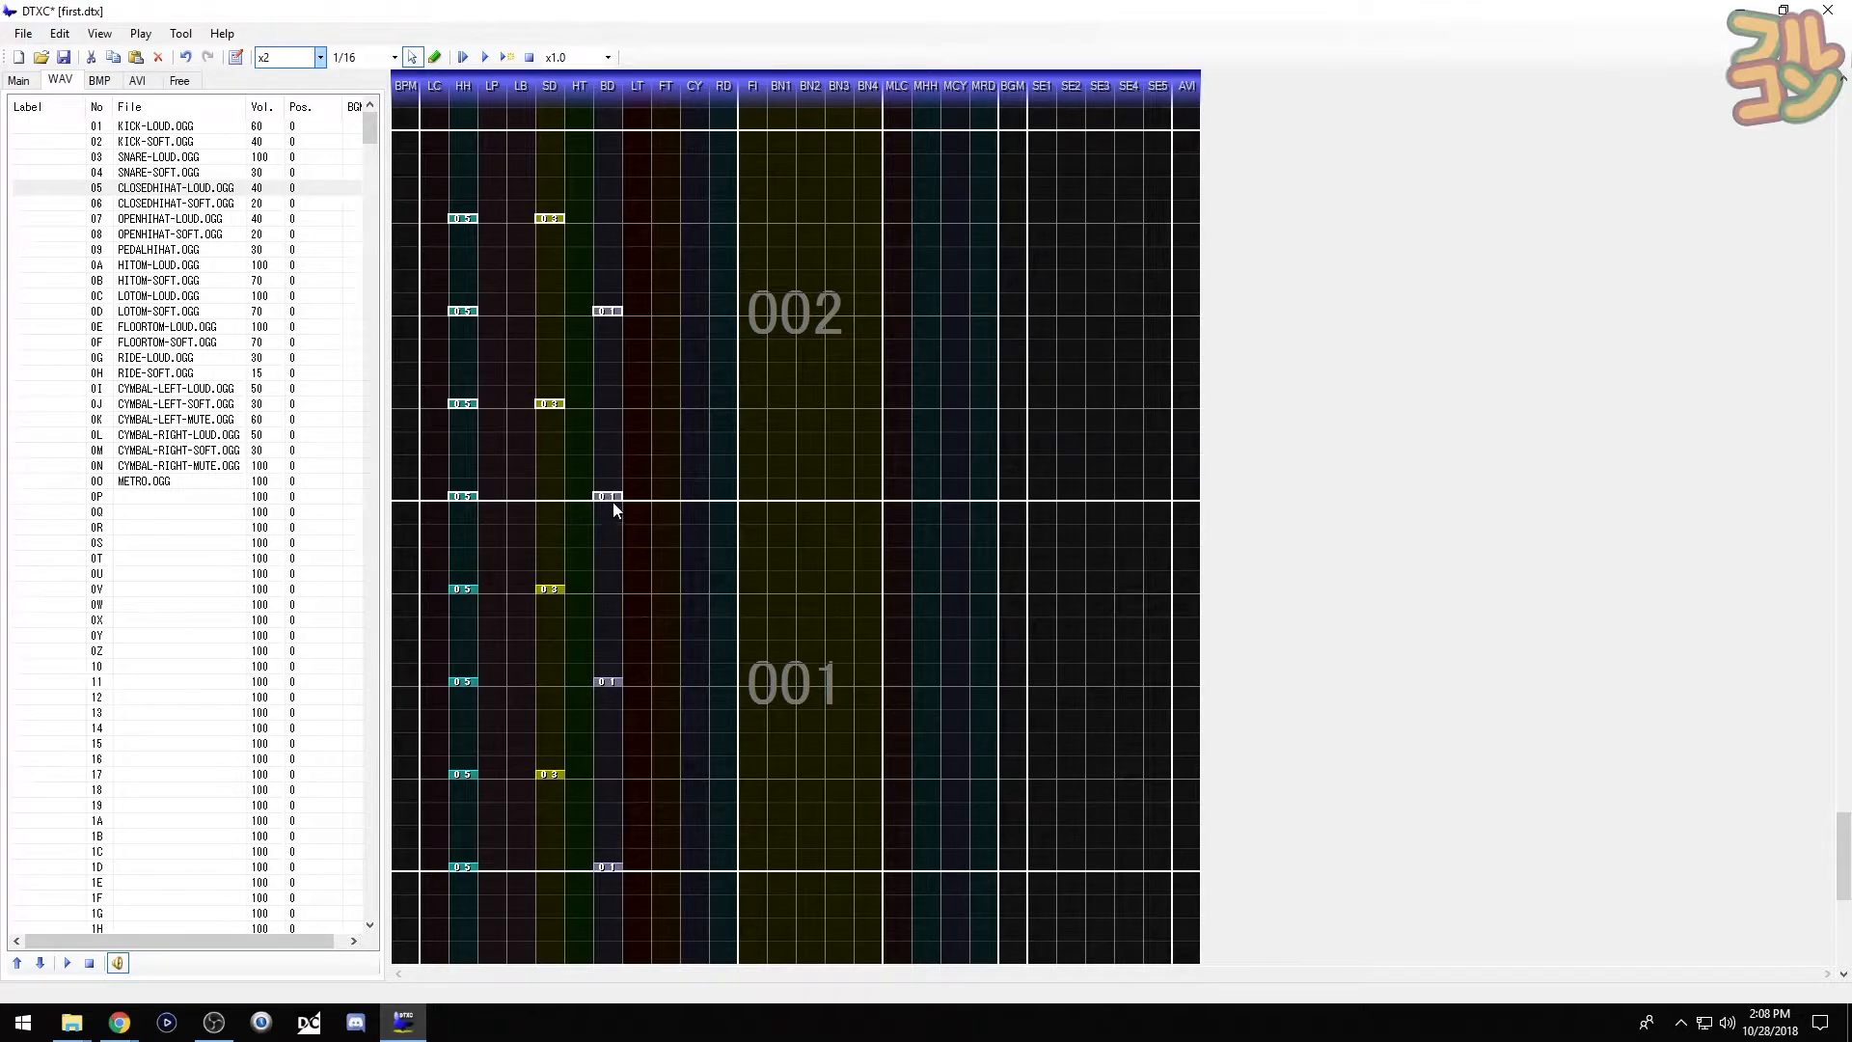
{"action": "mouse_move", "coordinate": [615, 499]}
{"action": "left_mouse_down"}
{"action": "mouse_move", "coordinate": [610, 447]}
{"action": "mouse_move", "coordinate": [605, 524]}
{"action": "mouse_move", "coordinate": [612, 502]}
{"action": "left_mouse_up"}
{"action": "left_click", "coordinate": [664, 396]}
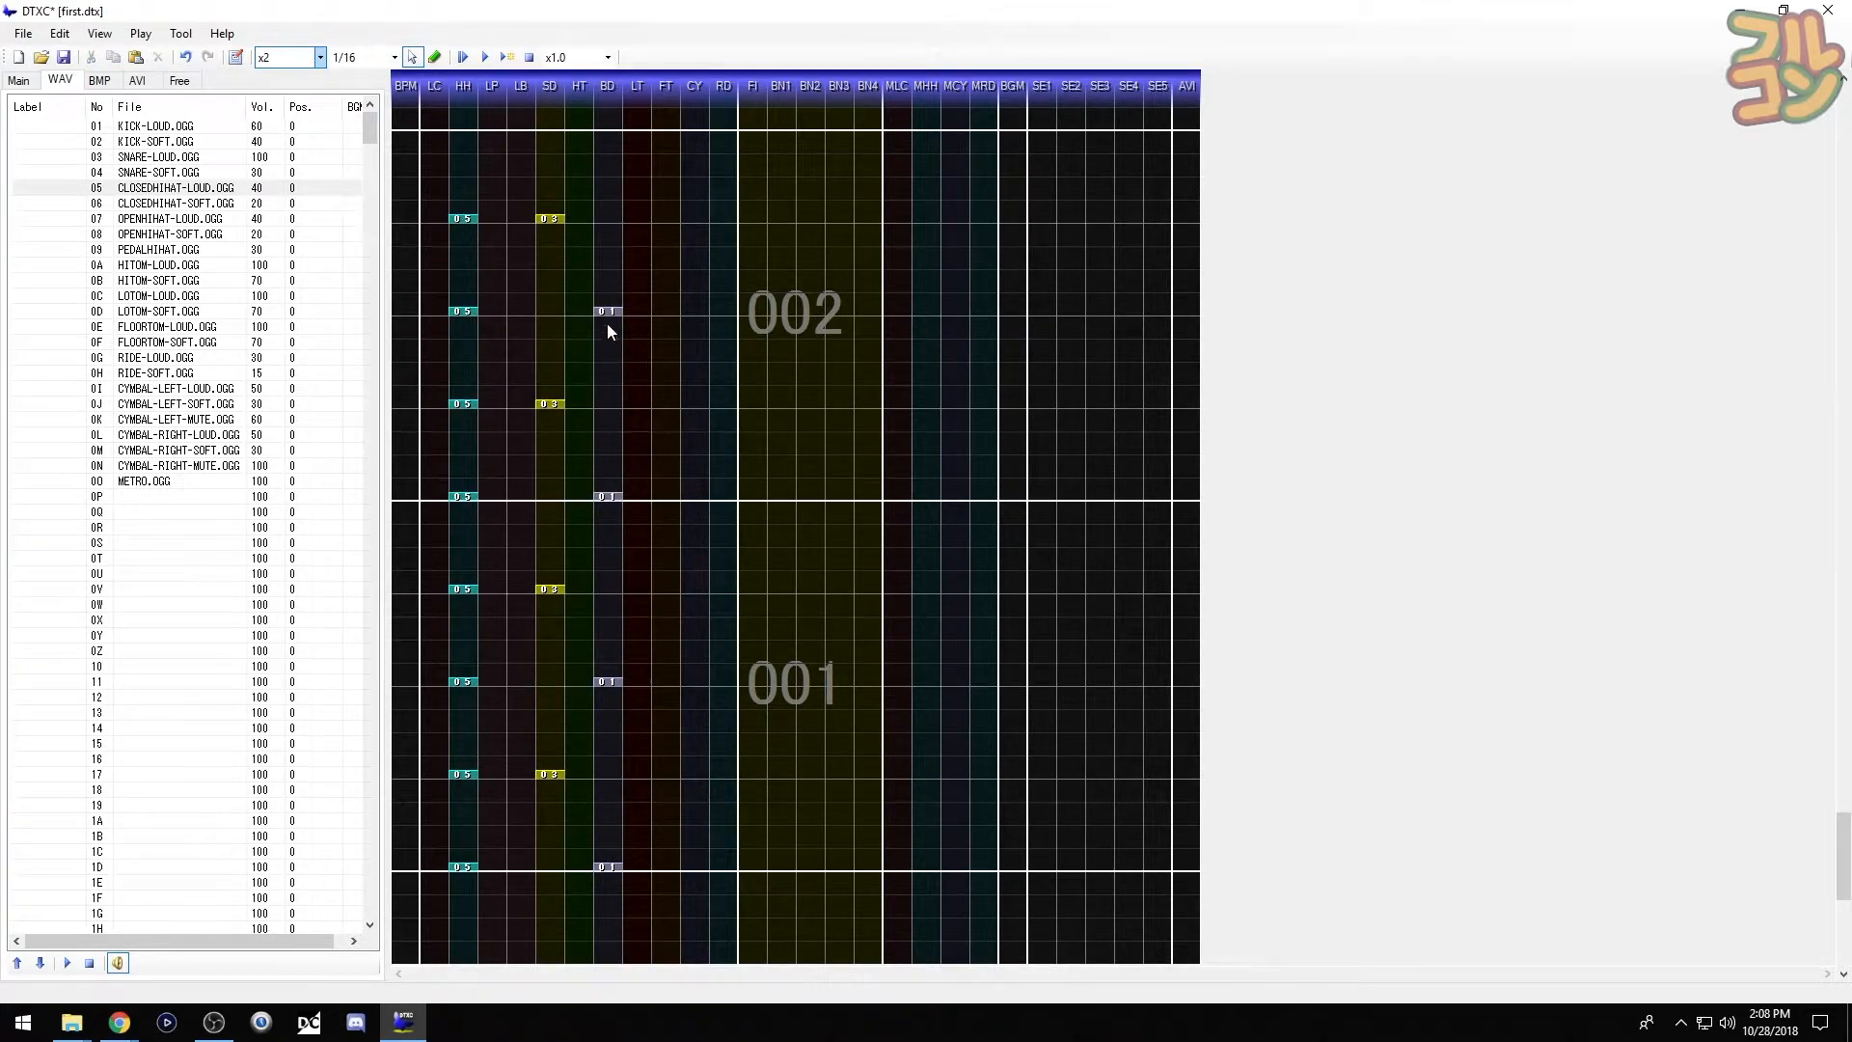
- Check that measure 002's hi-hat, snare and kick chips are all present, then preview the chart from the start
{"action": "left_click", "coordinate": [465, 220], "text": "ctrl"}
{"action": "left_click", "coordinate": [550, 217], "text": "ctrl"}
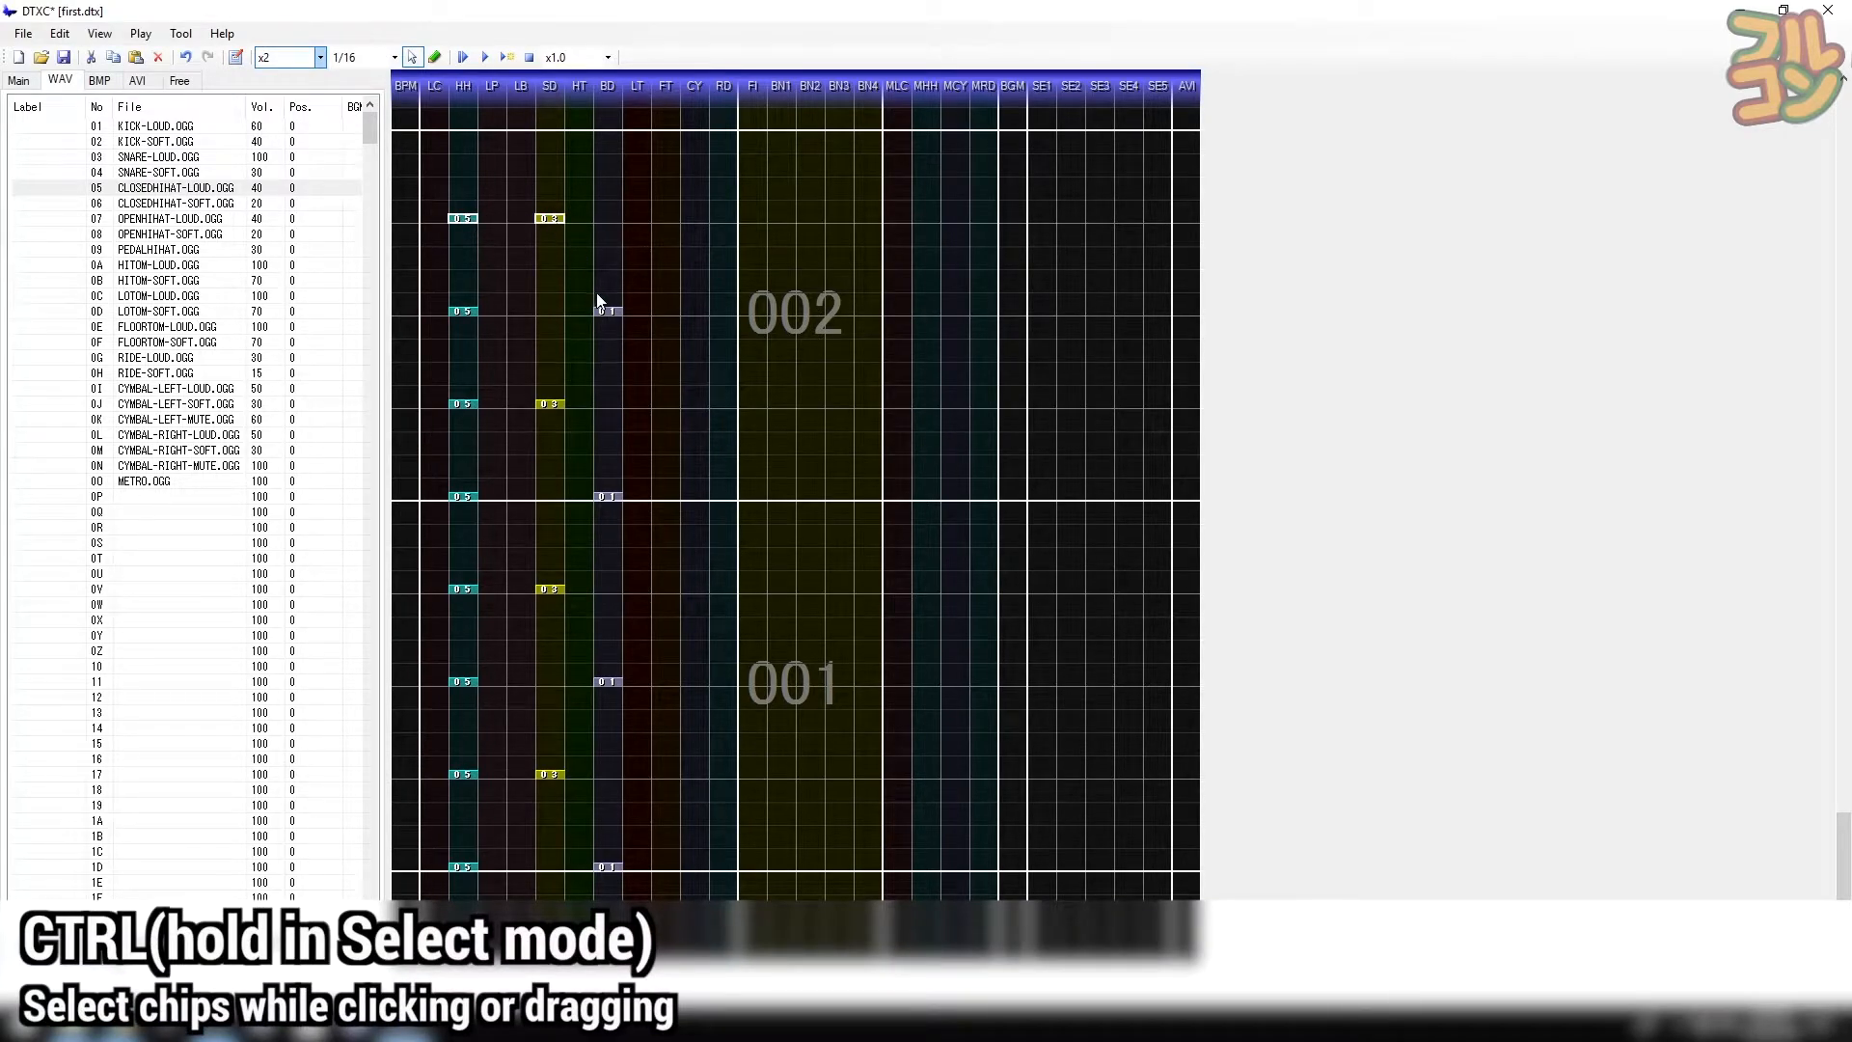
{"action": "left_click", "coordinate": [609, 310], "text": "ctrl"}
{"action": "left_click_drag", "start_coordinate": [469, 379], "coordinate": [652, 513]}
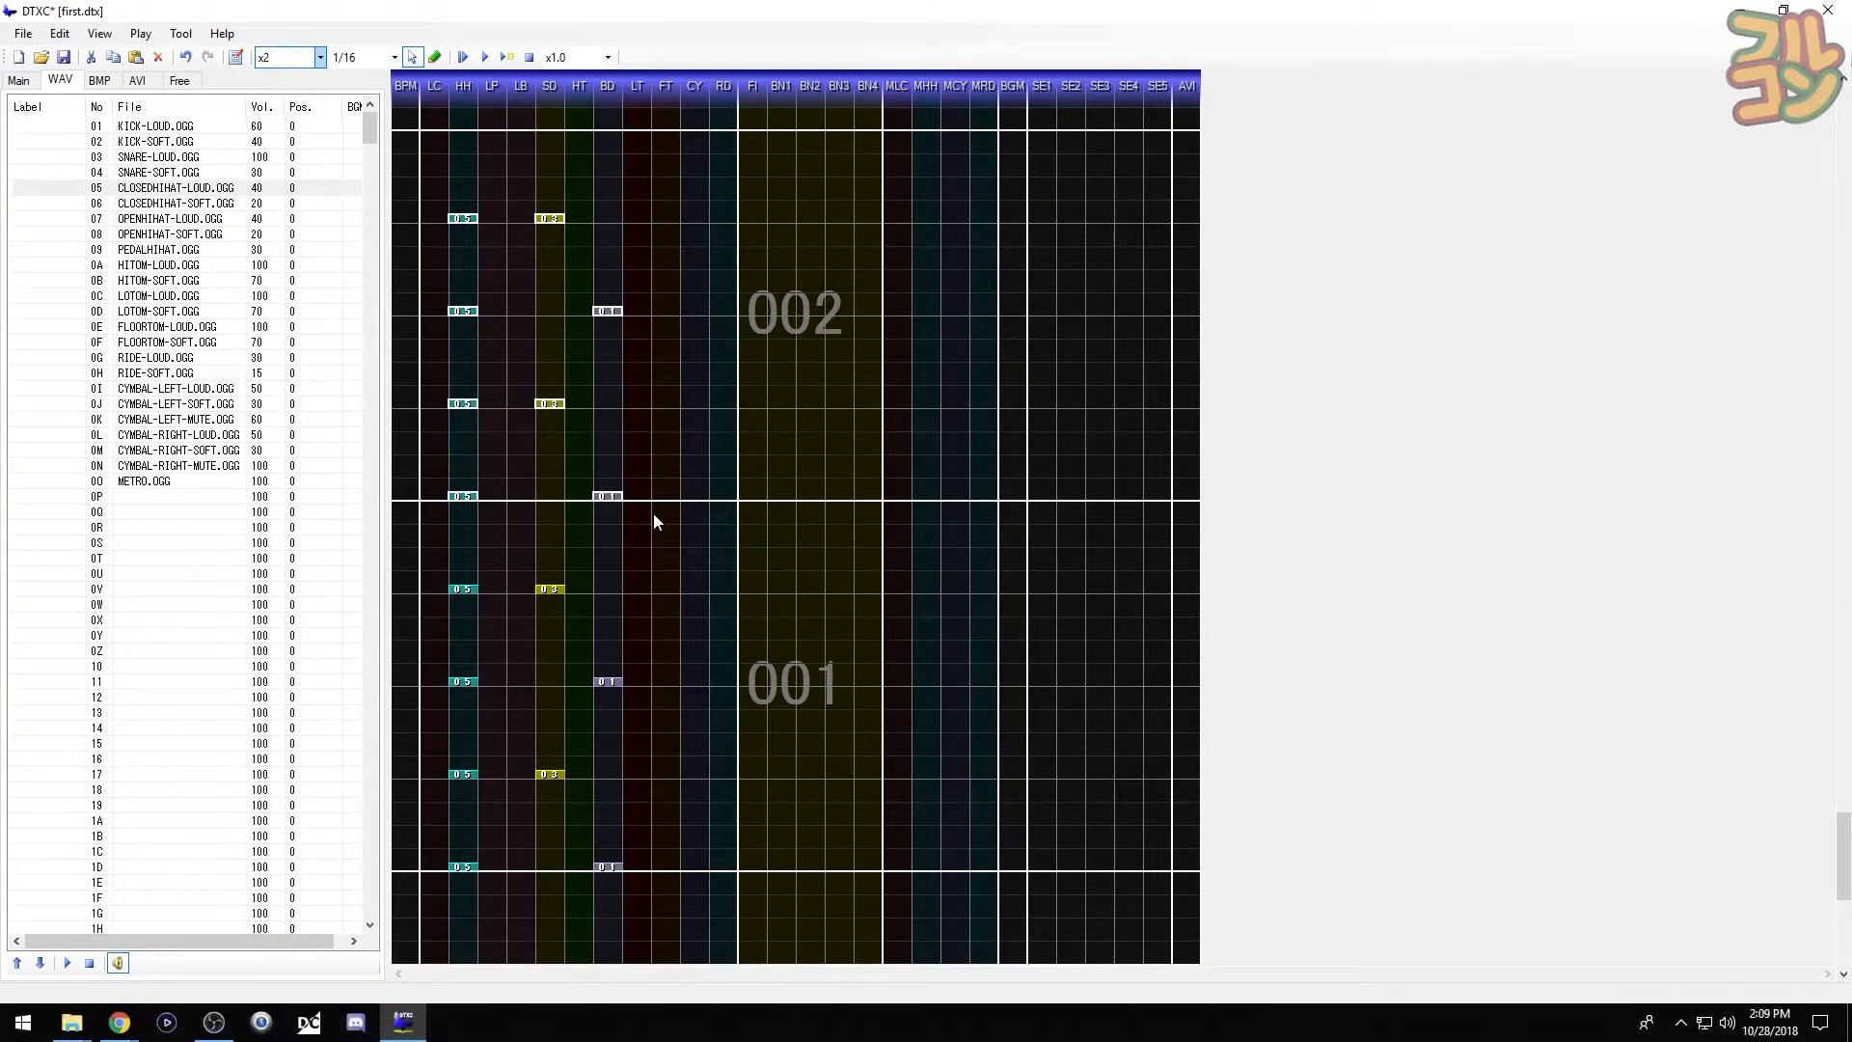
{"action": "left_click", "coordinate": [652, 513]}
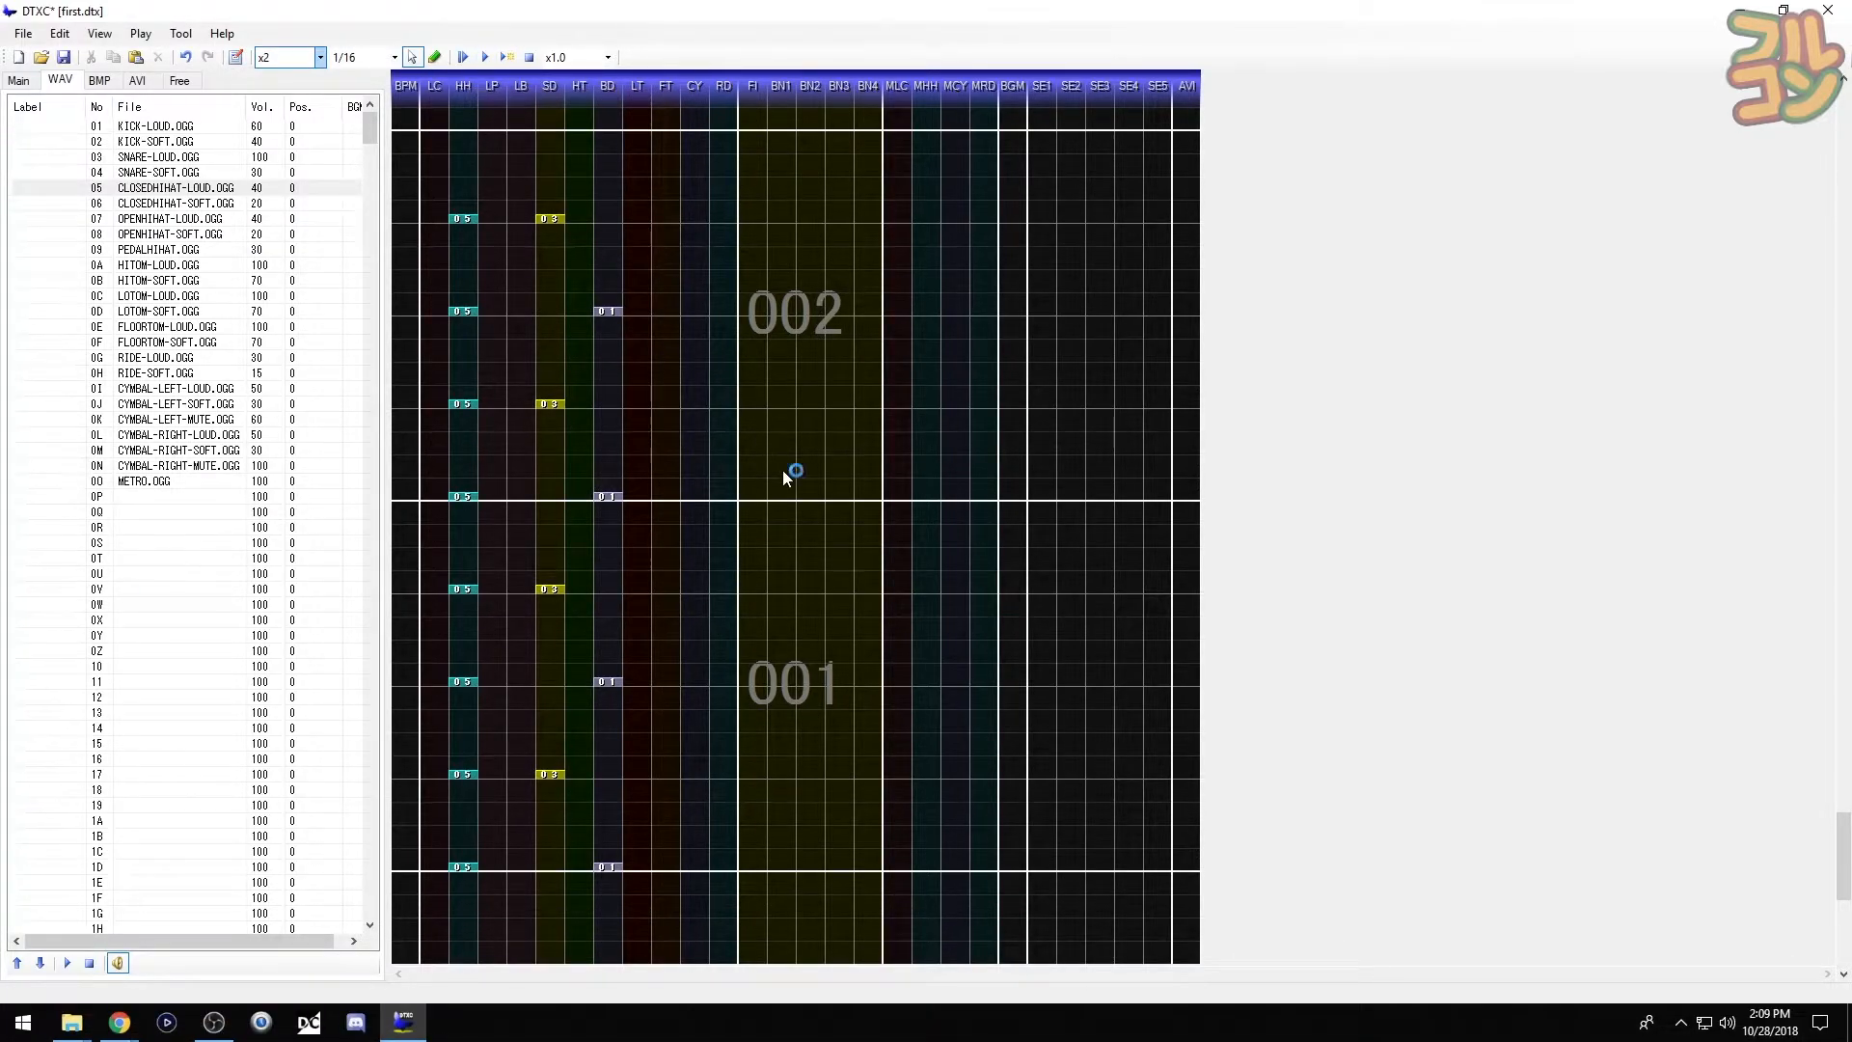
{"action": "key", "text": "F5"}
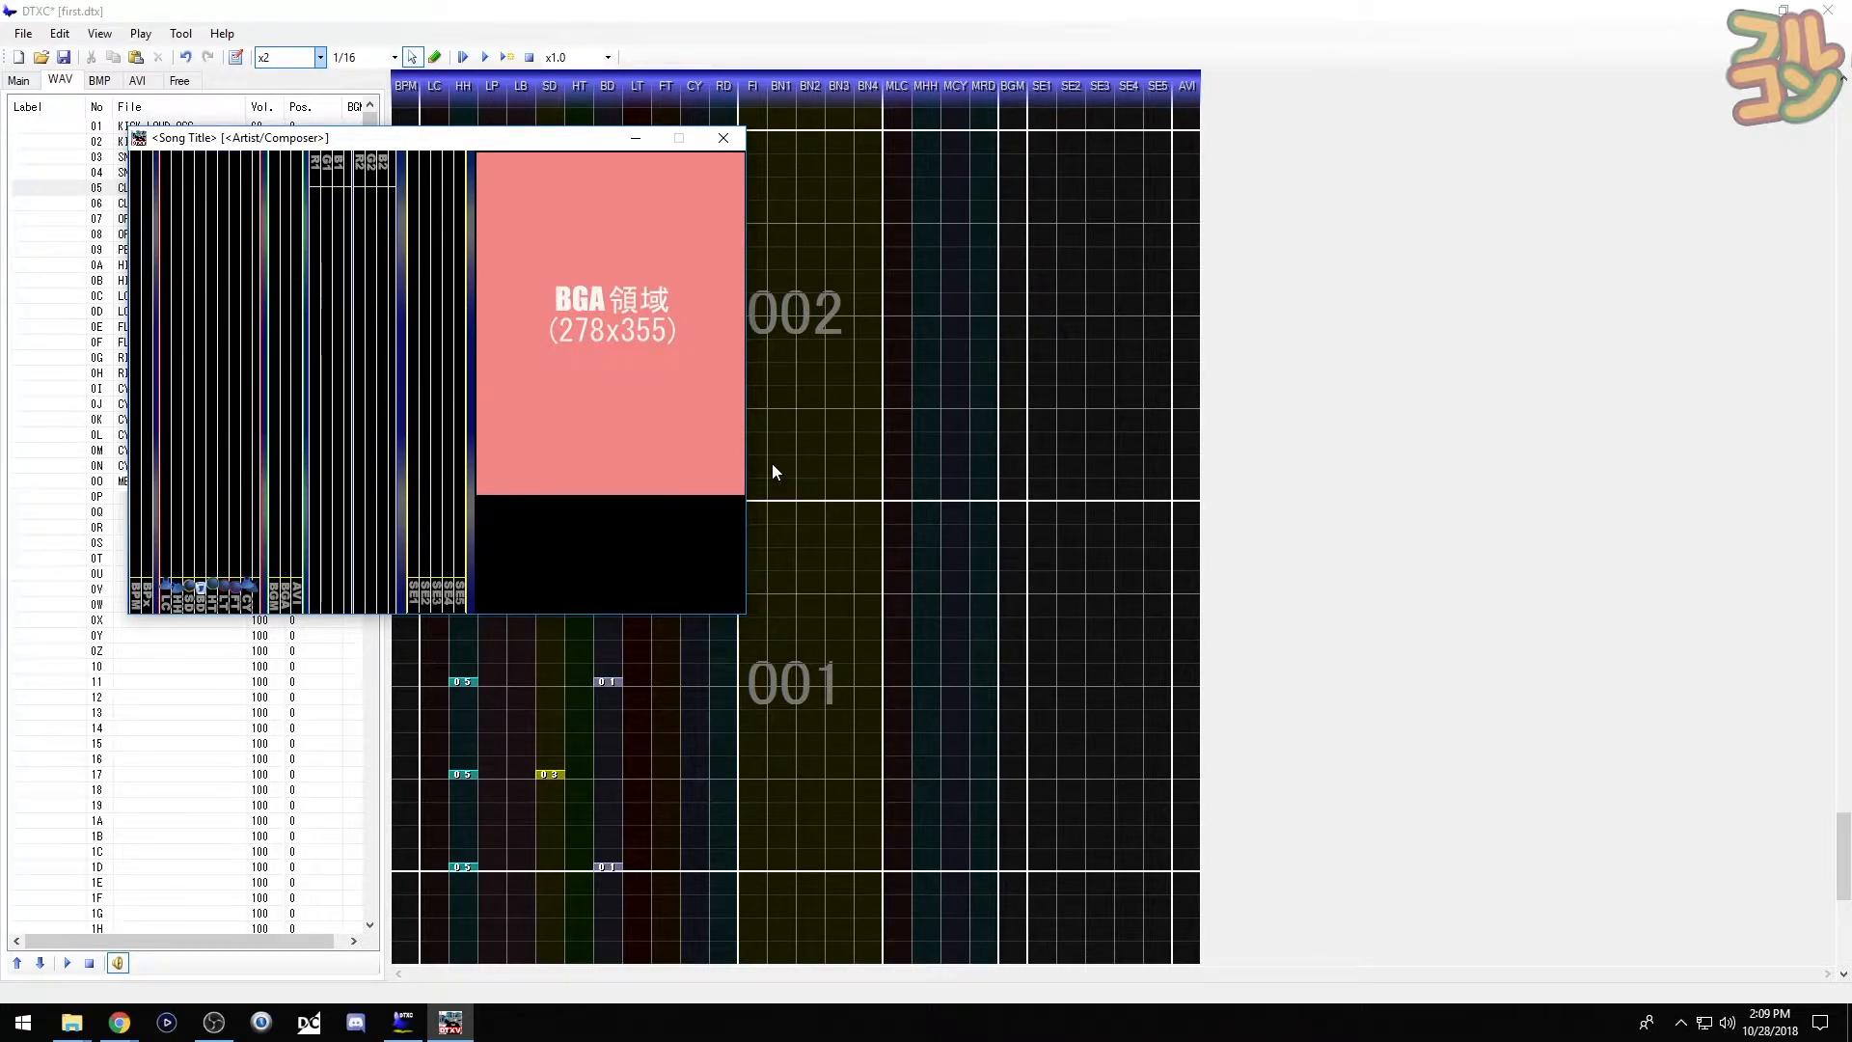
- Set the title to 'First Simfile', fill in the artist name, set drum level 20, and save the chart
{"action": "left_click", "coordinate": [772, 463]}
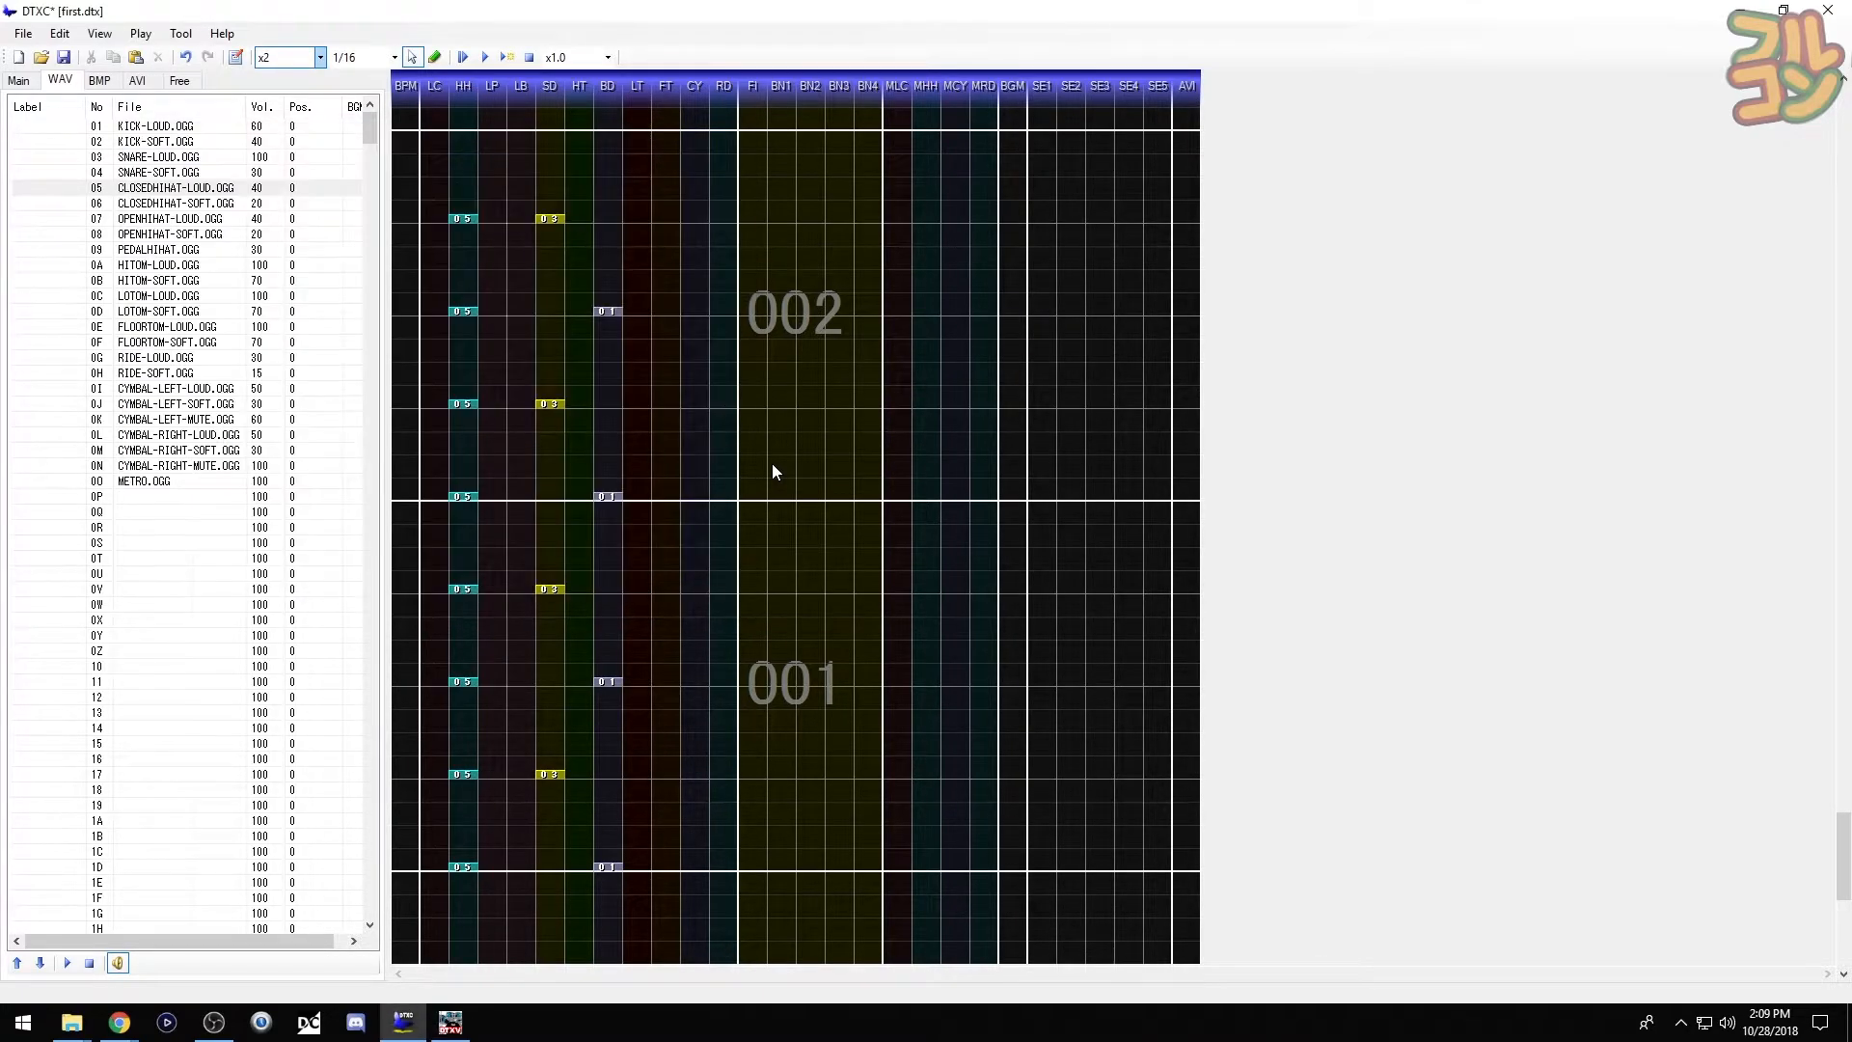
{"action": "left_click", "coordinate": [19, 81]}
{"action": "left_click", "coordinate": [166, 105]}
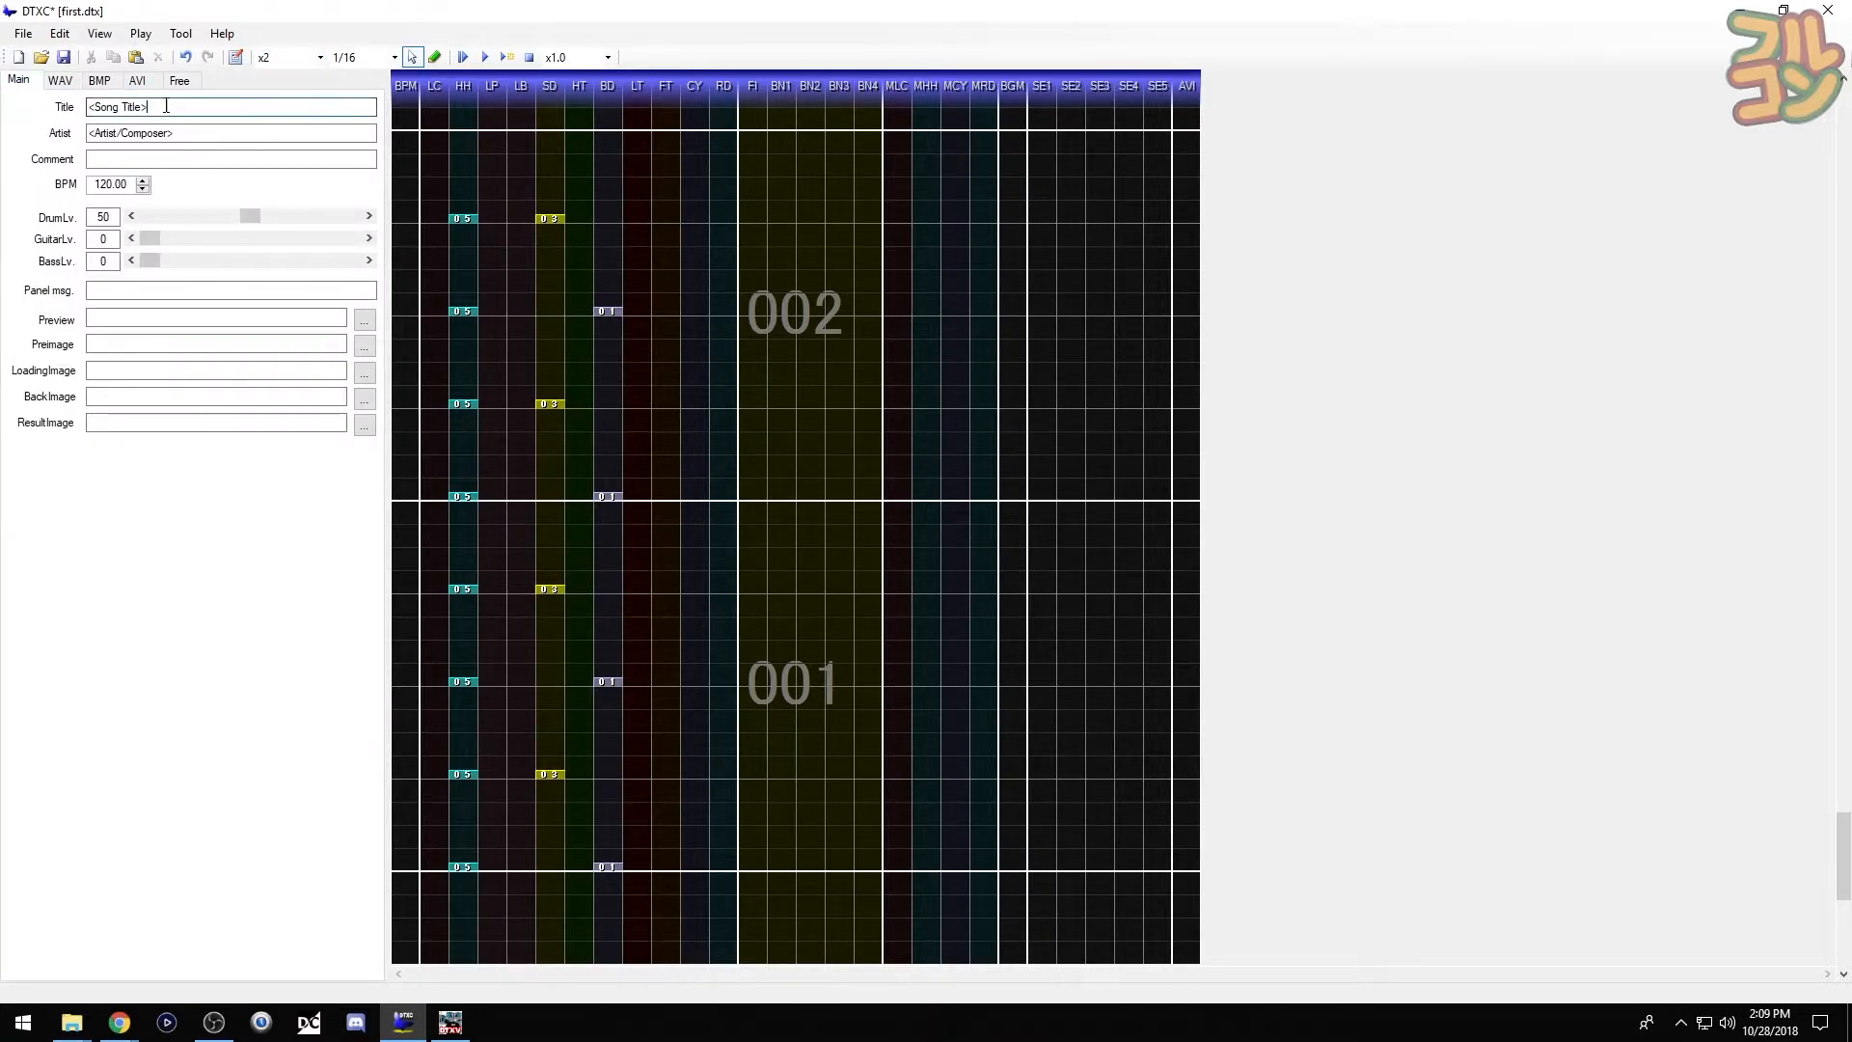
{"action": "key", "text": "BackSpace"}
{"action": "key", "text": "BackSpace"}
{"action": "key", "text": "BackSpace"}
{"action": "key", "text": "BackSpace"}
{"action": "key", "text": "BackSpace"}
{"action": "key", "text": "BackSpace"}
{"action": "key", "text": "BackSpace"}
{"action": "key", "text": "BackSpace"}
{"action": "key", "text": "BackSpace"}
{"action": "key", "text": "BackSpace"}
{"action": "key", "text": "BackSpace"}
{"action": "key", "text": "BackSpace"}
{"action": "type", "text": "First Simfile"}
{"action": "left_click", "coordinate": [205, 135]}
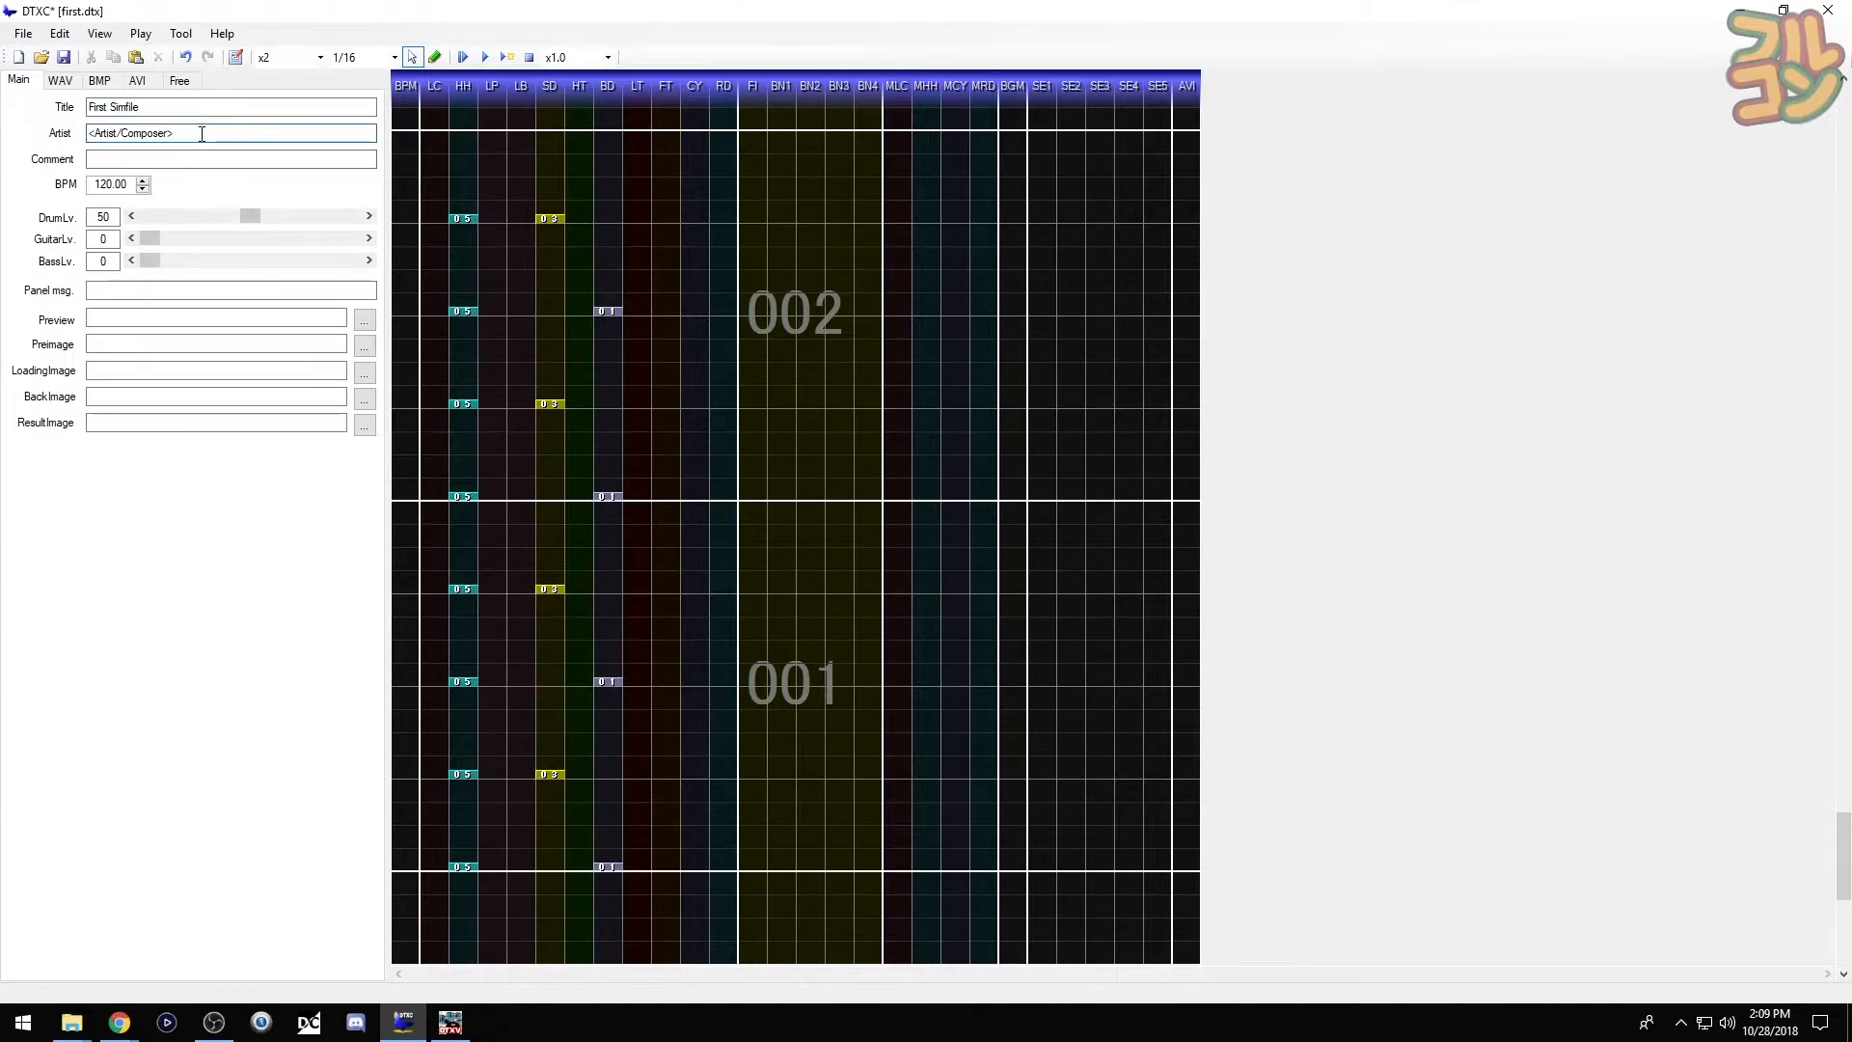
{"action": "key", "text": "BackSpace"}
{"action": "key", "text": "BackSpace"}
{"action": "key", "text": "BackSpace"}
{"action": "key", "text": "BackSpace"}
{"action": "key", "text": "BackSpace"}
{"action": "key", "text": "BackSpace"}
{"action": "key", "text": "BackSpace"}
{"action": "key", "text": "BackSpace"}
{"action": "key", "text": "BackSpace"}
{"action": "key", "text": "BackSpace"}
{"action": "key", "text": "BackSpace"}
{"action": "key", "text": "BackSpace"}
{"action": "key", "text": "BackSpace"}
{"action": "key", "text": "BackSpace"}
{"action": "key", "text": "BackSpace"}
{"action": "key", "text": "BackSpace"}
{"action": "key", "text": "BackSpace"}
{"action": "type", "text": "Fur"}
{"action": "double_click", "coordinate": [111, 218]}
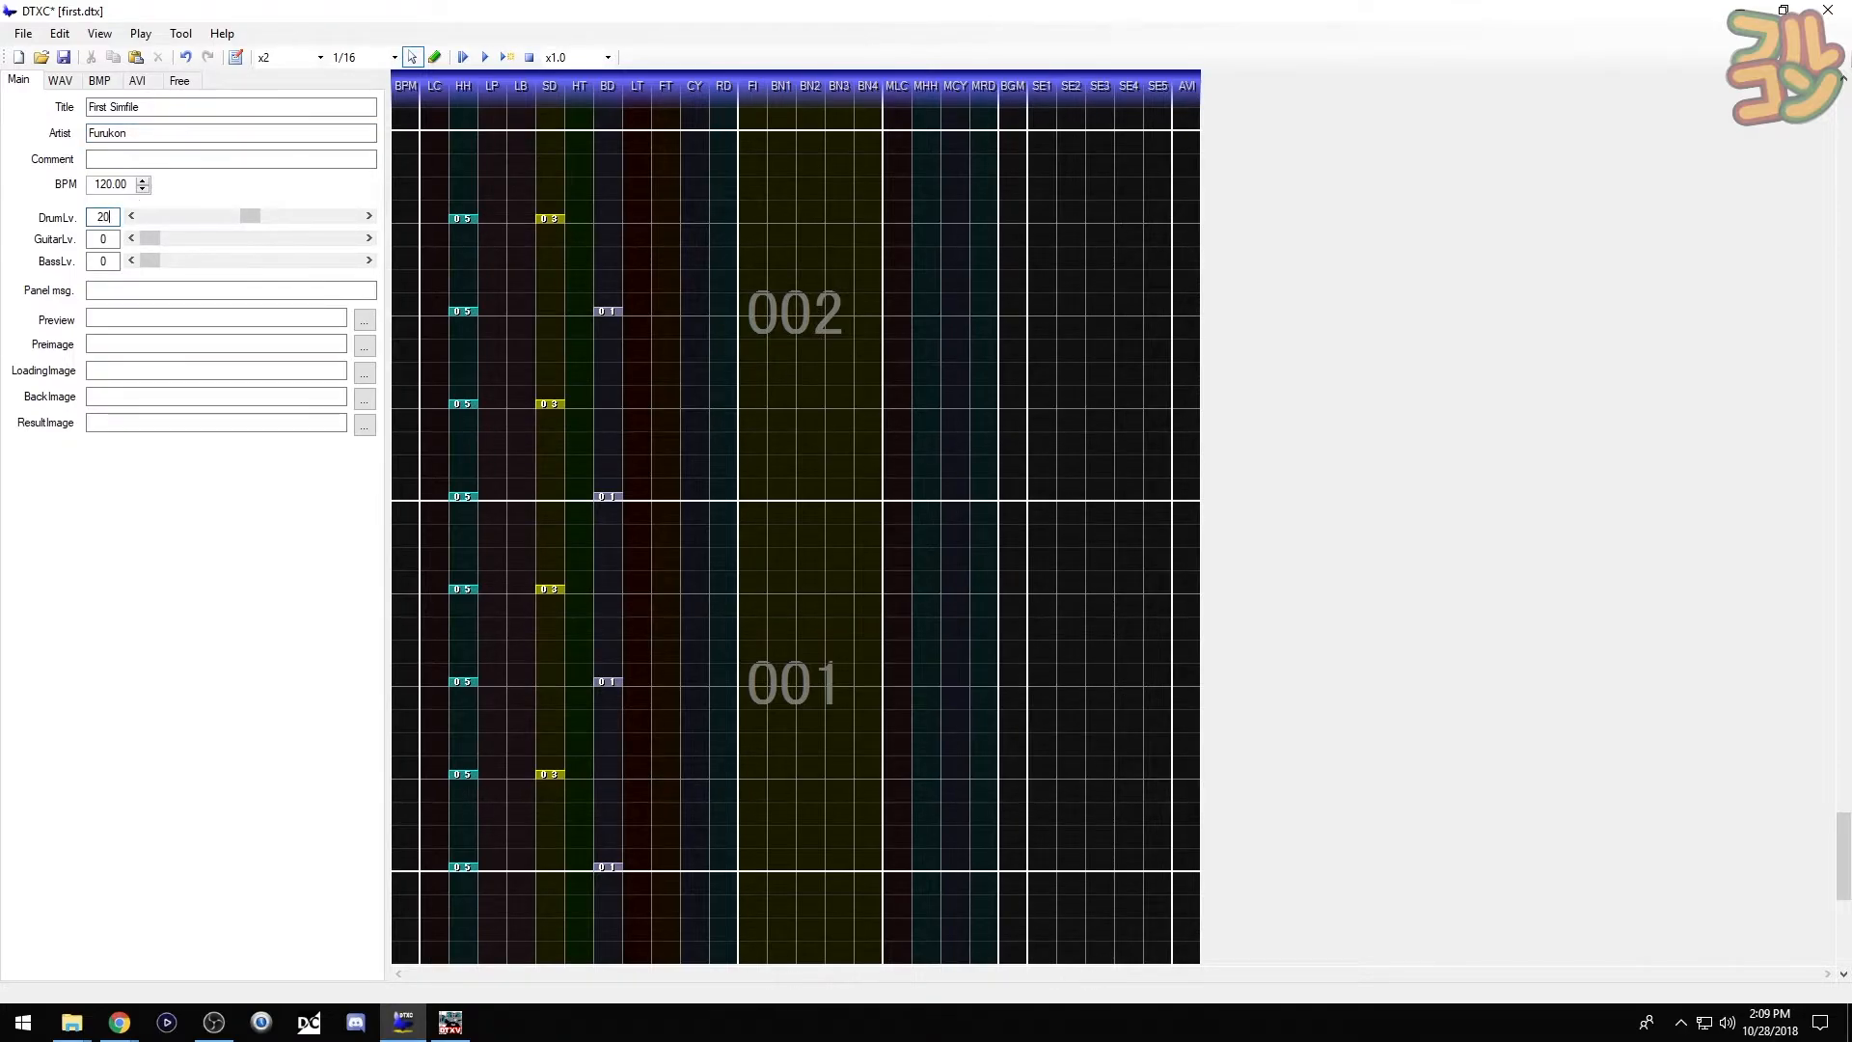
{"action": "left_click", "coordinate": [23, 33]}
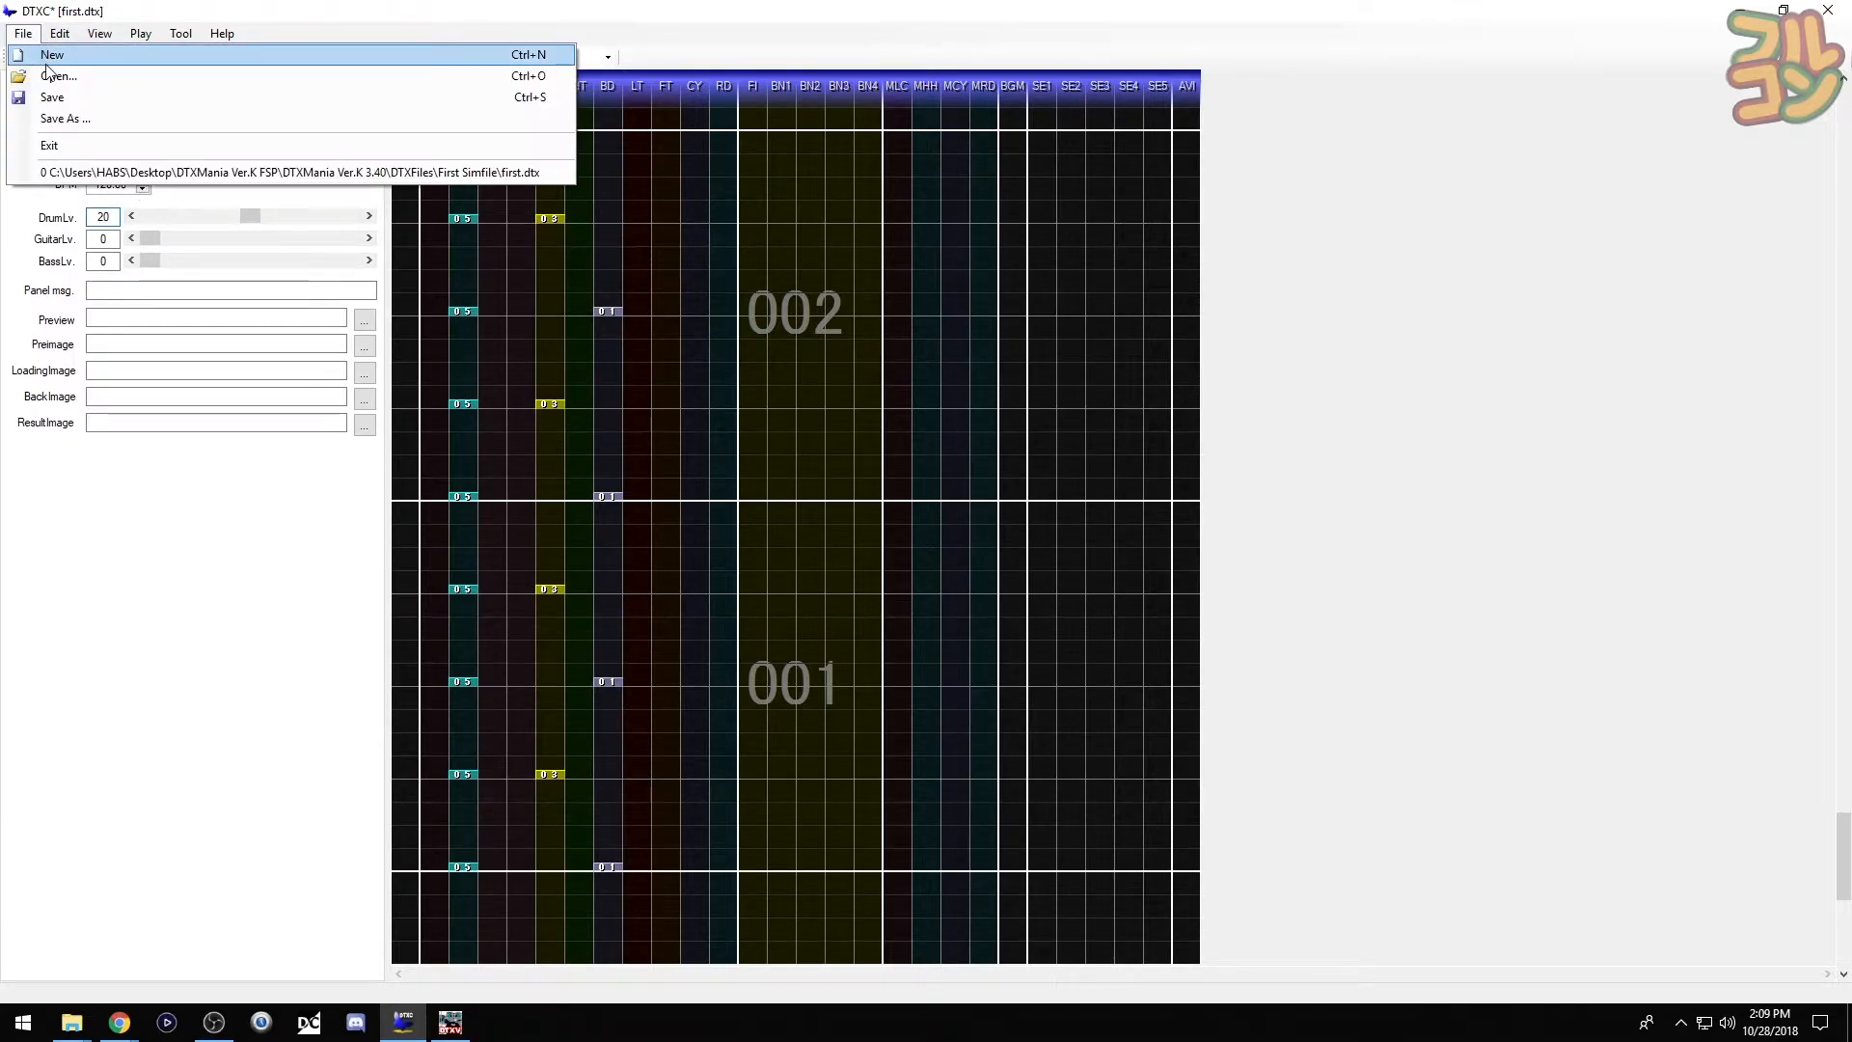
{"action": "left_click", "coordinate": [82, 100]}
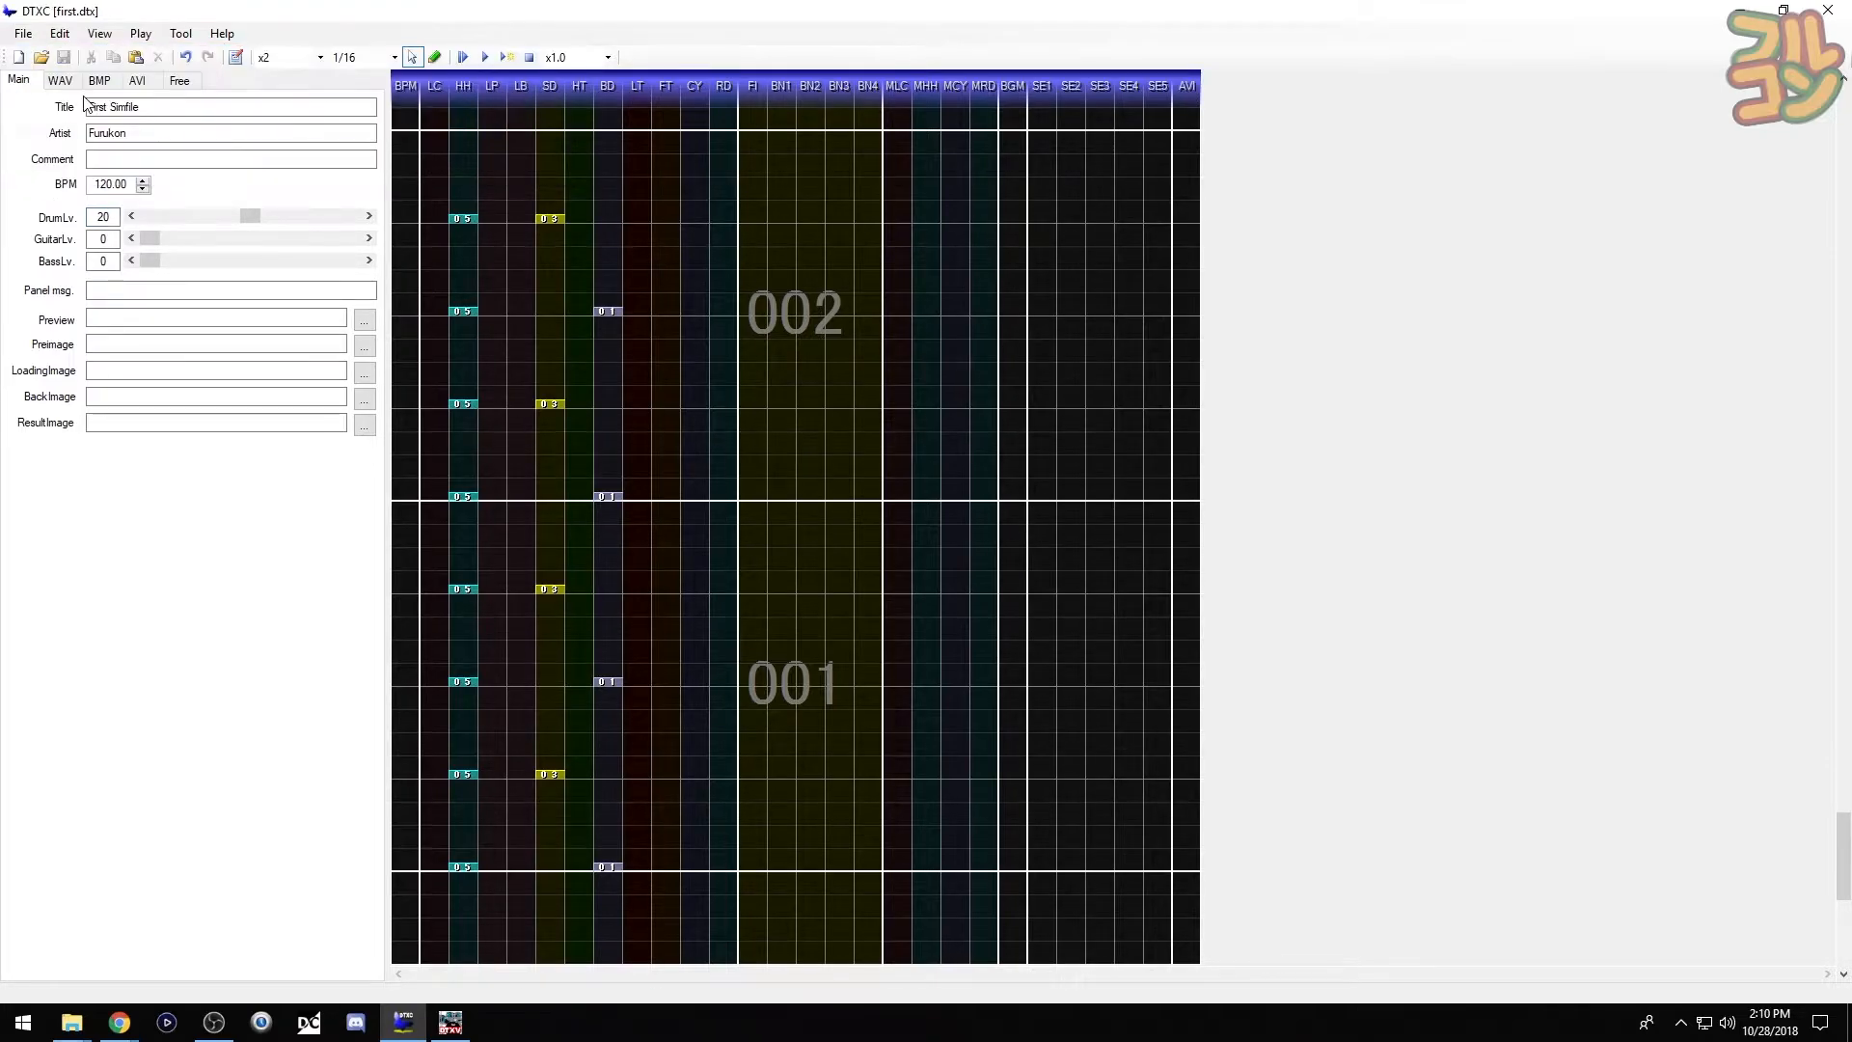
- In File Explorer, open the DTXMania Ver.K 3.40 folder and select DTXManiaGR
{"action": "mouse_move", "coordinate": [72, 1022]}
{"action": "left_click", "coordinate": [298, 942]}
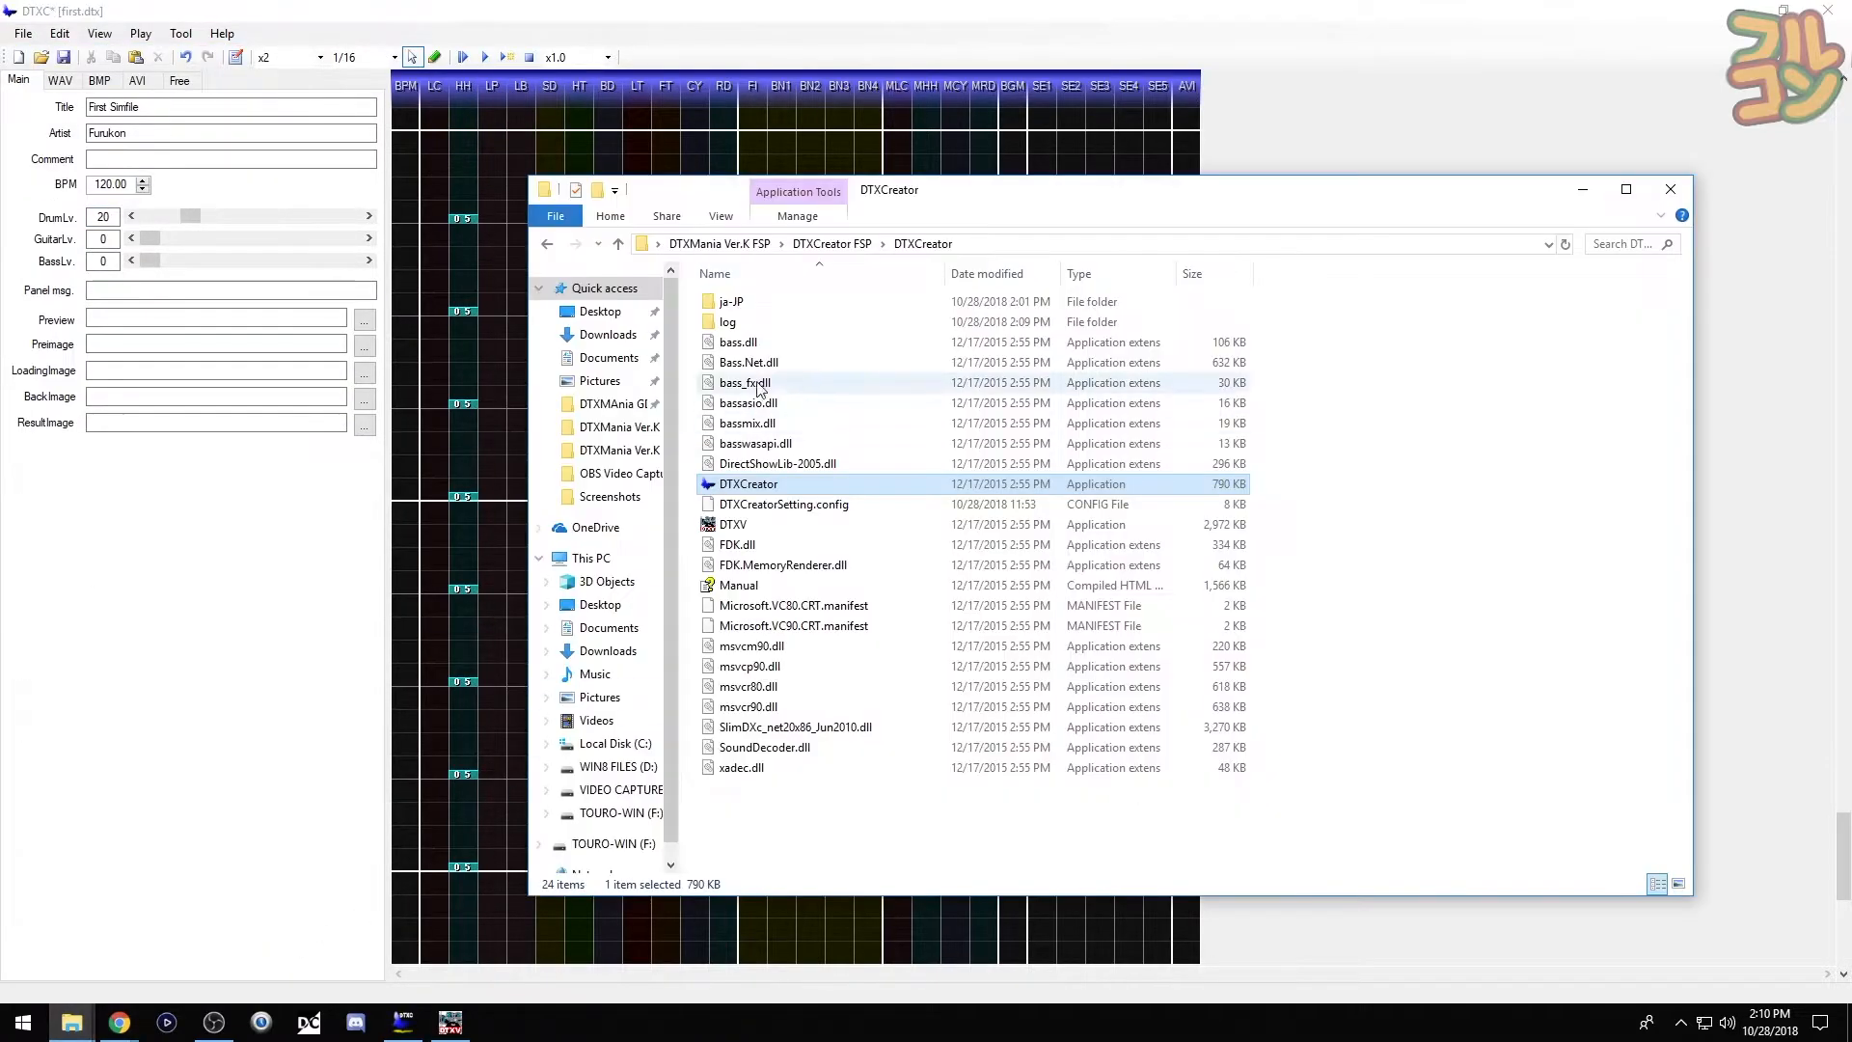
{"action": "left_click", "coordinate": [724, 246]}
{"action": "double_click", "coordinate": [762, 362]}
{"action": "left_click", "coordinate": [762, 544]}
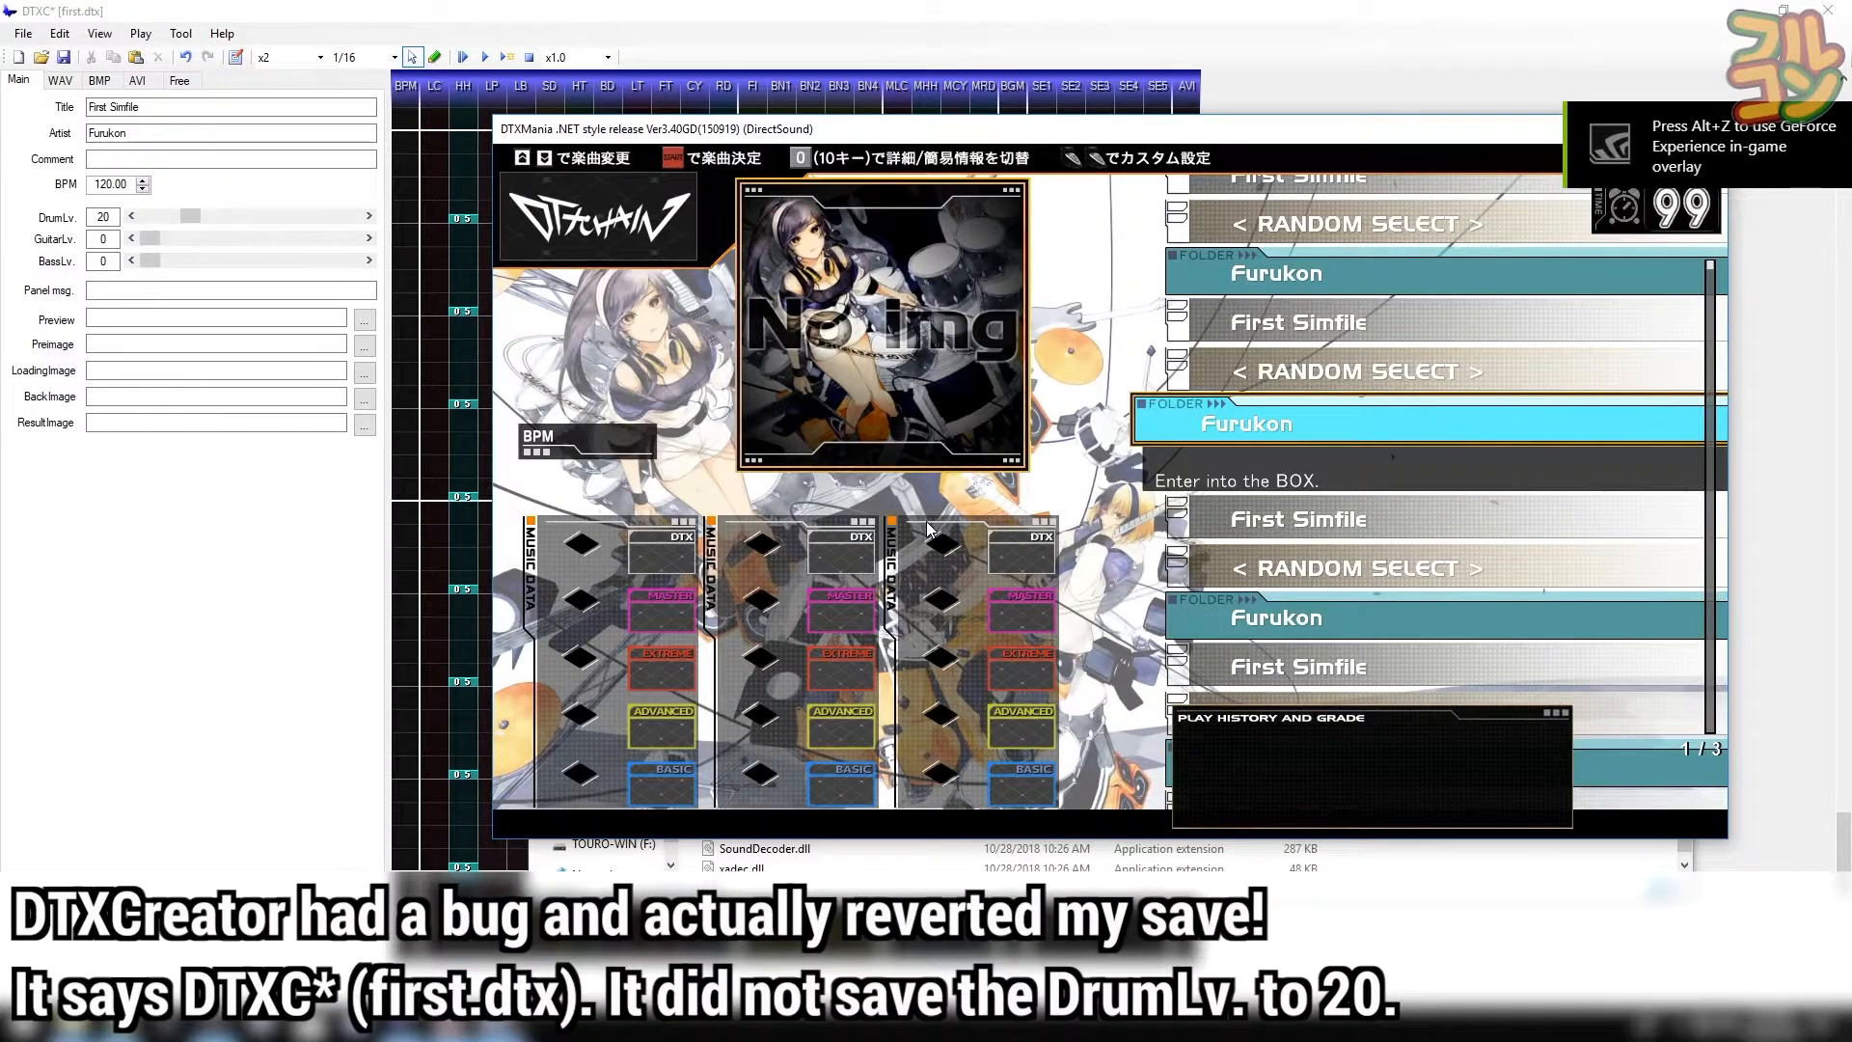
- Pick First Simfile, confirm All Auto in Quick Config, play it to SS results, and close DTXMania
{"action": "left_click_drag", "start_coordinate": [1072, 135], "coordinate": [1020, 193]}
{"action": "key", "text": "Down"}
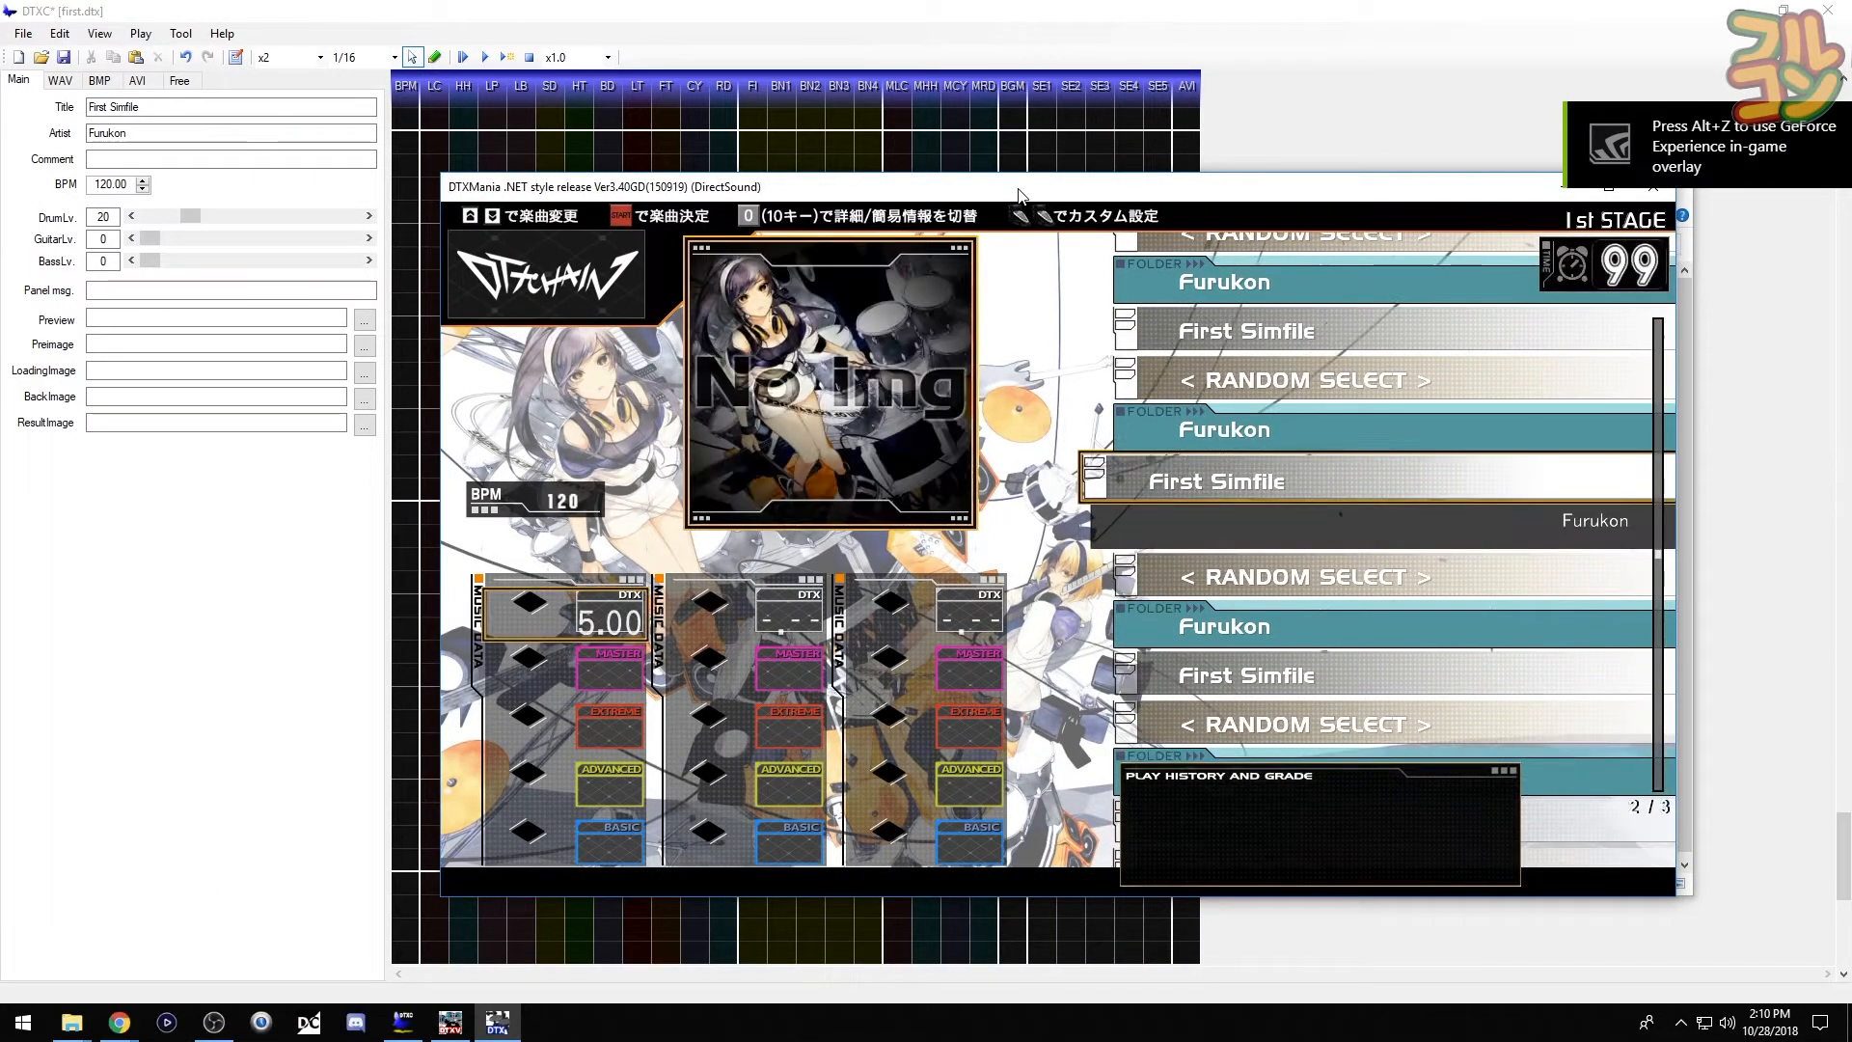
{"action": "key", "text": "space"}
{"action": "key", "text": "space"}
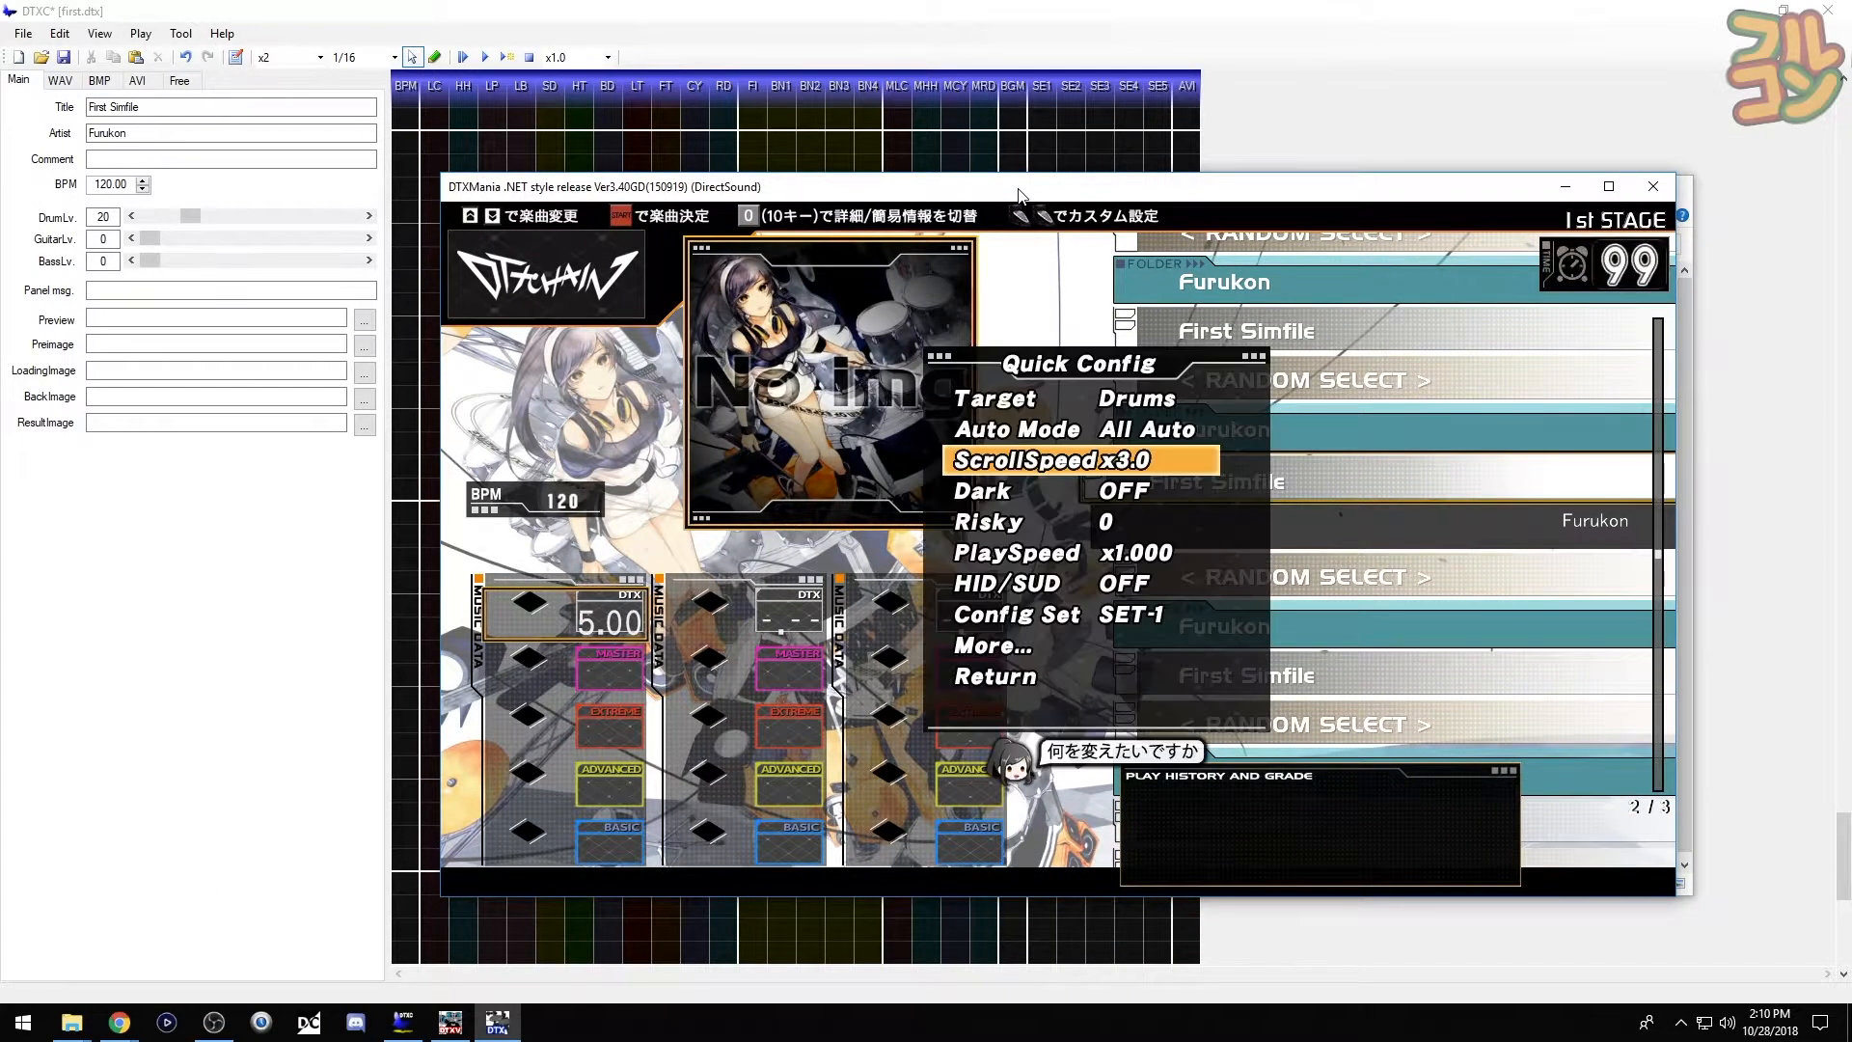
{"action": "key", "text": "Up"}
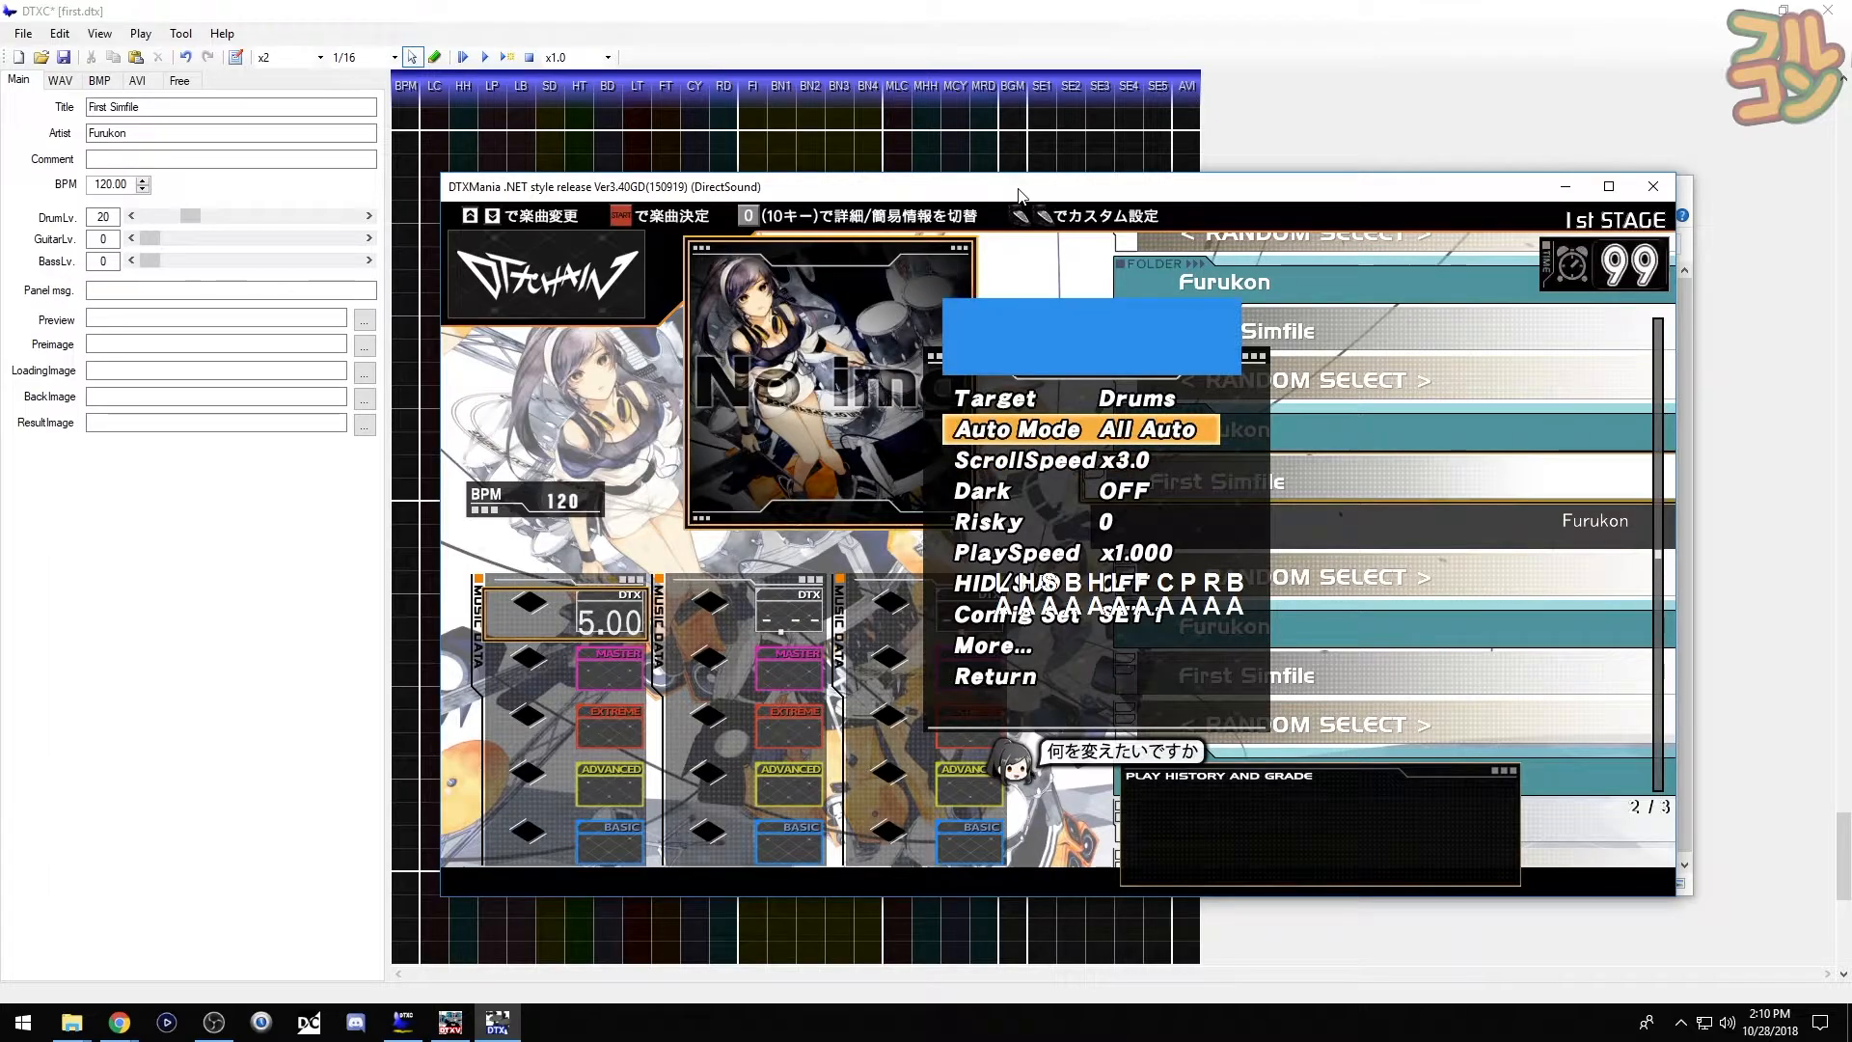
{"action": "key", "text": "Escape"}
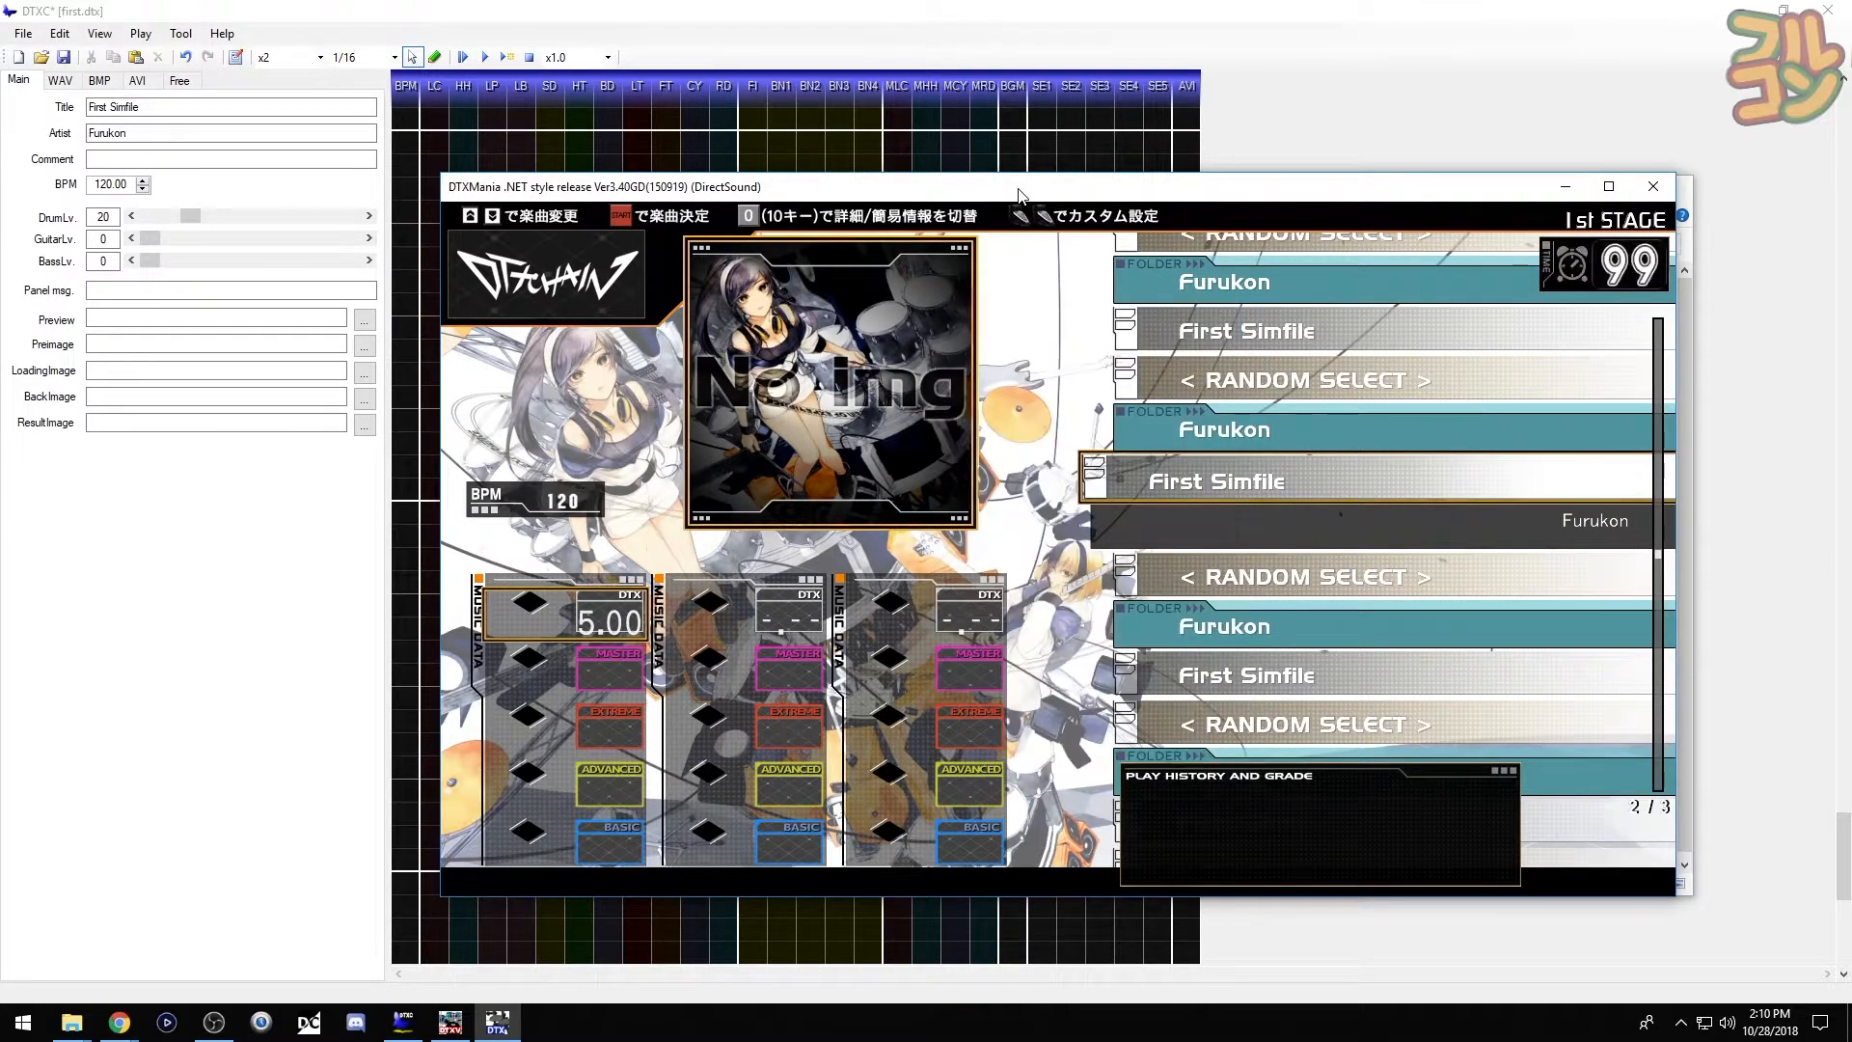
{"action": "key", "text": "Return"}
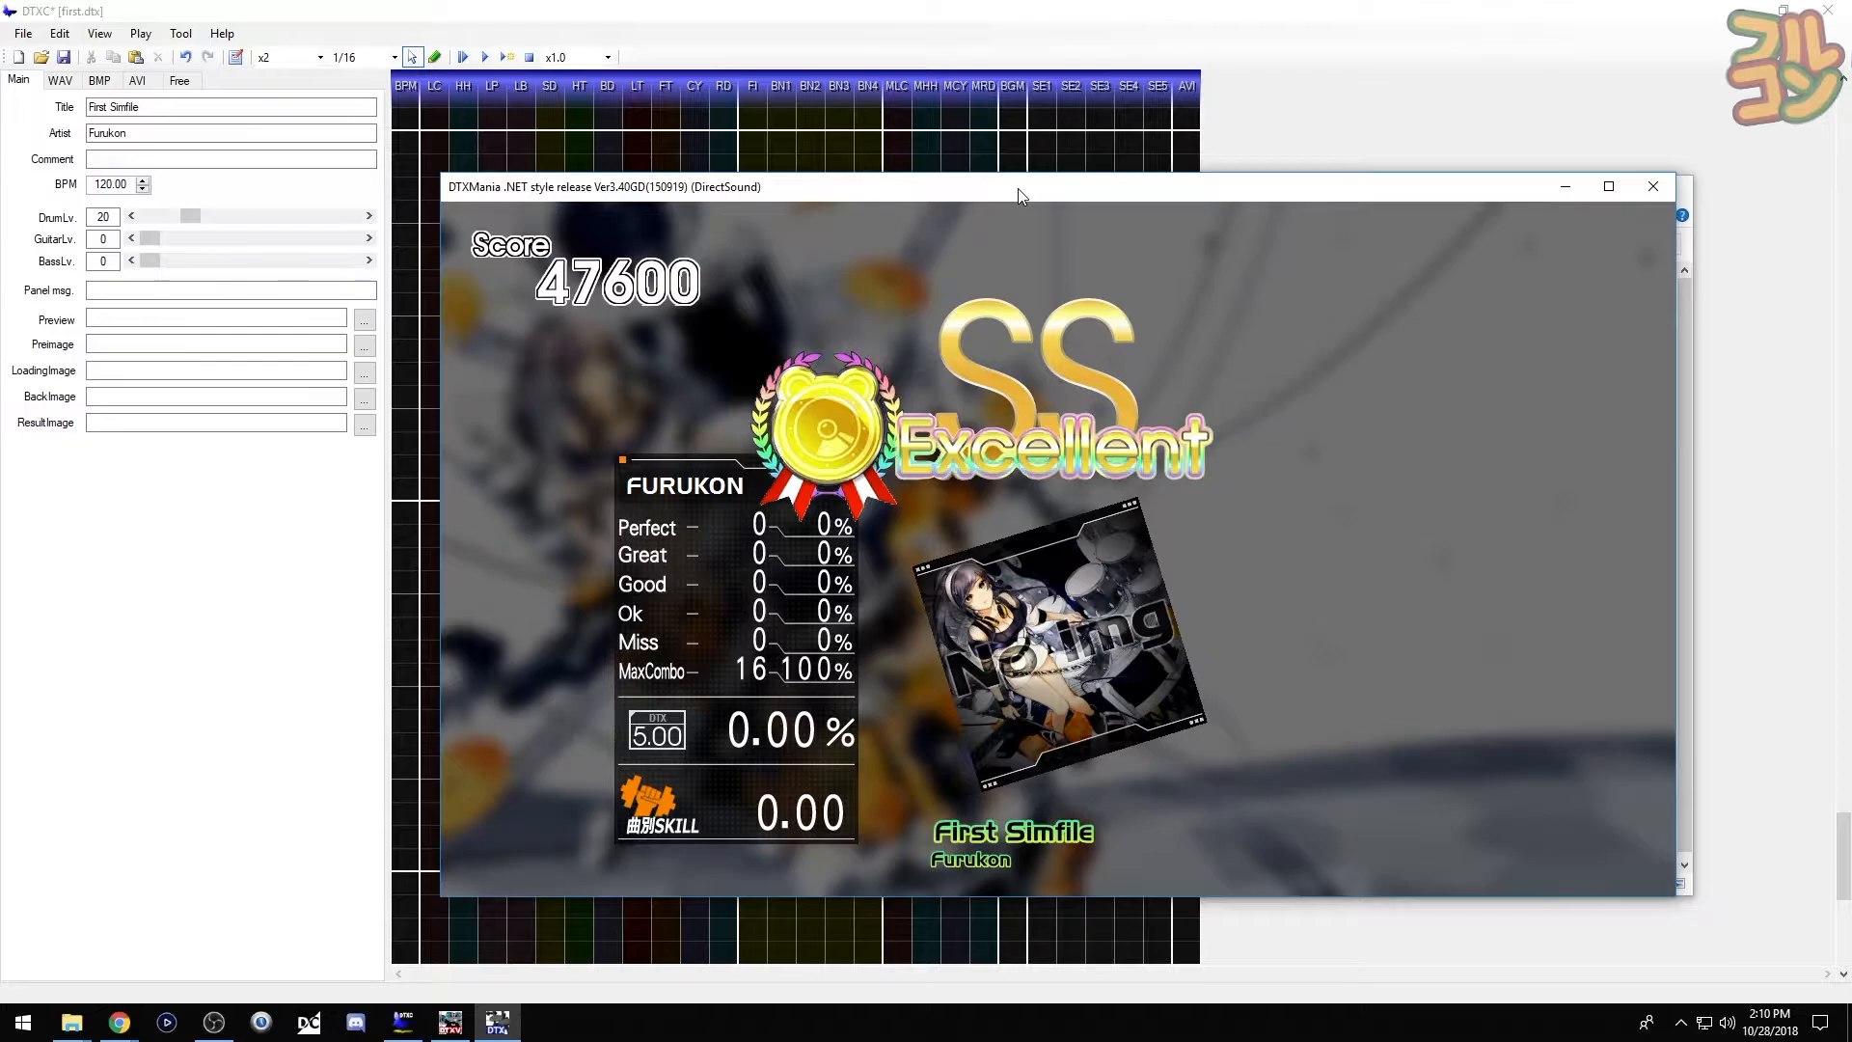
{"action": "left_click", "coordinate": [1659, 187]}
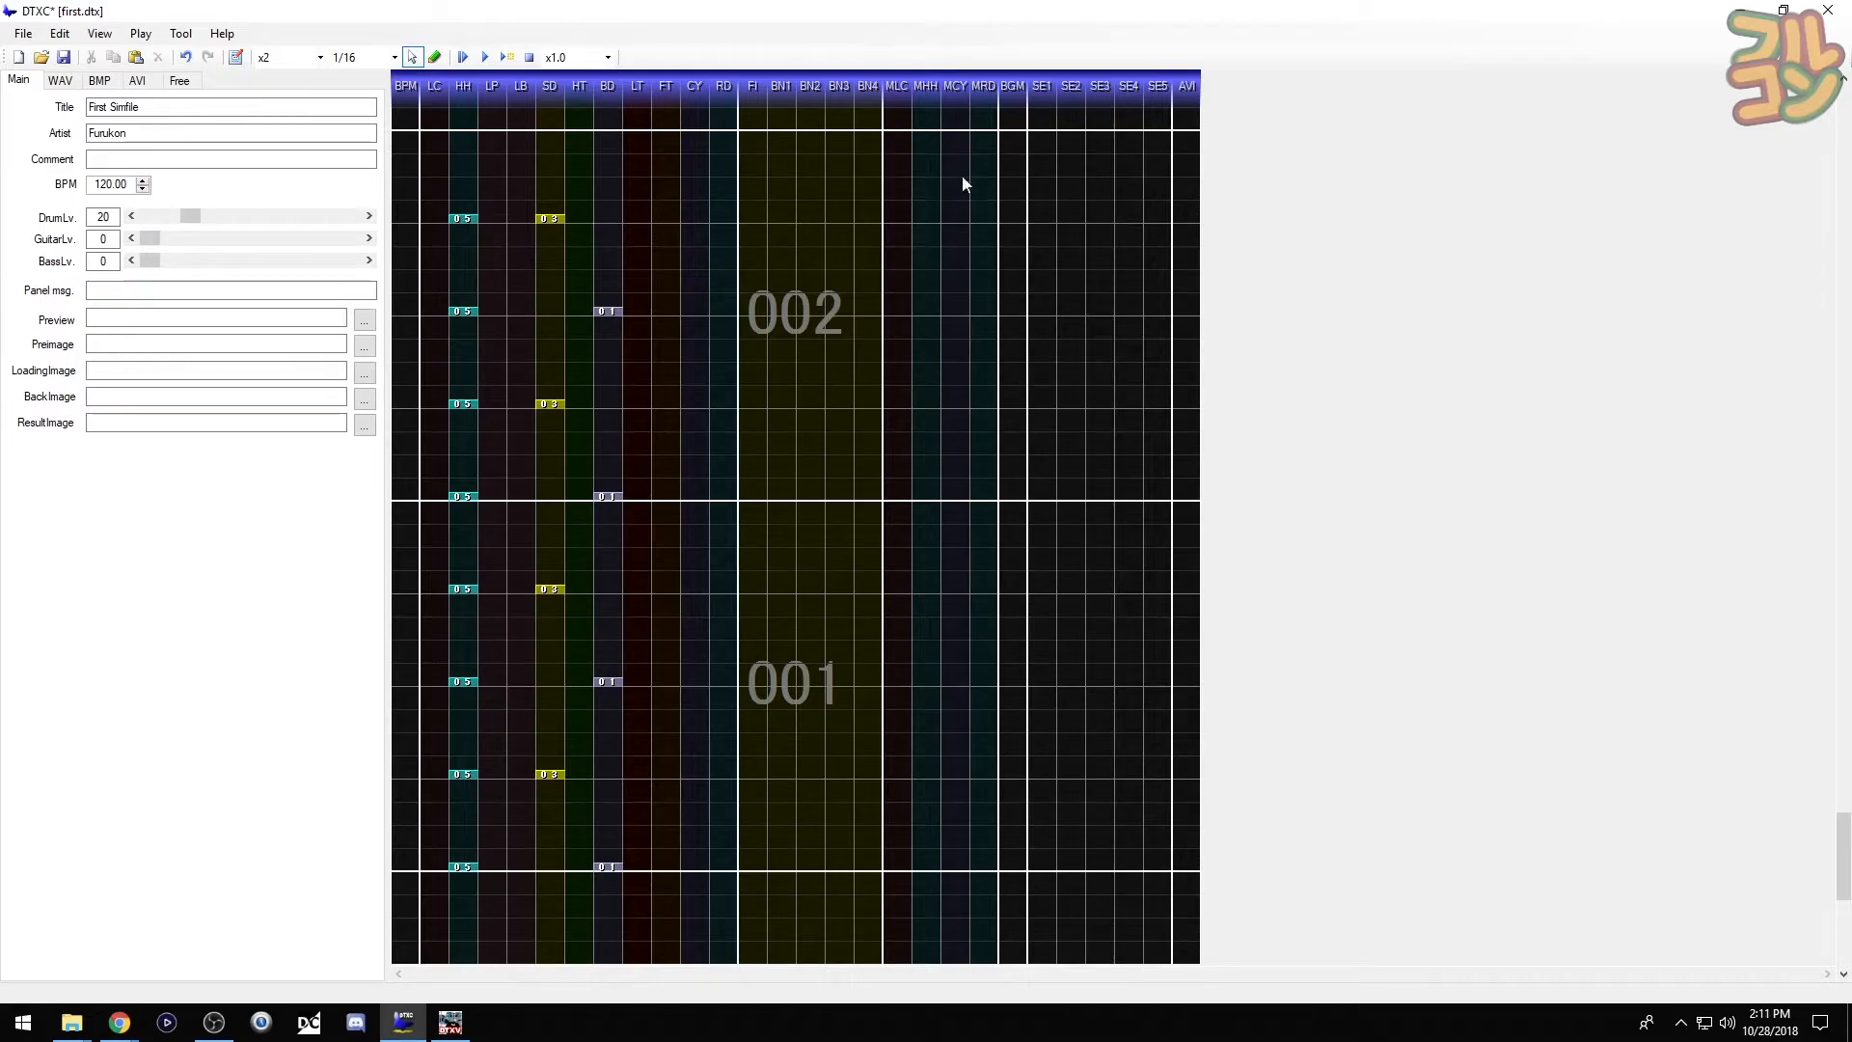
- Copy the Template folder from DTXCreator FSP
{"action": "mouse_move", "coordinate": [81, 1013]}
{"action": "left_click", "coordinate": [293, 937]}
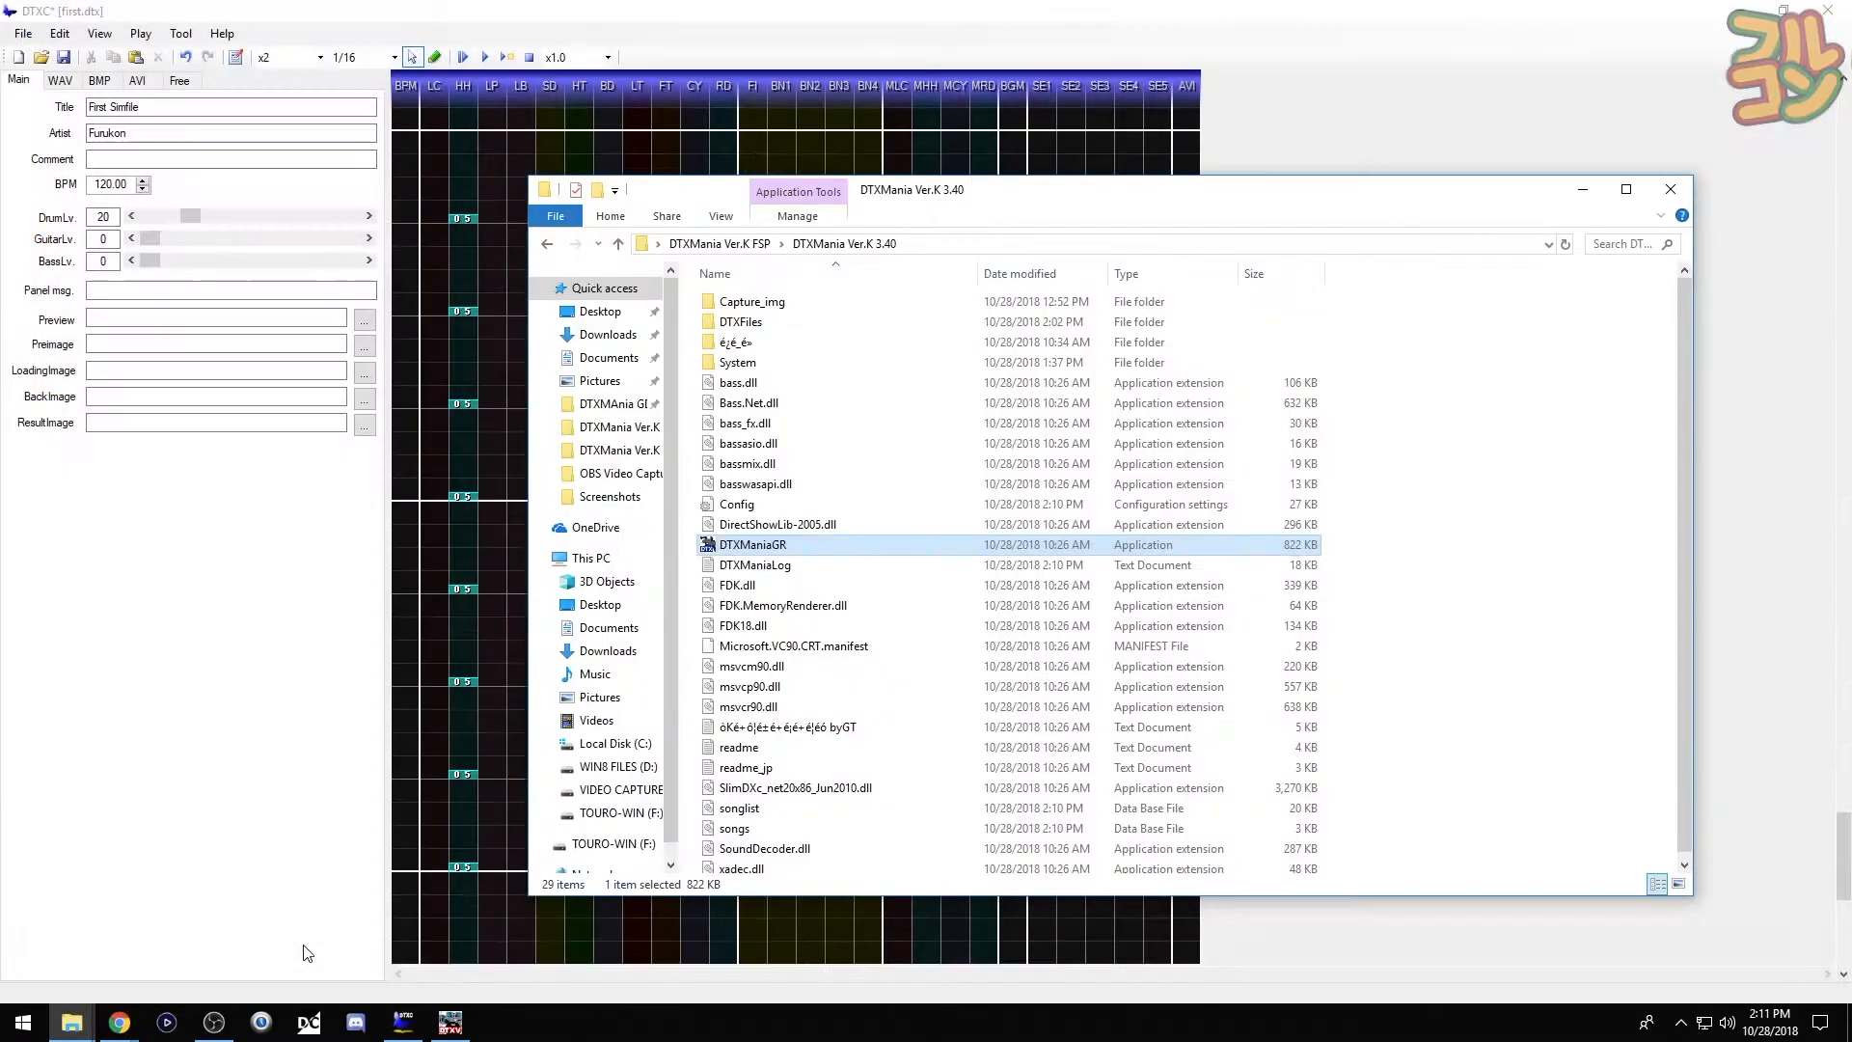
{"action": "left_click", "coordinate": [723, 244]}
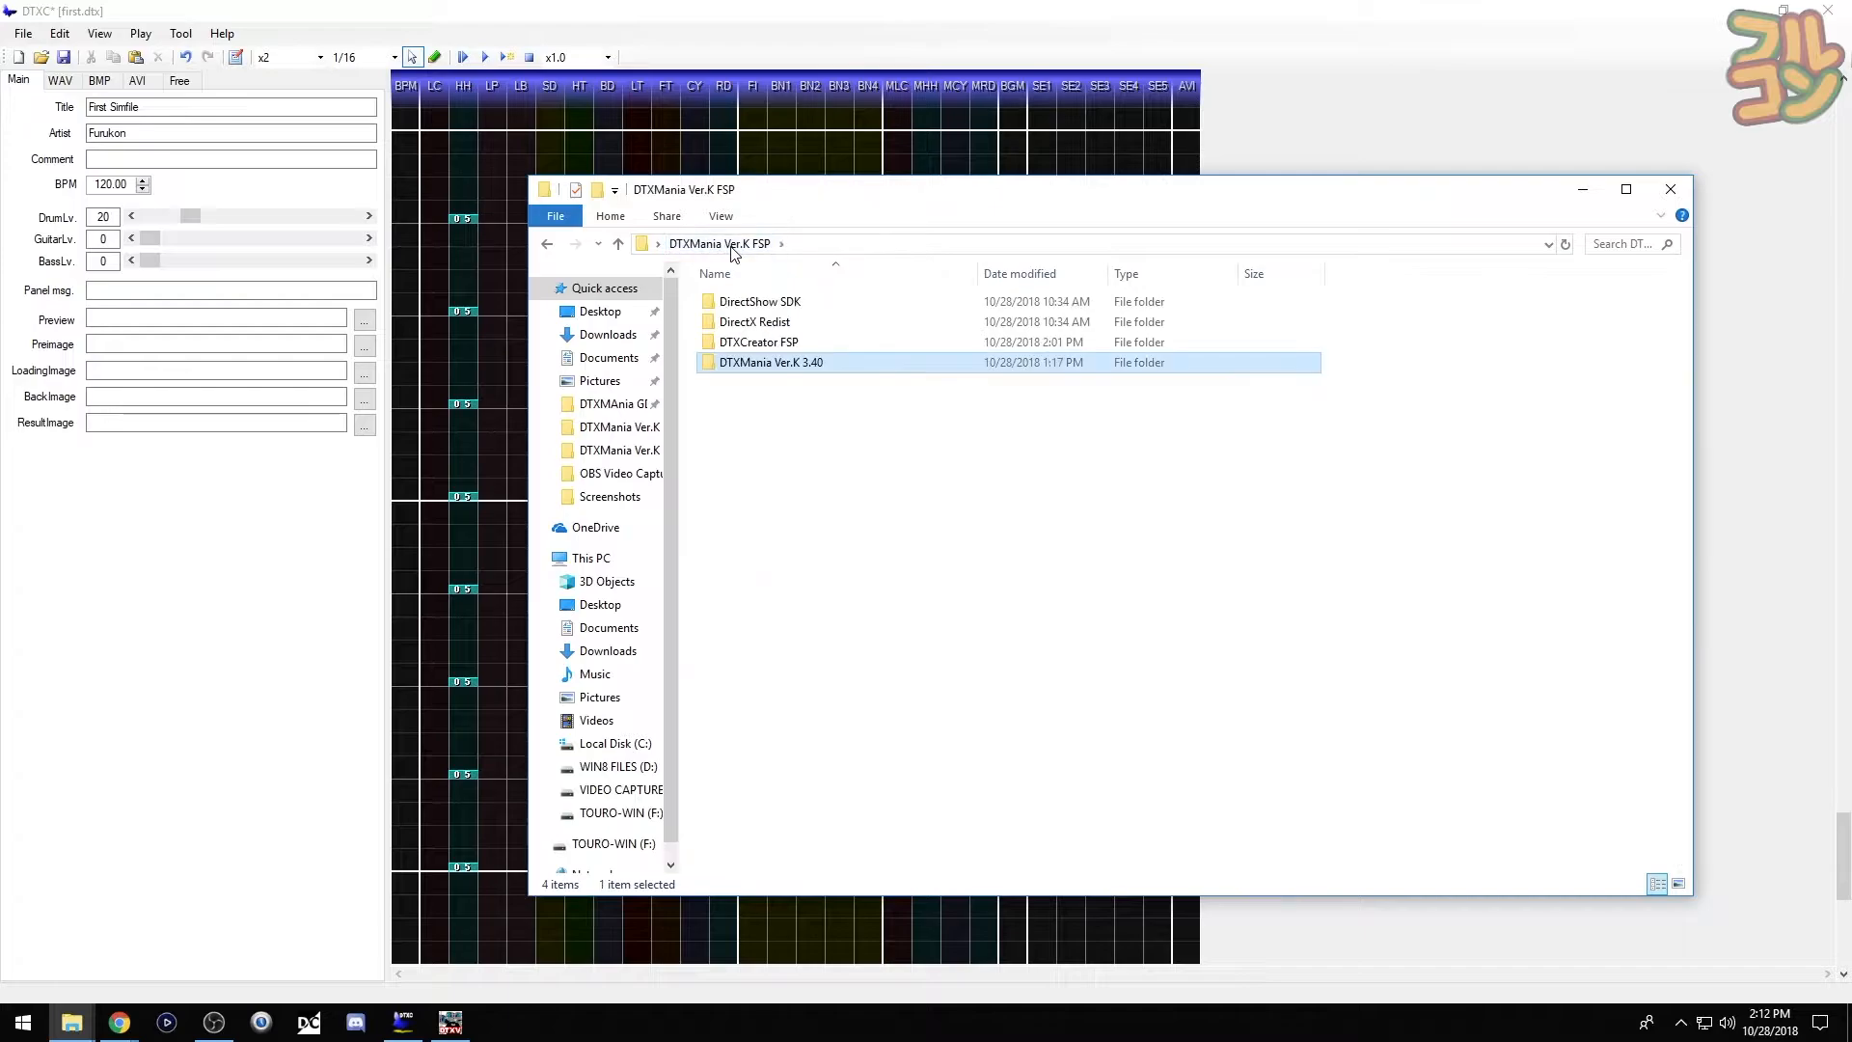
{"action": "double_click", "coordinate": [714, 343]}
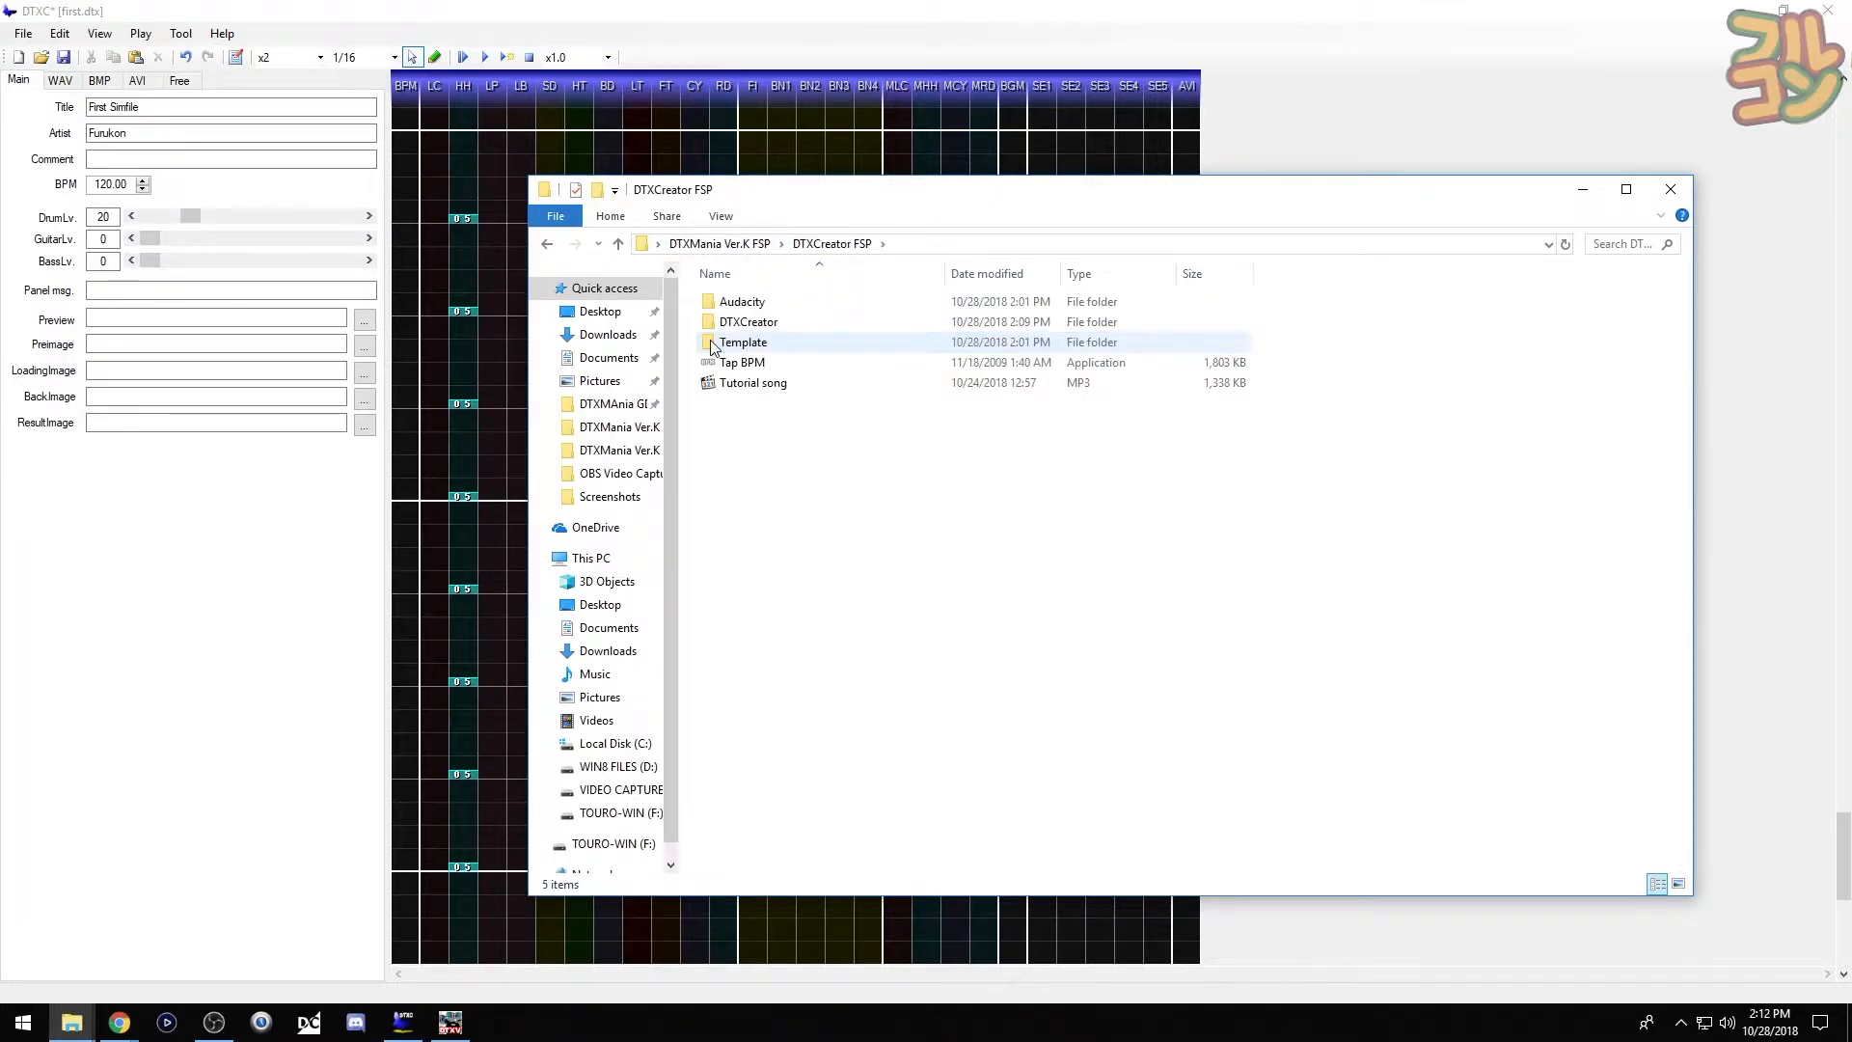
{"action": "left_click", "coordinate": [714, 345]}
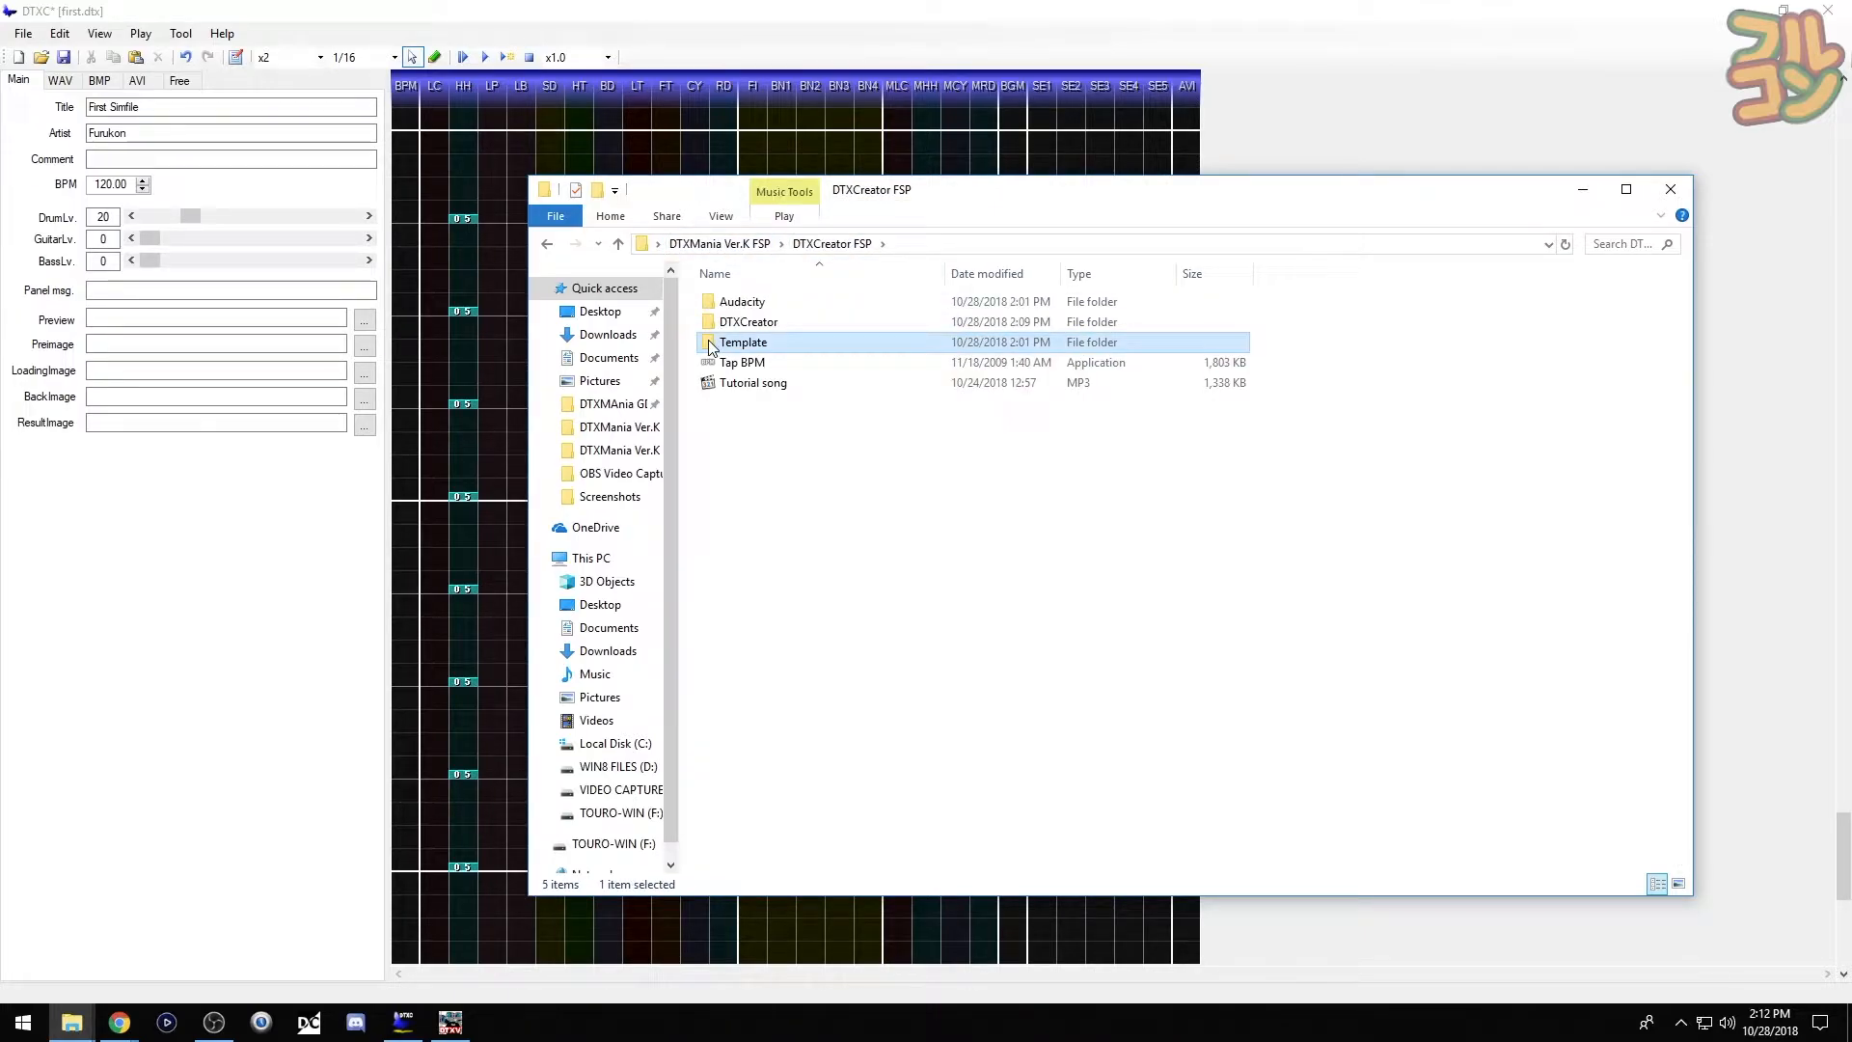
{"action": "right_click", "coordinate": [710, 340]}
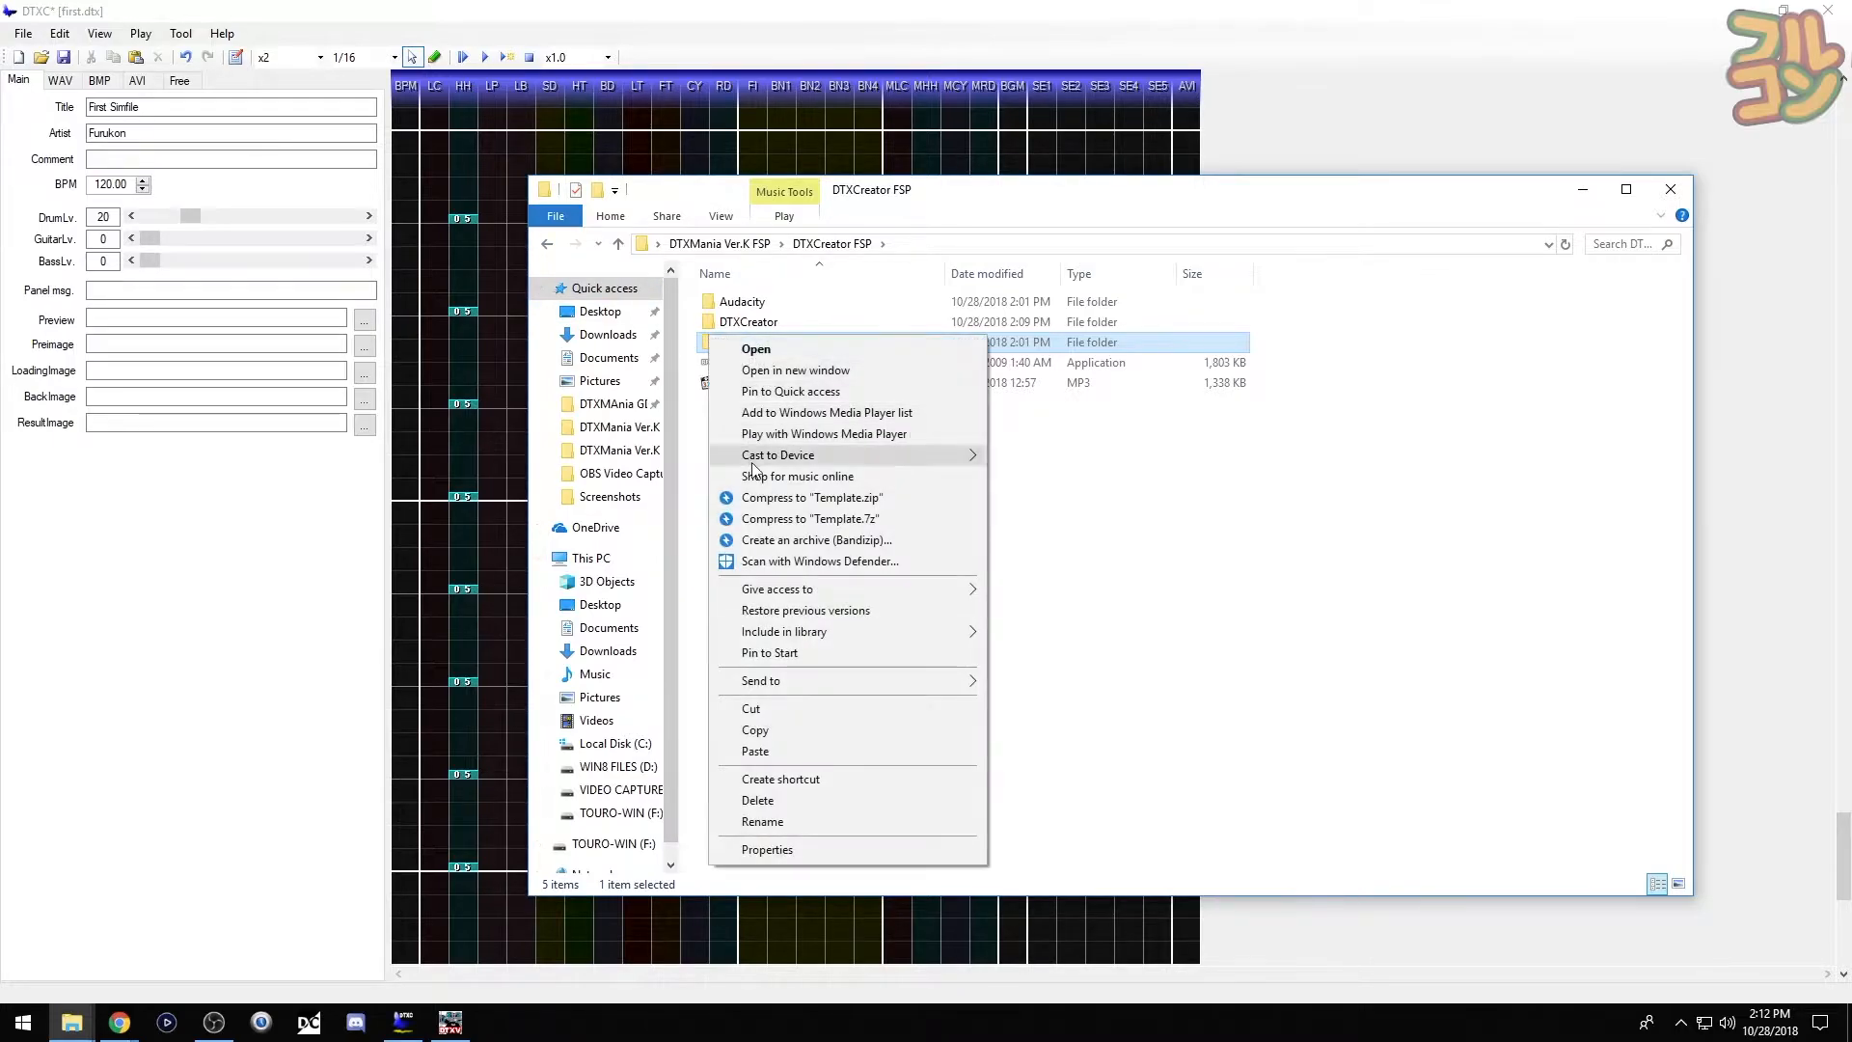
{"action": "left_click", "coordinate": [755, 730]}
- Paste the Template folder into DTXFiles and rename it 'Tutorial Song'
{"action": "left_click", "coordinate": [547, 244]}
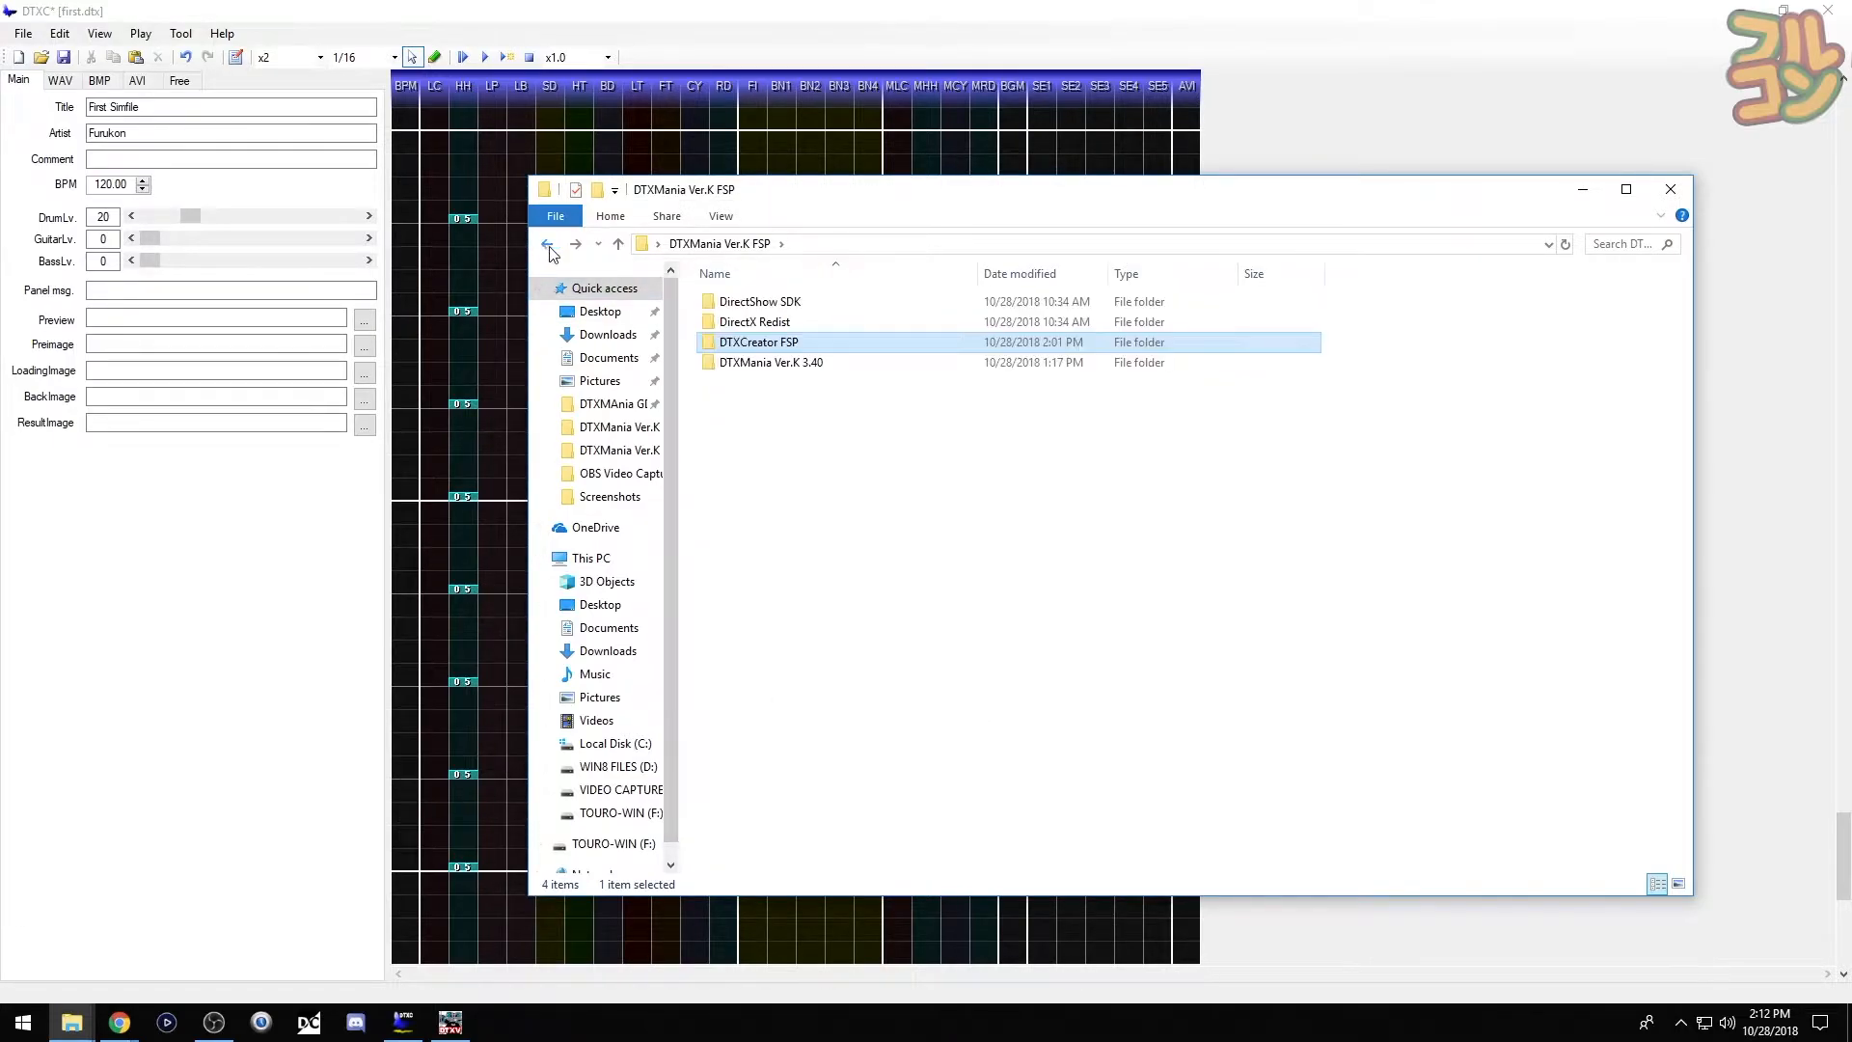
{"action": "double_click", "coordinate": [752, 363]}
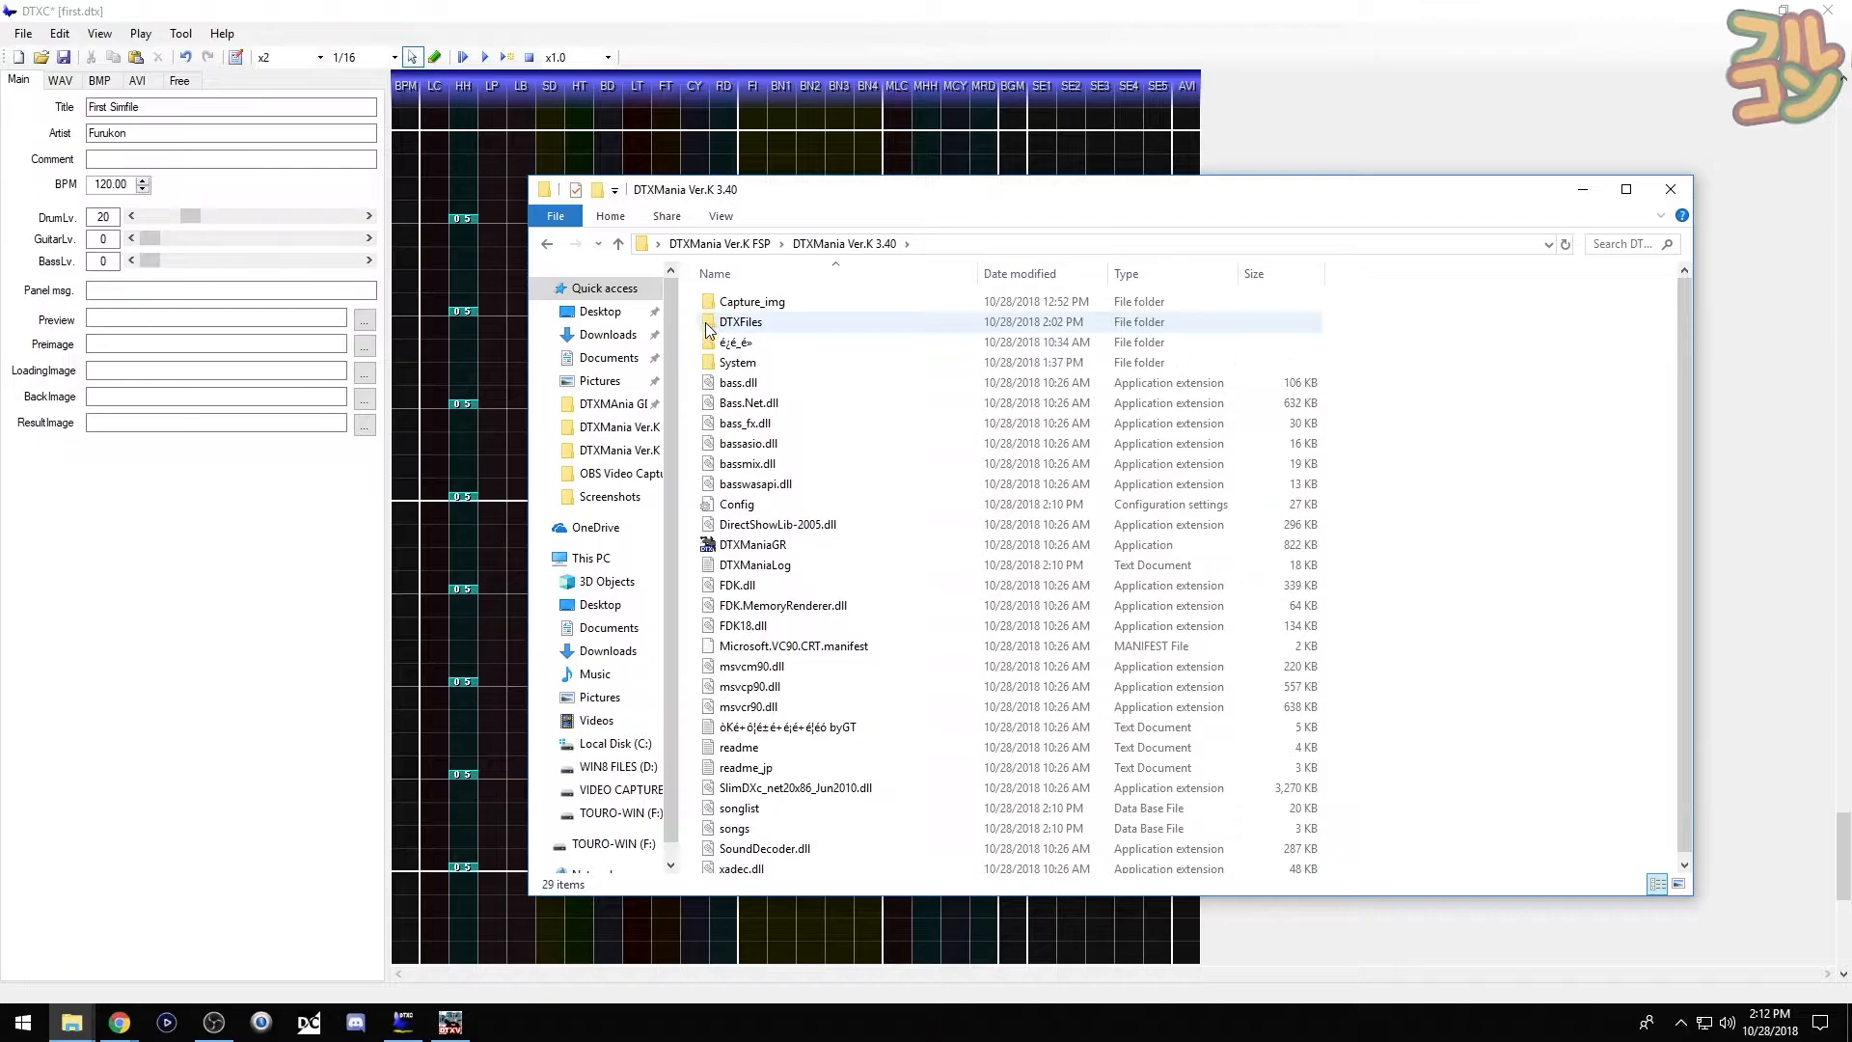
{"action": "double_click", "coordinate": [707, 326]}
{"action": "right_click", "coordinate": [711, 356]}
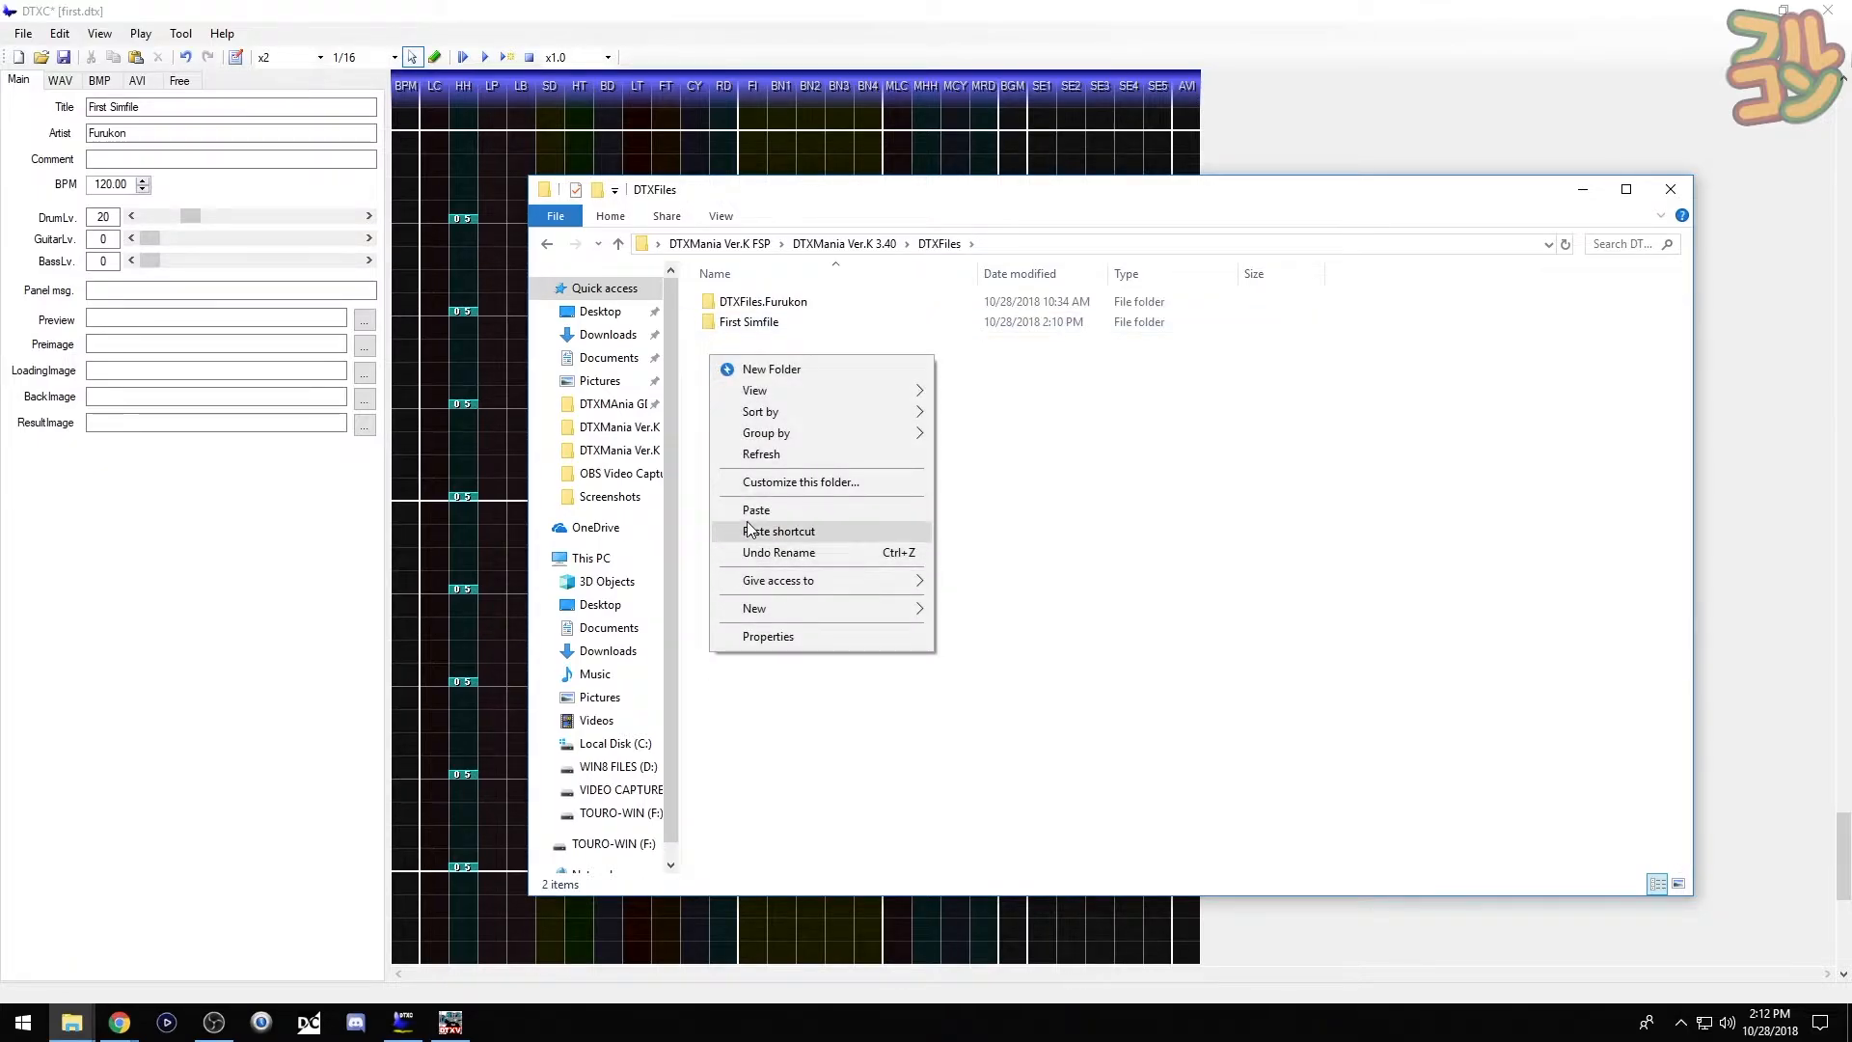
{"action": "left_click", "coordinate": [755, 510]}
{"action": "left_click", "coordinate": [772, 349]}
{"action": "type", "text": "Tutorial Song"}
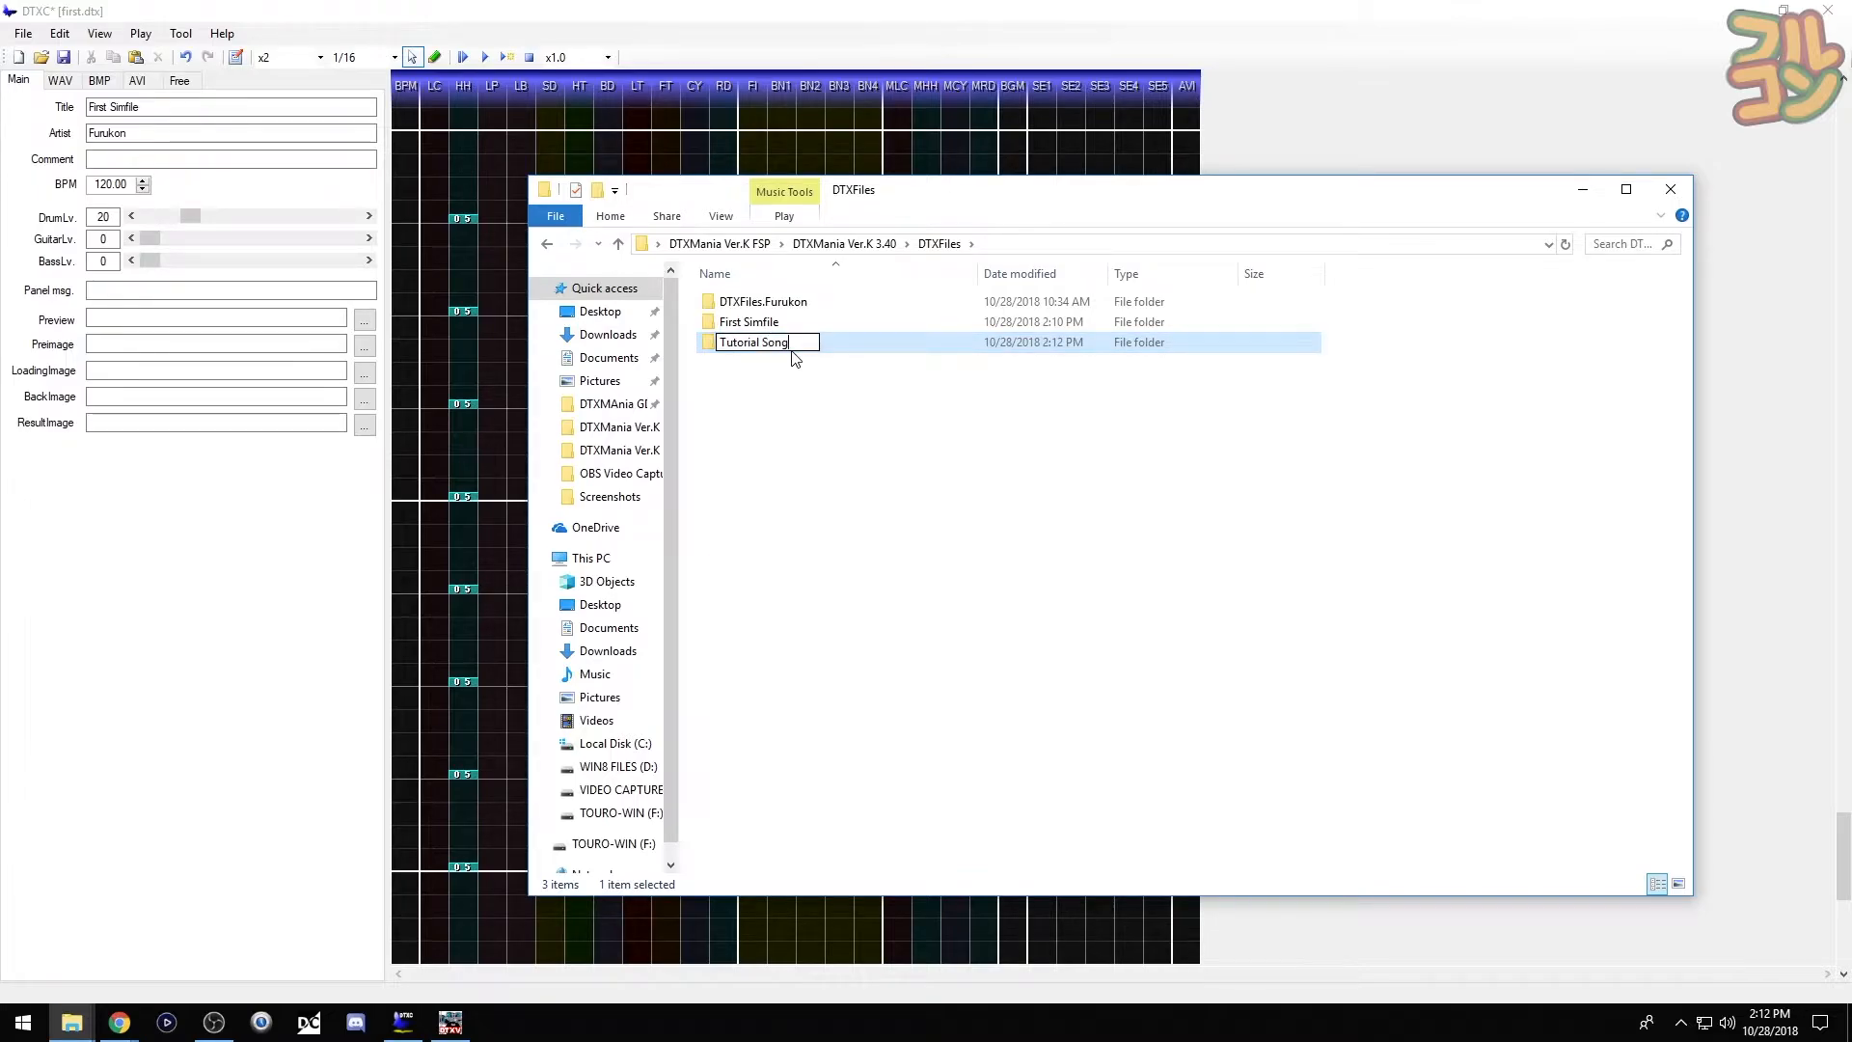
{"action": "key", "text": "Return"}
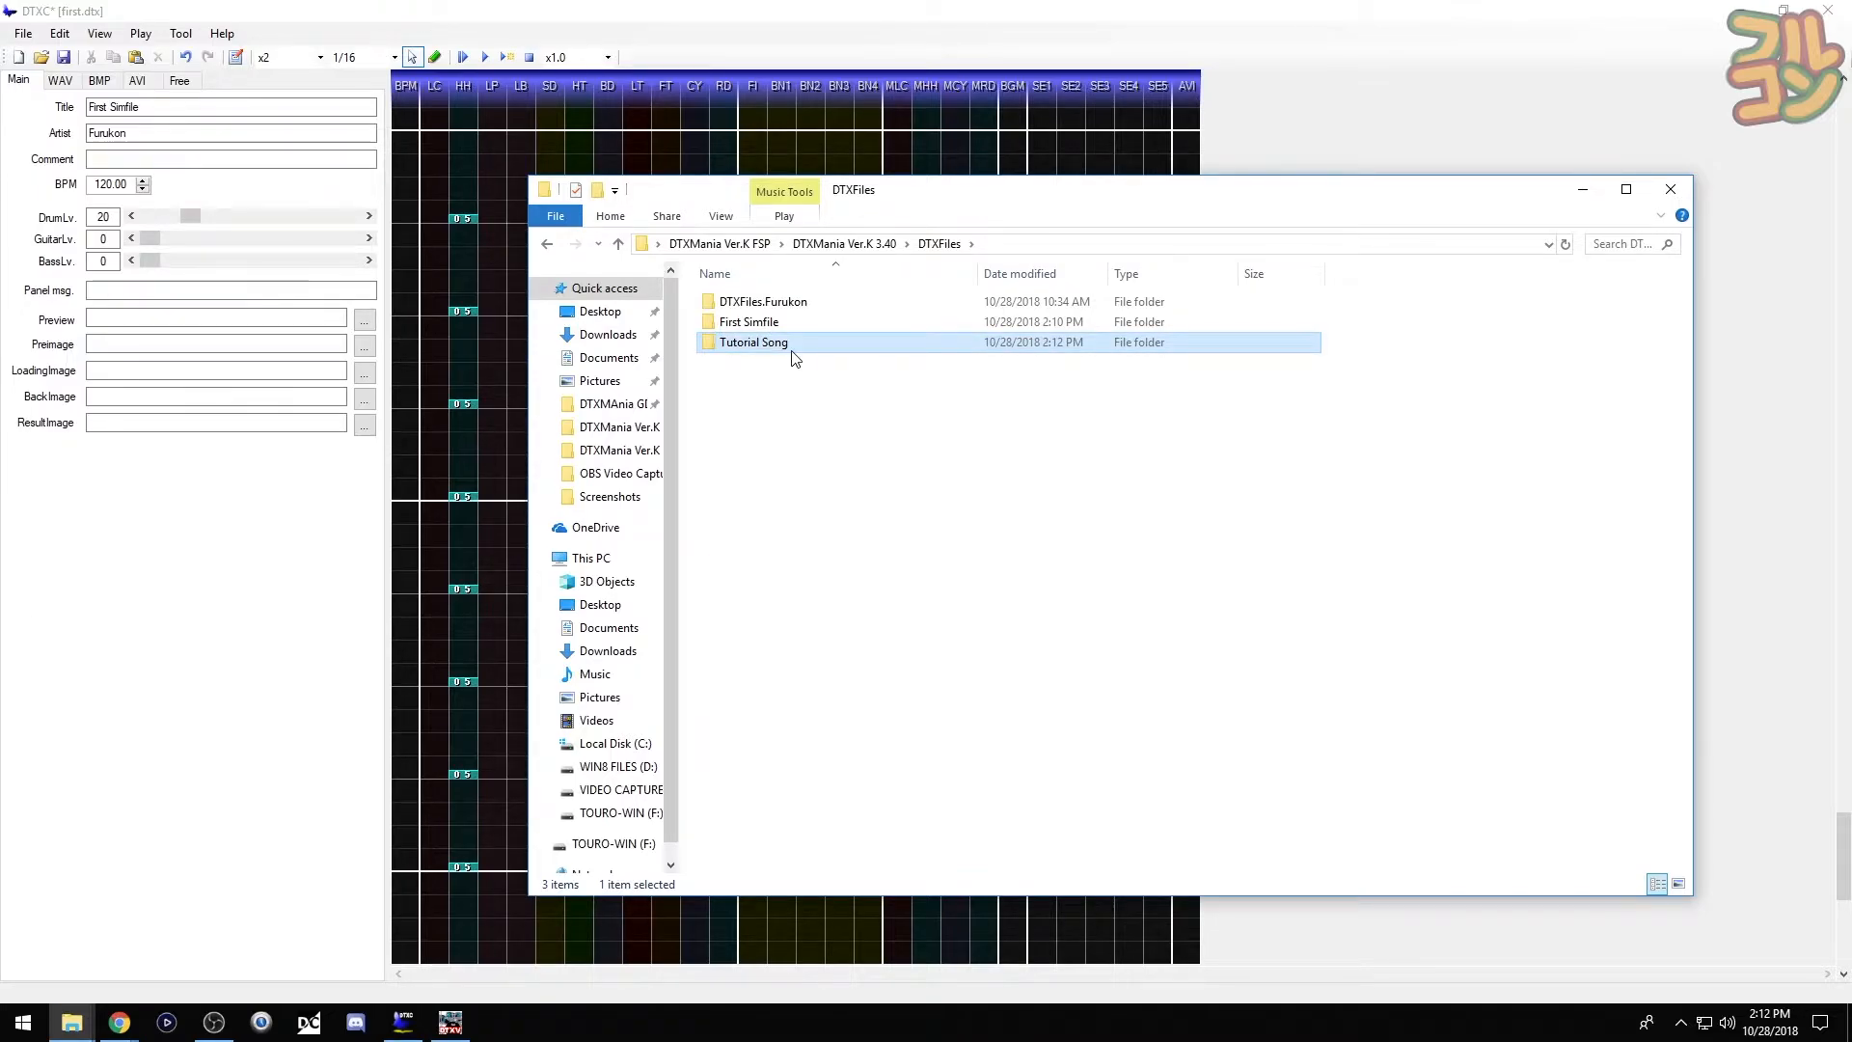
- Rename template.dtx inside Tutorial Song to tutorial song.dtx
{"action": "double_click", "coordinate": [792, 349]}
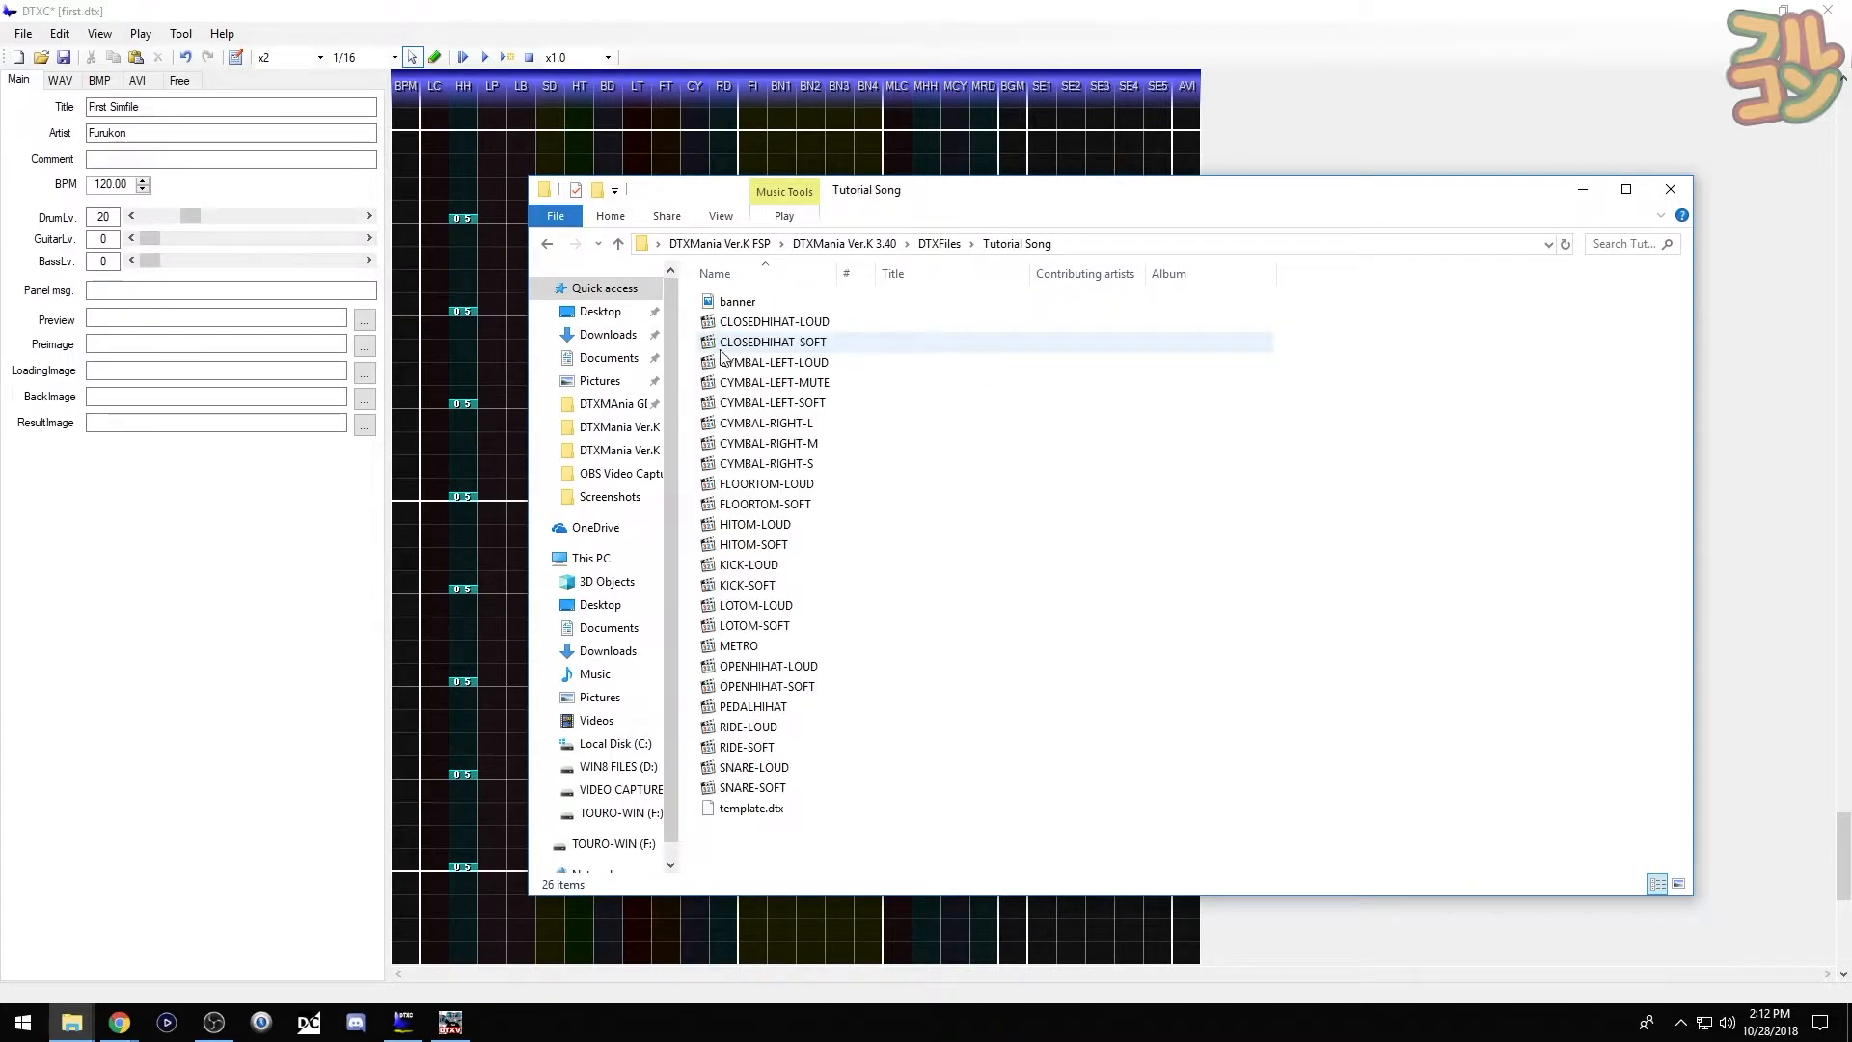
{"action": "right_click", "coordinate": [764, 816]}
{"action": "left_click", "coordinate": [984, 767]}
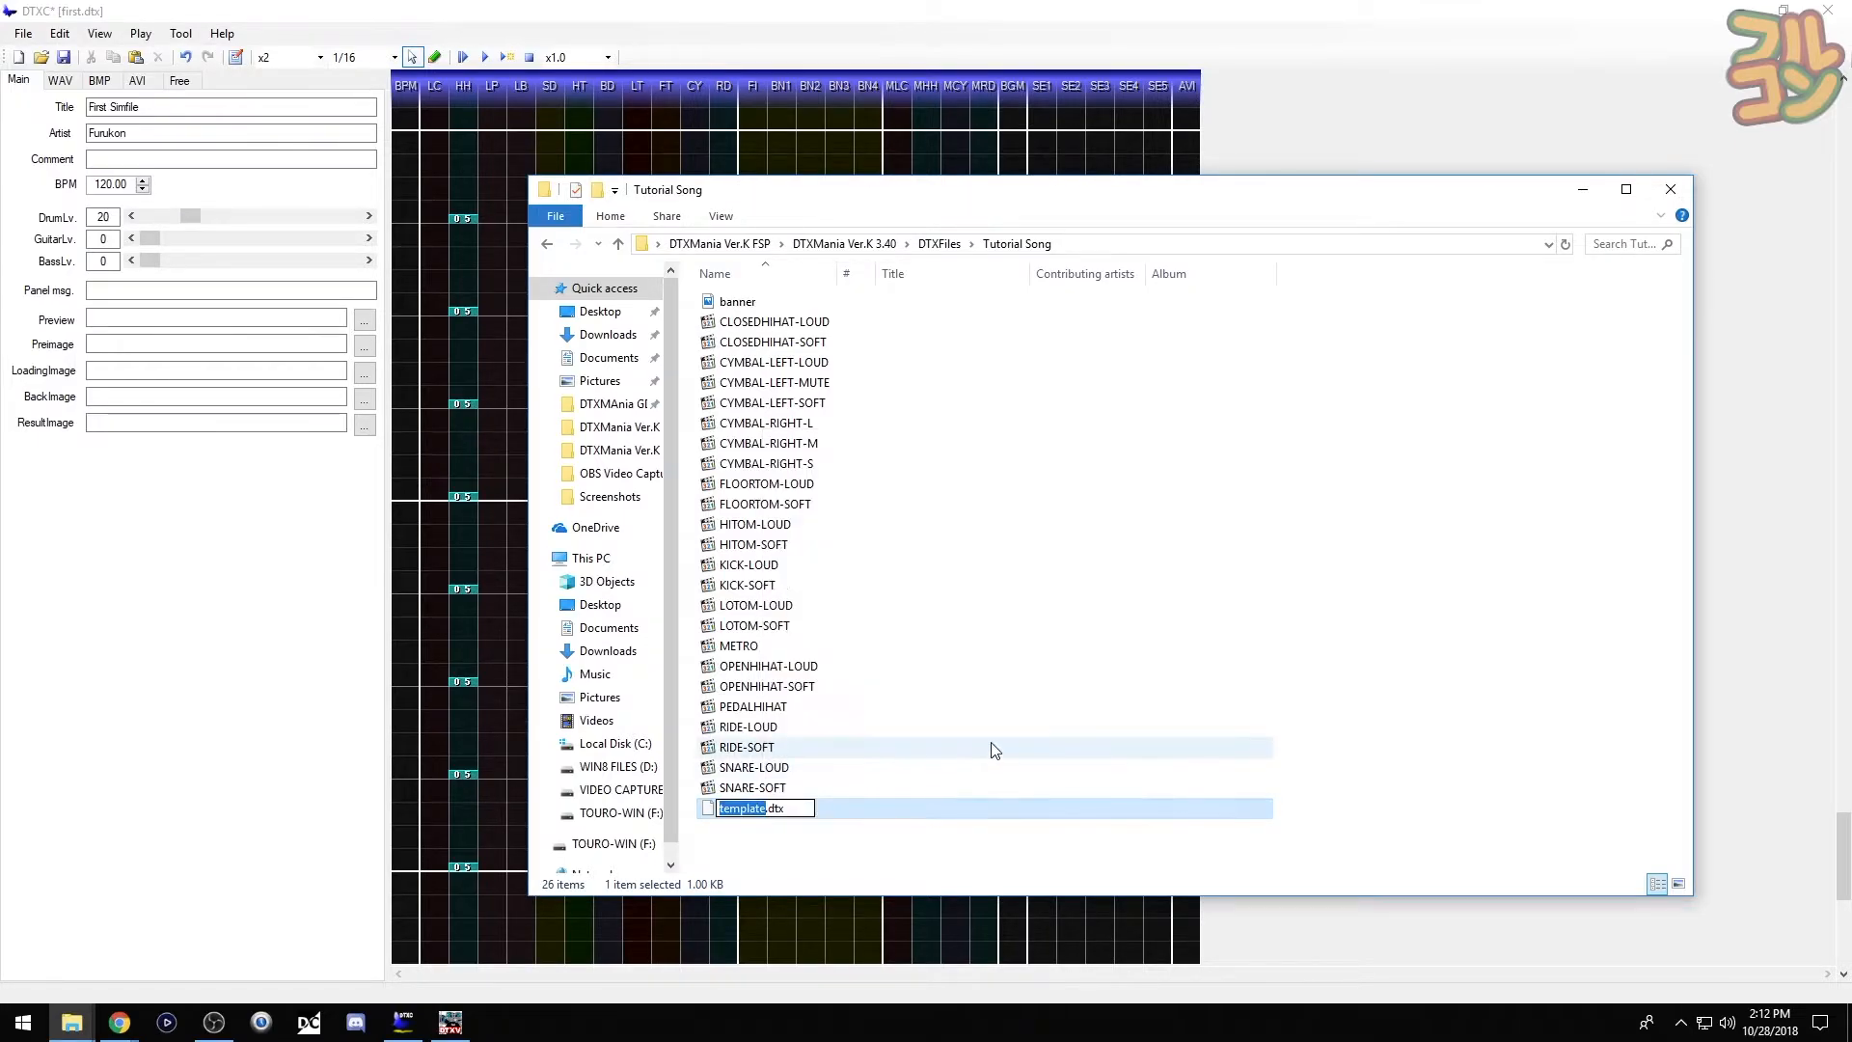
{"action": "type", "text": "tutorial song"}
{"action": "key", "text": "Return"}
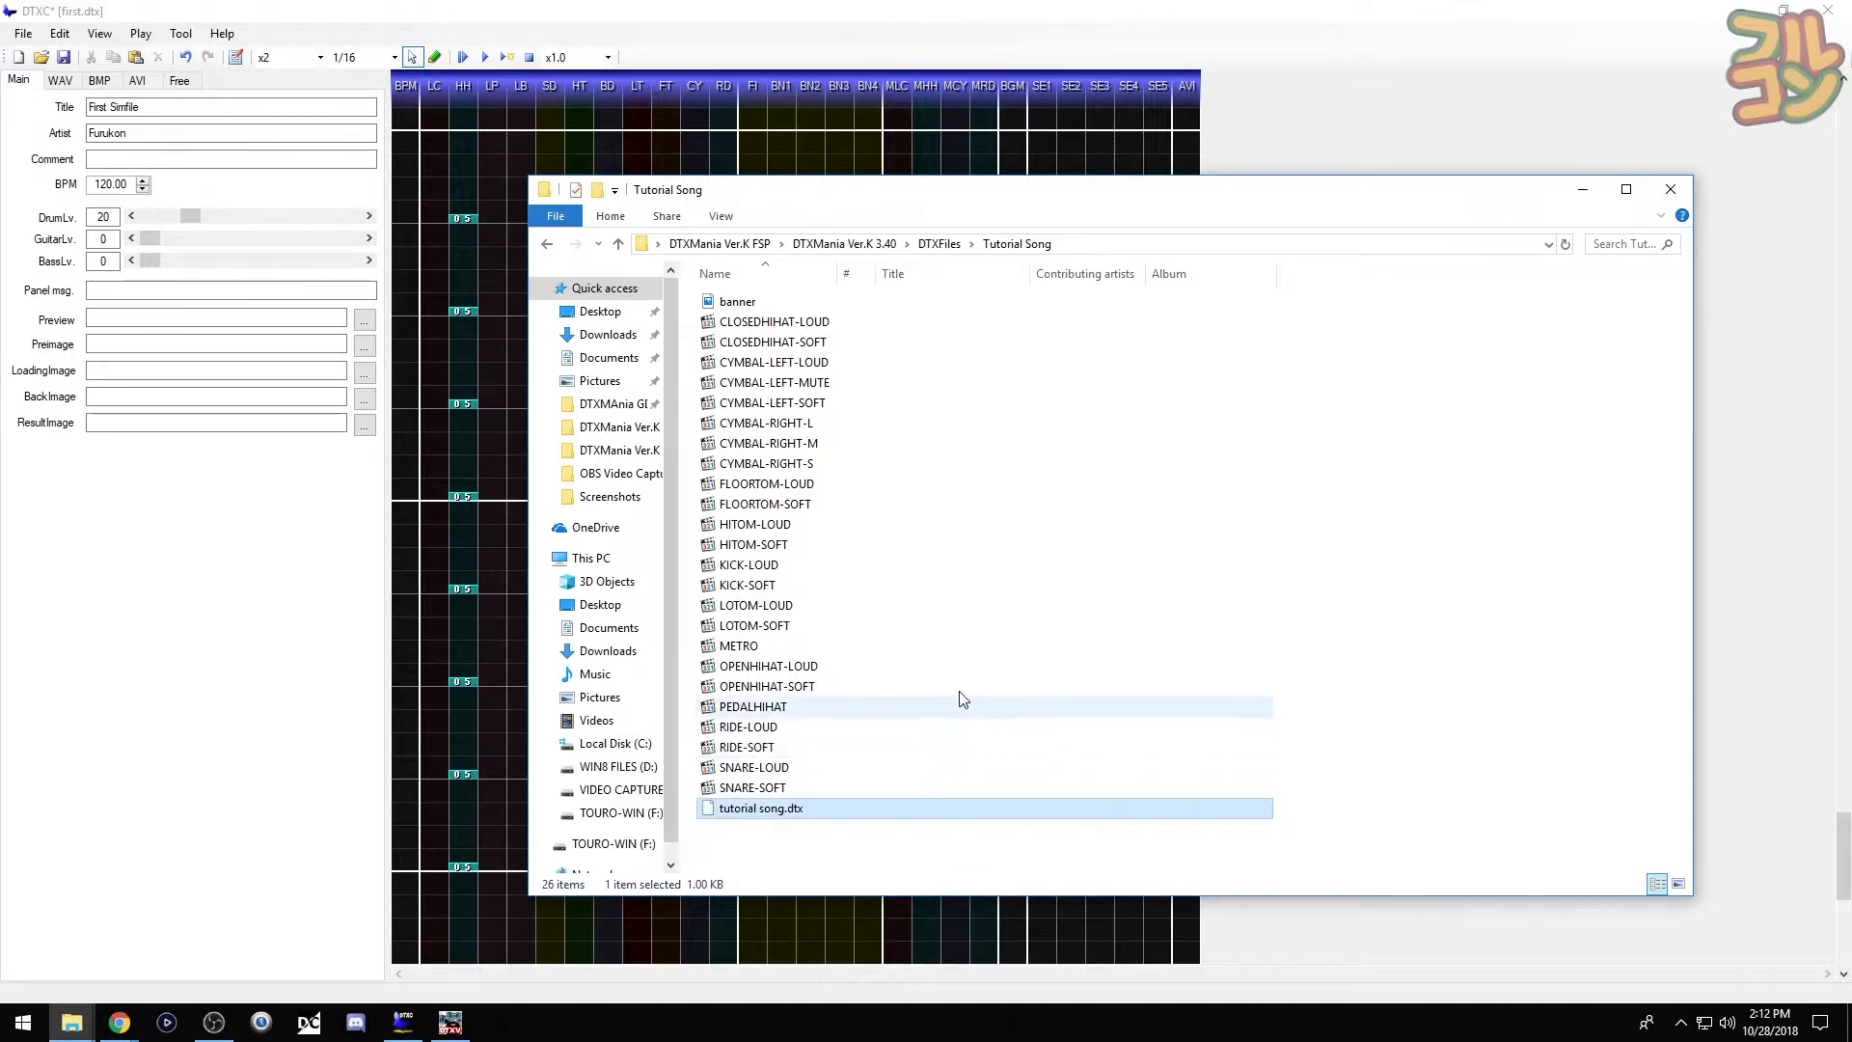
- Open tutorial song.dtx from DTXFiles/Tutorial Song in DTXCreator
{"action": "left_click", "coordinate": [260, 554]}
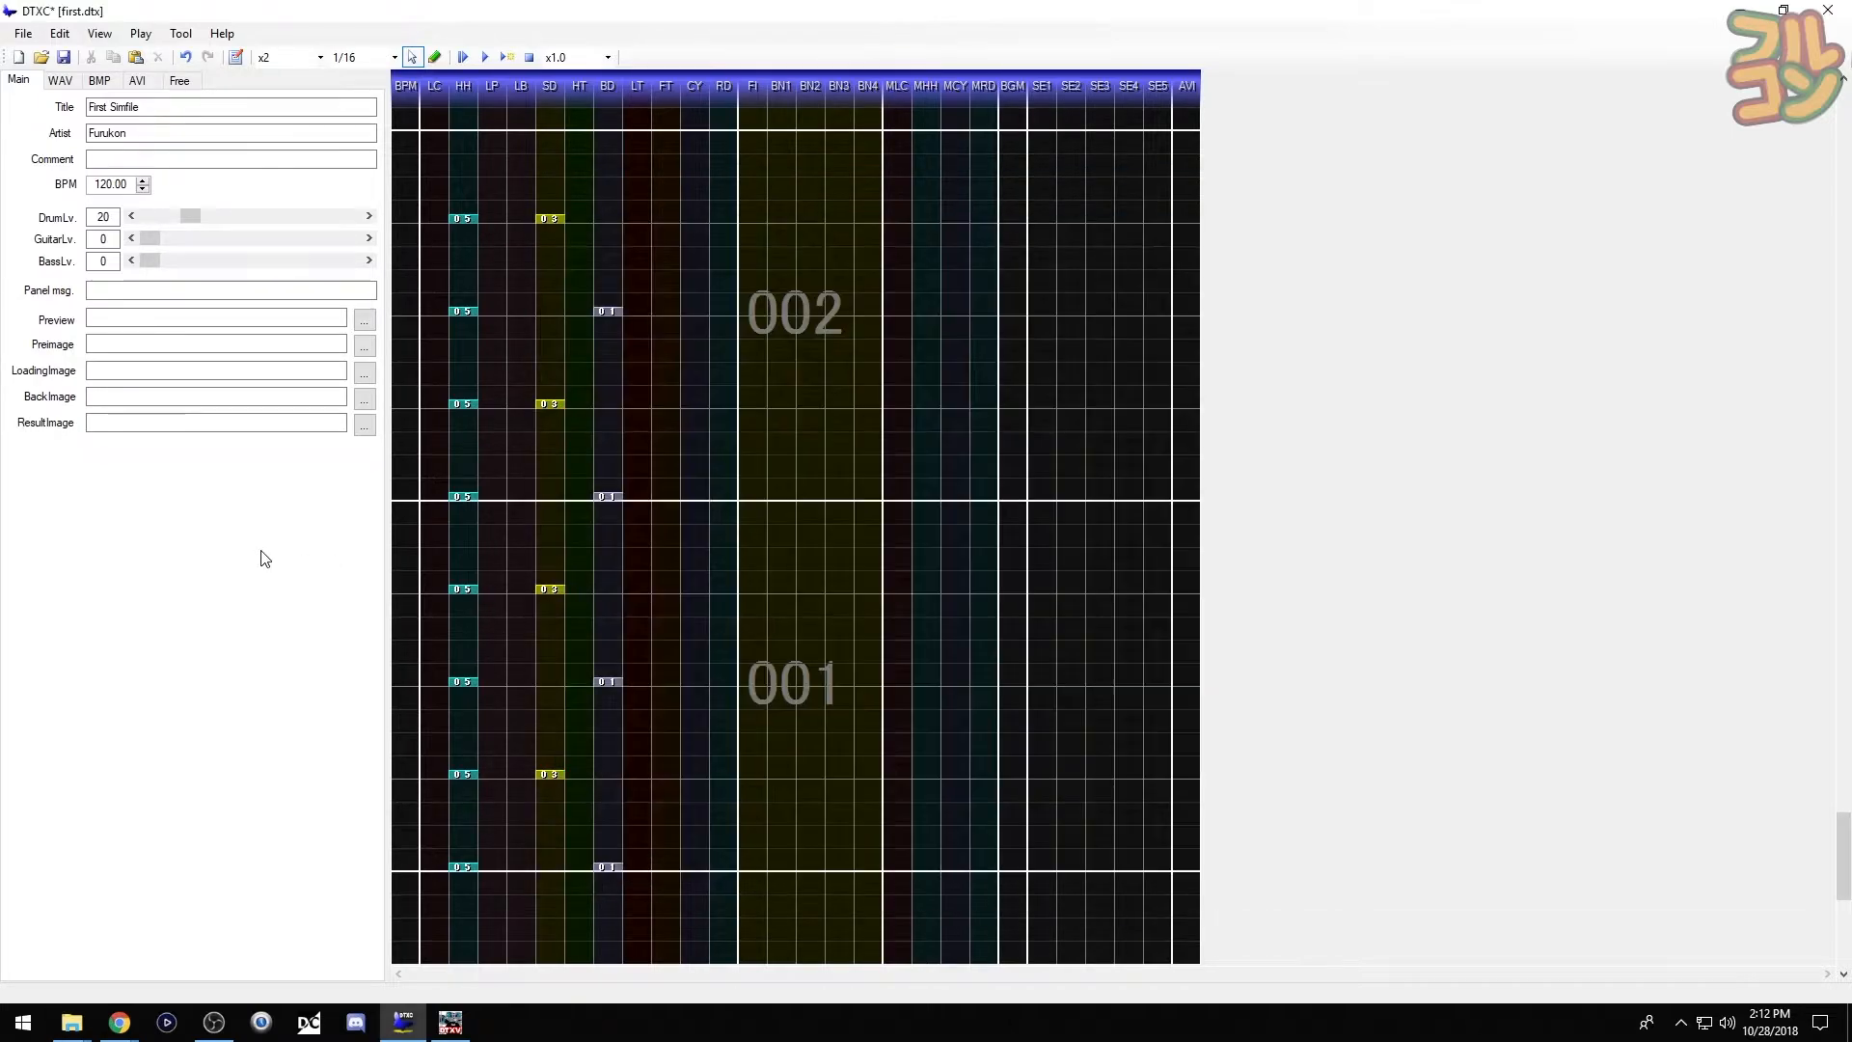
{"action": "left_click", "coordinate": [22, 35]}
{"action": "left_click", "coordinate": [39, 75]}
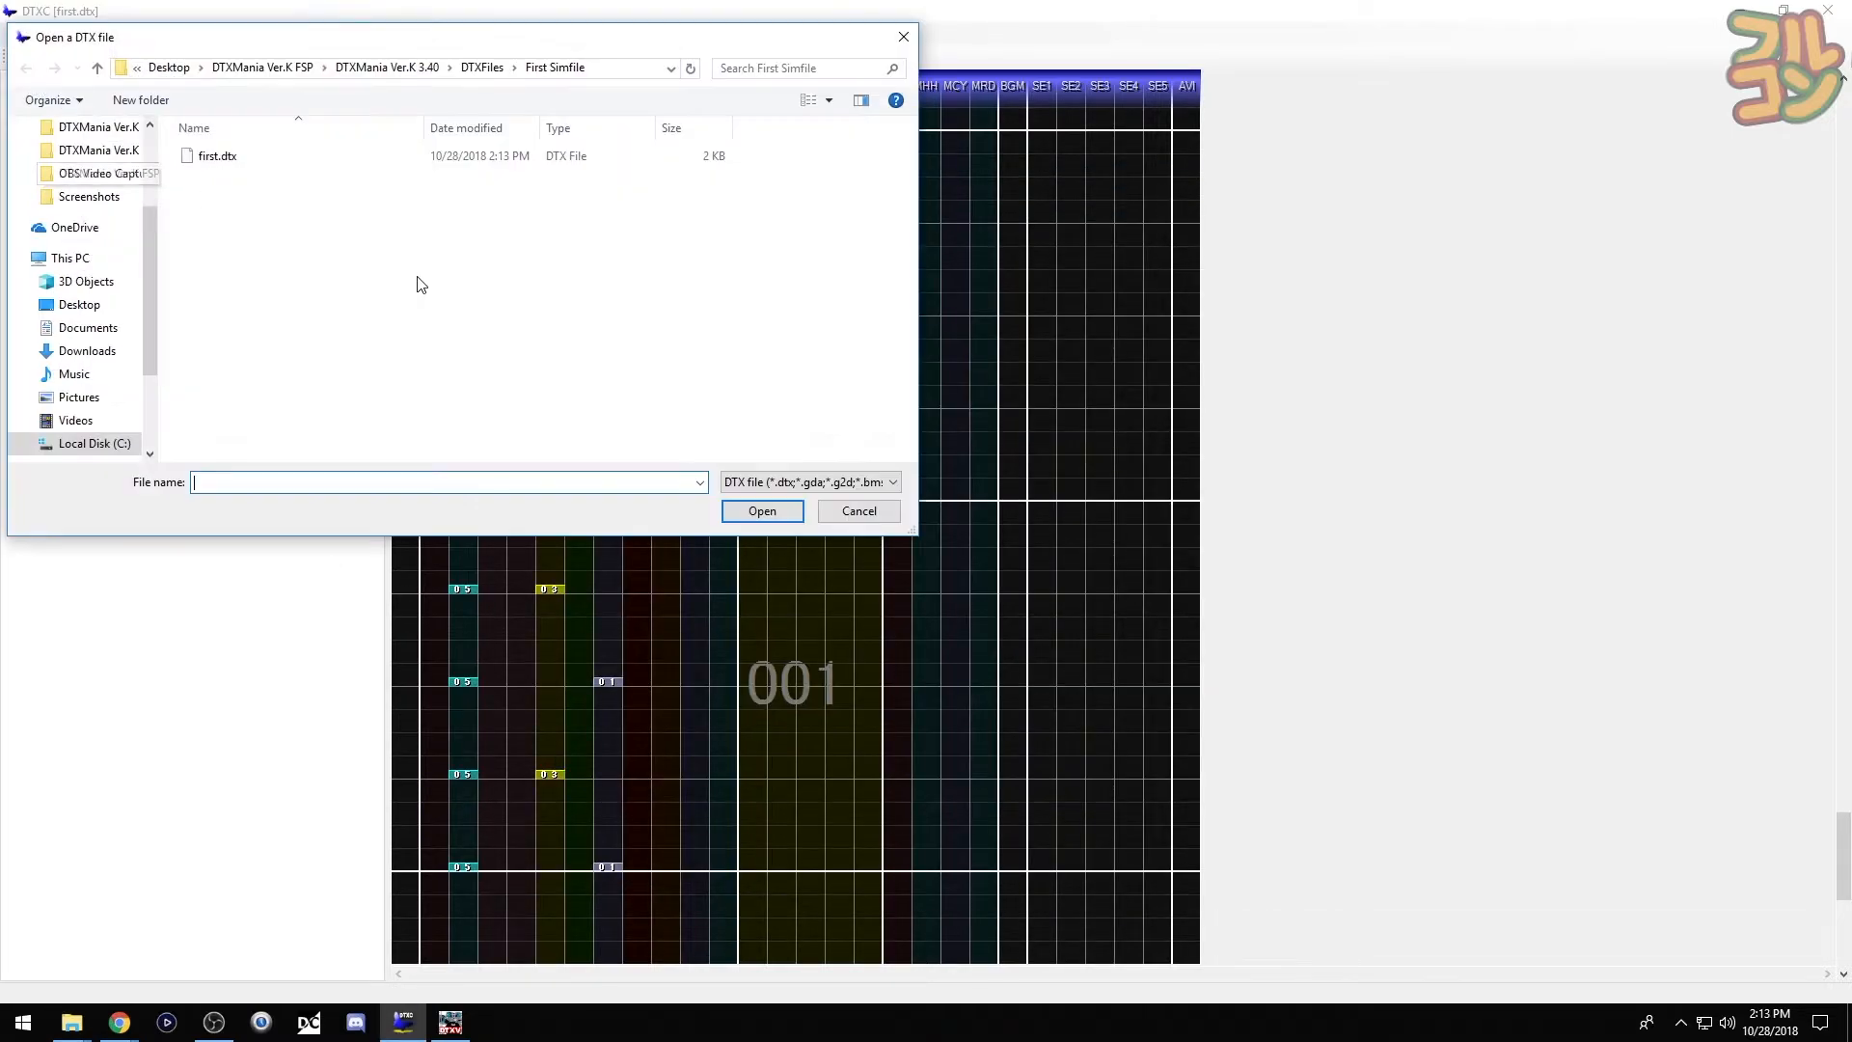
{"action": "left_click", "coordinate": [482, 67]}
{"action": "double_click", "coordinate": [244, 202]}
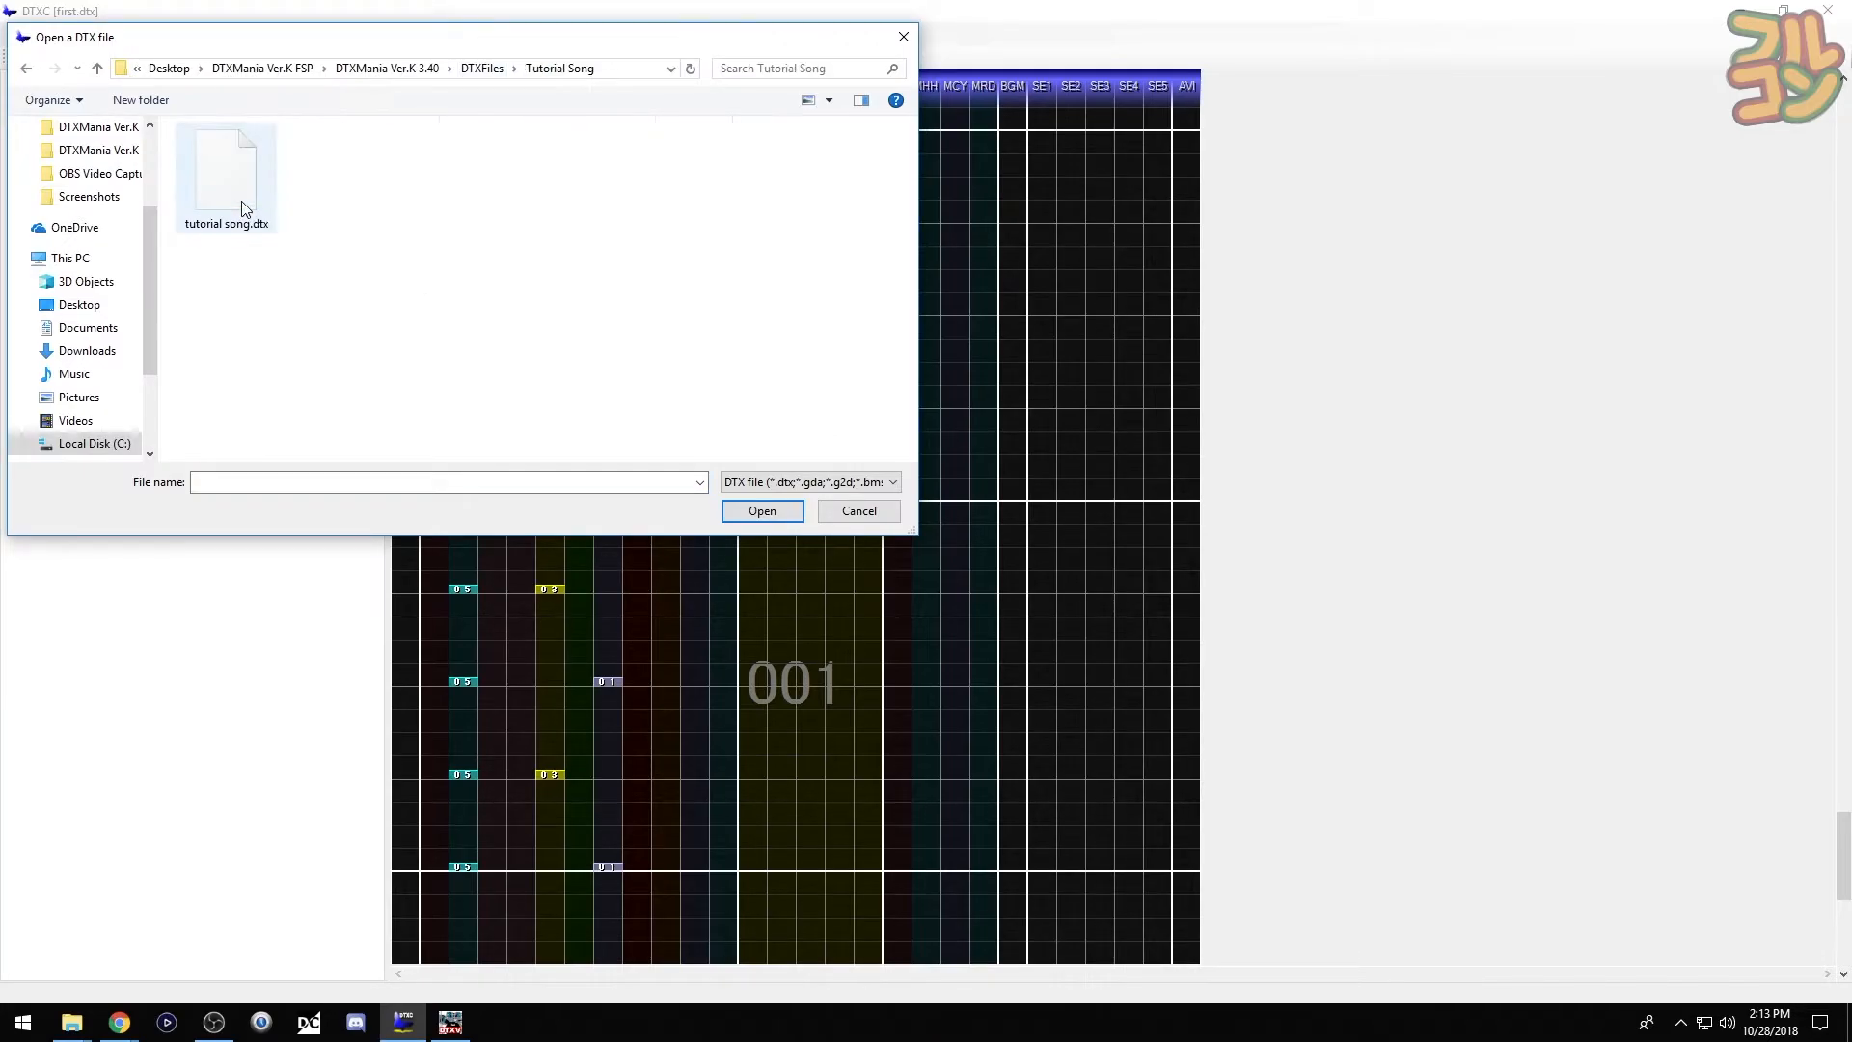
{"action": "double_click", "coordinate": [244, 207]}
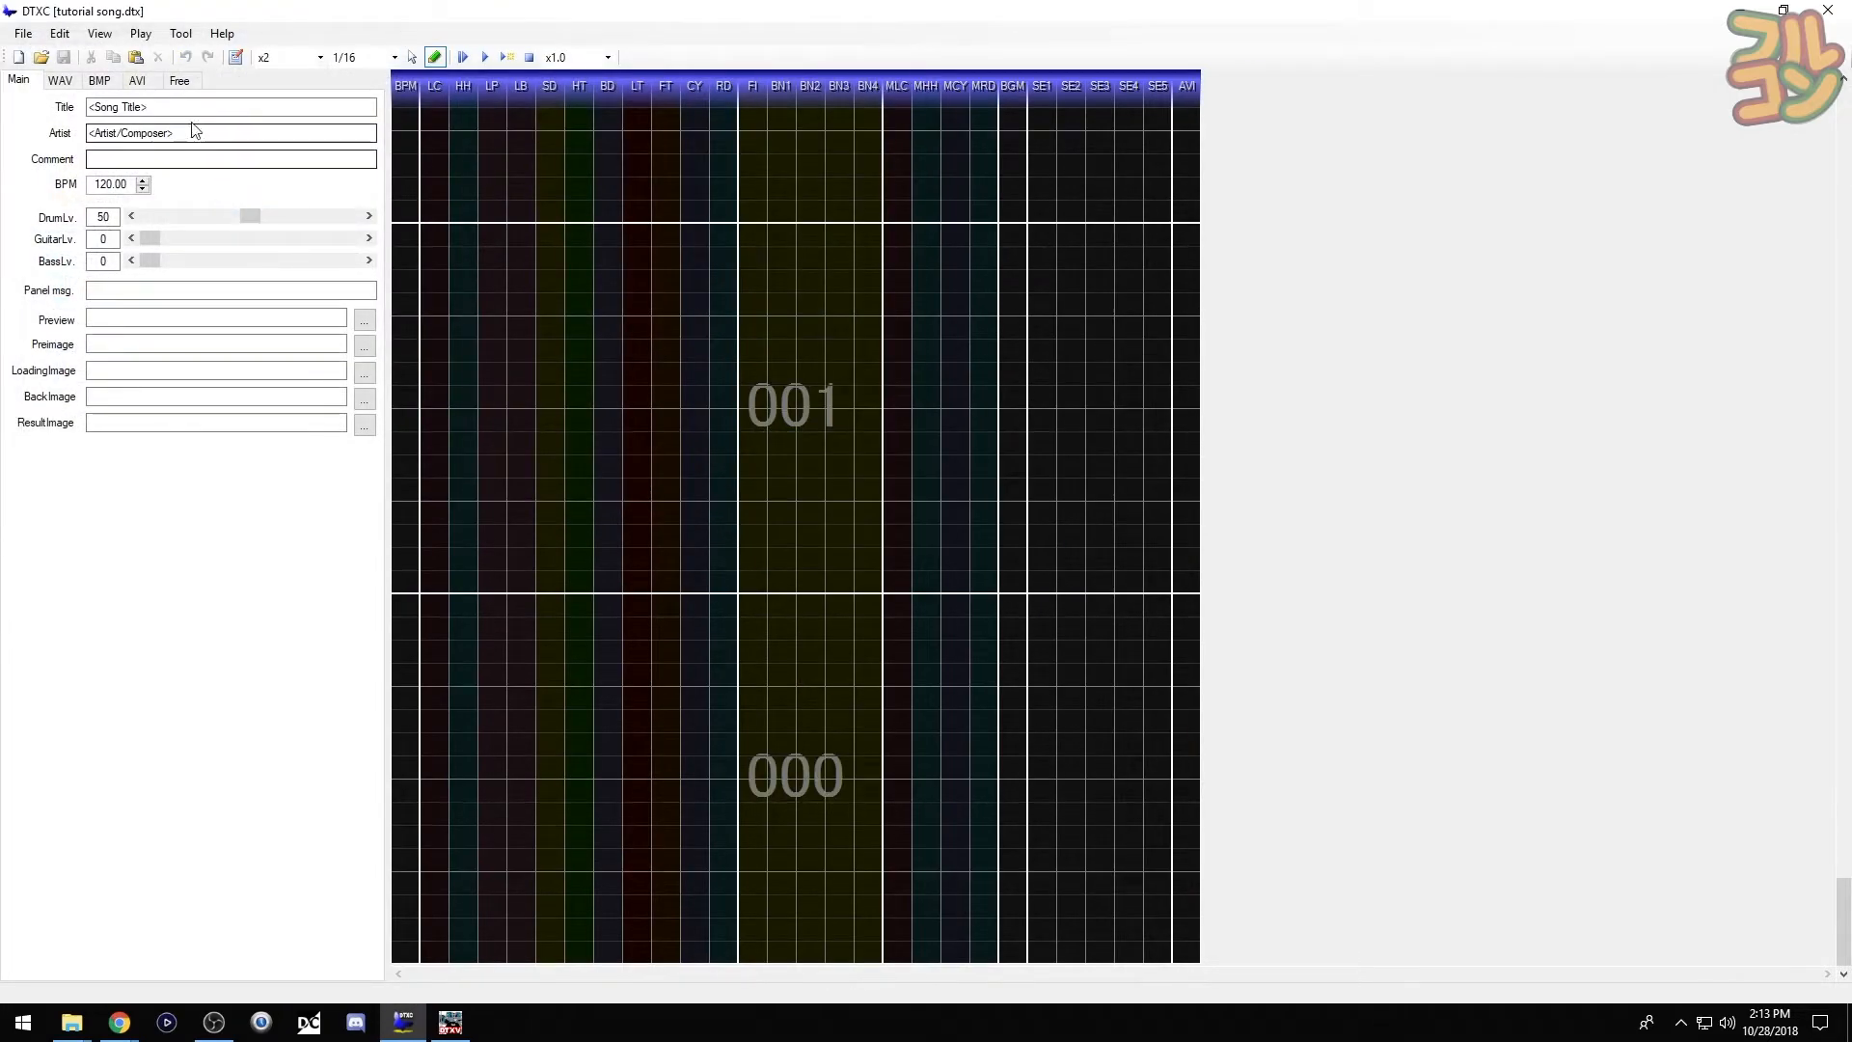
- Replace the placeholder title with 'Tutorial Song' and fill in the artist's name
{"action": "key", "text": "BackSpace"}
{"action": "key", "text": "BackSpace"}
{"action": "key", "text": "BackSpace"}
{"action": "key", "text": "BackSpace"}
{"action": "key", "text": "BackSpace"}
{"action": "key", "text": "BackSpace"}
{"action": "key", "text": "BackSpace"}
{"action": "key", "text": "BackSpace"}
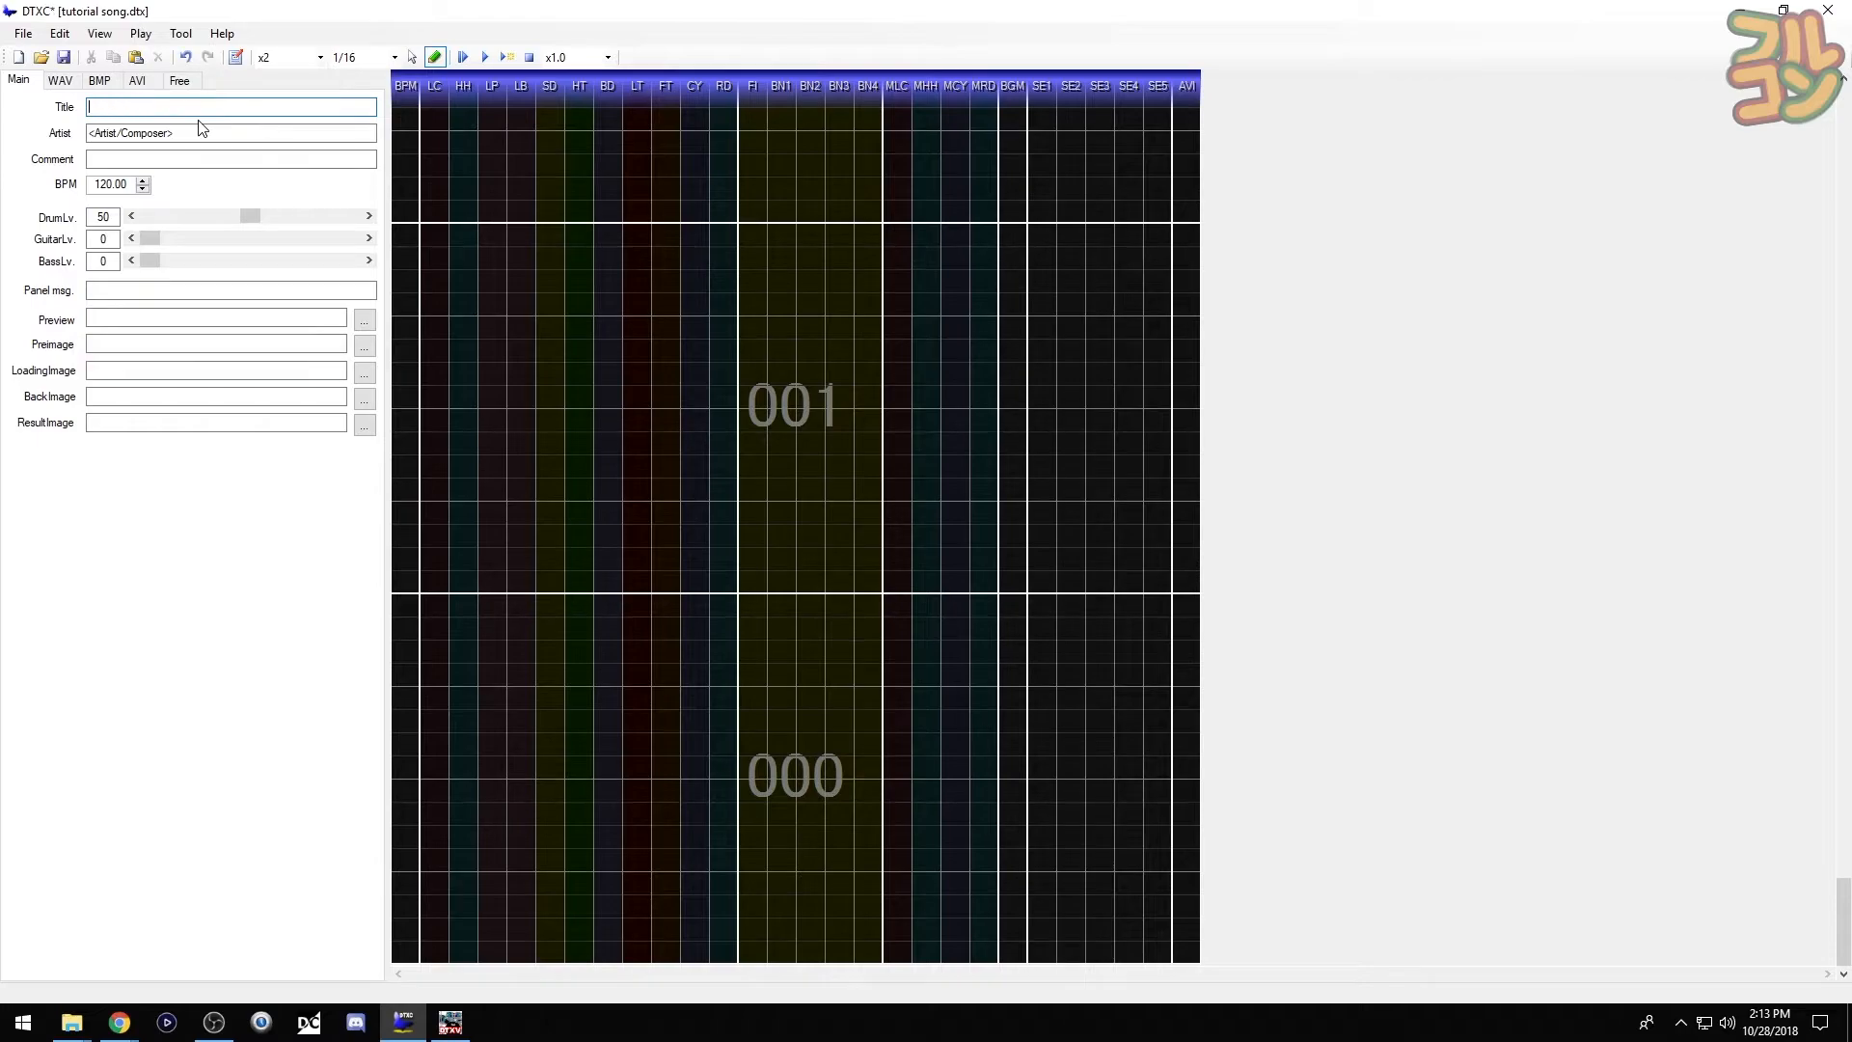
{"action": "type", "text": "Tutorial Song"}
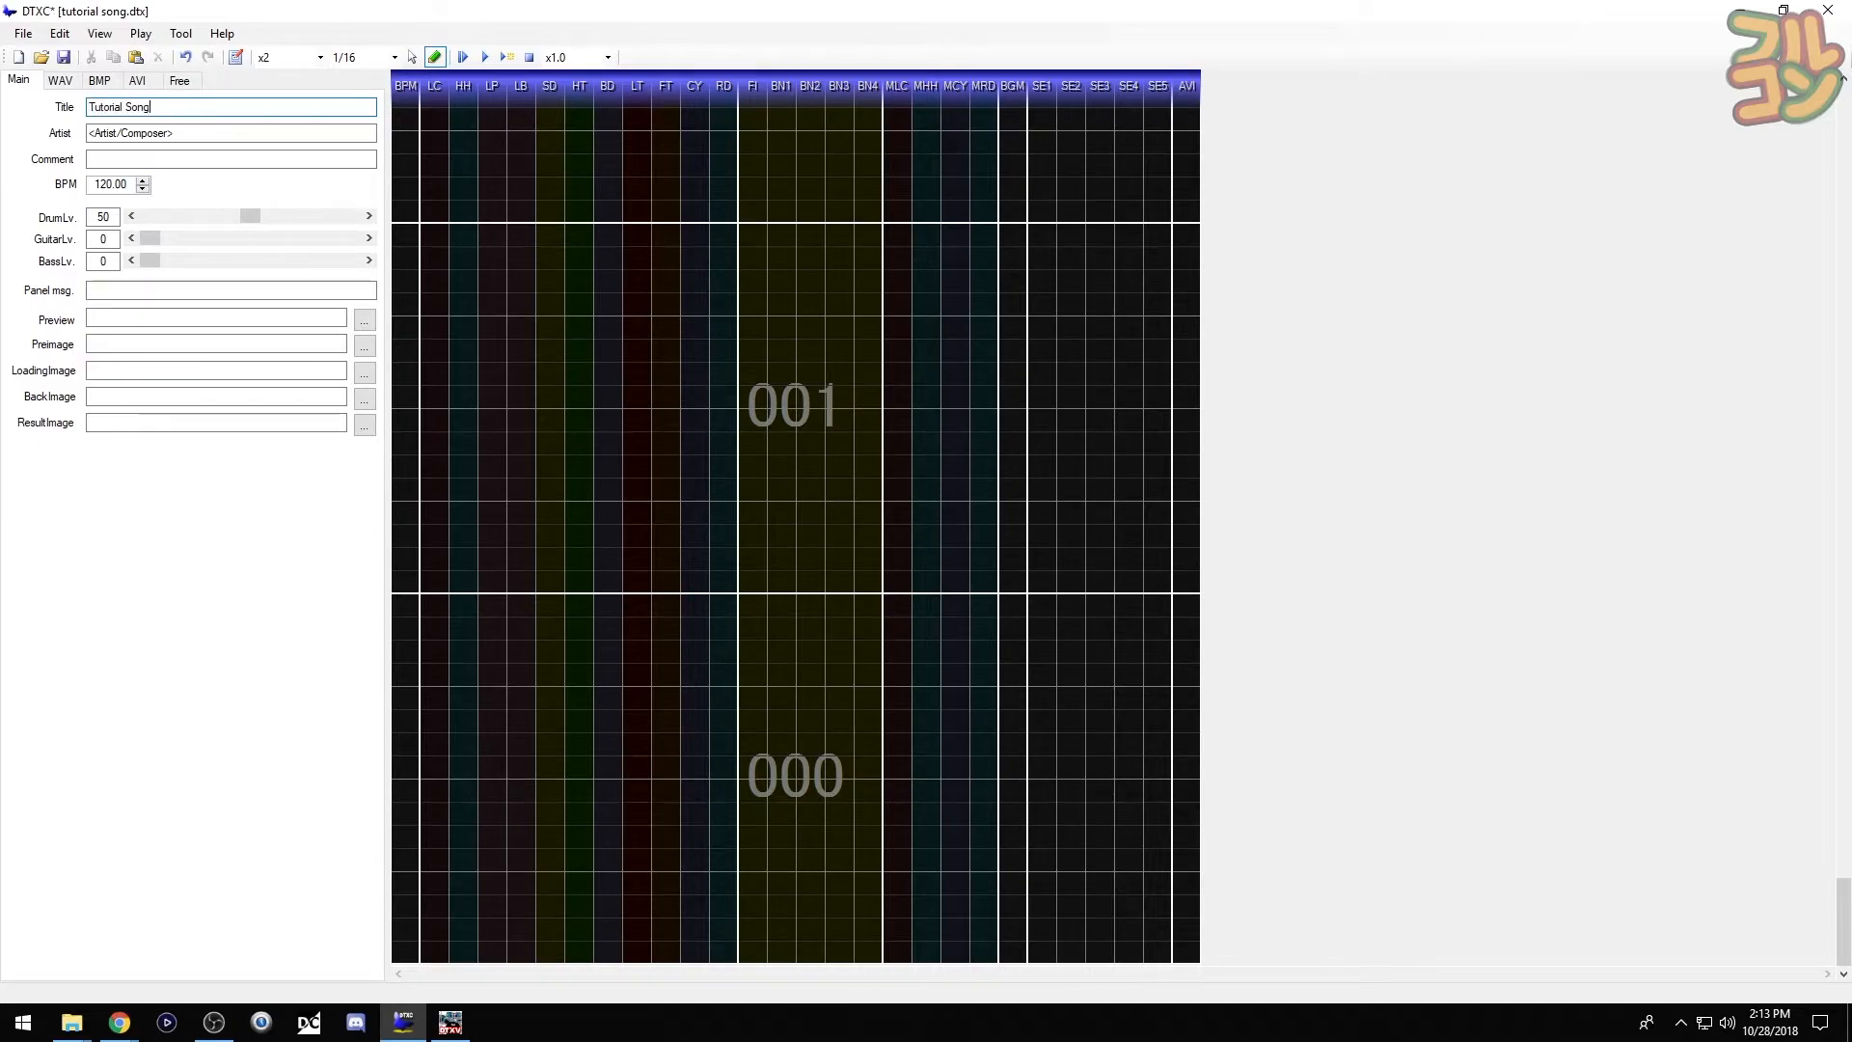
{"action": "left_click", "coordinate": [194, 134]}
{"action": "key", "text": "BackSpace"}
{"action": "key", "text": "BackSpace"}
{"action": "key", "text": "BackSpace"}
{"action": "key", "text": "BackSpace"}
{"action": "key", "text": "BackSpace"}
{"action": "key", "text": "BackSpace"}
{"action": "key", "text": "BackSpace"}
{"action": "key", "text": "BackSpace"}
{"action": "key", "text": "BackSpace"}
{"action": "key", "text": "BackSpace"}
{"action": "key", "text": "BackSpace"}
{"action": "key", "text": "BackSpace"}
{"action": "key", "text": "BackSpace"}
{"action": "key", "text": "BackSpace"}
{"action": "key", "text": "BackSpace"}
{"action": "key", "text": "BackSpace"}
{"action": "key", "text": "BackSpace"}
{"action": "type", "text": "Furukon"}
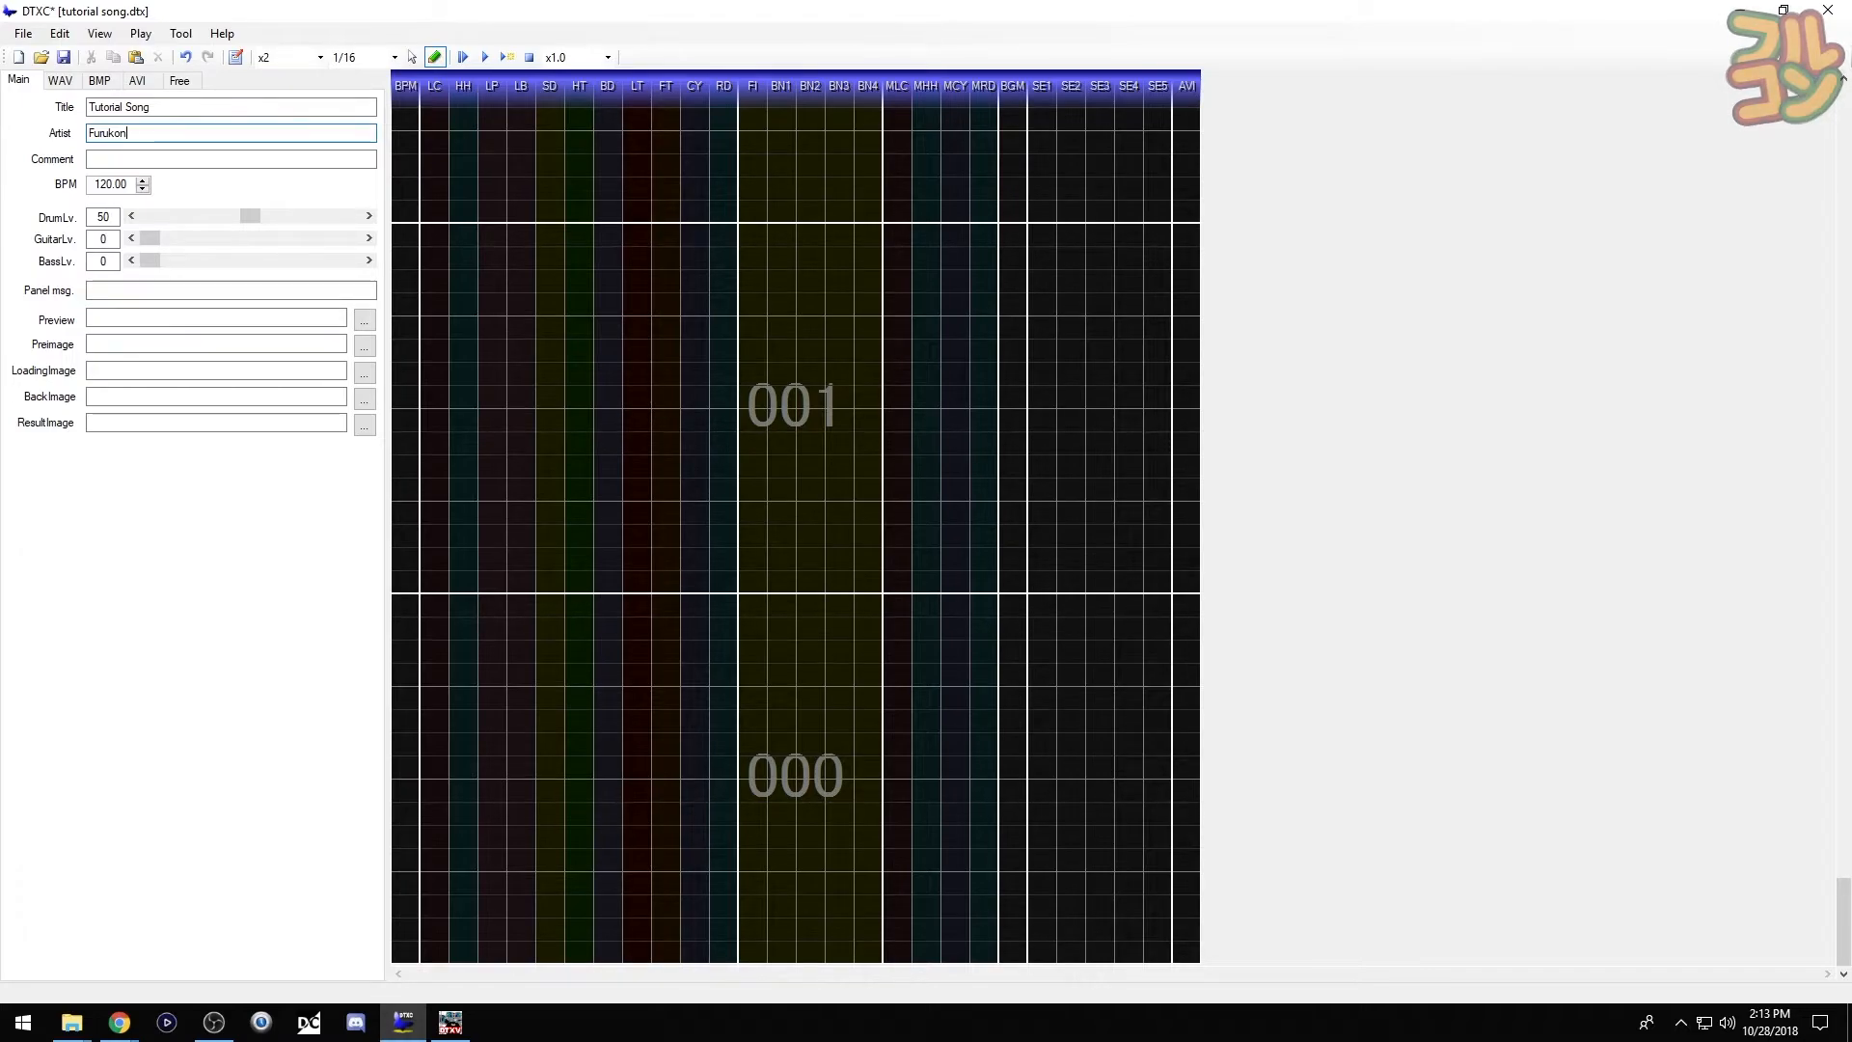
- Choose banner.jpg from the Tutorial Song folder as the chart's Preimage
{"action": "left_click", "coordinate": [366, 350]}
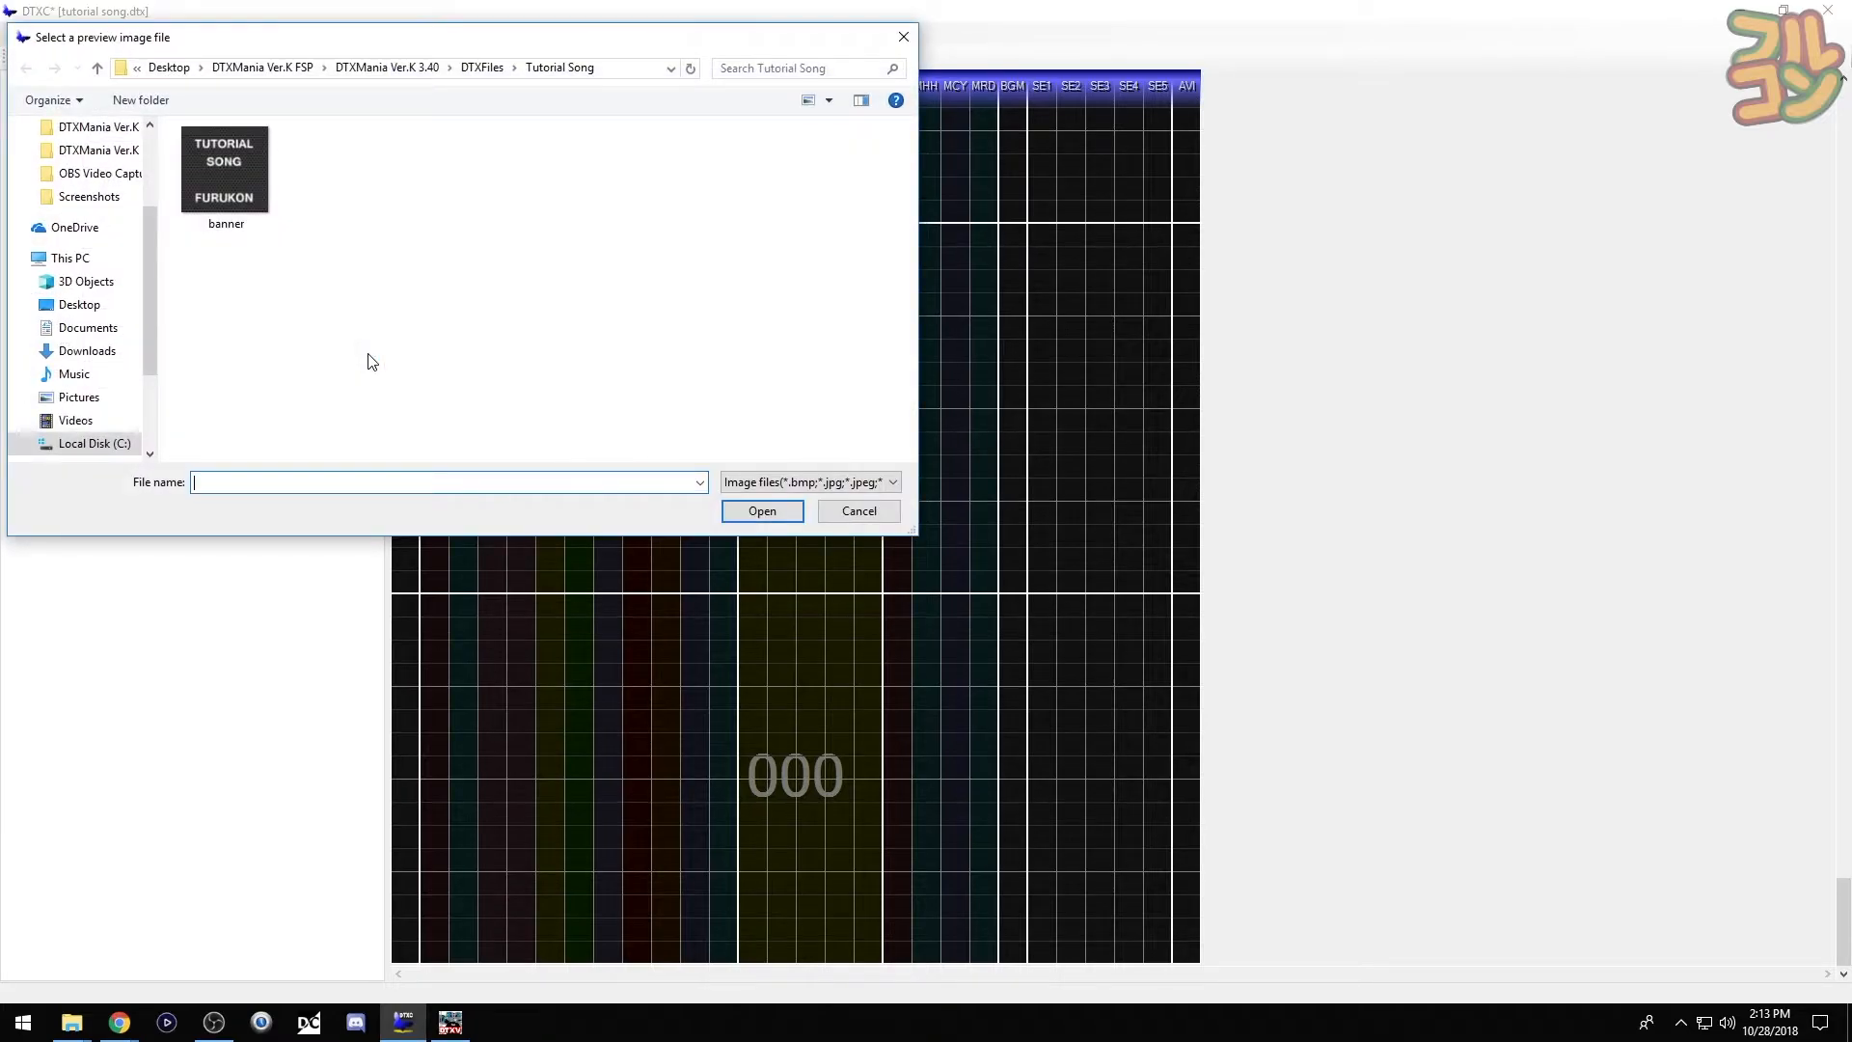
{"action": "left_click", "coordinate": [255, 183]}
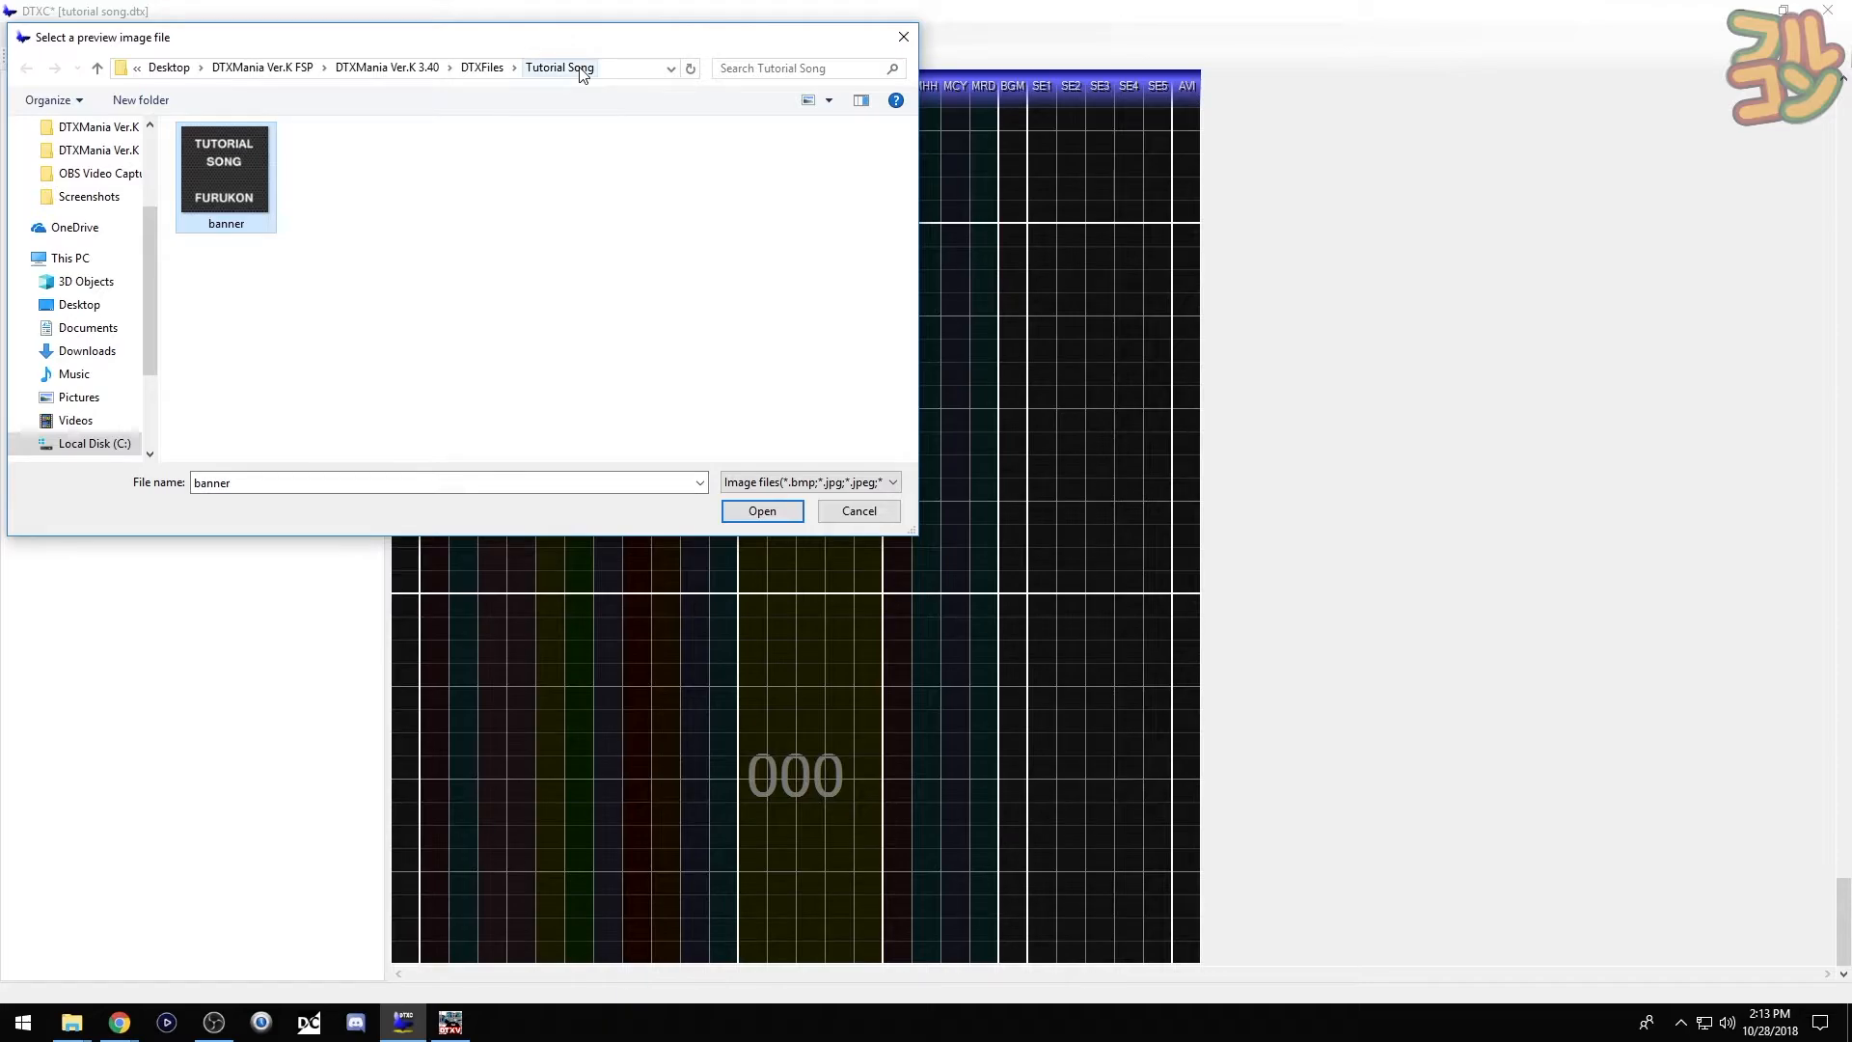
{"action": "left_click", "coordinate": [767, 511]}
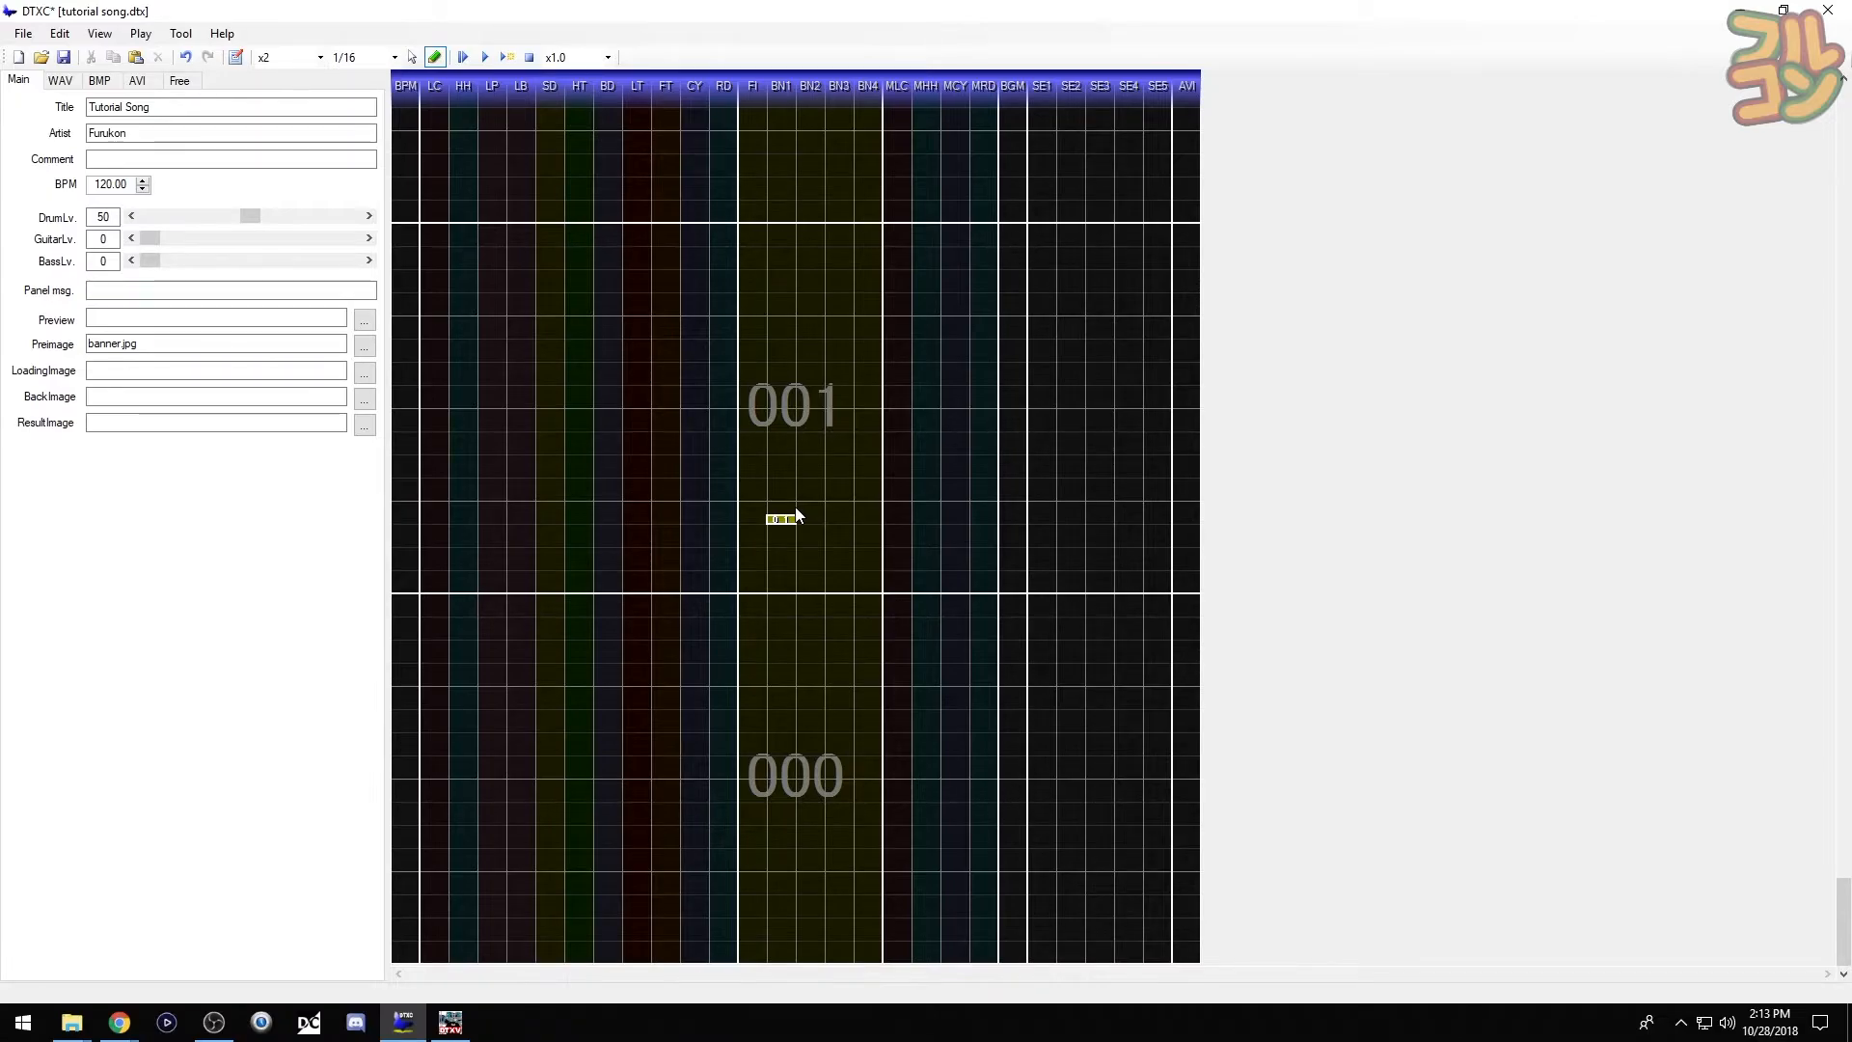
- Go to the DTXCreator FSP folder and launch Tap BPM
{"action": "mouse_move", "coordinate": [71, 1022]}
{"action": "left_click", "coordinate": [274, 950]}
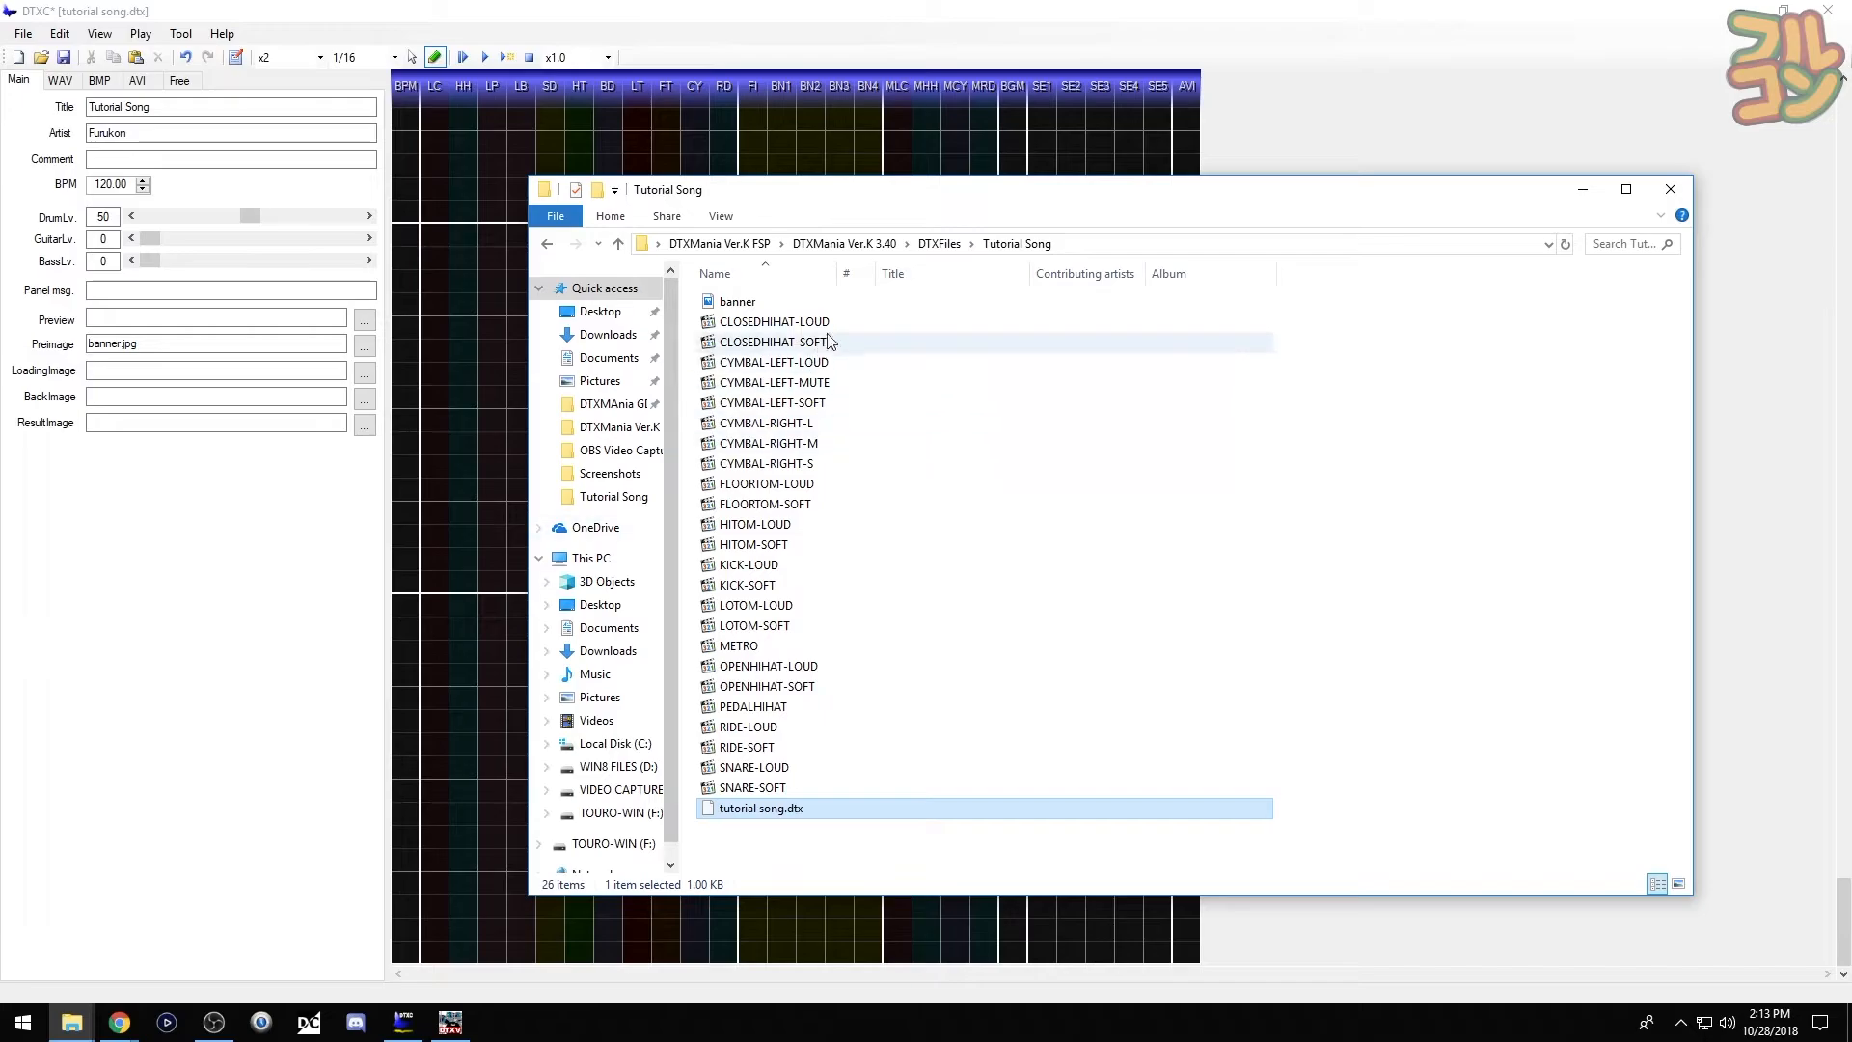
{"action": "left_click", "coordinate": [760, 245]}
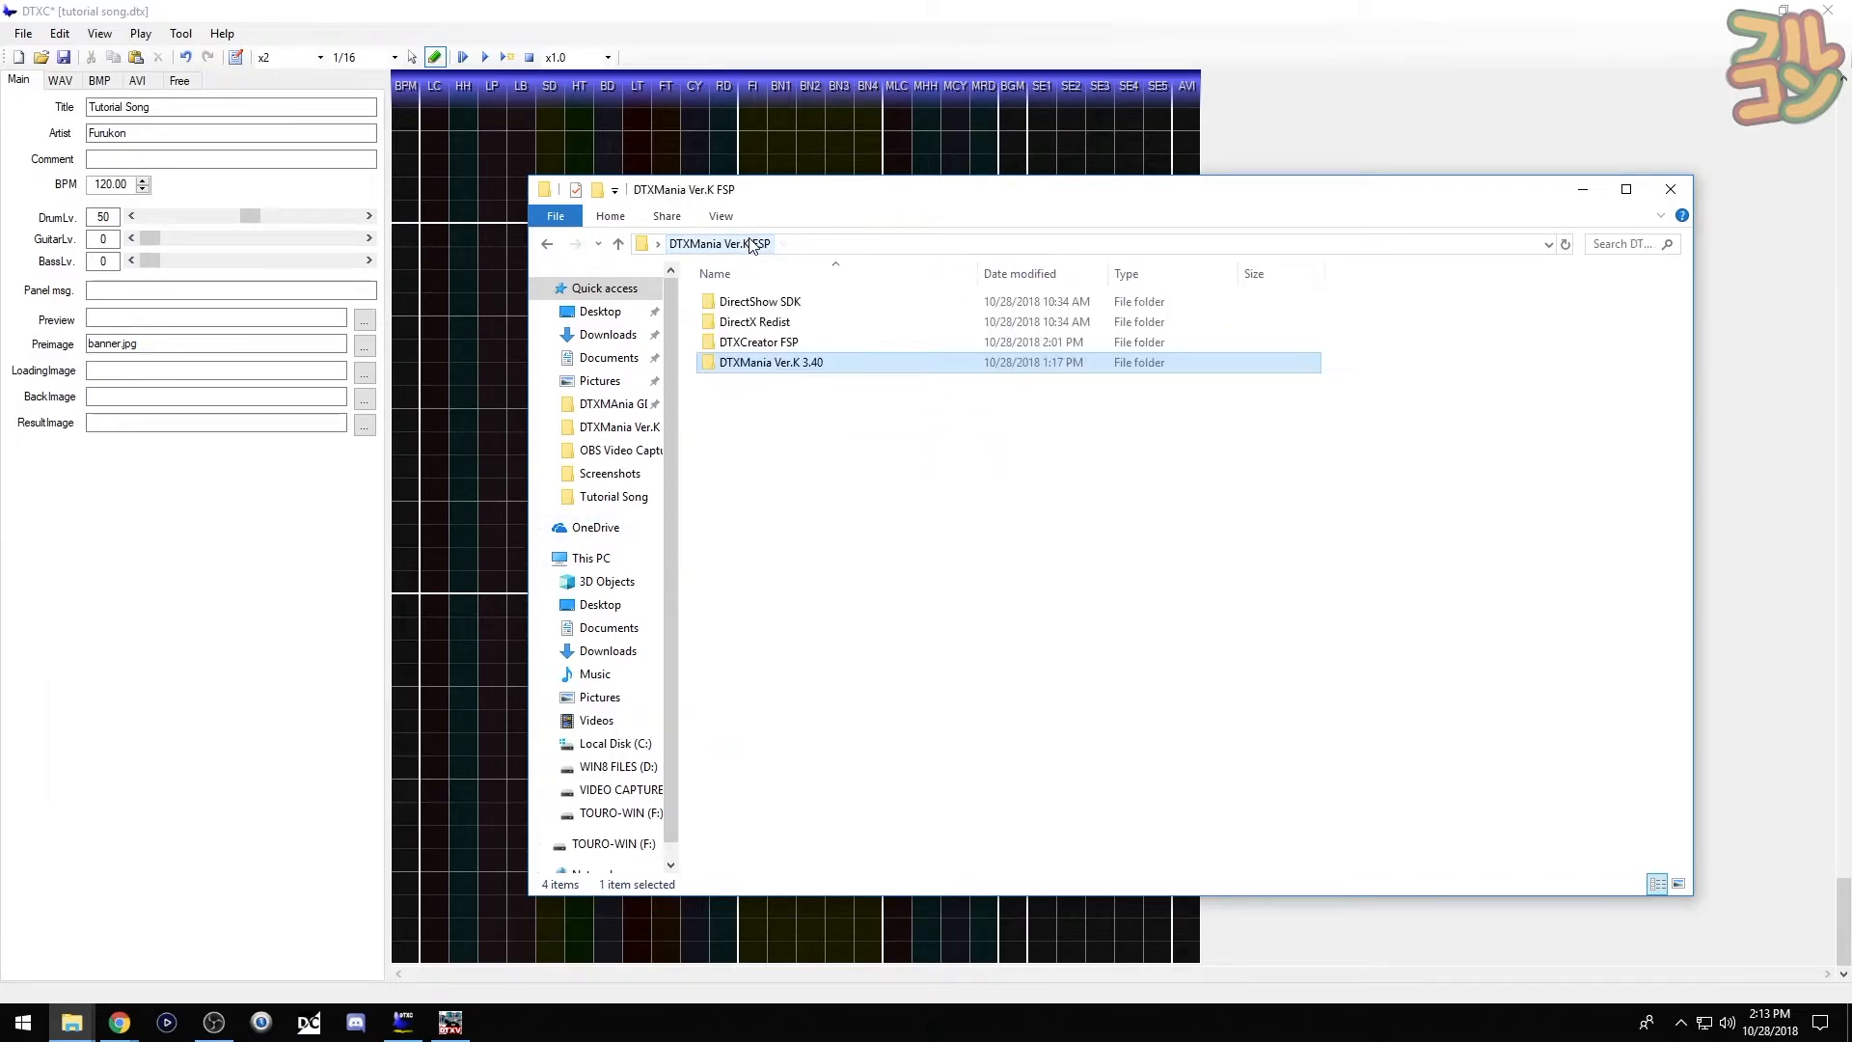
{"action": "double_click", "coordinate": [718, 343]}
{"action": "left_click", "coordinate": [708, 364]}
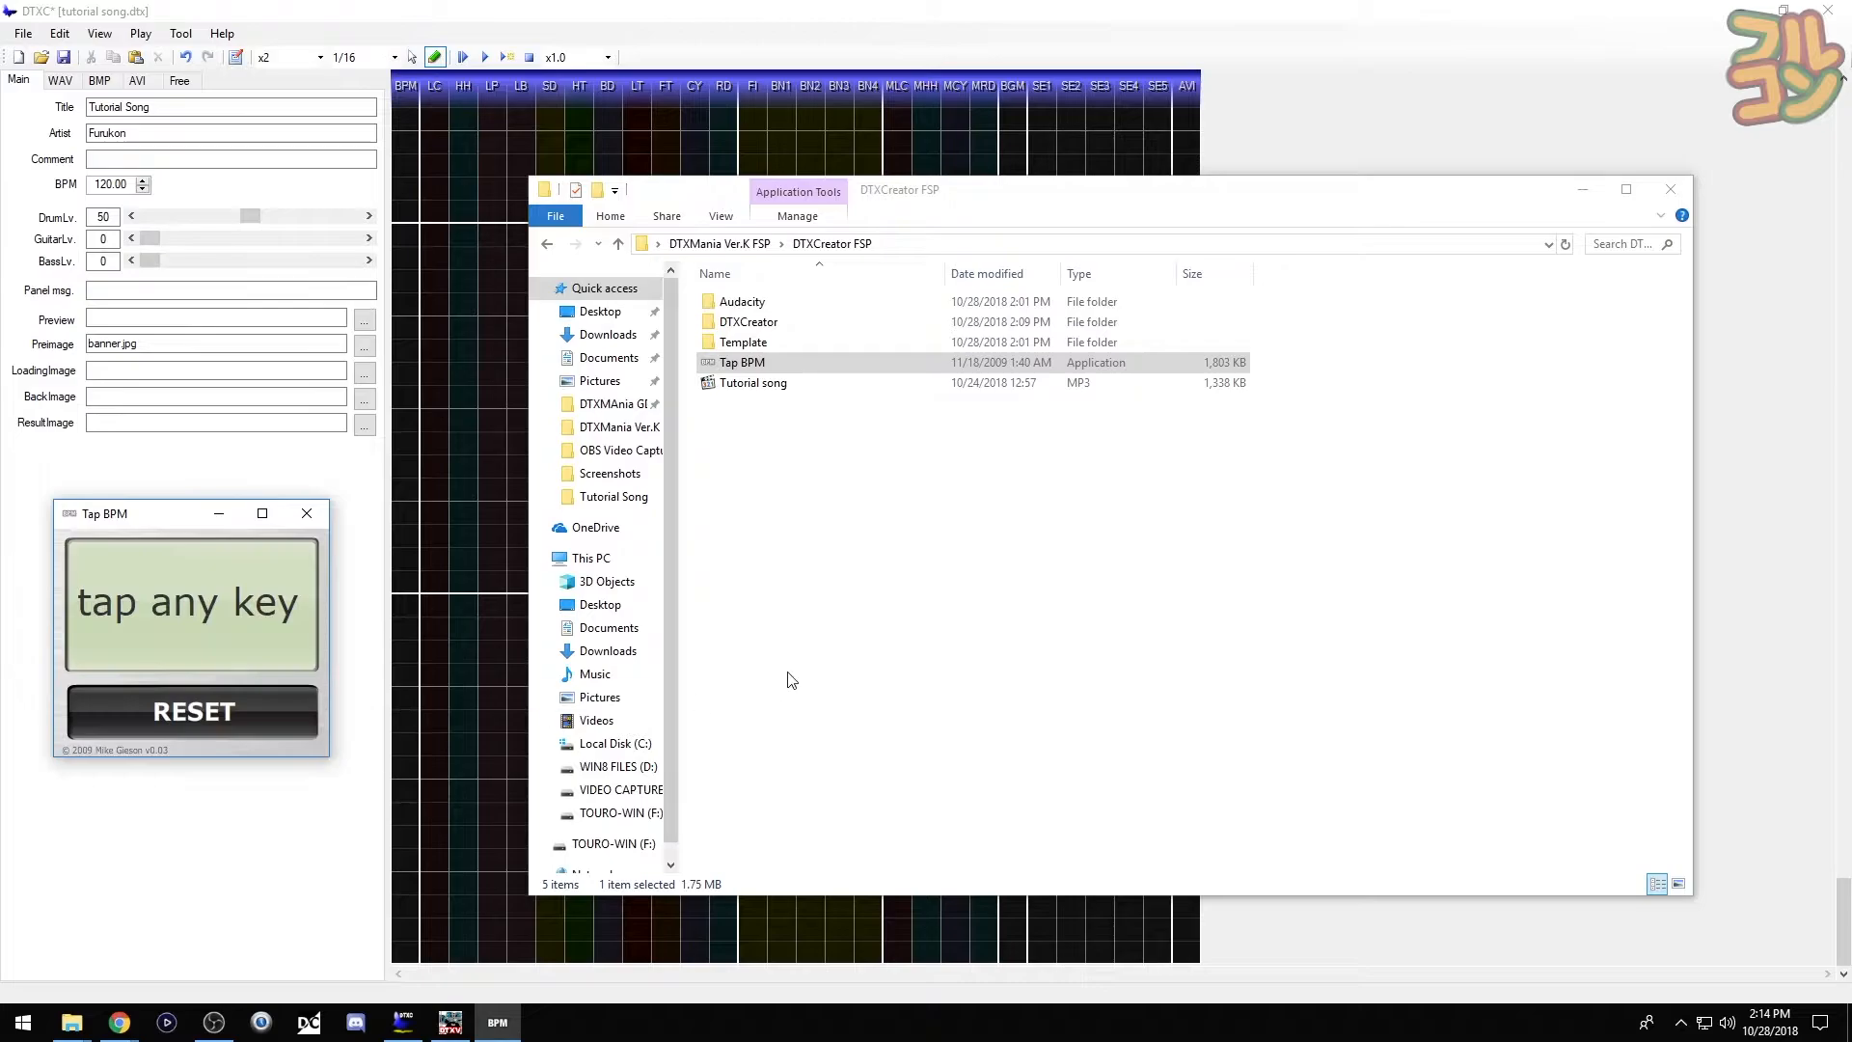
- Play Tutorial song and tap along with its beat until Tap BPM settles on 90 BPM
{"action": "double_click", "coordinate": [733, 383]}
{"action": "left_click", "coordinate": [176, 523]}
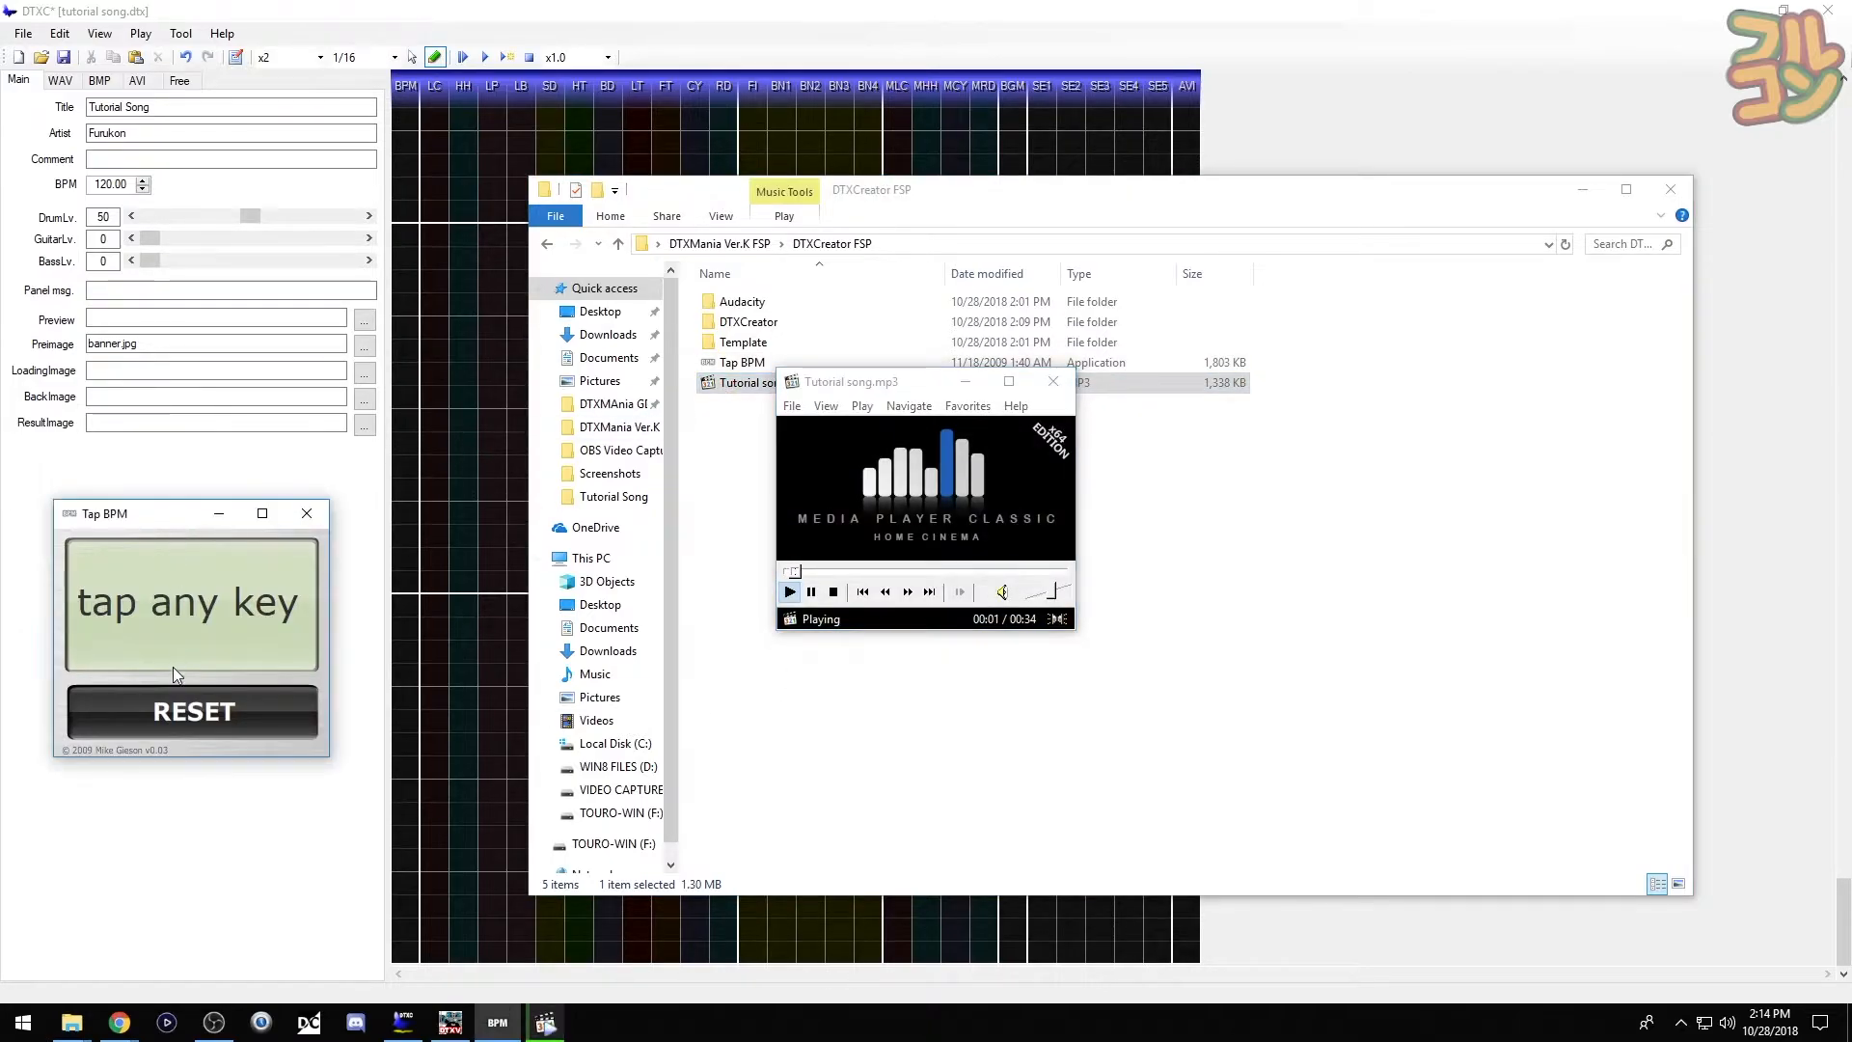
{"action": "key", "text": "space"}
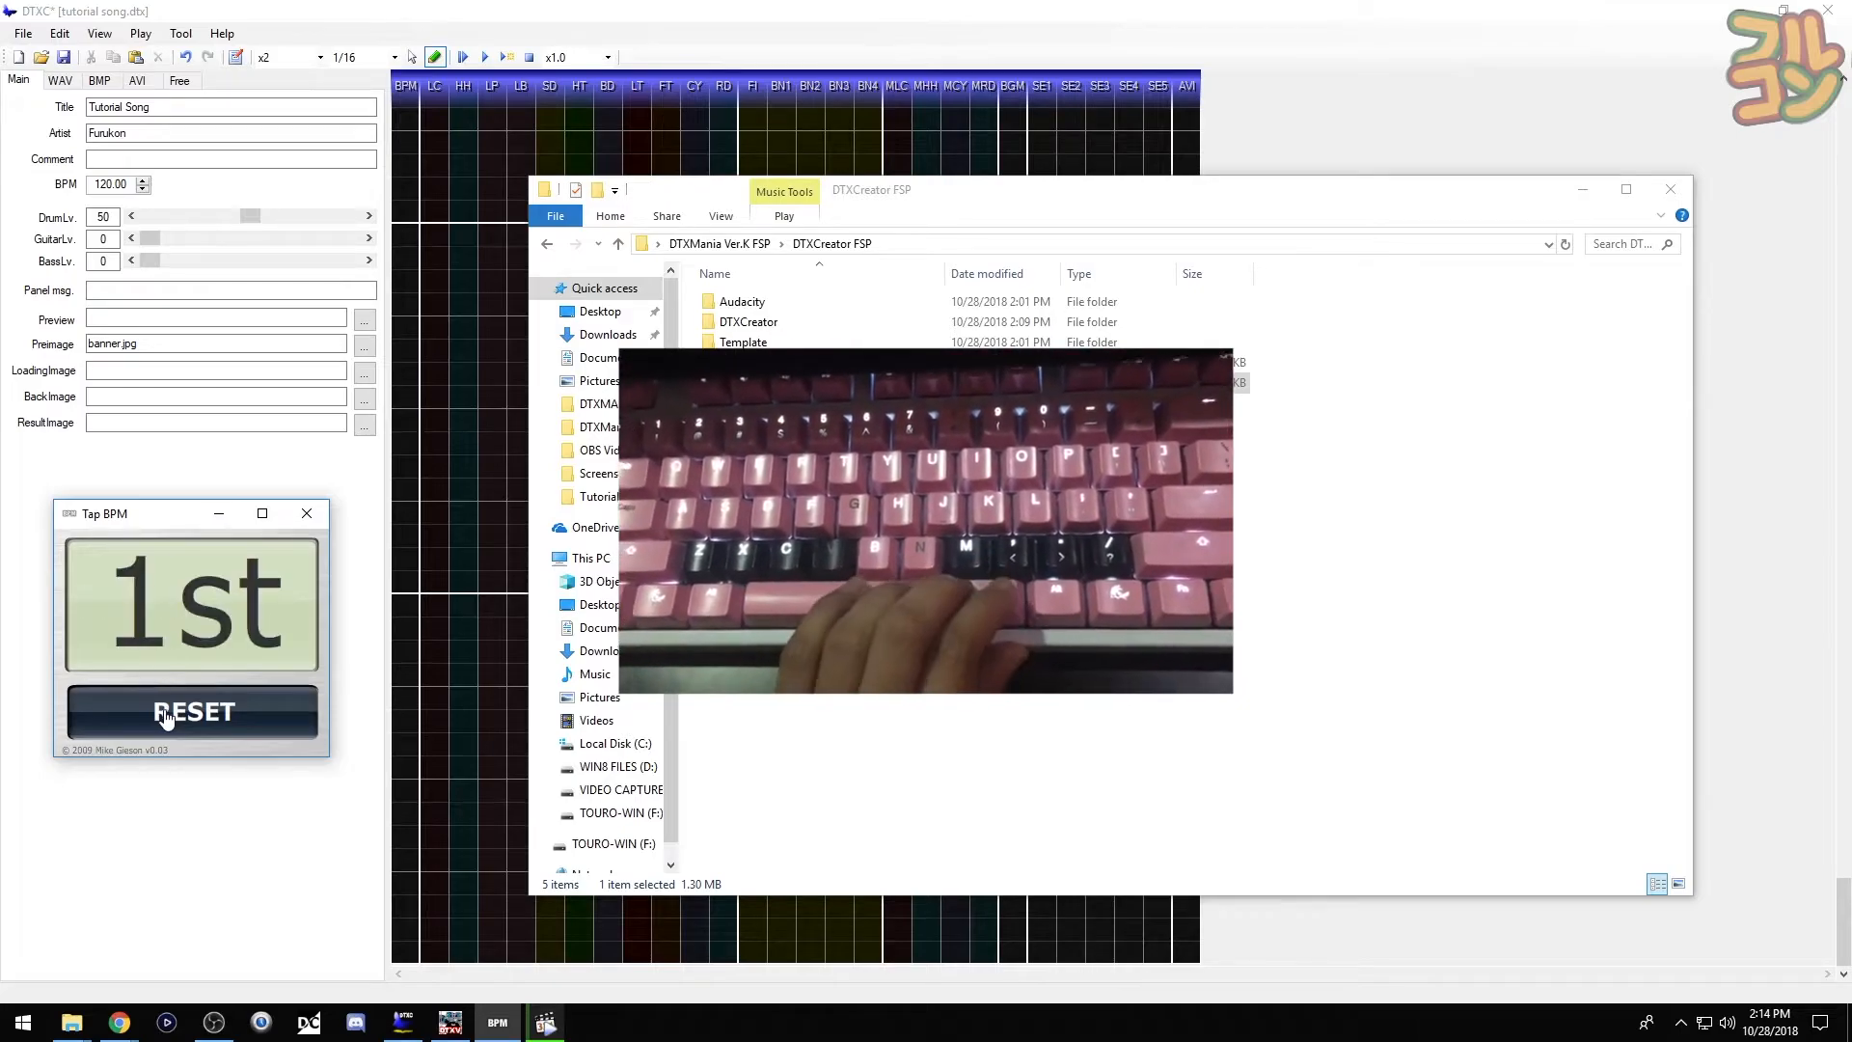
{"action": "key", "text": "space"}
{"action": "key", "text": "space"}
{"action": "key", "text": "space"}
{"action": "key", "text": "space"}
{"action": "key", "text": "space"}
{"action": "key", "text": "space"}
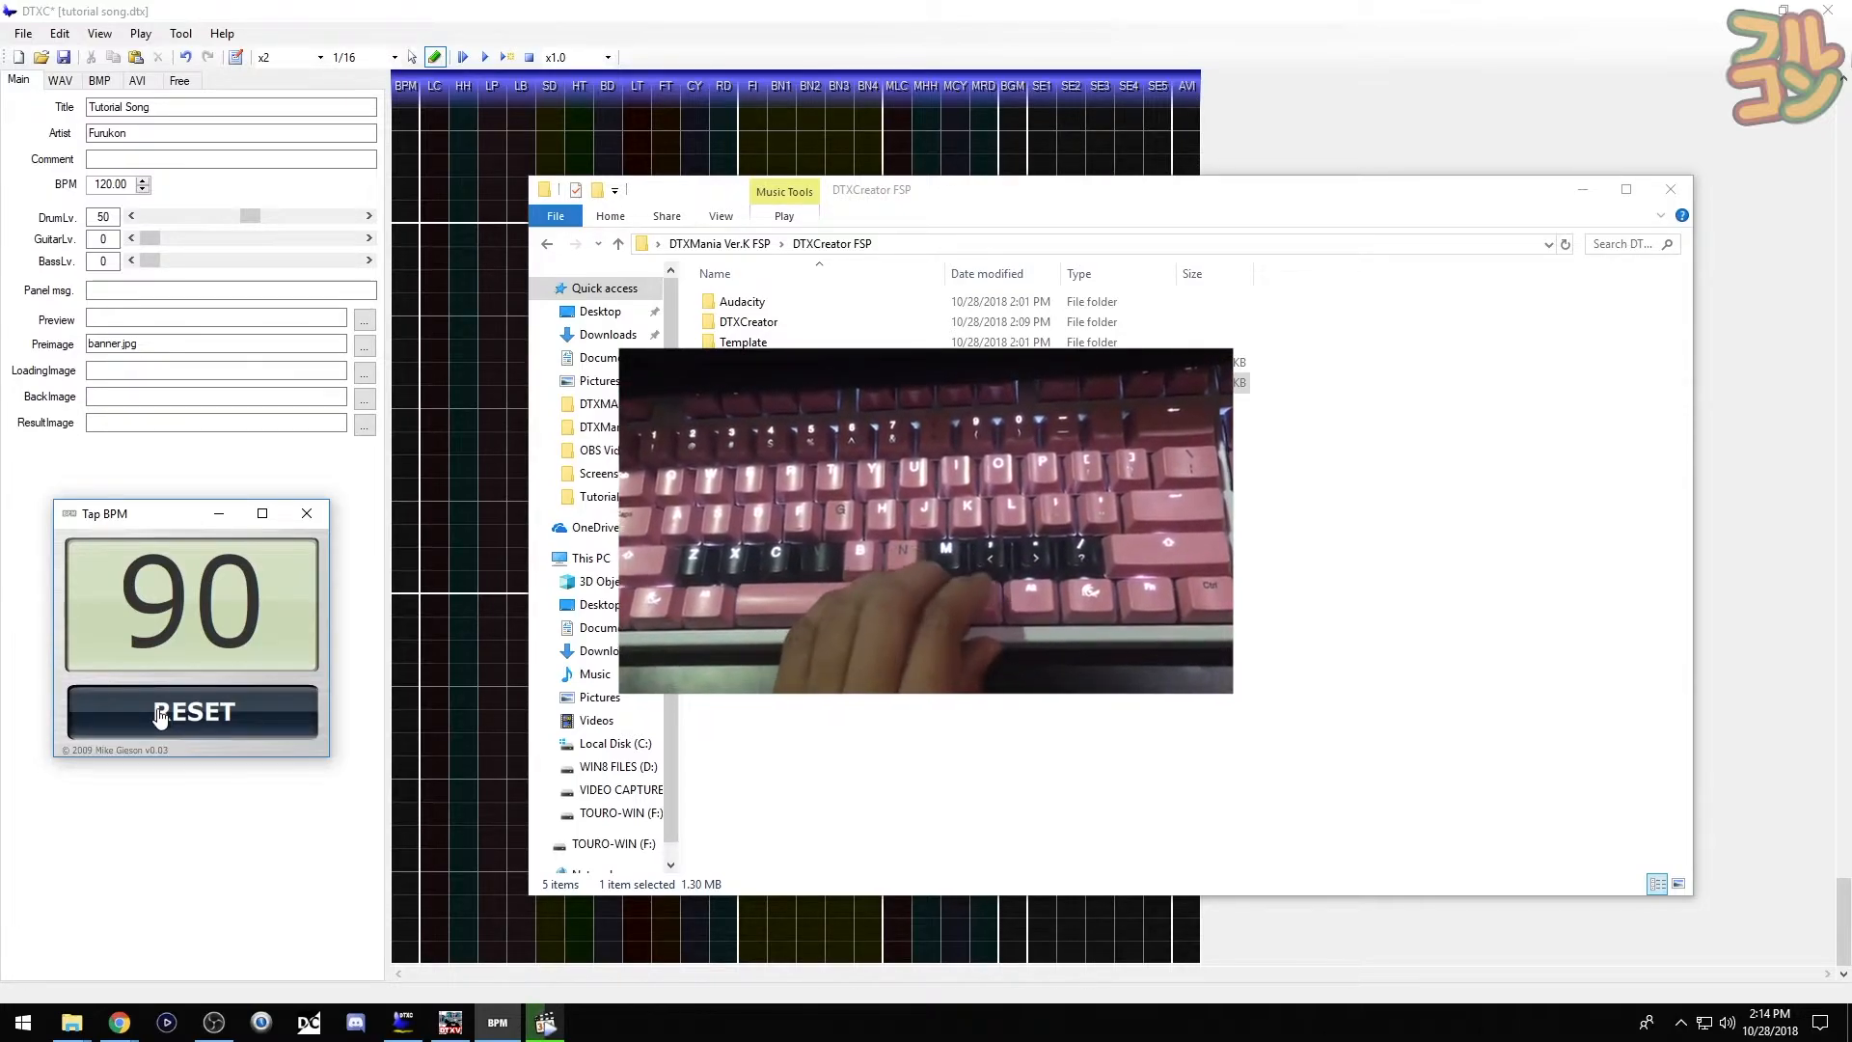
{"action": "key", "text": "space"}
{"action": "key", "text": "space"}
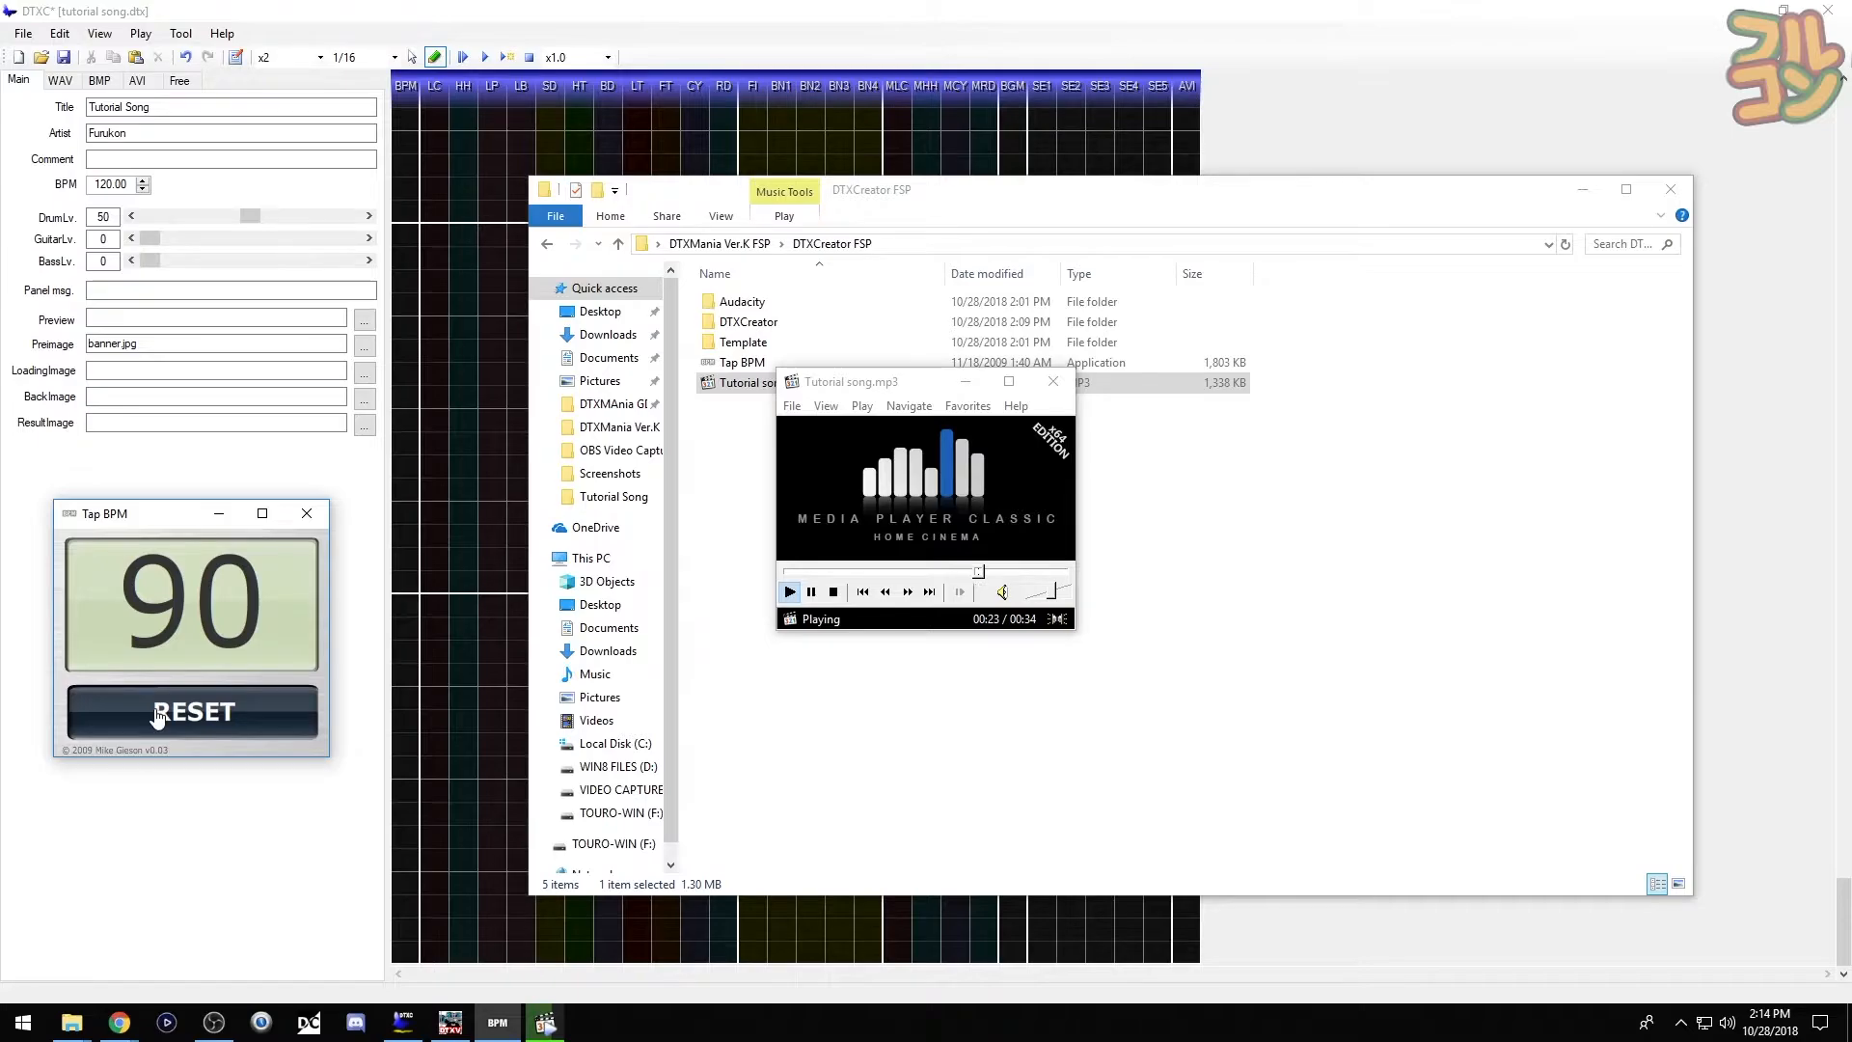
{"action": "key", "text": "space"}
{"action": "key", "text": "space"}
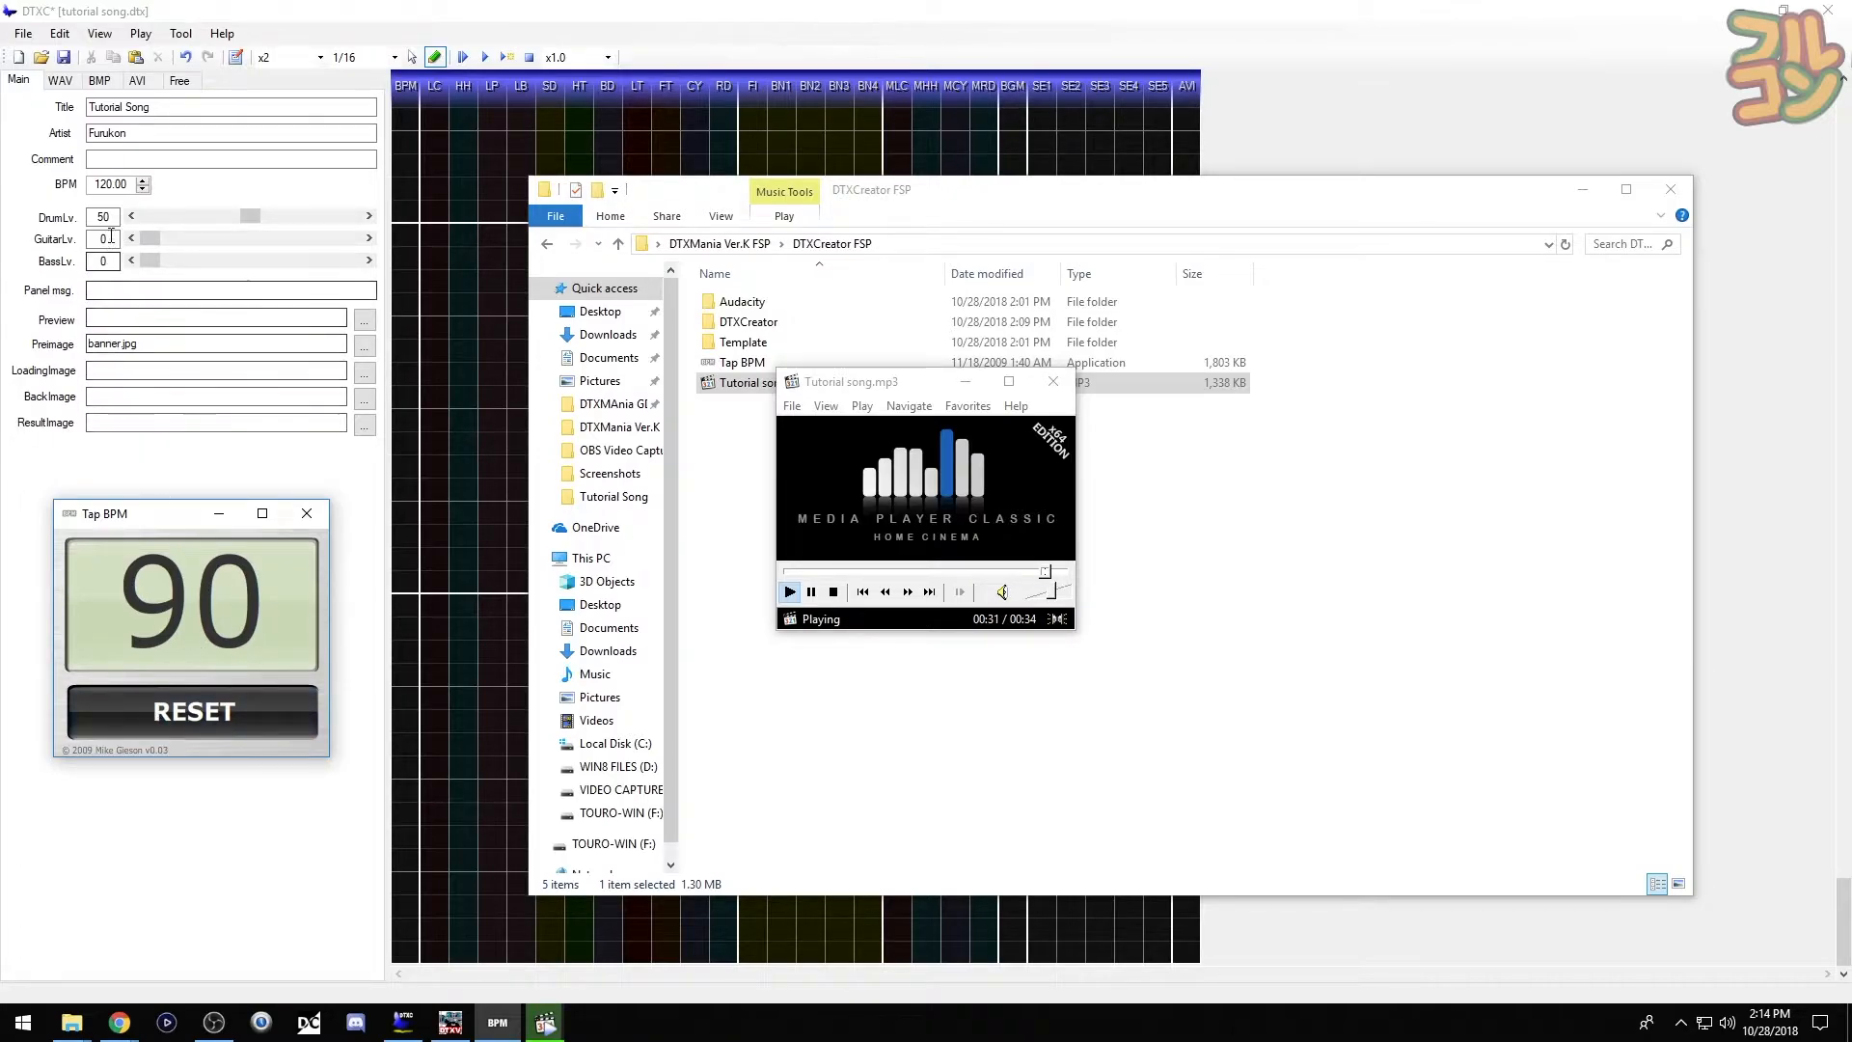
- Change the chart's BPM from 120.00 to 90
{"action": "left_click", "coordinate": [134, 185]}
{"action": "left_click_drag", "start_coordinate": [134, 185], "coordinate": [98, 184]}
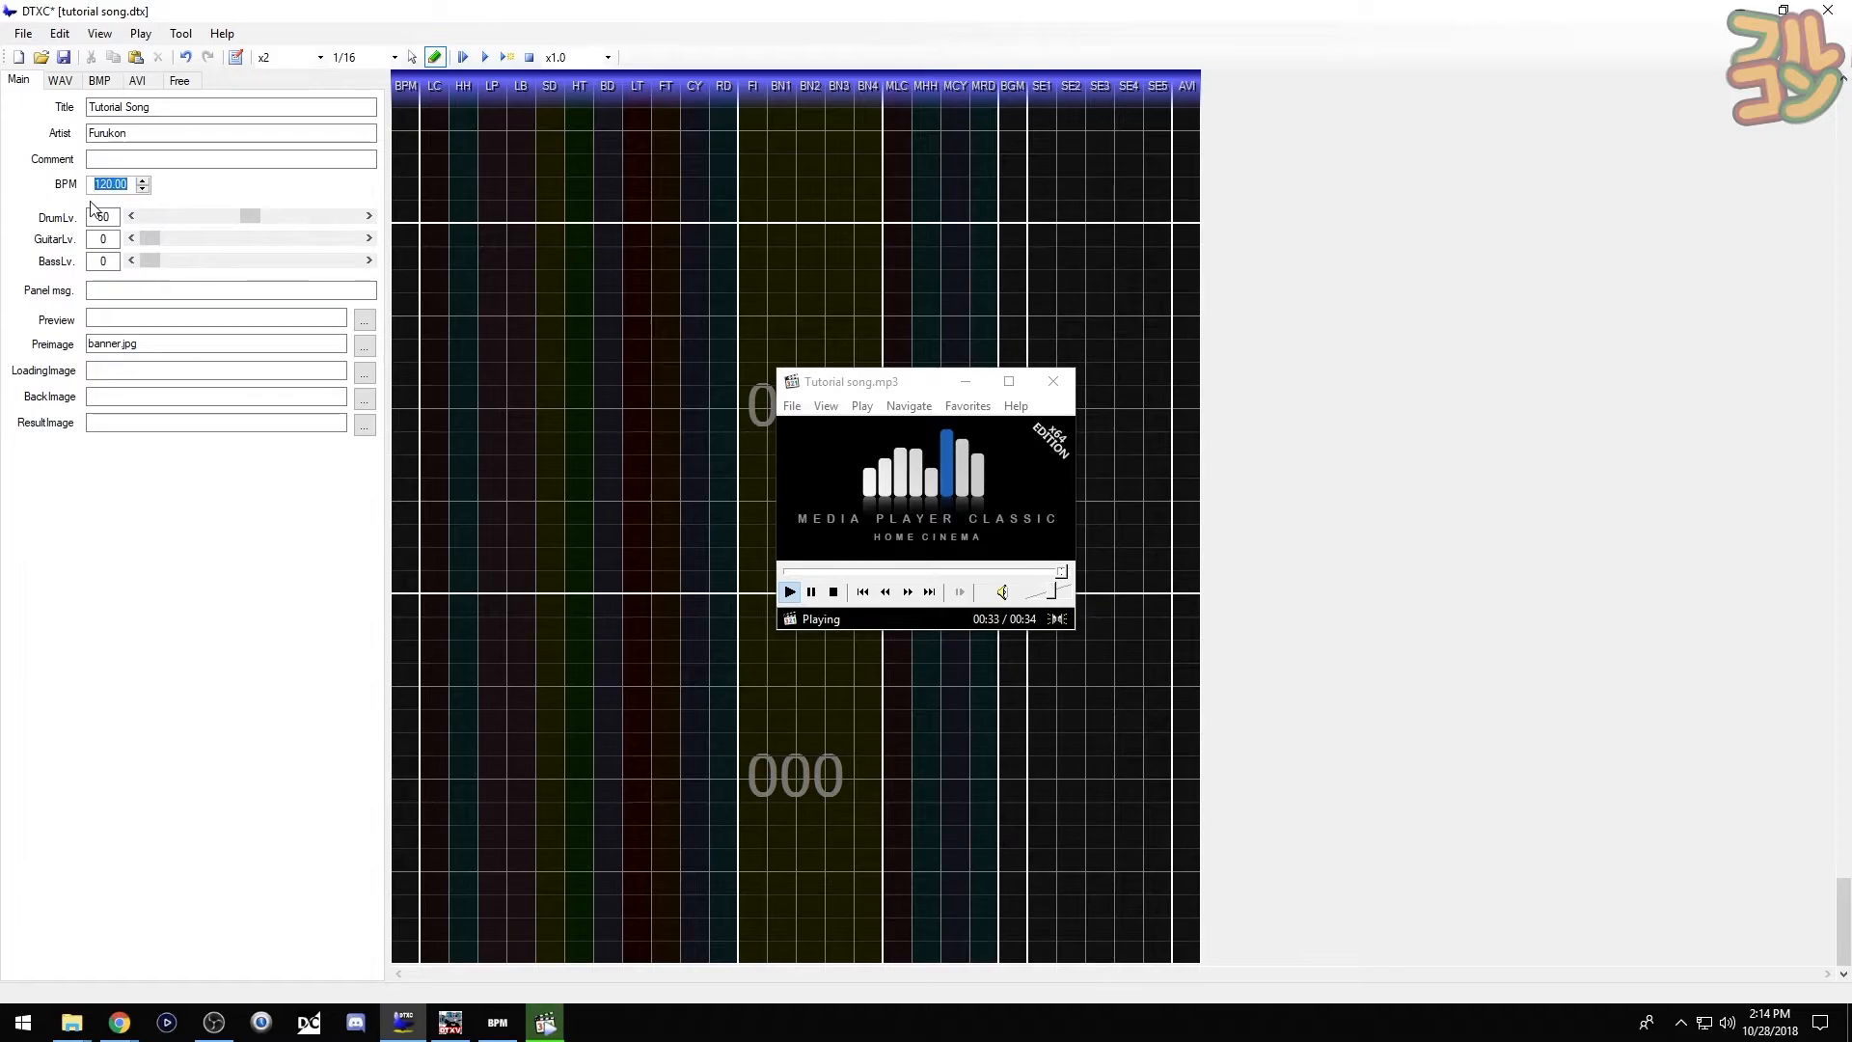
{"action": "type", "text": "90"}
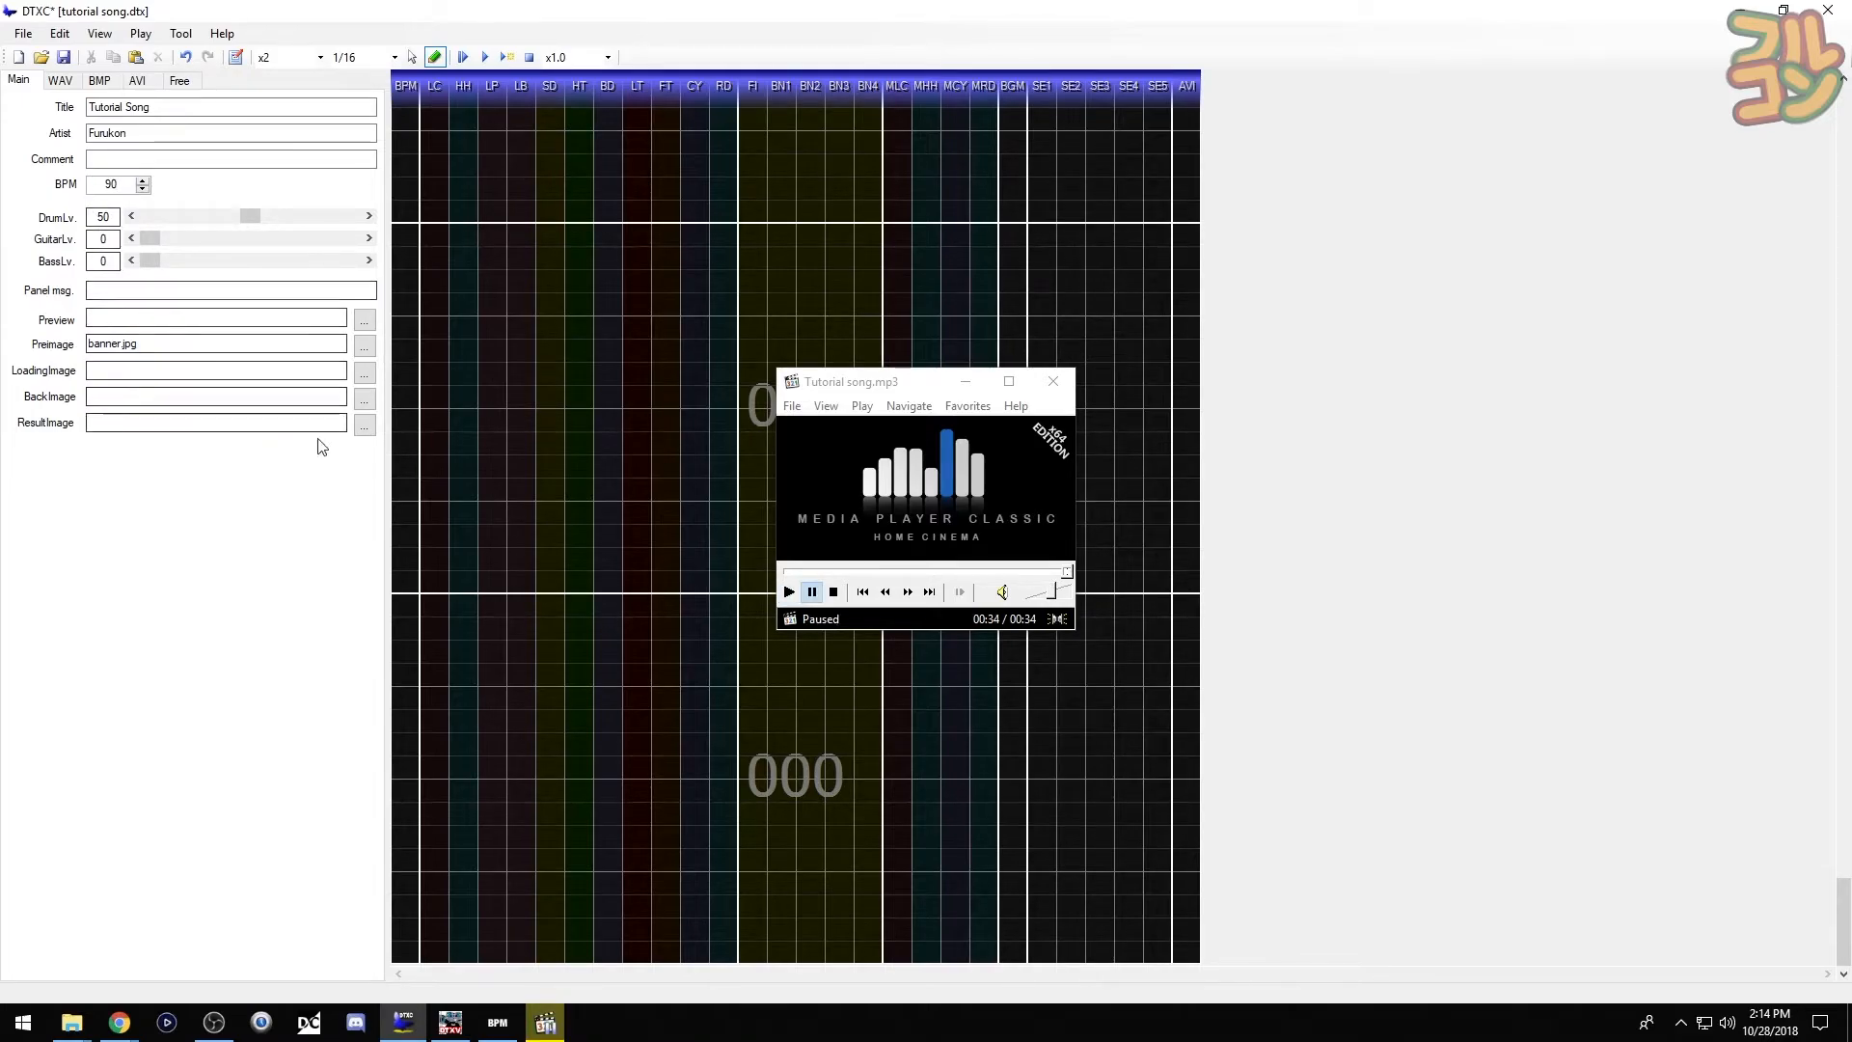
- Close Media Player Classic and bring the DTXCreator FSP folder back to the front
{"action": "left_click", "coordinate": [1052, 381]}
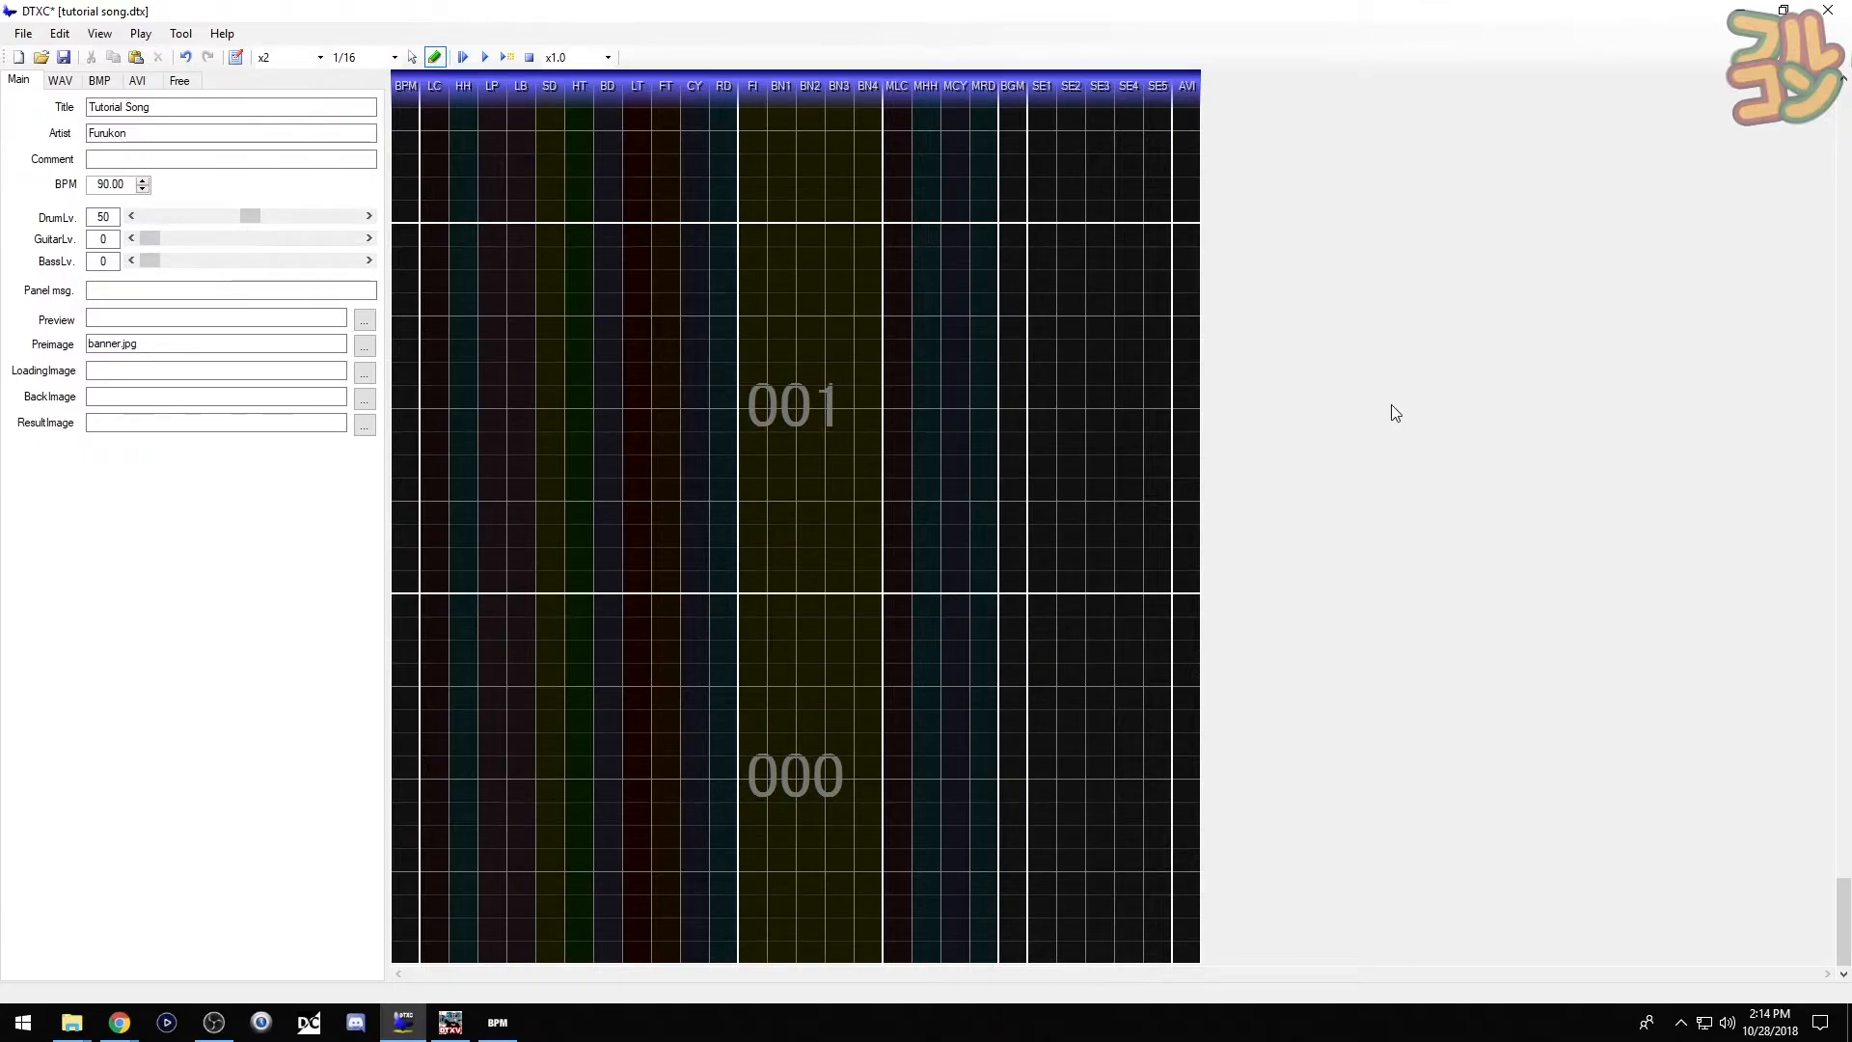
{"action": "mouse_move", "coordinate": [73, 1022]}
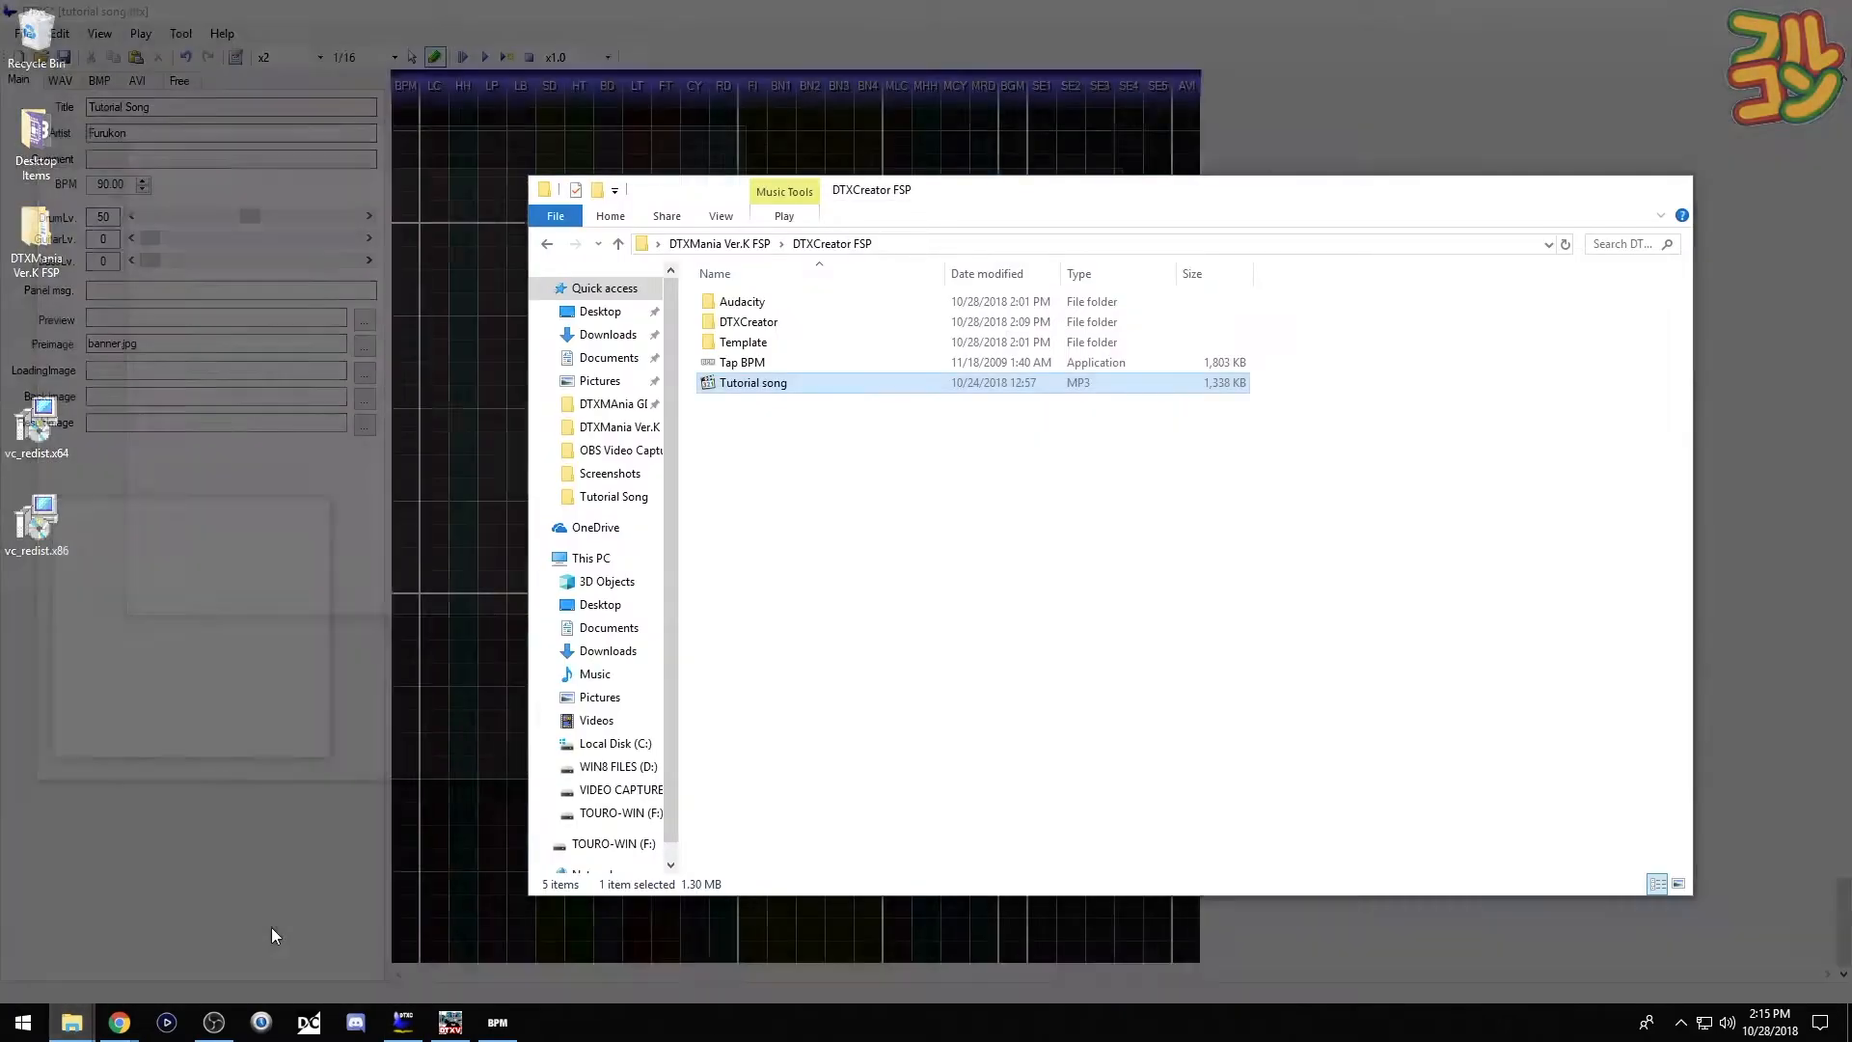
{"action": "left_click", "coordinate": [273, 931]}
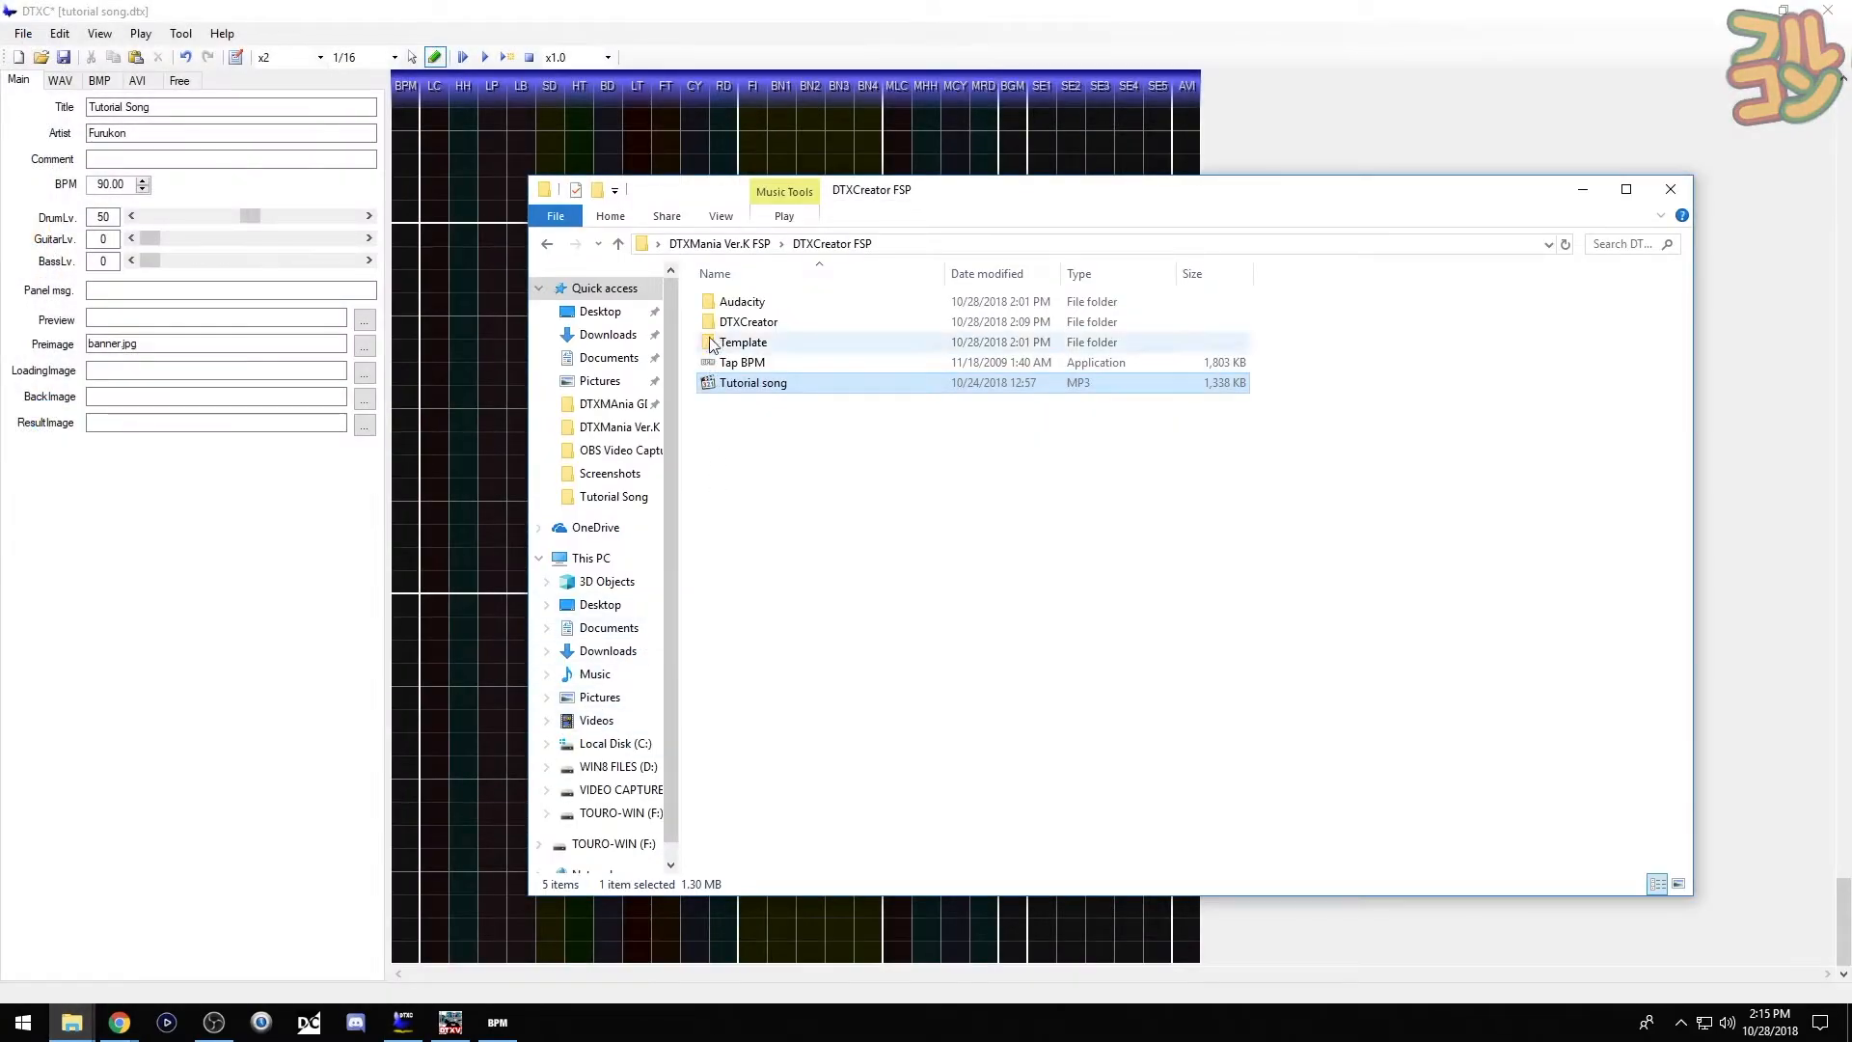
- Try launching Audacity from its folder and dismiss the missing-DLL error
{"action": "double_click", "coordinate": [710, 307]}
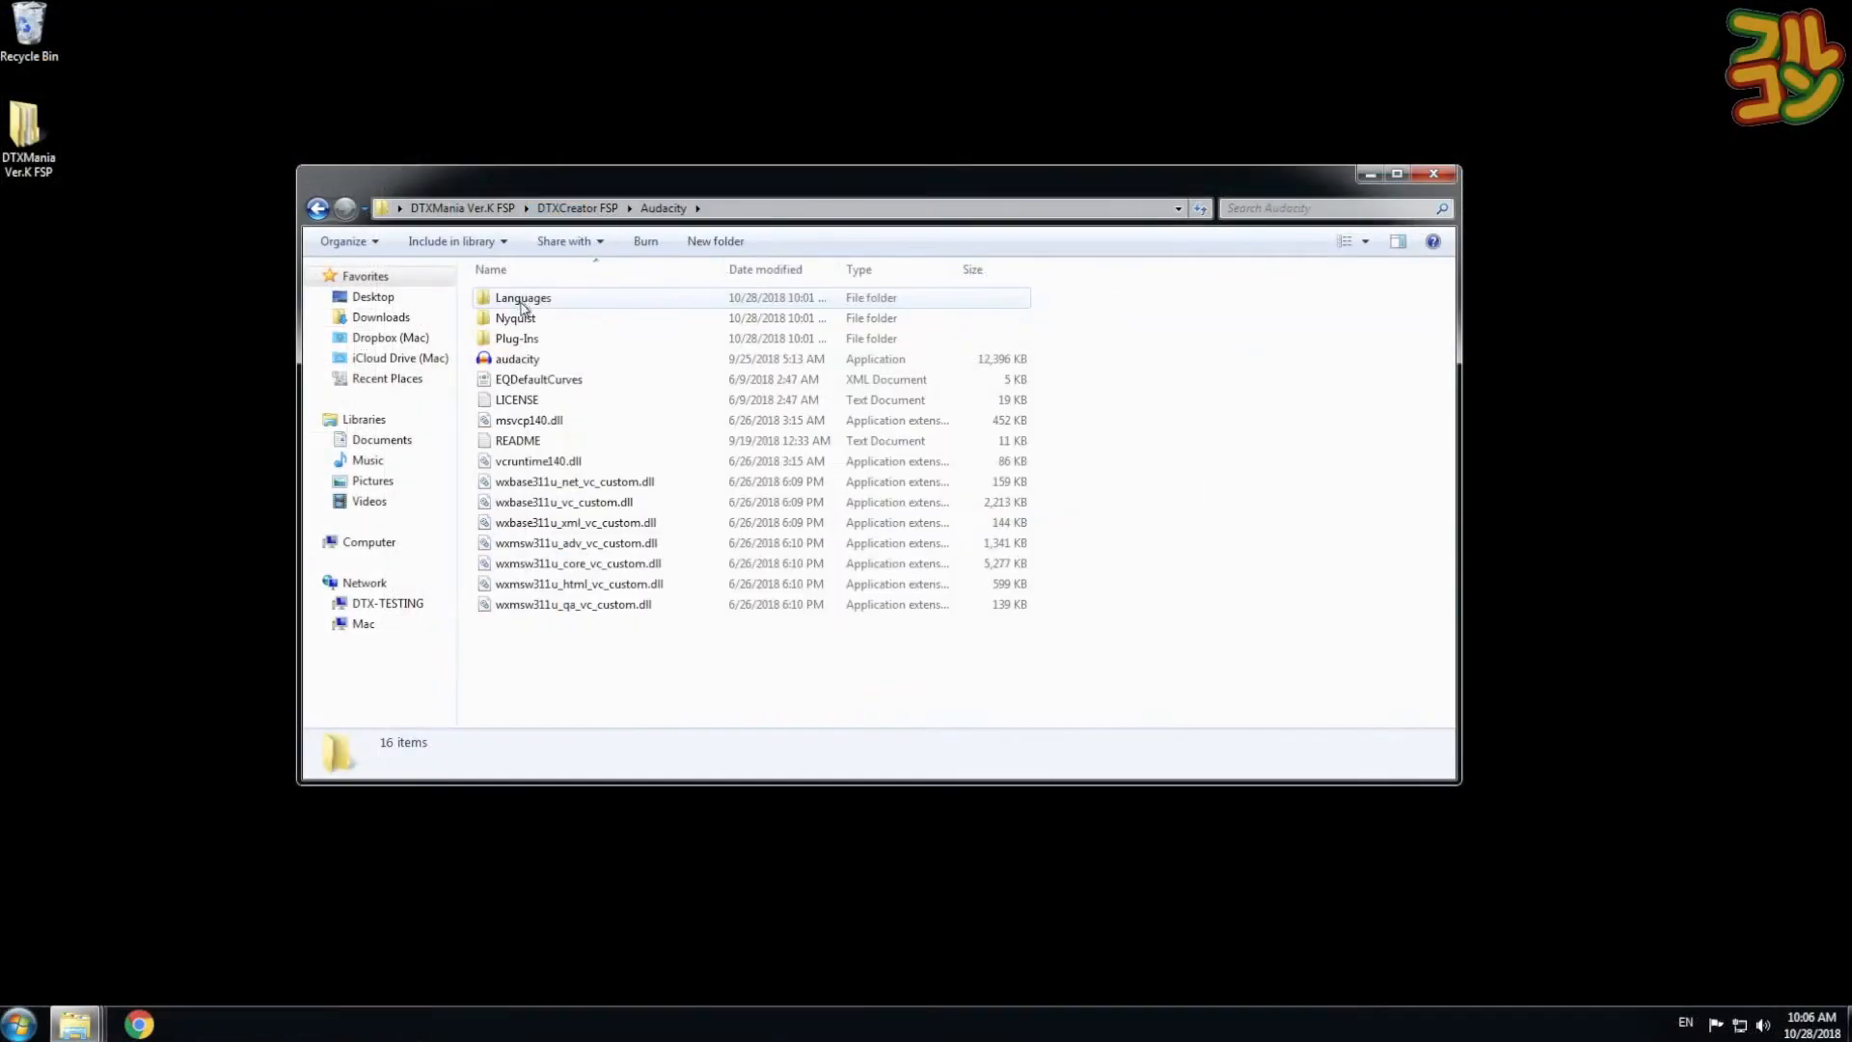
{"action": "double_click", "coordinate": [526, 365]}
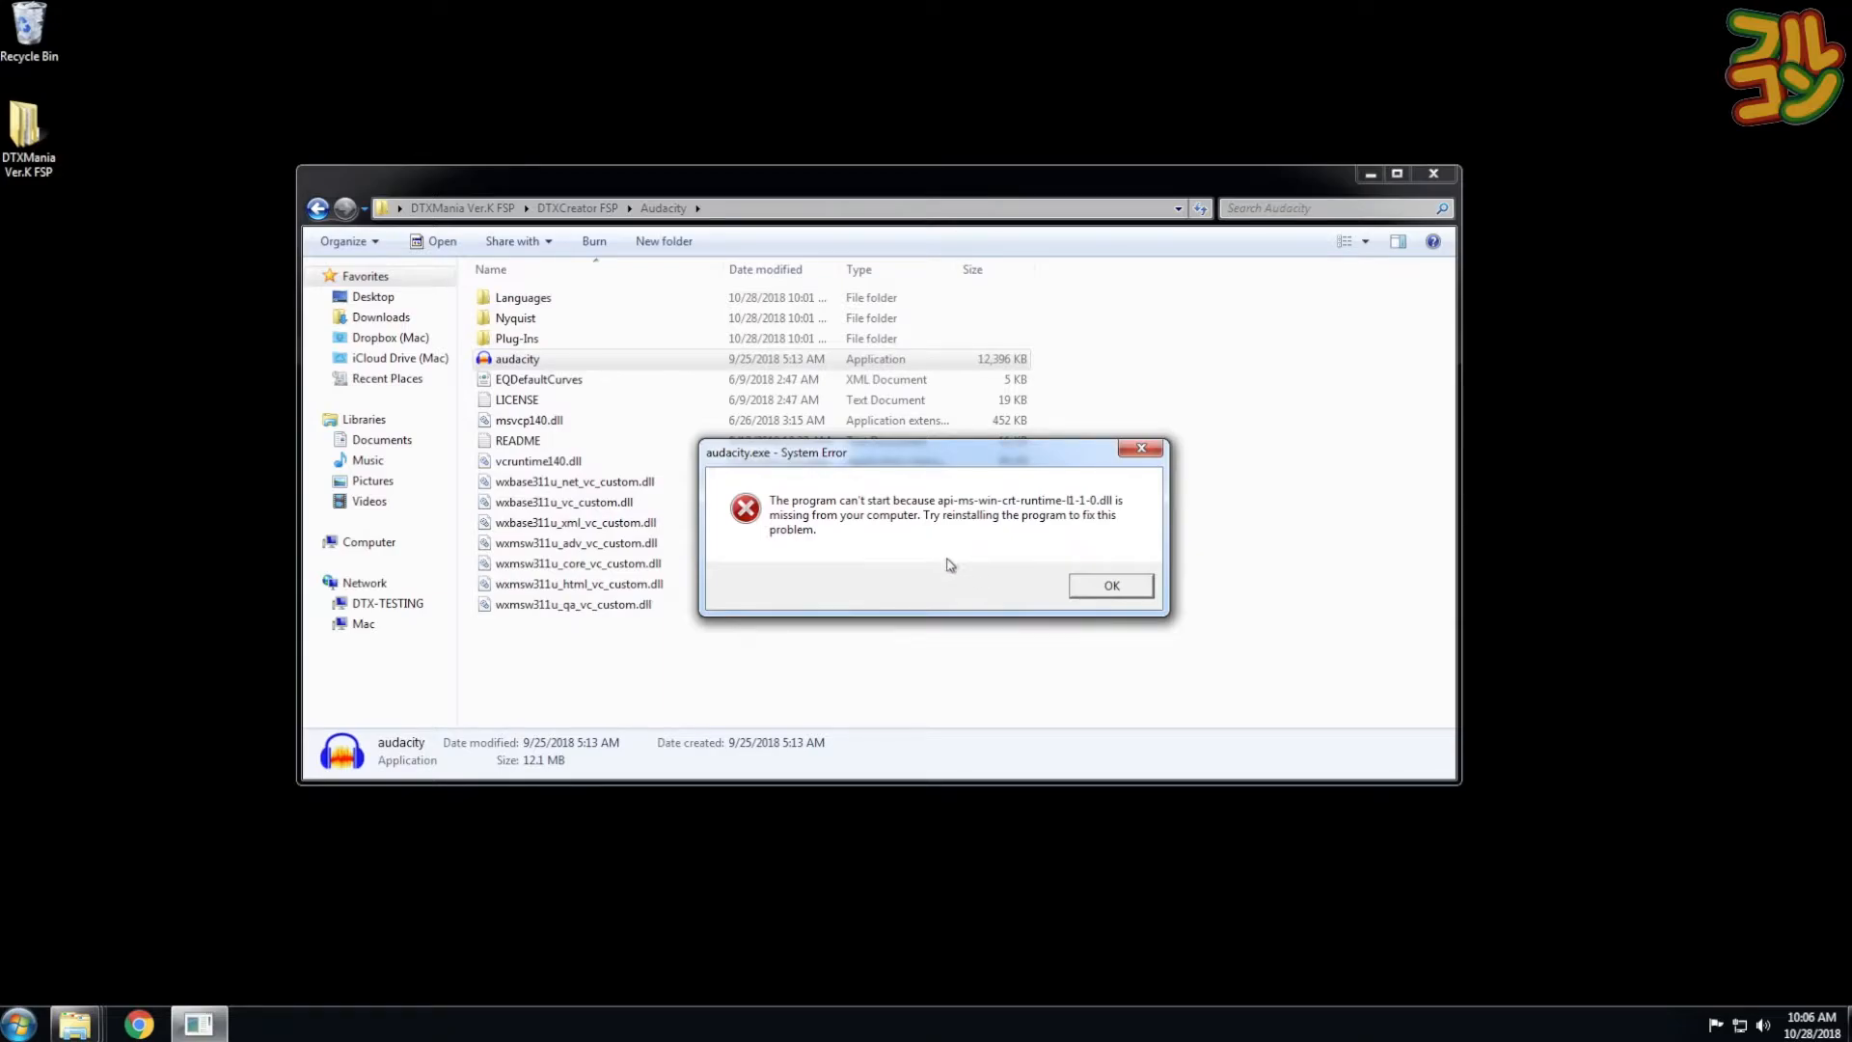
{"action": "left_click", "coordinate": [1111, 586]}
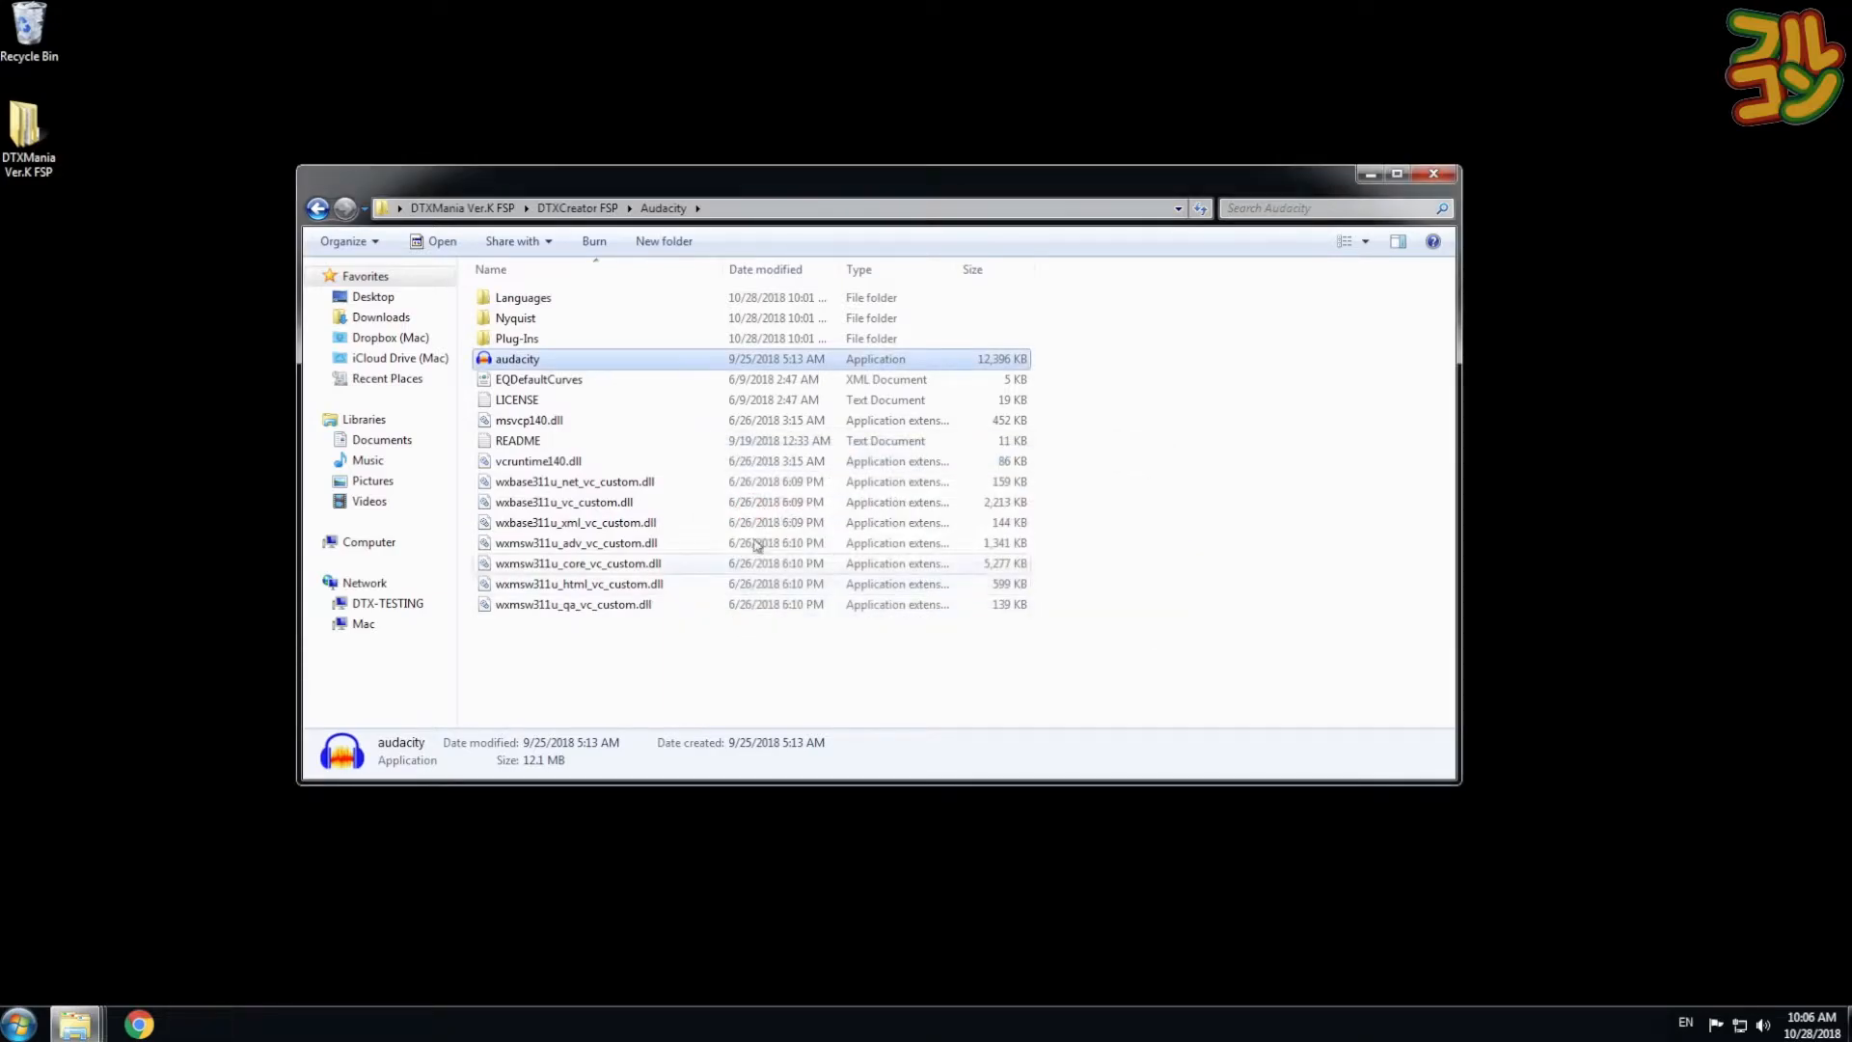
- Run vc_redist.x64 from DTXCreator FSP, accept the license, and install Visual C++ 2015 x64
{"action": "left_click", "coordinate": [317, 209]}
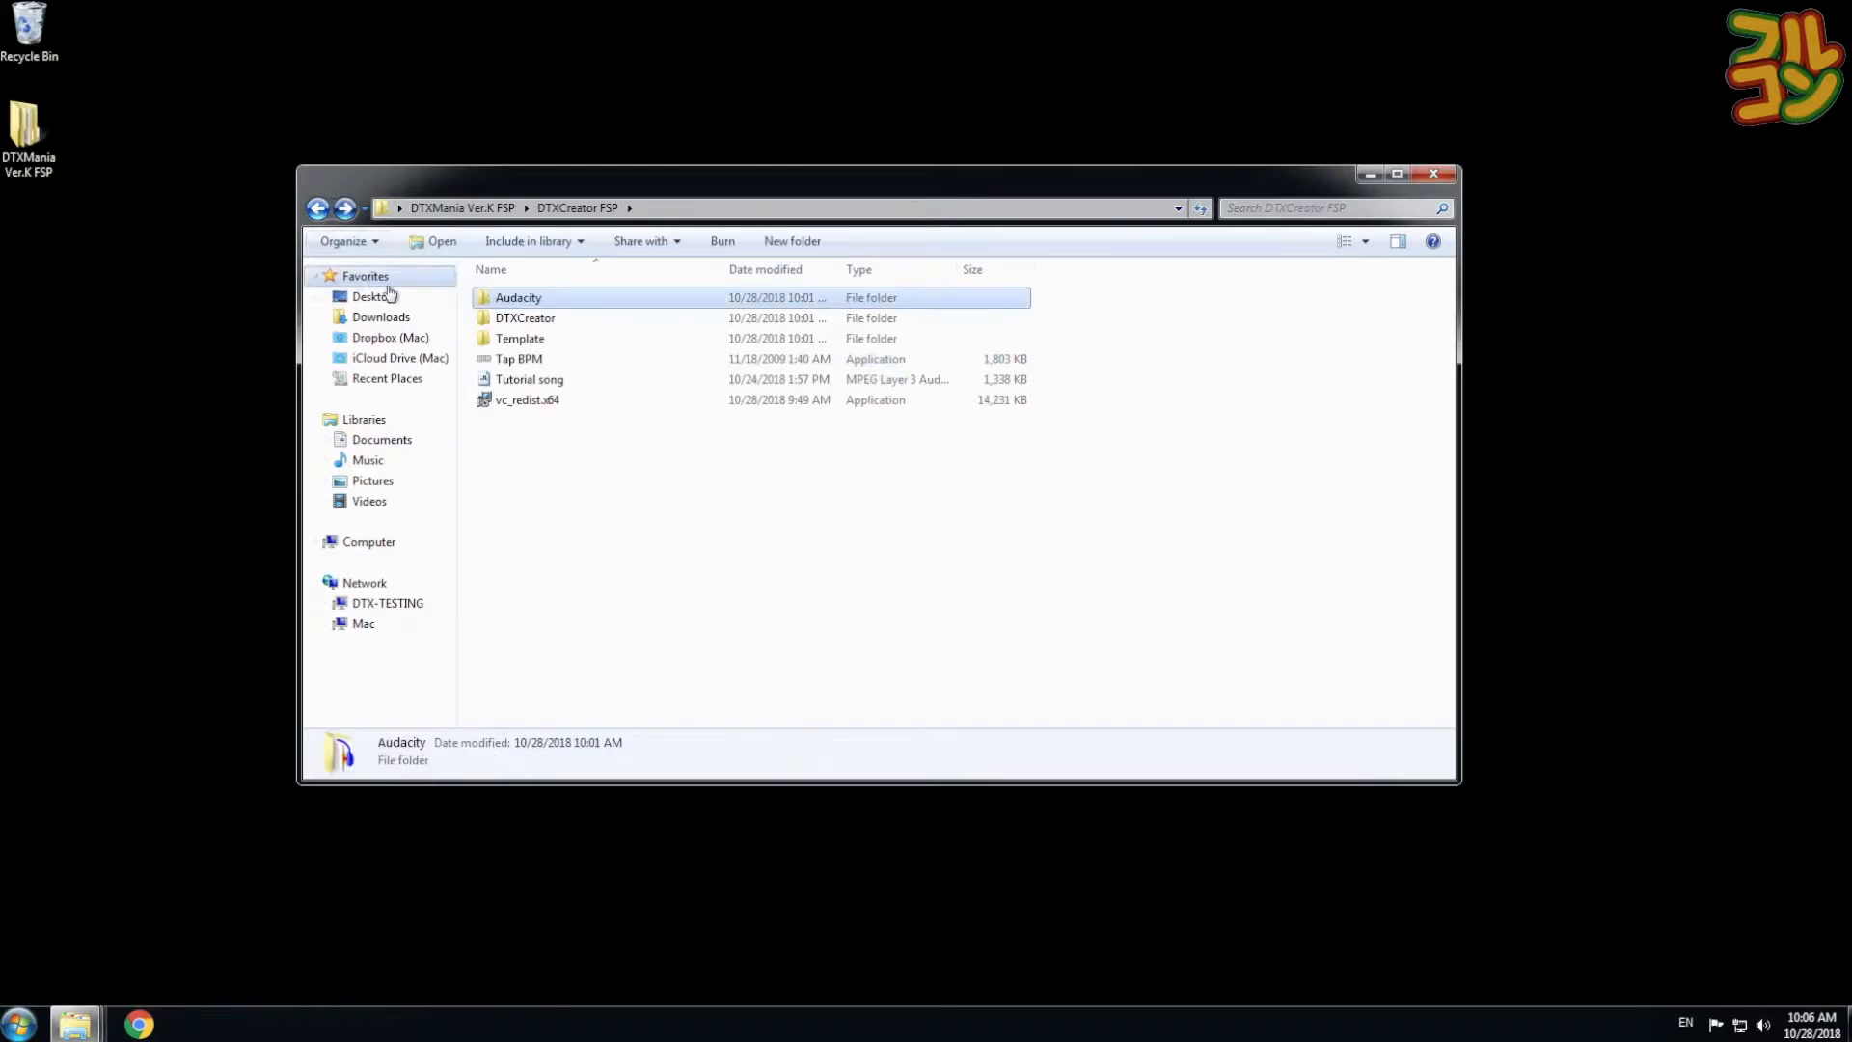
{"action": "double_click", "coordinate": [540, 401]}
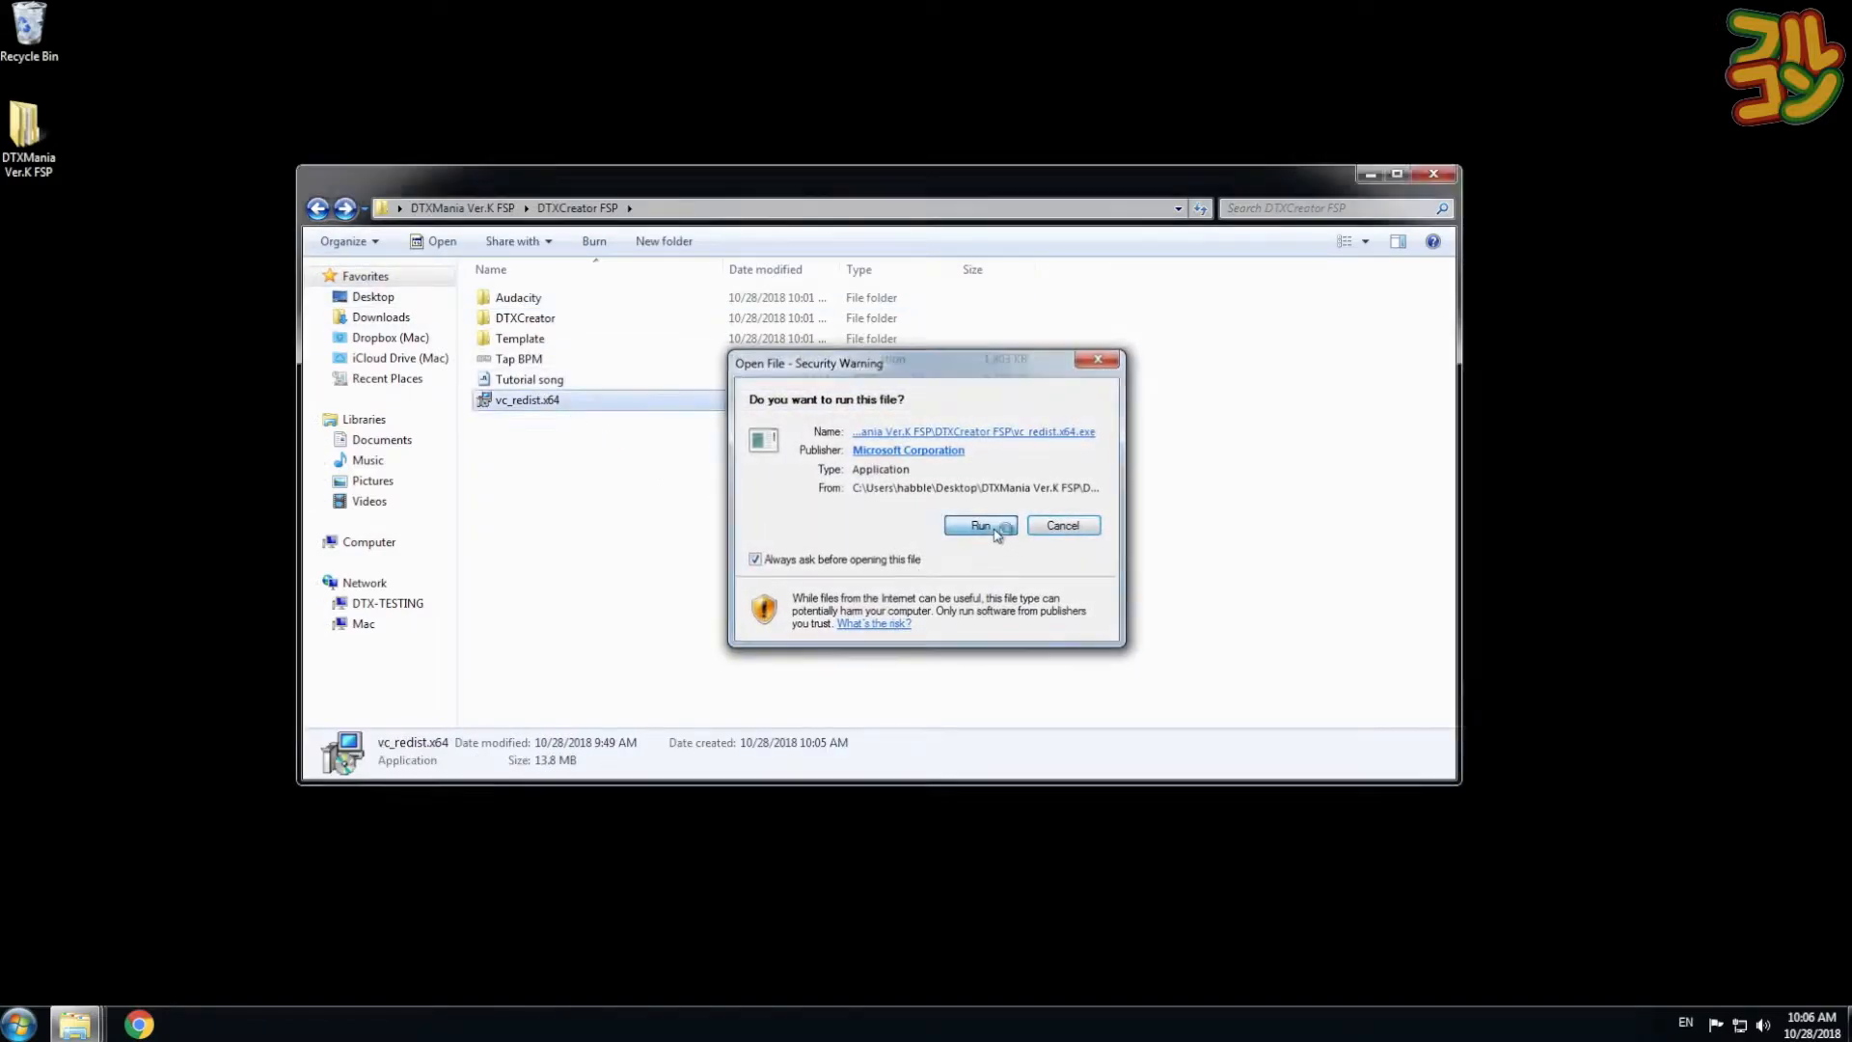
{"action": "left_click", "coordinate": [981, 525]}
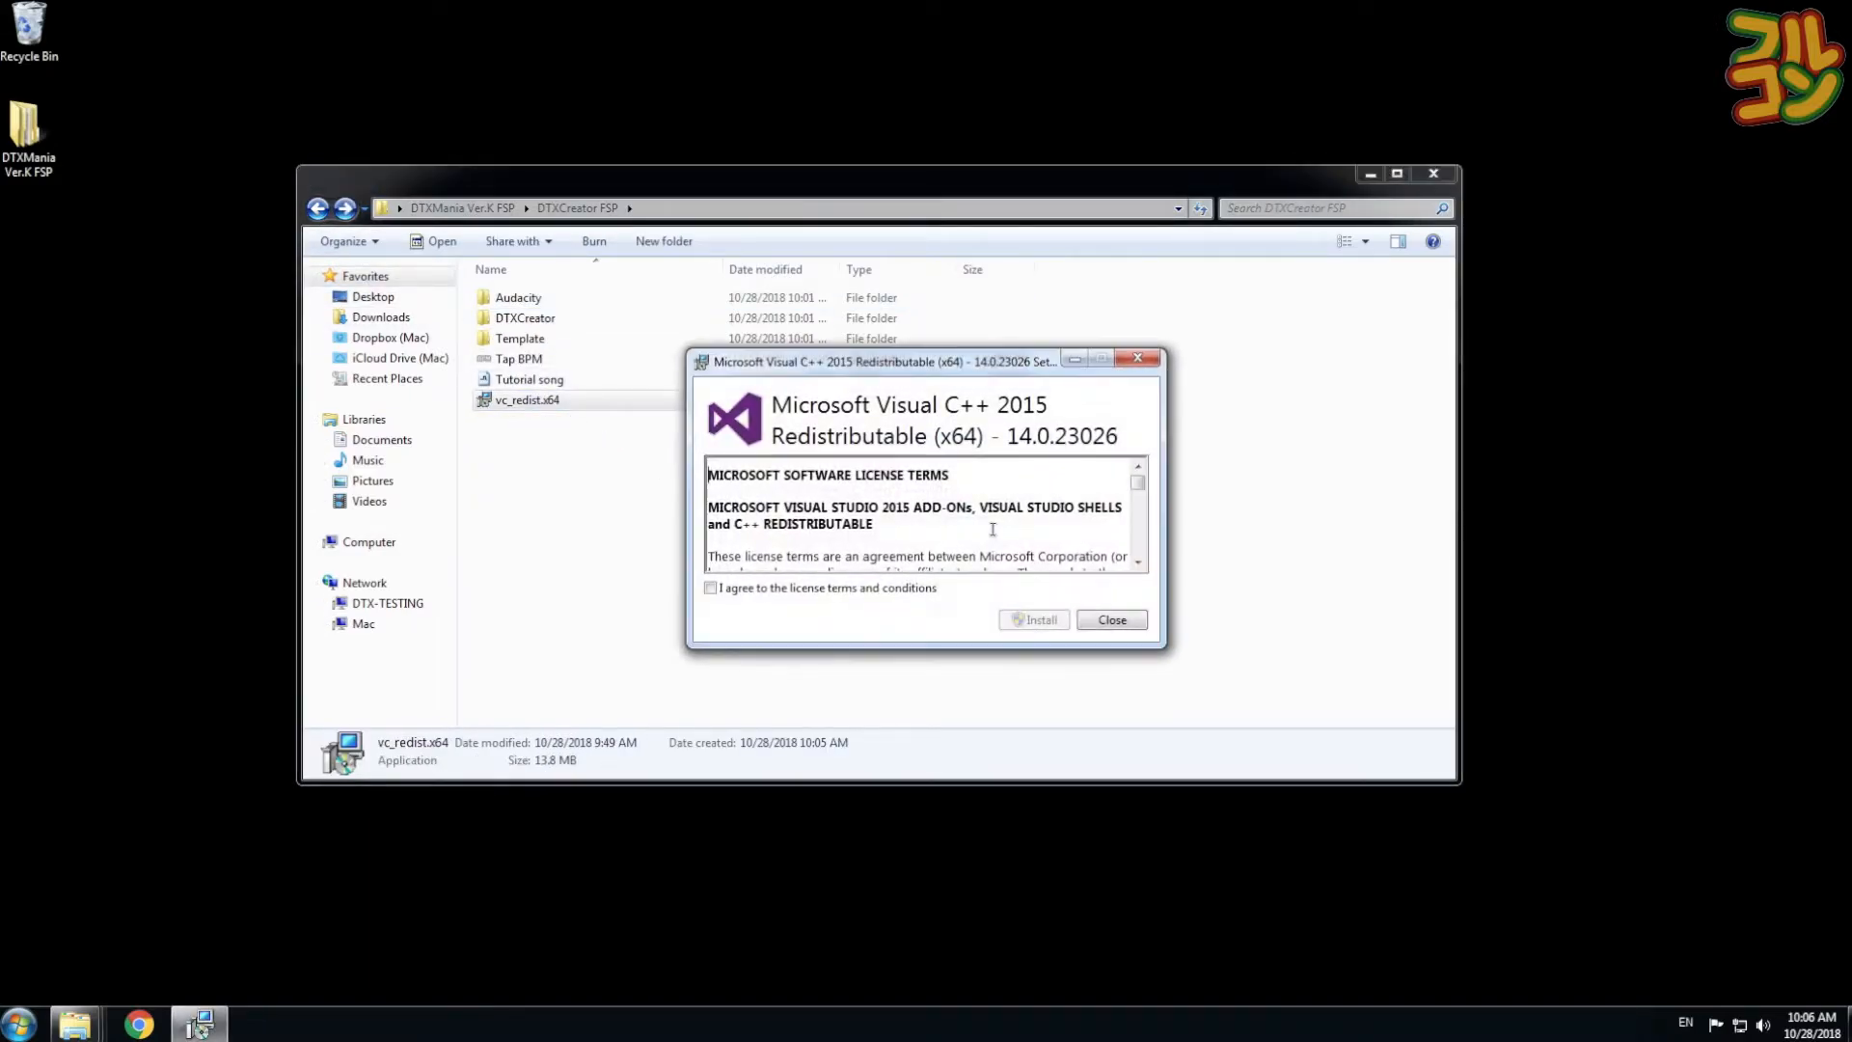
{"action": "left_click", "coordinate": [713, 589]}
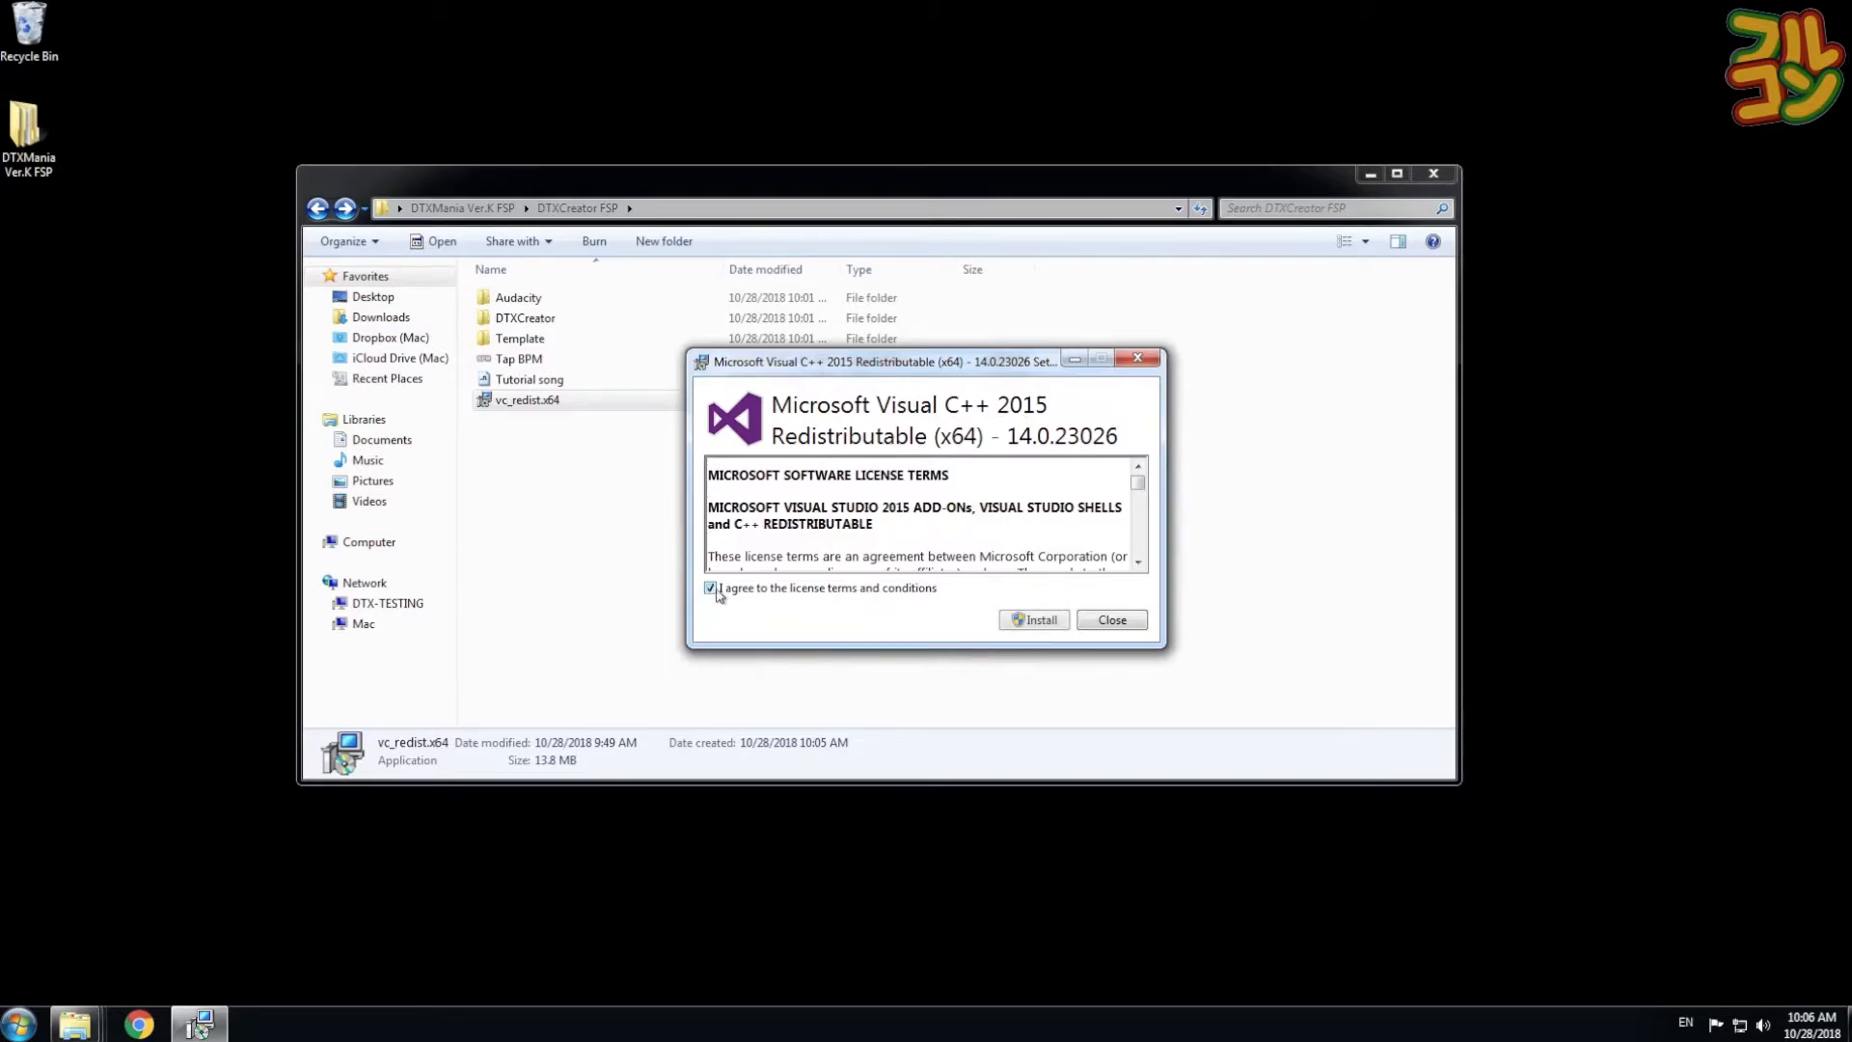
{"action": "left_click", "coordinate": [1043, 620]}
{"action": "left_click", "coordinate": [1007, 530]}
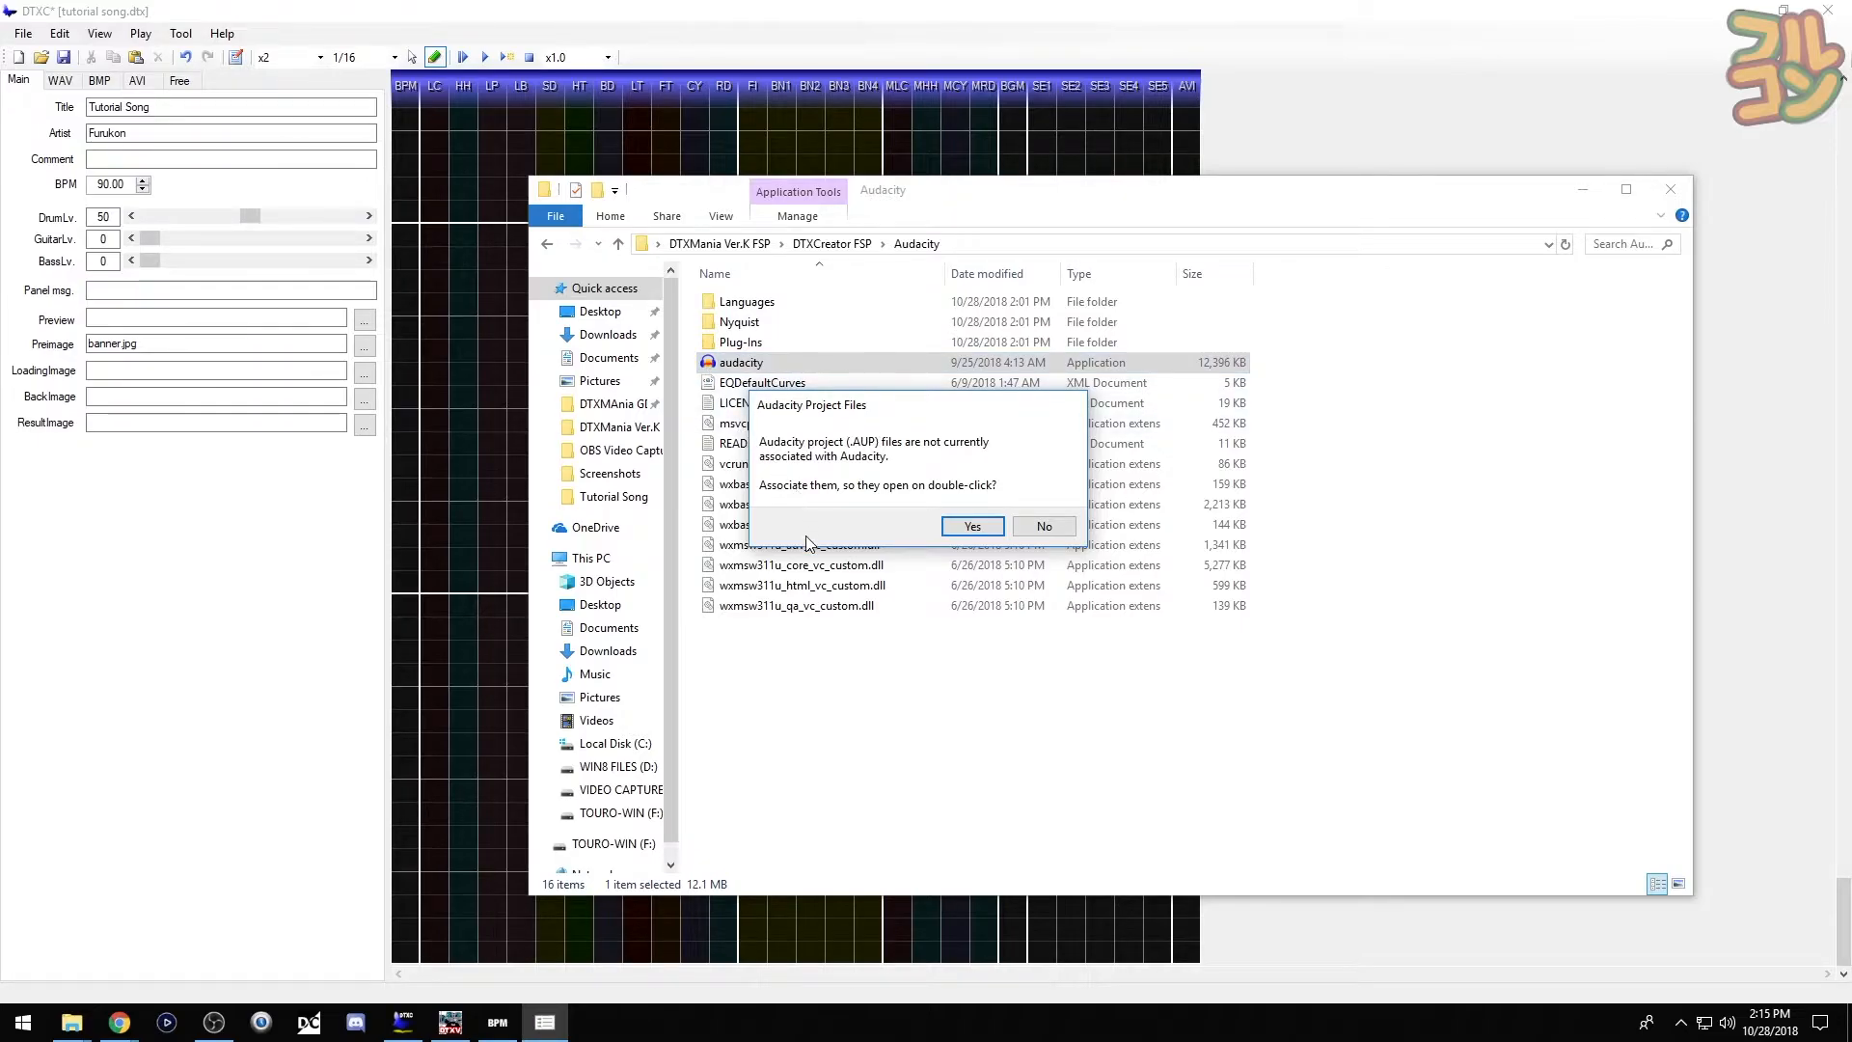
- Associate project files with Audacity, dismiss the welcome screen, and move the window aside
{"action": "left_click", "coordinate": [972, 526]}
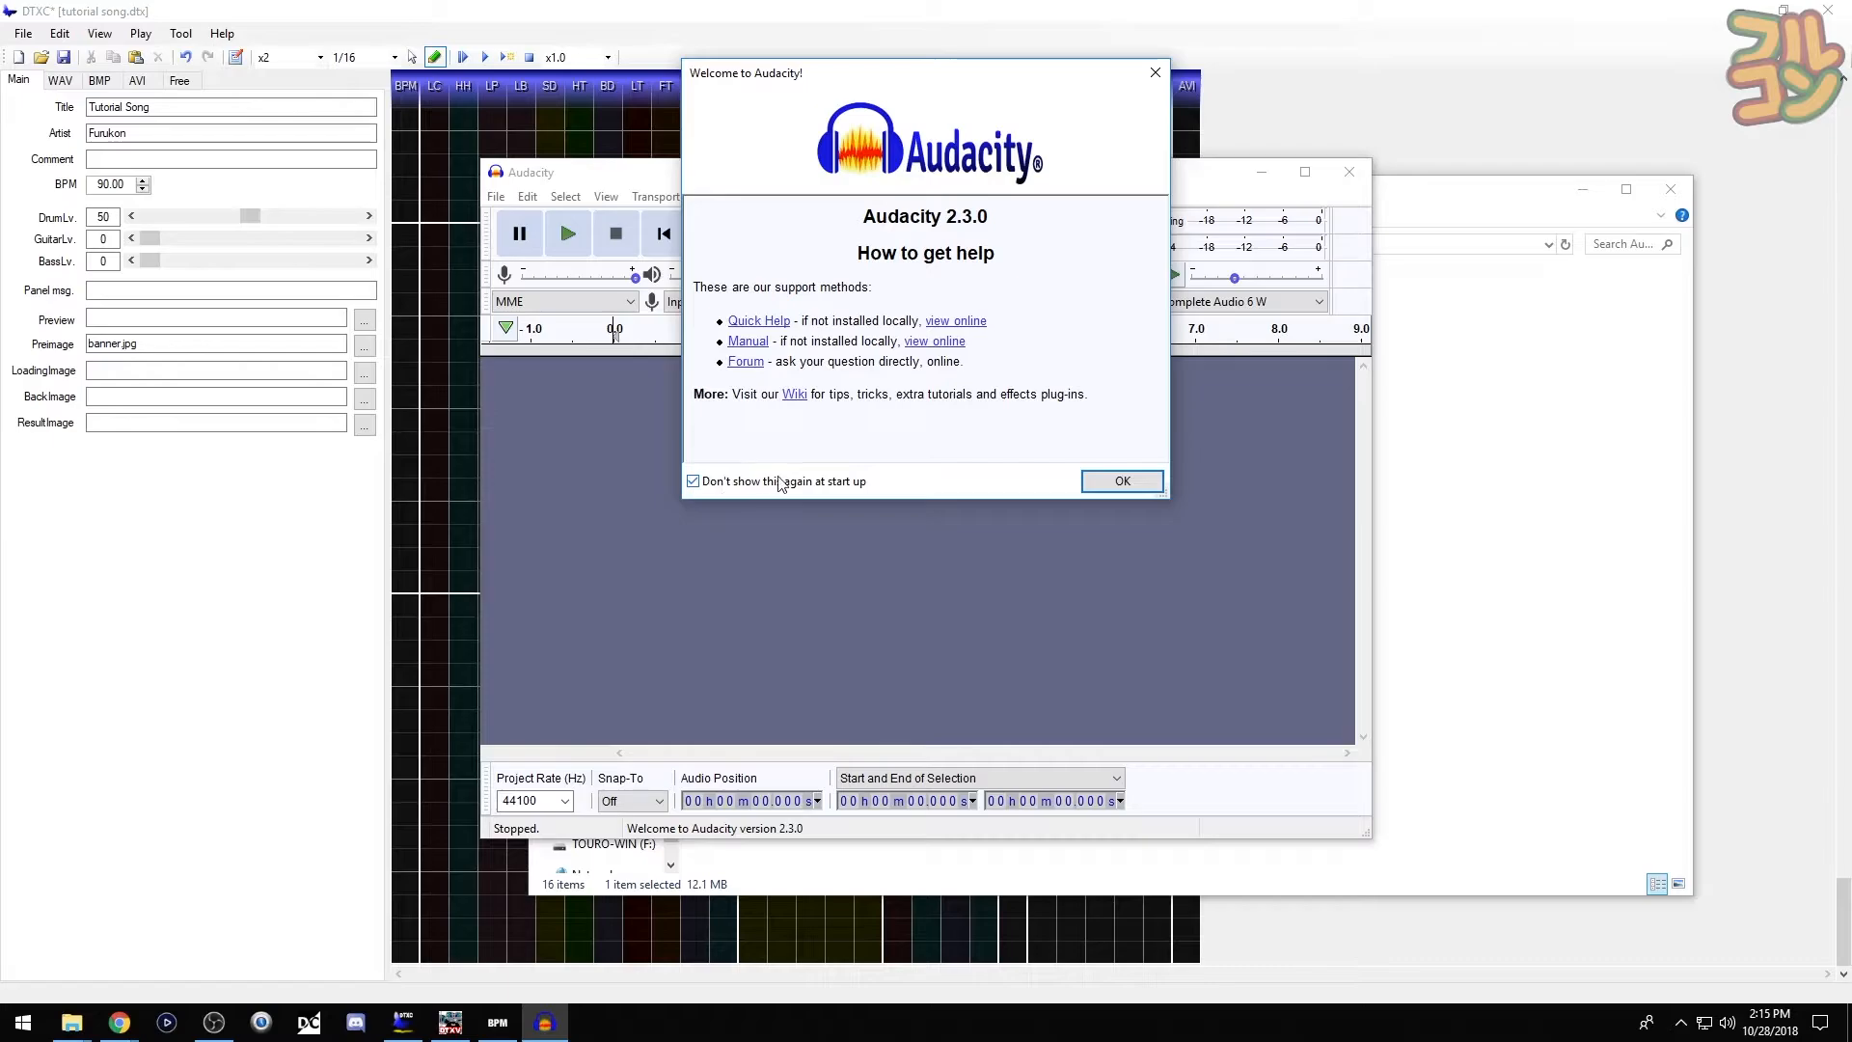
{"action": "left_click", "coordinate": [1119, 482]}
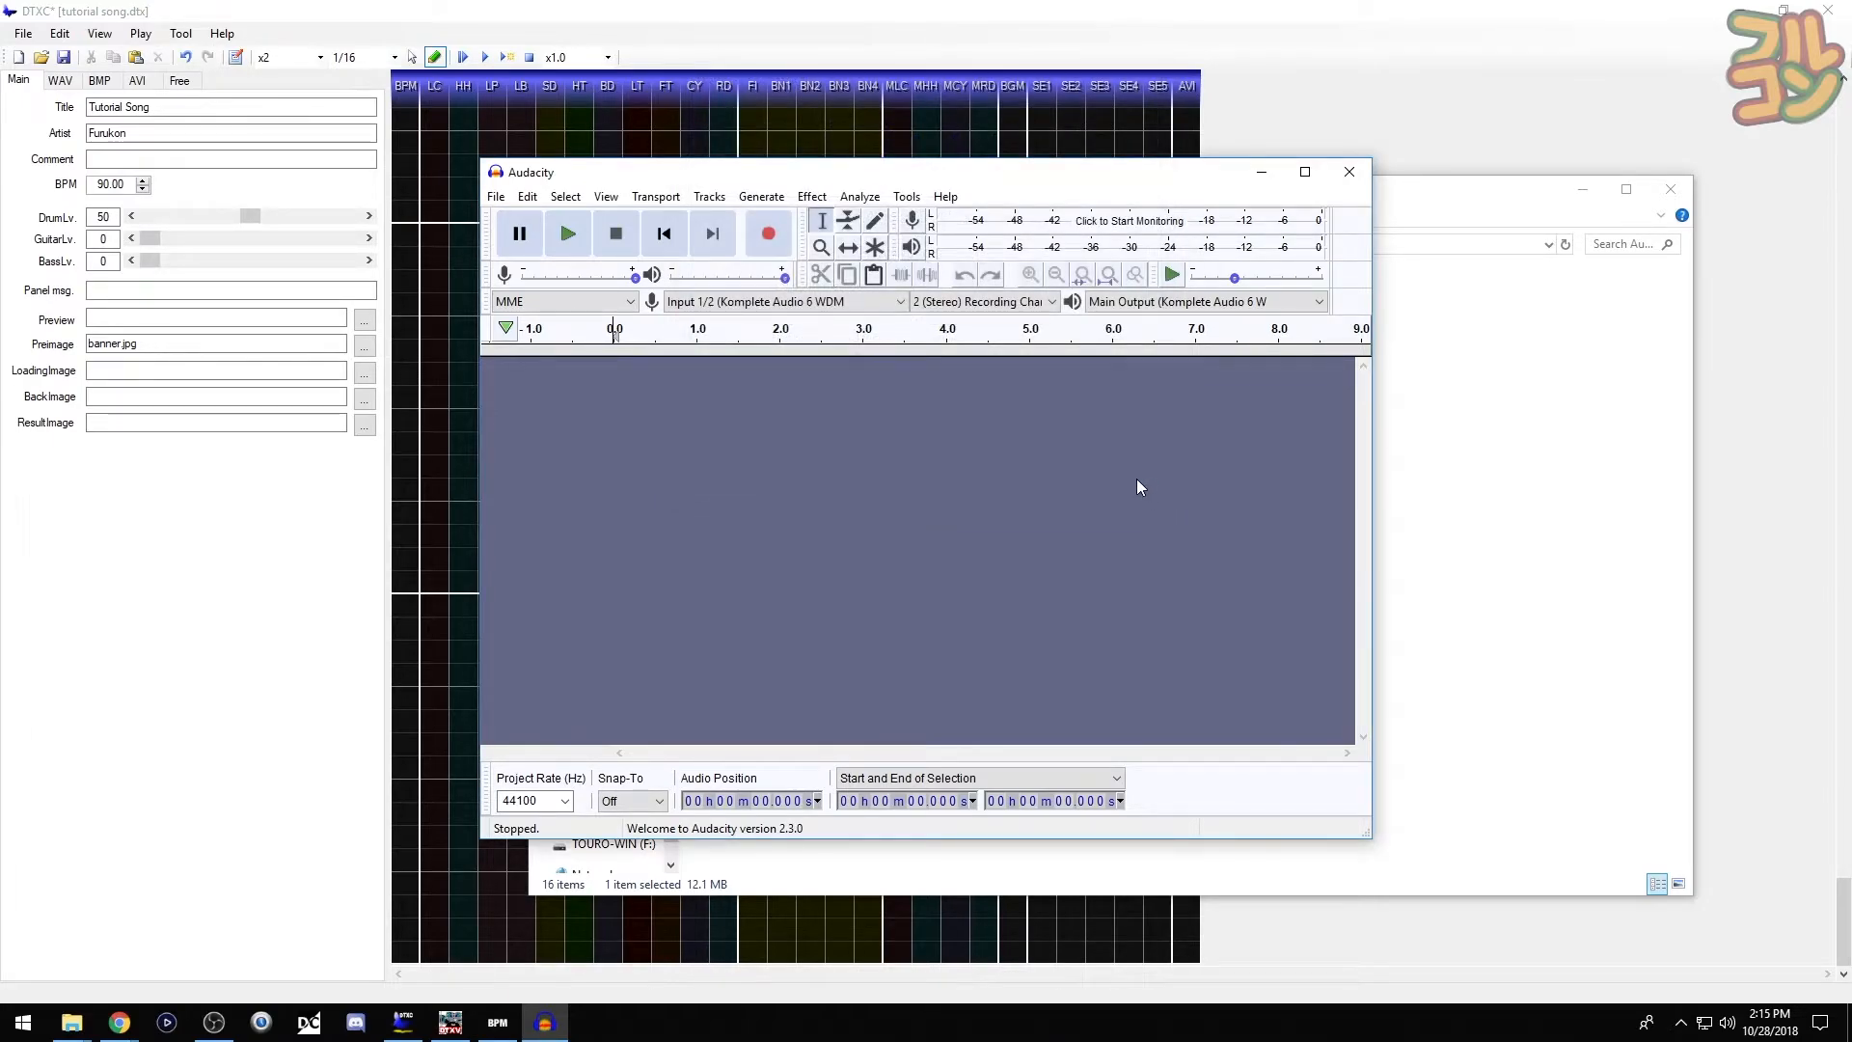
{"action": "left_click_drag", "start_coordinate": [1038, 179], "coordinate": [1501, 229]}
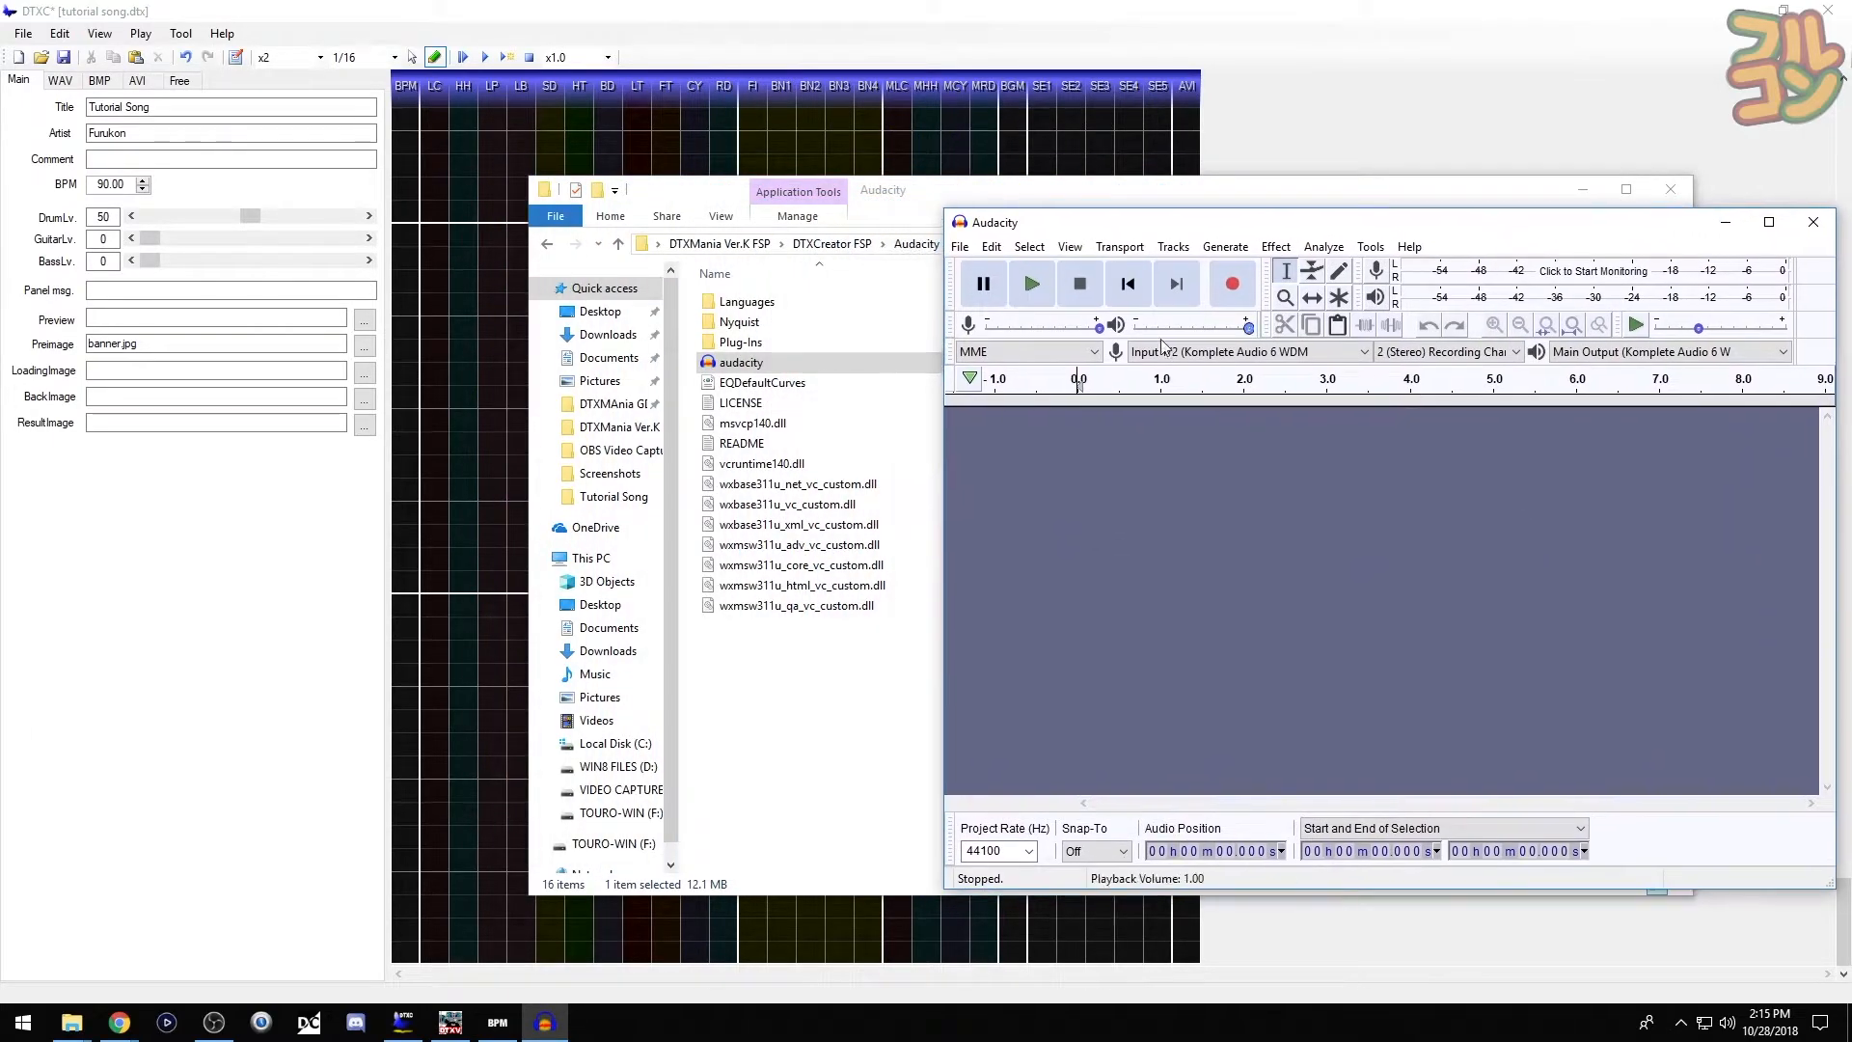
- Drag Tutorial song.mp3 from the DTXCreator FSP folder into Audacity and shift the window left
{"action": "left_click", "coordinate": [845, 249]}
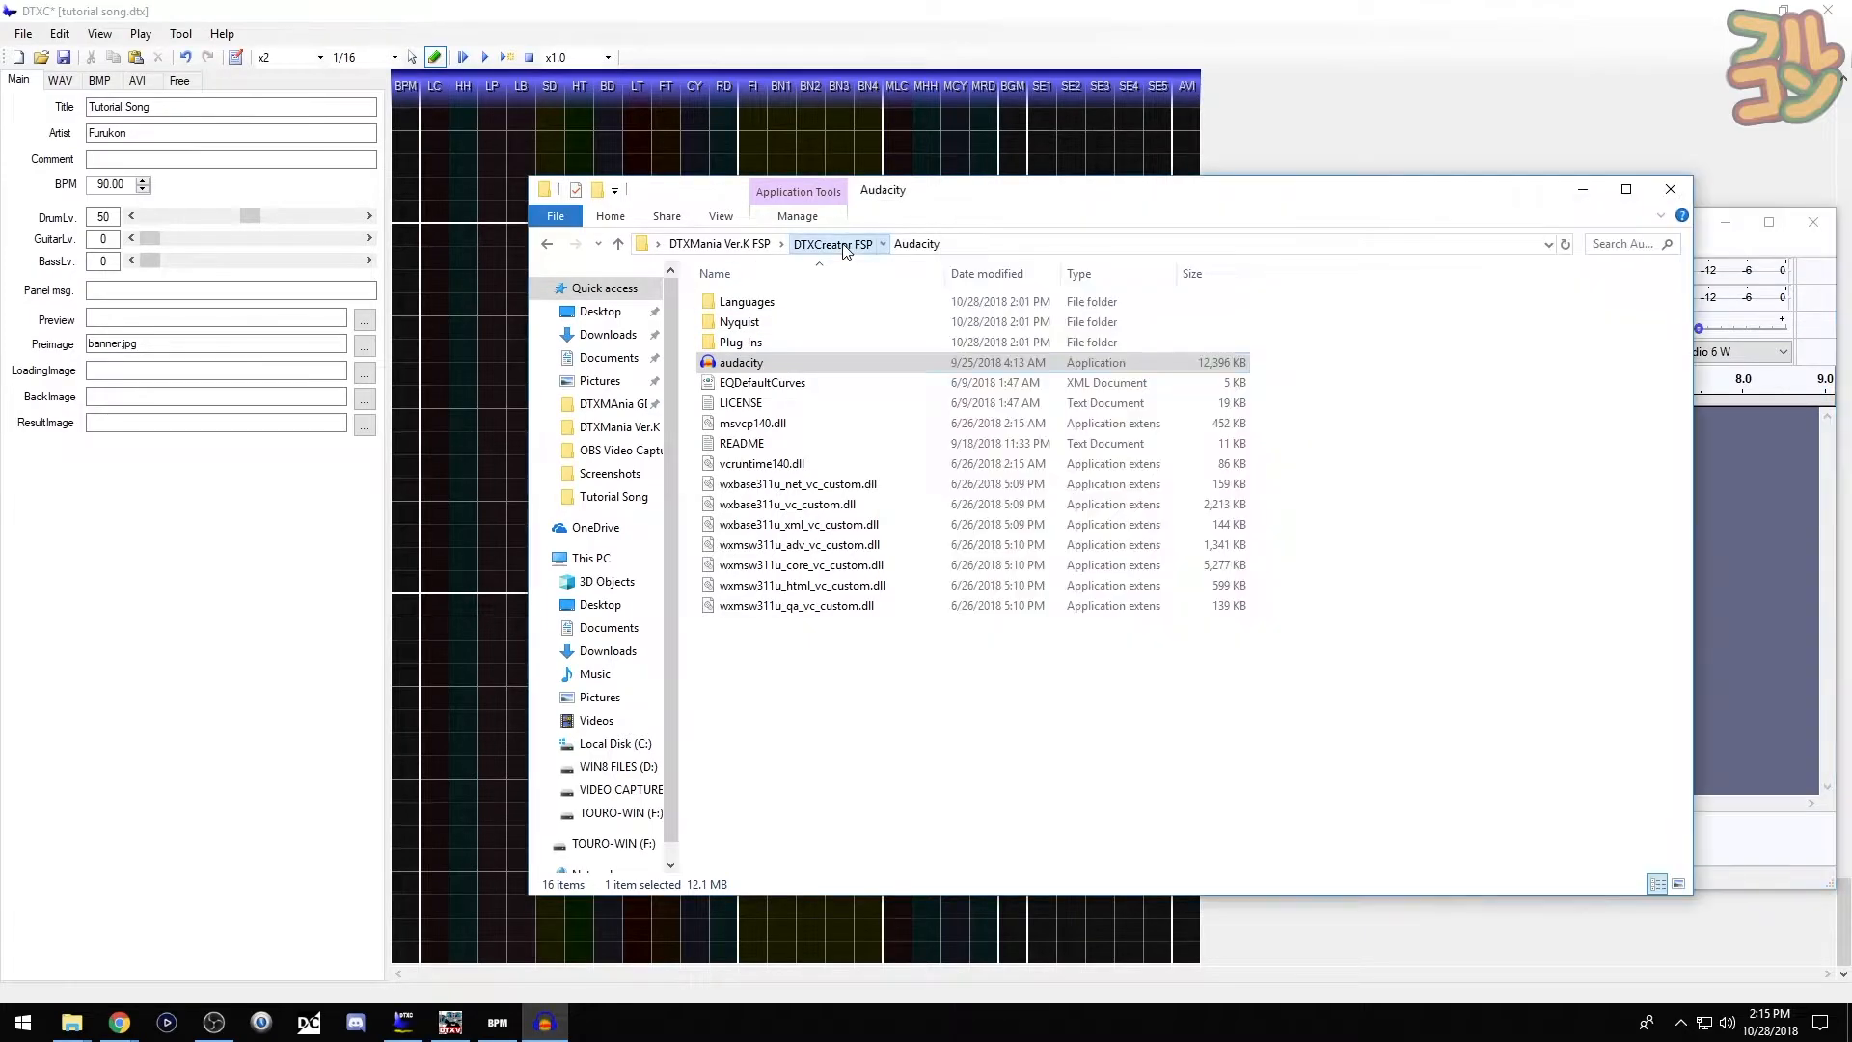
{"action": "left_click", "coordinate": [845, 246]}
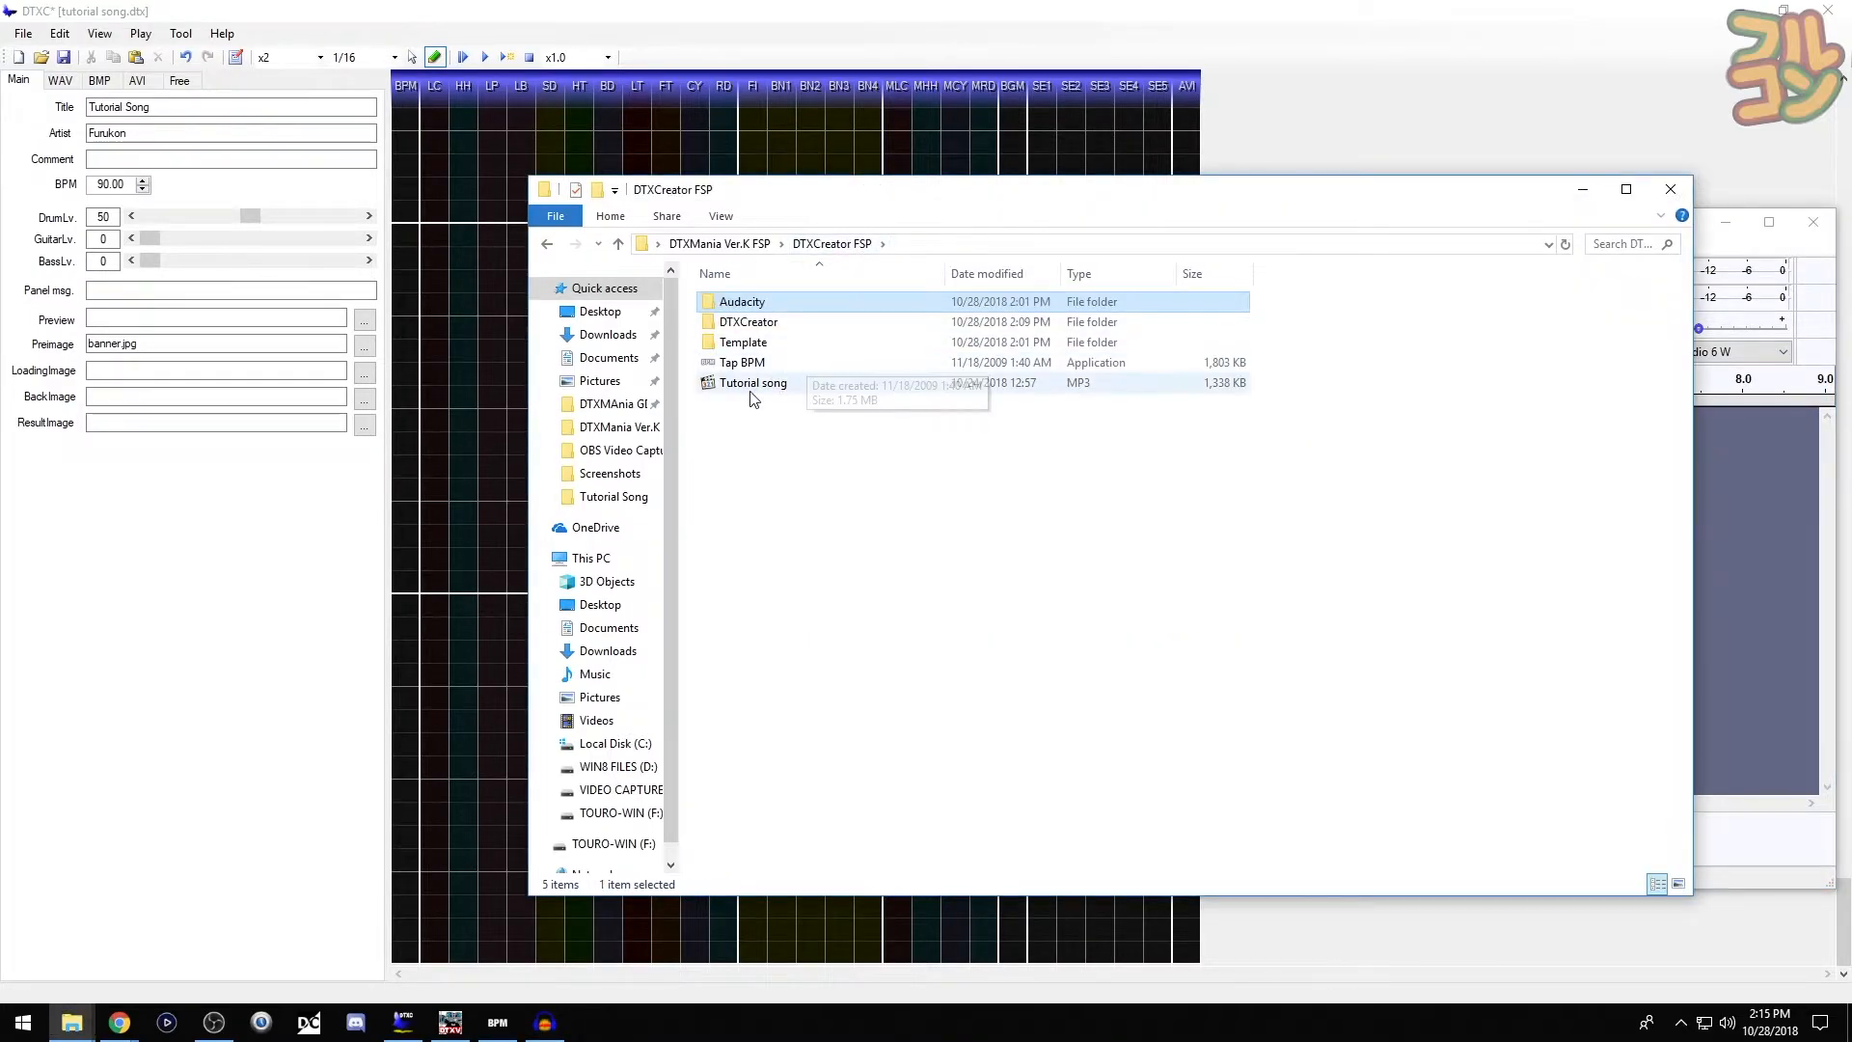
{"action": "left_click", "coordinate": [806, 384]}
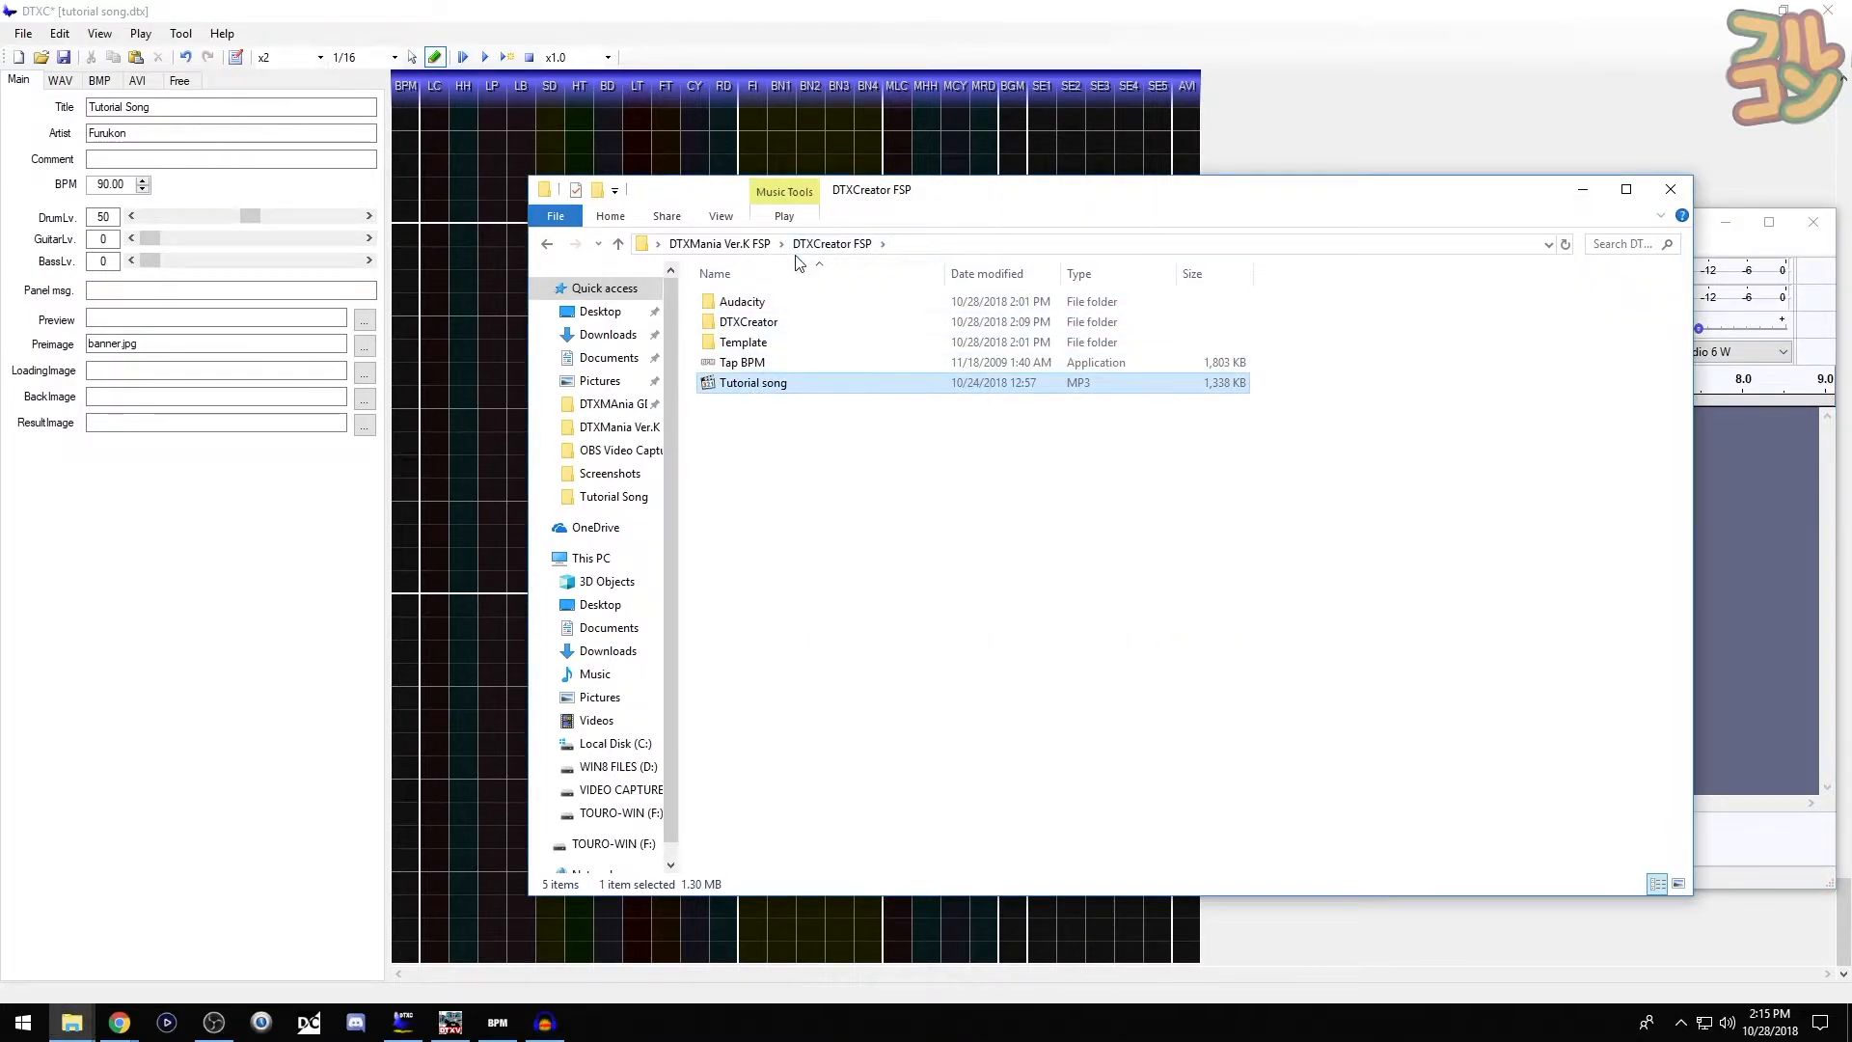
{"action": "left_click_drag", "start_coordinate": [762, 383], "coordinate": [1732, 618]}
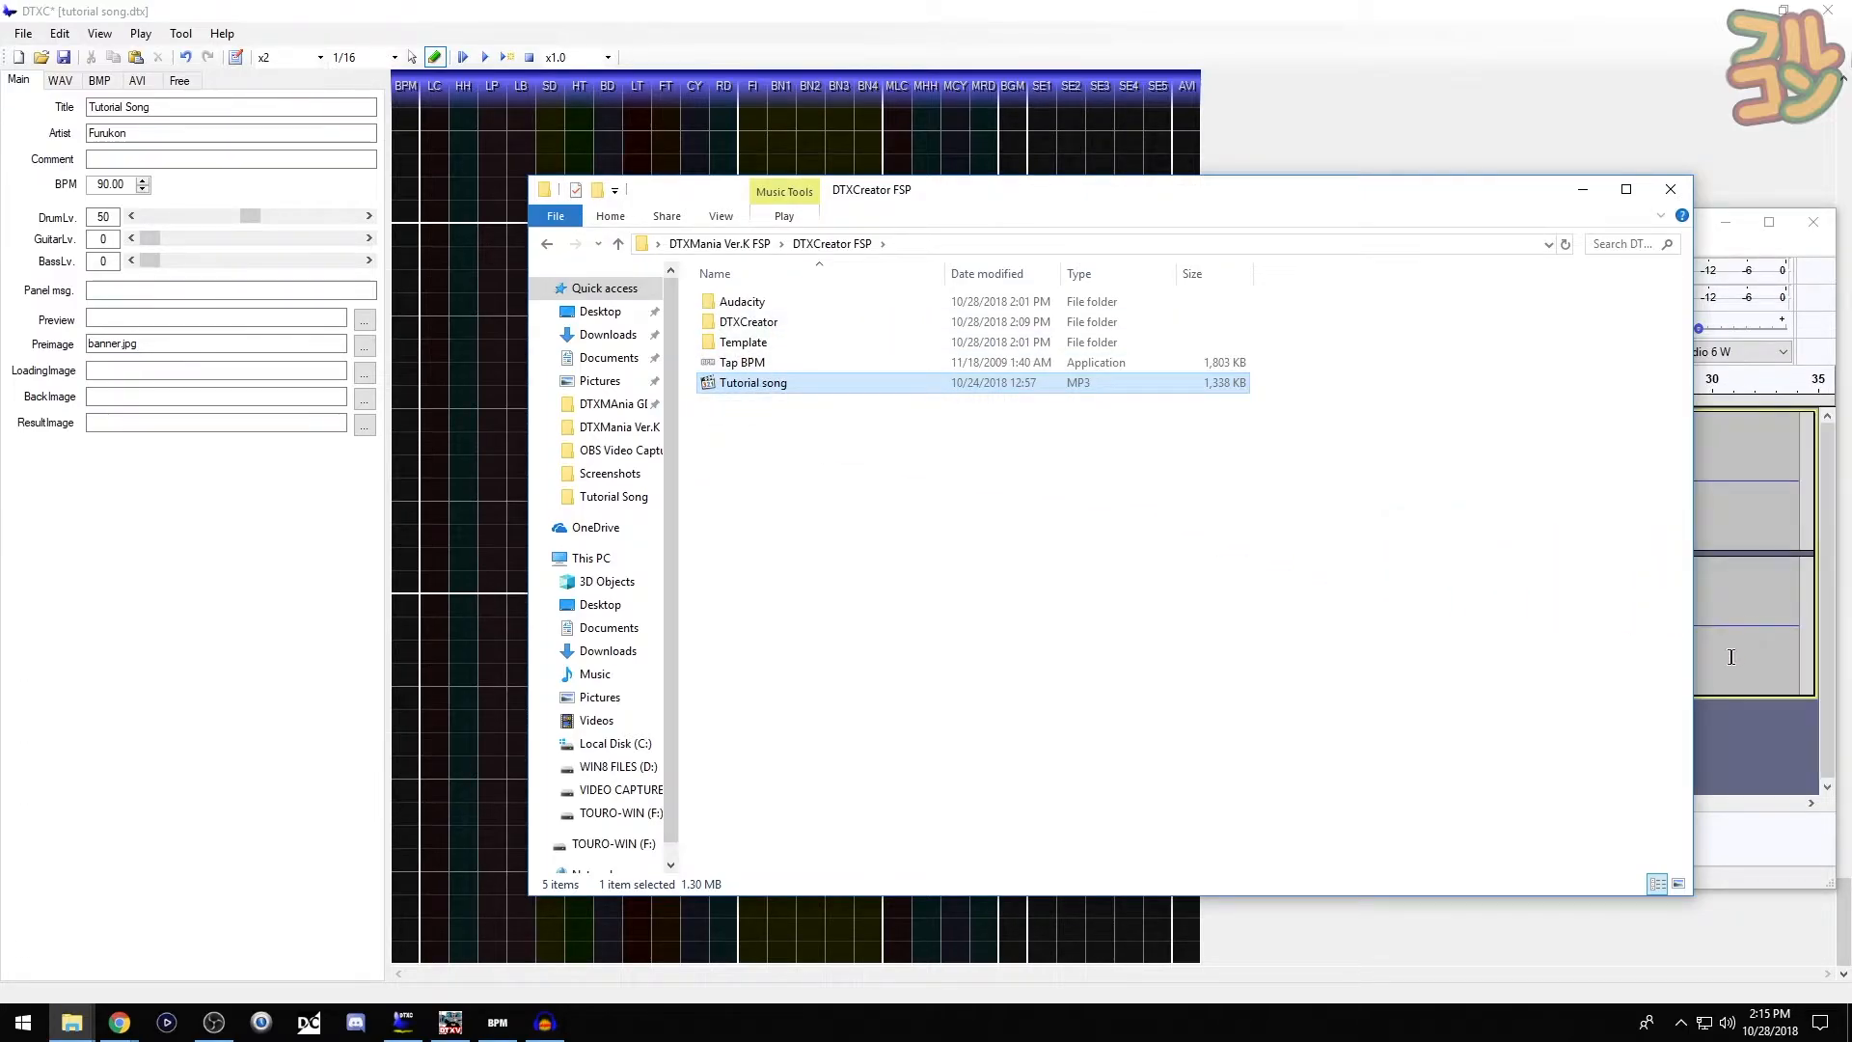
{"action": "left_click", "coordinate": [1715, 740]}
{"action": "left_click_drag", "start_coordinate": [1562, 227], "coordinate": [1275, 235]}
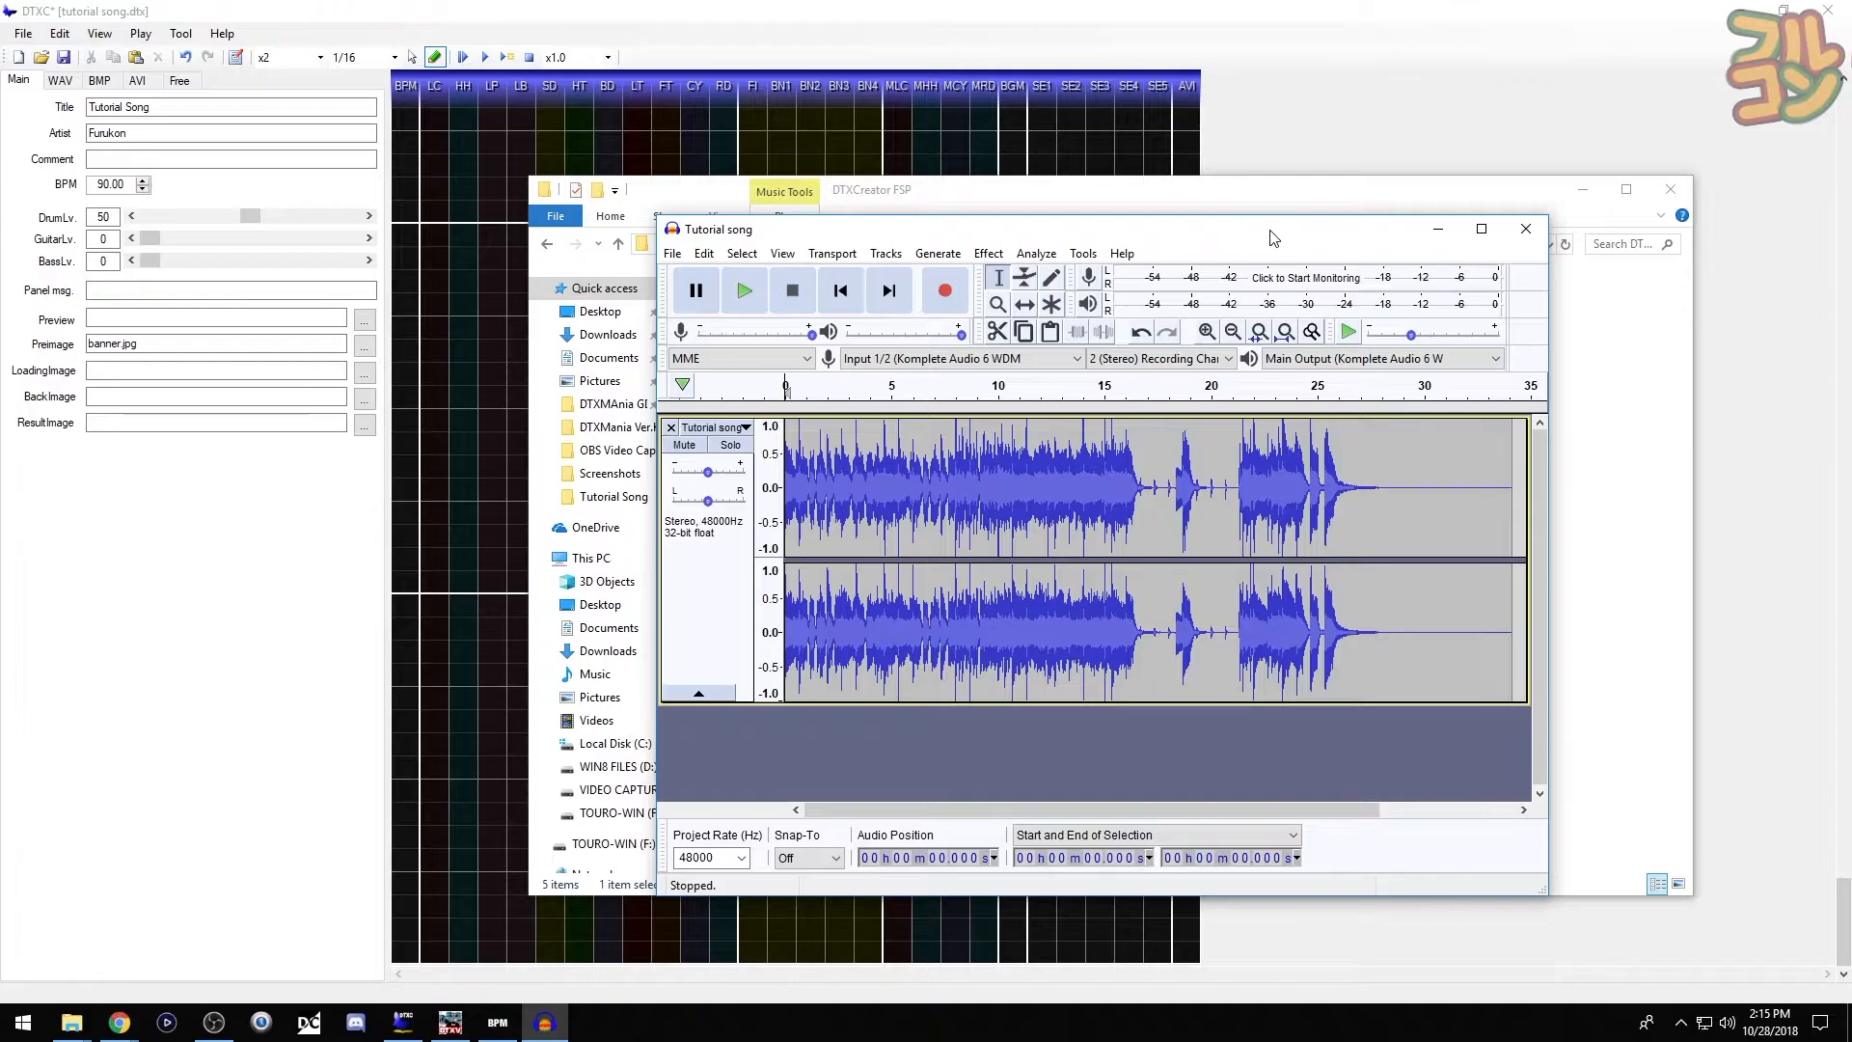
- Start exporting the song's audio and browse to DTXFiles\Tutorial Song as the save location
{"action": "left_click", "coordinate": [672, 253]}
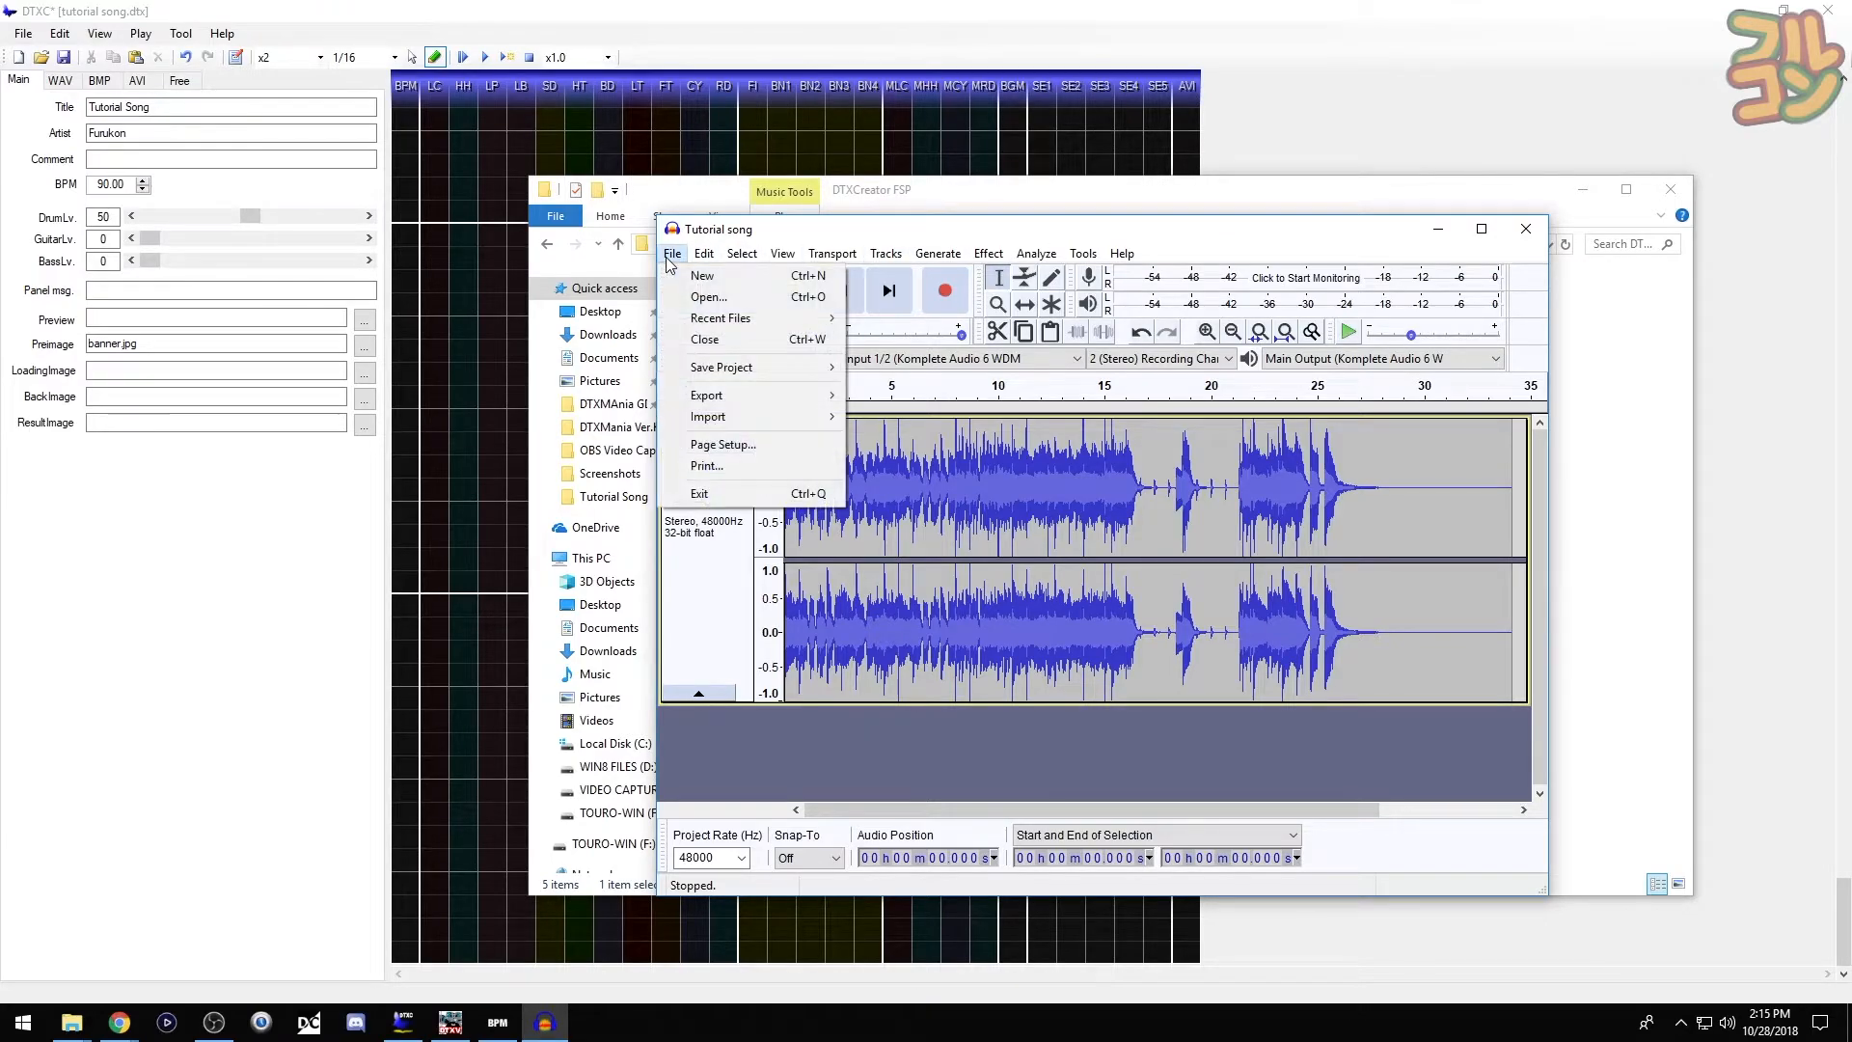
{"action": "mouse_move", "coordinate": [713, 396]}
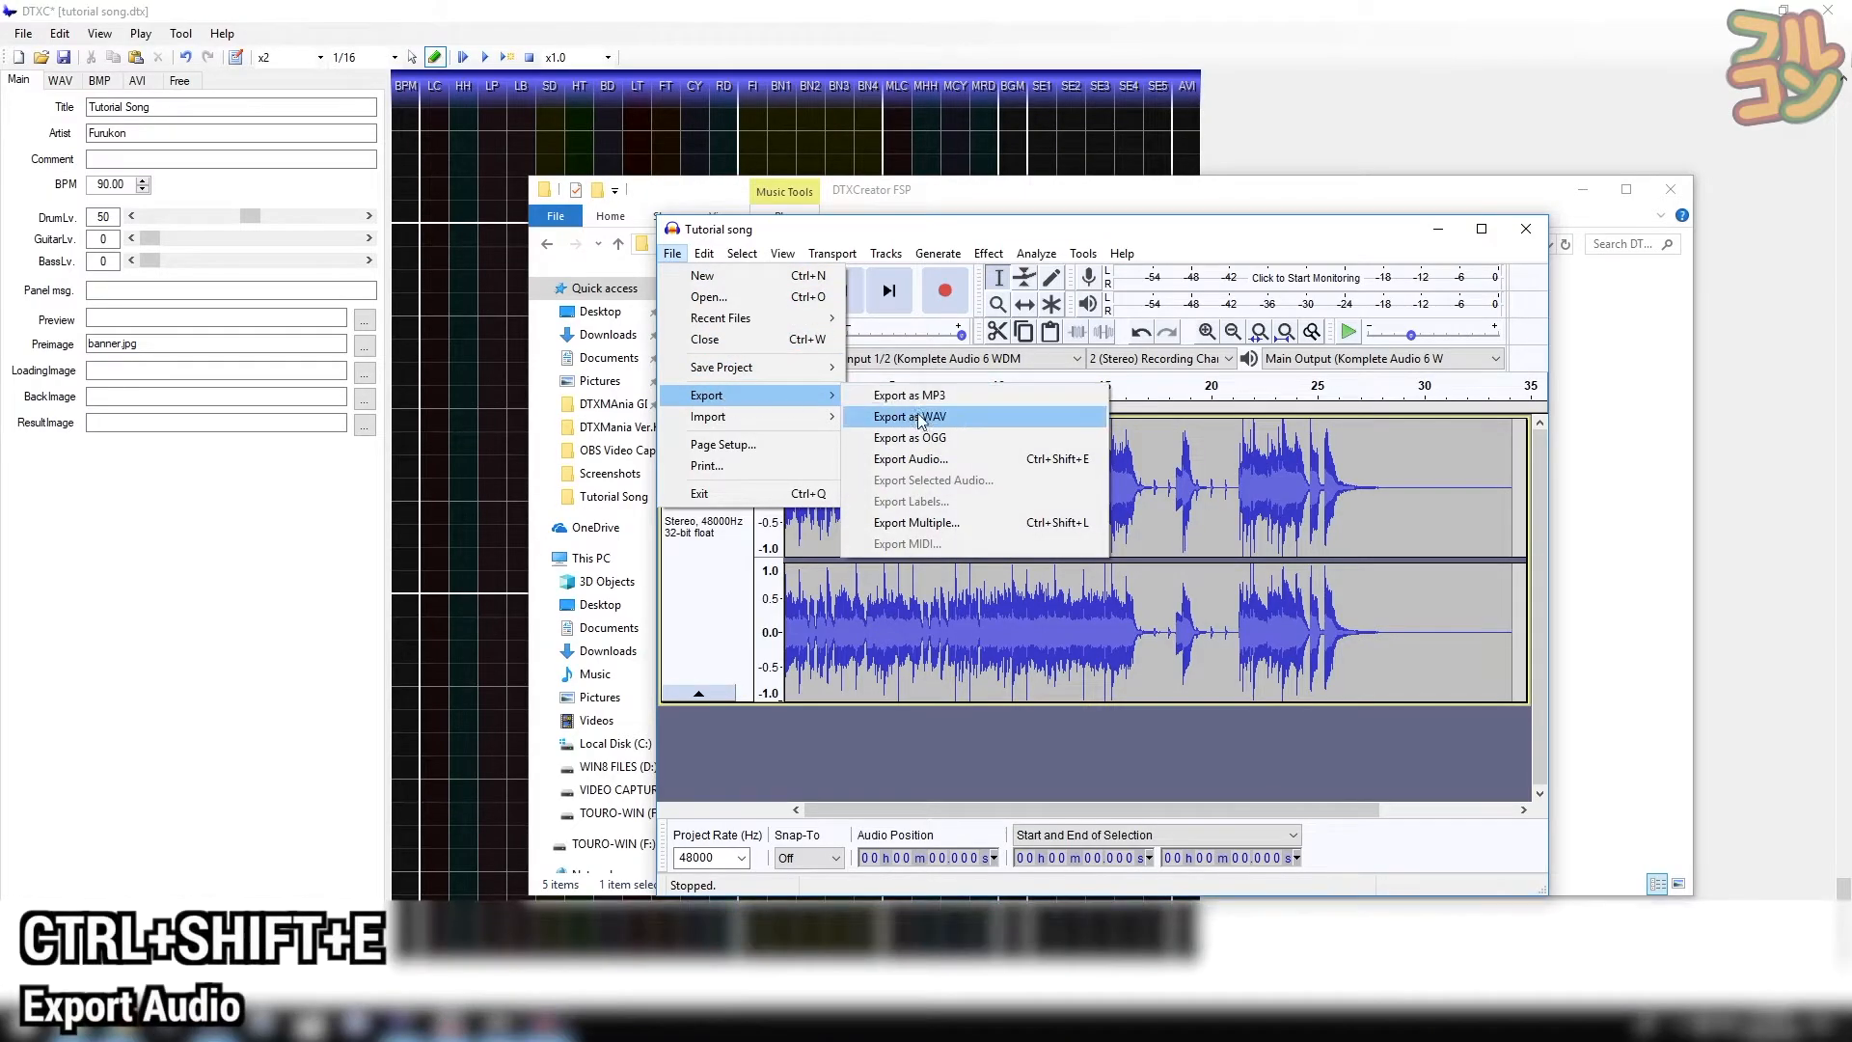
{"action": "left_click", "coordinate": [1066, 463]}
{"action": "left_click", "coordinate": [931, 311]}
{"action": "left_click", "coordinate": [826, 472]}
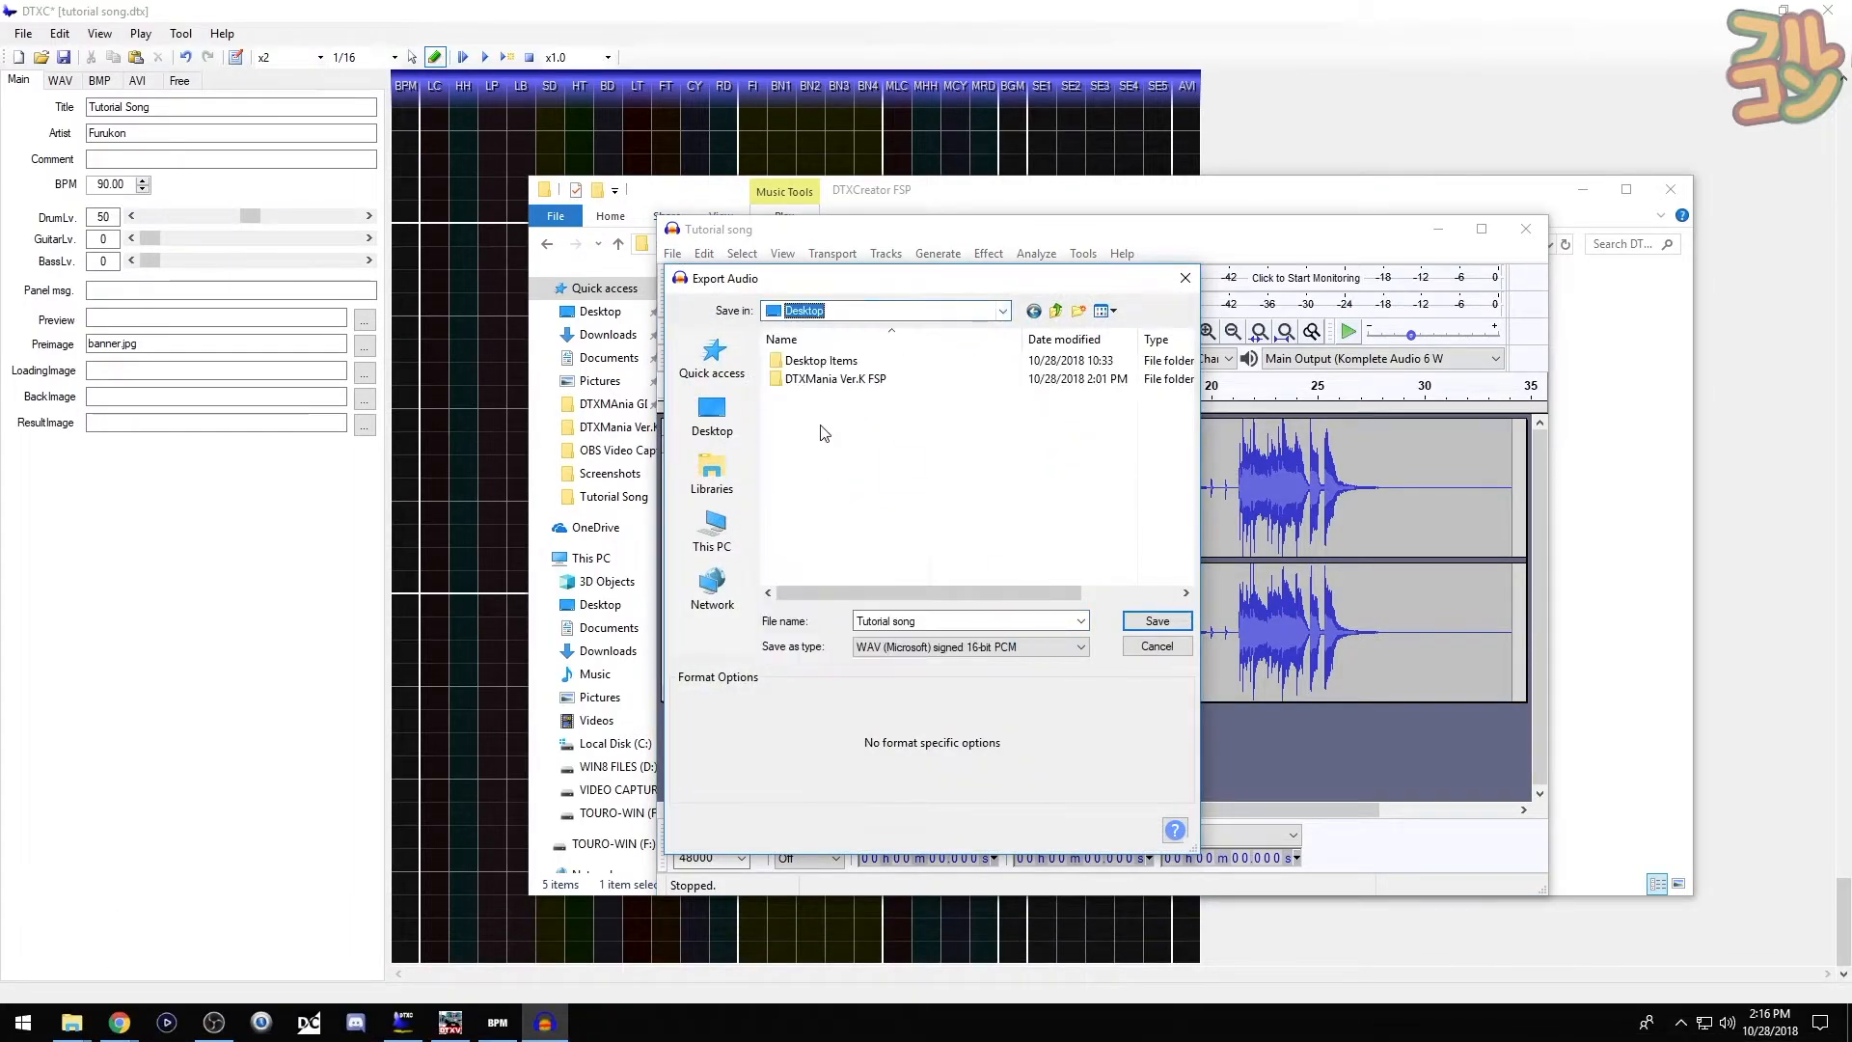
{"action": "double_click", "coordinate": [810, 379]}
{"action": "double_click", "coordinate": [778, 416]}
{"action": "double_click", "coordinate": [786, 378]}
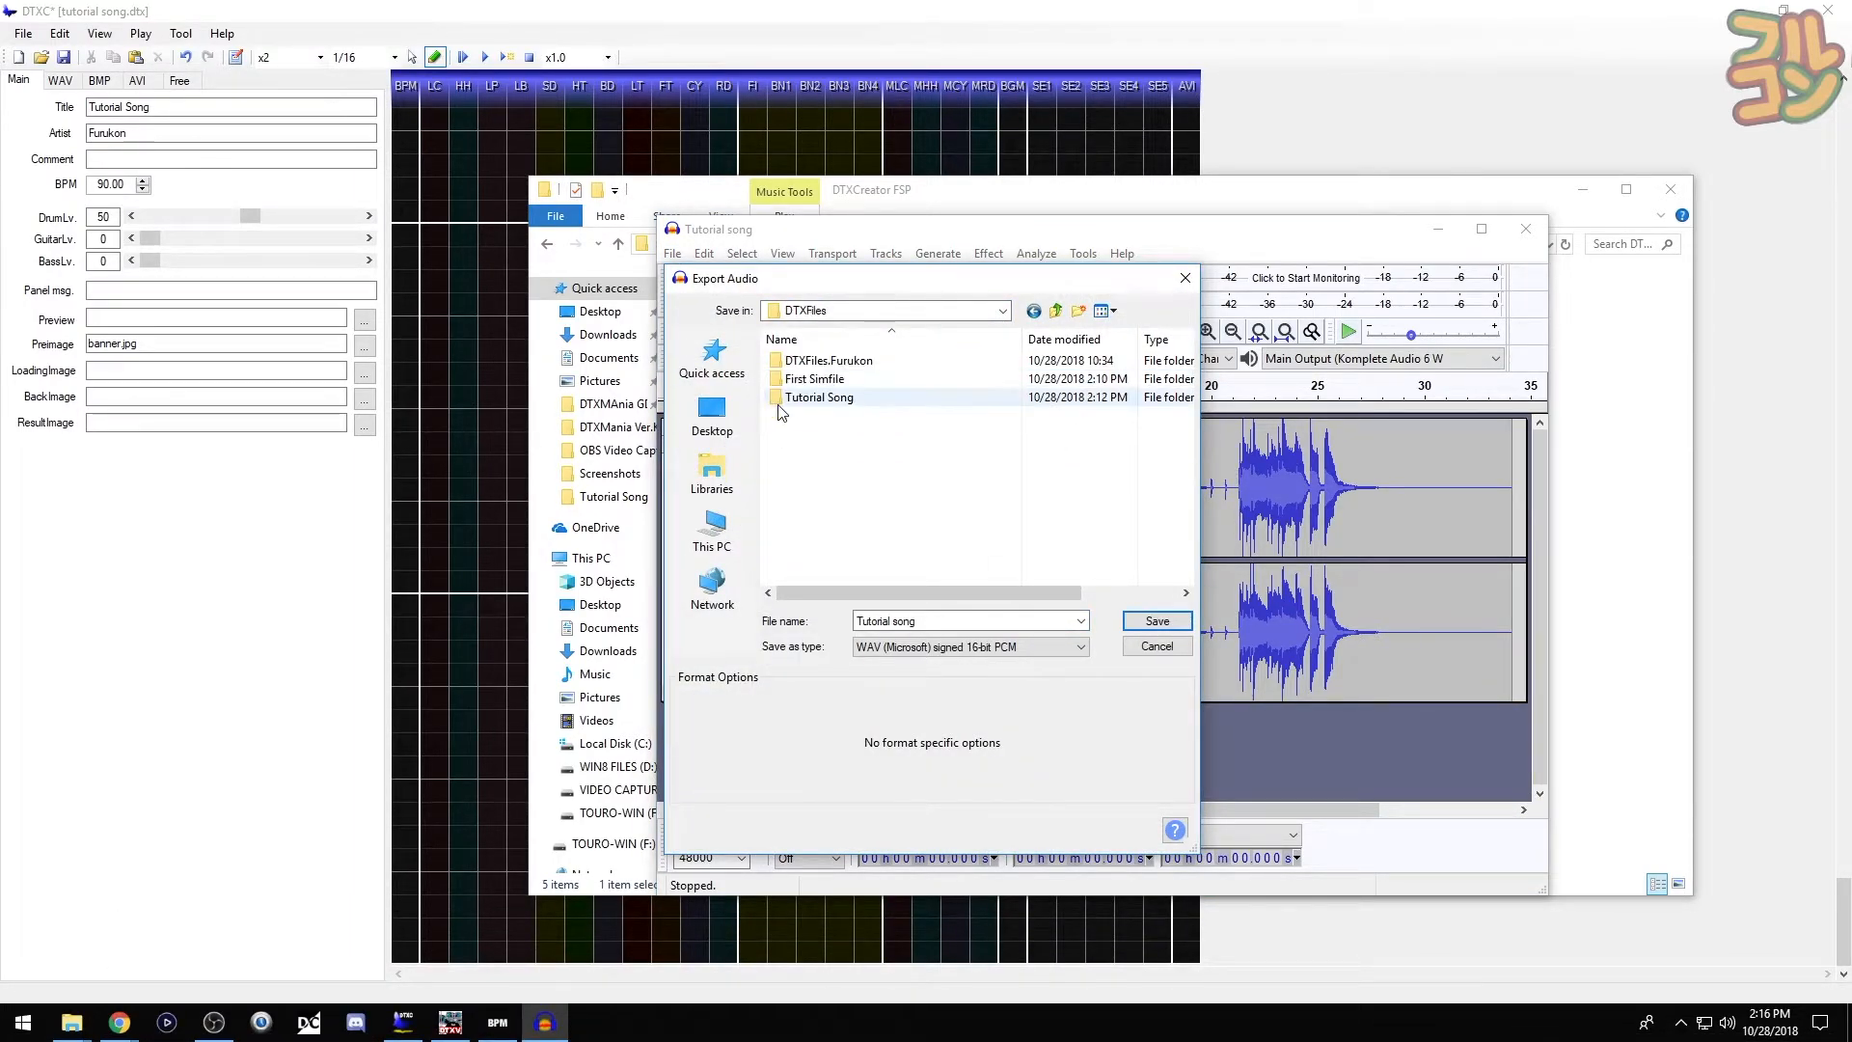
{"action": "double_click", "coordinate": [786, 396]}
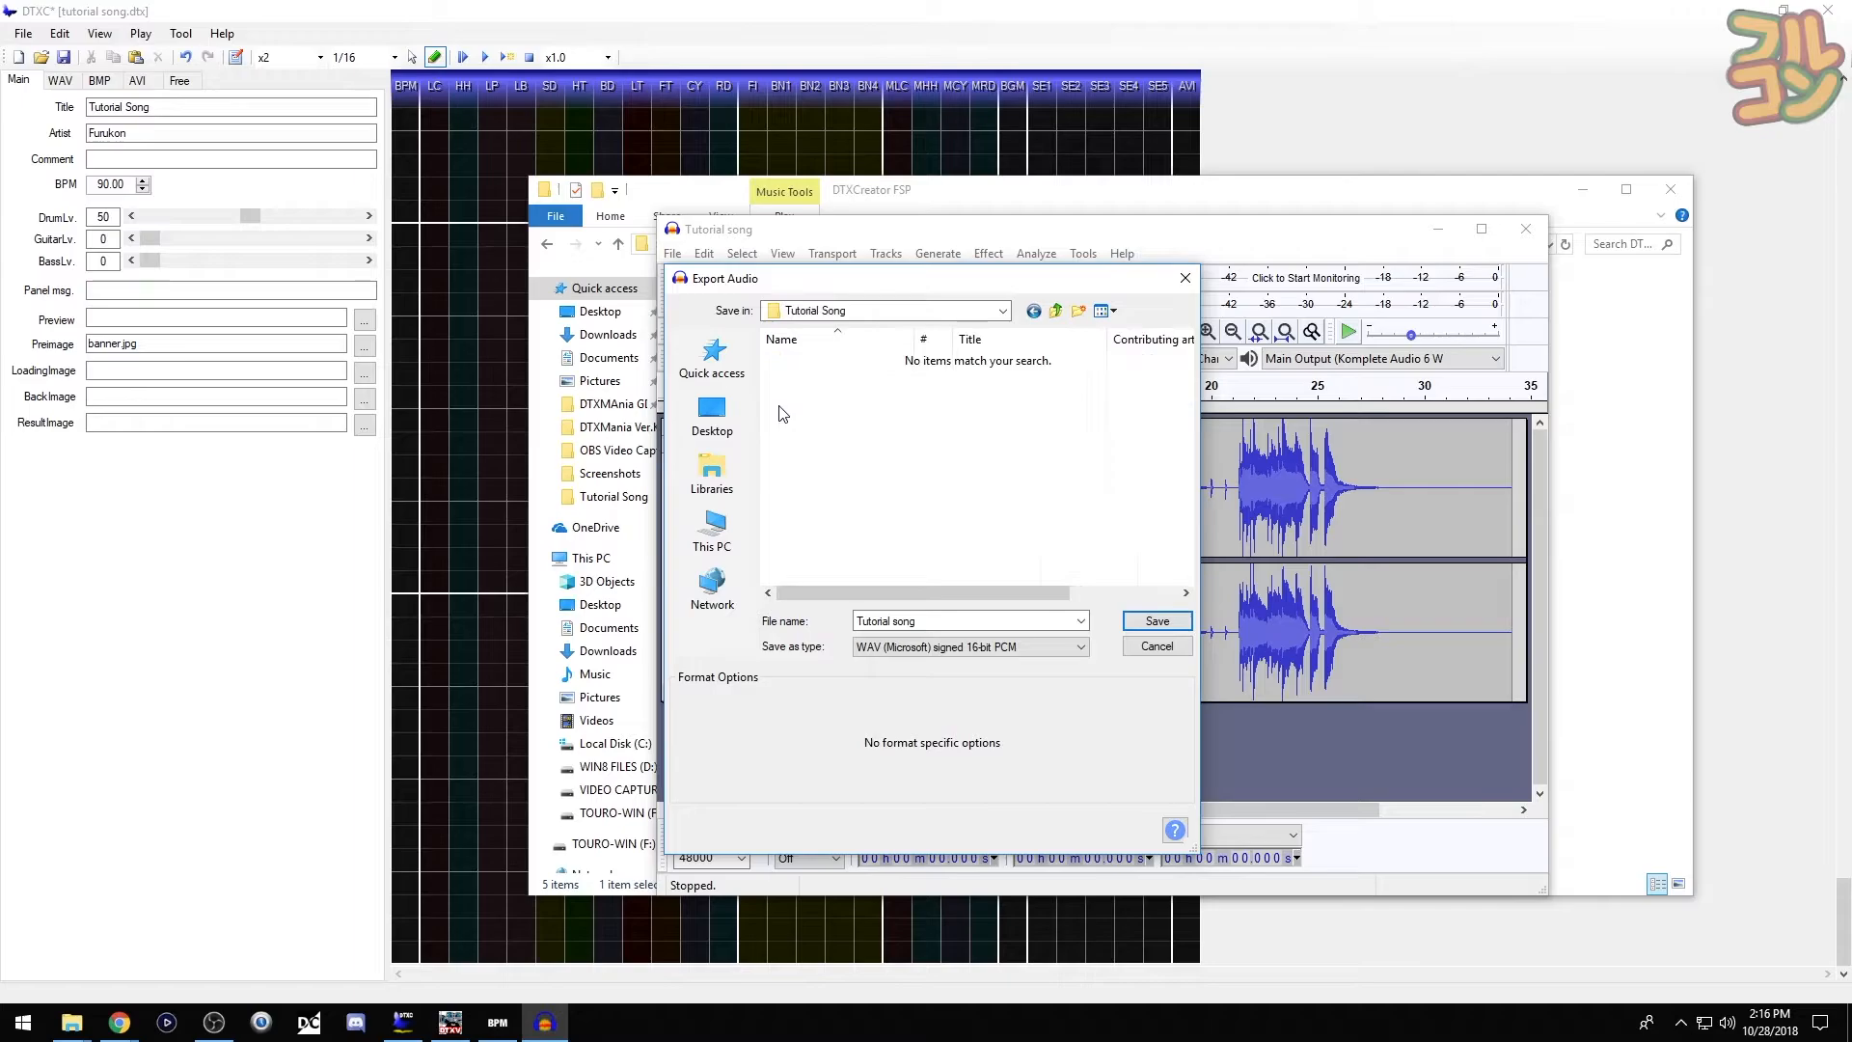
- Save the export as Ogg Vorbis, accepting the metadata tags unchanged
{"action": "left_click", "coordinate": [1081, 647]}
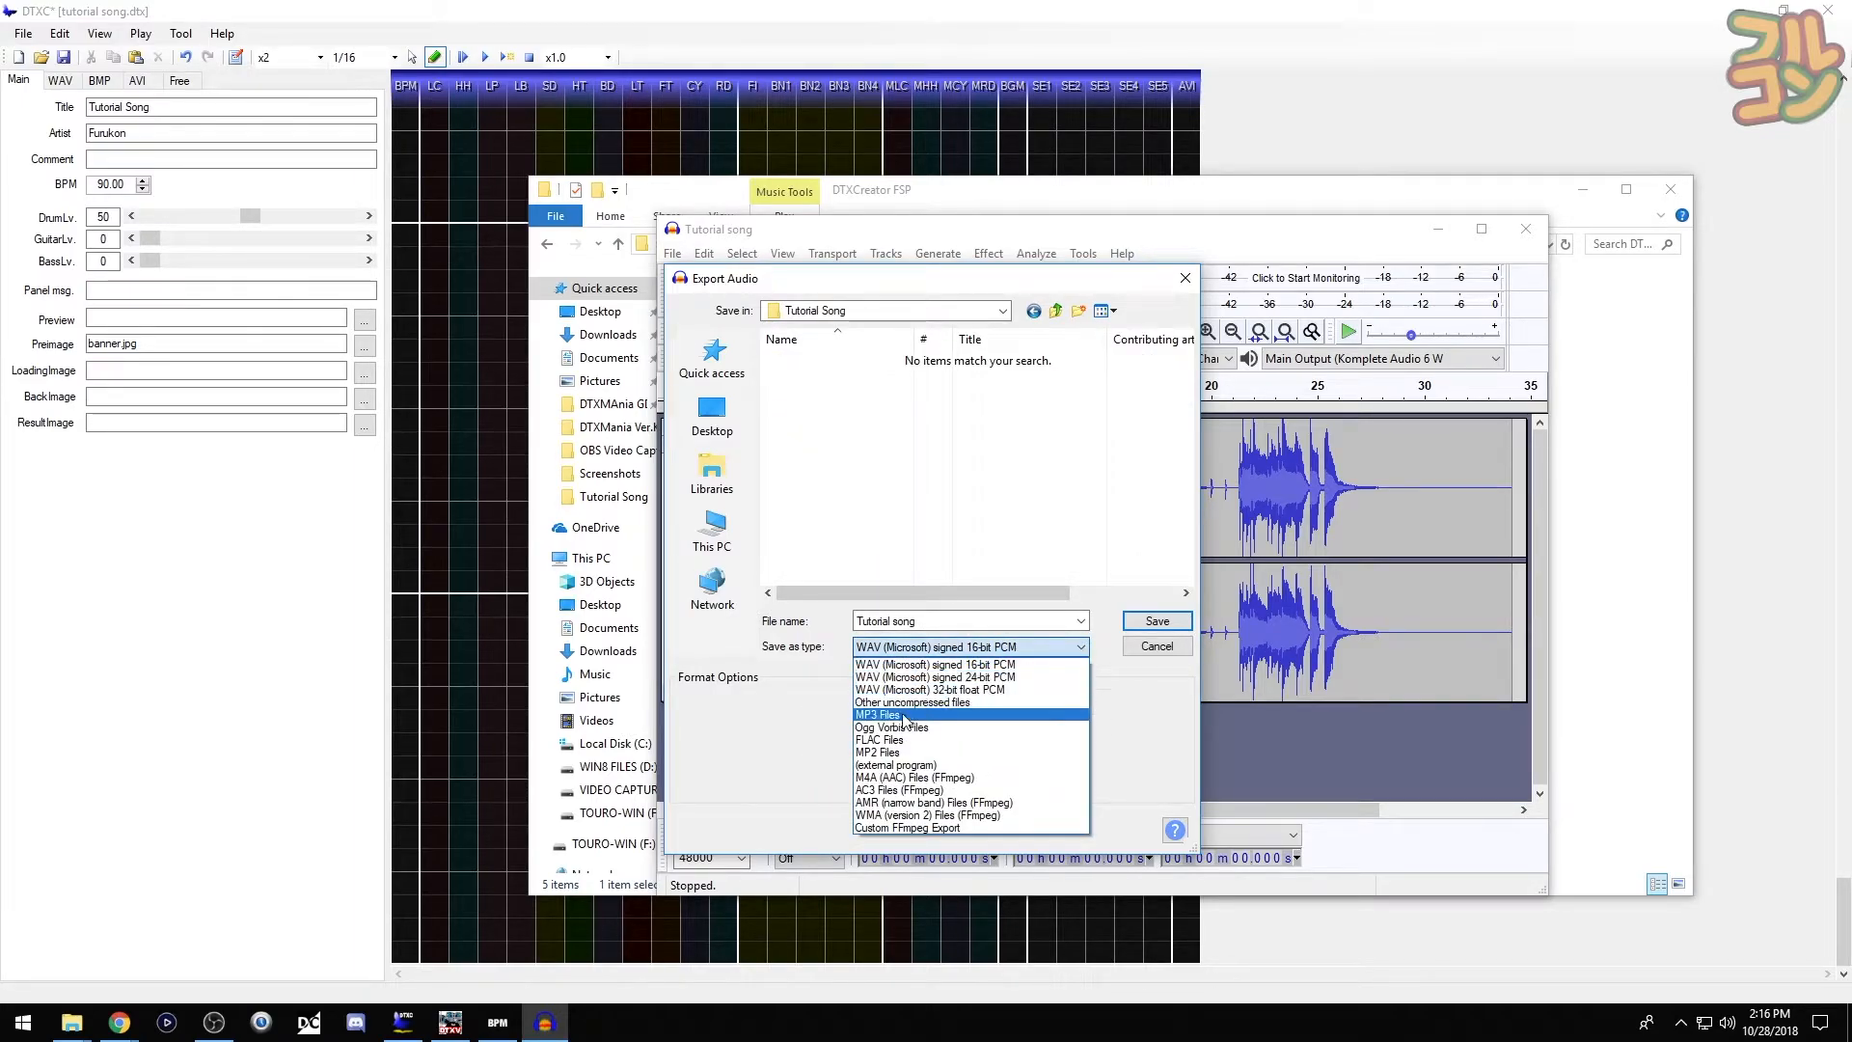
{"action": "left_click", "coordinate": [937, 728]}
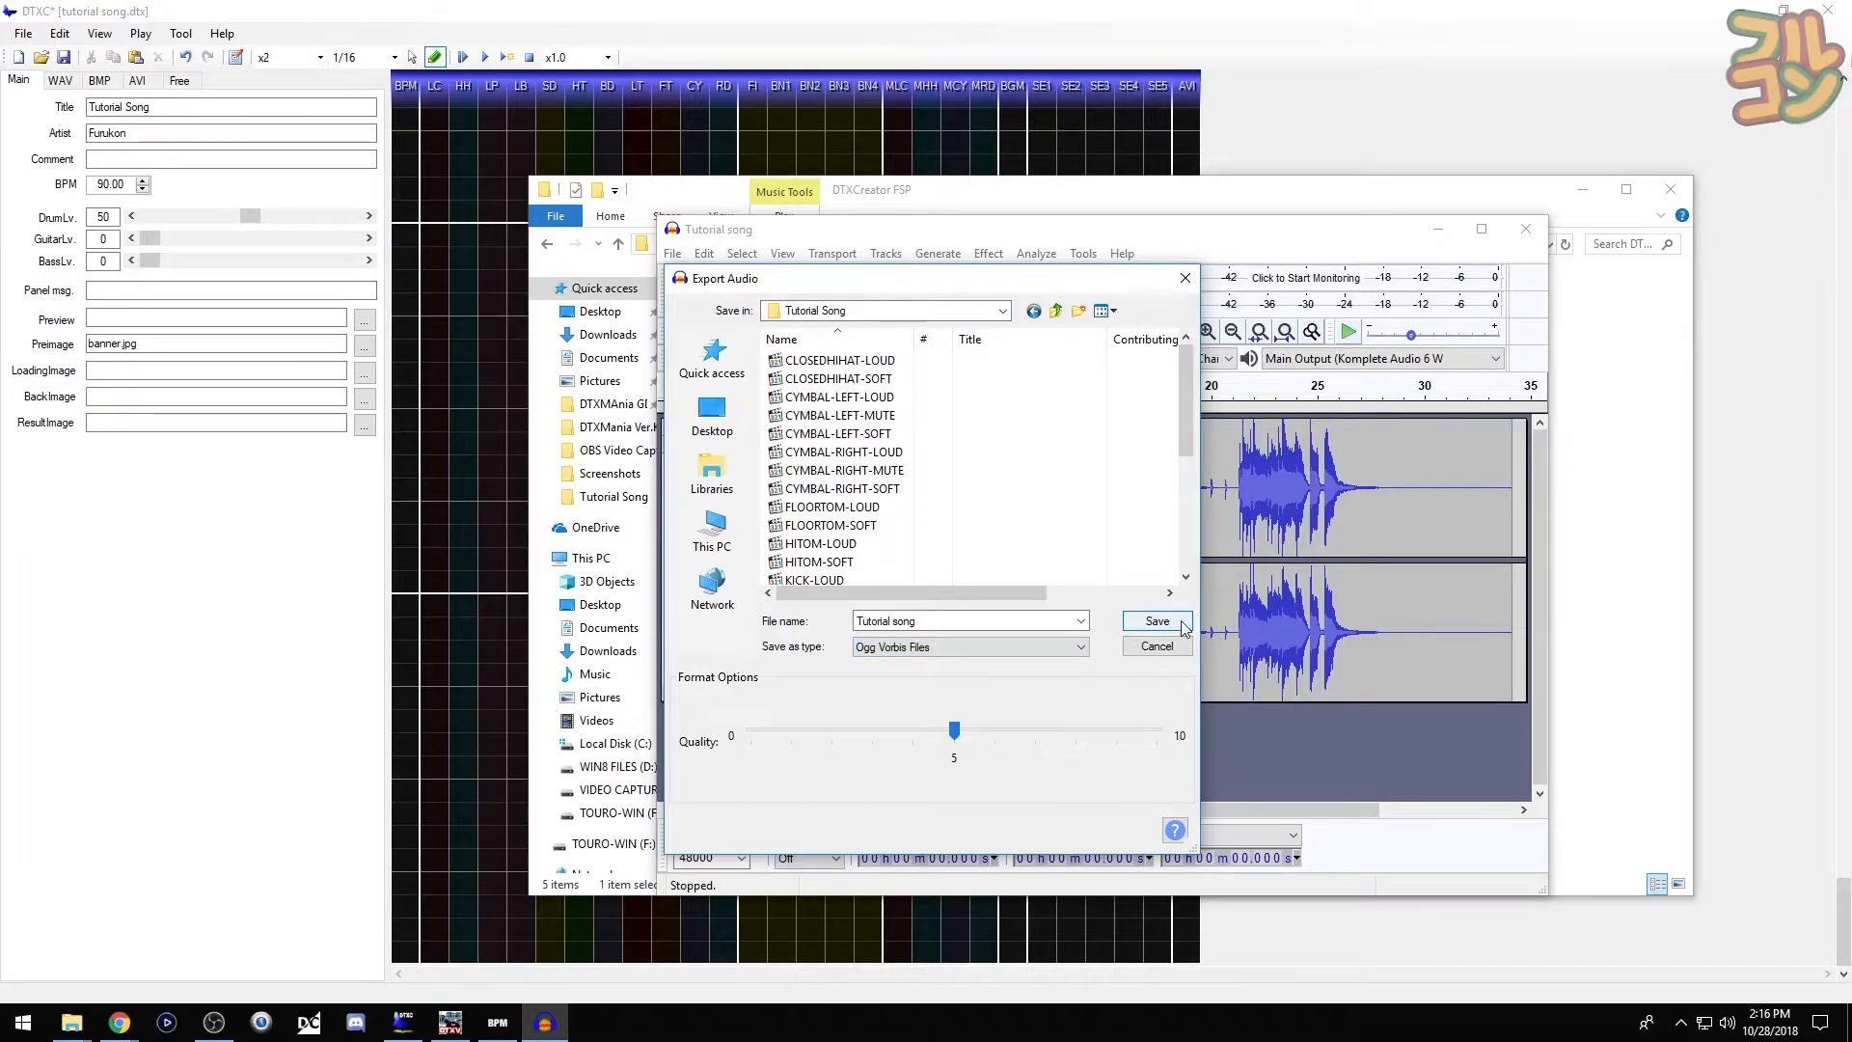
{"action": "left_click", "coordinate": [1183, 624]}
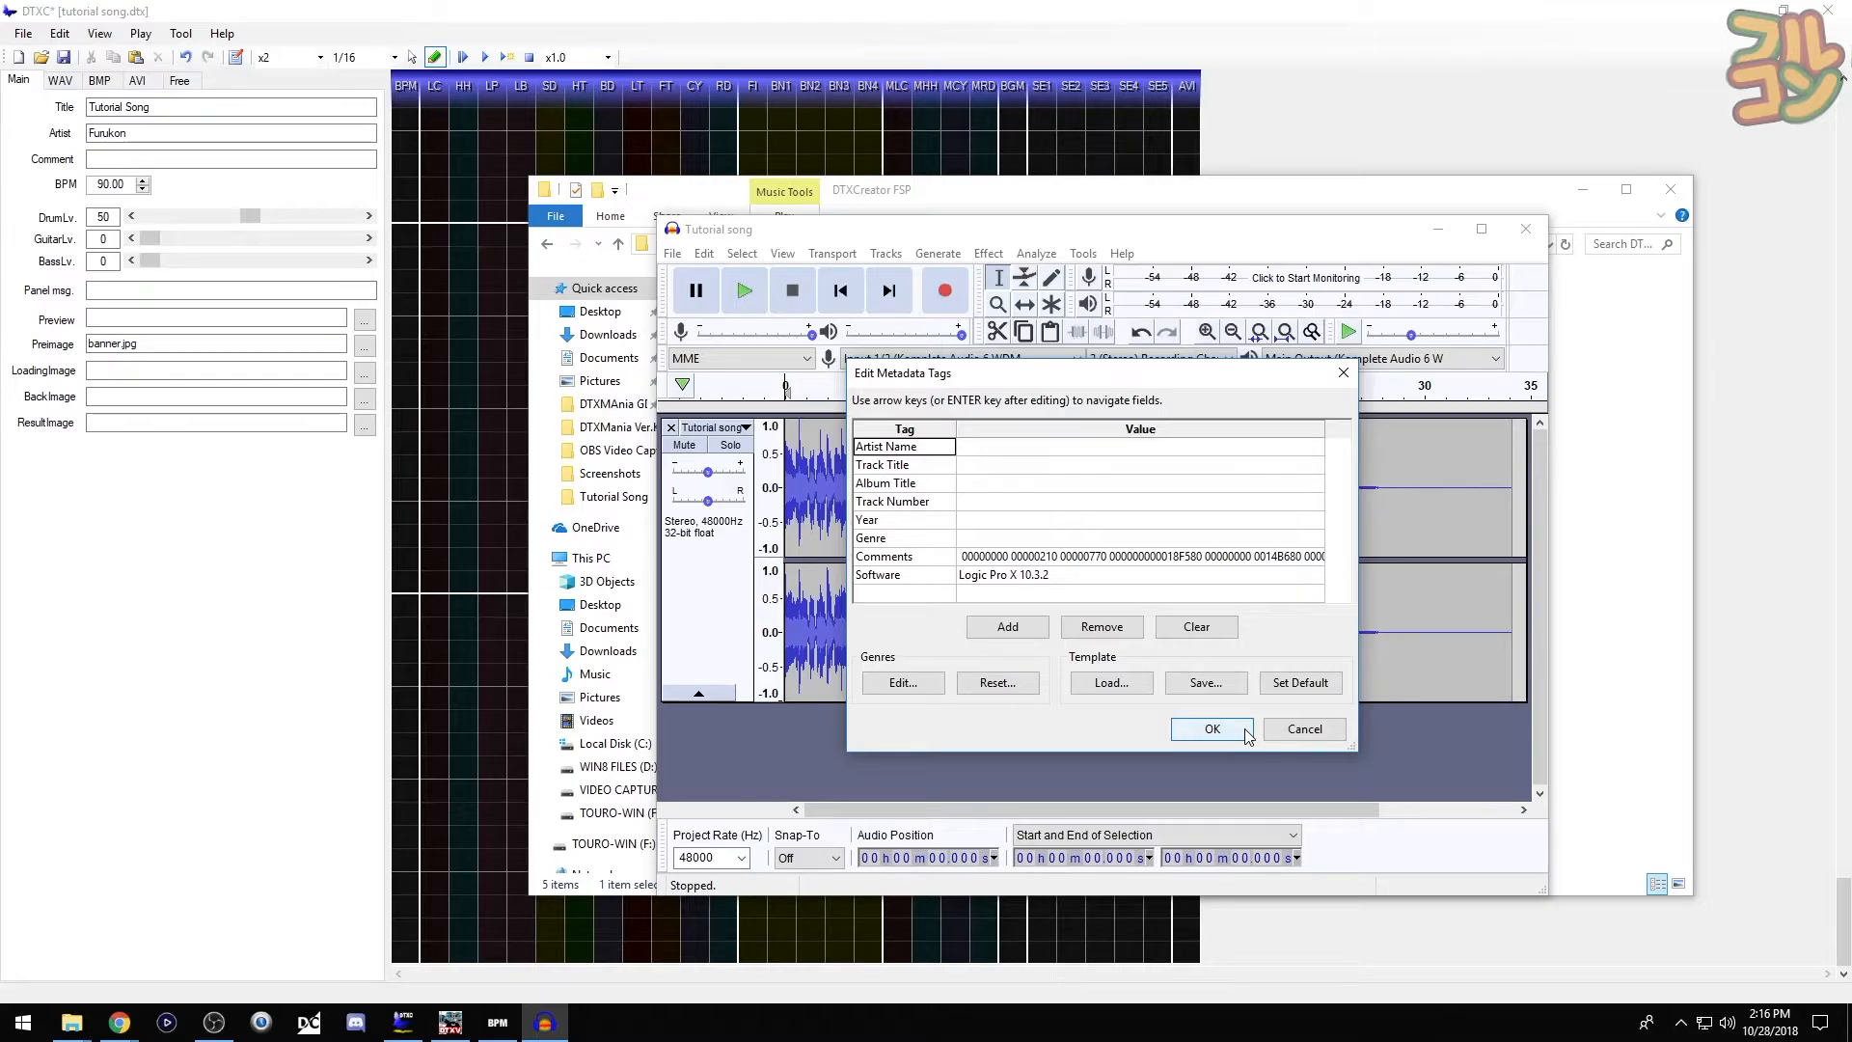
{"action": "left_click", "coordinate": [1244, 731]}
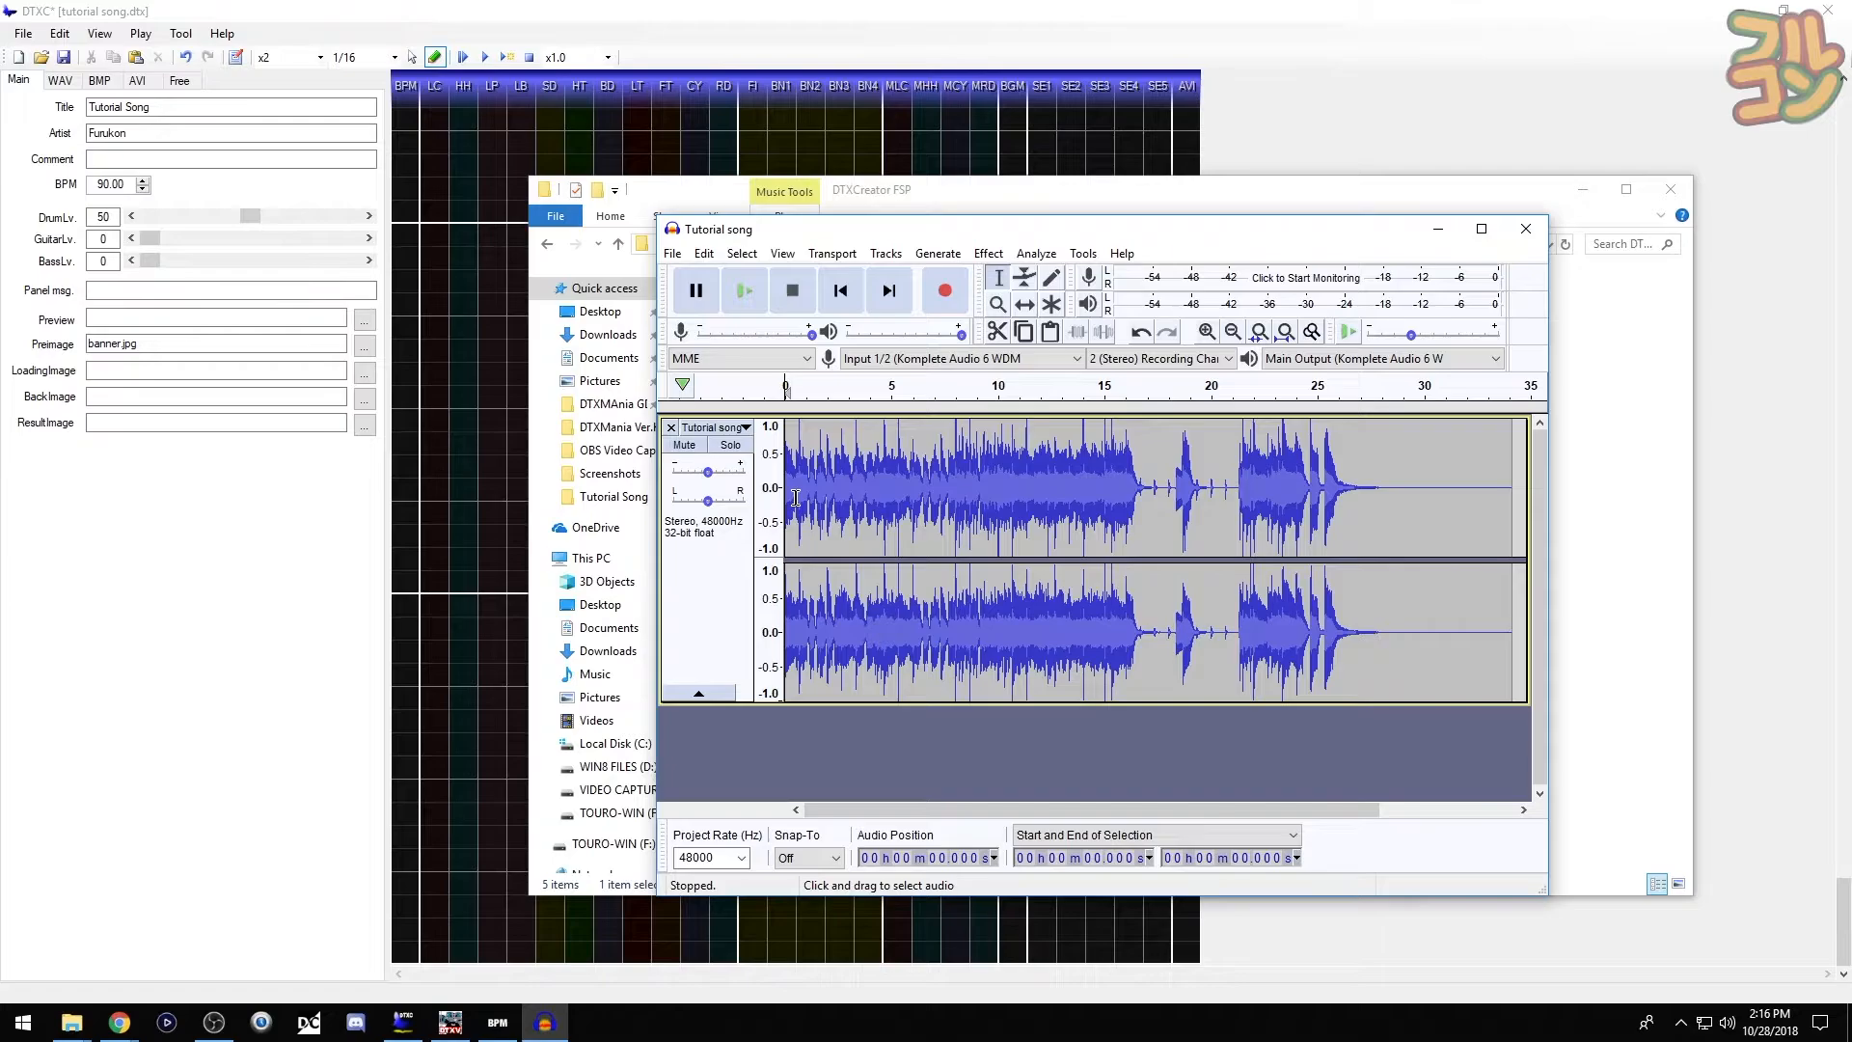
- Place the cursor at the song's beginning and set a 15-second selection length using Start and Length display
{"action": "key", "text": "ctrl+1"}
{"action": "key", "text": "ctrl+1"}
{"action": "key", "text": "ctrl+1"}
{"action": "key", "text": "ctrl+1"}
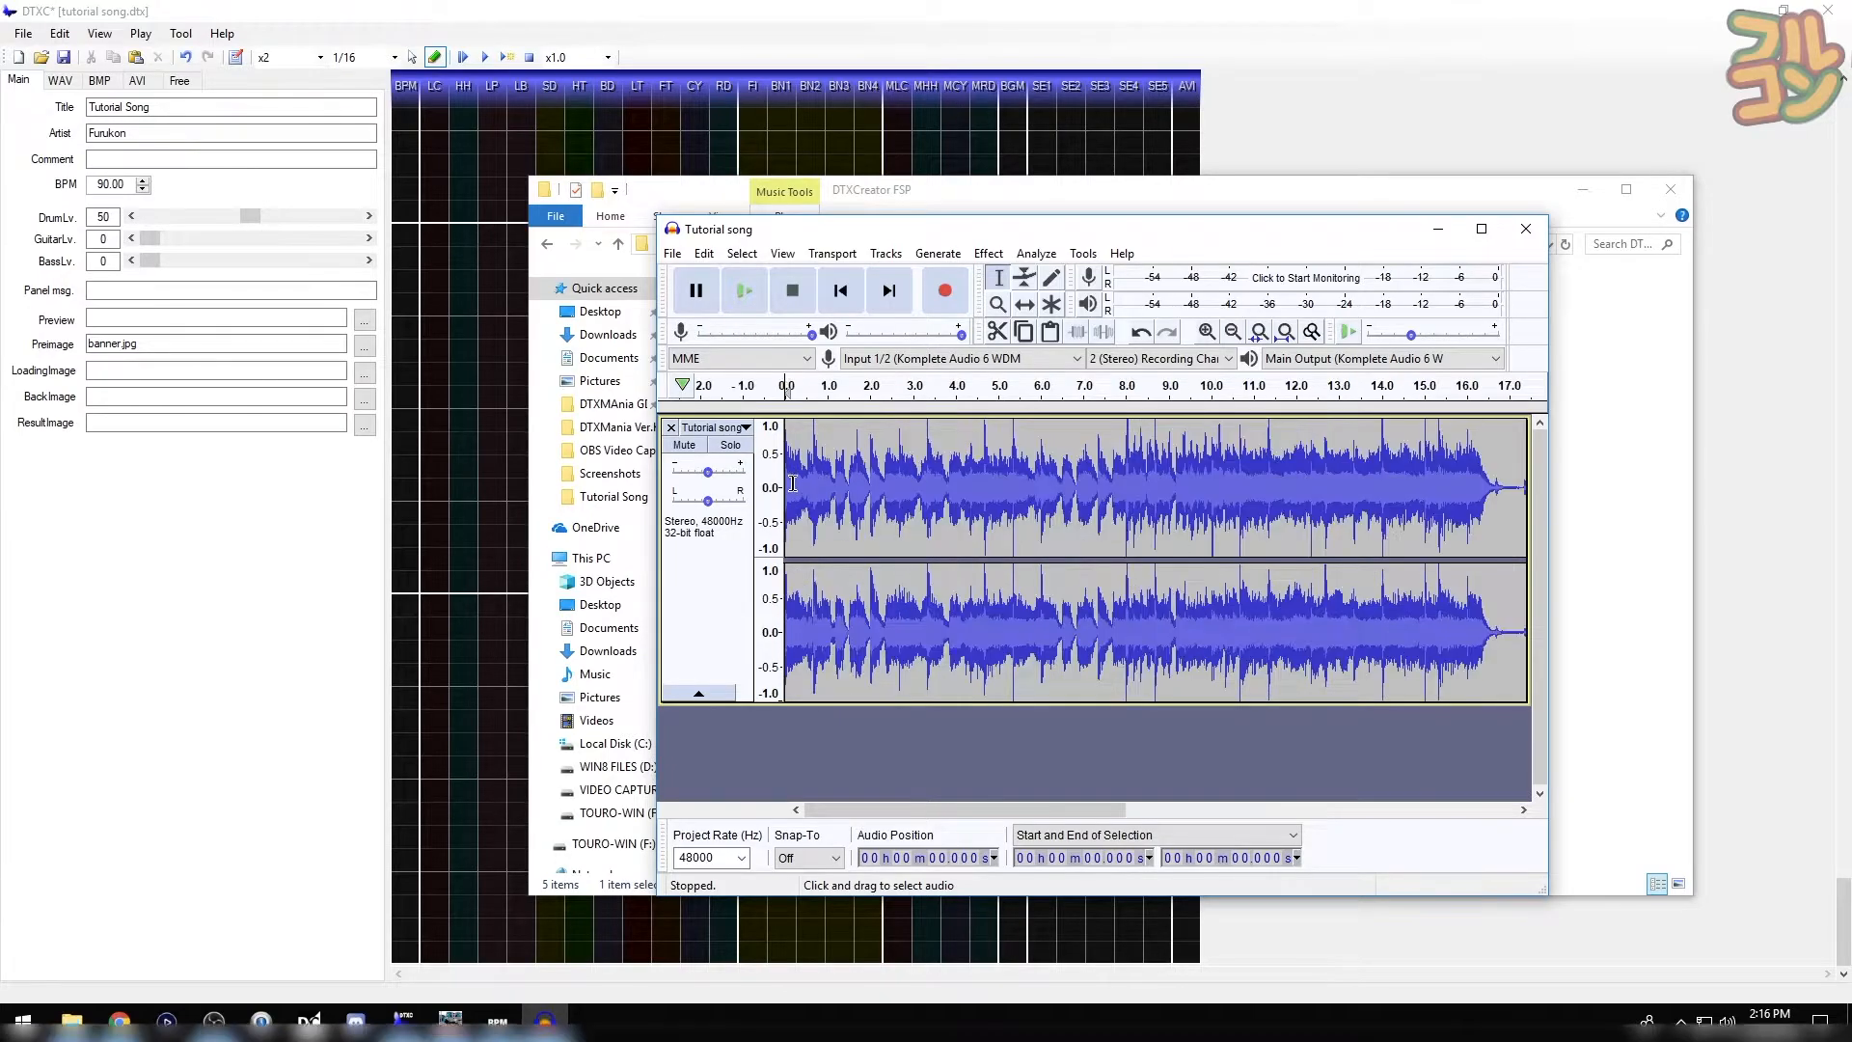
{"action": "left_click", "coordinate": [795, 487]}
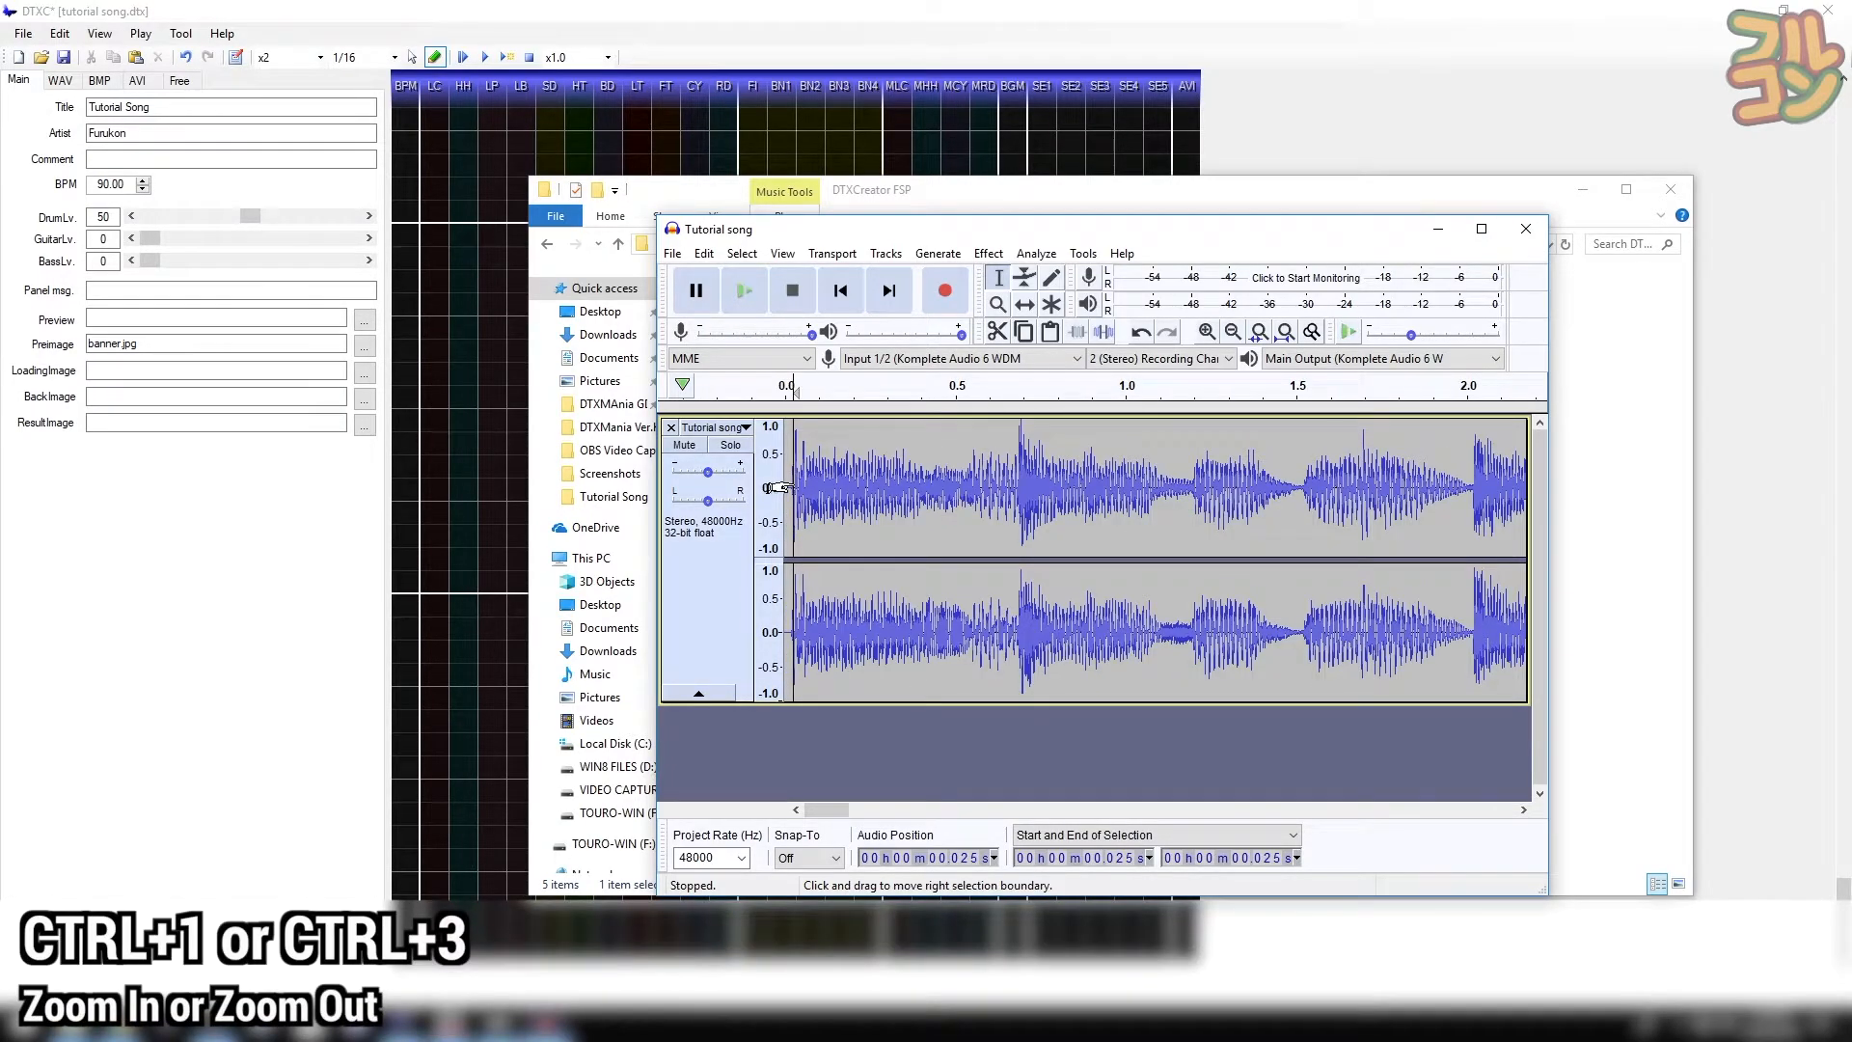
{"action": "key", "text": "ctrl+1"}
{"action": "key", "text": "ctrl+3"}
{"action": "key", "text": "ctrl+3"}
{"action": "key", "text": "ctrl+3"}
{"action": "key", "text": "ctrl+3"}
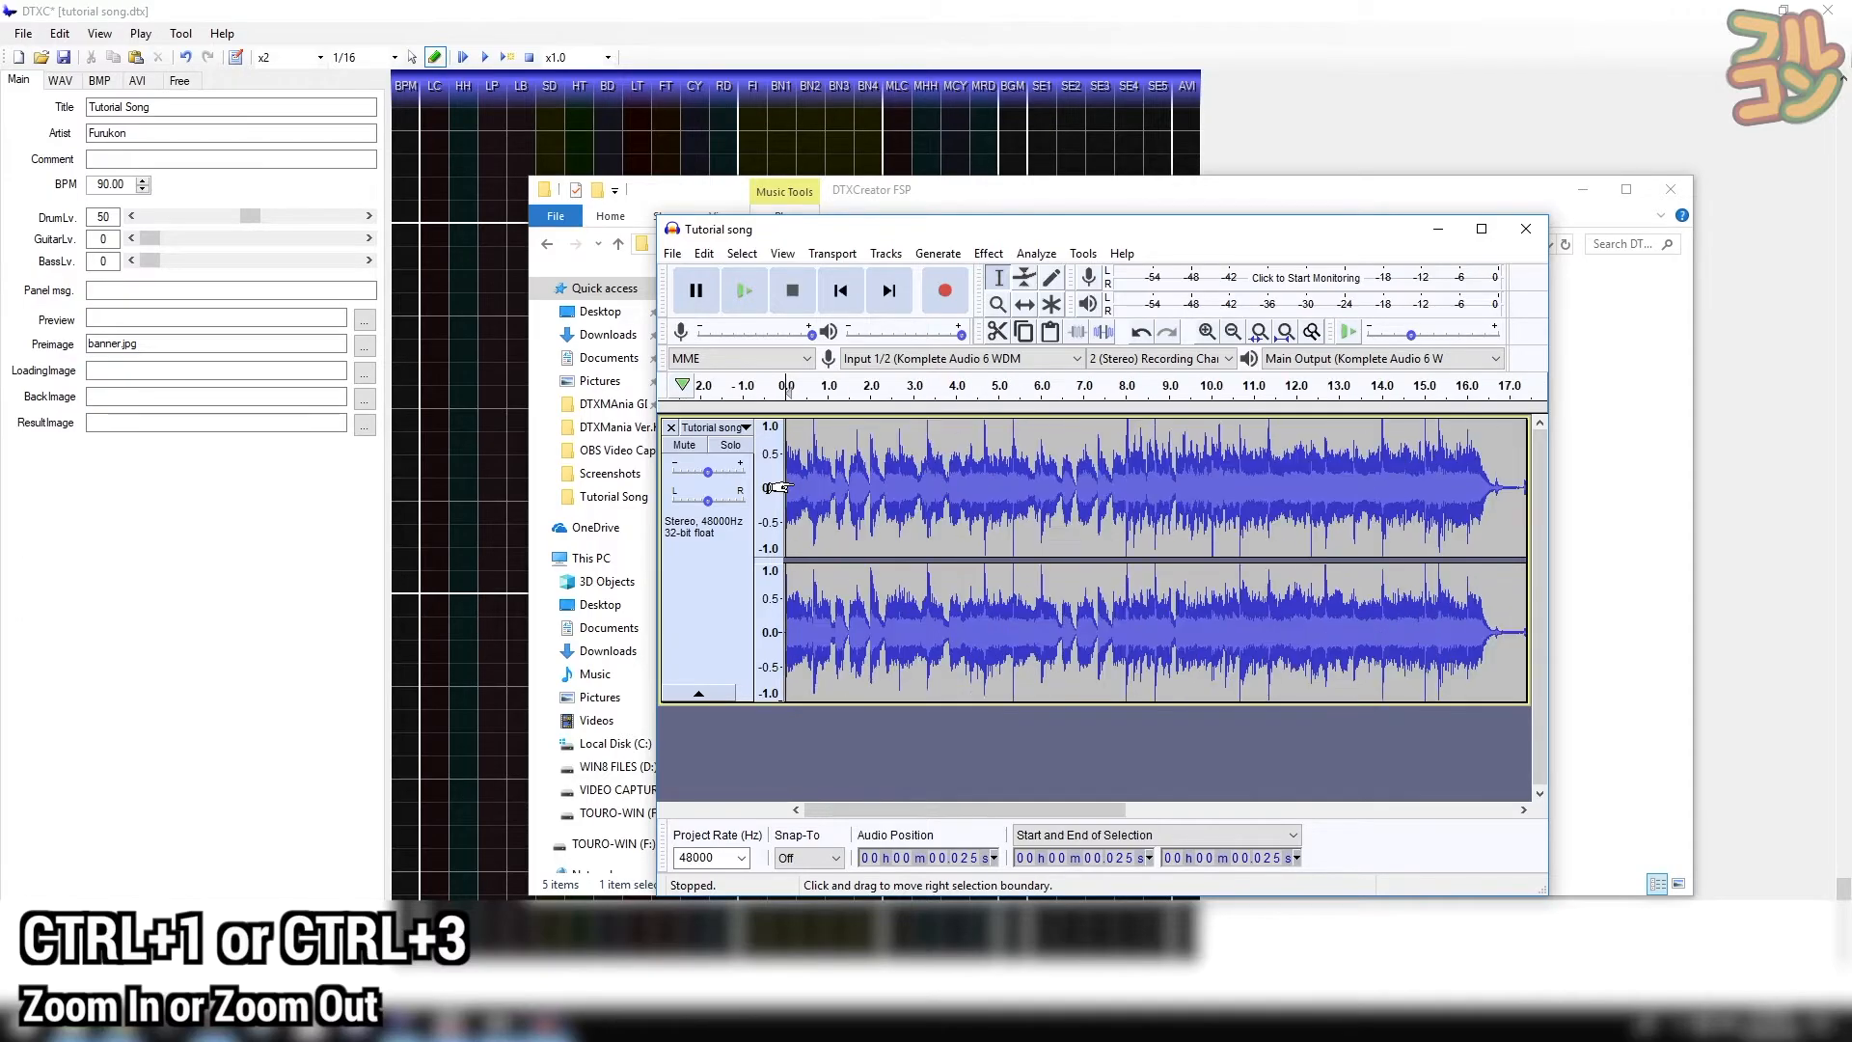
{"action": "key", "text": "ctrl+3"}
{"action": "left_click", "coordinate": [1294, 836]}
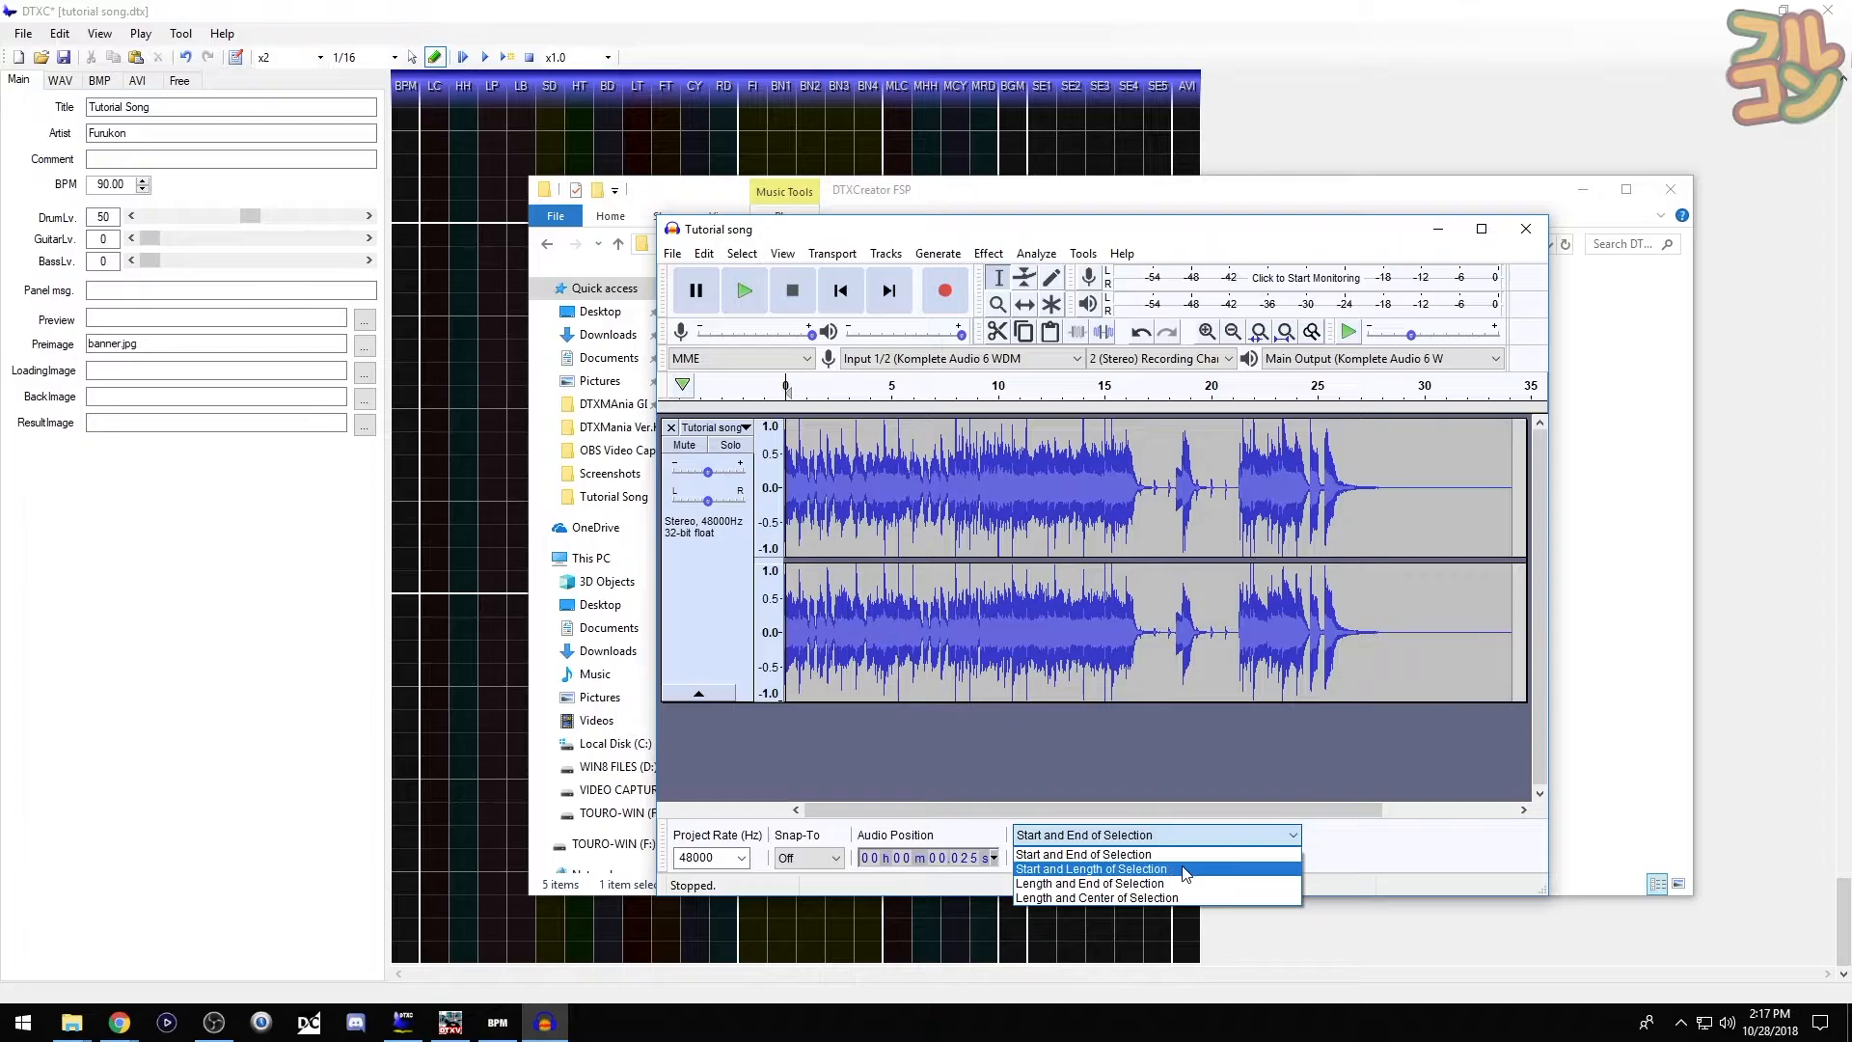
{"action": "left_click", "coordinate": [1185, 871]}
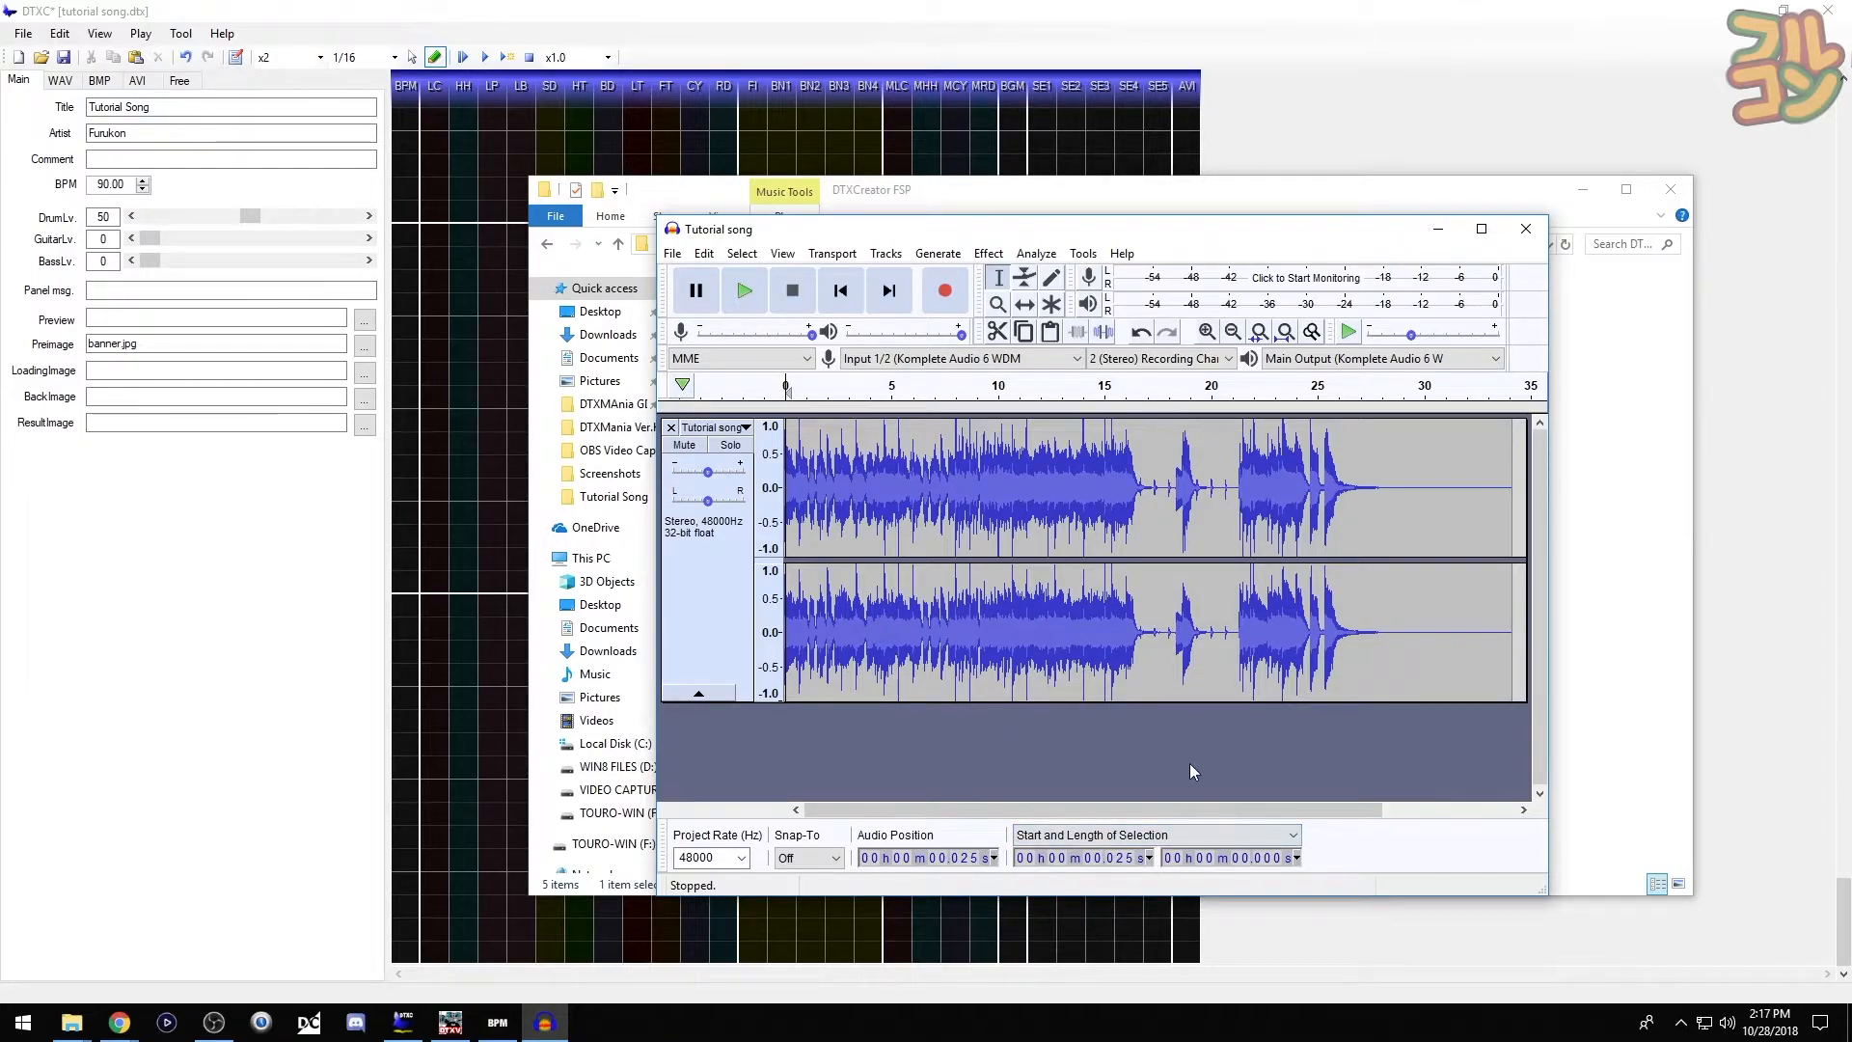
{"action": "left_click", "coordinate": [1239, 861]}
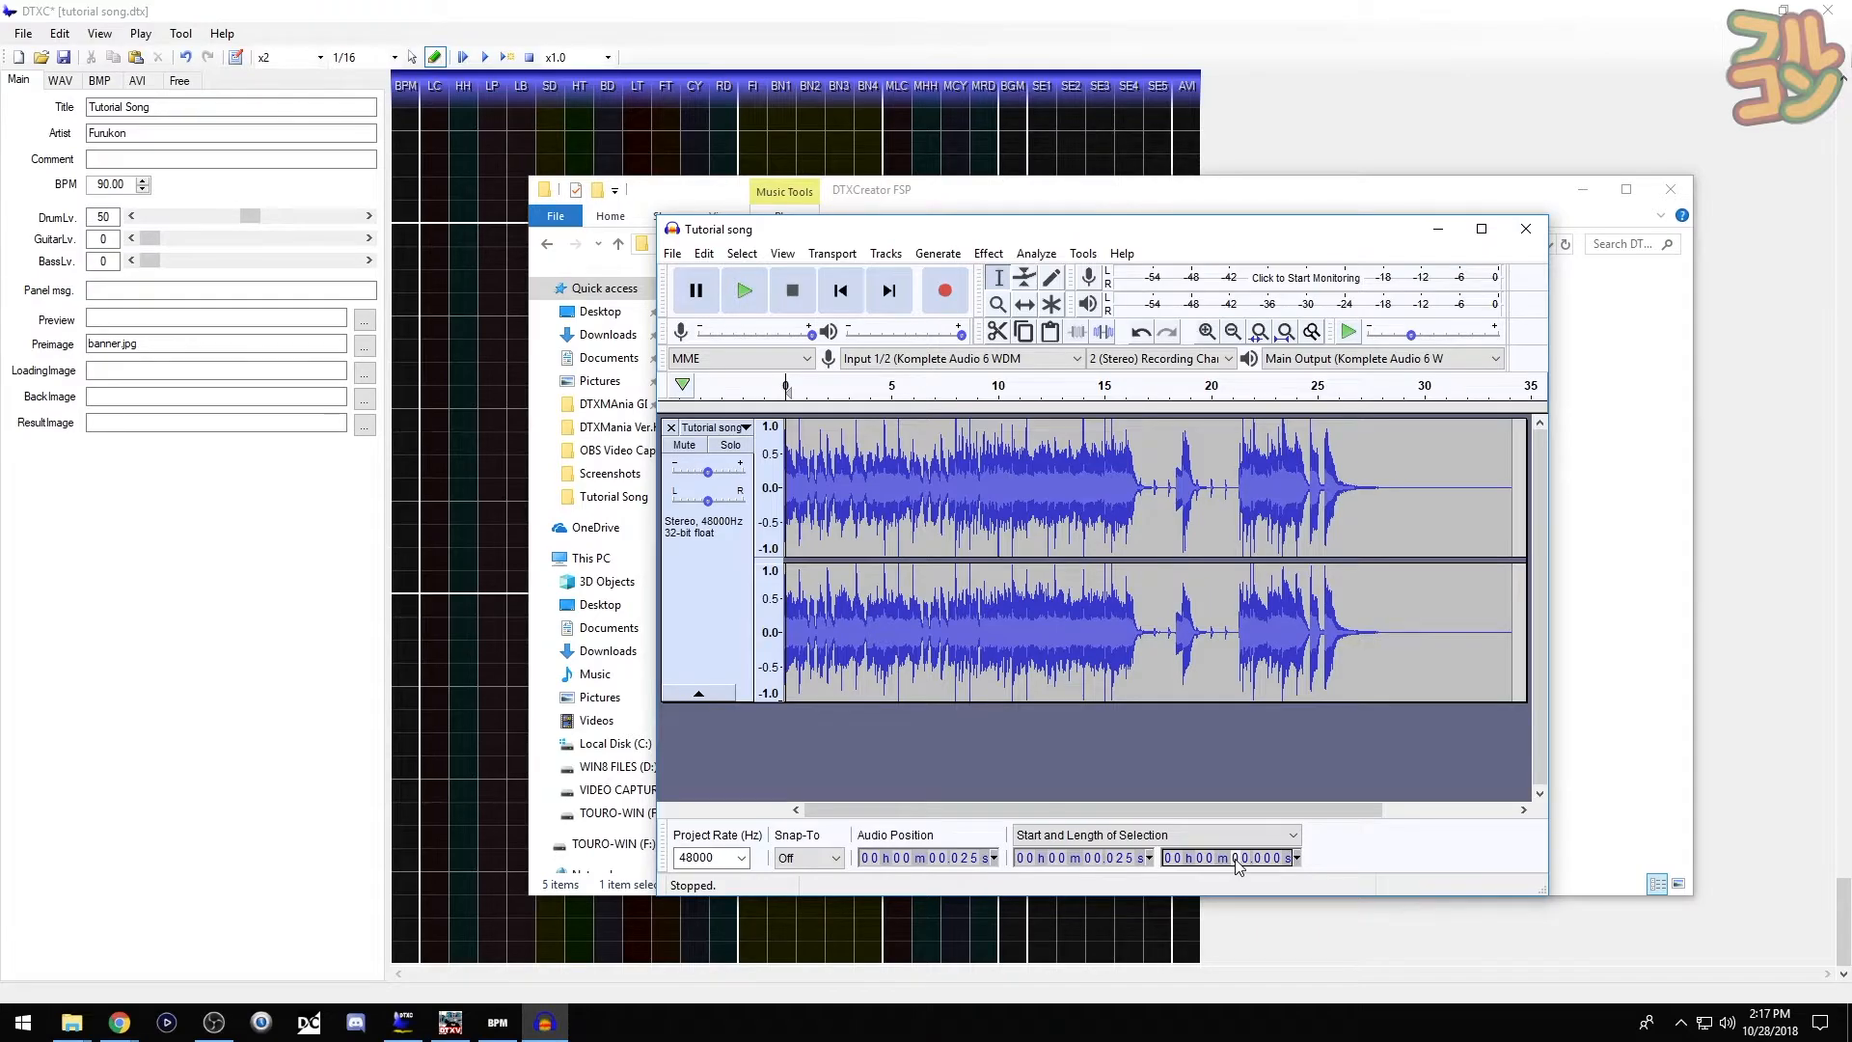
{"action": "type", "text": "15"}
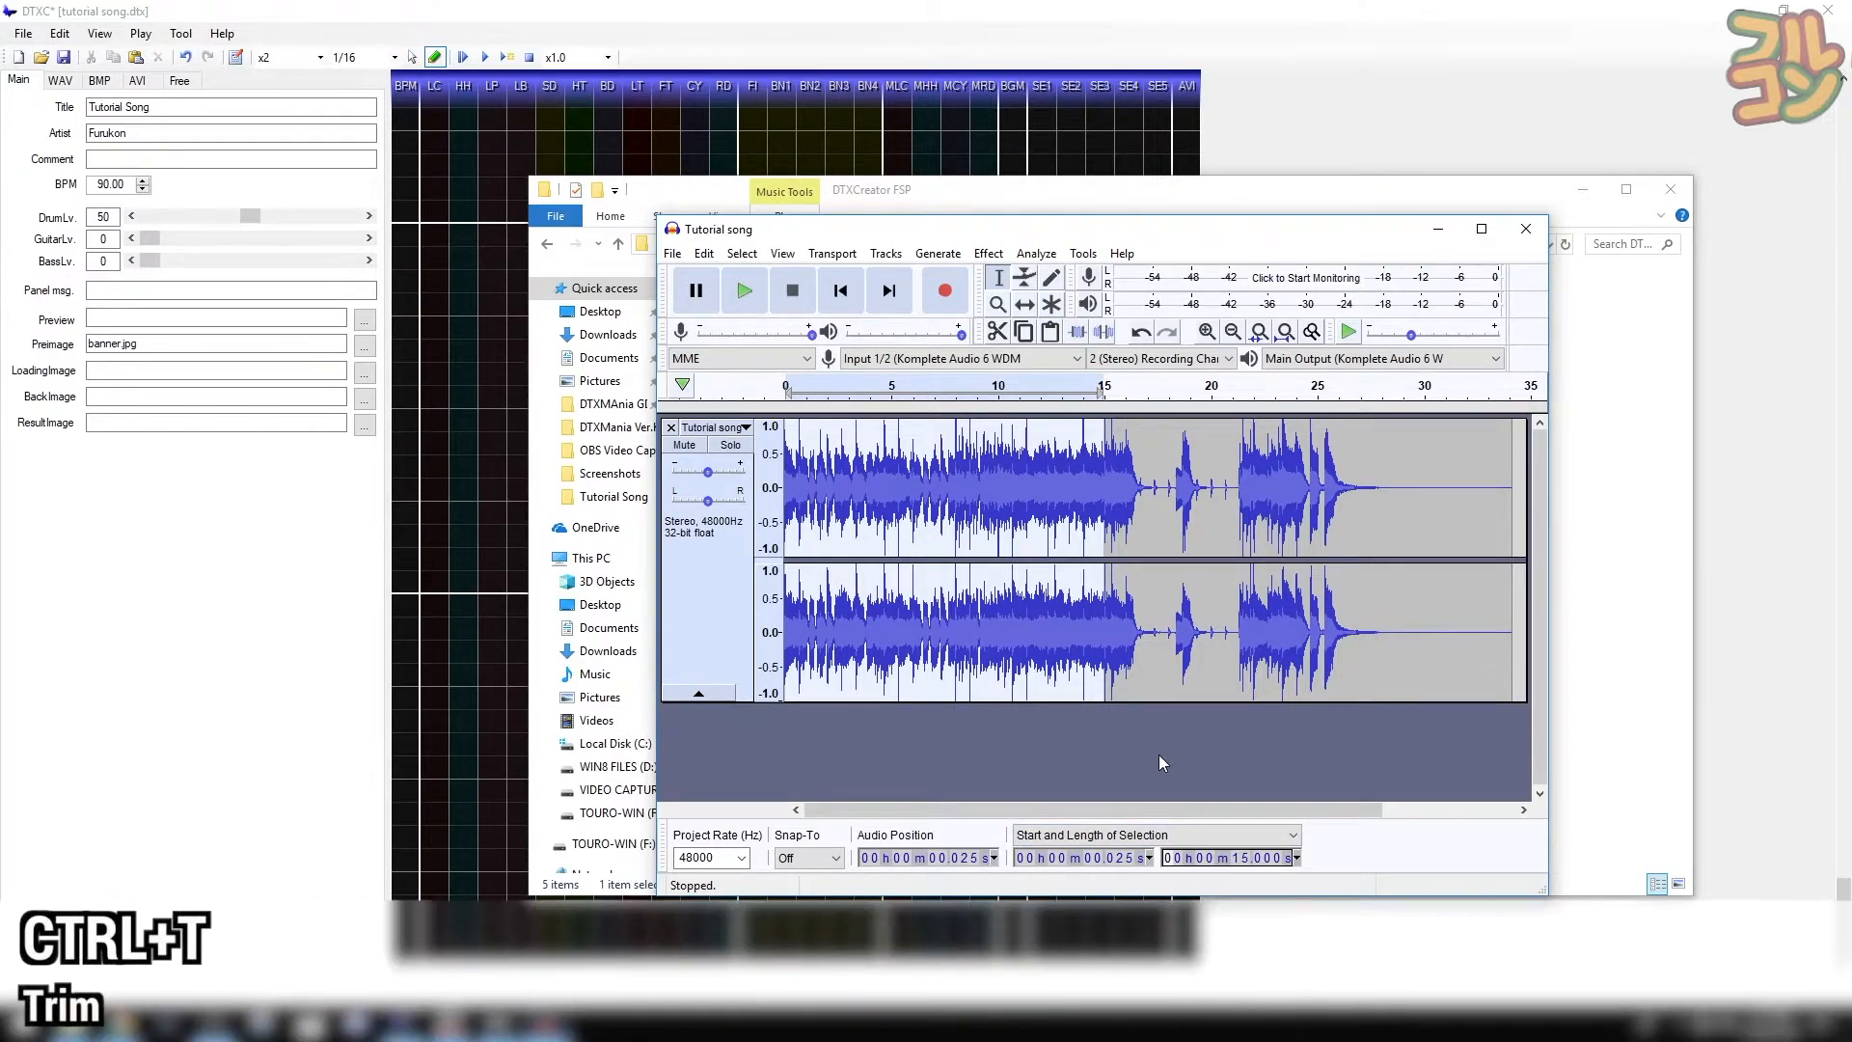
- Trim the song to its first 15 seconds, then select from 12.000 s with 3-second length
{"action": "key", "text": "ctrl+t"}
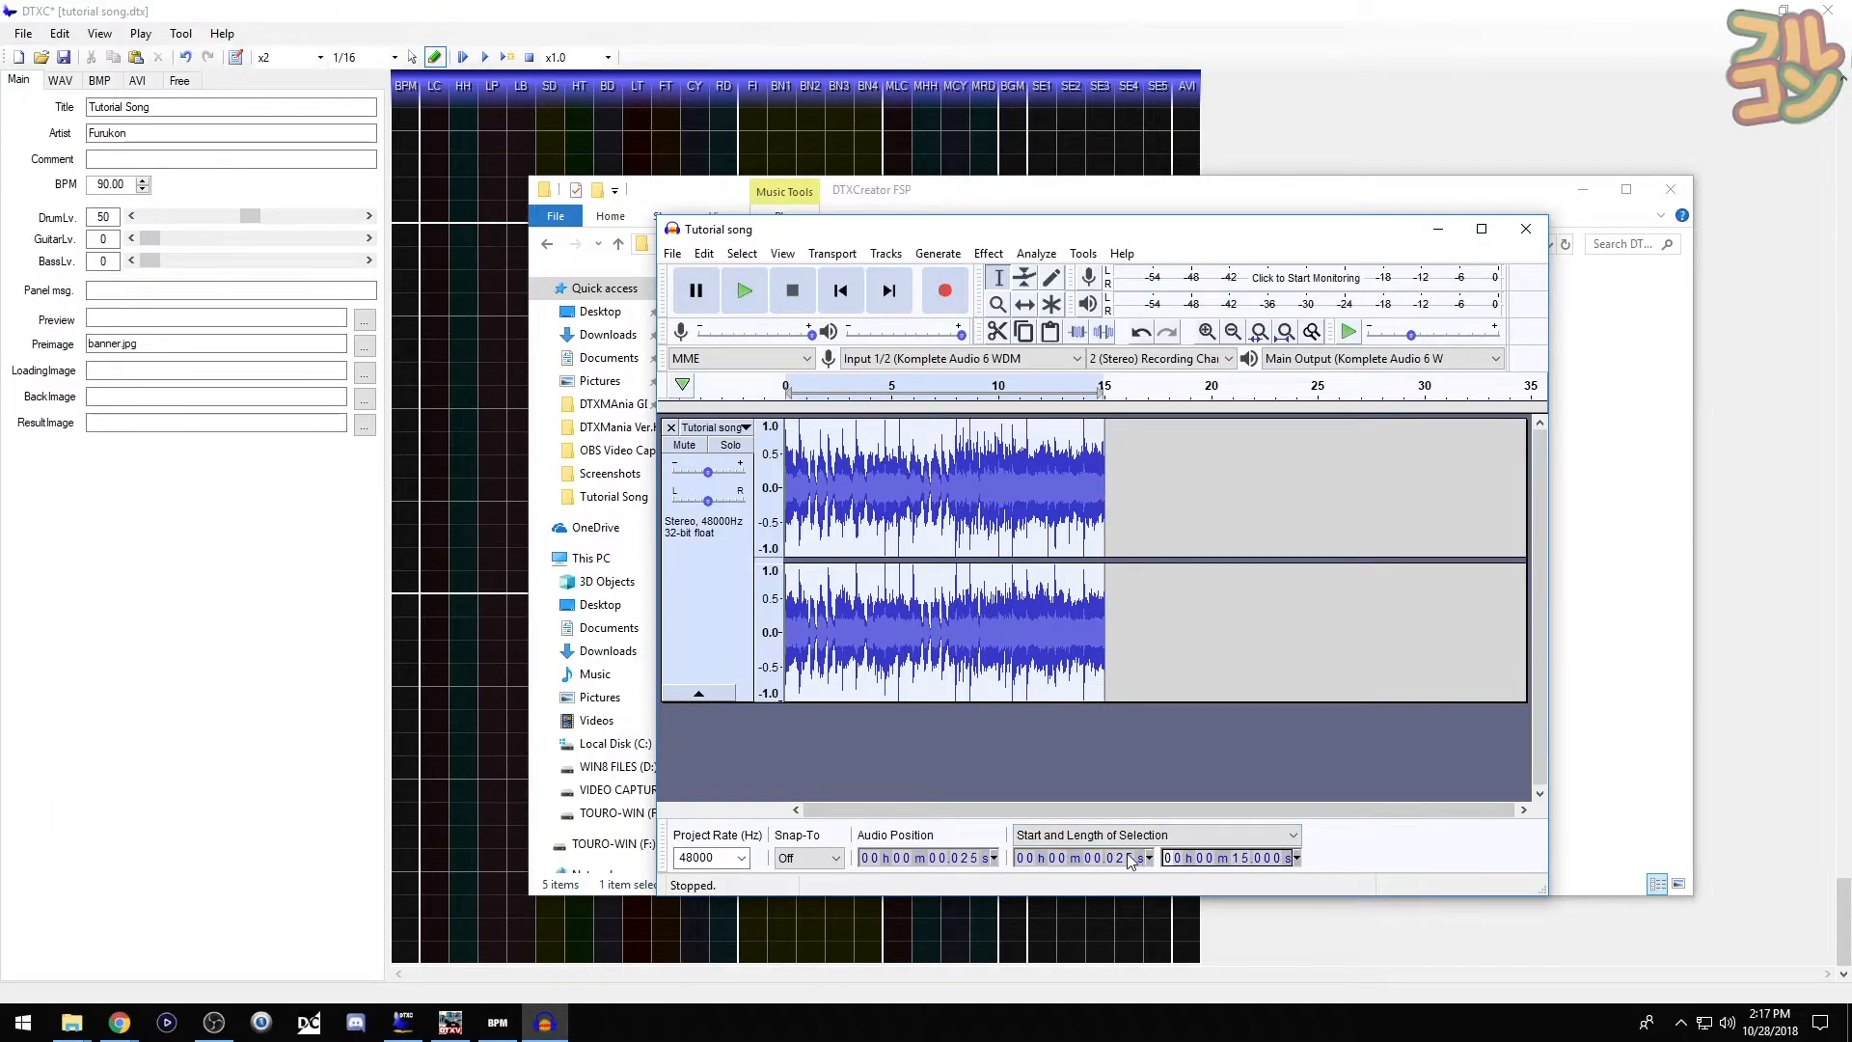
{"action": "left_click", "coordinate": [1088, 860]}
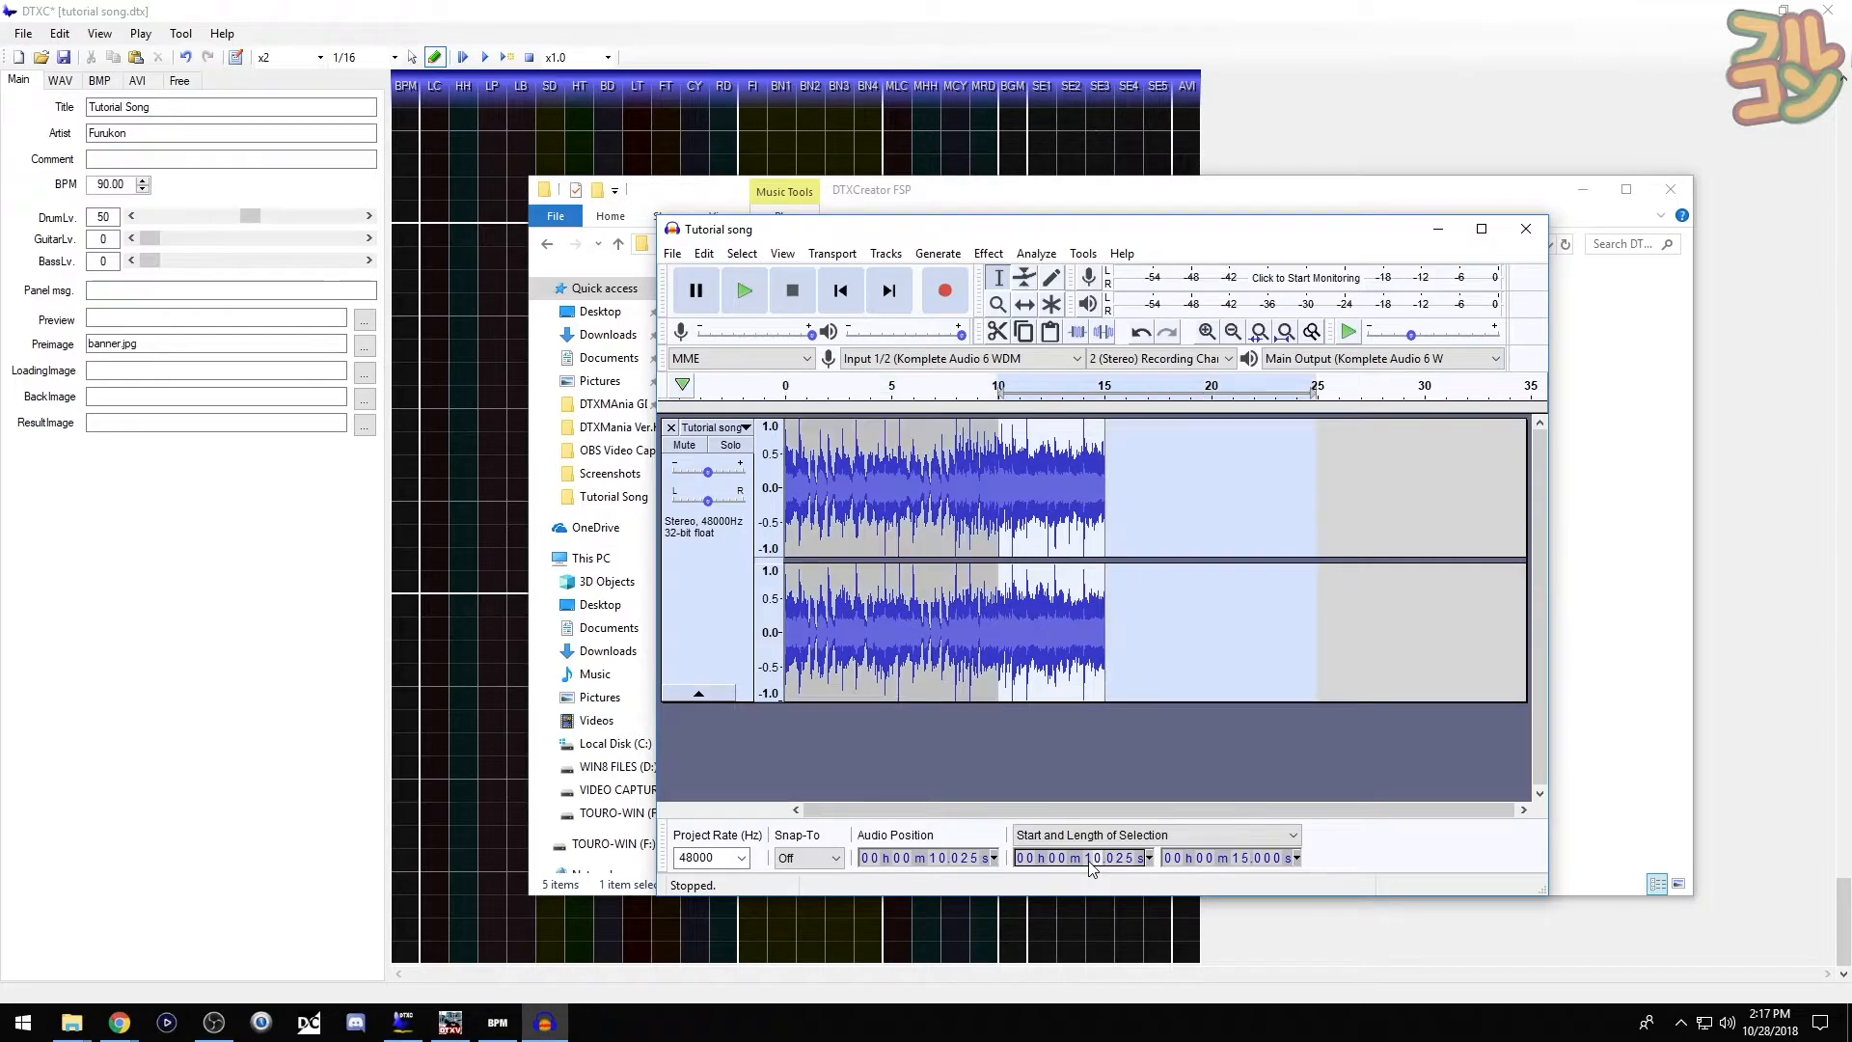
{"action": "type", "text": "12.000"}
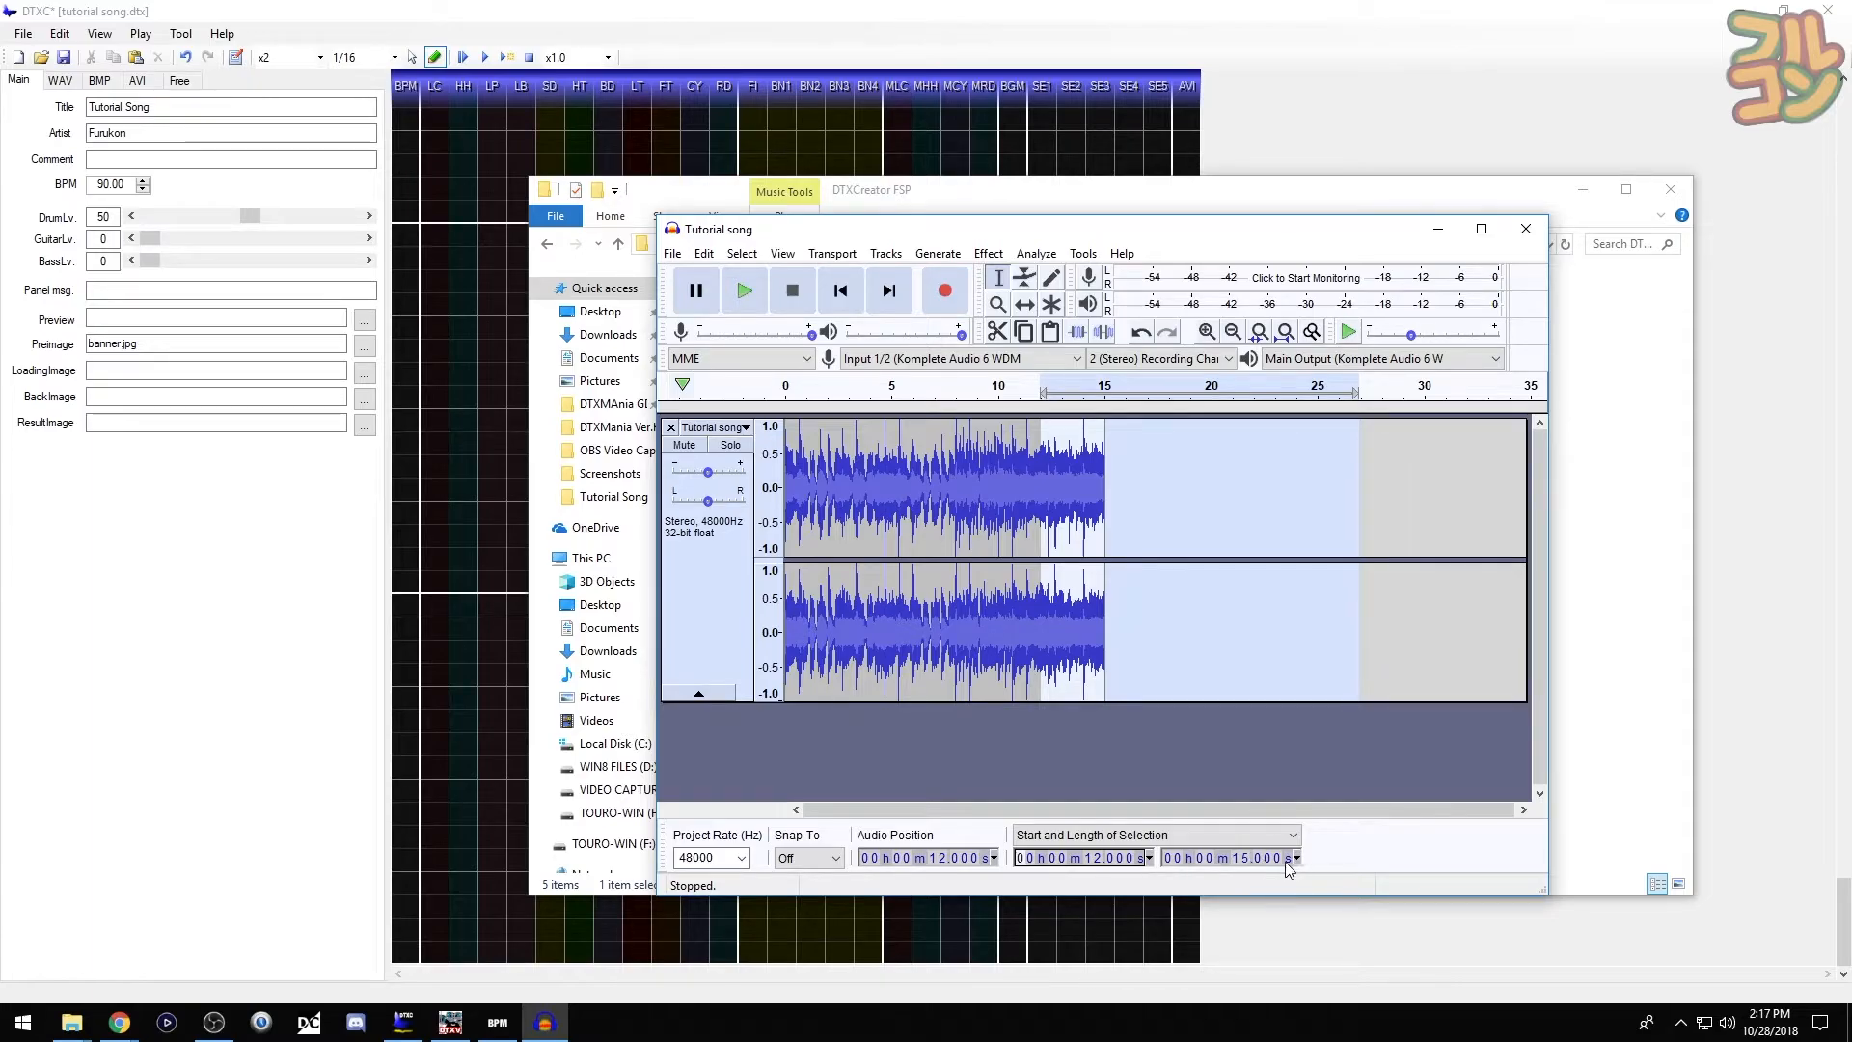
{"action": "left_click", "coordinate": [1235, 858]}
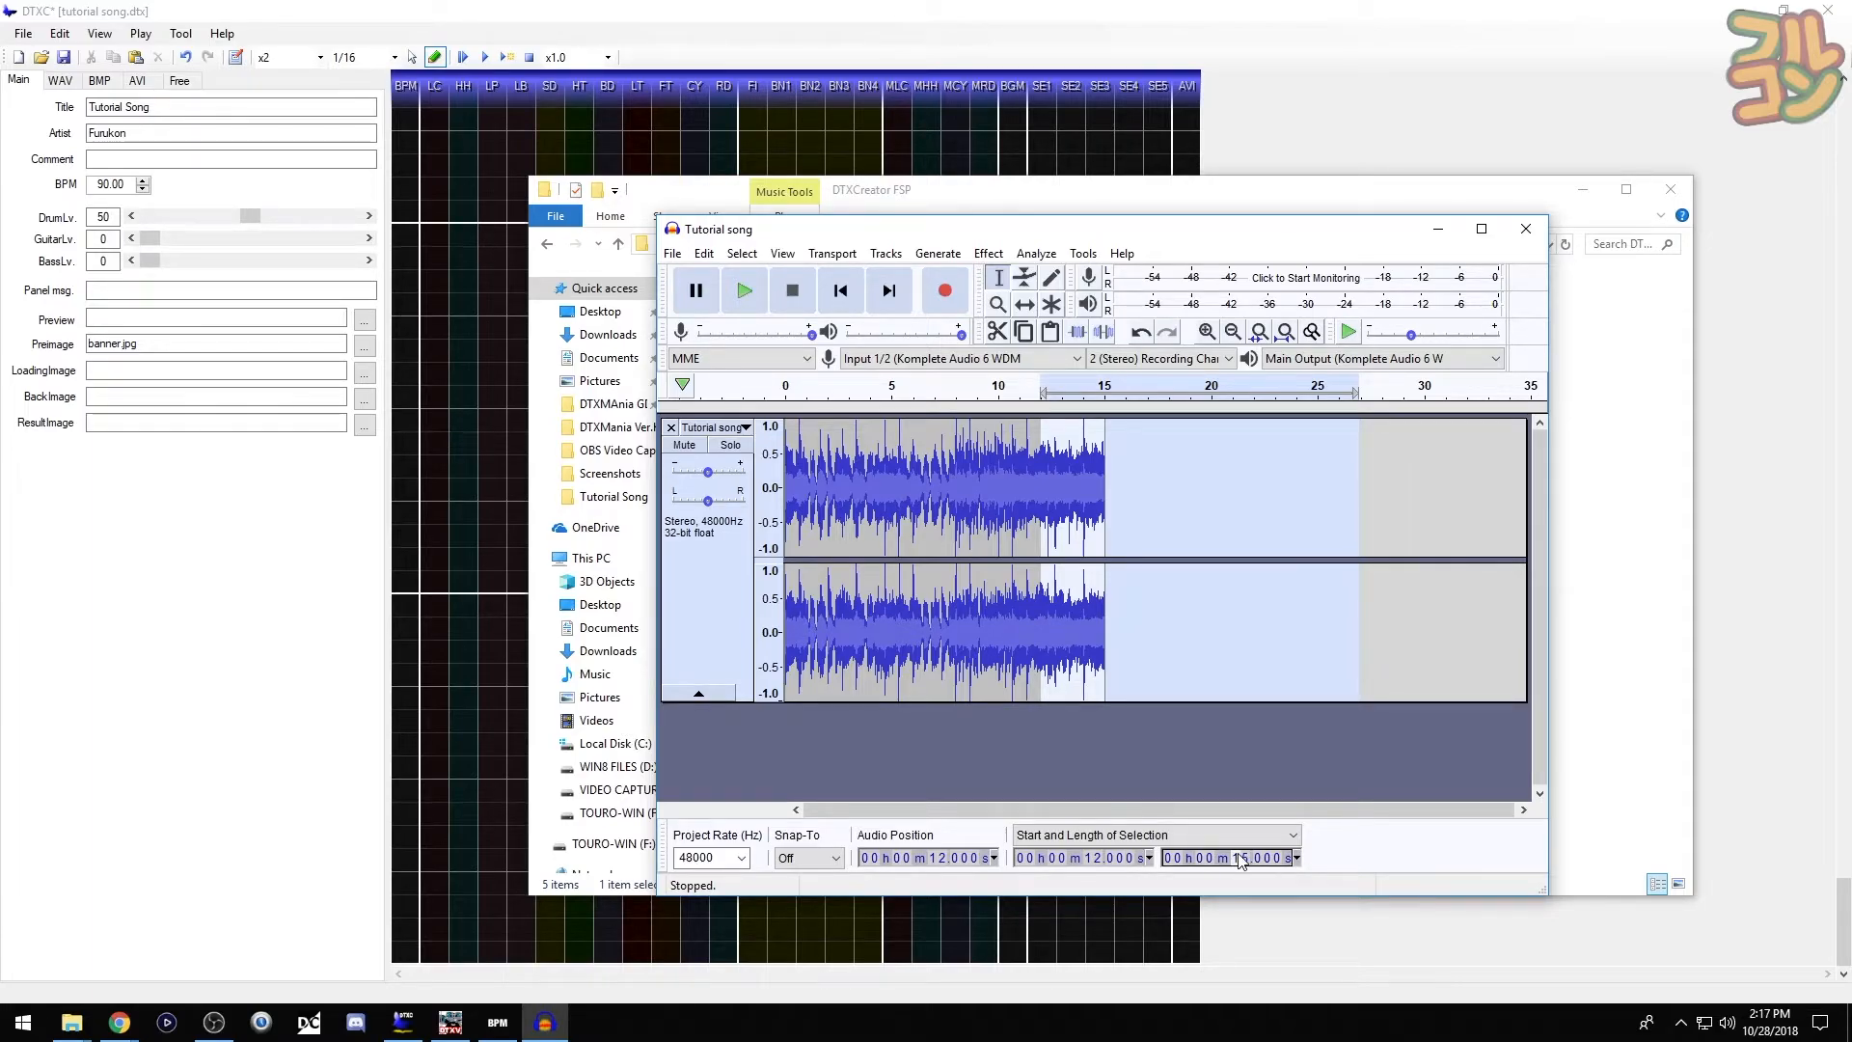
{"action": "type", "text": "03"}
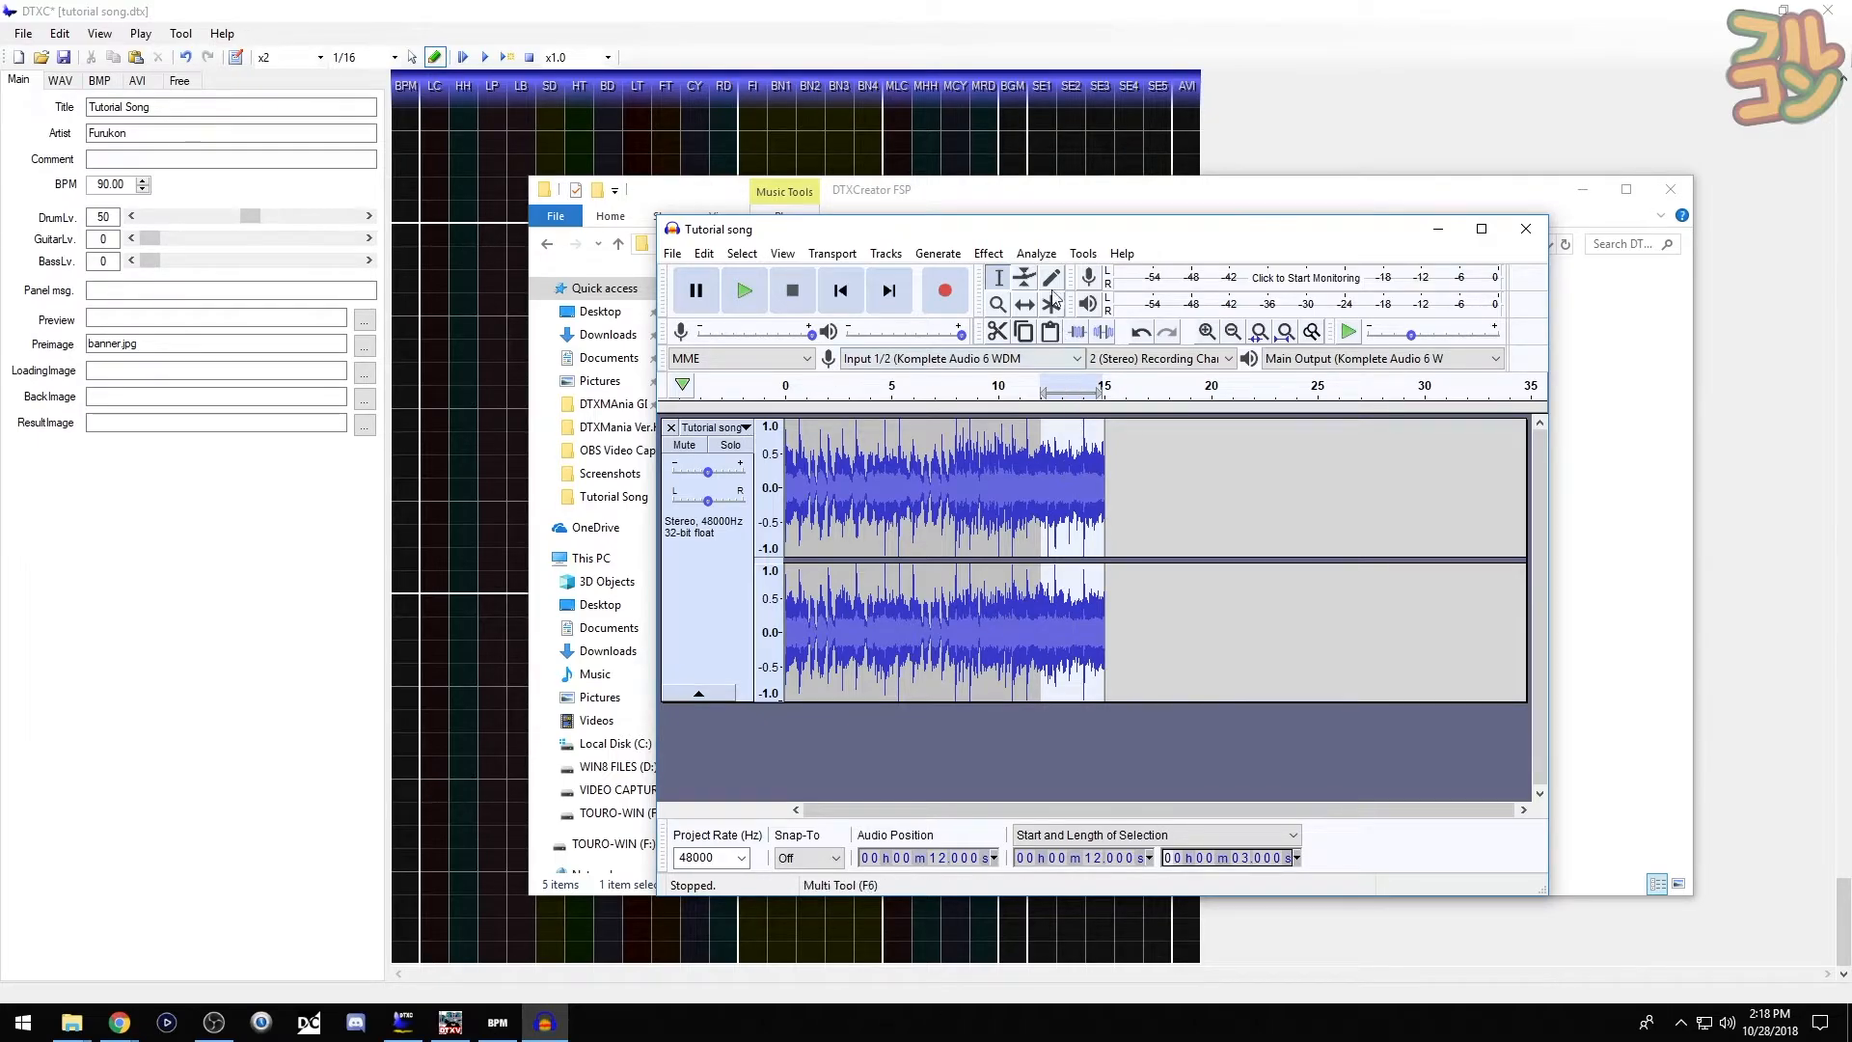
- Apply Fade Out to the last three seconds and play back the result
{"action": "left_click", "coordinate": [988, 253]}
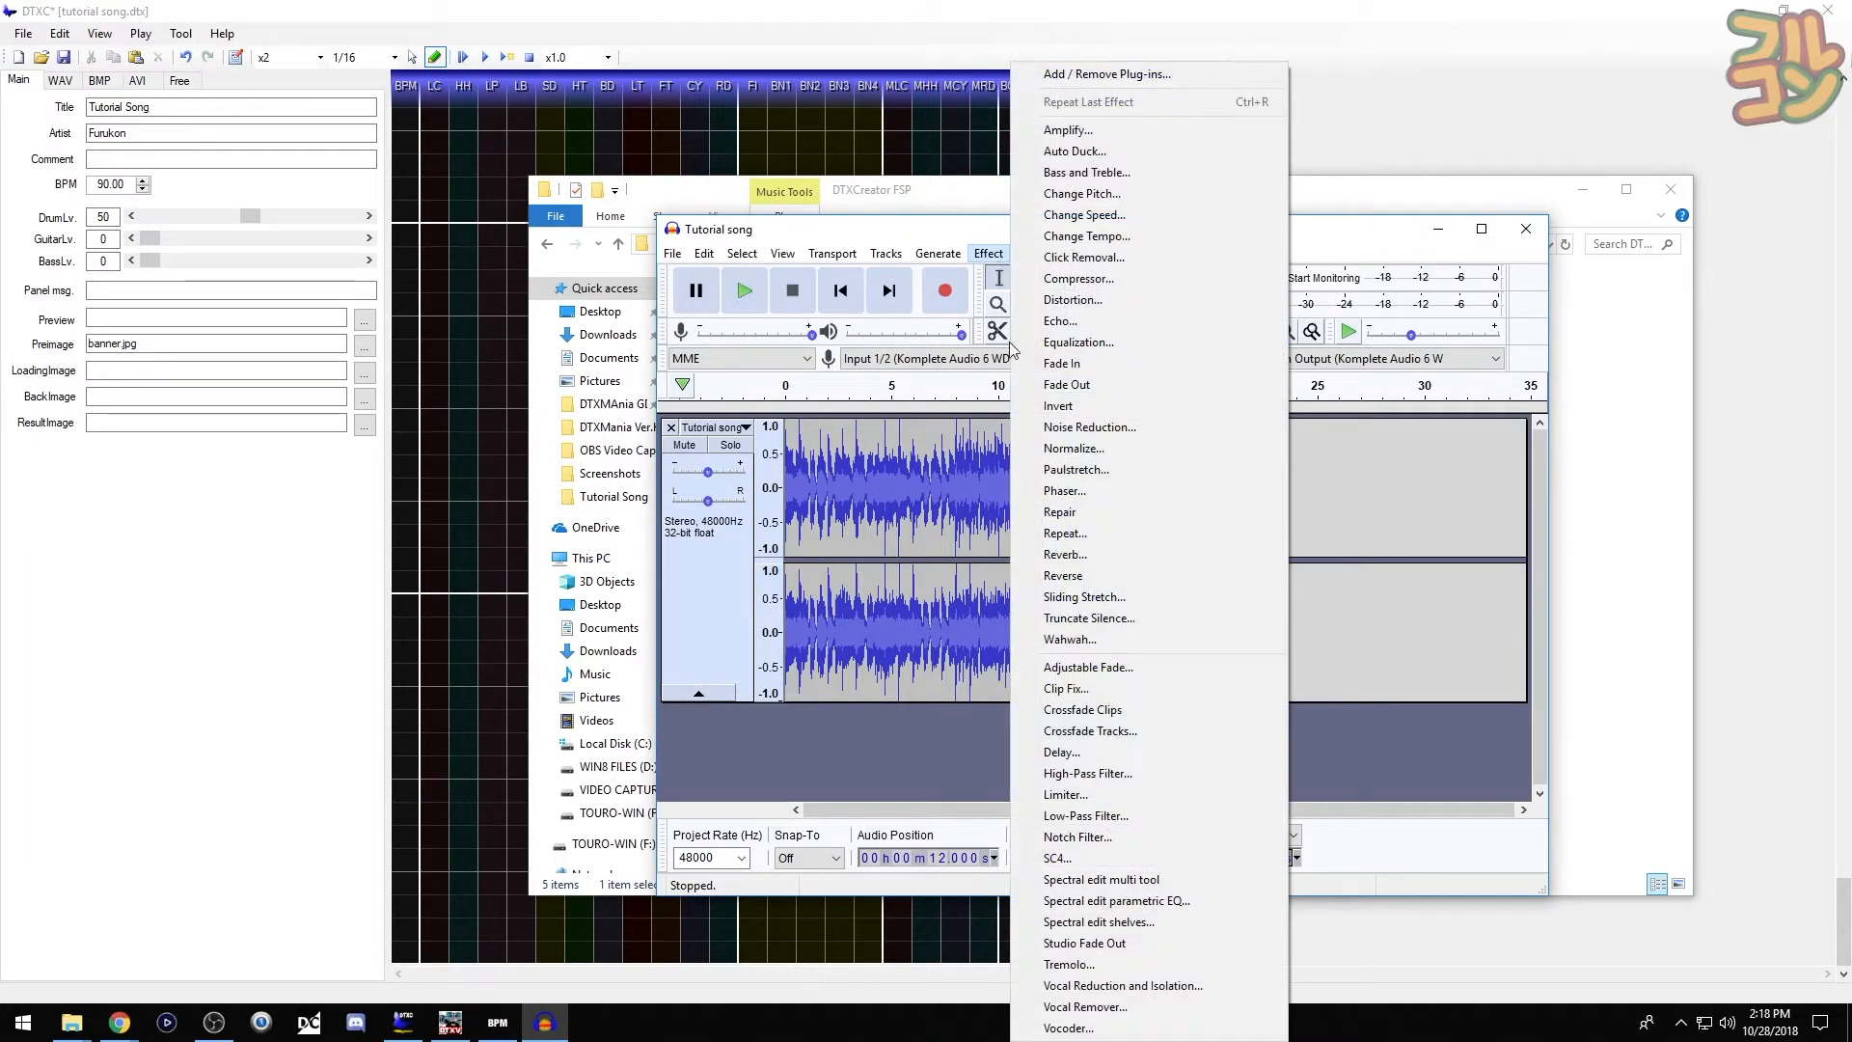
{"action": "left_click", "coordinate": [1035, 386]}
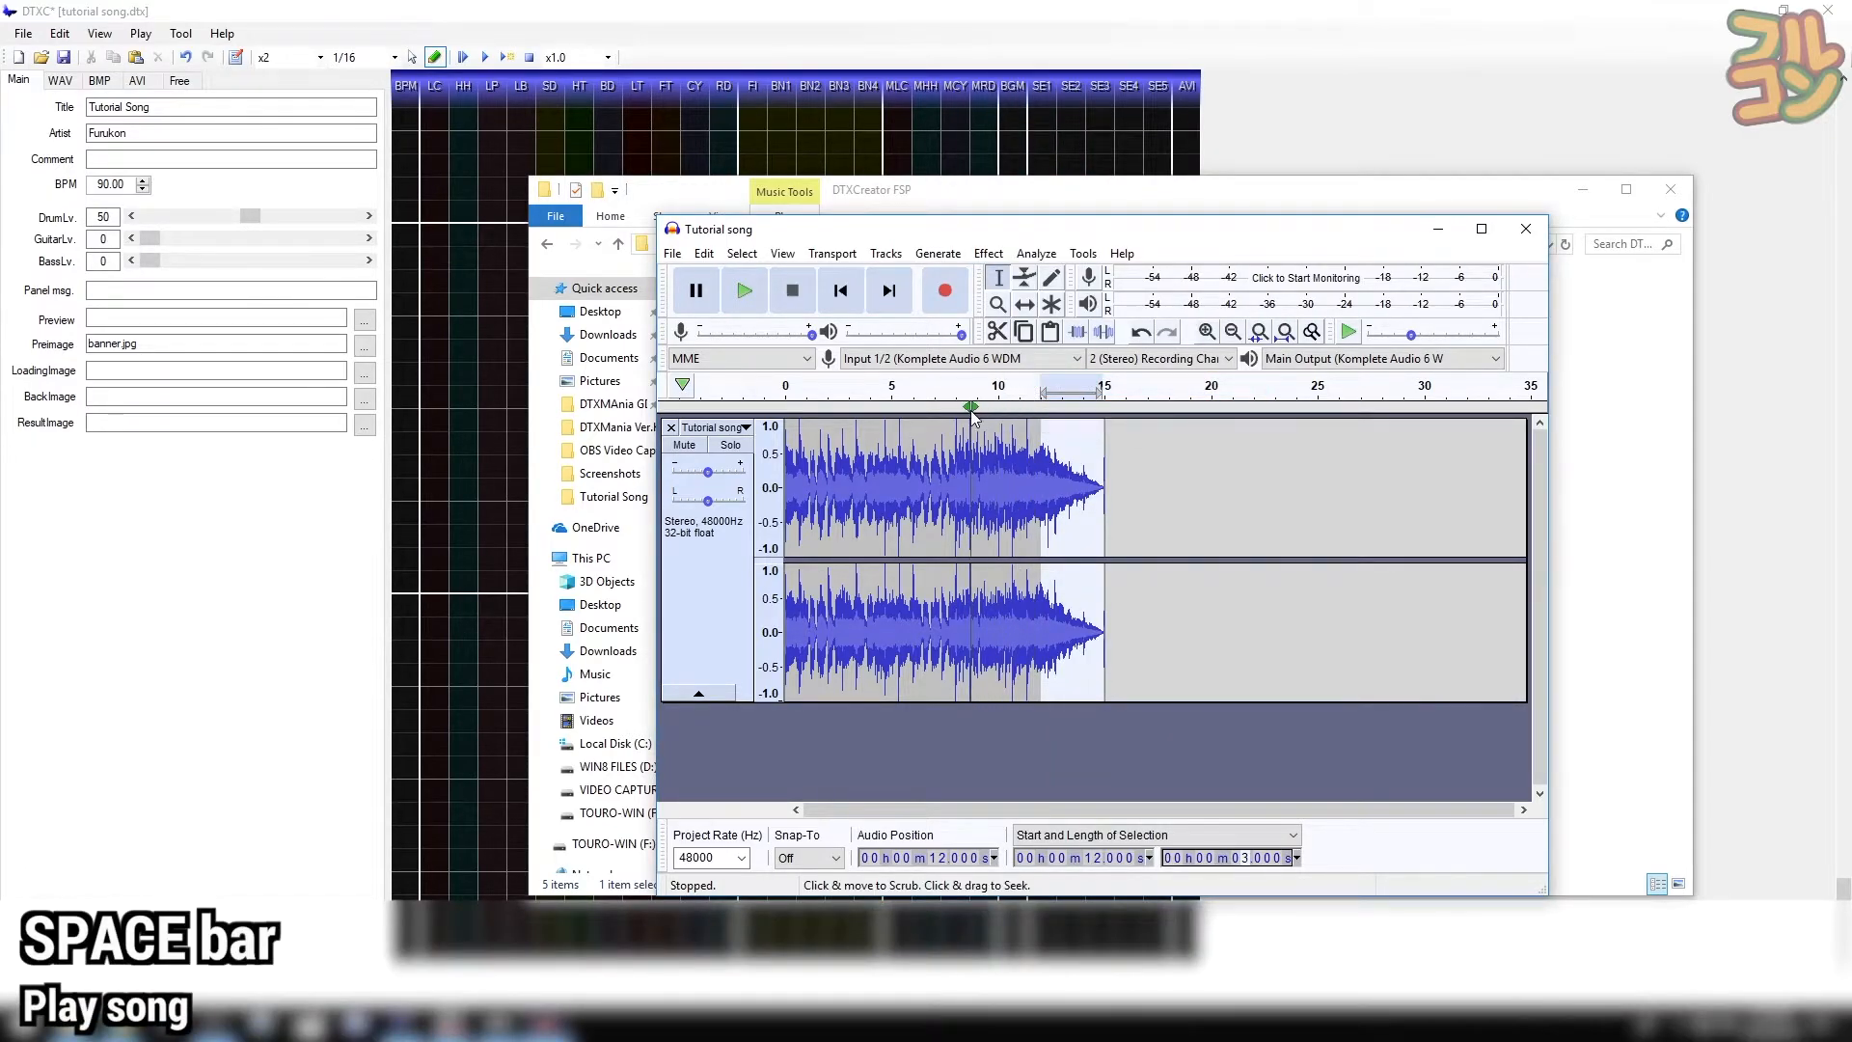
{"action": "key", "text": "space"}
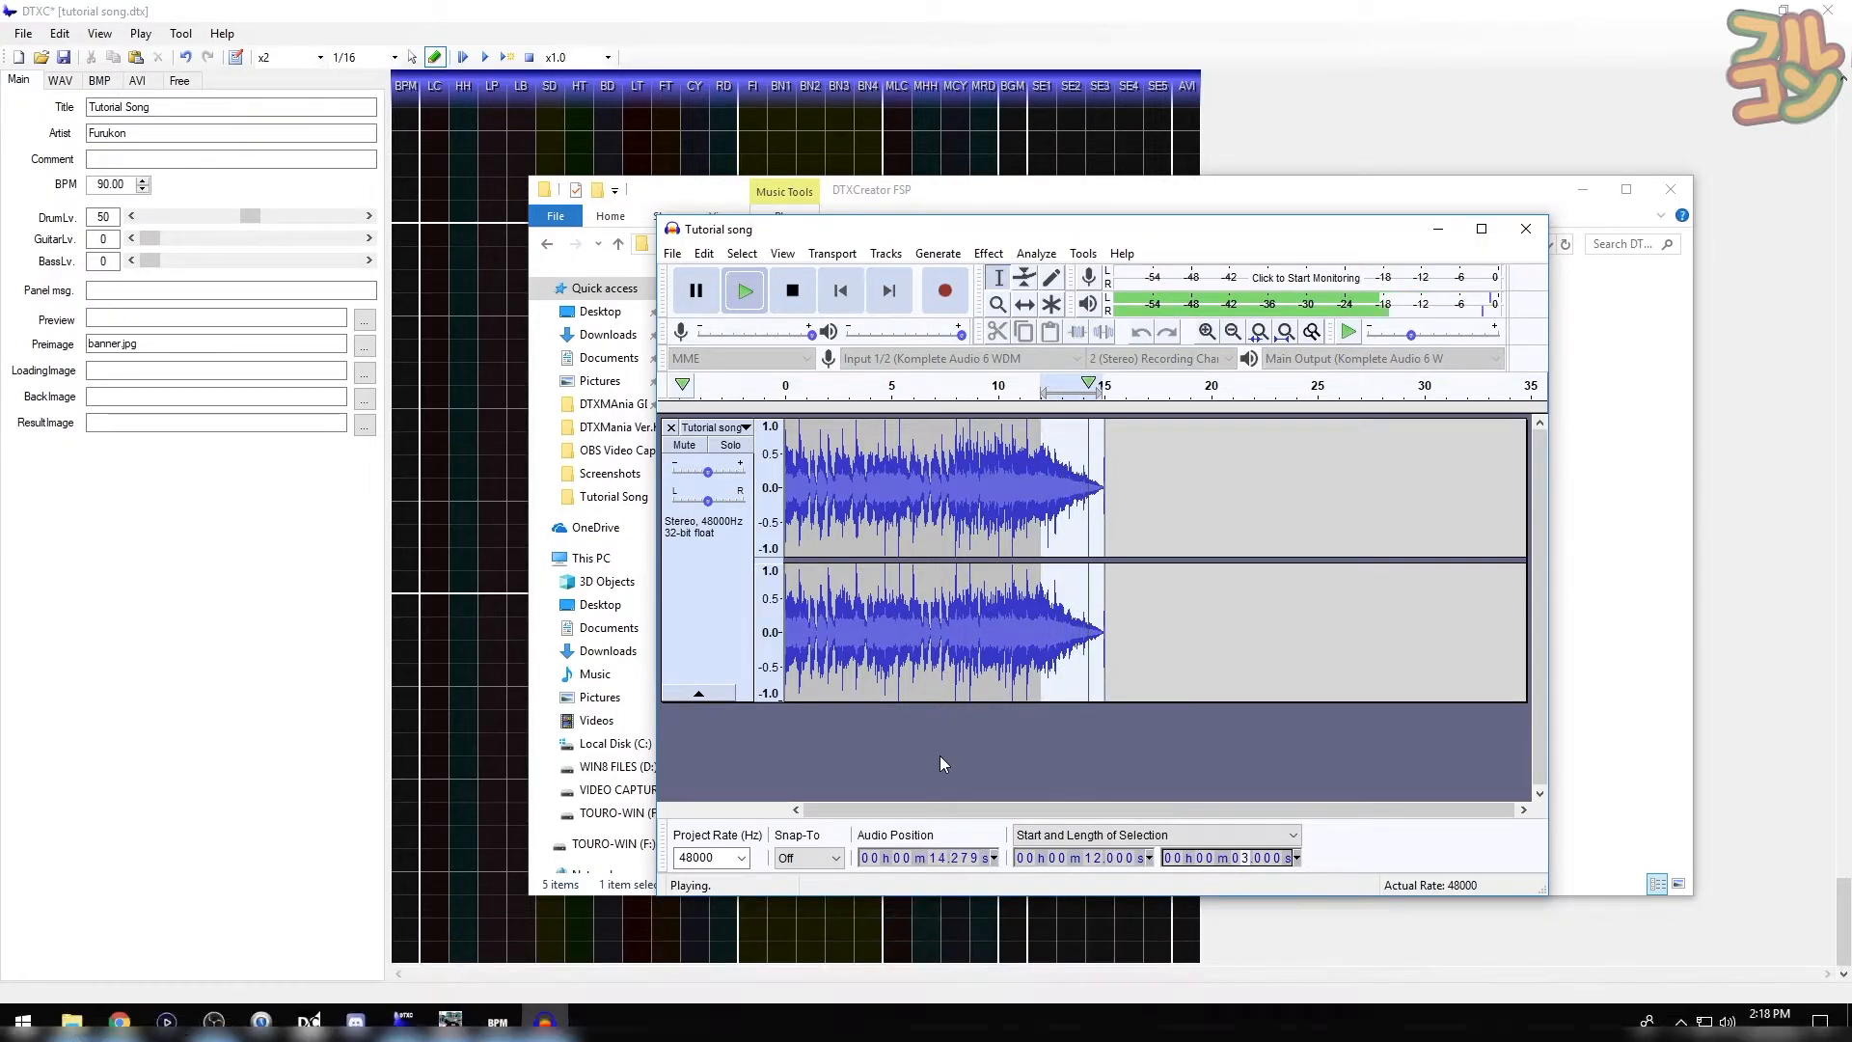
{"action": "key", "text": "space"}
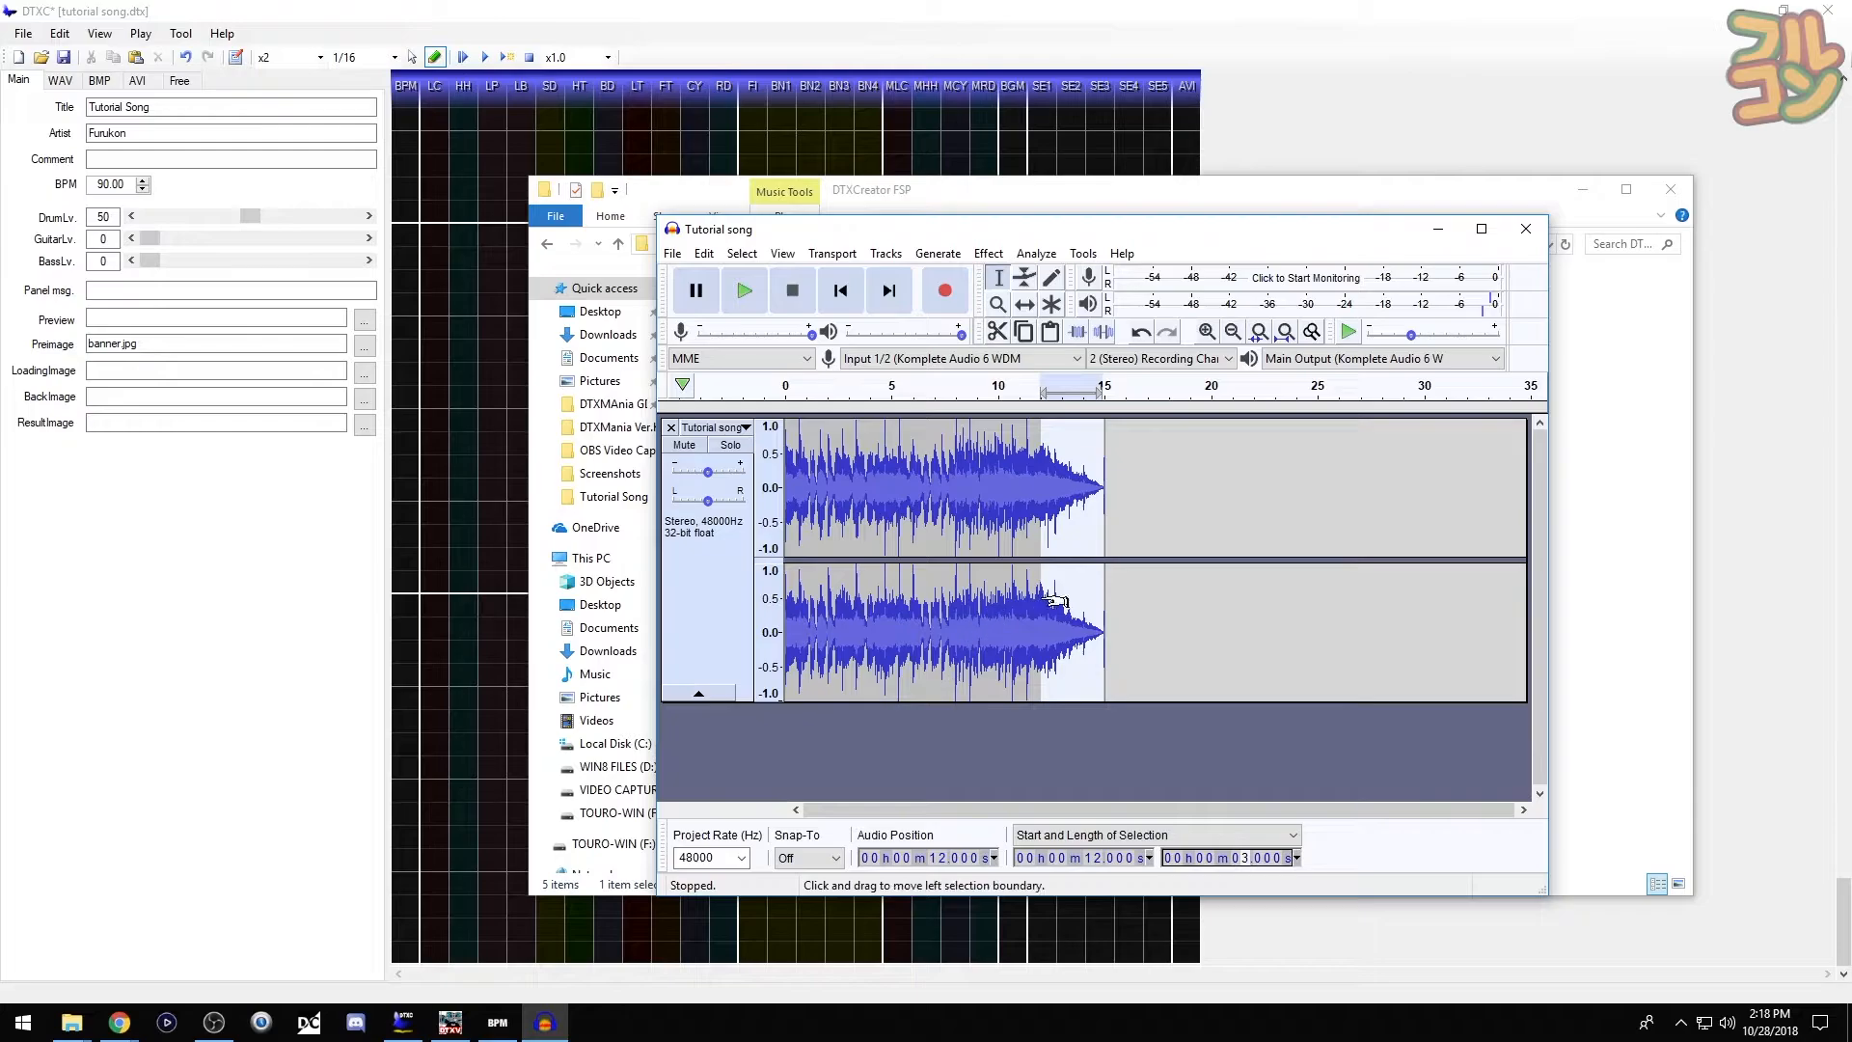
- Zoom into the clip end and delete the leftover sliver of audio after the fade
{"action": "left_click", "coordinate": [1142, 576]}
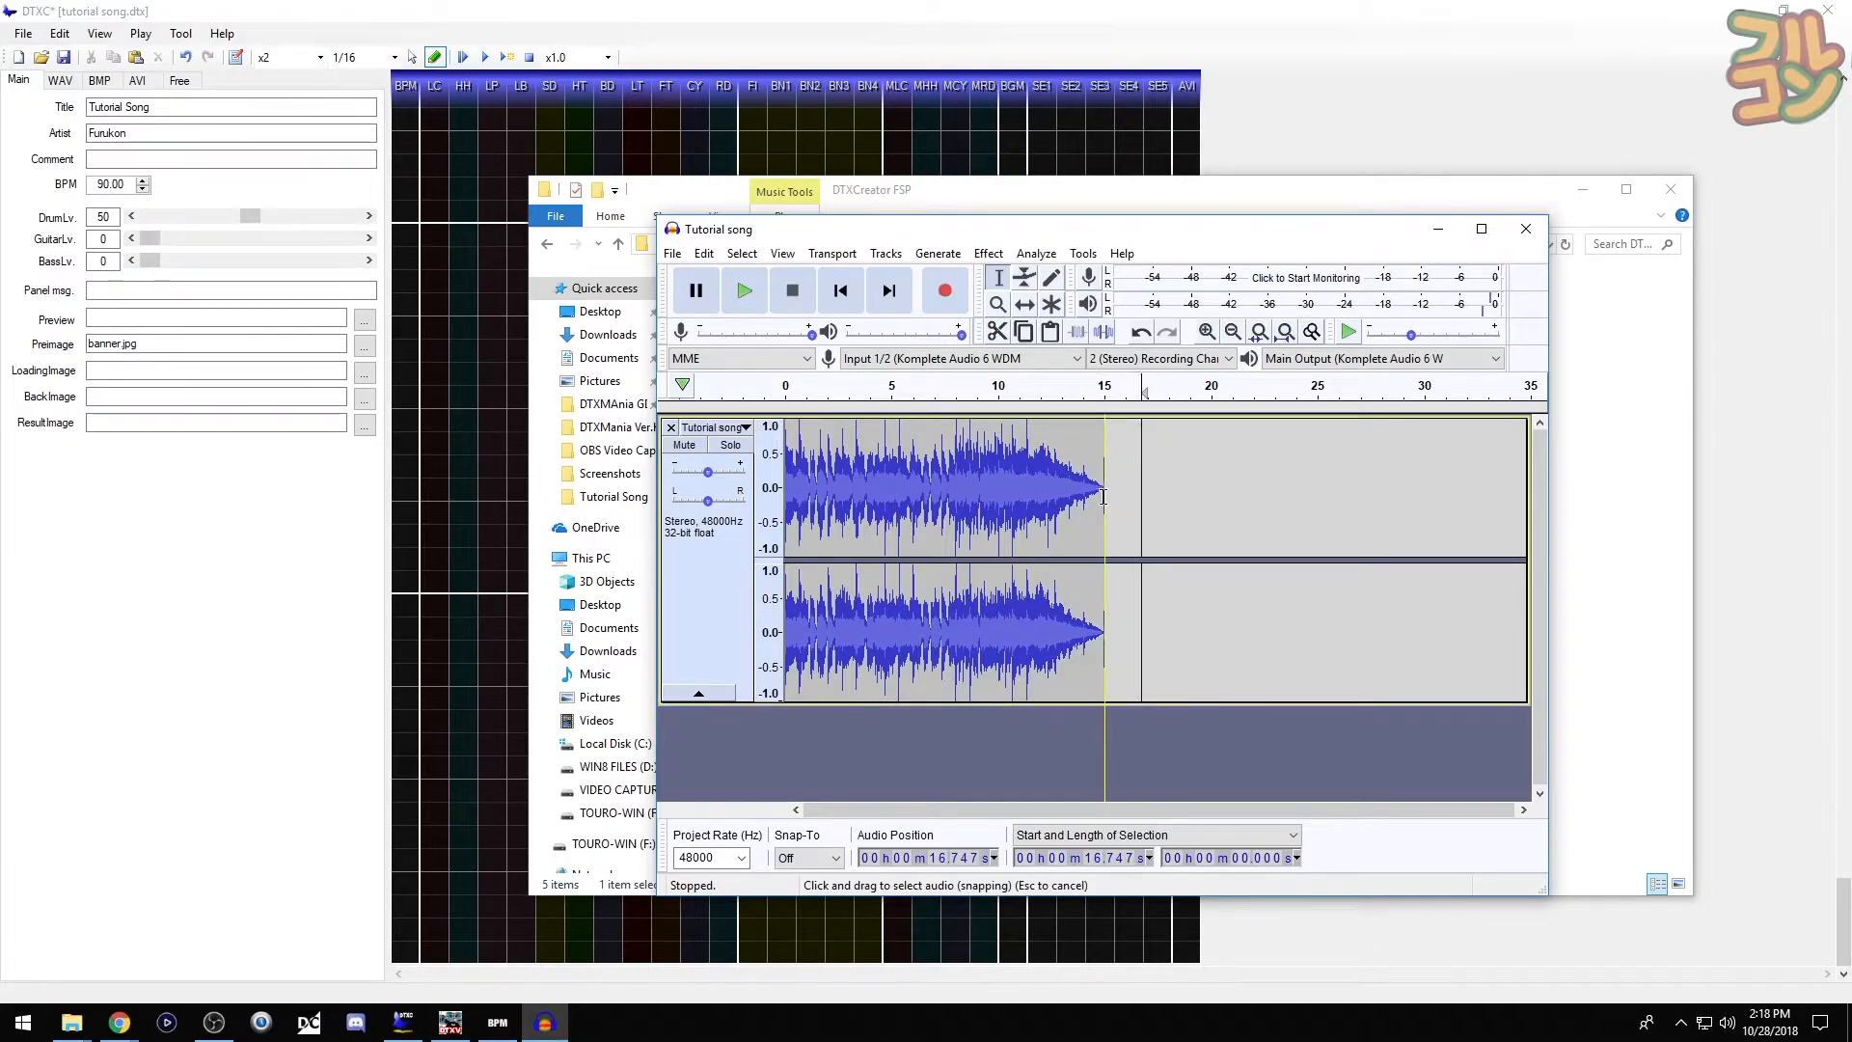
{"action": "scroll", "coordinate": [1114, 495], "scroll_direction": "up", "scroll_amount": 2}
{"action": "left_click", "coordinate": [1214, 498]}
{"action": "left_click_drag", "start_coordinate": [1211, 498], "coordinate": [1195, 511]}
{"action": "key", "text": "Delete"}
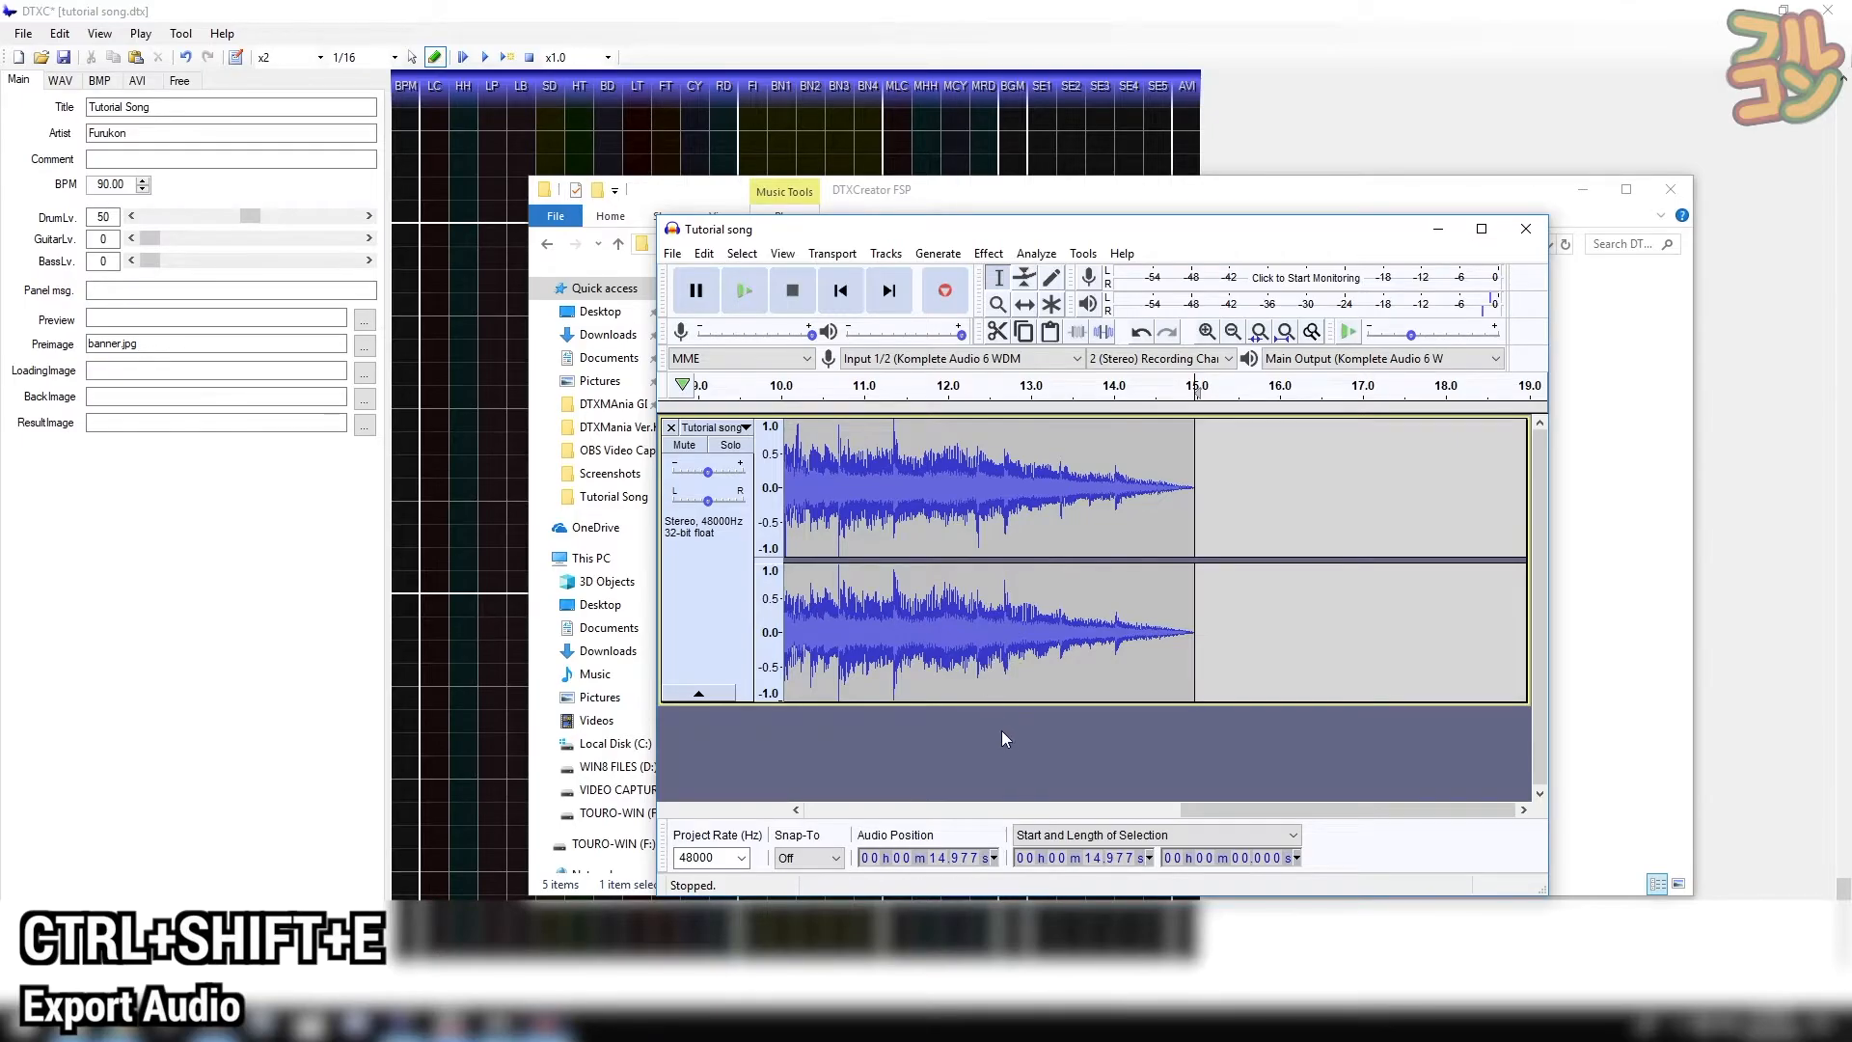
- Export the faded clip as Ogg Vorbis file 'preview', accepting the metadata unchanged
{"action": "key", "text": "ctrl+shift+e"}
{"action": "type", "text": "pre"}
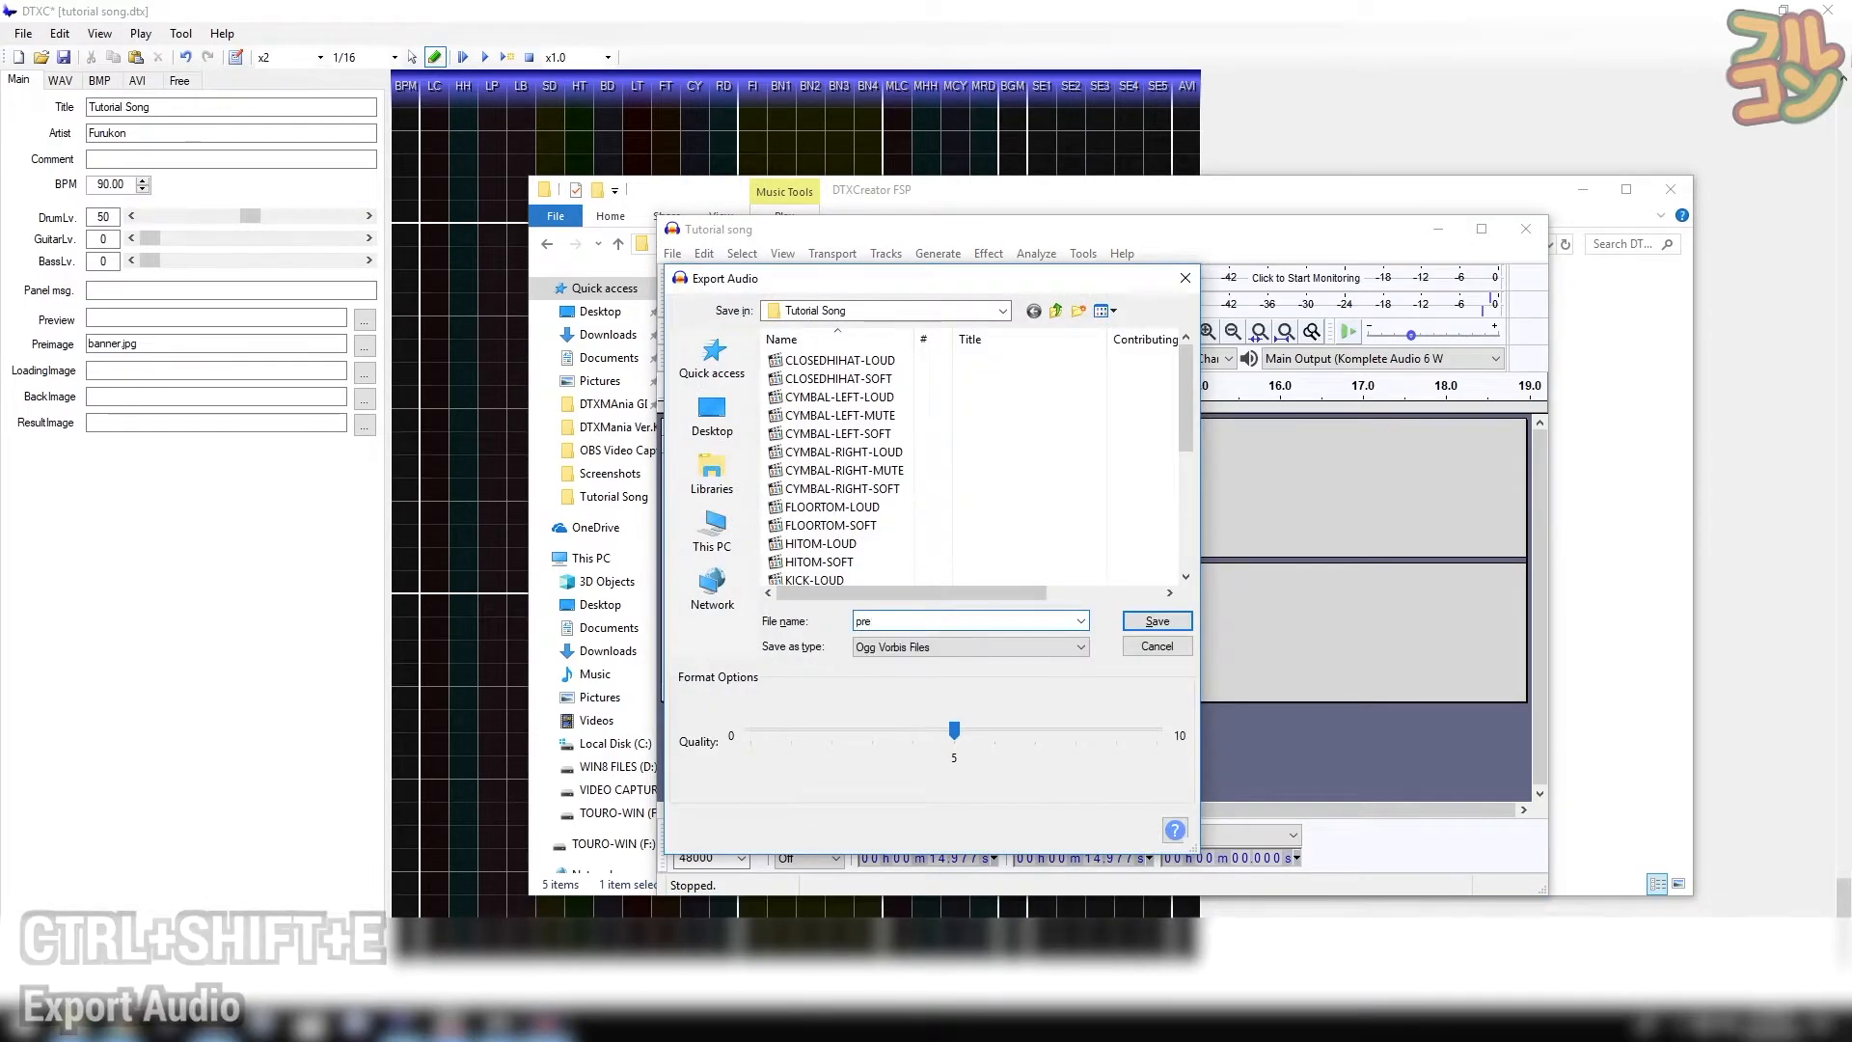
{"action": "type", "text": "view"}
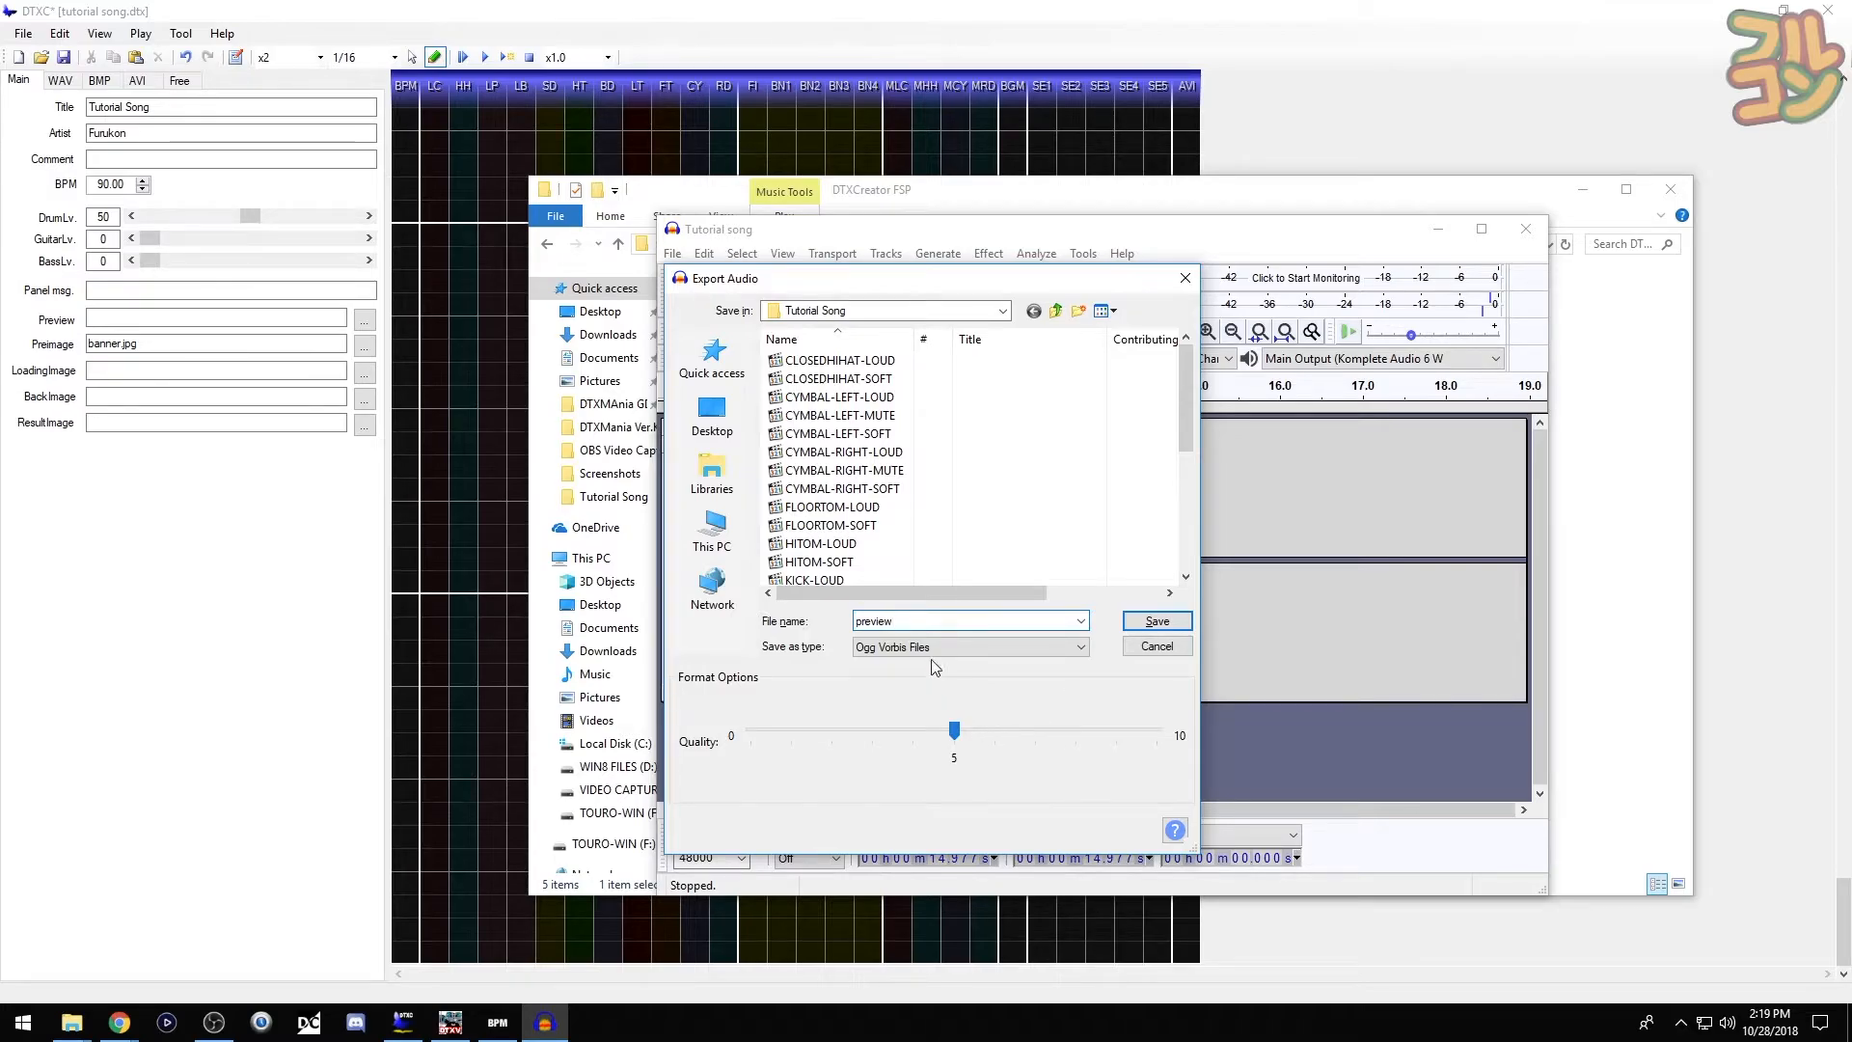
{"action": "left_click", "coordinate": [1187, 628]}
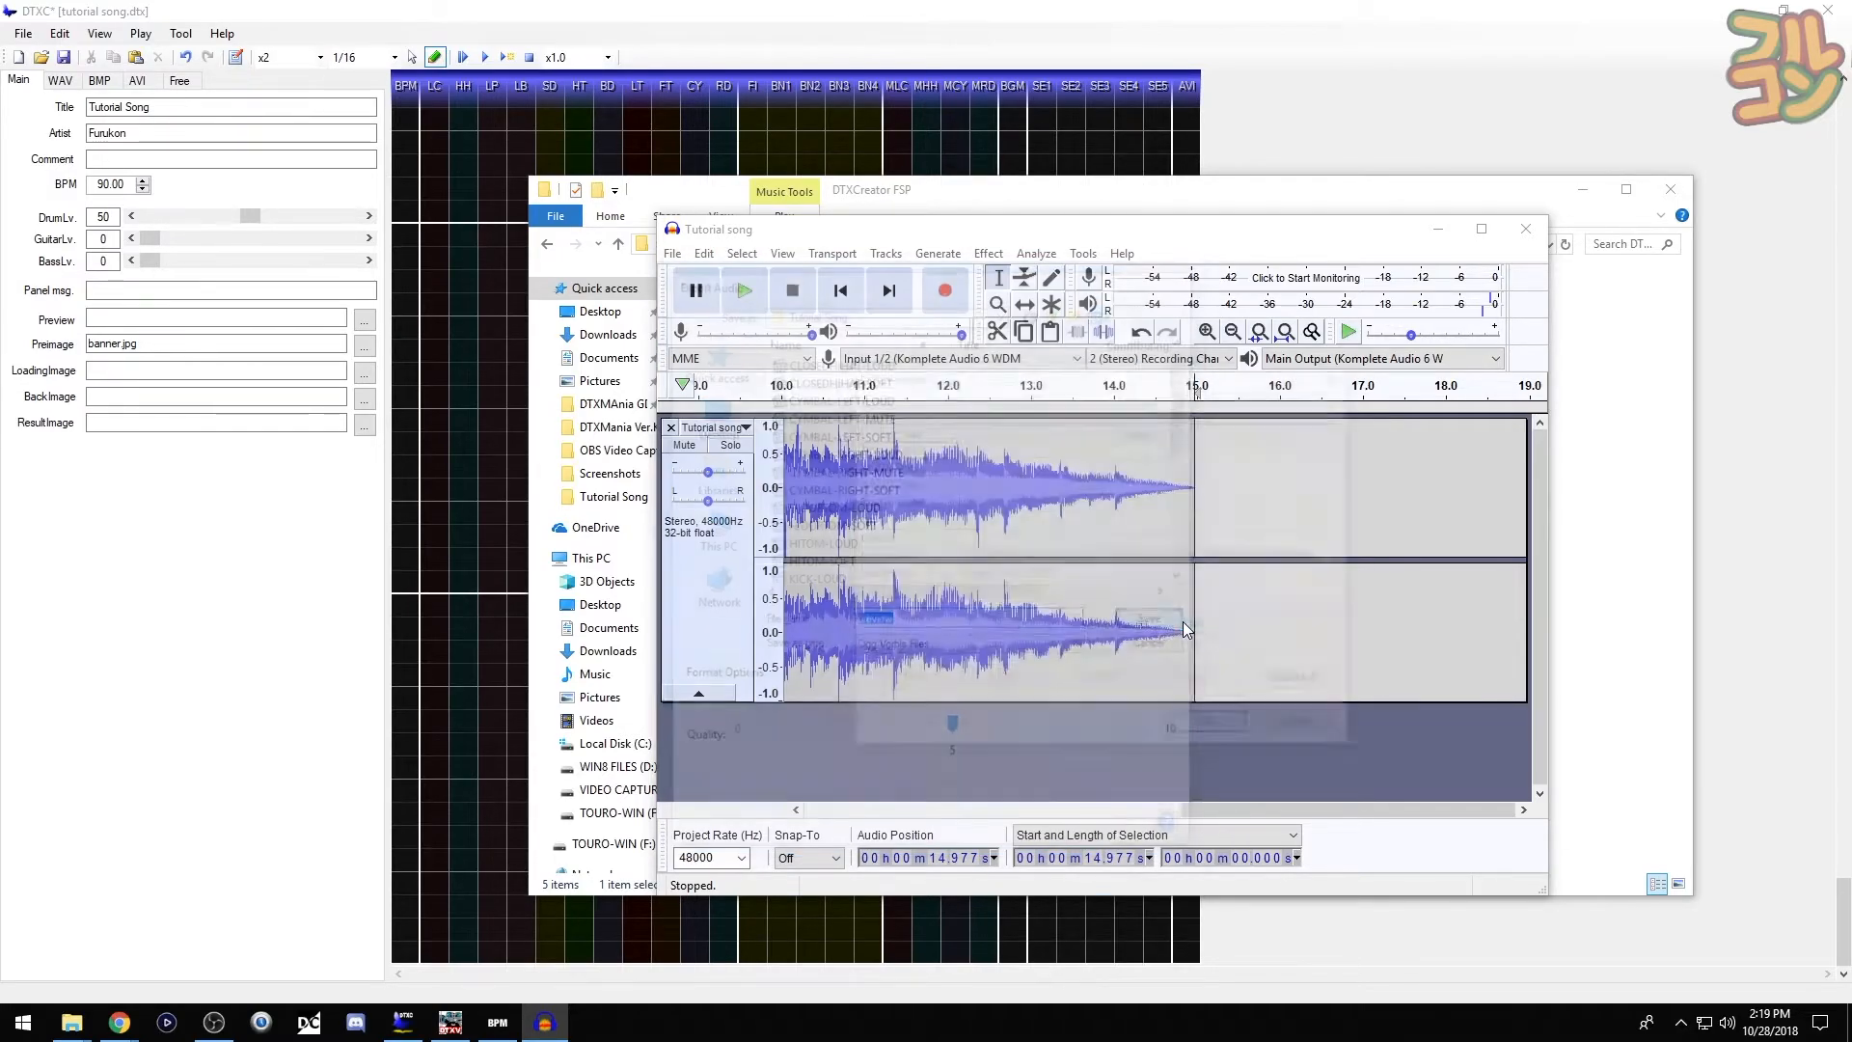
{"action": "left_click", "coordinate": [1218, 727]}
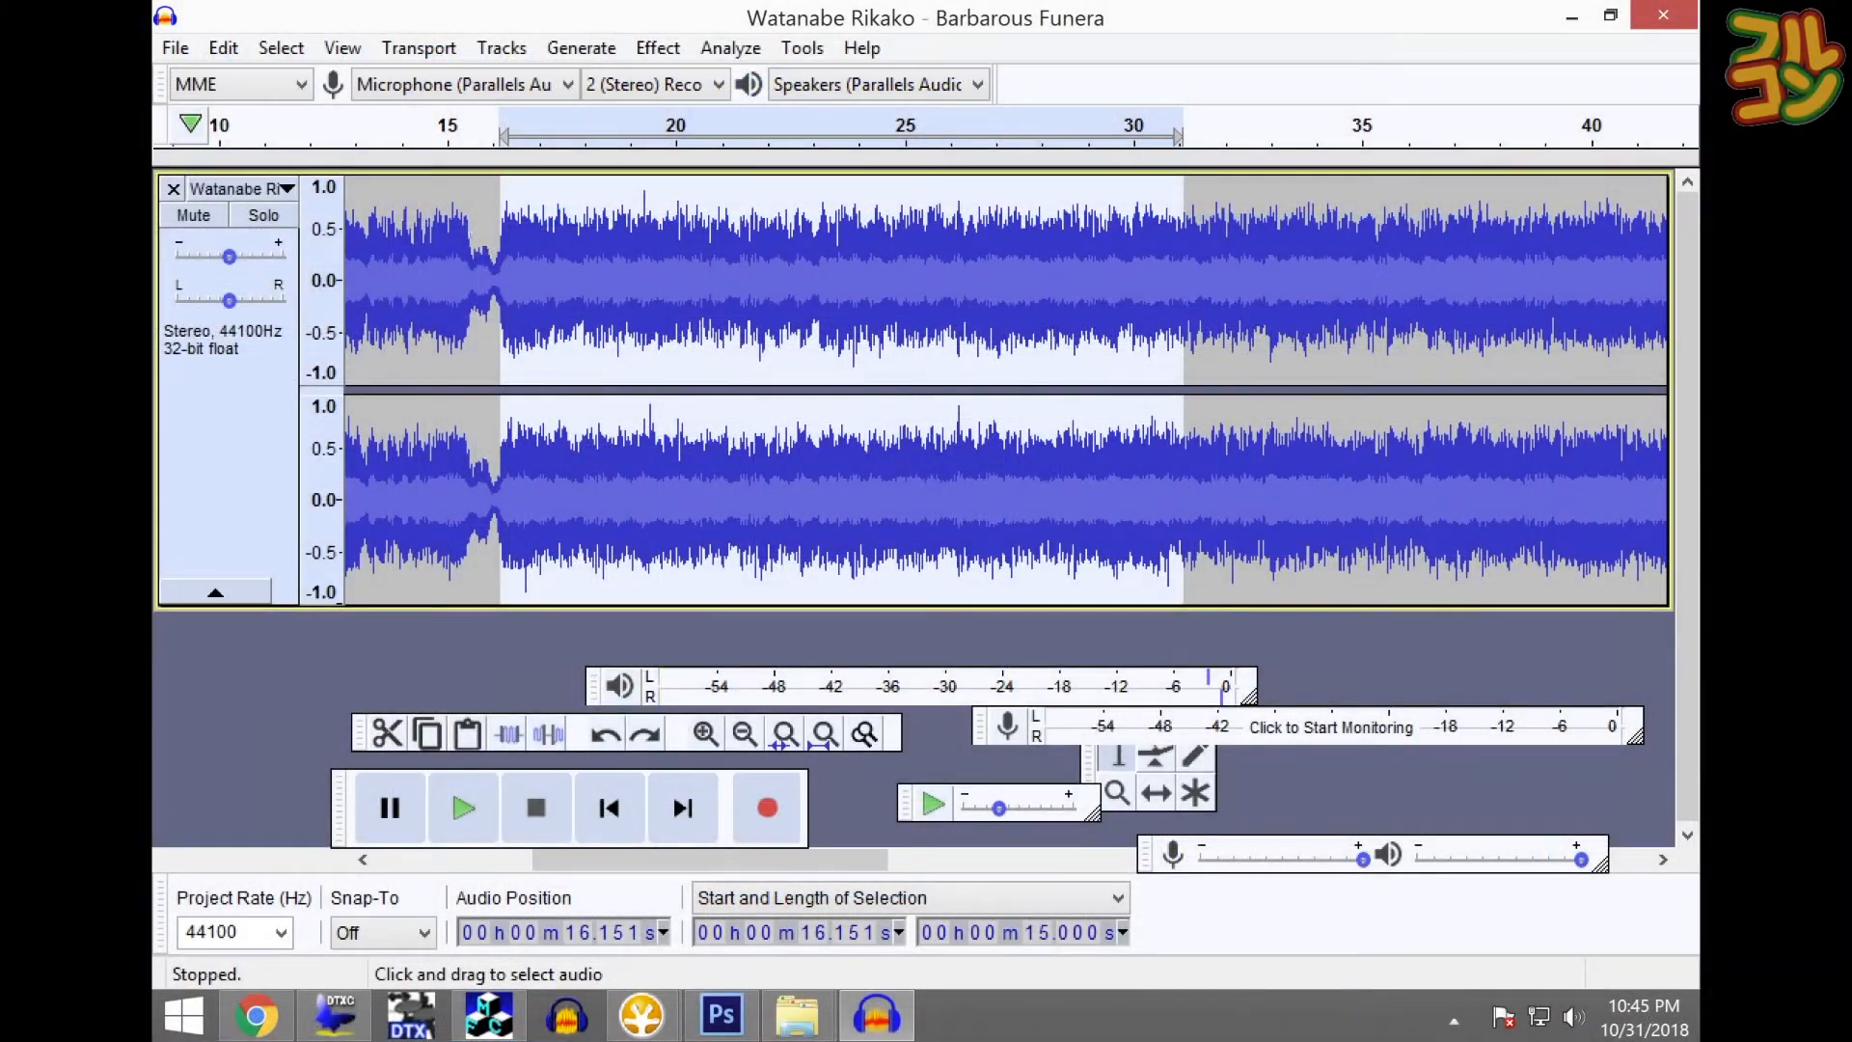
- Select a 15-second excerpt starting around 16 seconds and play it back
{"action": "left_click", "coordinate": [472, 287]}
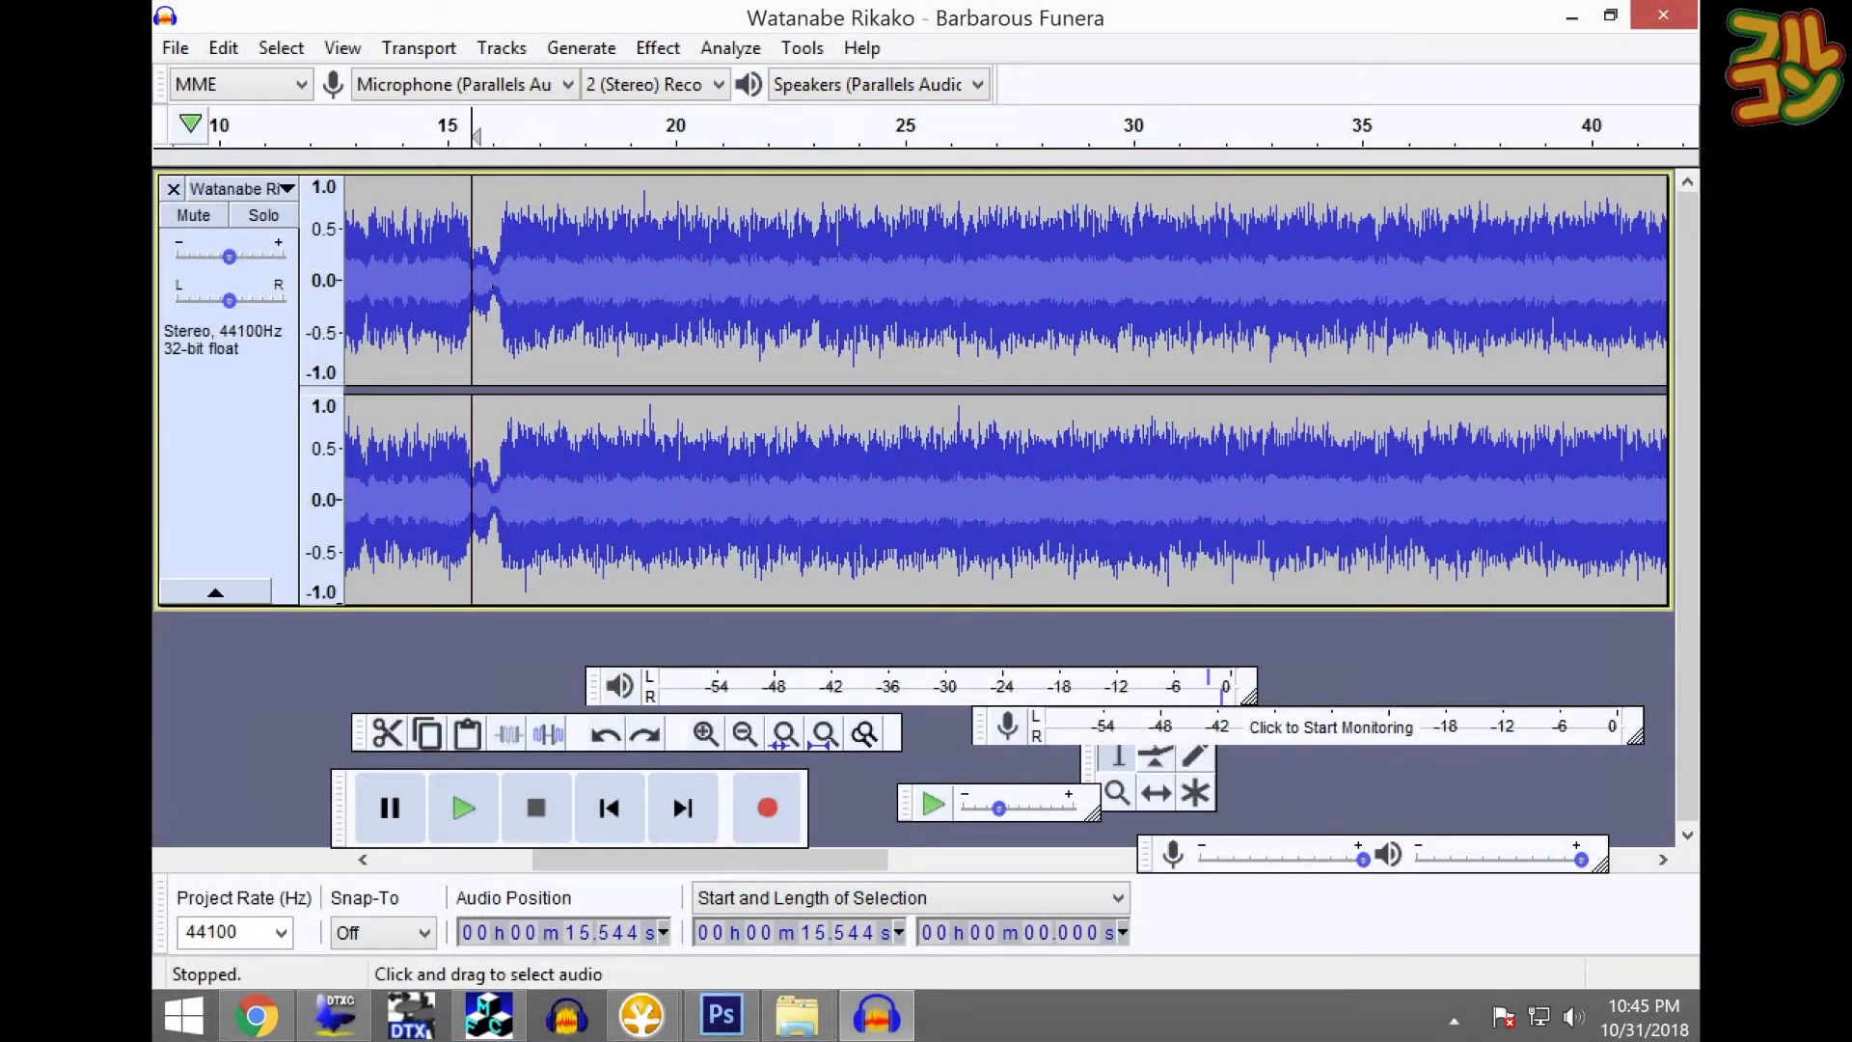
{"action": "left_click", "coordinate": [499, 289]}
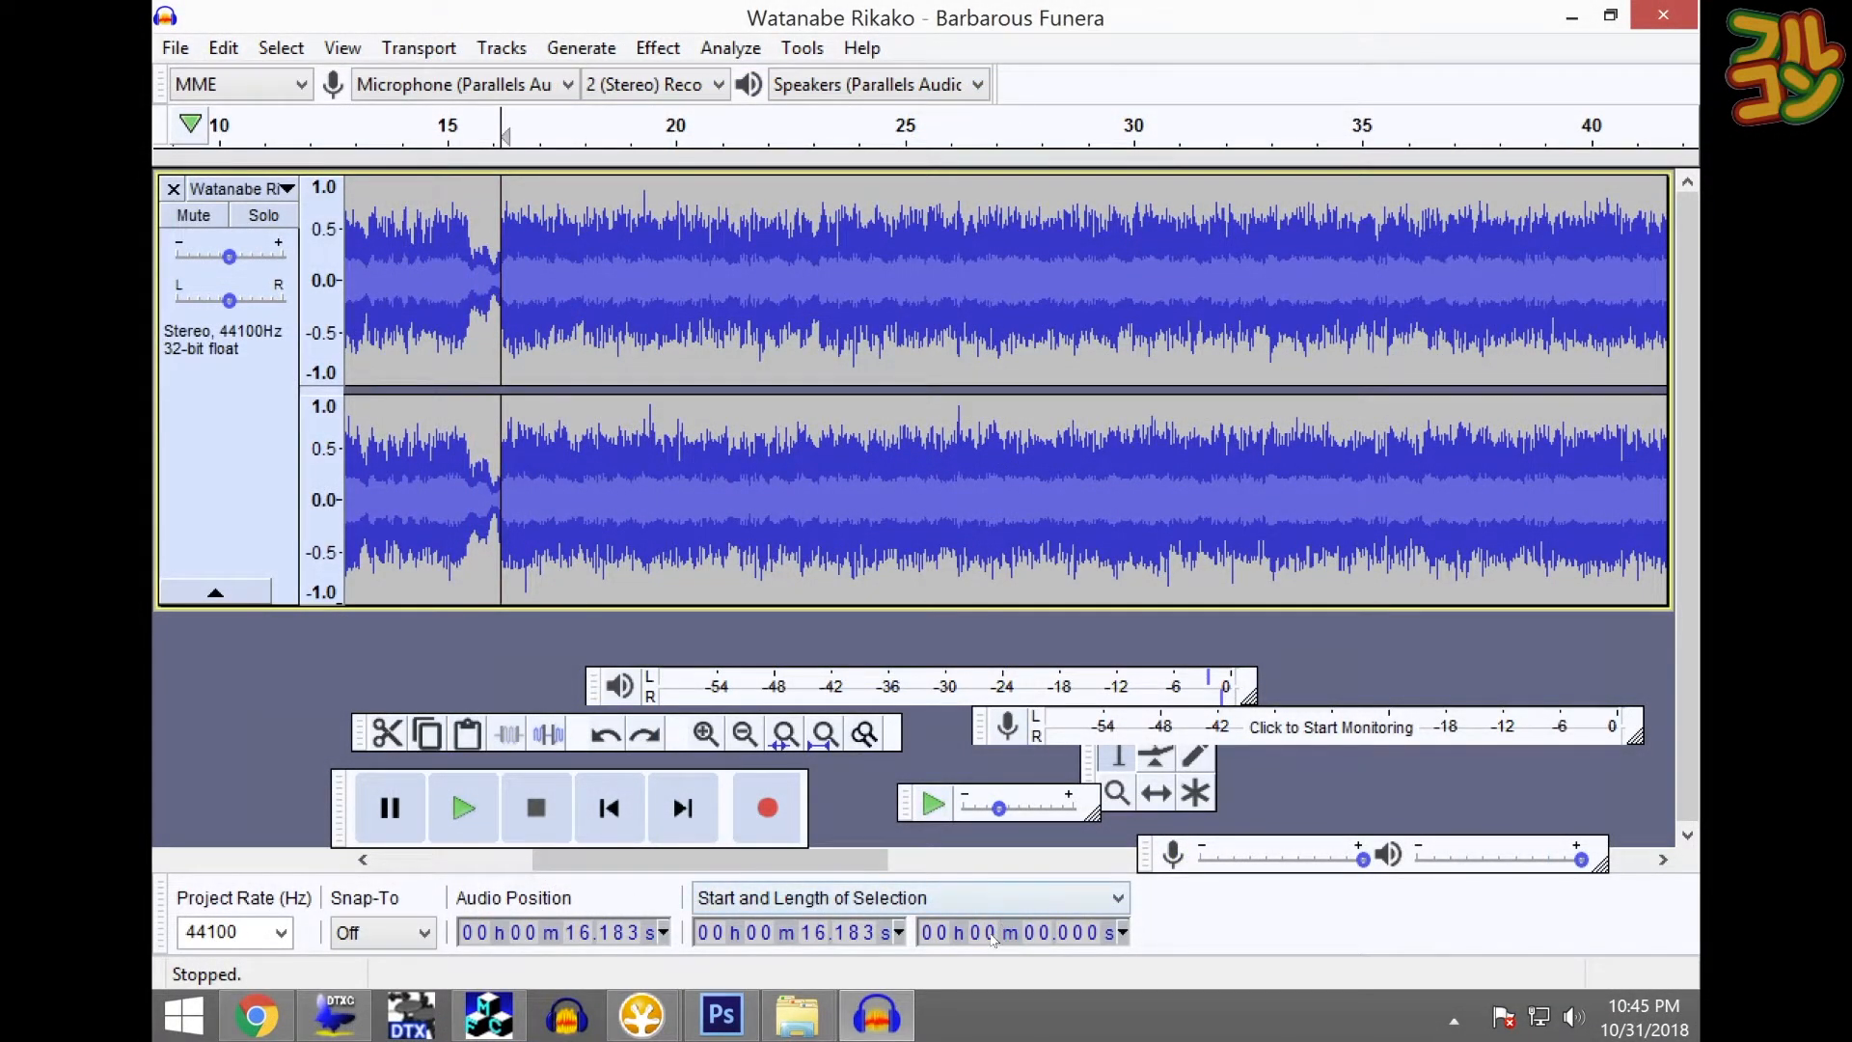
{"action": "left_click", "coordinate": [1025, 934]}
{"action": "type", "text": "15"}
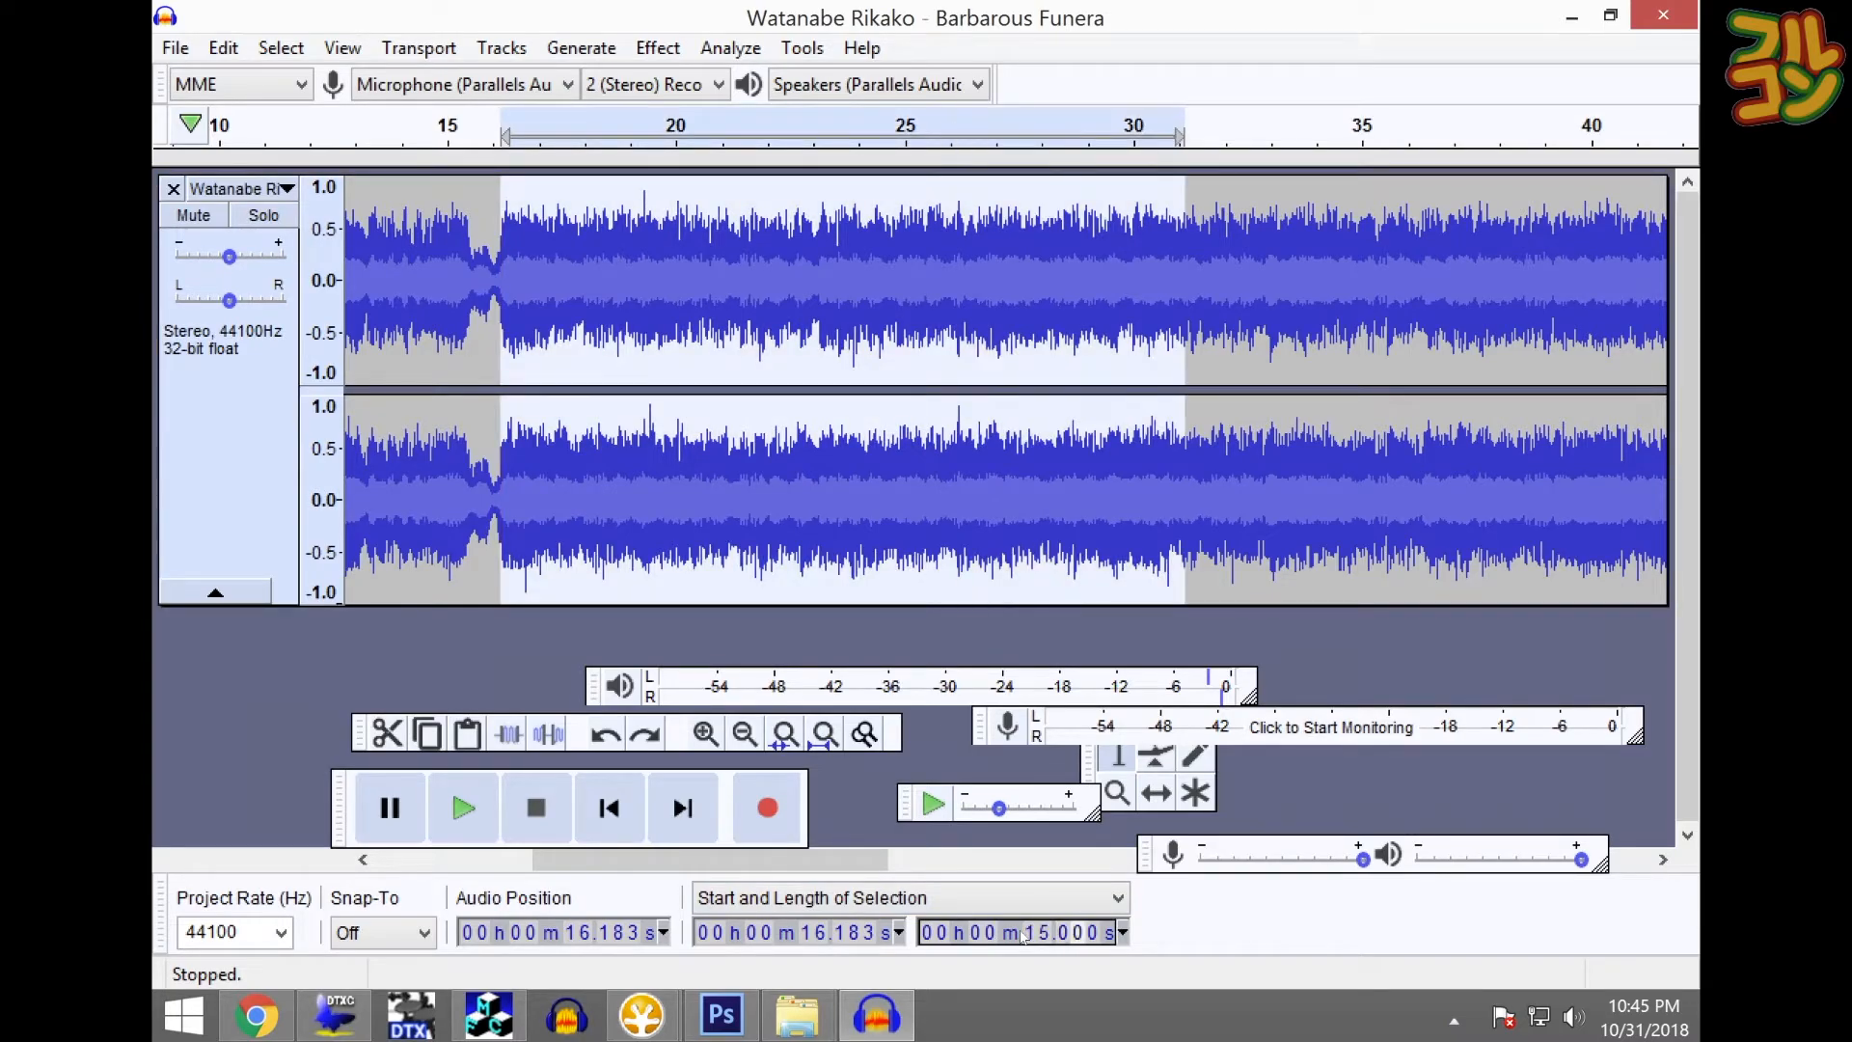
{"action": "key", "text": "space"}
- Trim to that excerpt, move it to the start of the timeline, and return to the beginning
{"action": "key", "text": "ctrl+t"}
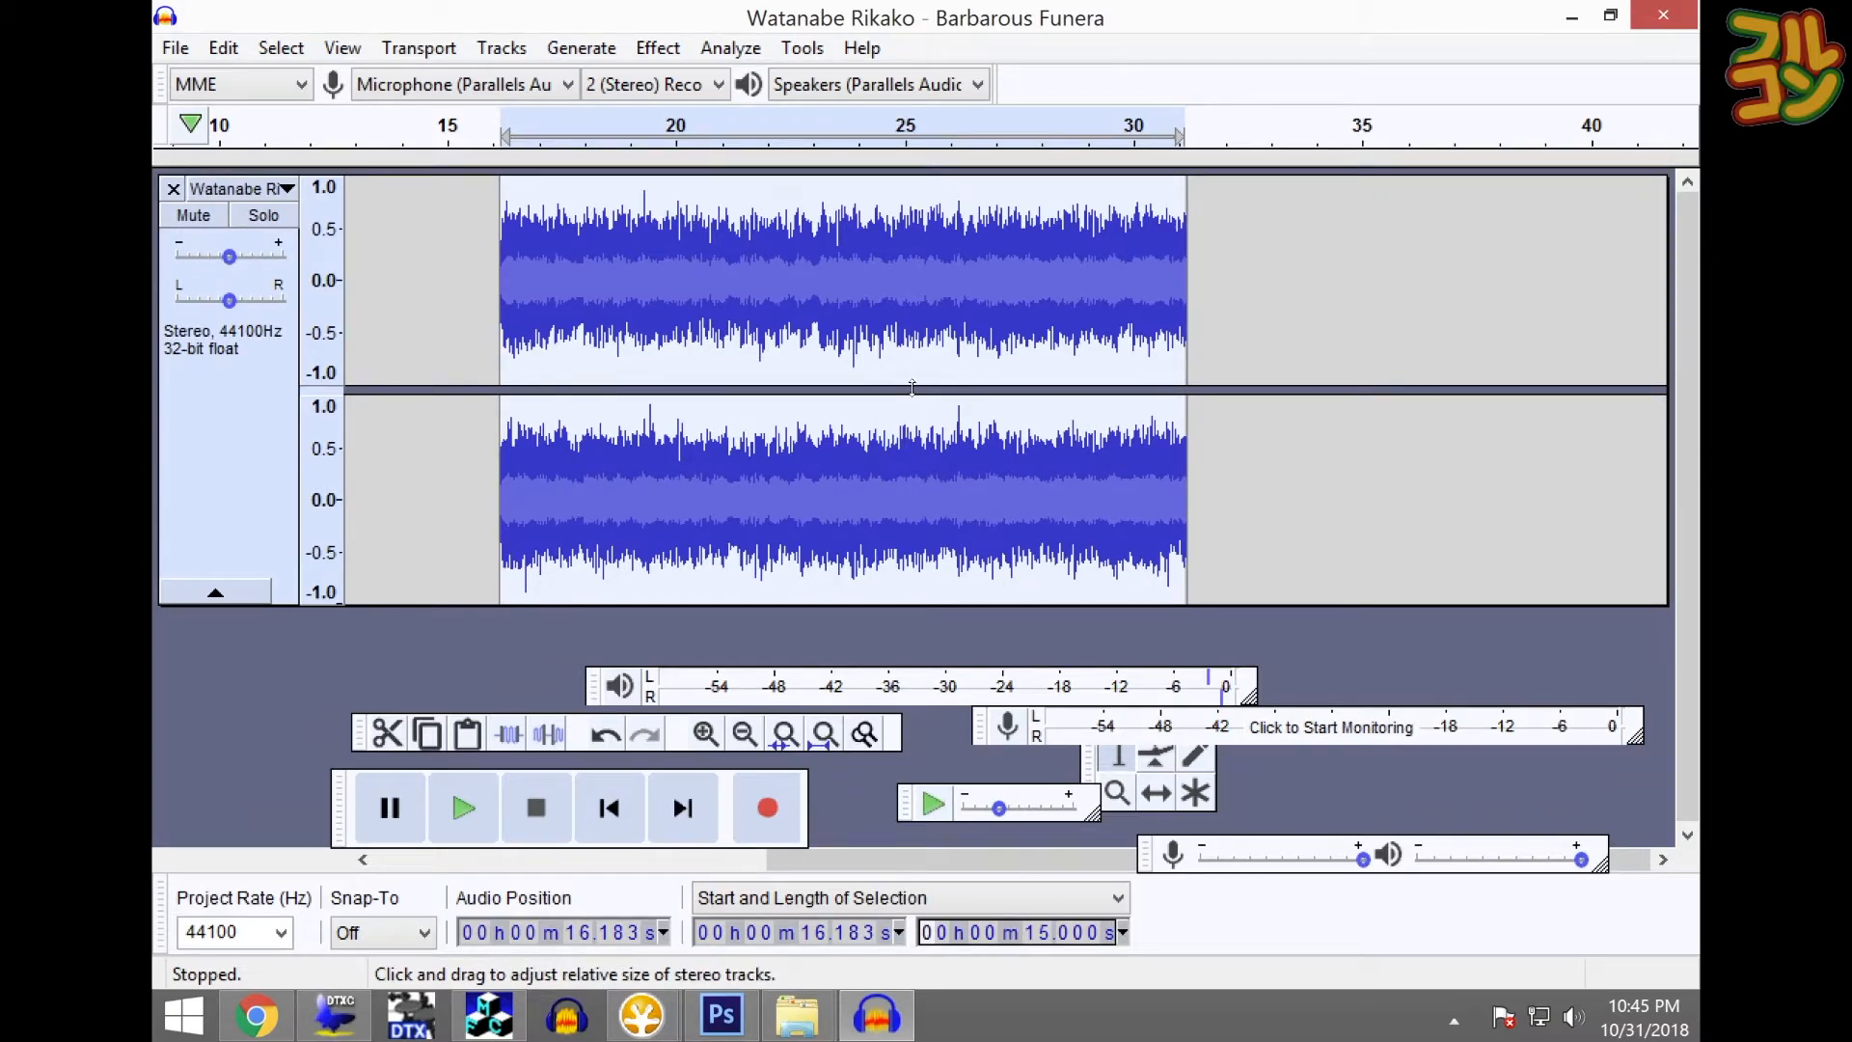
{"action": "key", "text": "Delete"}
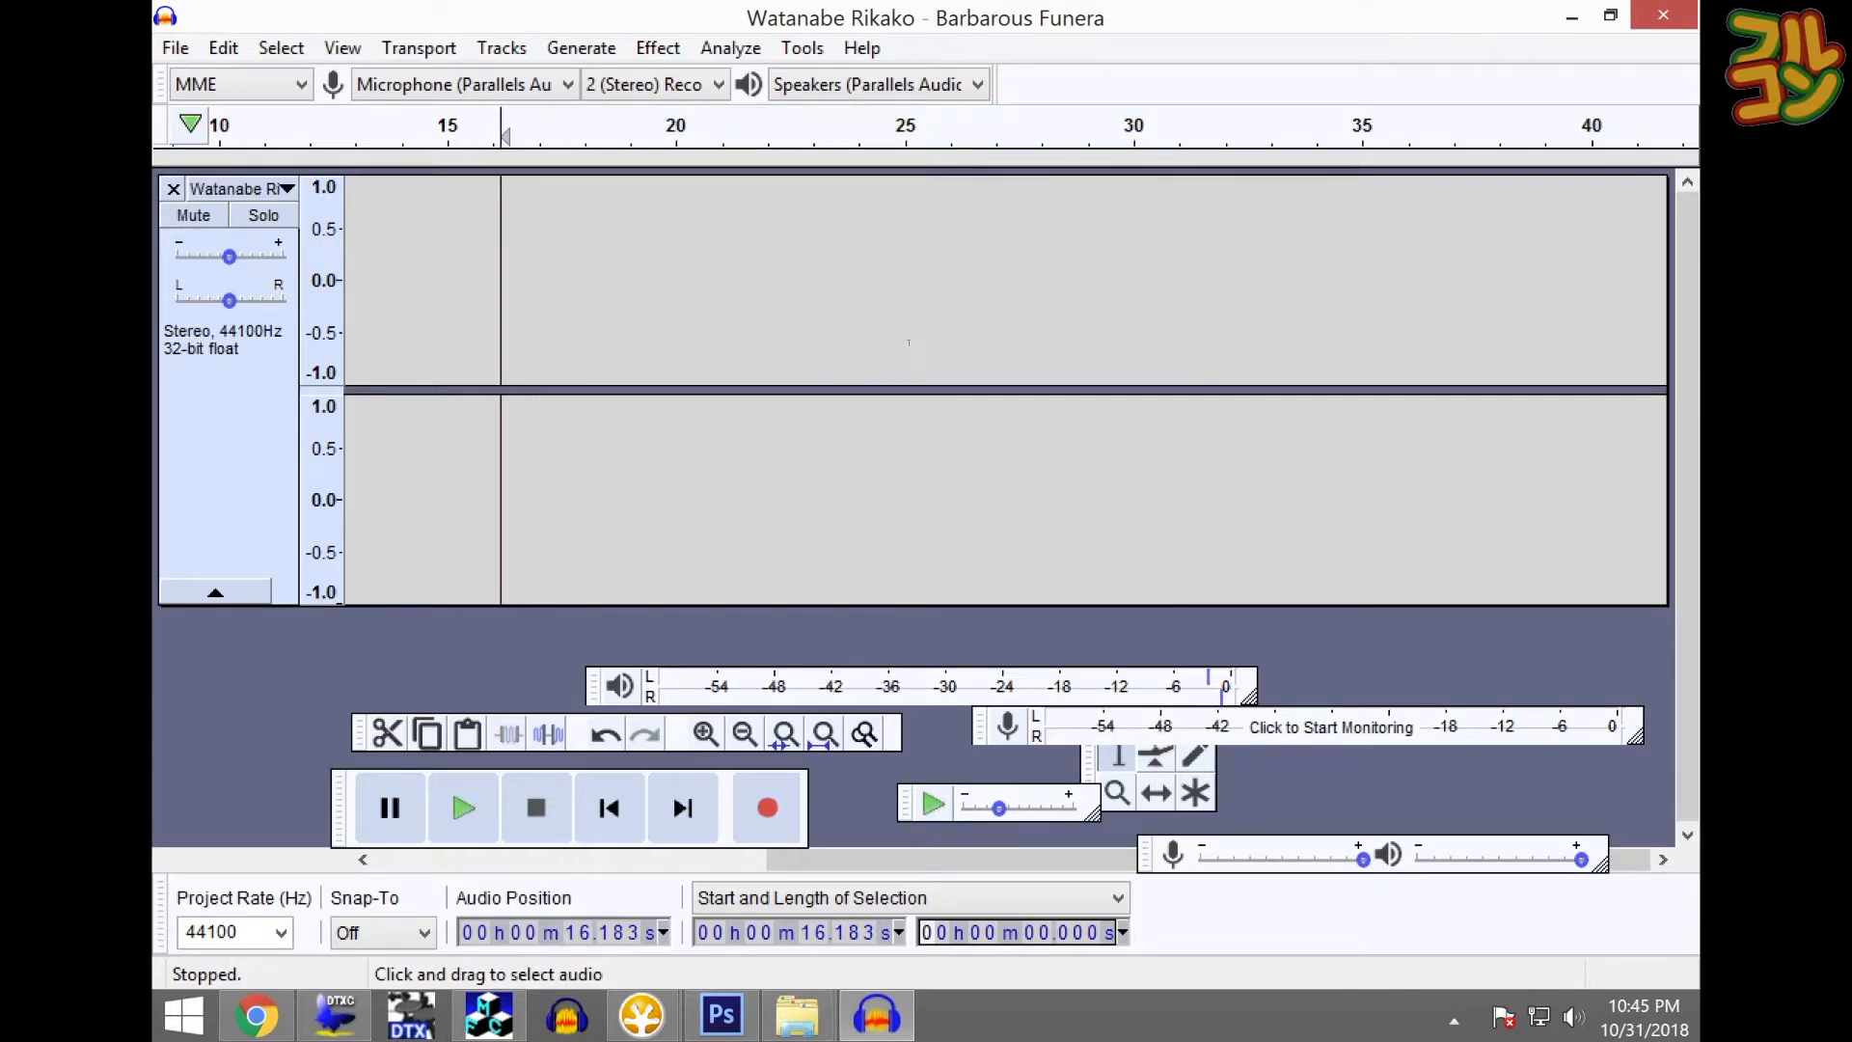
{"action": "left_click", "coordinate": [908, 333]}
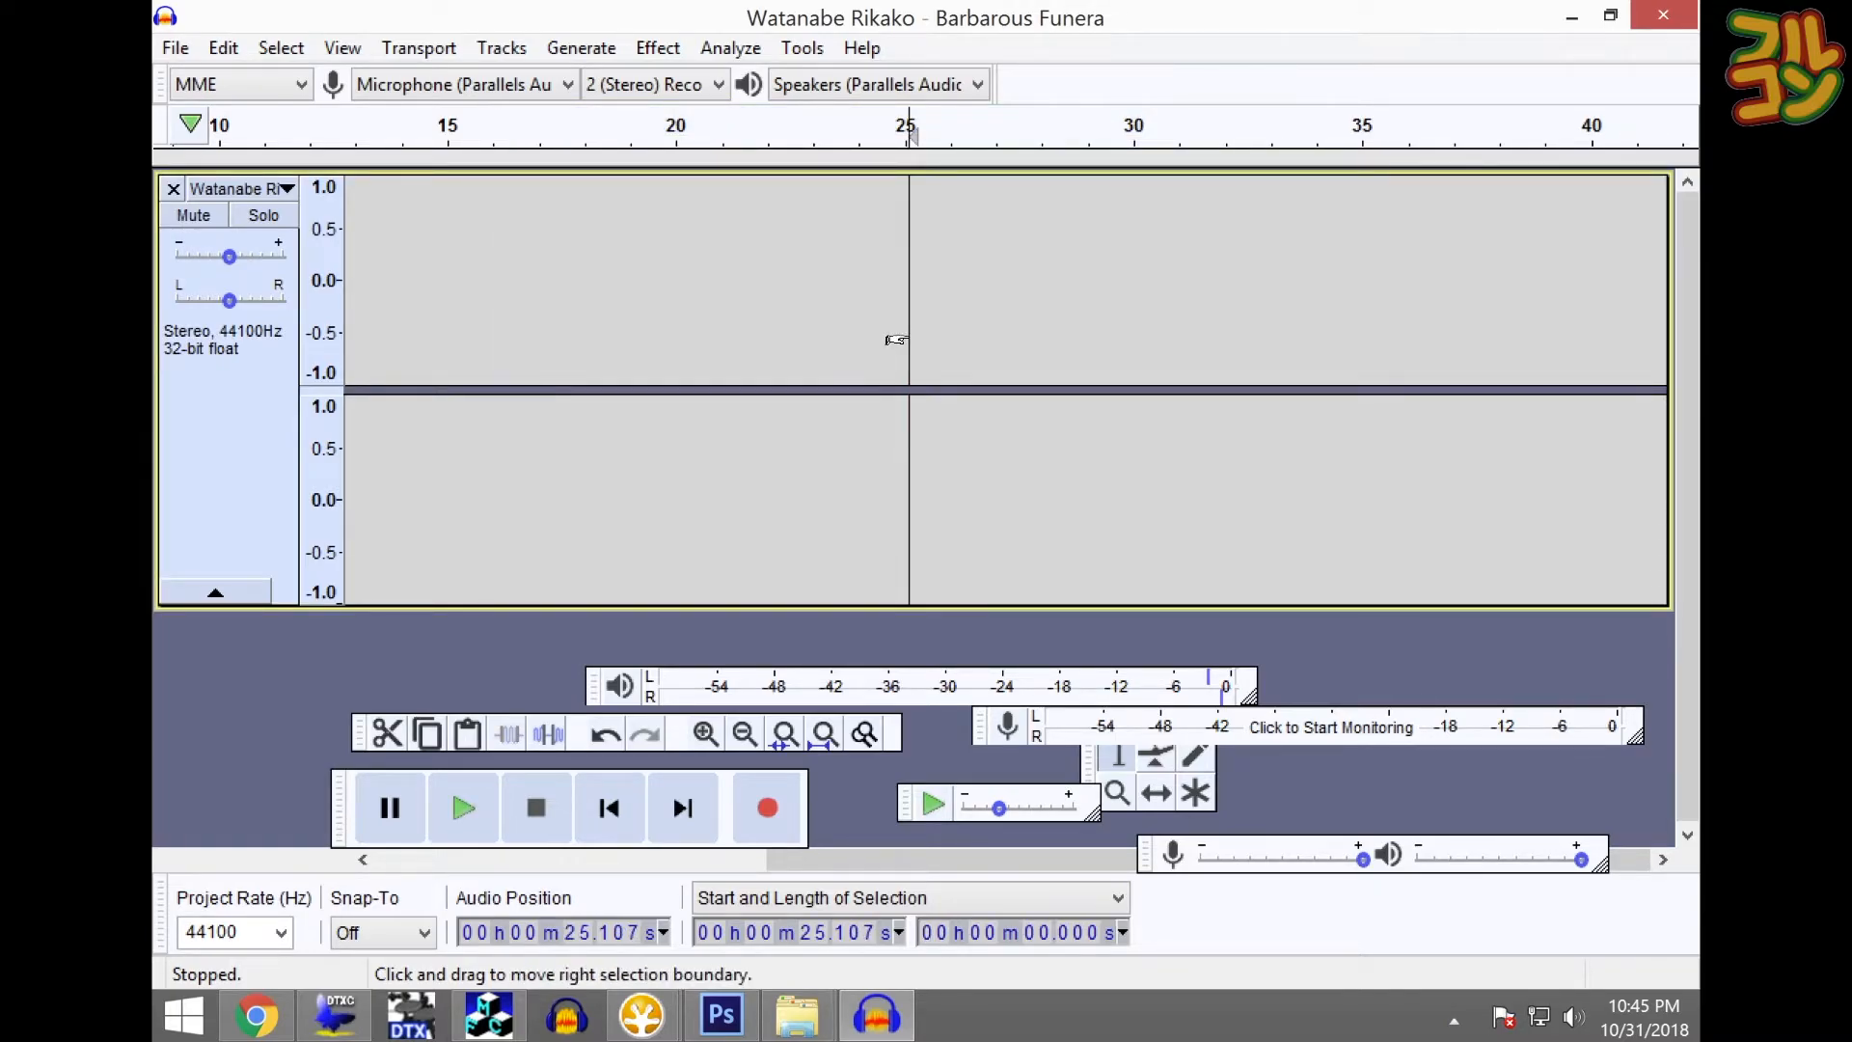
{"action": "key", "text": "Home"}
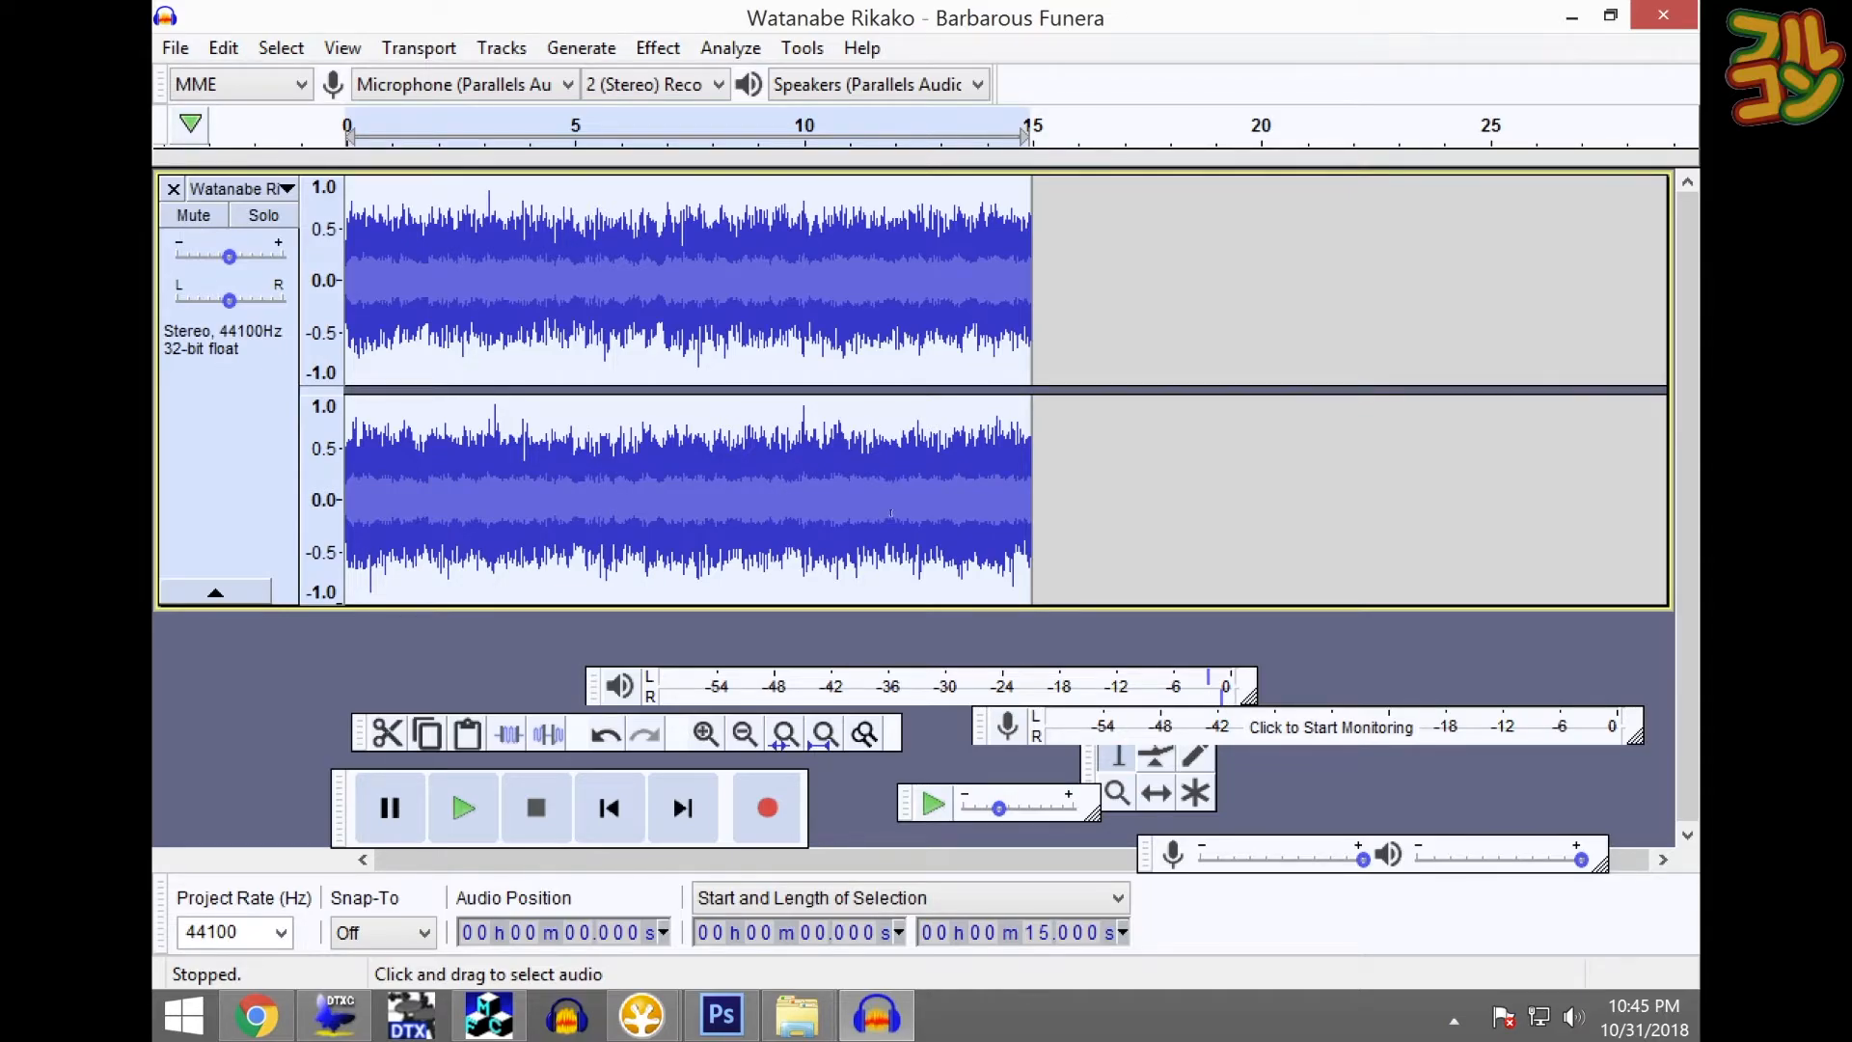
{"action": "left_click", "coordinate": [806, 933]}
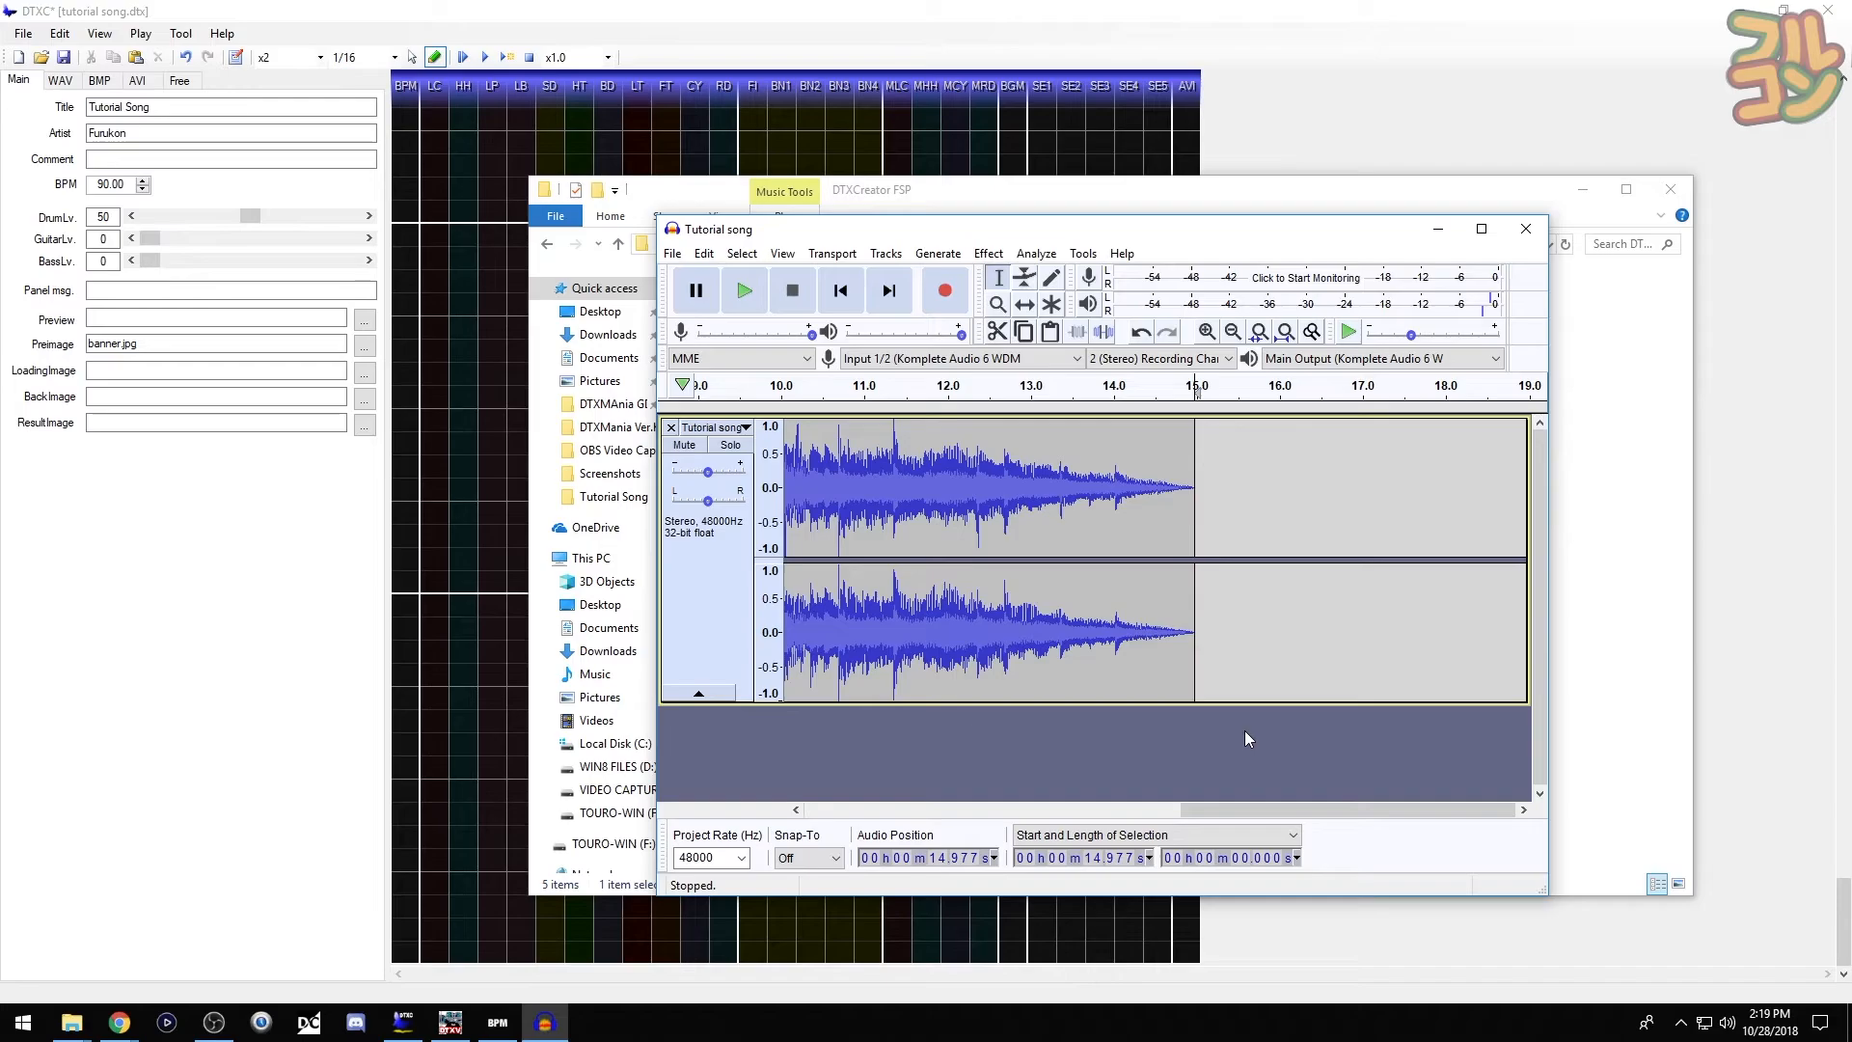
- Close Audacity without saving the project and return to DTXCreator
{"action": "left_click", "coordinate": [1541, 237]}
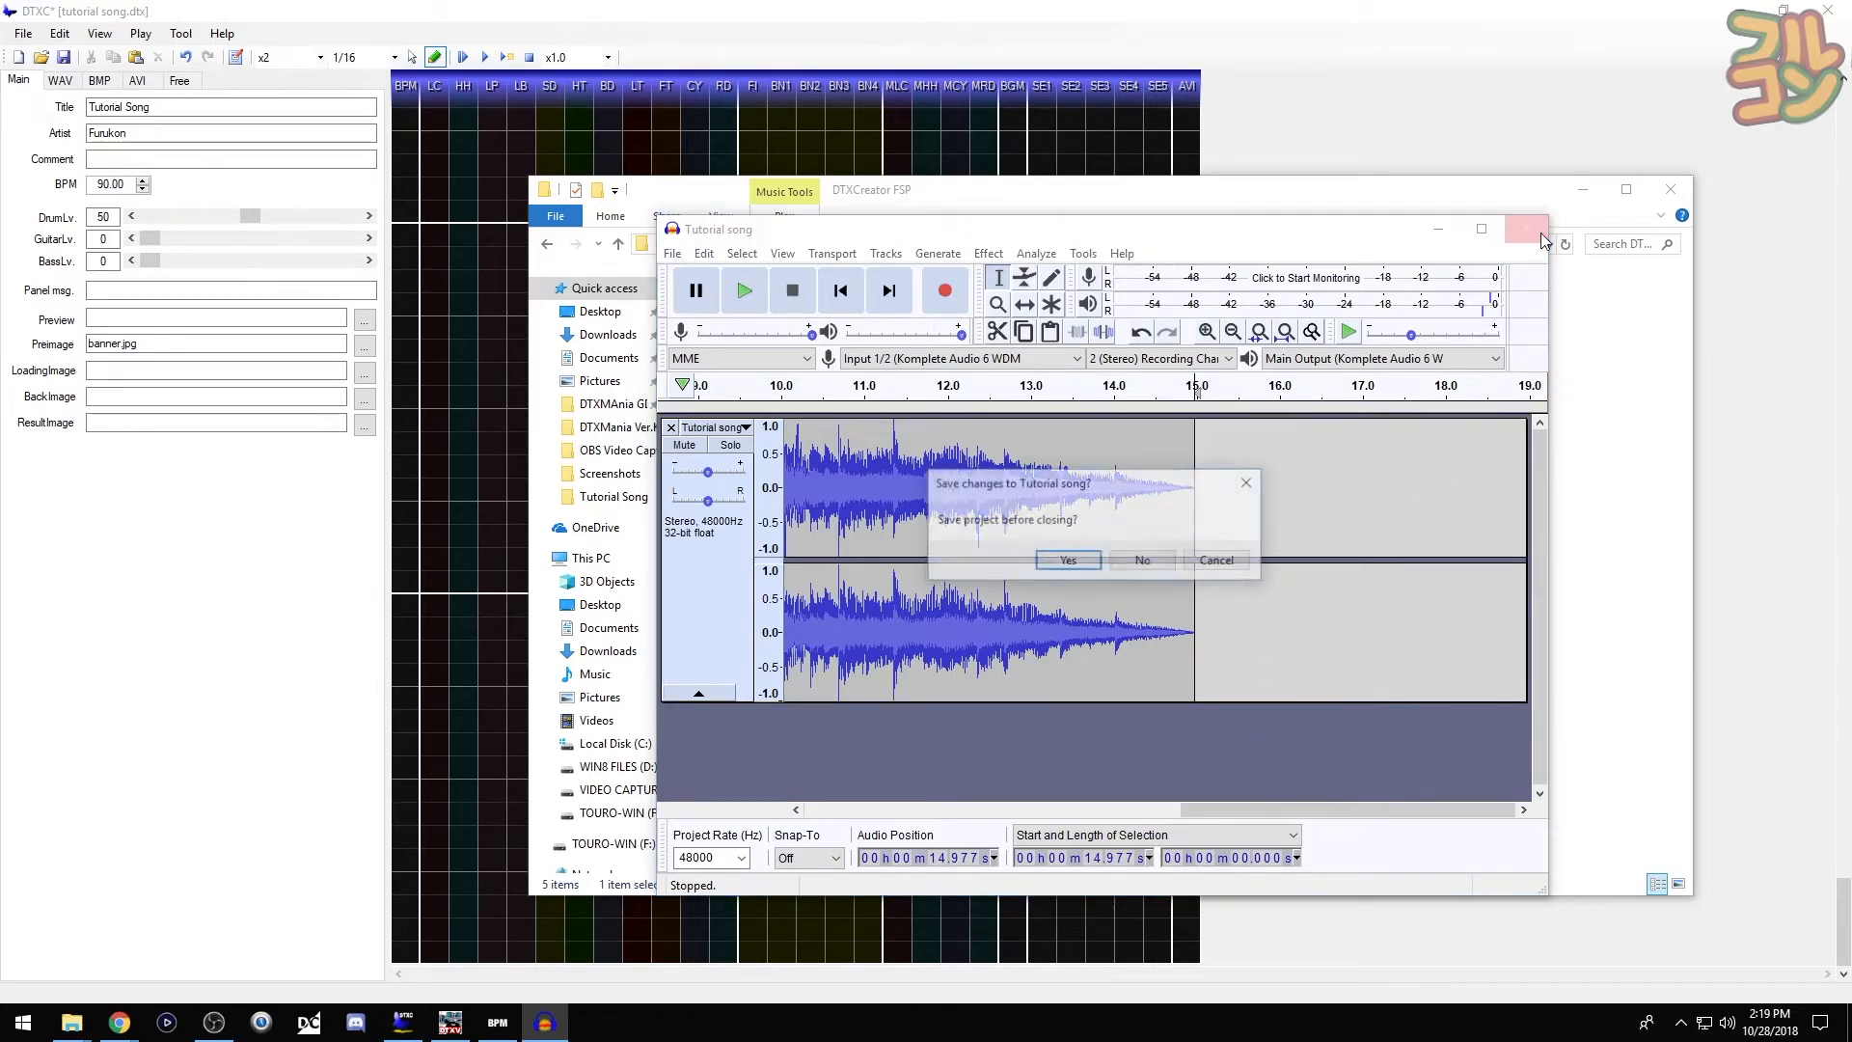
{"action": "left_click", "coordinate": [1164, 567]}
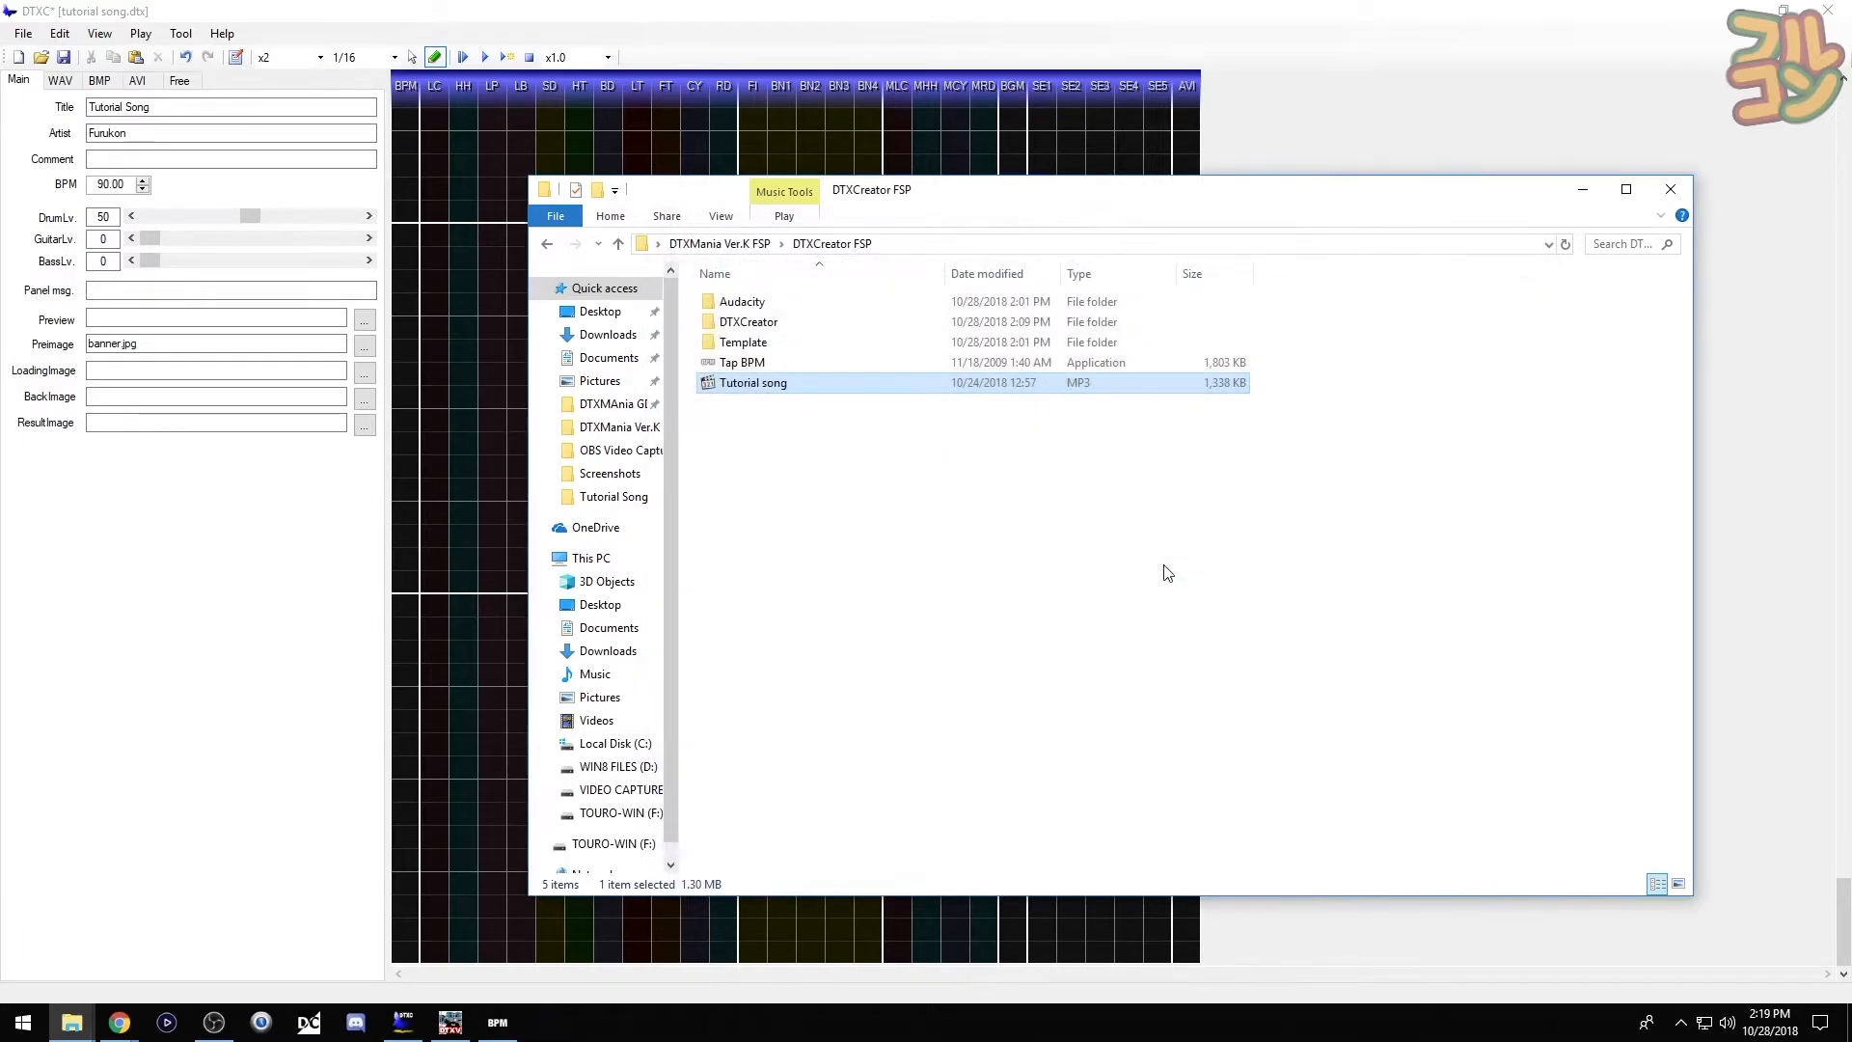
{"action": "left_click", "coordinate": [1775, 147]}
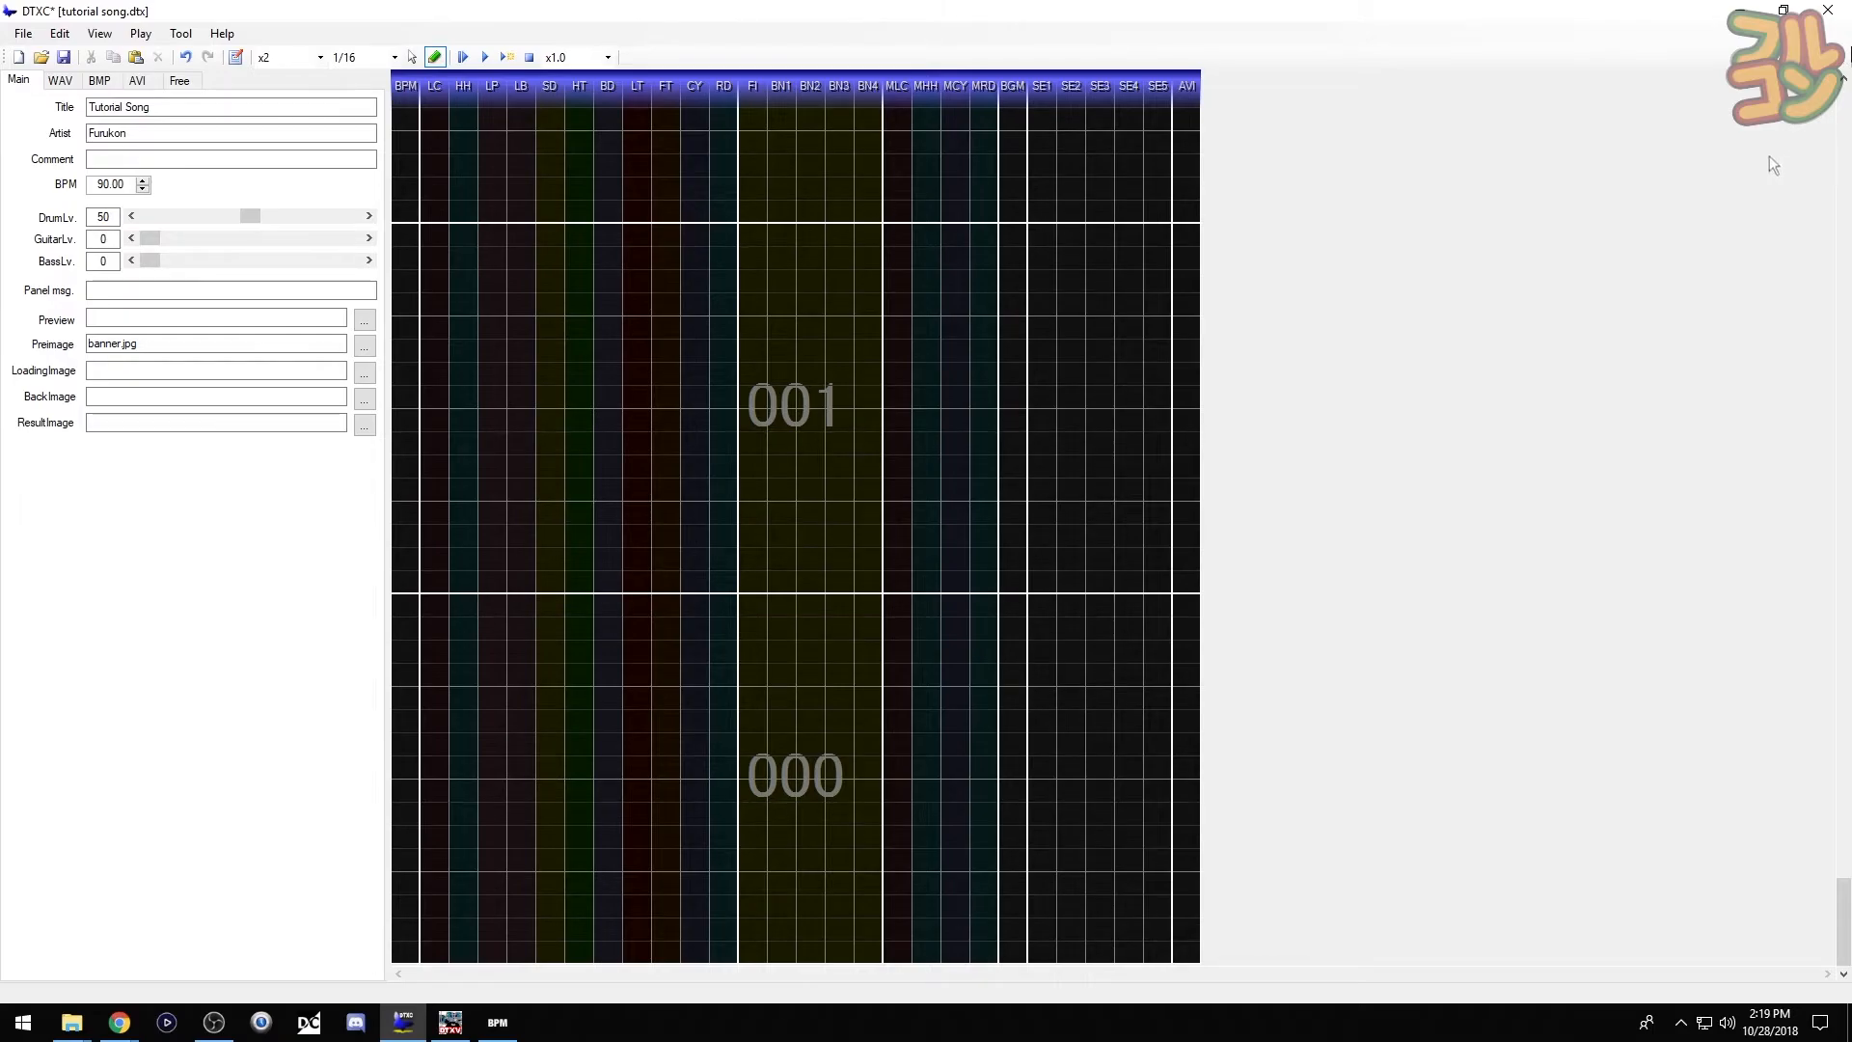
- Set the chart's Preview sound to preview.ogg and display the WAV sound list
{"action": "left_click", "coordinate": [364, 319]}
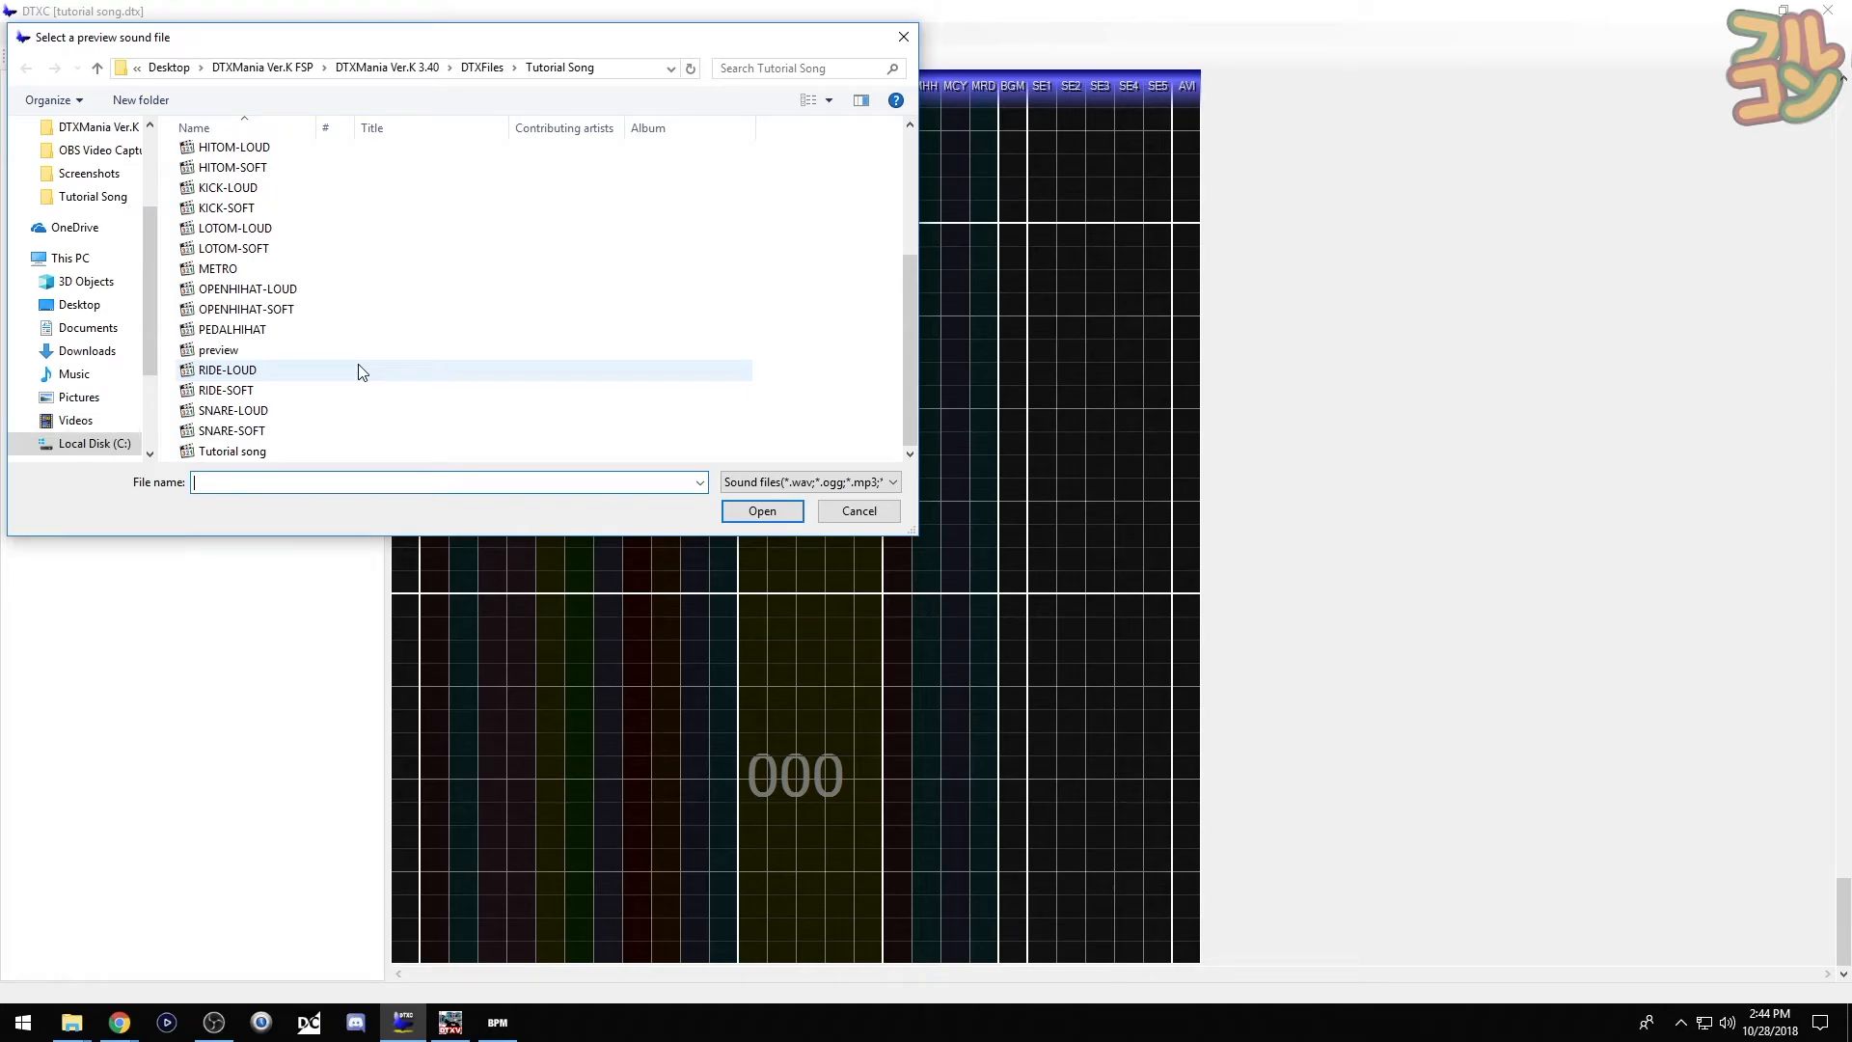
{"action": "double_click", "coordinate": [357, 349]}
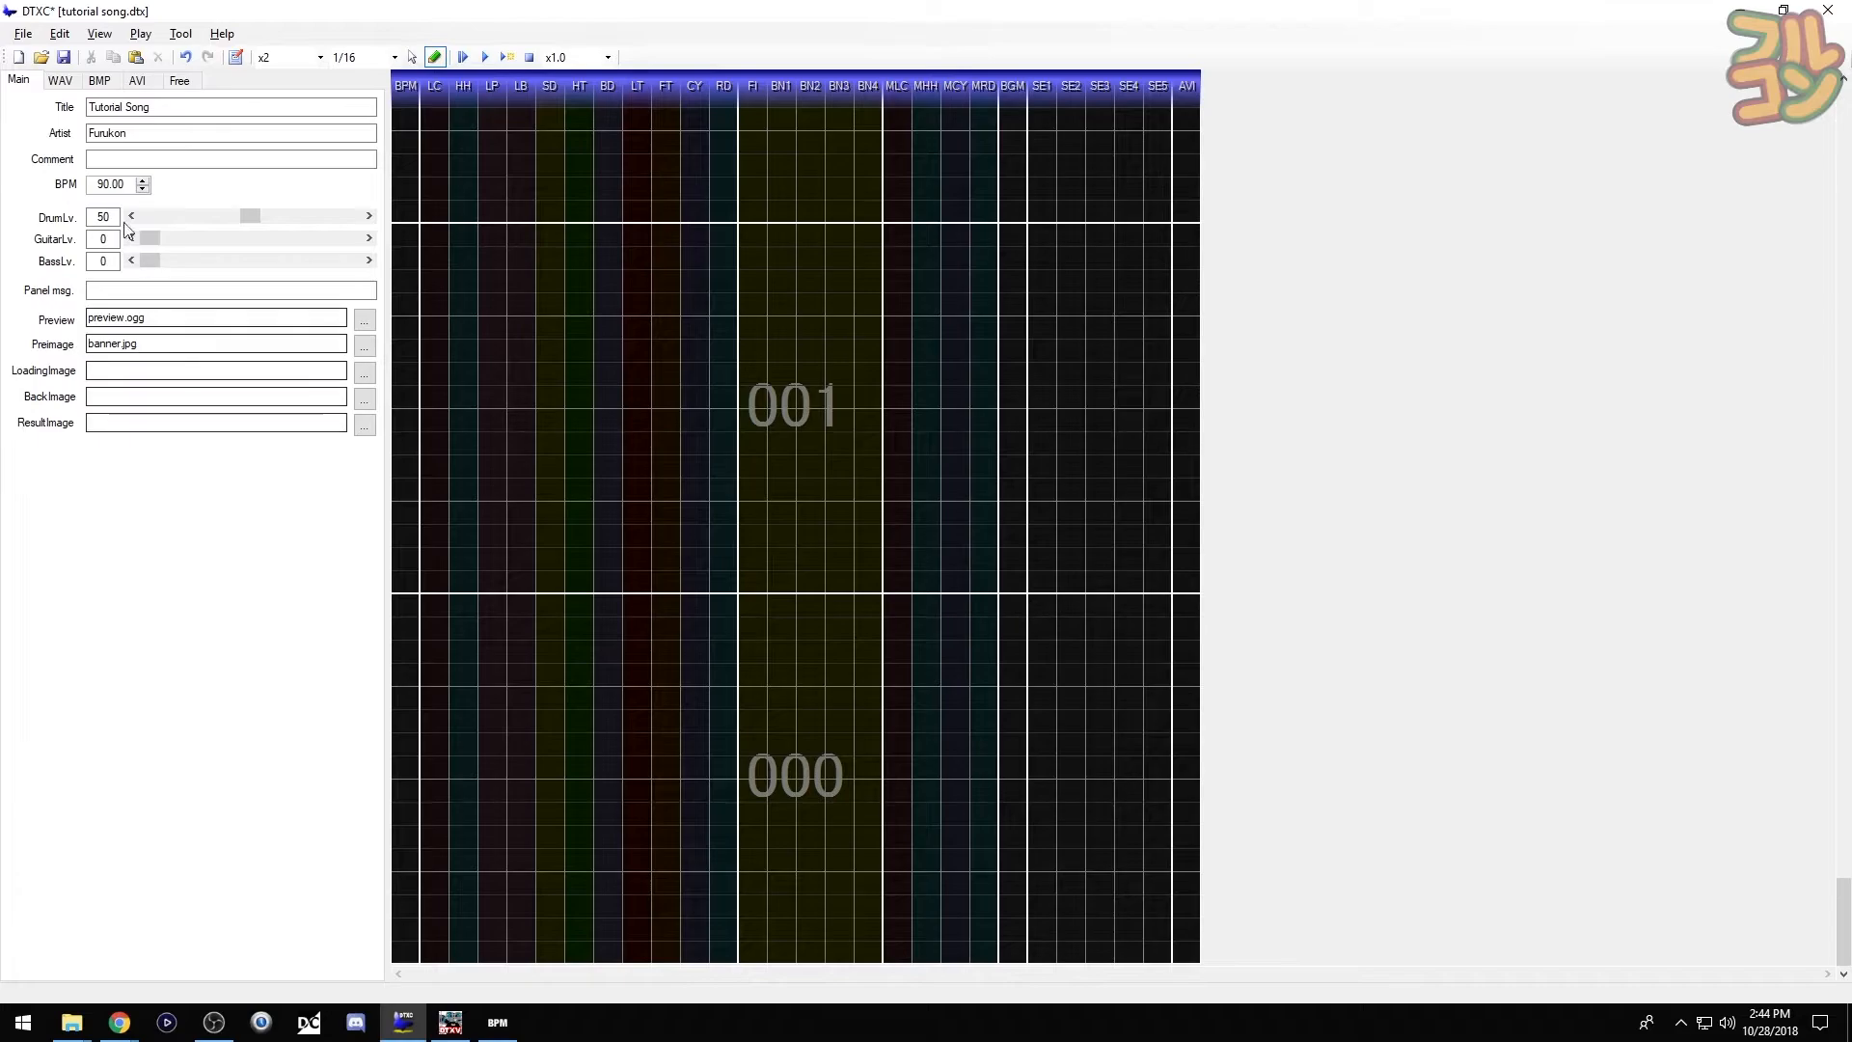
{"action": "left_click", "coordinate": [75, 84]}
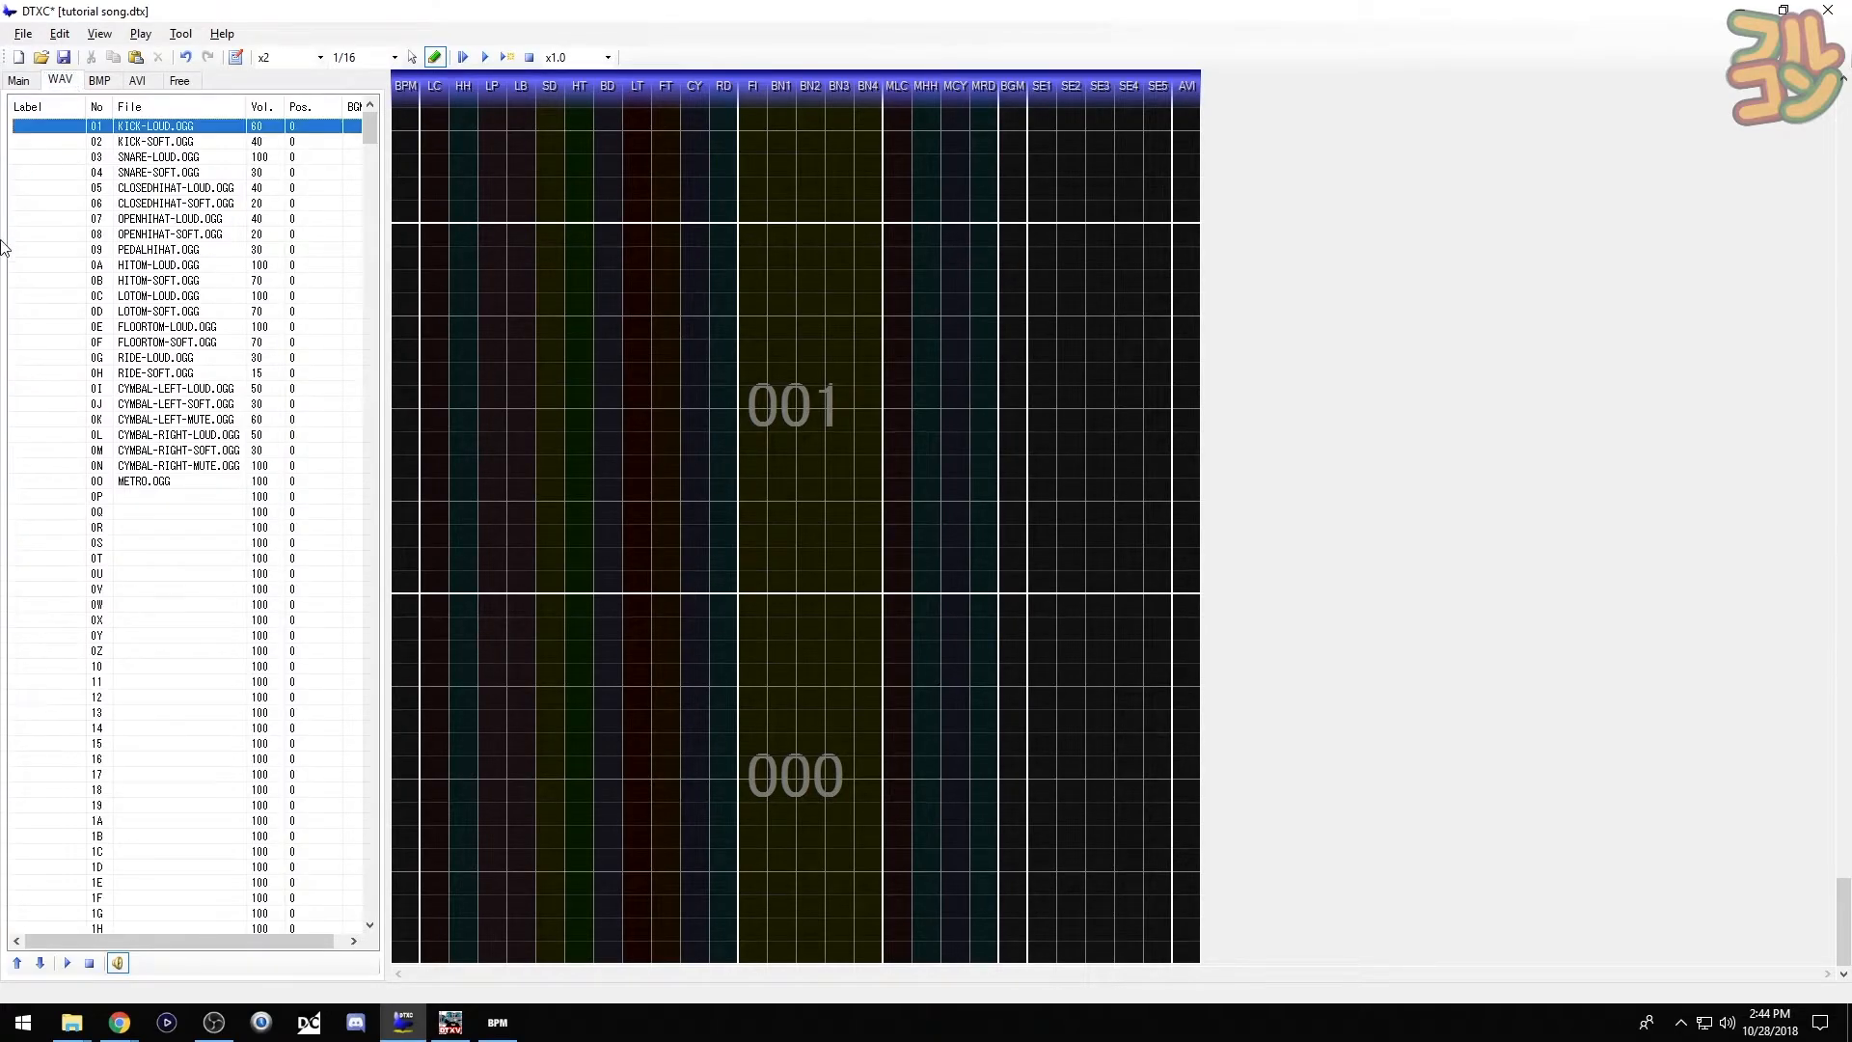
- Assign Tutorial song.ogg to WAV slot 0P, select that entry, and switch to selection mode
{"action": "left_click", "coordinate": [141, 497]}
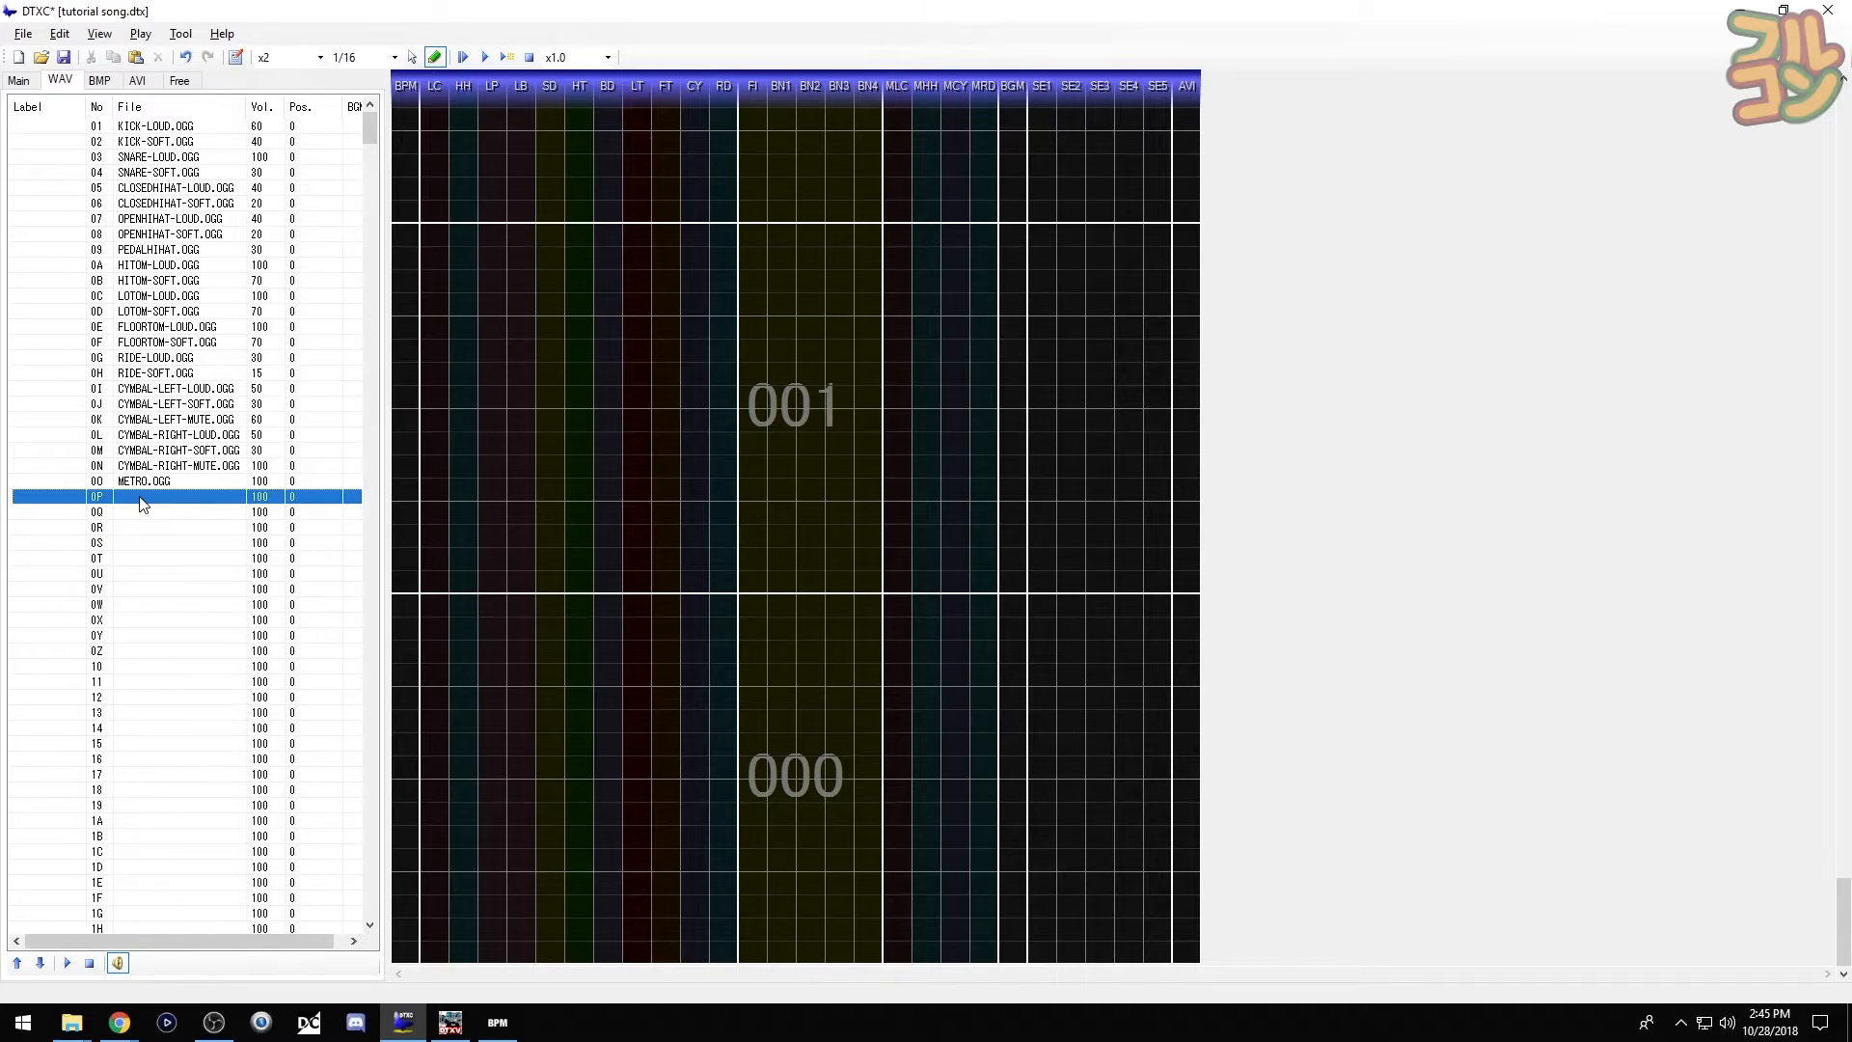
{"action": "double_click", "coordinate": [142, 498]}
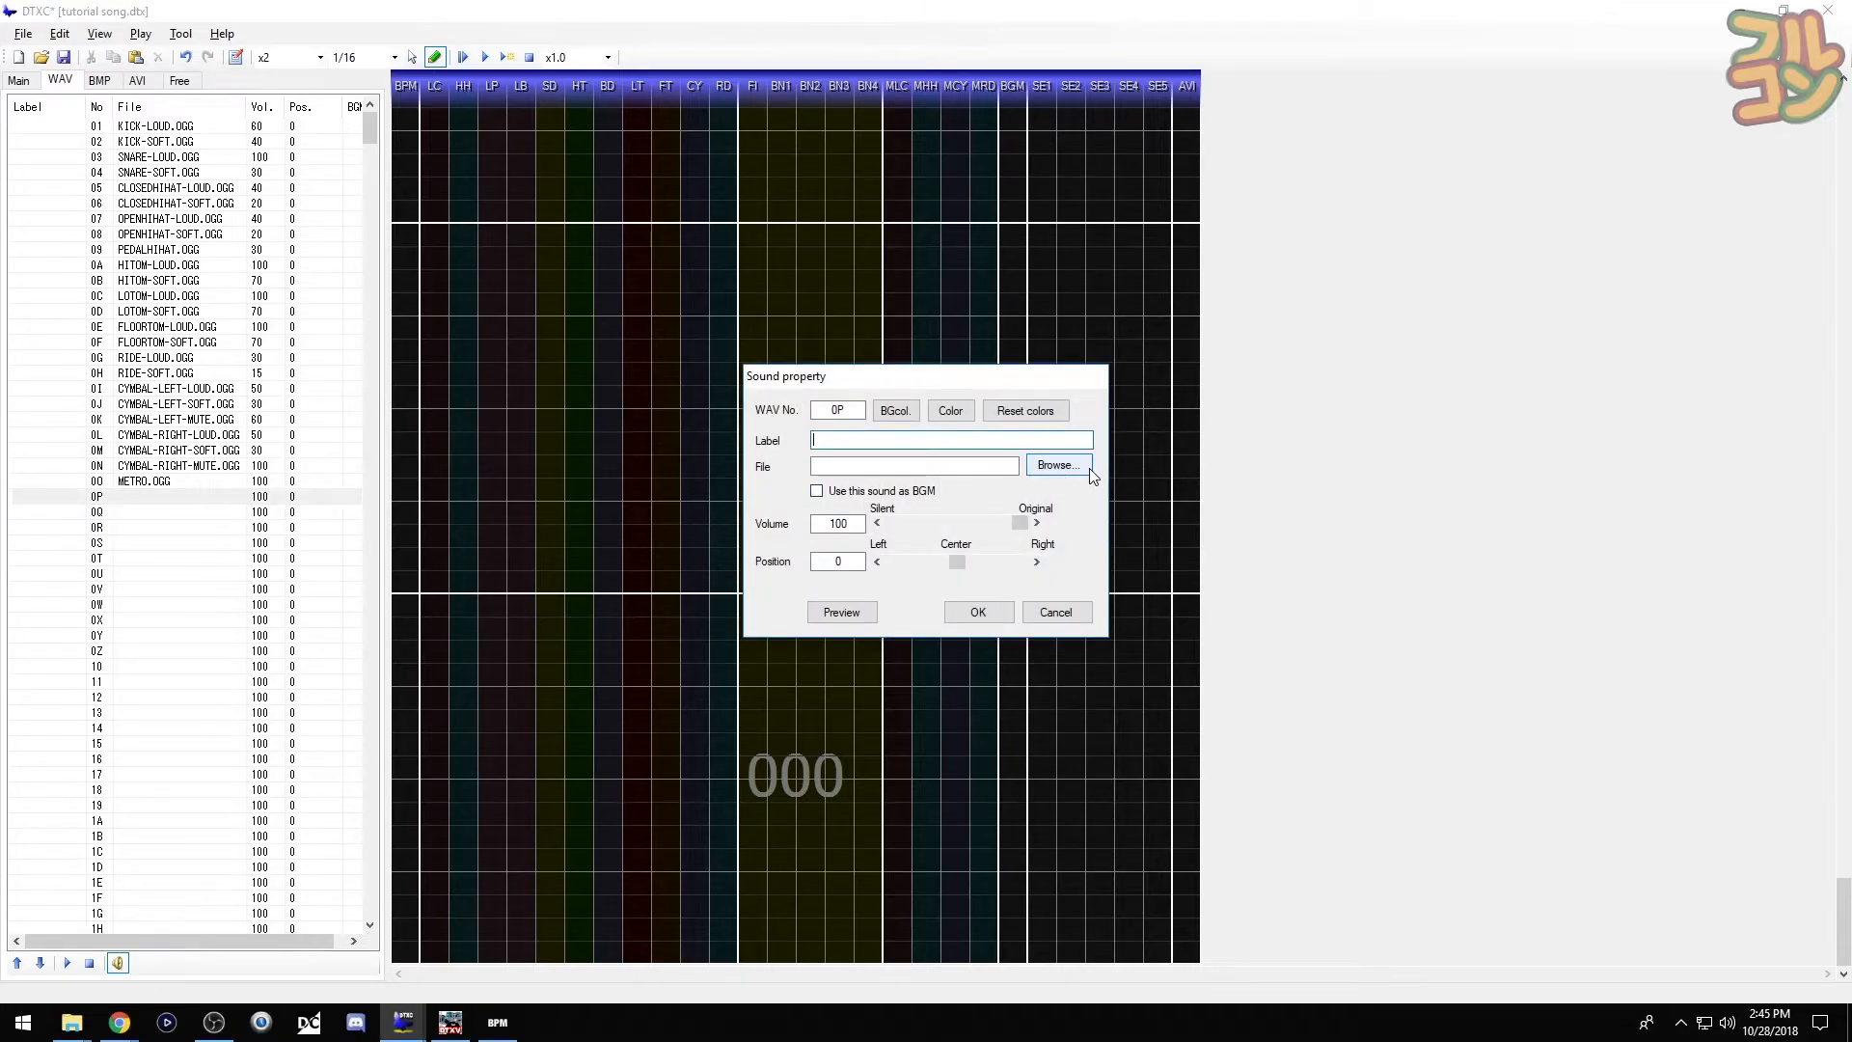
{"action": "left_click", "coordinate": [1058, 465]}
{"action": "scroll", "coordinate": [976, 756], "scroll_direction": "down", "scroll_amount": 3}
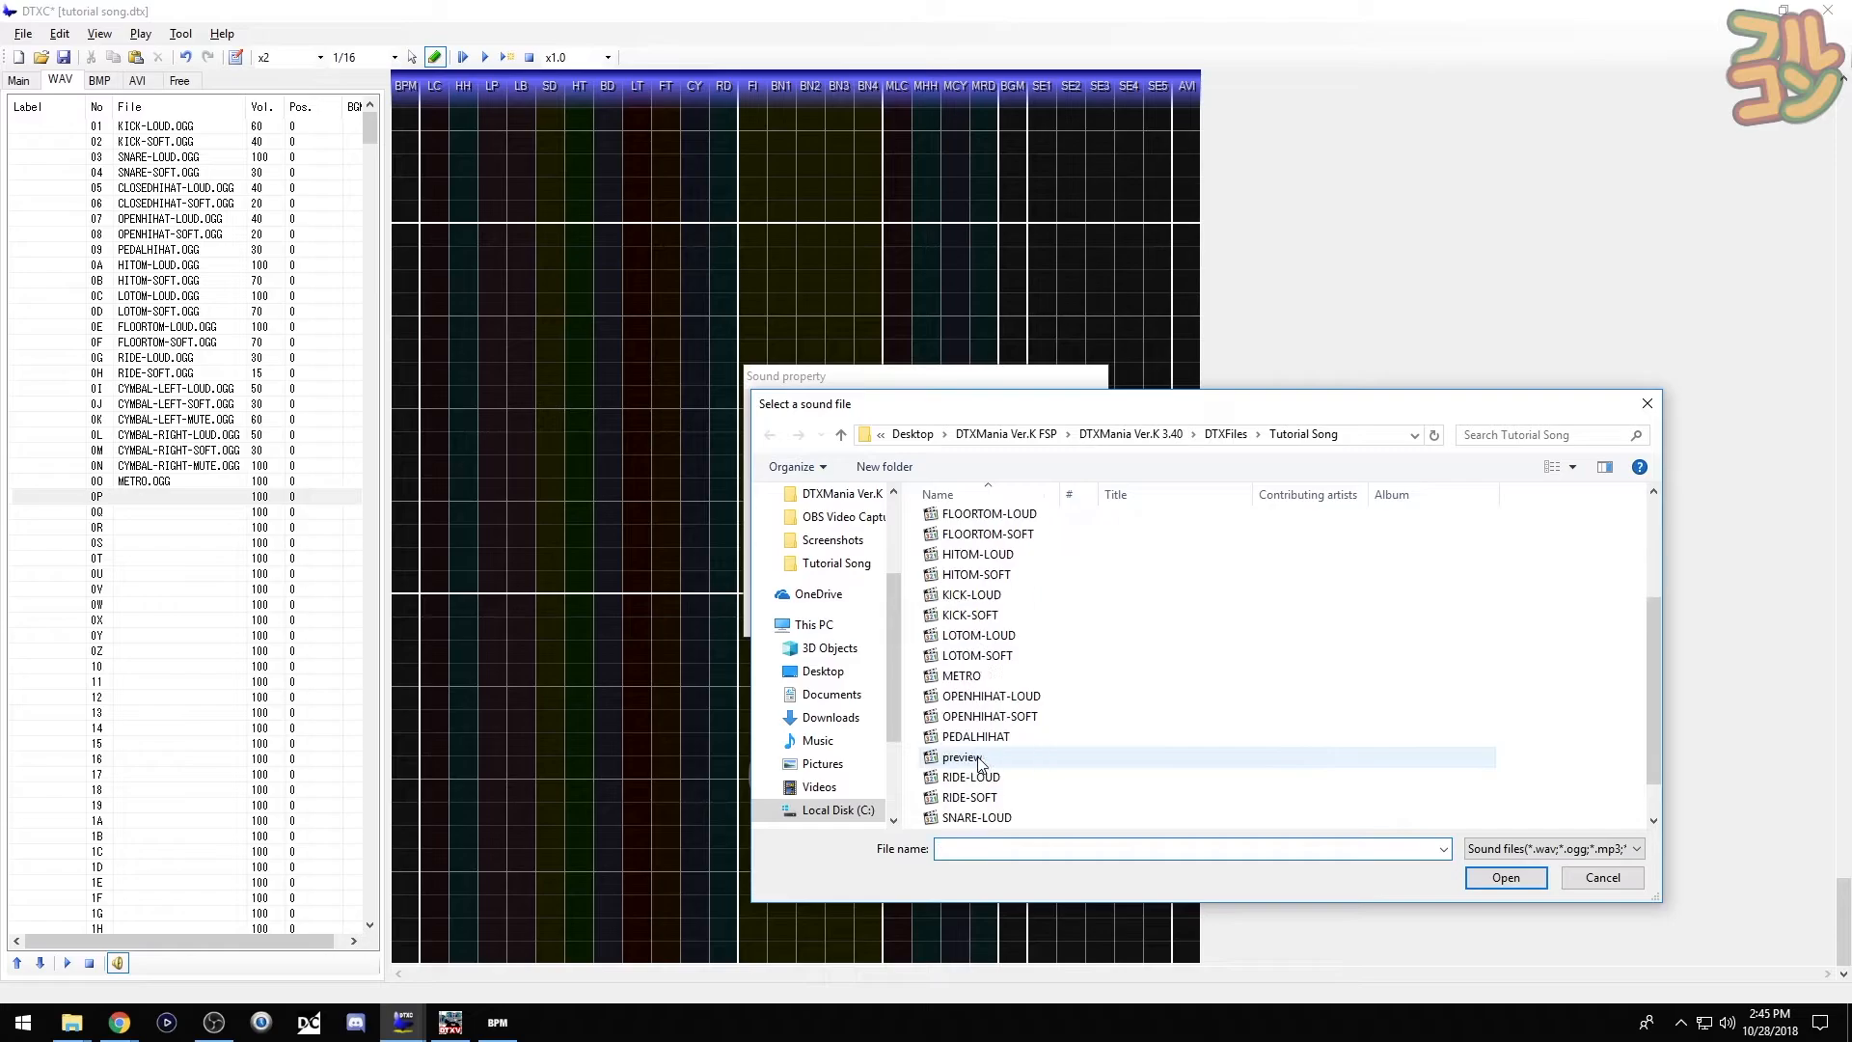
{"action": "scroll", "coordinate": [976, 757], "scroll_direction": "down", "scroll_amount": 1}
{"action": "left_click", "coordinate": [1041, 819]}
{"action": "left_click", "coordinate": [1533, 879]}
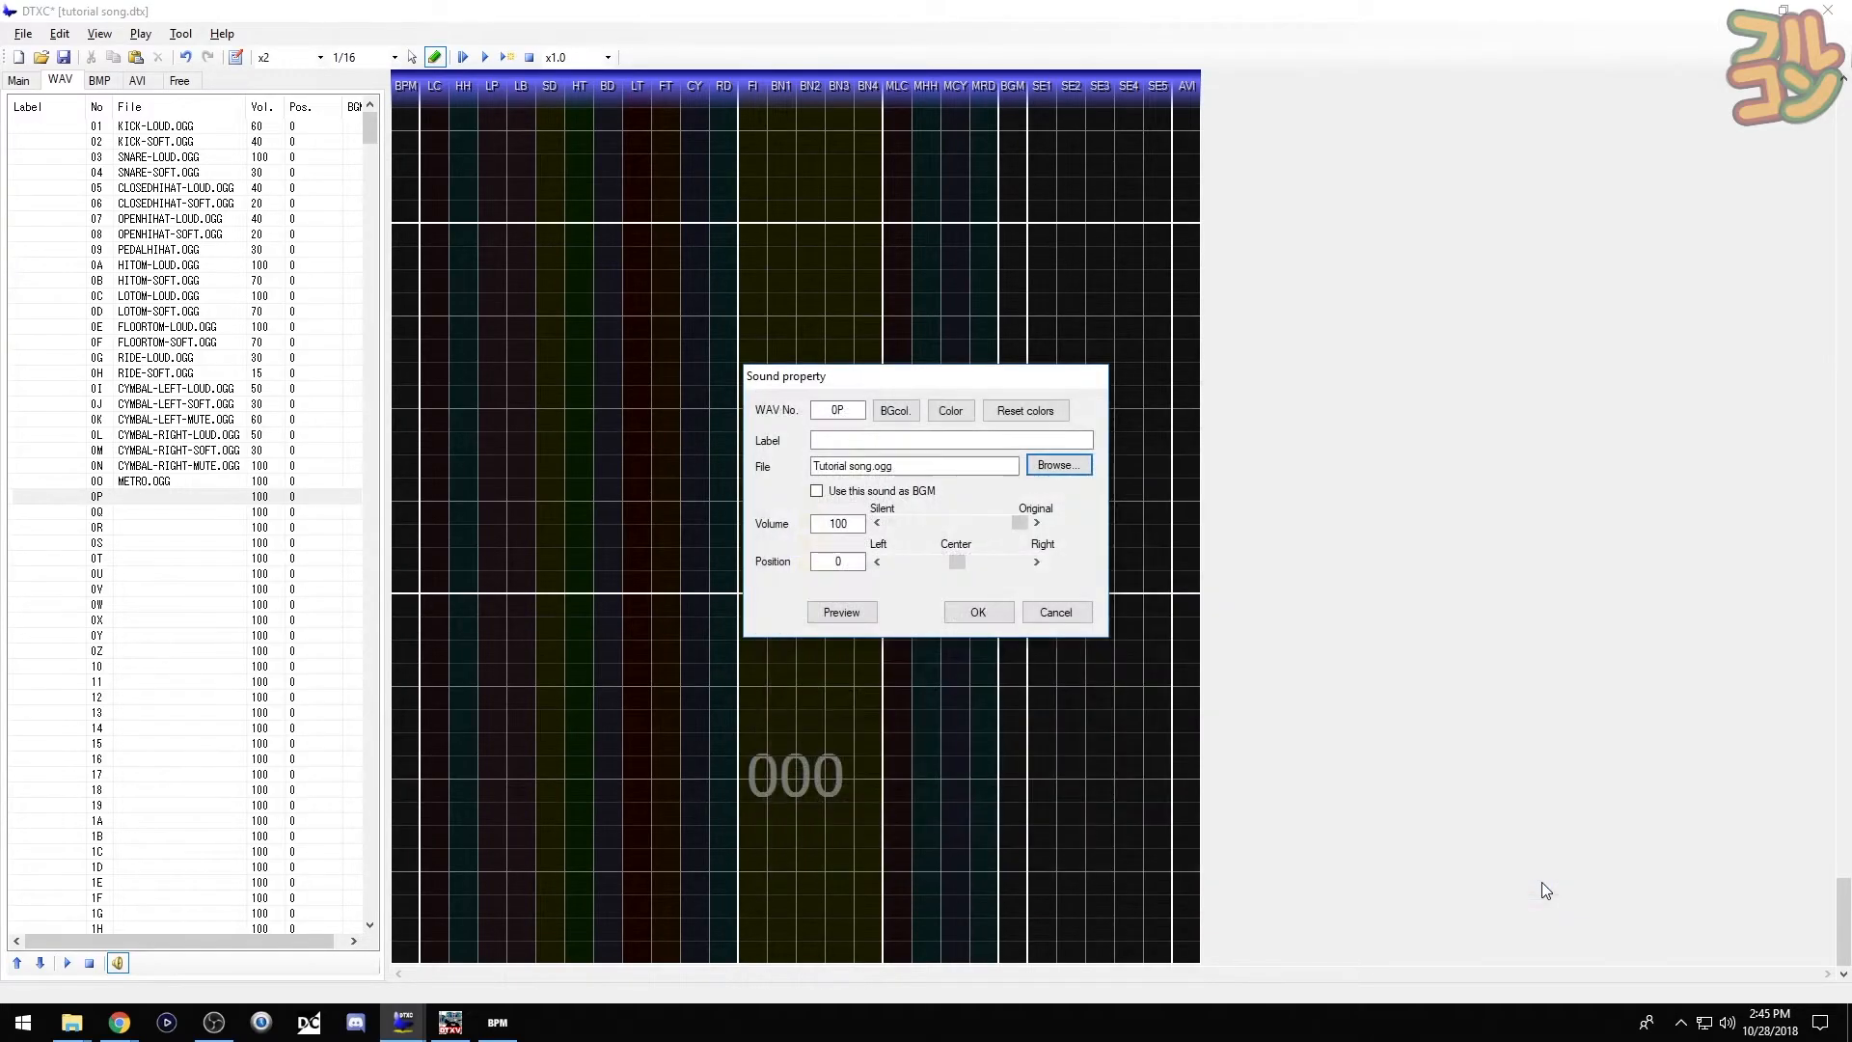
{"action": "left_click", "coordinate": [1003, 614]}
{"action": "left_click", "coordinate": [668, 776]}
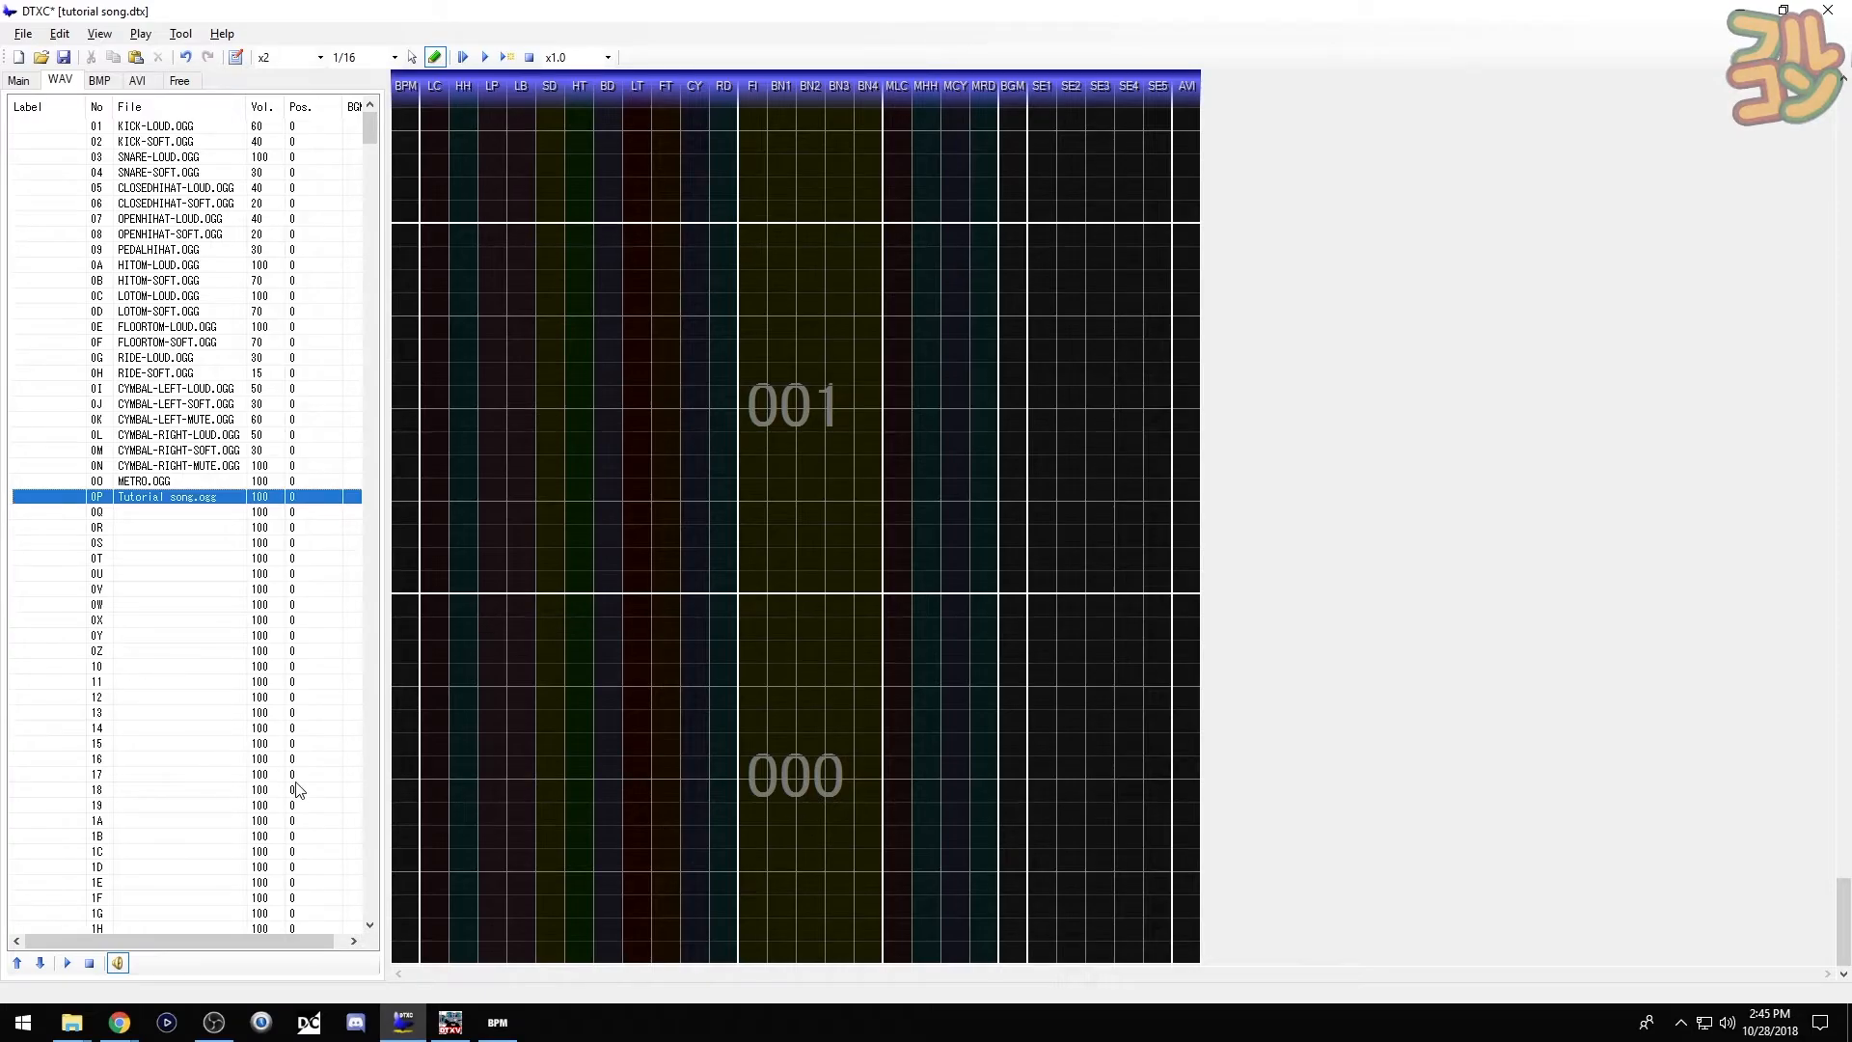
{"action": "key", "text": "space"}
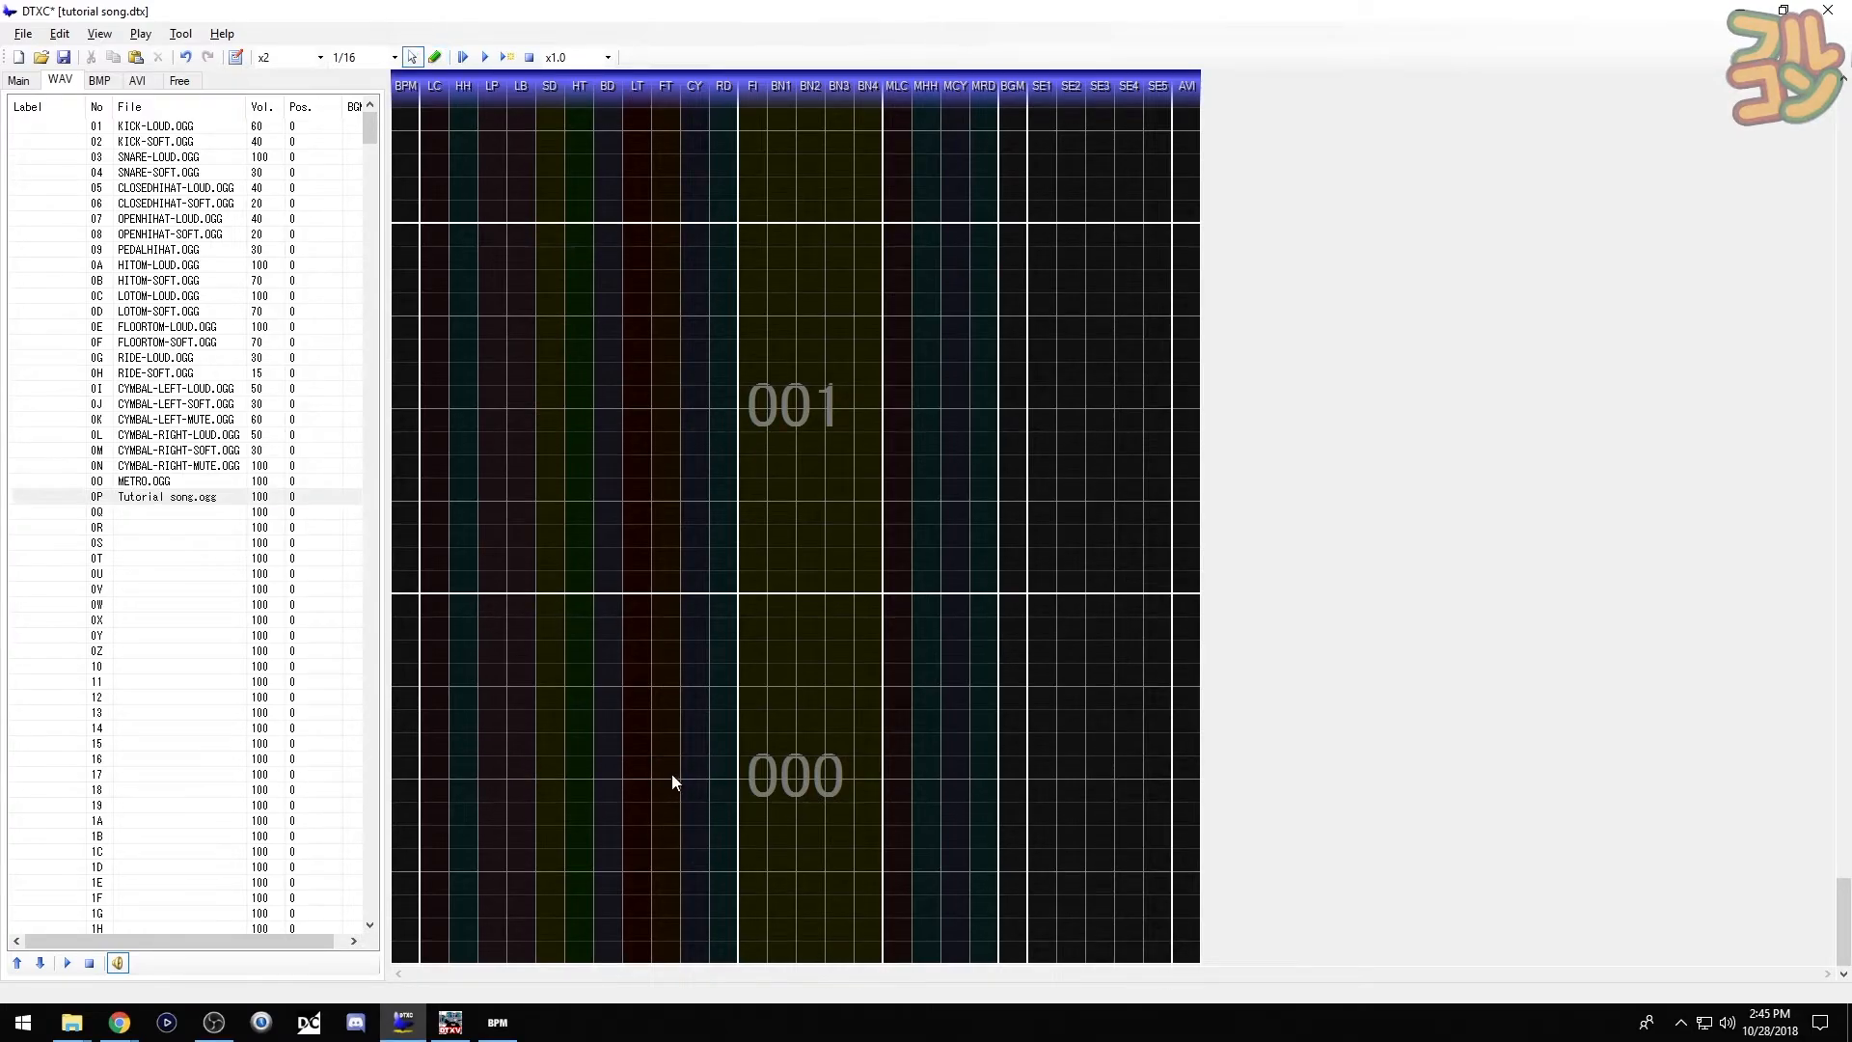
- Place a Tutorial song.ogg chip in the BGM lane at the start of measure 001
{"action": "left_click_drag", "start_coordinate": [741, 395], "coordinate": [945, 503]}
{"action": "left_click", "coordinate": [111, 498]}
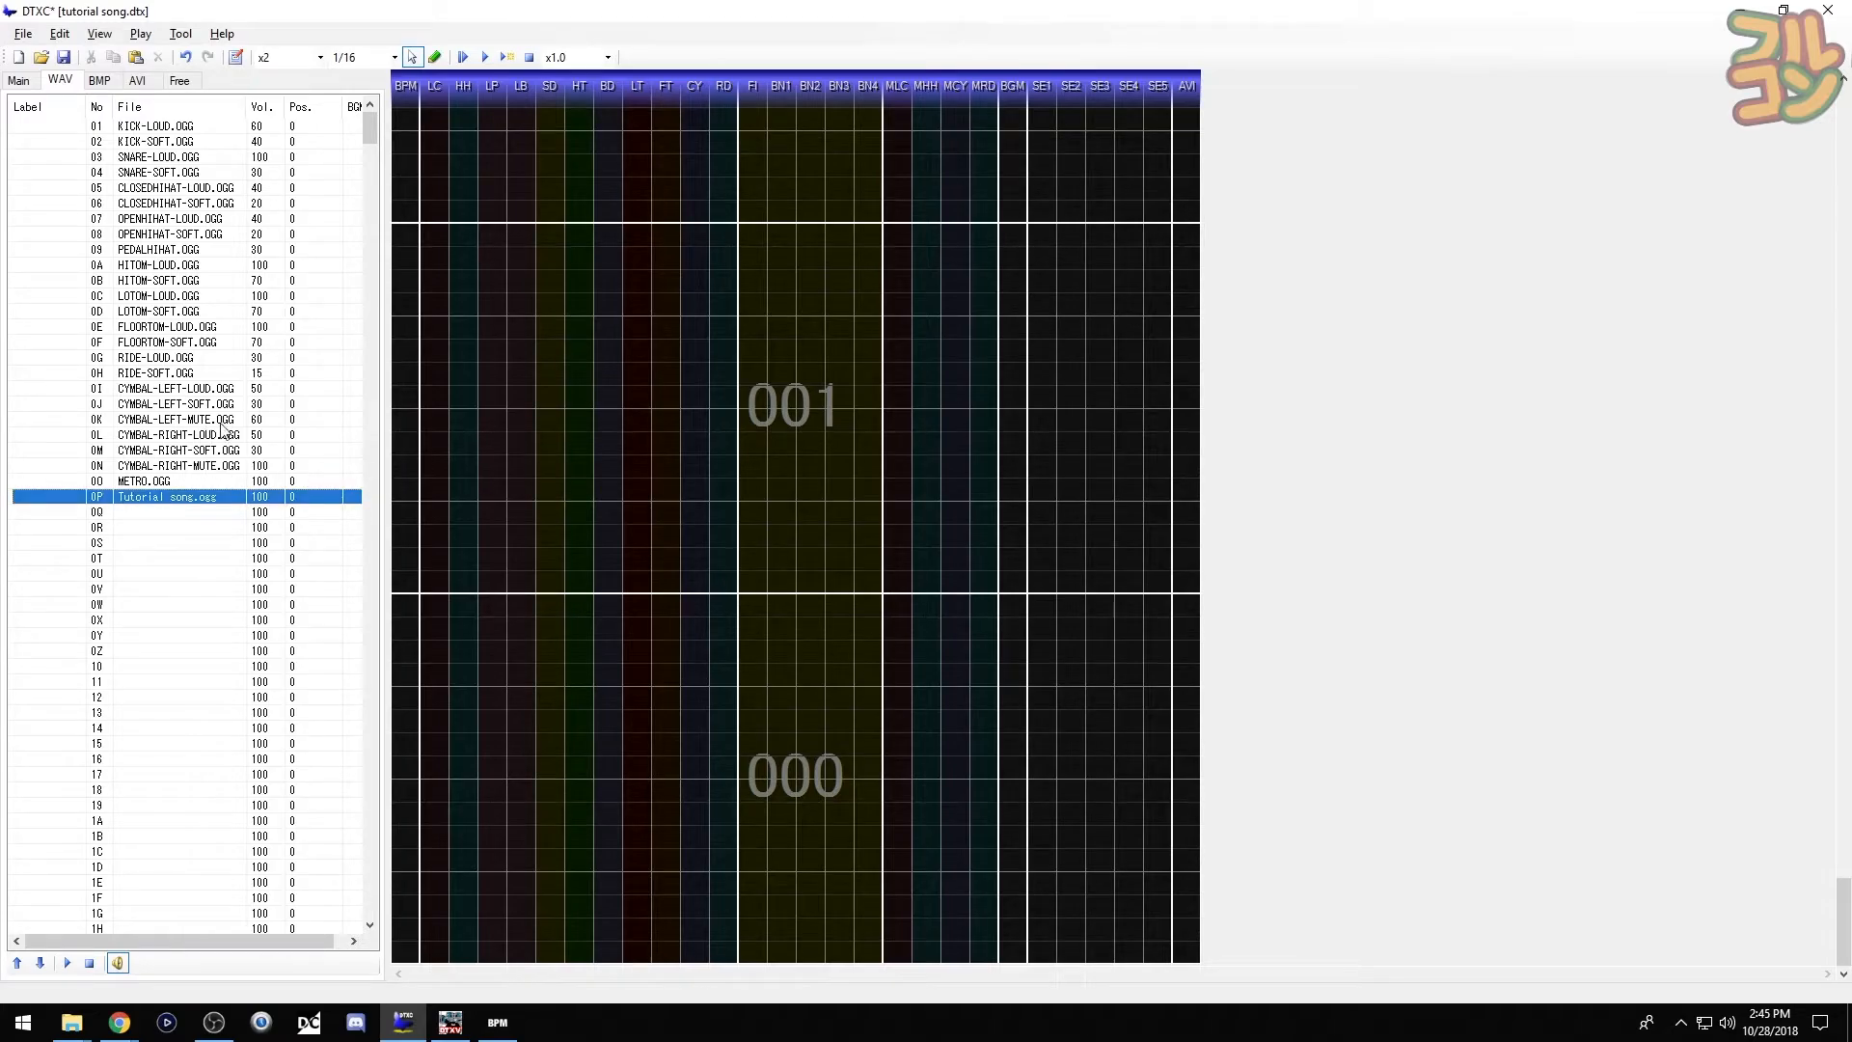
{"action": "key", "text": "space"}
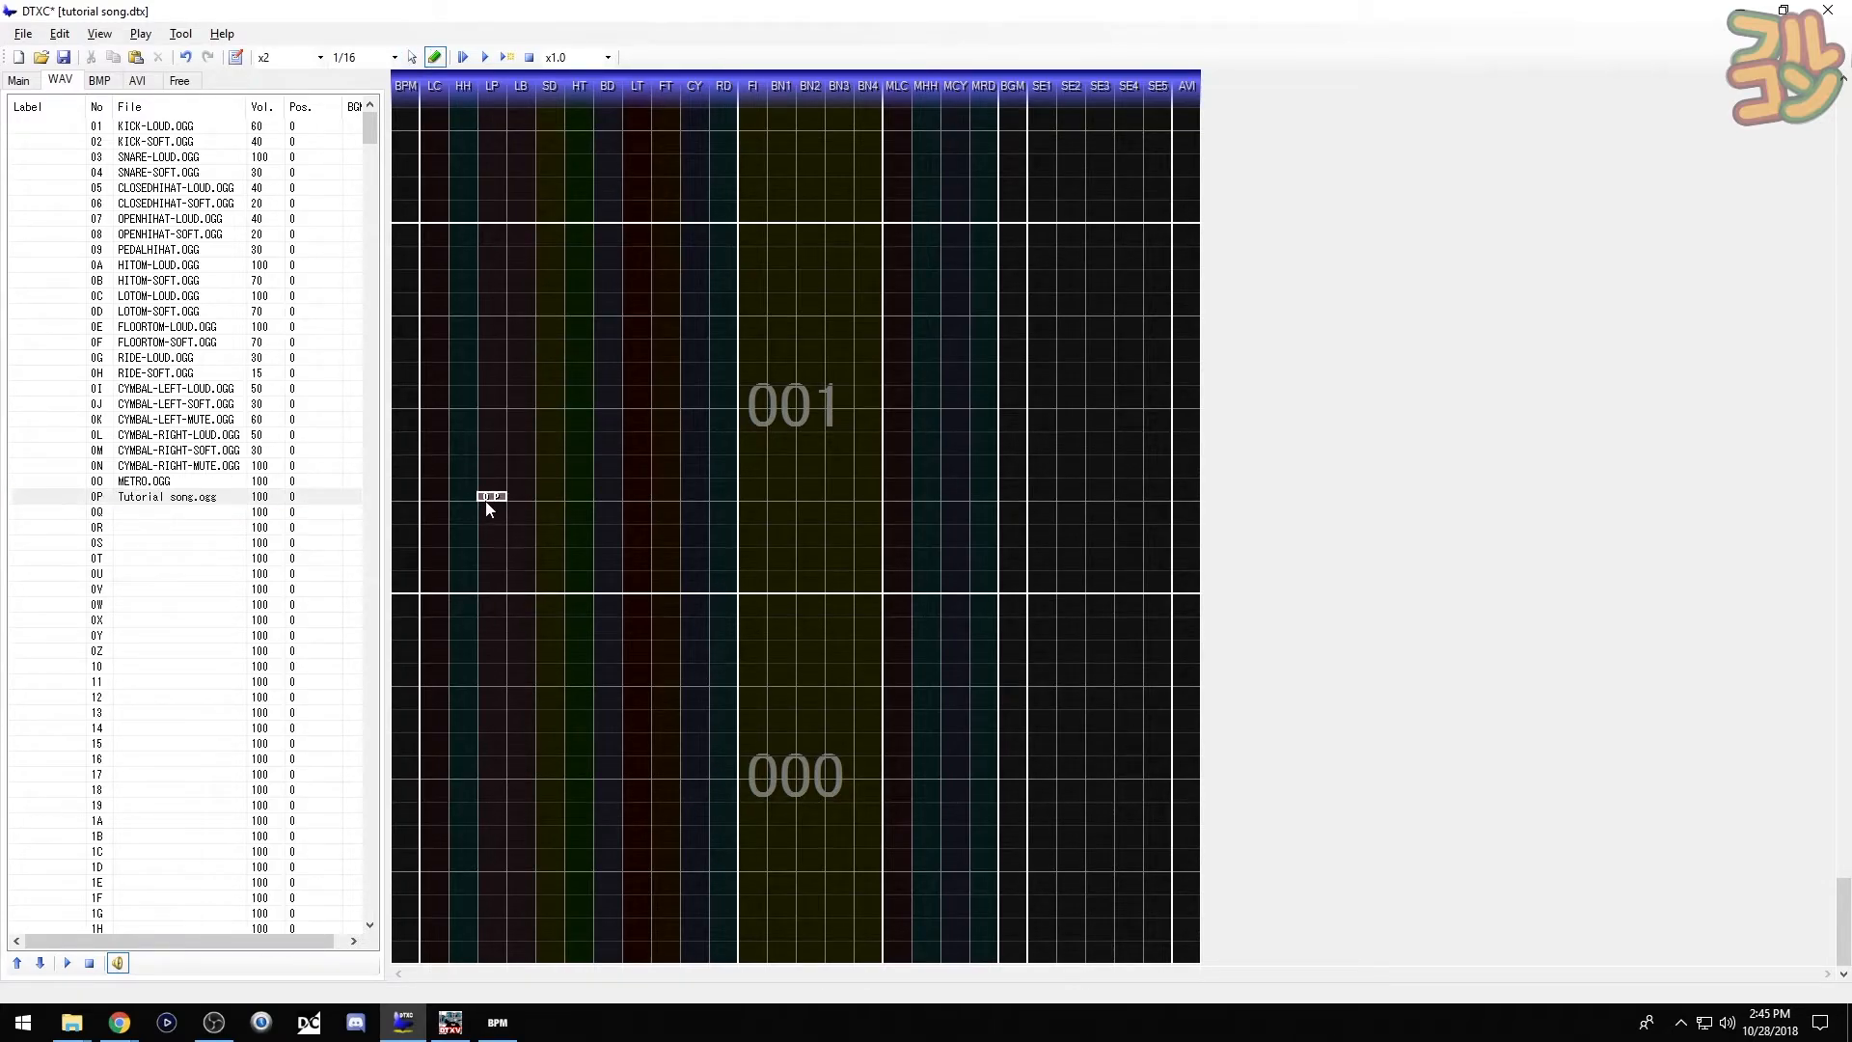
{"action": "left_click", "coordinate": [1023, 598]}
{"action": "left_click", "coordinate": [940, 597]}
{"action": "key", "text": "space"}
{"action": "left_click", "coordinate": [93, 965]}
- Make METRO.OGG (row 0O) the active sound for placing chips
{"action": "left_click", "coordinate": [109, 497]}
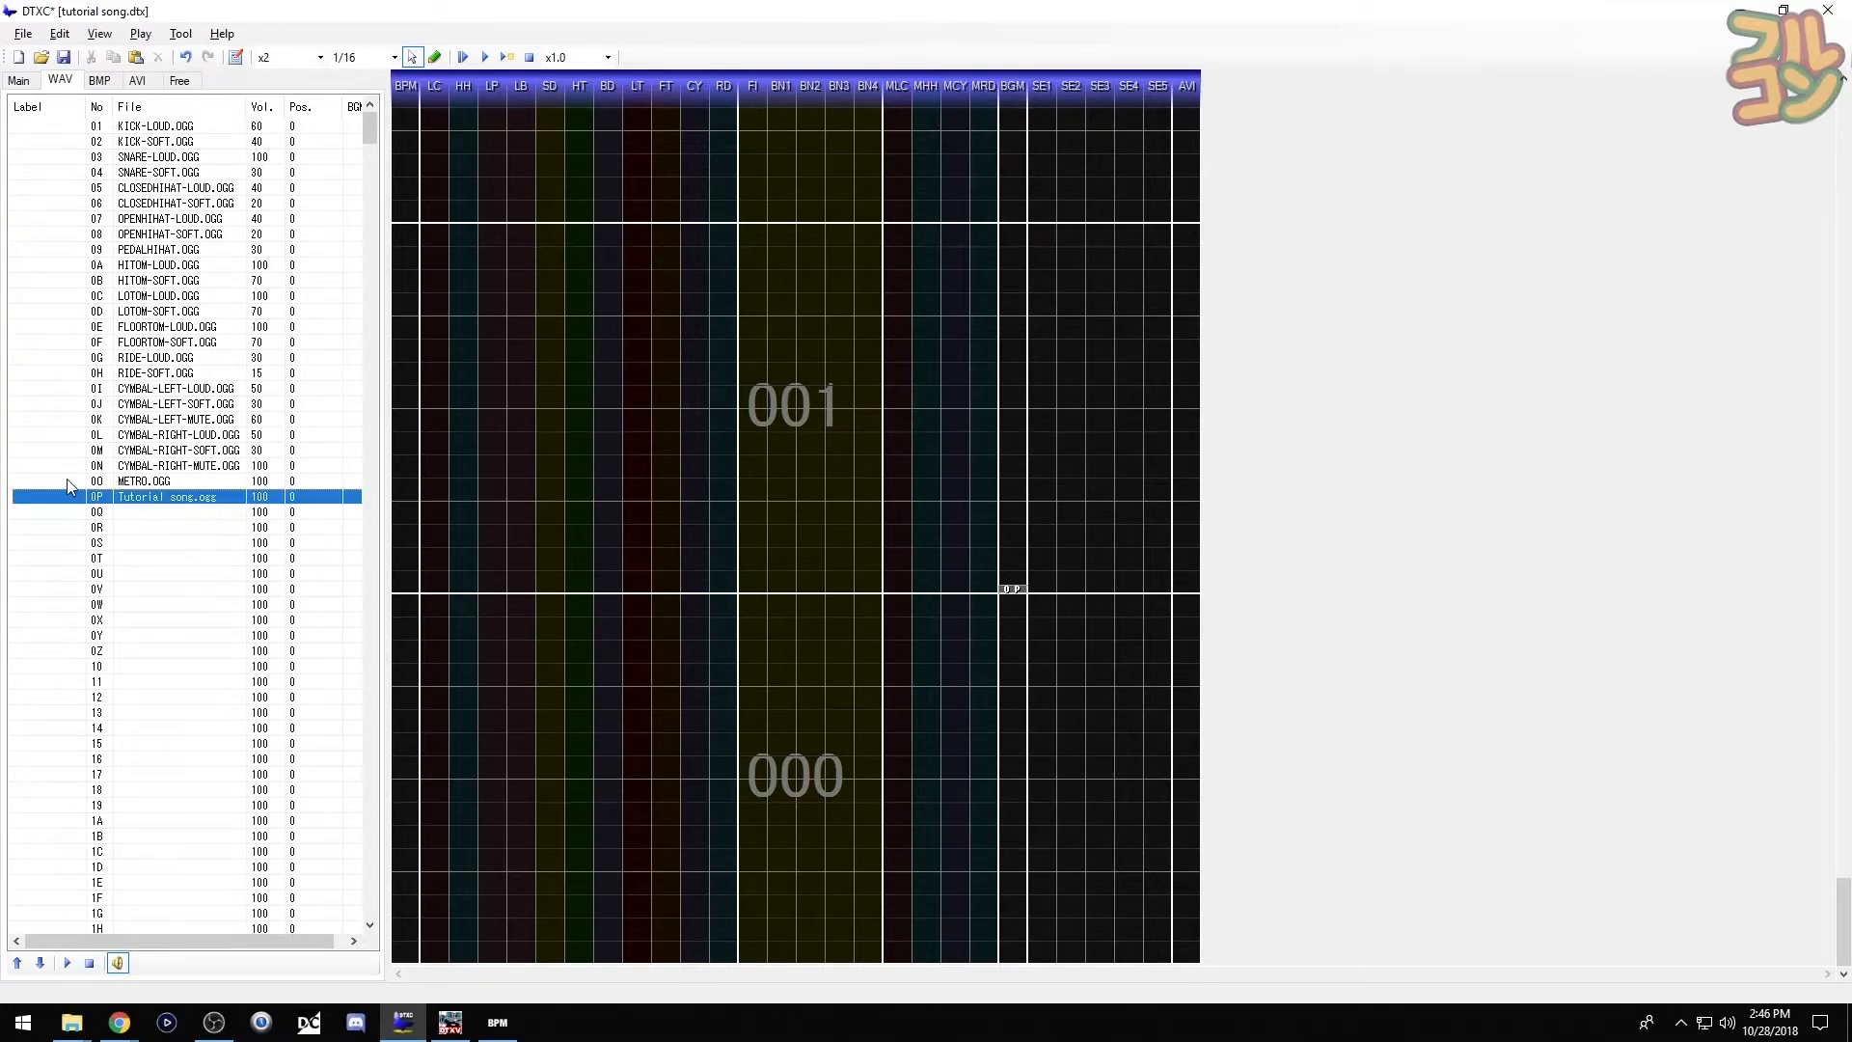
{"action": "left_click", "coordinate": [67, 481]}
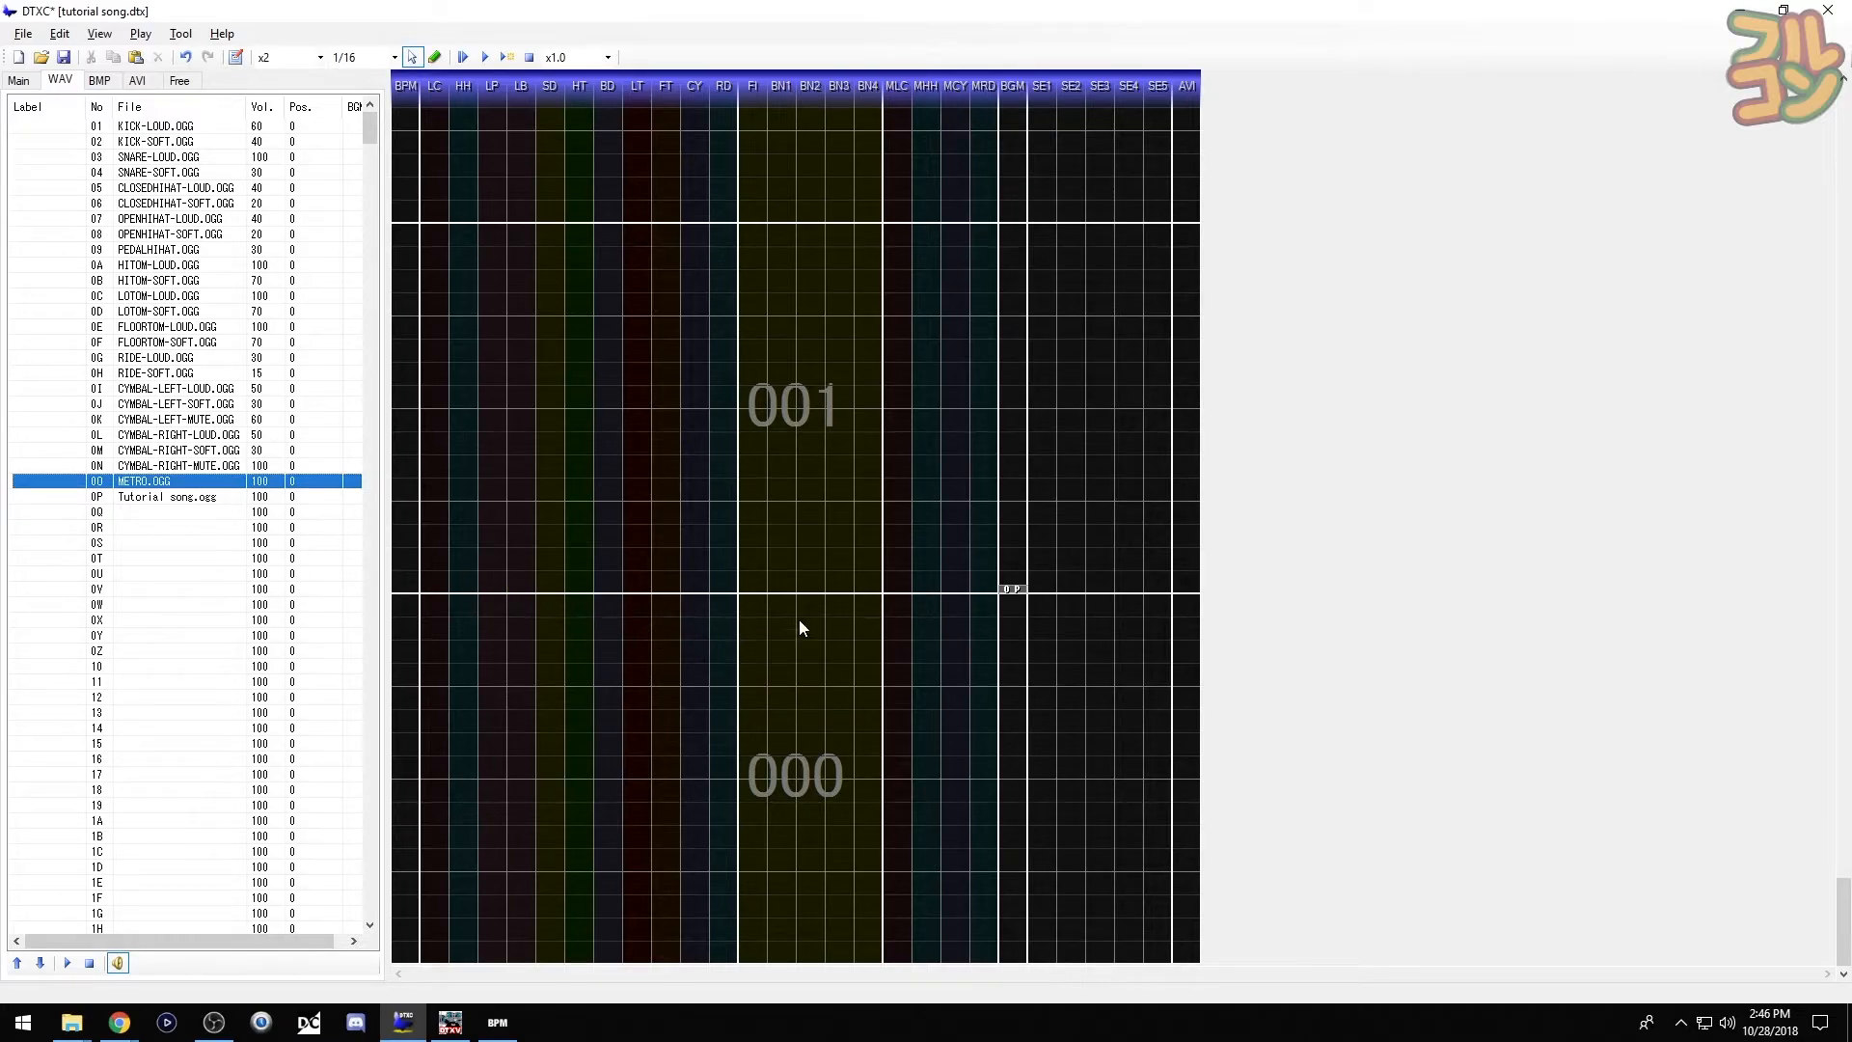
{"action": "key", "text": "space"}
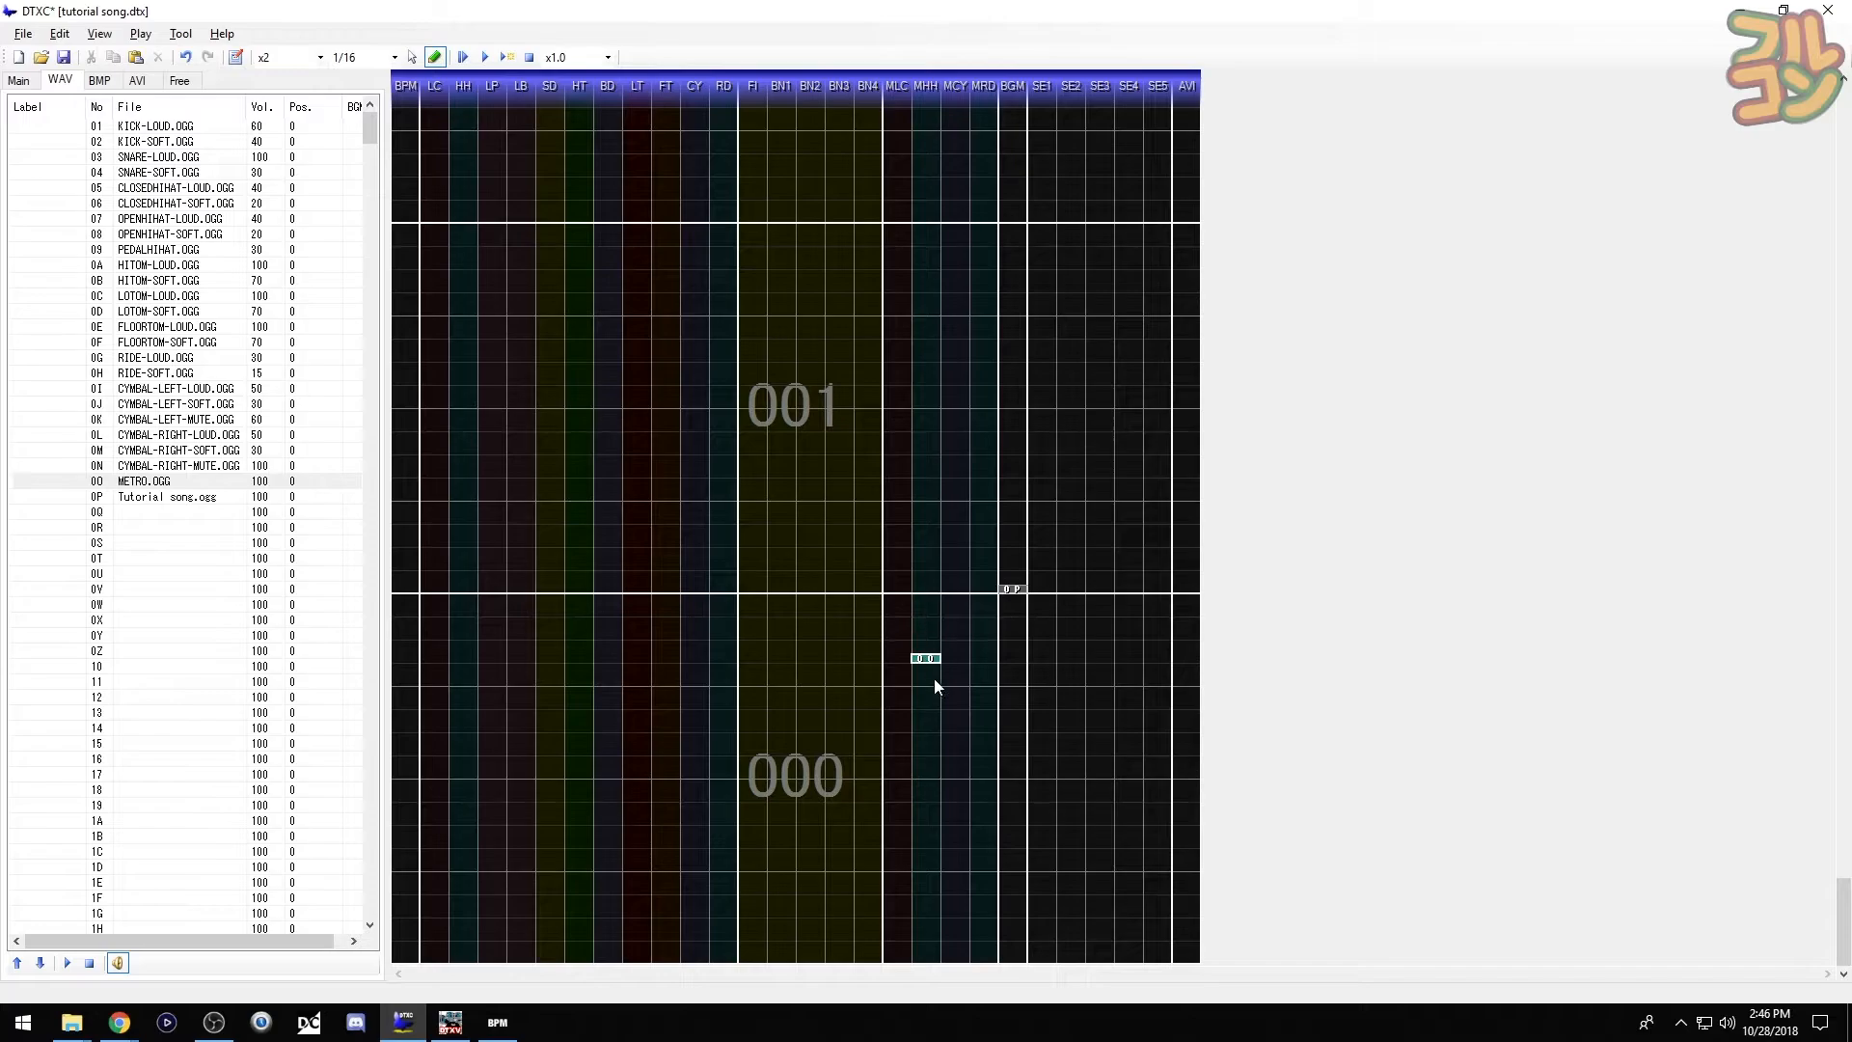
- Place METRO.OGG chips on each beat of the SE1 lane in the opening measures
{"action": "left_click", "coordinate": [1043, 958]}
{"action": "left_click", "coordinate": [1053, 775]}
{"action": "left_click", "coordinate": [1051, 683]}
{"action": "left_click", "coordinate": [1047, 589]}
{"action": "left_click", "coordinate": [1050, 497]}
{"action": "left_click", "coordinate": [1051, 405]}
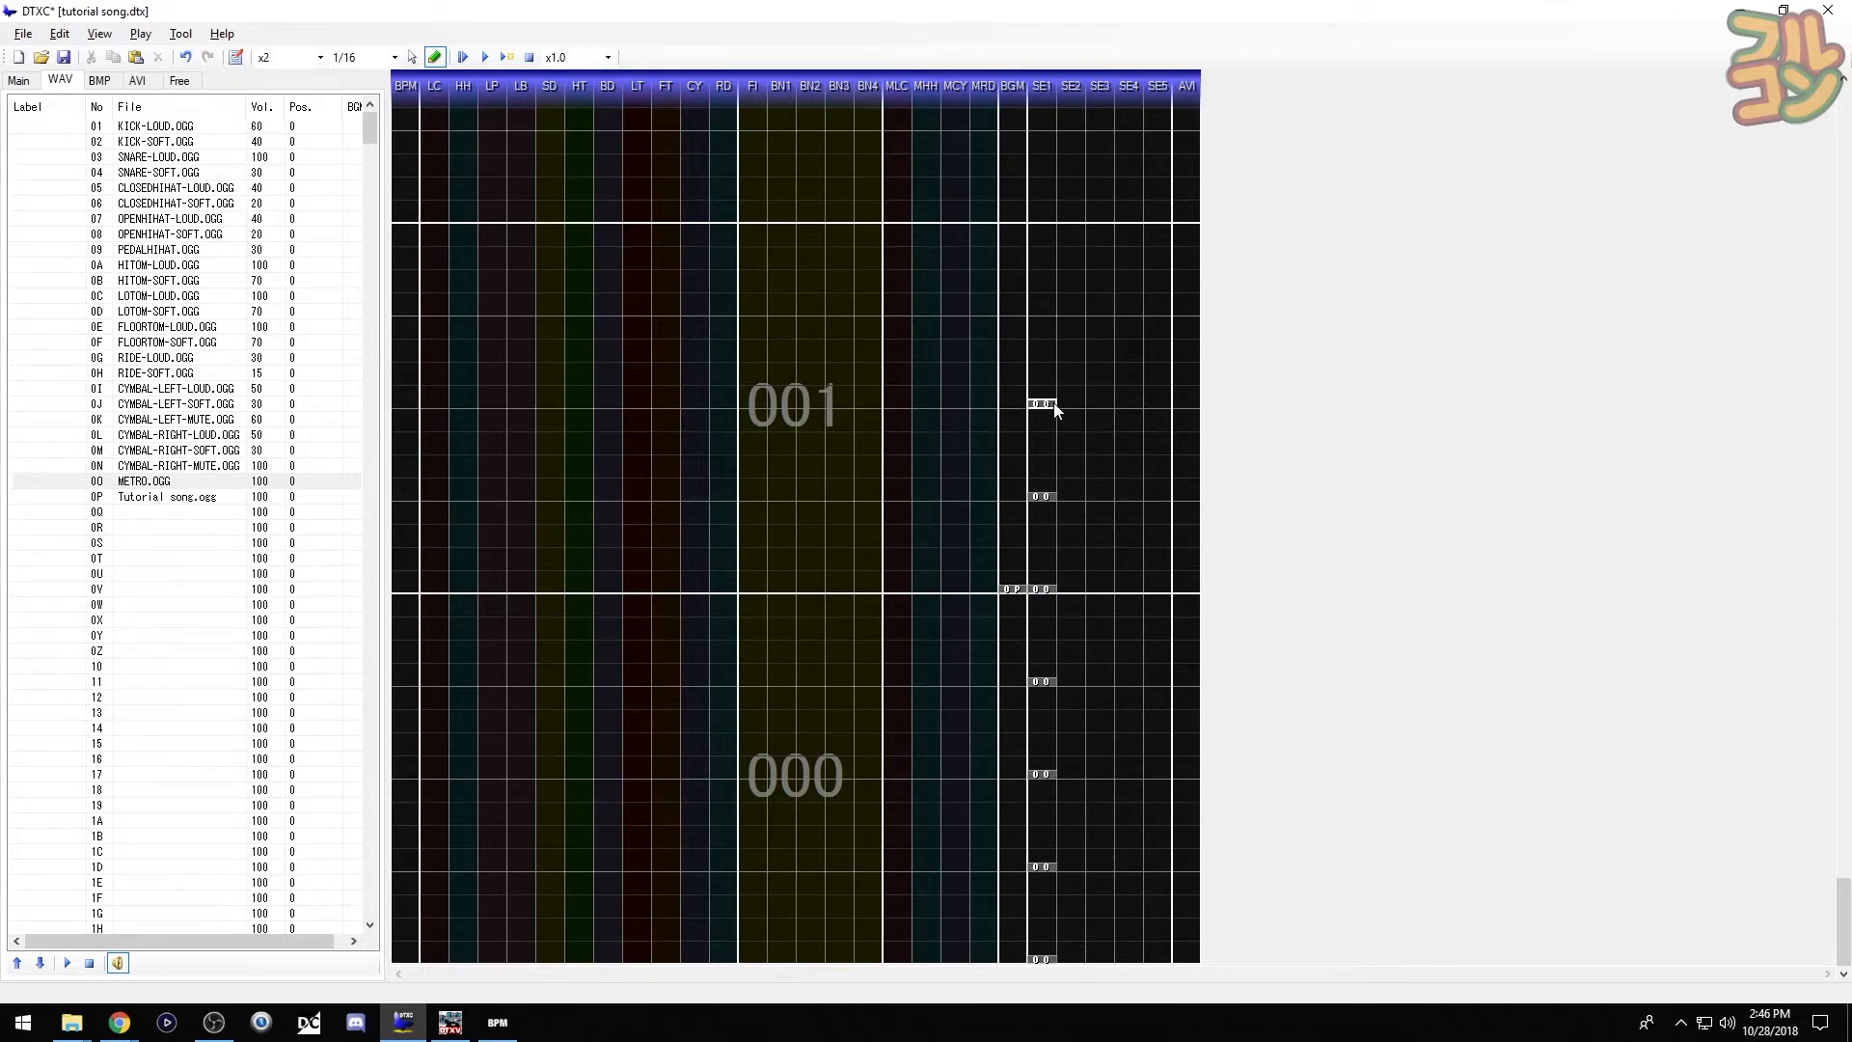
{"action": "left_click", "coordinate": [1053, 311]}
- Add four metronome chips on the beats of measure 002 in SE1
{"action": "scroll", "coordinate": [1055, 328], "scroll_direction": "up", "scroll_amount": 3}
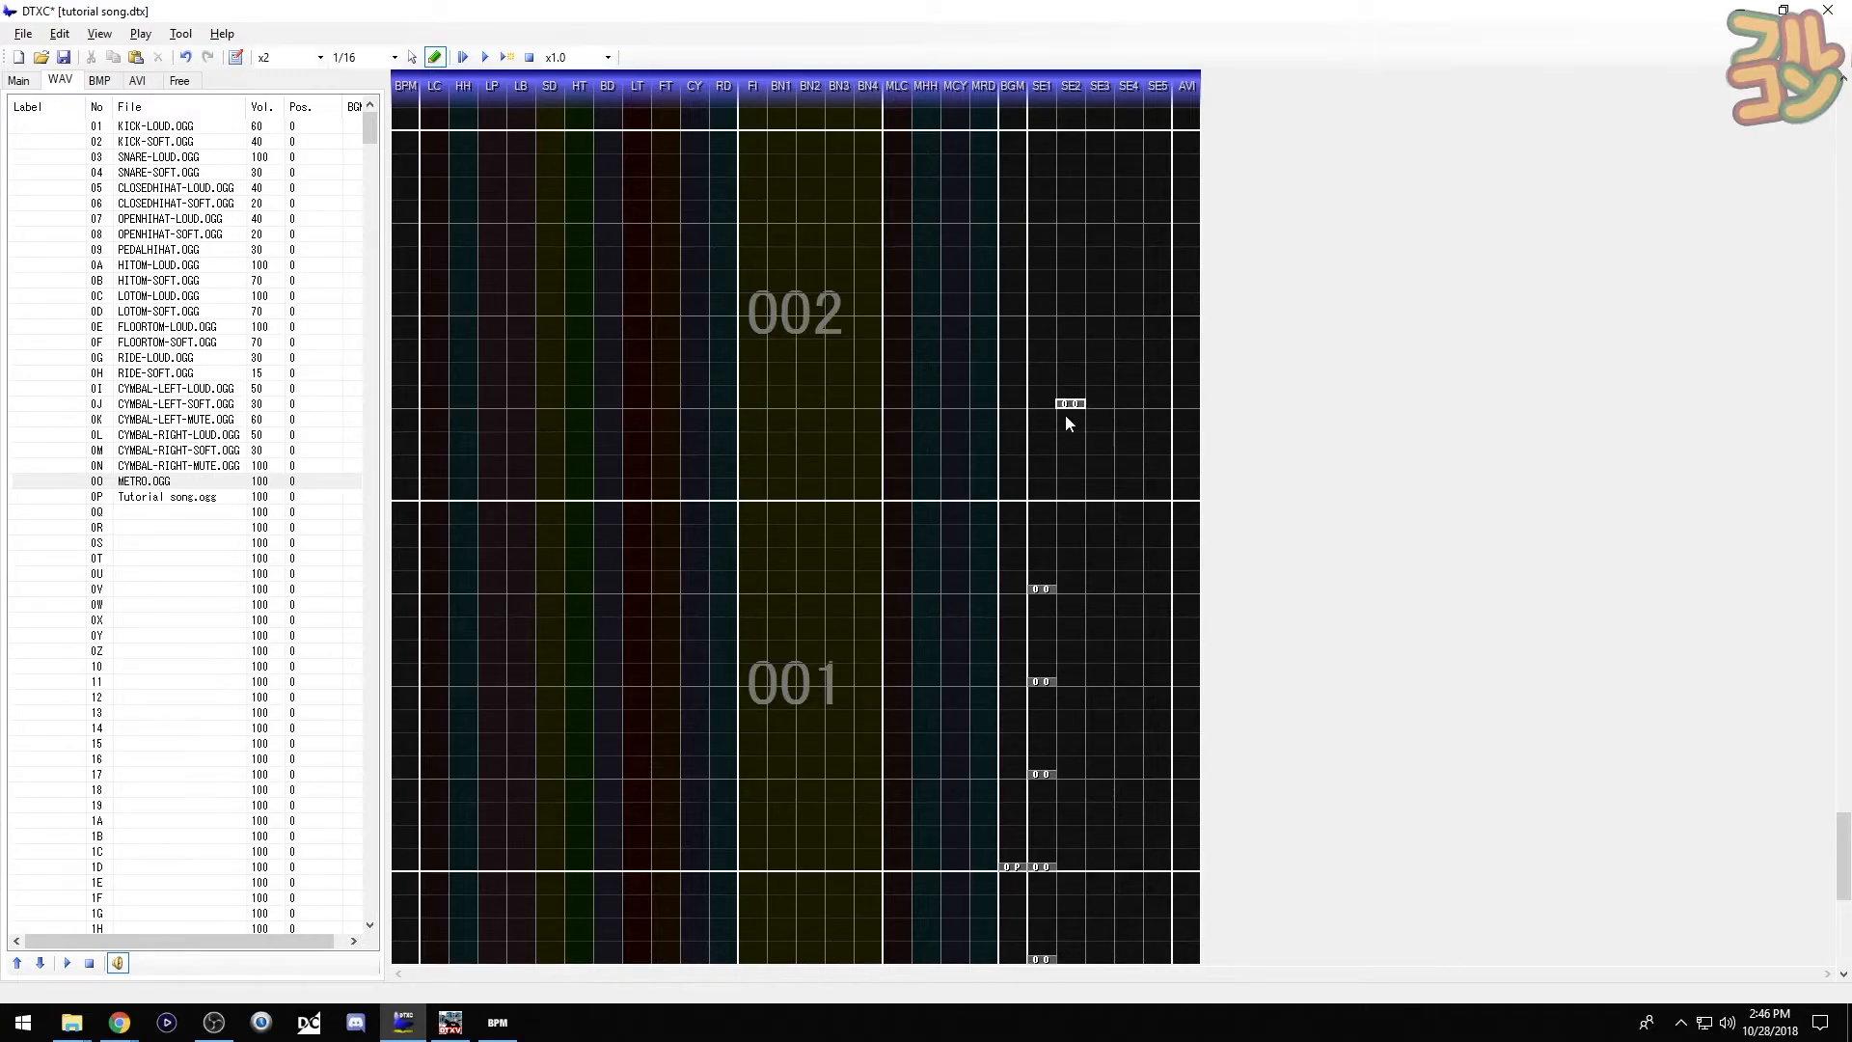
{"action": "left_click", "coordinate": [1051, 496]}
{"action": "left_click", "coordinate": [1049, 405]}
{"action": "left_click", "coordinate": [1050, 312]}
{"action": "left_click", "coordinate": [1051, 222]}
{"action": "scroll", "coordinate": [1056, 251], "scroll_direction": "up", "scroll_amount": 4}
- Copy the four metronome chips and paste them into measures 003 through 006
{"action": "key", "text": "F11"}
{"action": "left_click_drag", "start_coordinate": [1032, 529], "coordinate": [1068, 875]}
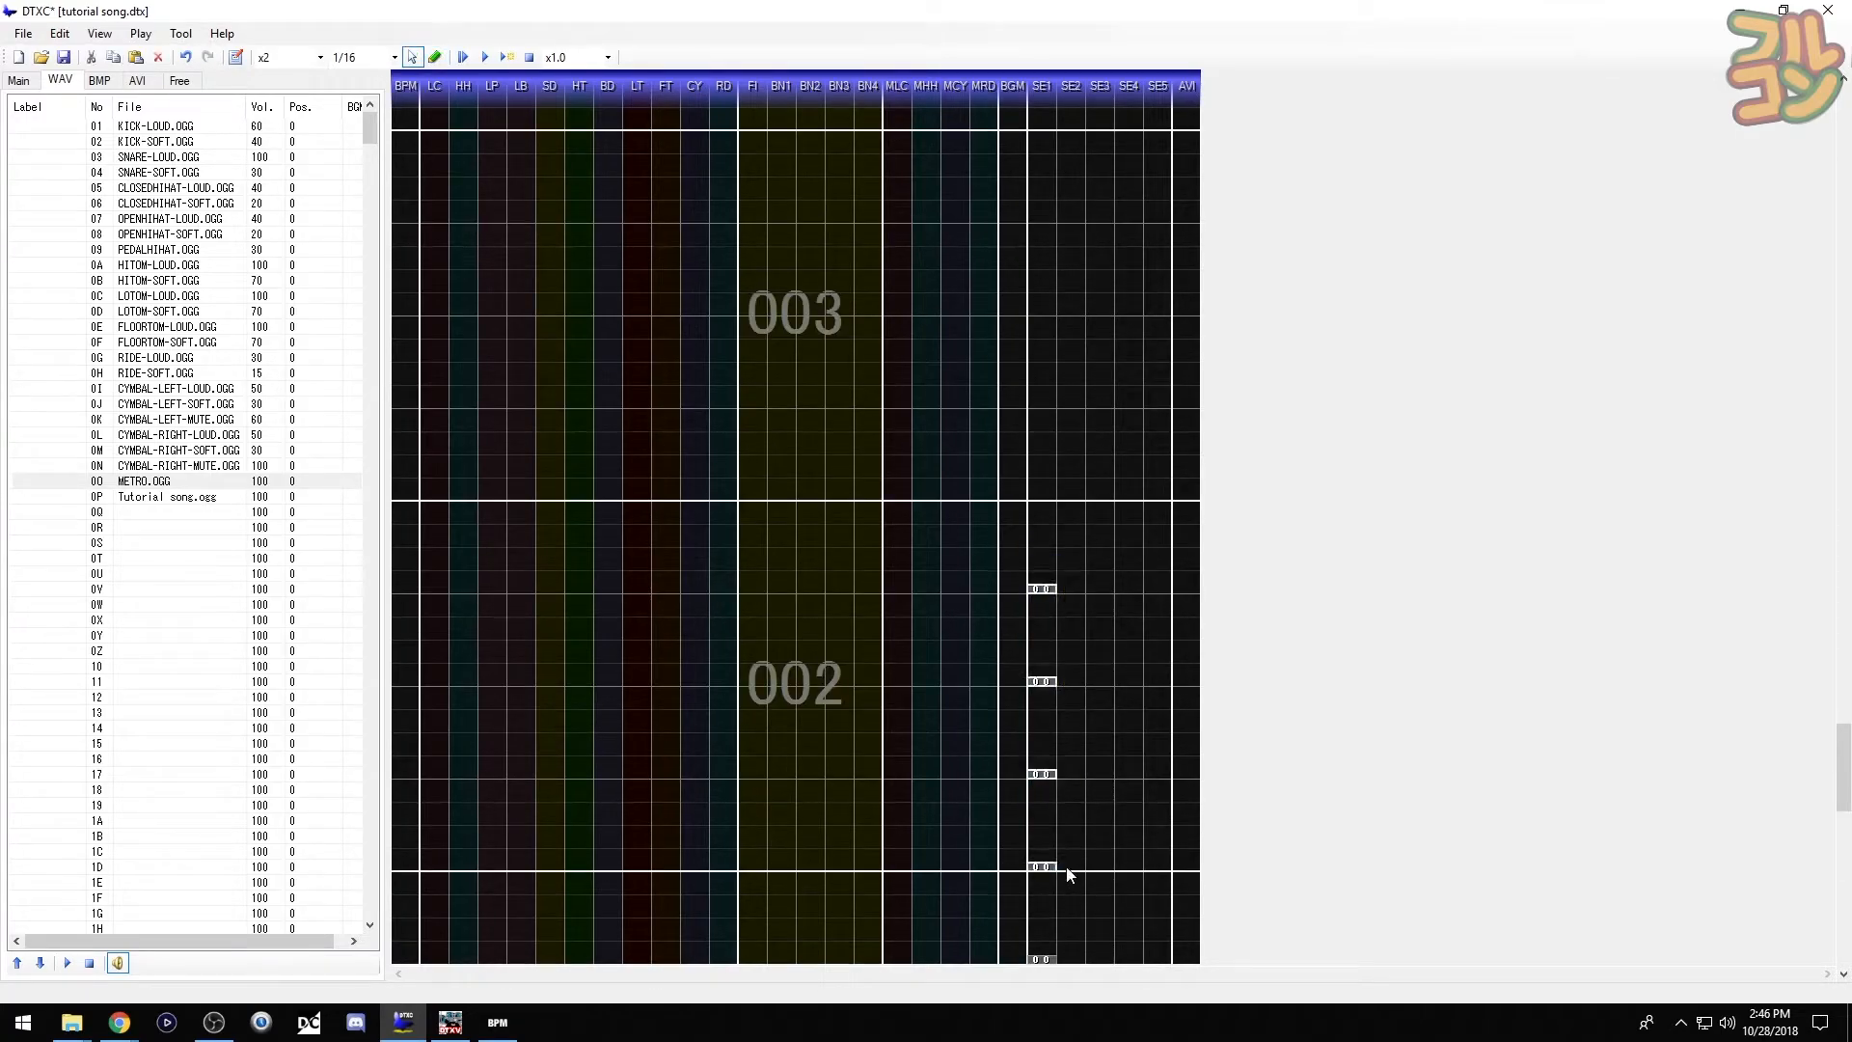
{"action": "key", "text": "ctrl+c"}
{"action": "left_click", "coordinate": [1048, 498]}
{"action": "key", "text": "ctrl+v"}
{"action": "scroll", "coordinate": [1049, 499], "scroll_direction": "up", "scroll_amount": 4}
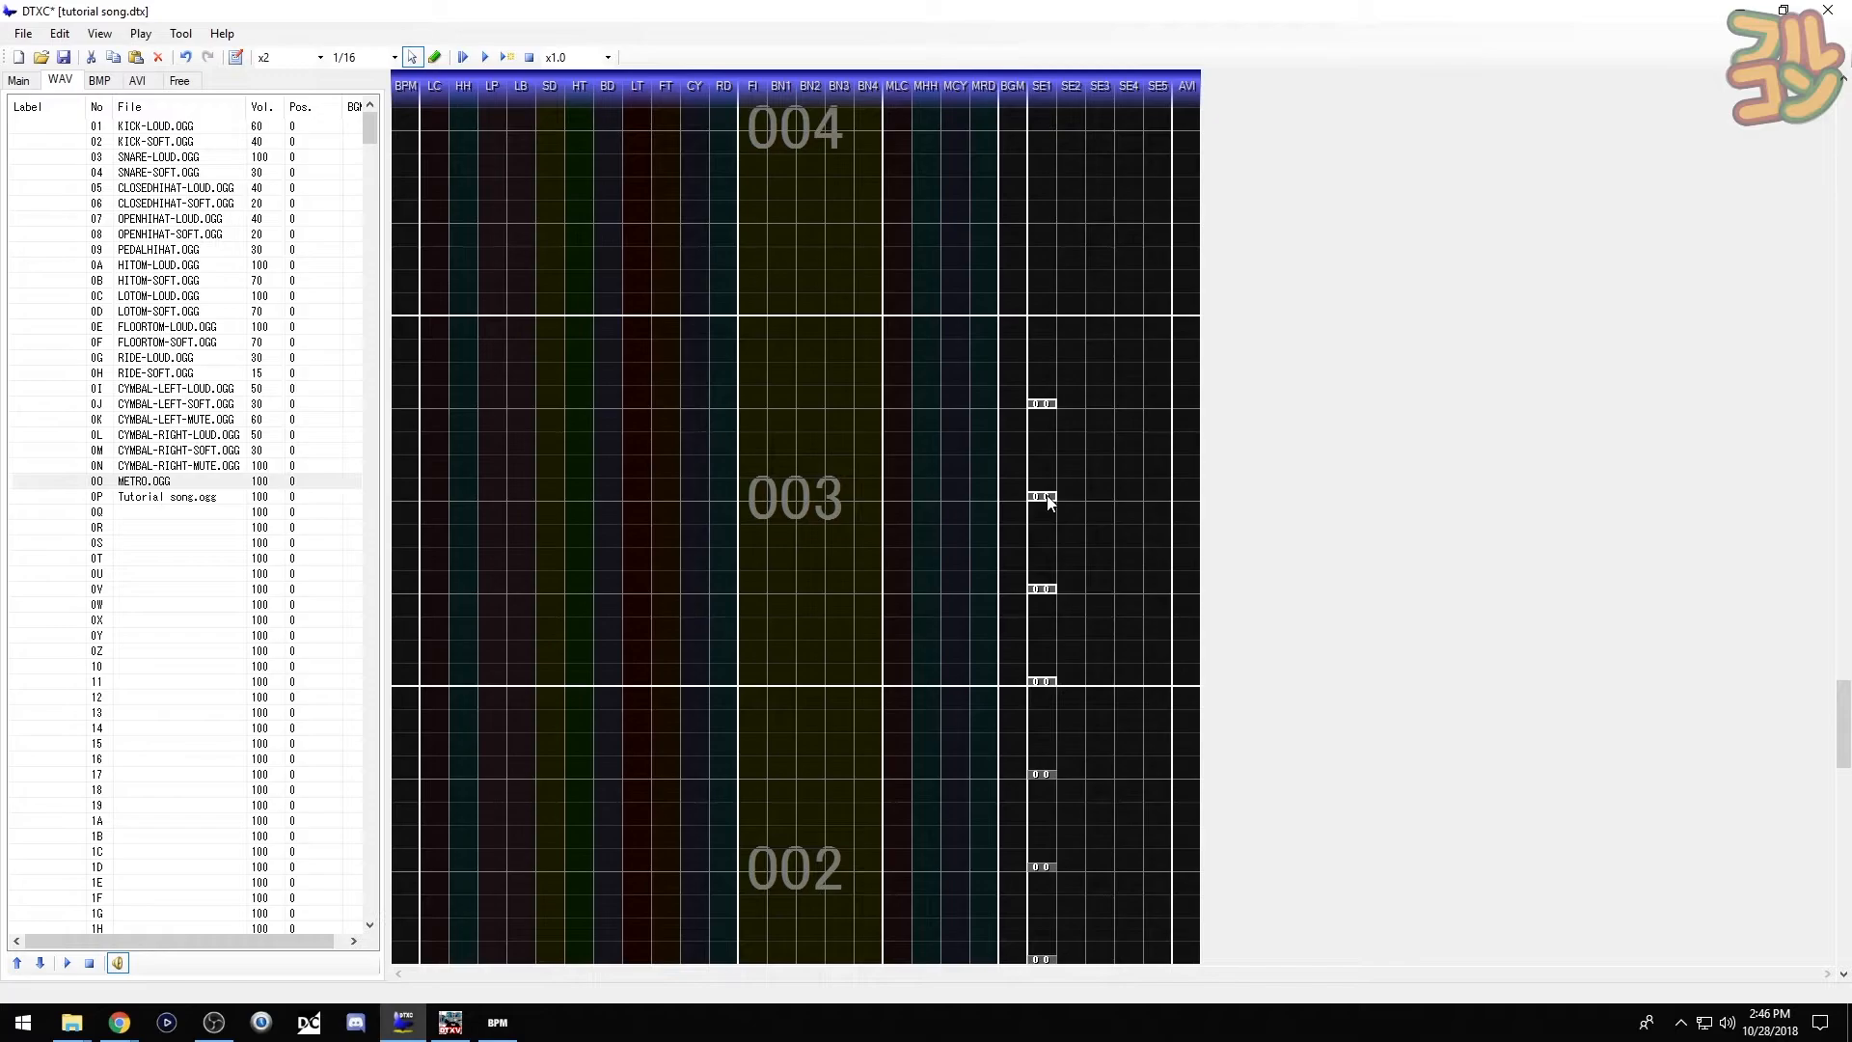
{"action": "left_click", "coordinate": [1049, 502]}
{"action": "key", "text": "ctrl+v"}
{"action": "scroll", "coordinate": [1050, 504], "scroll_direction": "up", "scroll_amount": 4}
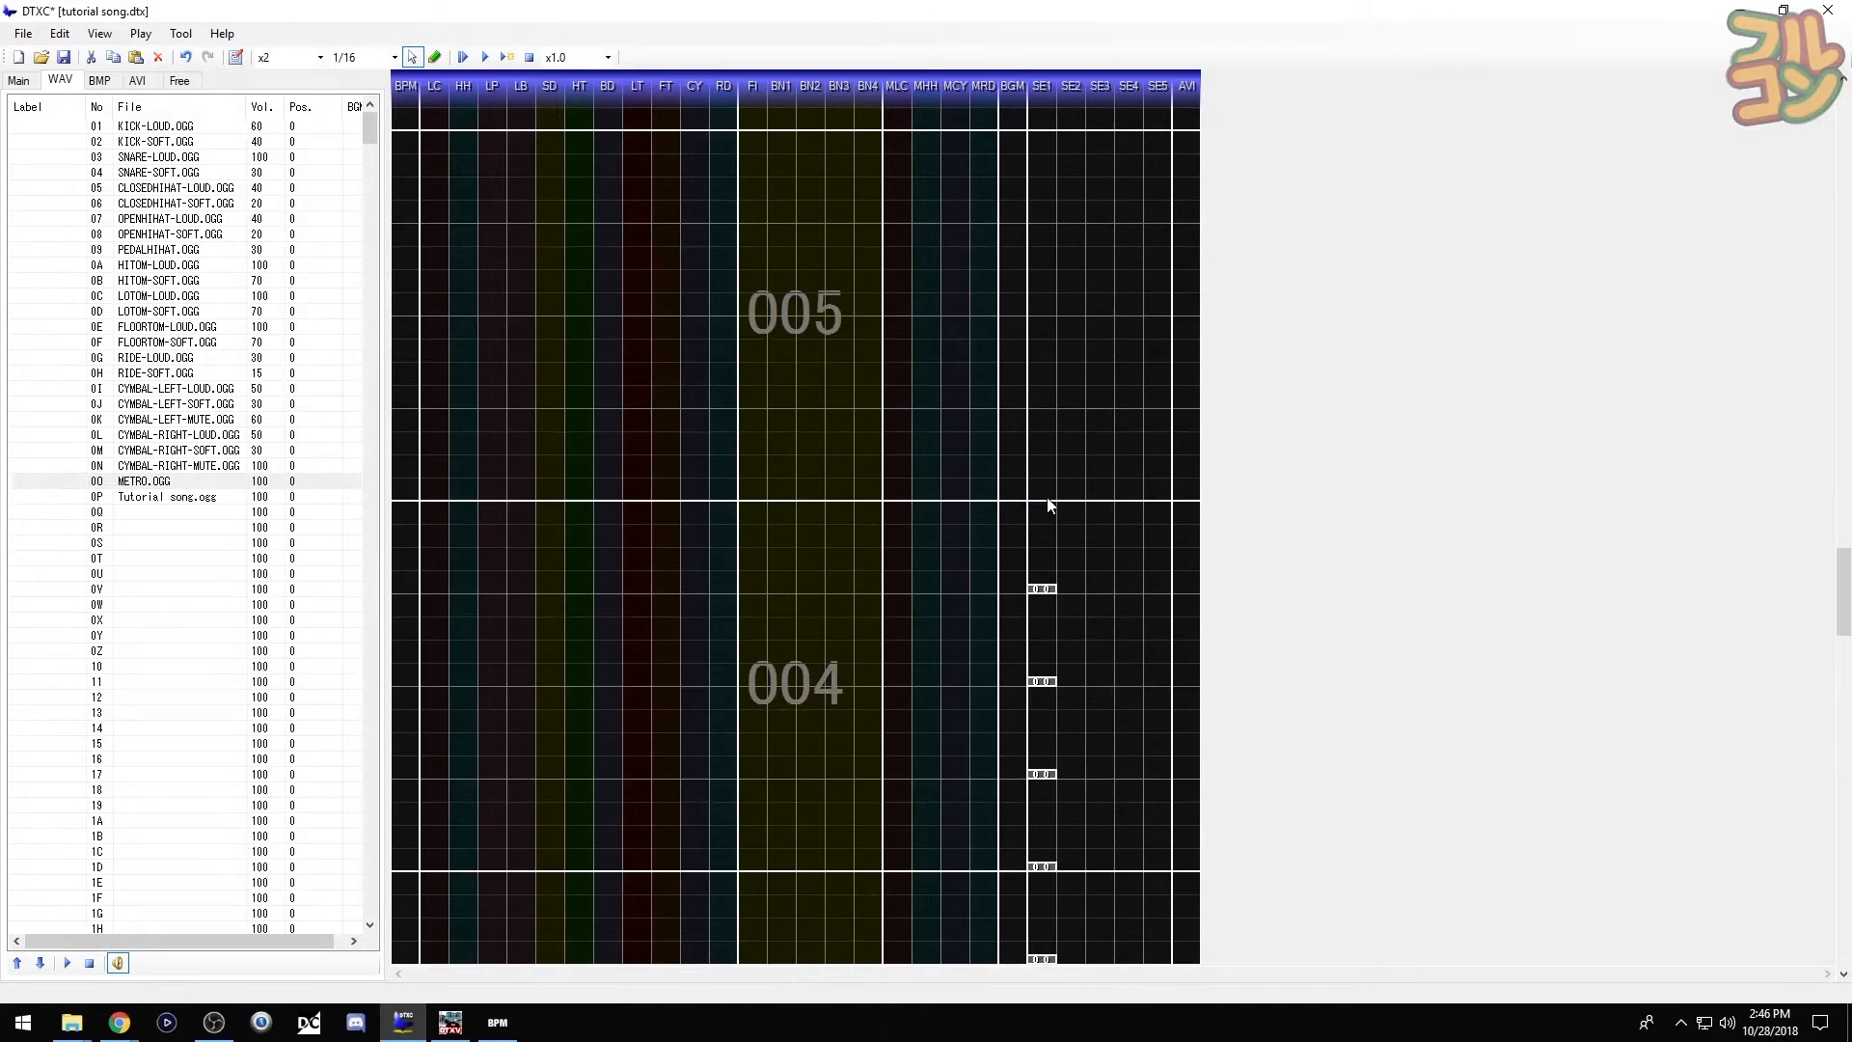
{"action": "left_click", "coordinate": [1049, 503]}
{"action": "key", "text": "ctrl+v"}
{"action": "scroll", "coordinate": [1049, 504], "scroll_direction": "up", "scroll_amount": 4}
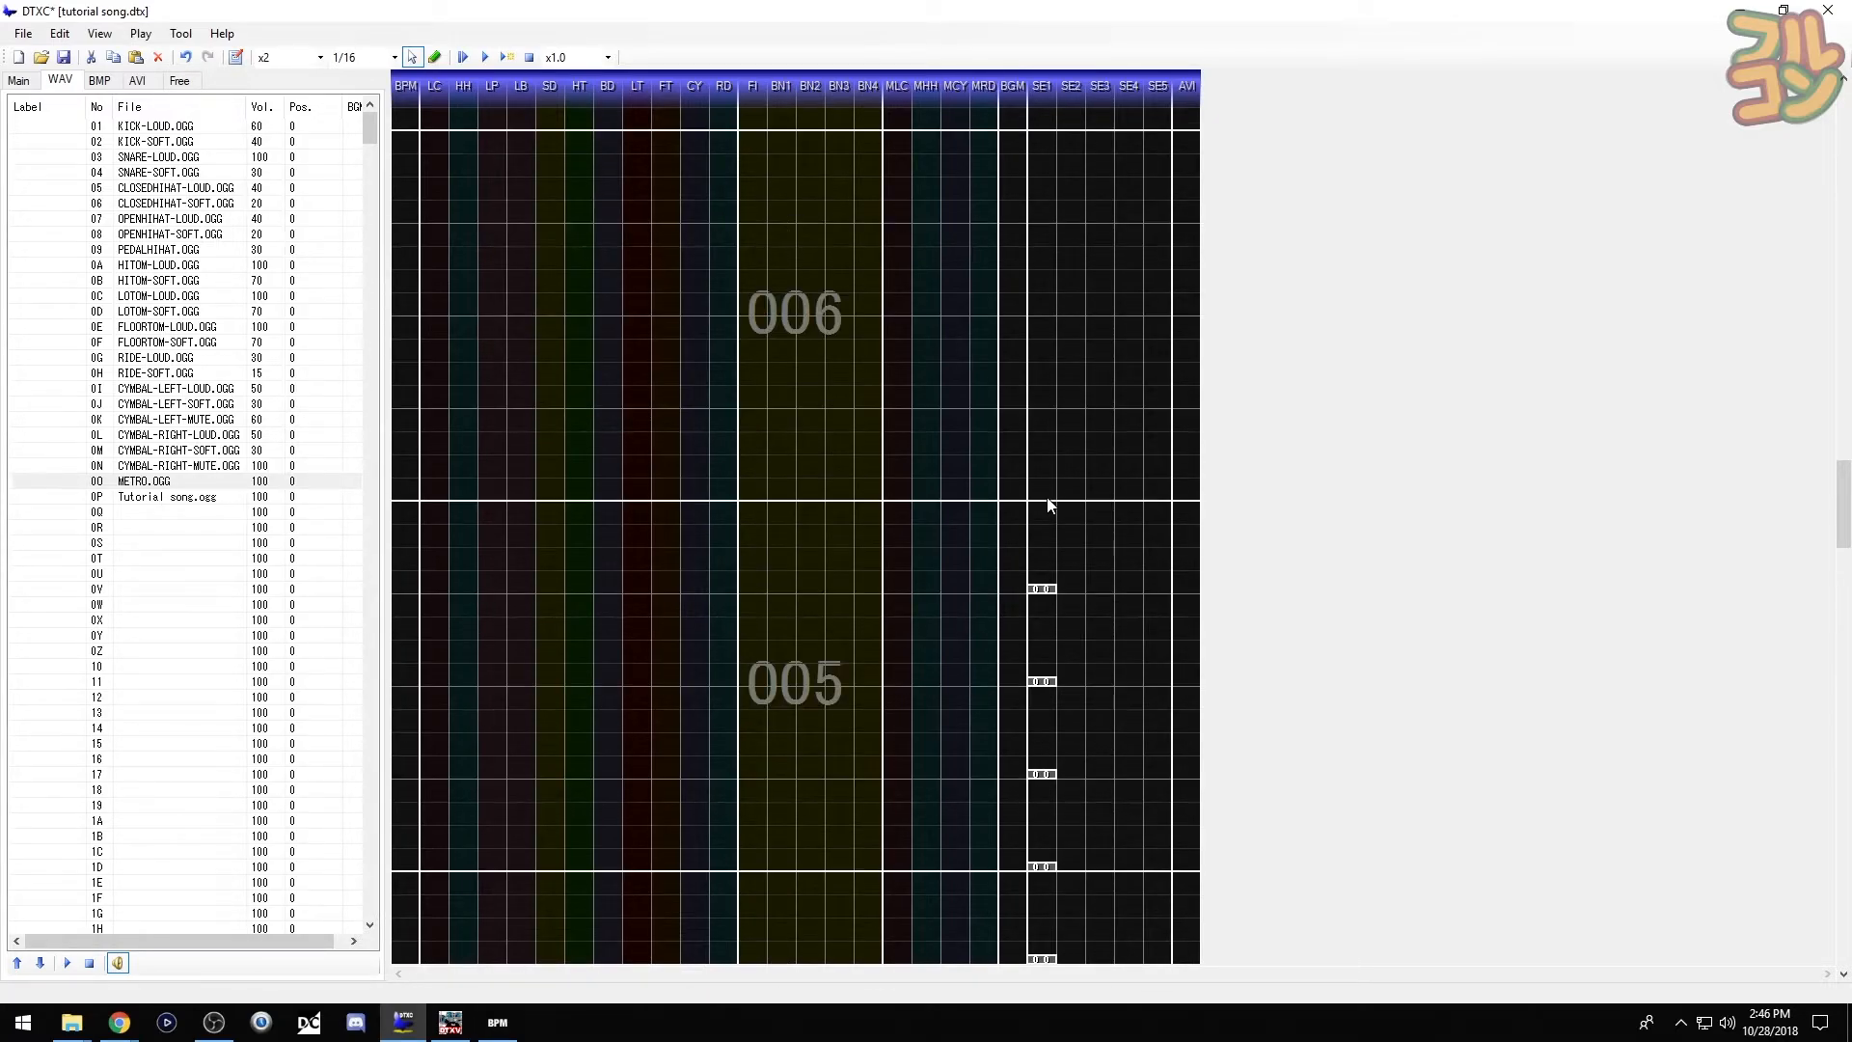
{"action": "left_click", "coordinate": [1049, 503]}
{"action": "key", "text": "ctrl+v"}
- Paste the metronome chips into measures 007 through 010, extending the chart to measure 010
{"action": "scroll", "coordinate": [1049, 503], "scroll_direction": "up", "scroll_amount": 4}
{"action": "left_click", "coordinate": [1049, 503]}
{"action": "key", "text": "ctrl+v"}
{"action": "scroll", "coordinate": [1050, 504], "scroll_direction": "up", "scroll_amount": 4}
{"action": "left_click", "coordinate": [1050, 503]}
{"action": "key", "text": "ctrl+v"}
{"action": "scroll", "coordinate": [1050, 504], "scroll_direction": "up", "scroll_amount": 4}
{"action": "left_click", "coordinate": [1050, 504]}
{"action": "key", "text": "ctrl+v"}
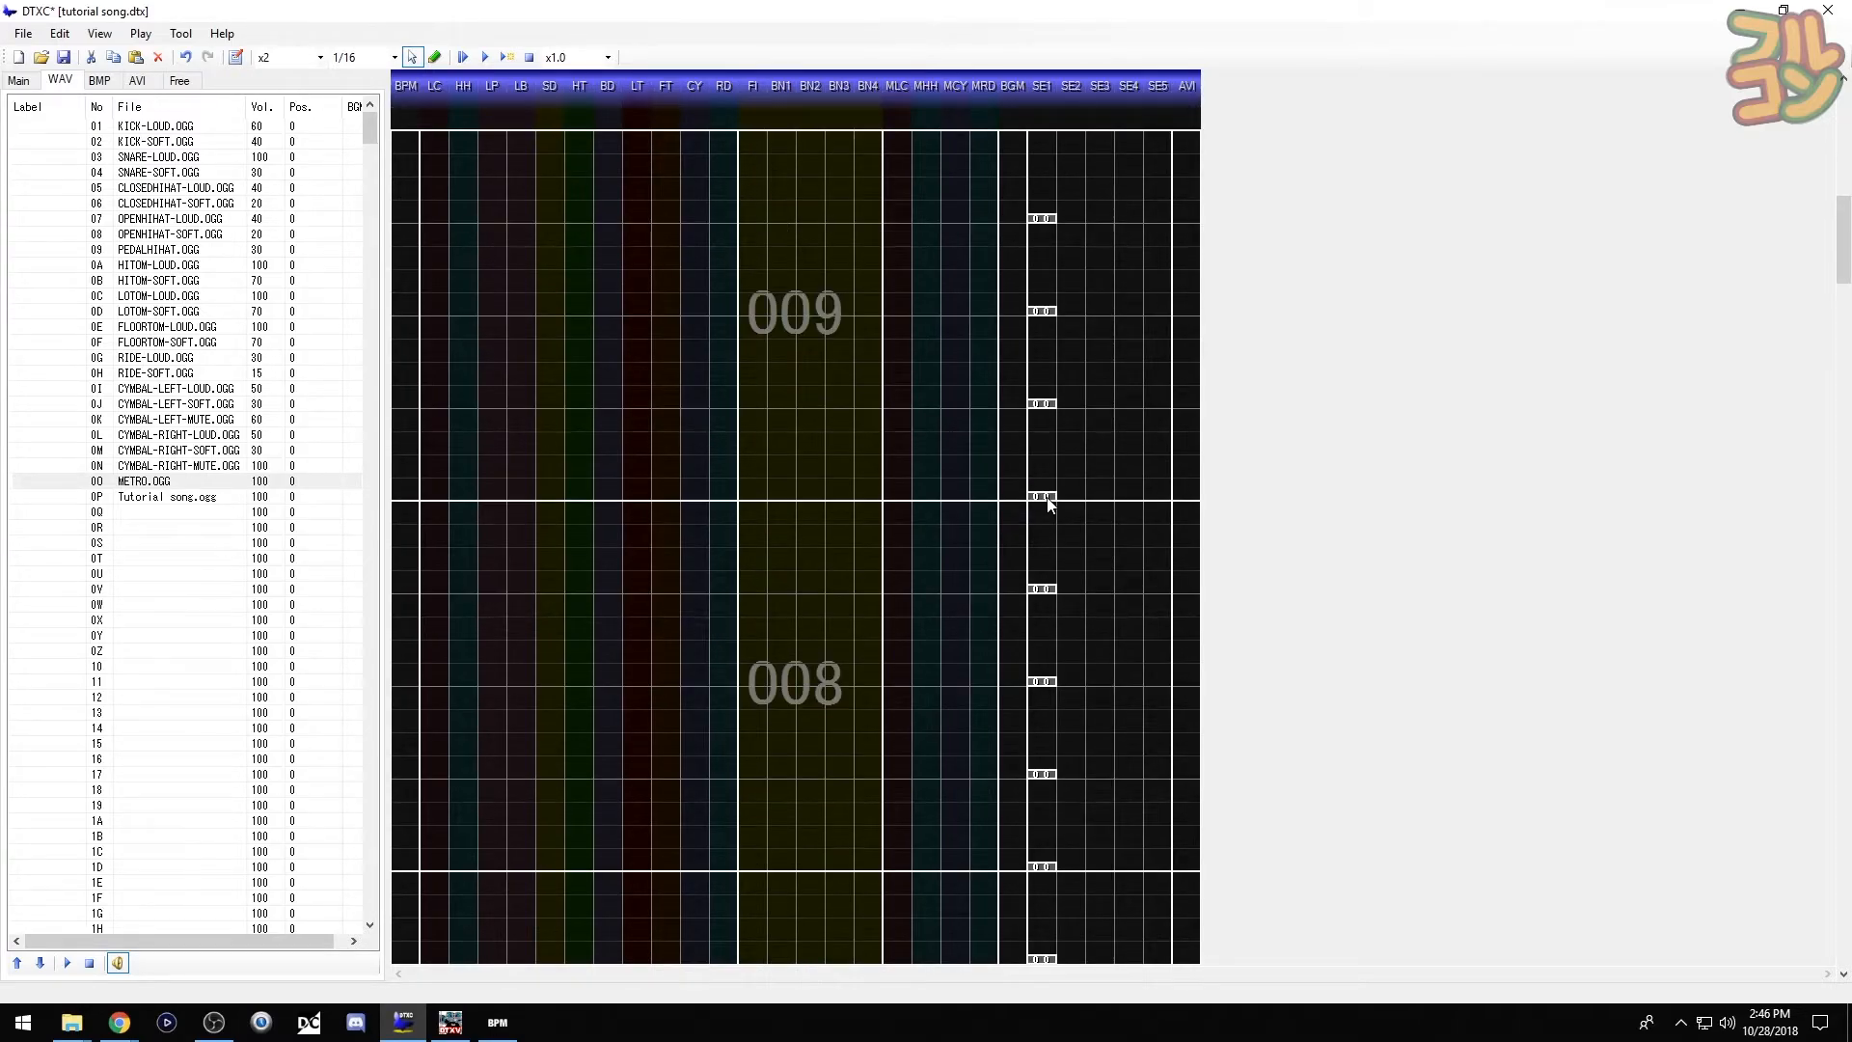
{"action": "scroll", "coordinate": [1050, 503], "scroll_direction": "up", "scroll_amount": 4}
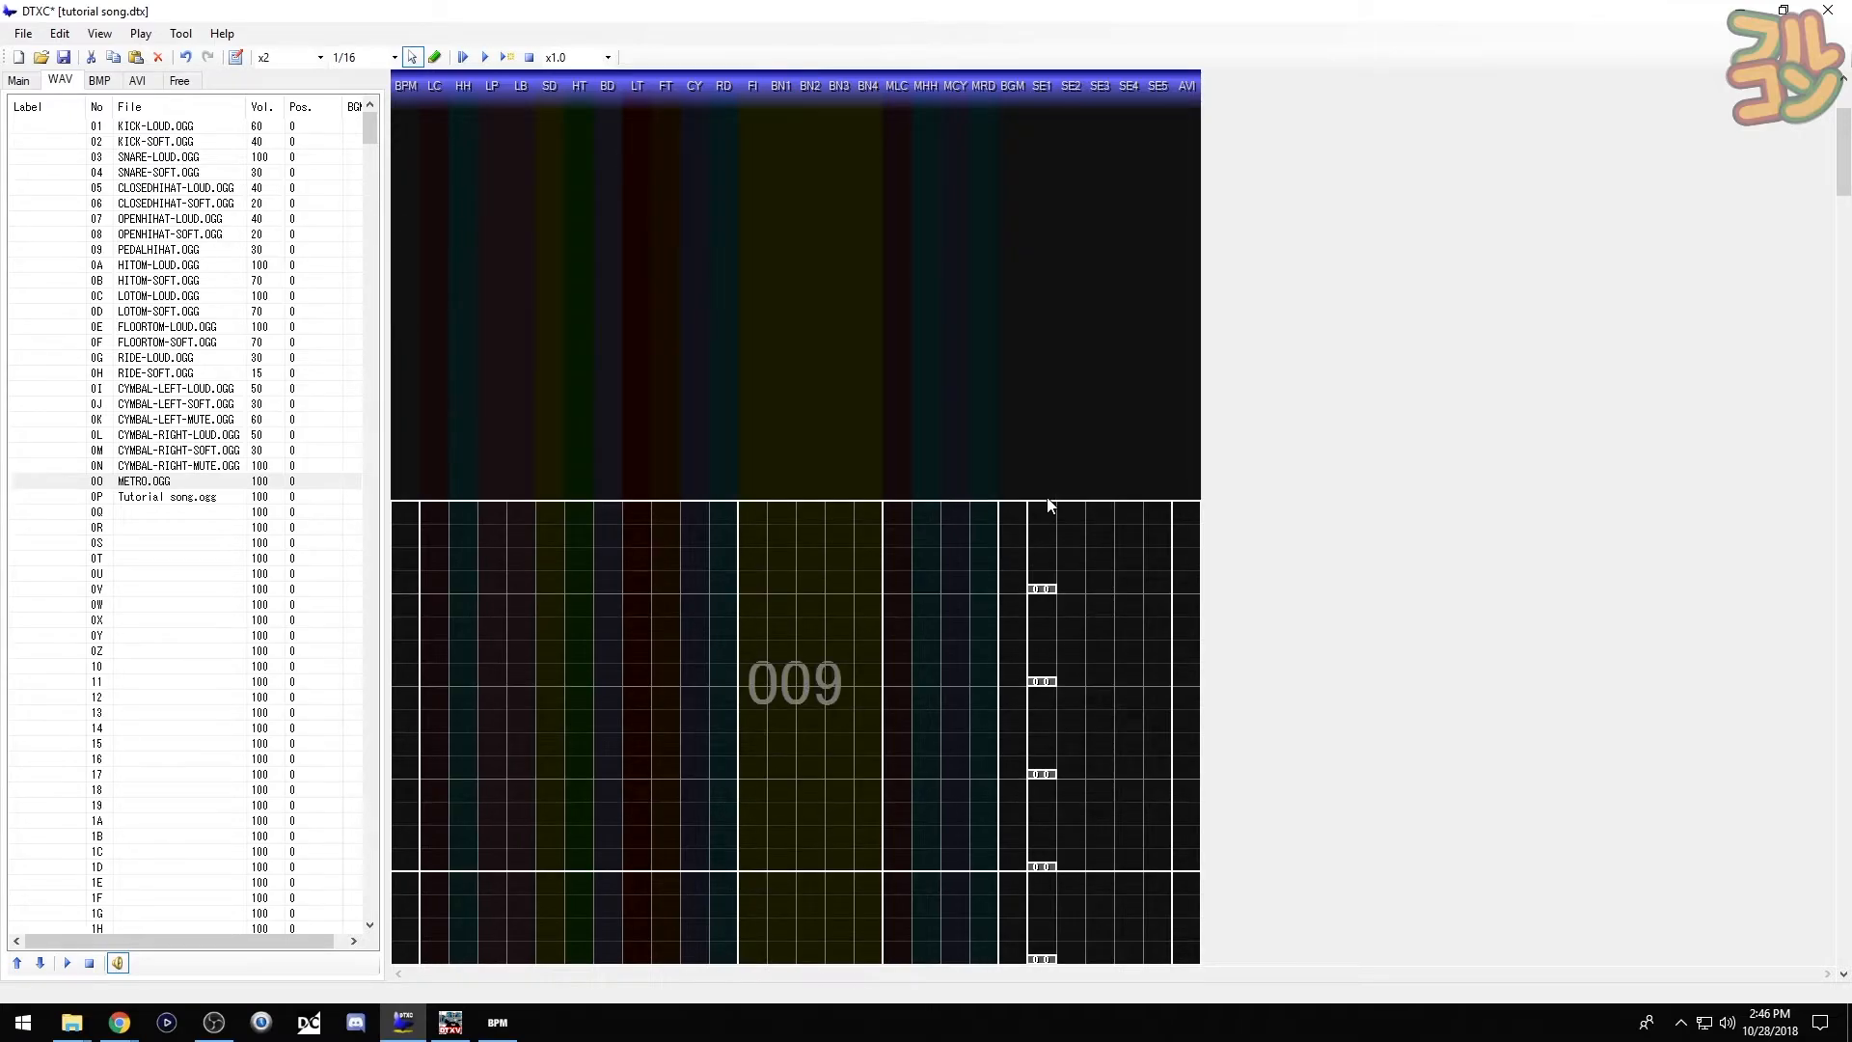
{"action": "left_click", "coordinate": [1049, 504]}
{"action": "key", "text": "e"}
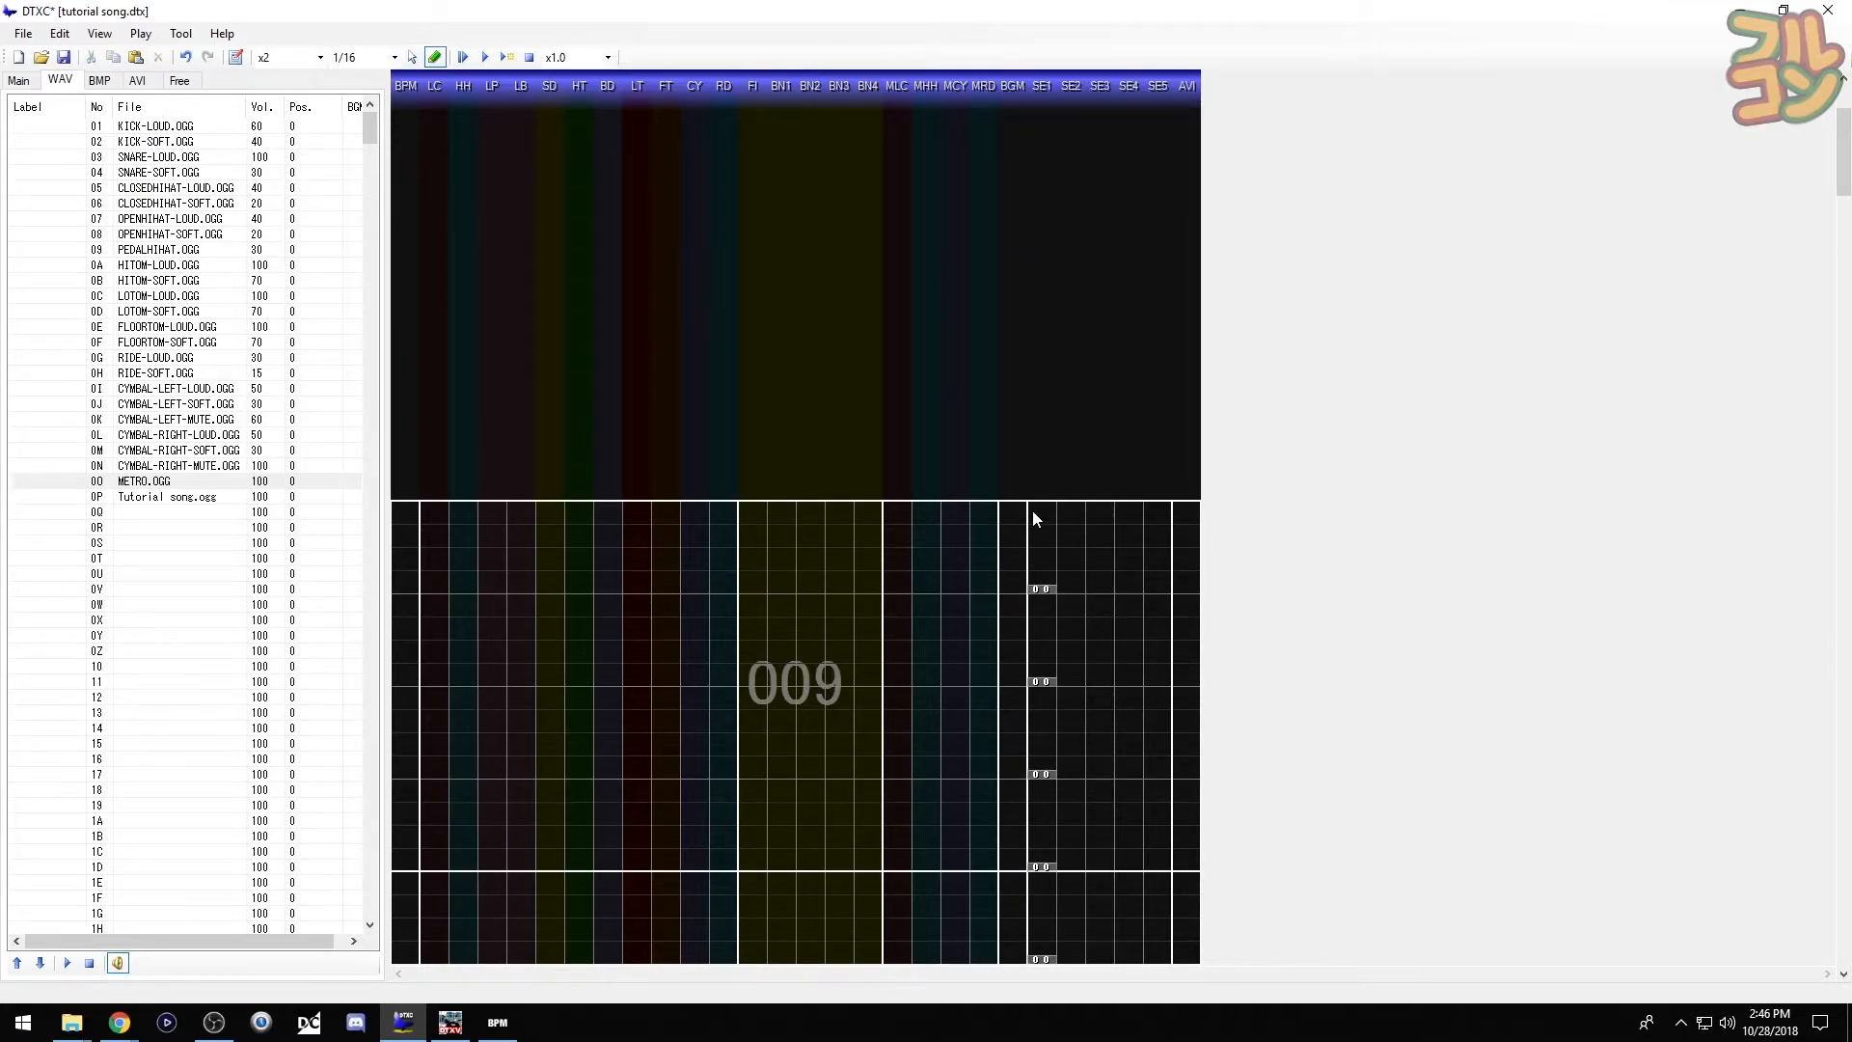
{"action": "left_click", "coordinate": [1036, 513]}
{"action": "key", "text": "s"}
{"action": "left_click", "coordinate": [1048, 522]}
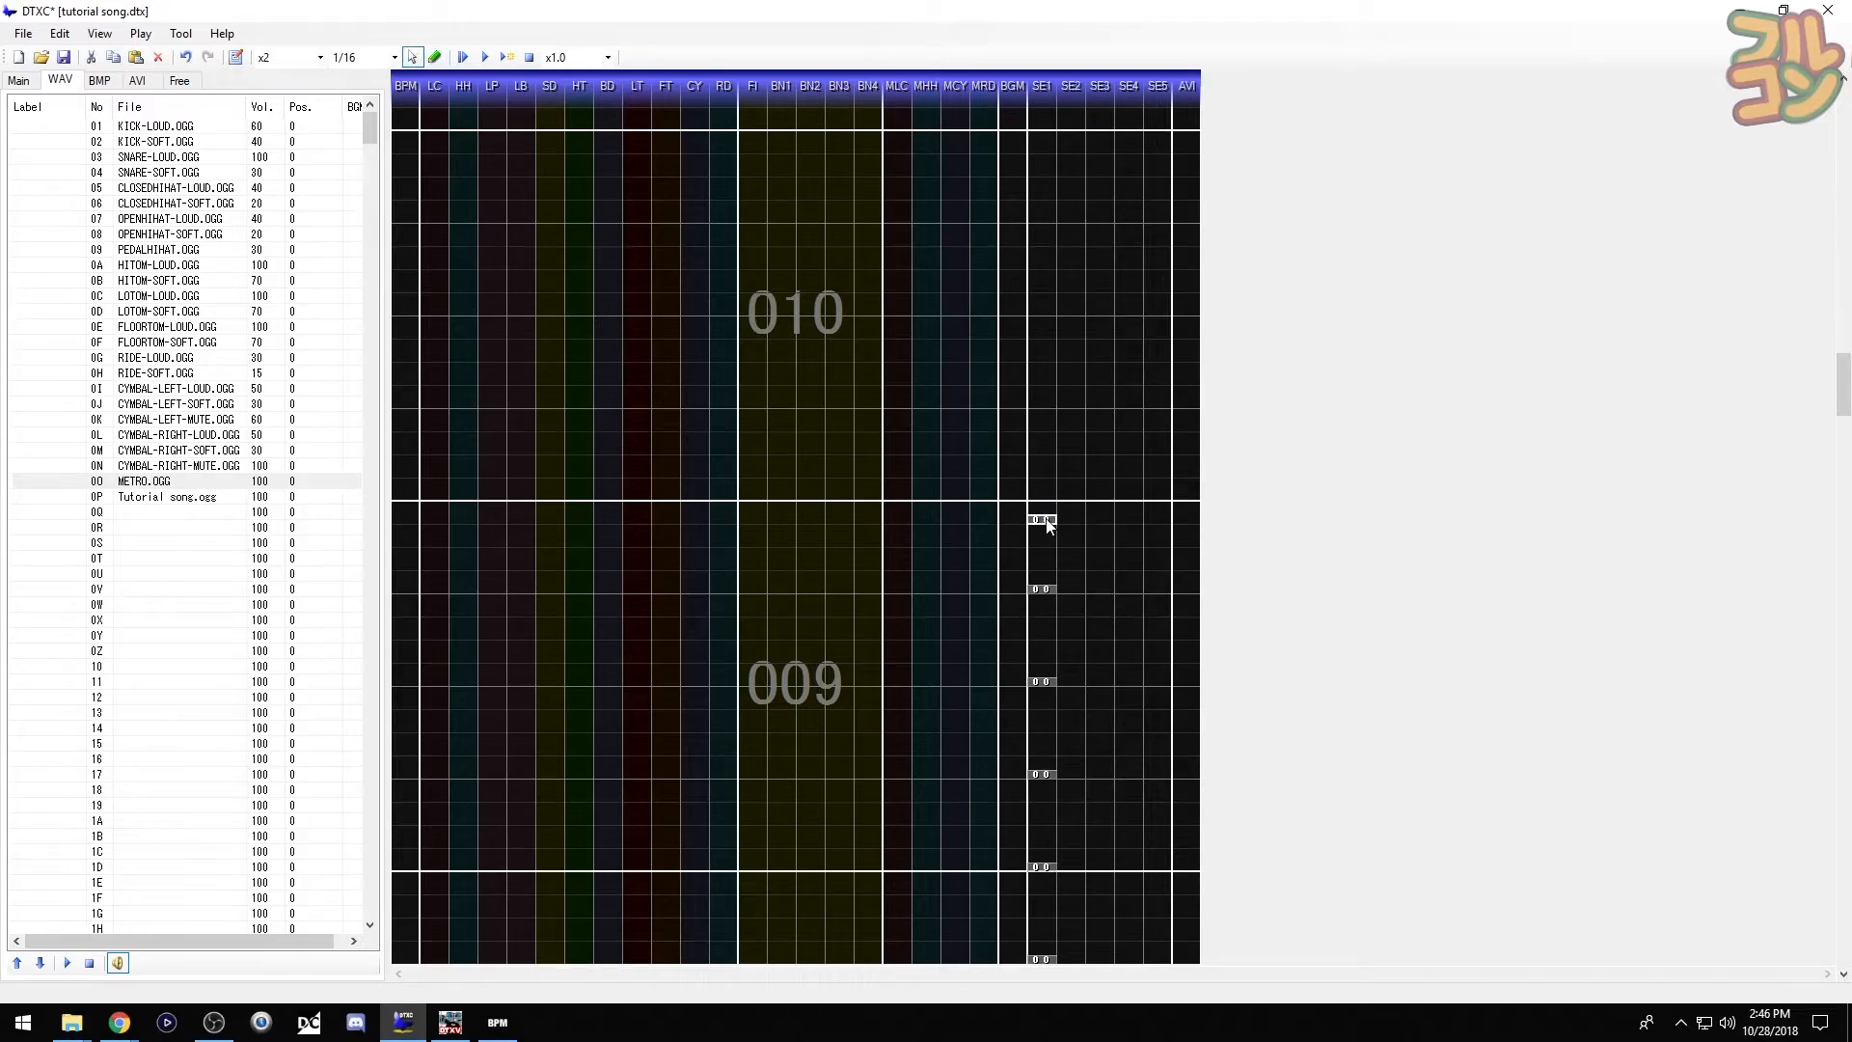
{"action": "key", "text": "ctrl+v"}
{"action": "left_click", "coordinate": [827, 576]}
{"action": "key", "text": "F5"}
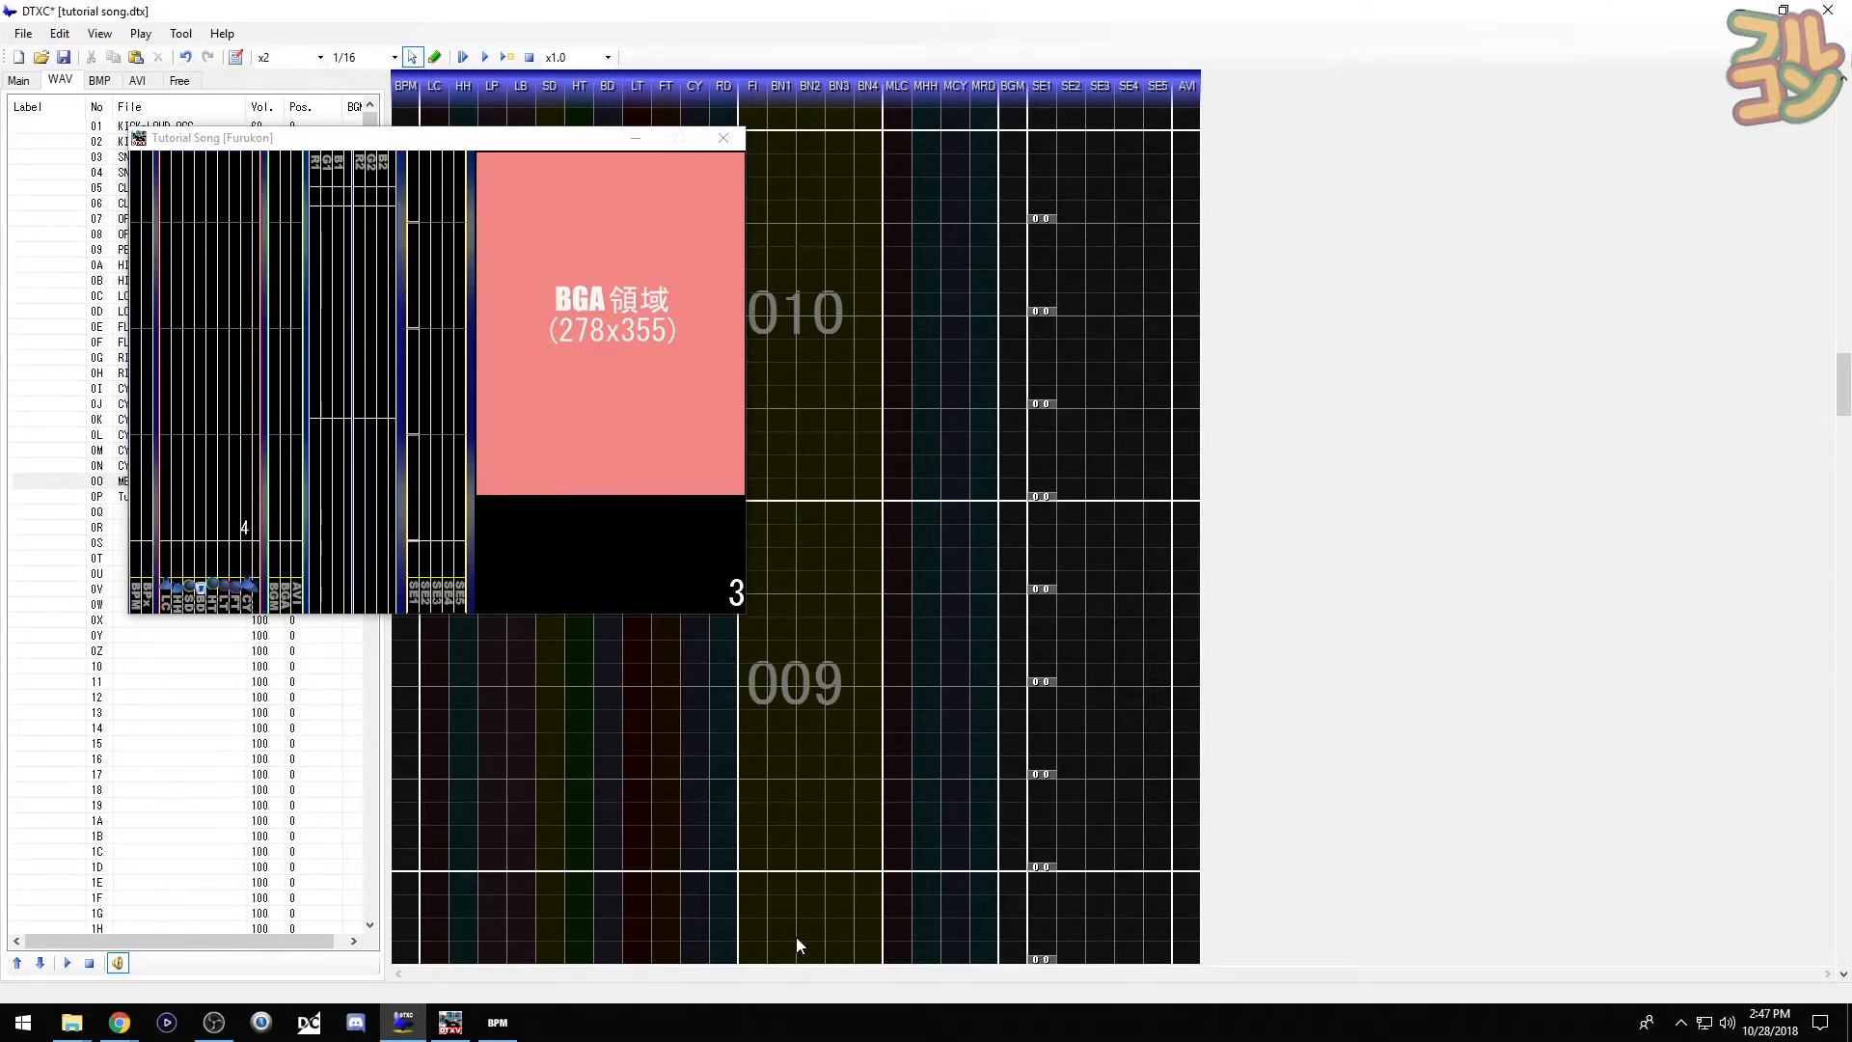
{"action": "left_click", "coordinate": [737, 135]}
{"action": "scroll", "coordinate": [853, 576], "scroll_direction": "down", "scroll_amount": 4}
{"action": "scroll", "coordinate": [862, 593], "scroll_direction": "down", "scroll_amount": 10}
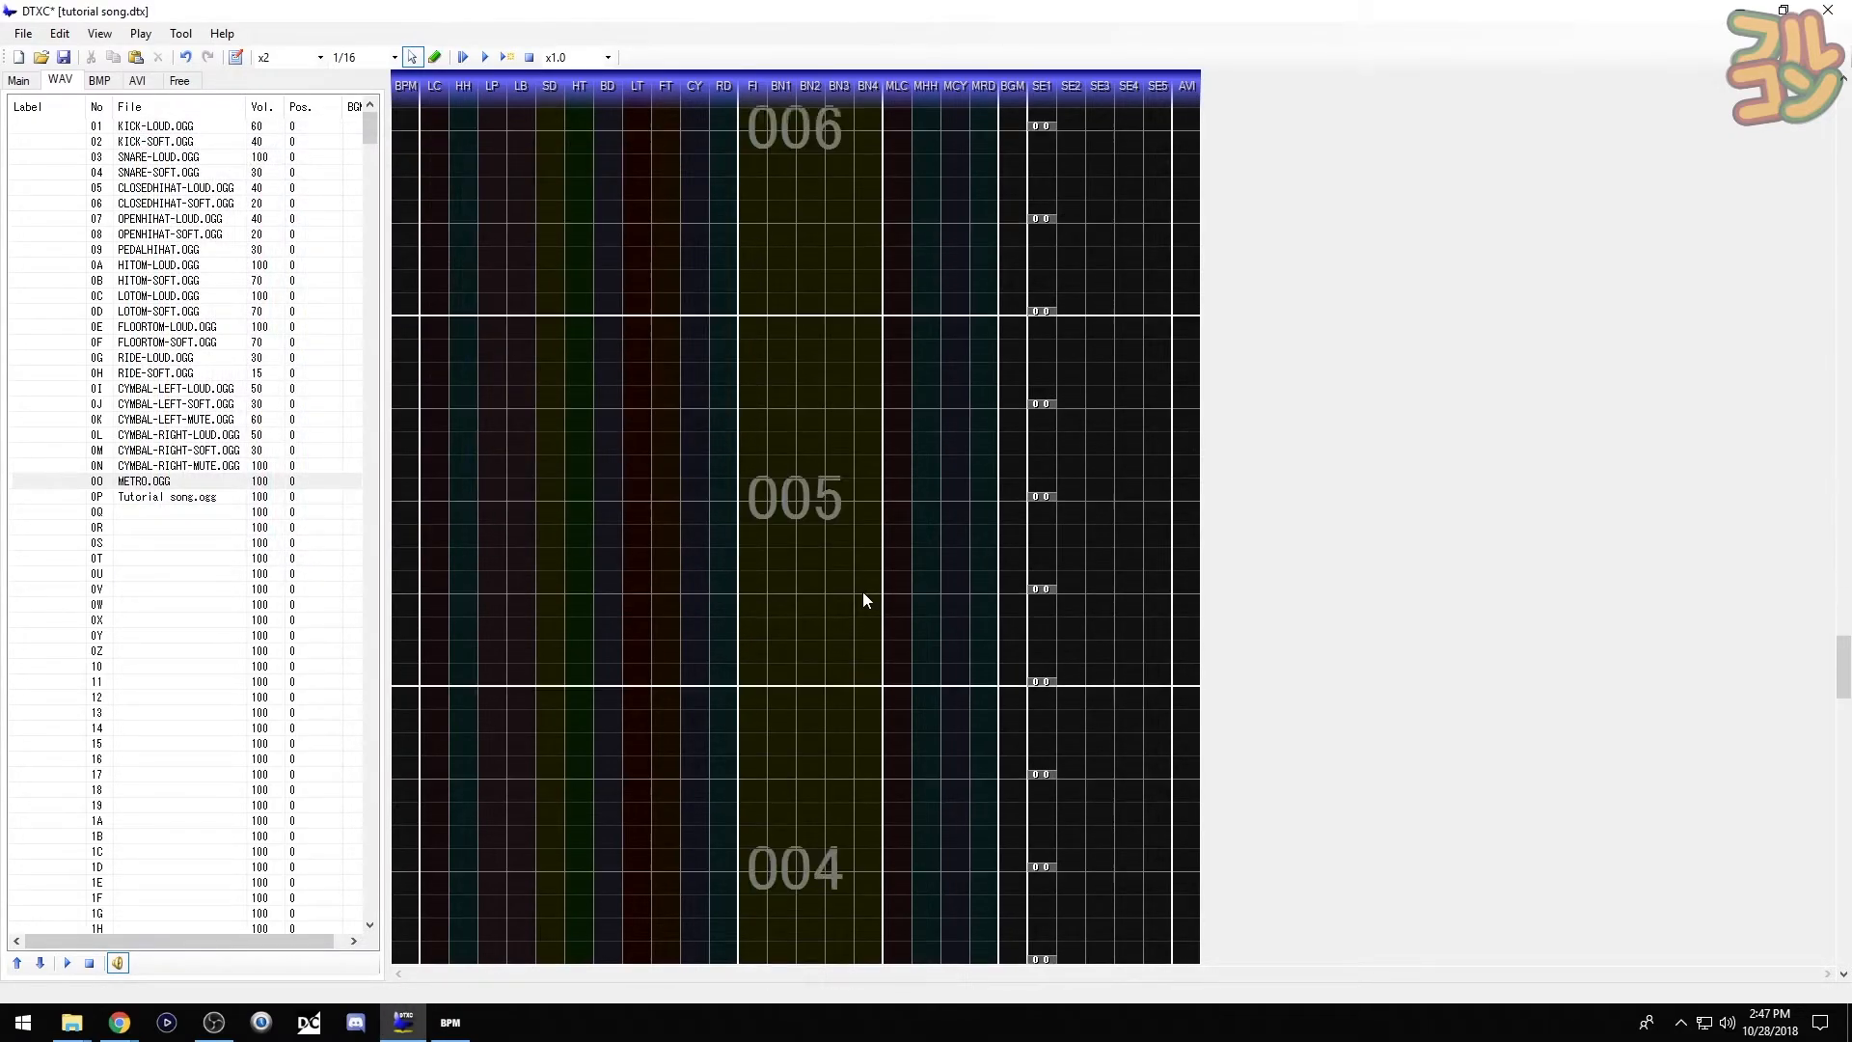
{"action": "scroll", "coordinate": [865, 598], "scroll_direction": "down", "scroll_amount": 4}
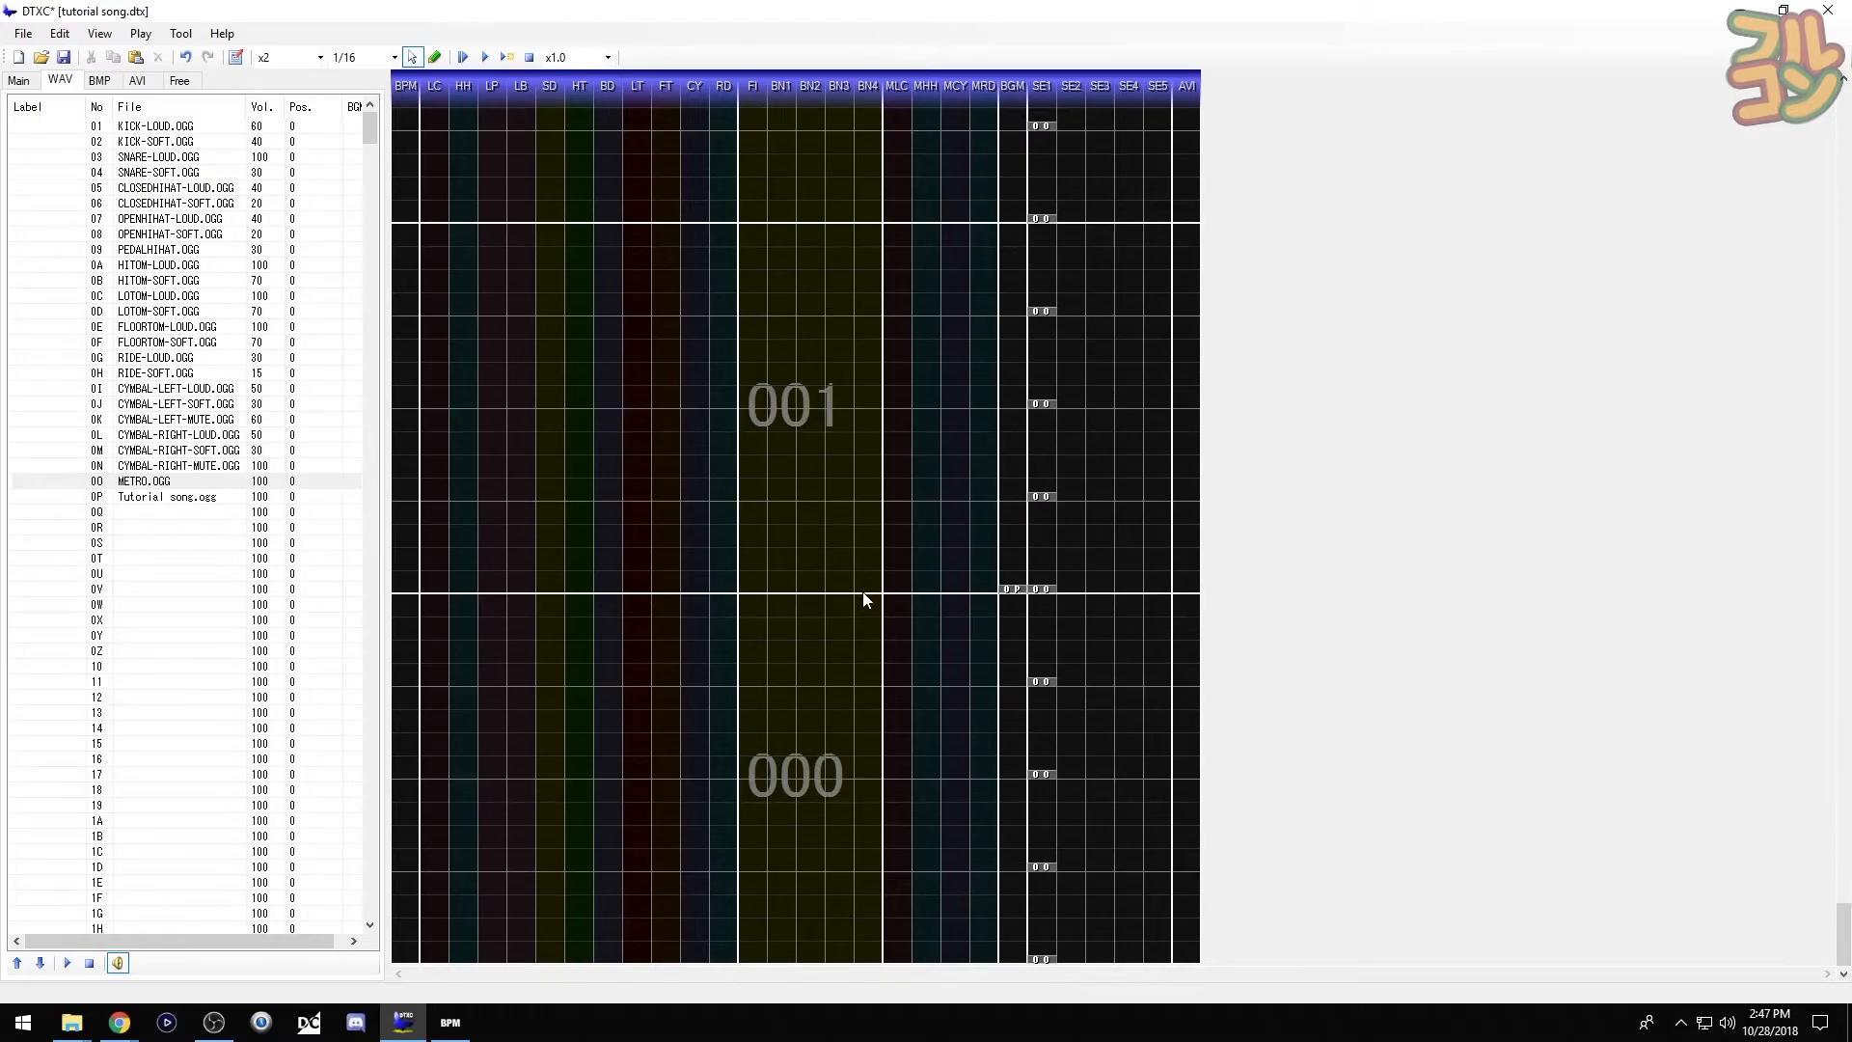
{"action": "left_click", "coordinate": [1011, 588]}
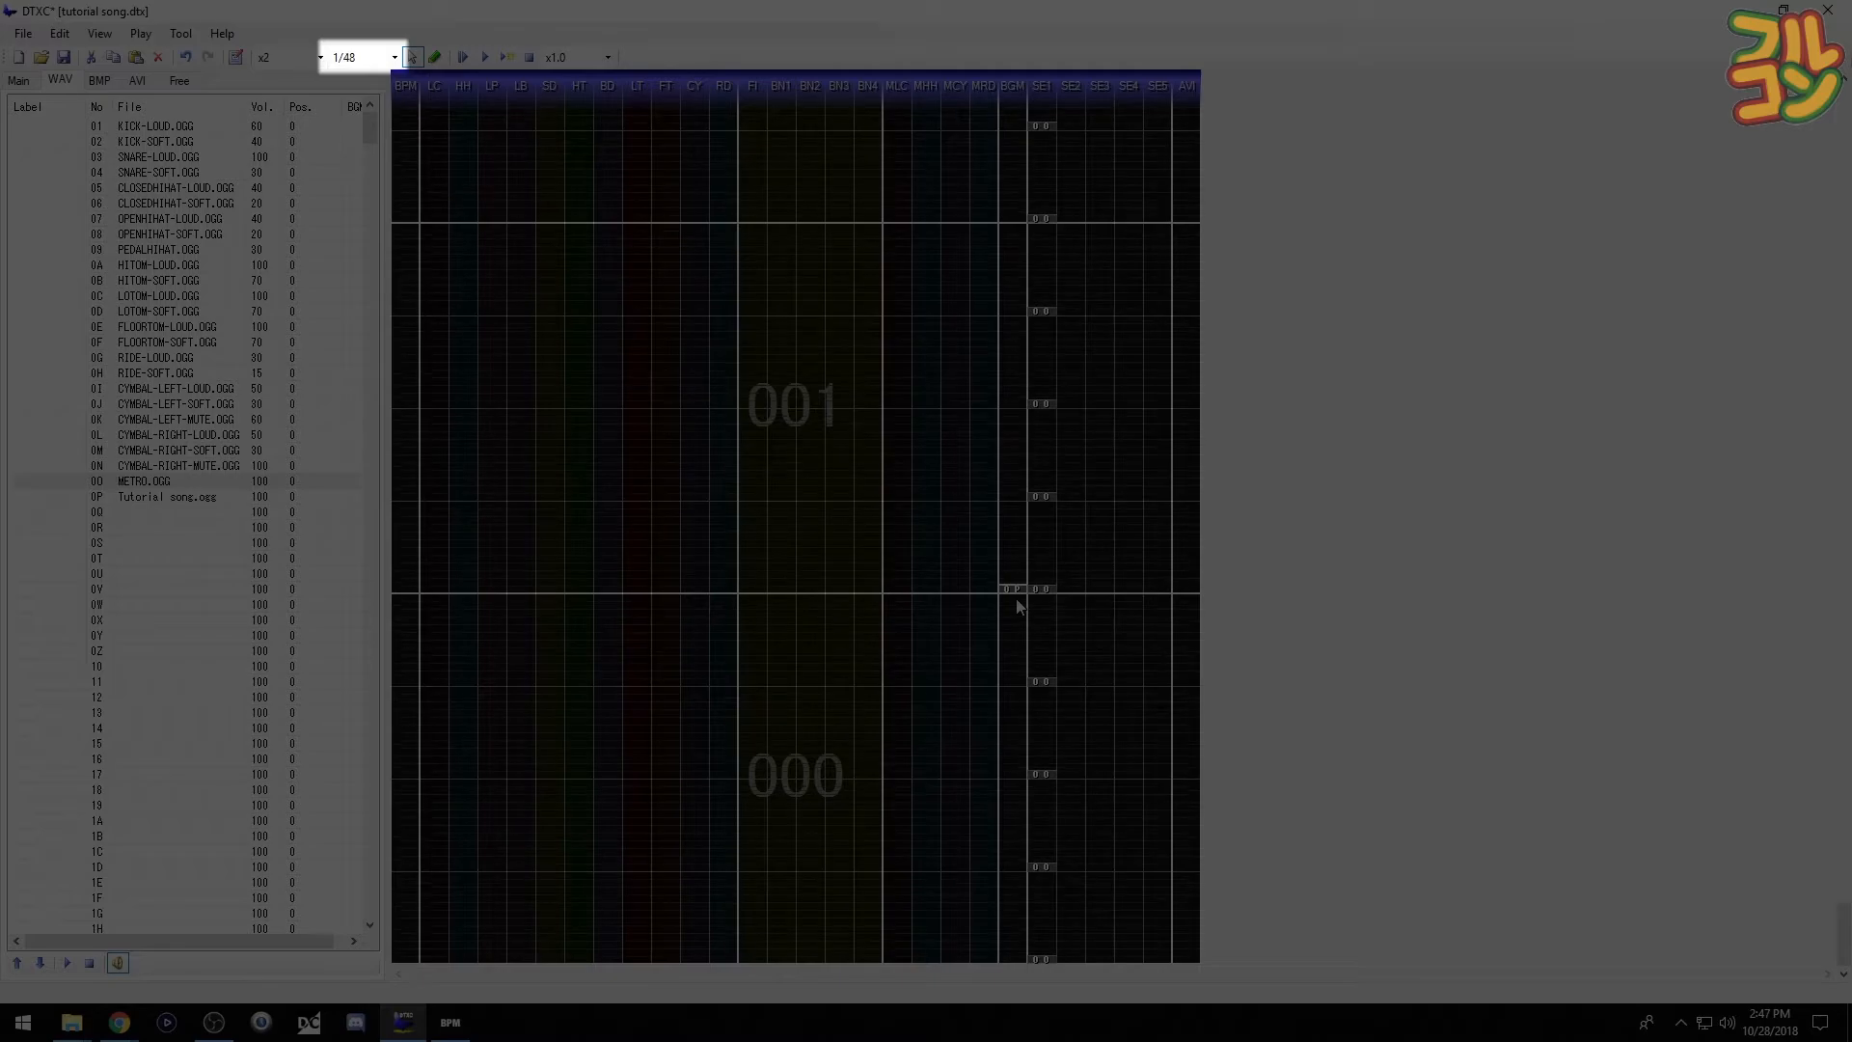
- Nudge the BGM song chip slightly upward and test-play the chart in the viewer
{"action": "scroll", "coordinate": [1019, 607], "scroll_direction": "down", "scroll_amount": 1}
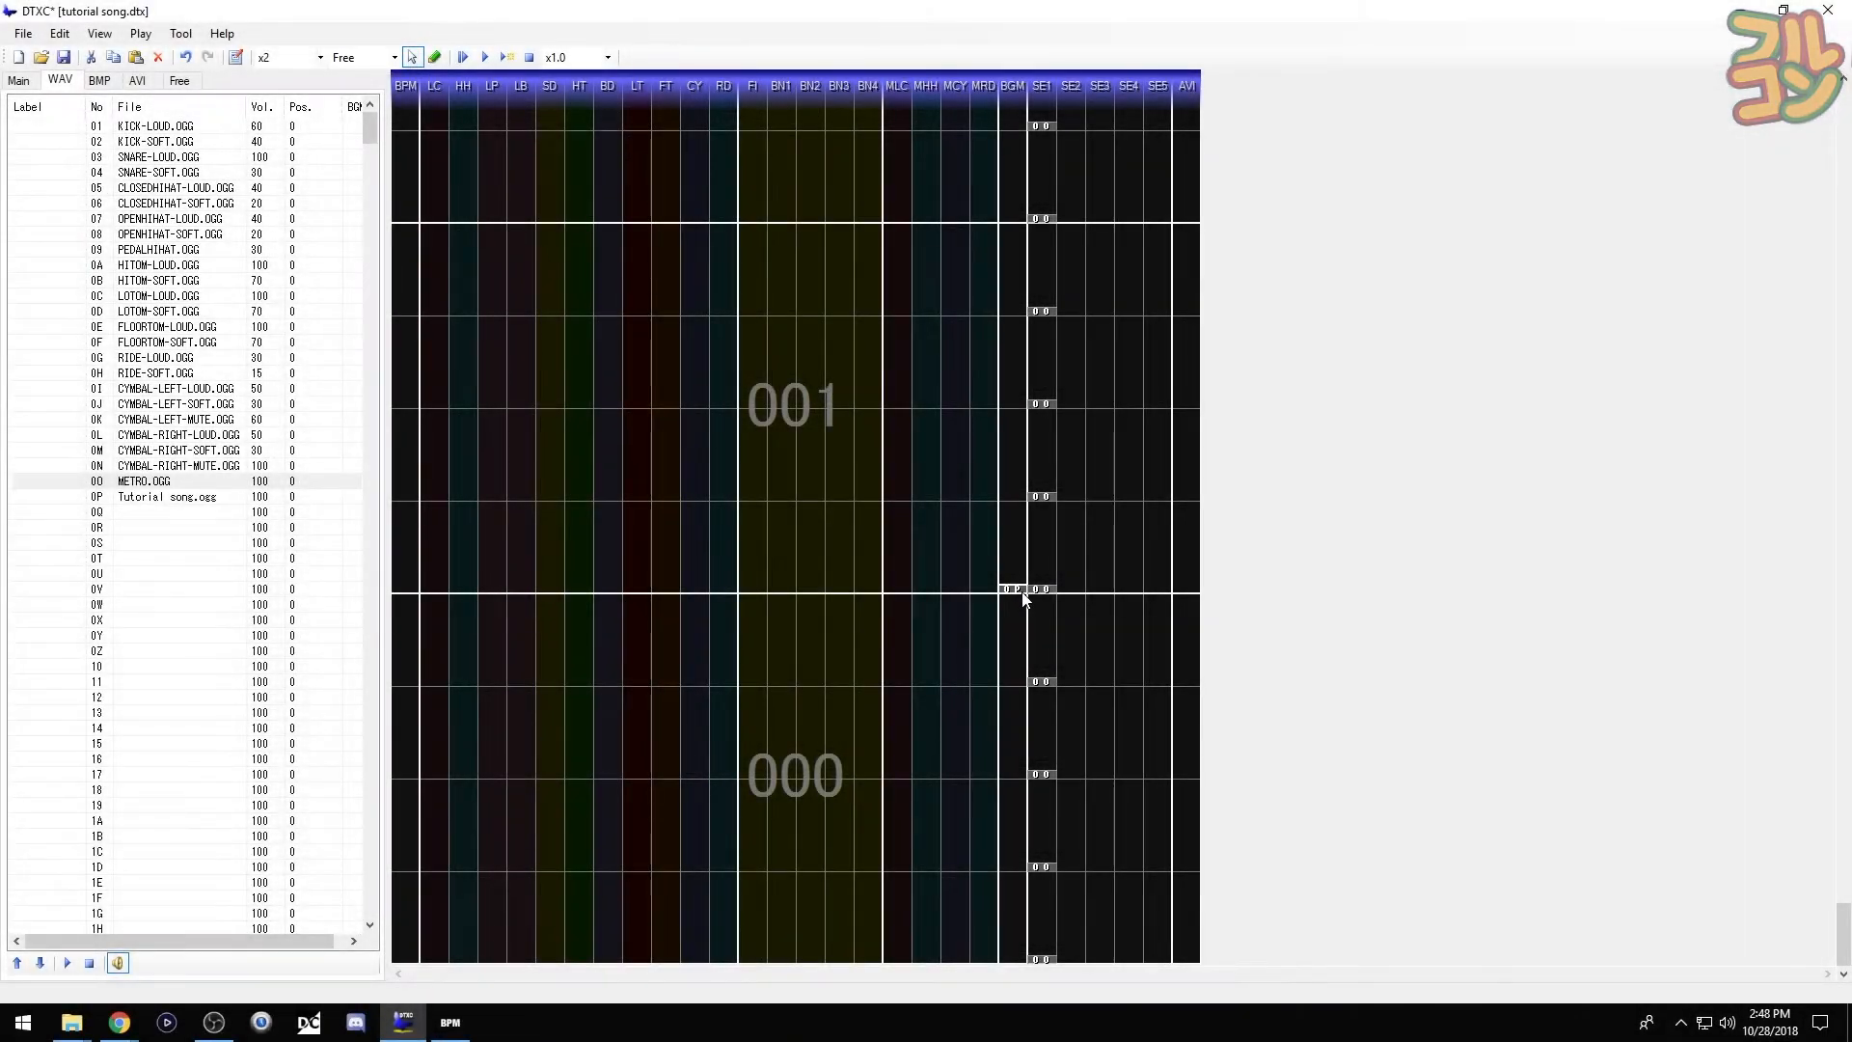
{"action": "left_click_drag", "start_coordinate": [1019, 589], "coordinate": [1019, 585]}
{"action": "key", "text": "F5"}
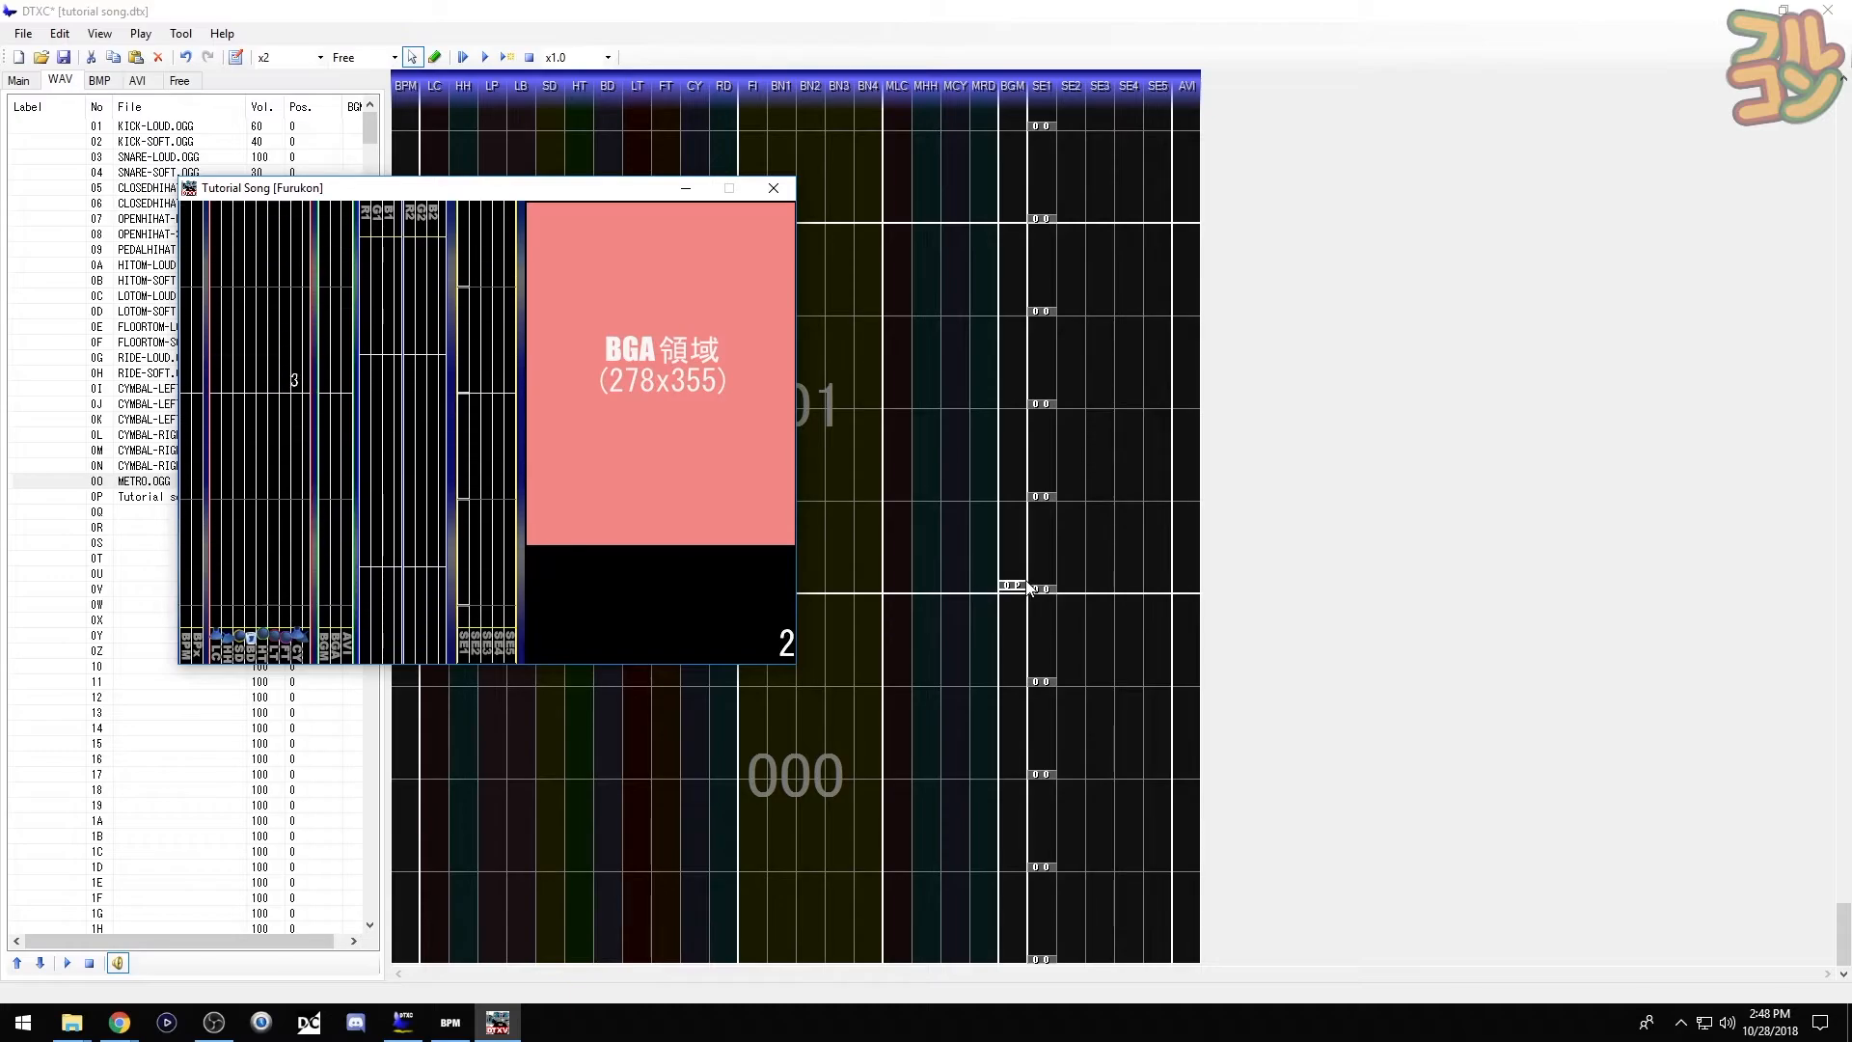
- Re-place the song chip at the BGM measure line, nudge it down, and replay the chart
{"action": "left_click", "coordinate": [772, 187]}
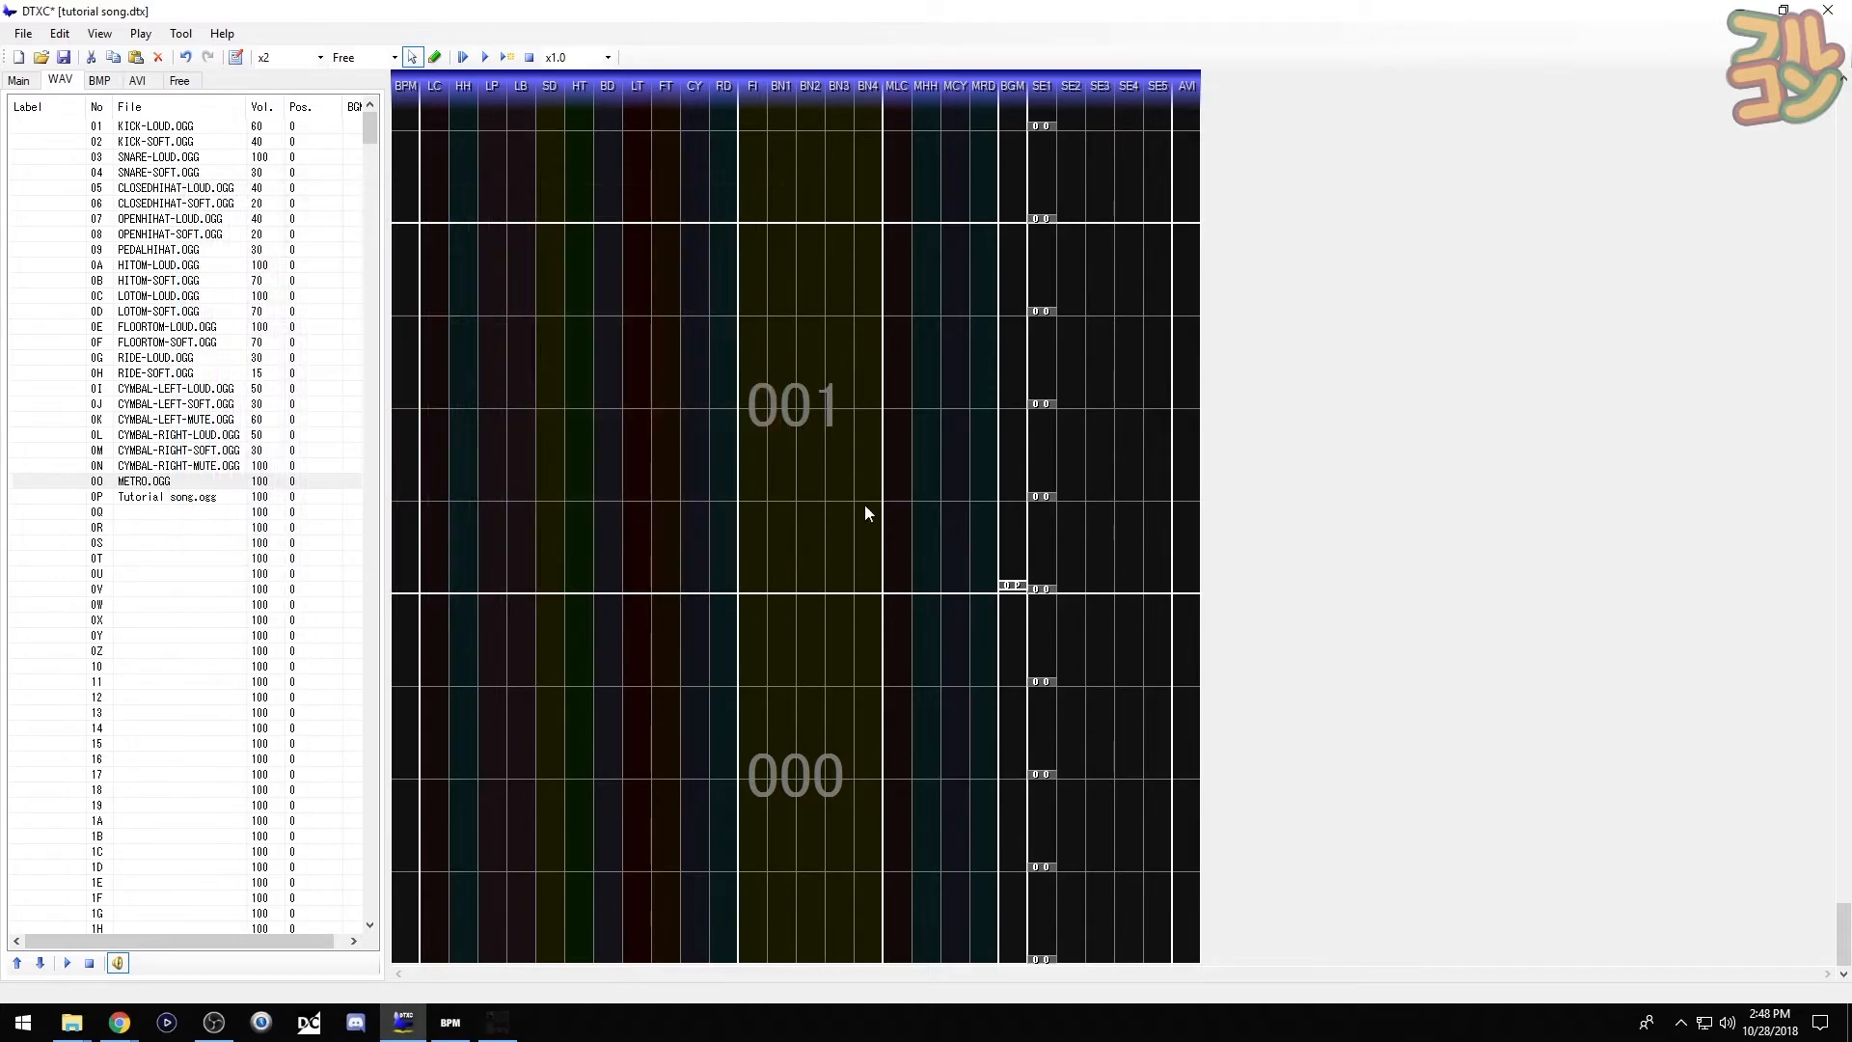
{"action": "left_click", "coordinate": [1022, 591]}
{"action": "left_click_drag", "start_coordinate": [1021, 589], "coordinate": [1015, 592]}
{"action": "left_click", "coordinate": [1021, 591]}
{"action": "left_click_drag", "start_coordinate": [1016, 590], "coordinate": [1017, 594]}
{"action": "key", "text": "F5"}
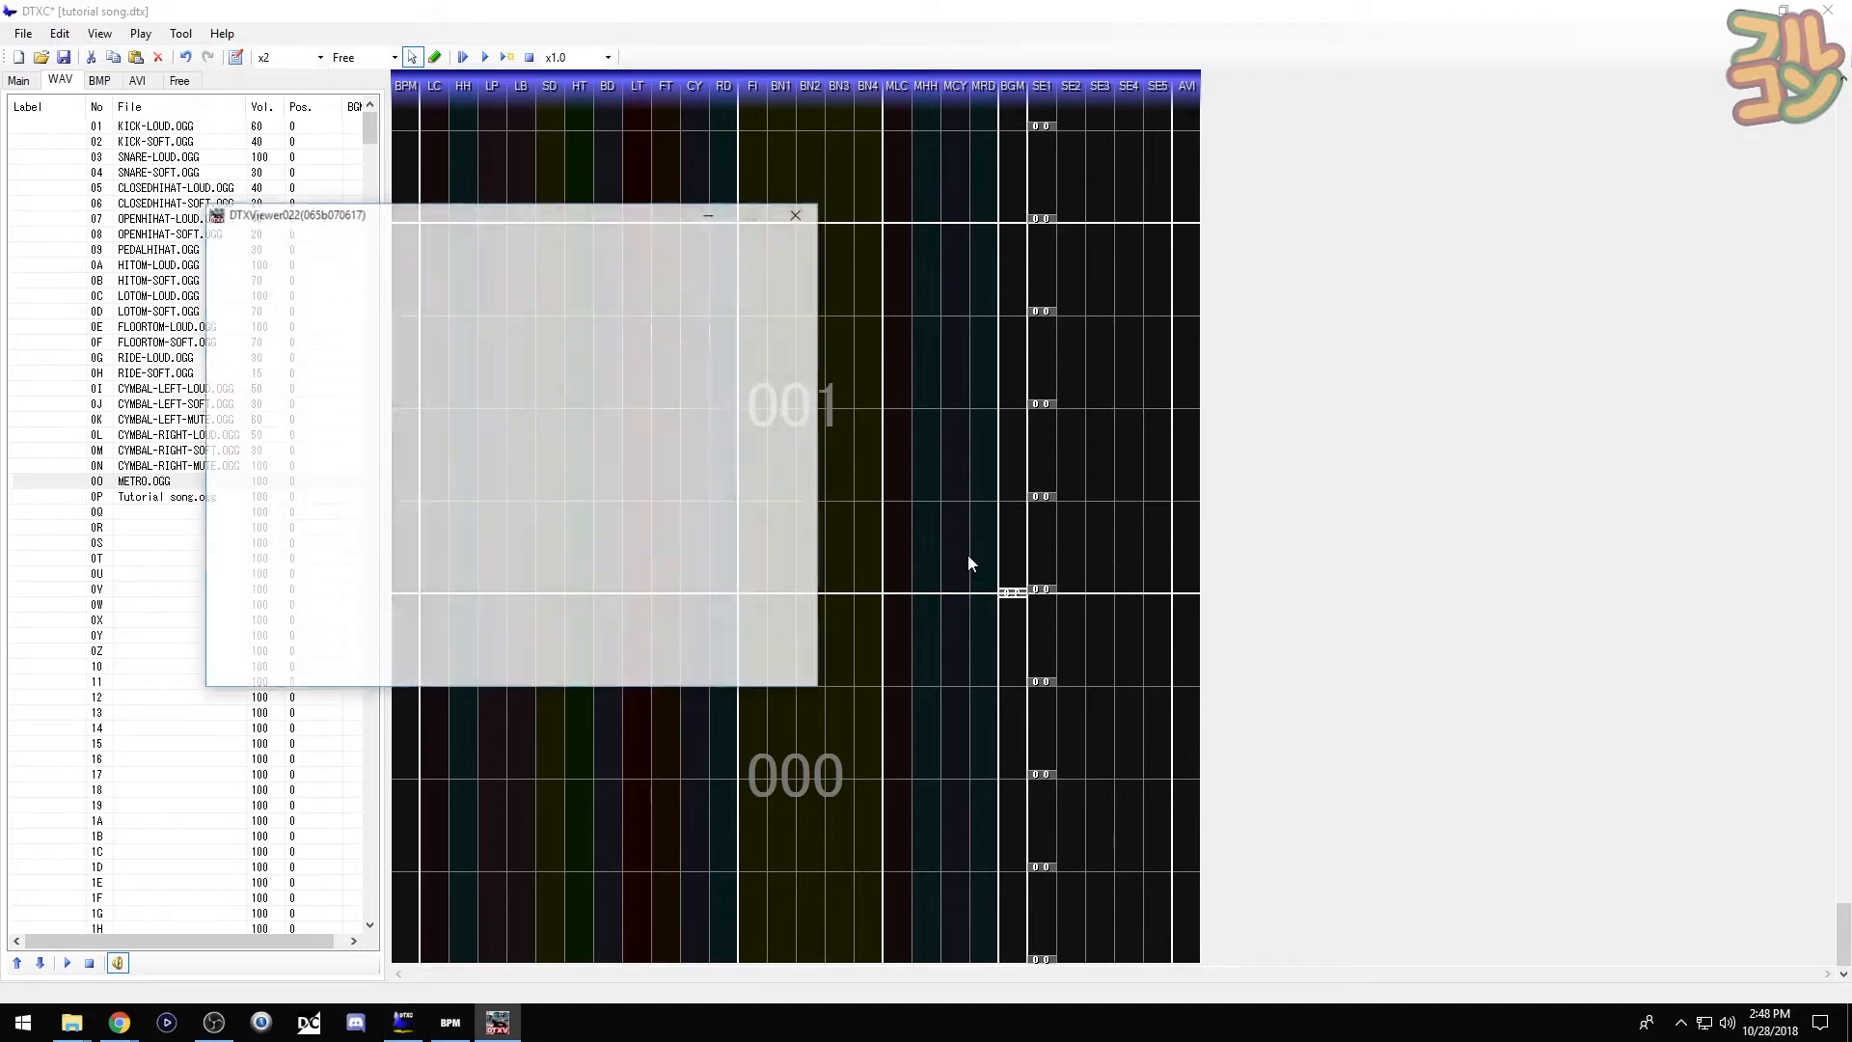
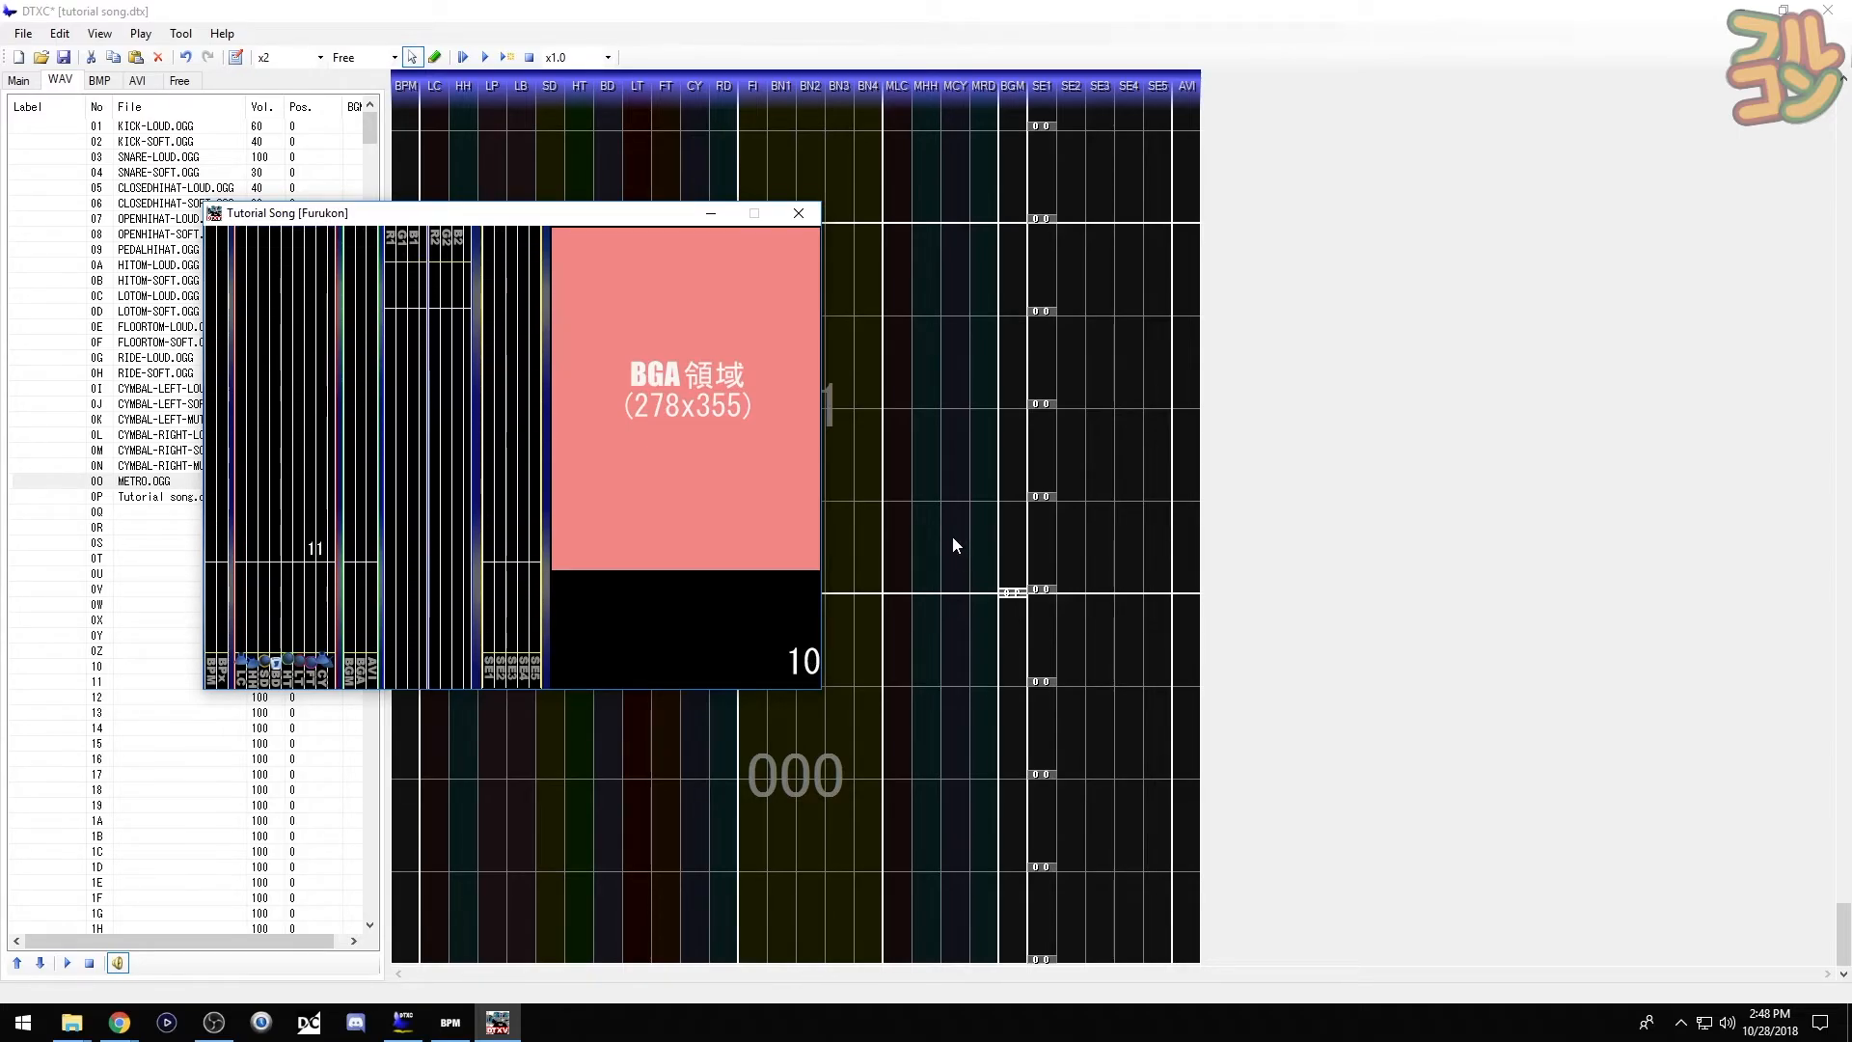
- Close the 'Tutorial Song' DTXViewer window to get back to the chart editor
{"action": "left_click", "coordinate": [814, 218]}
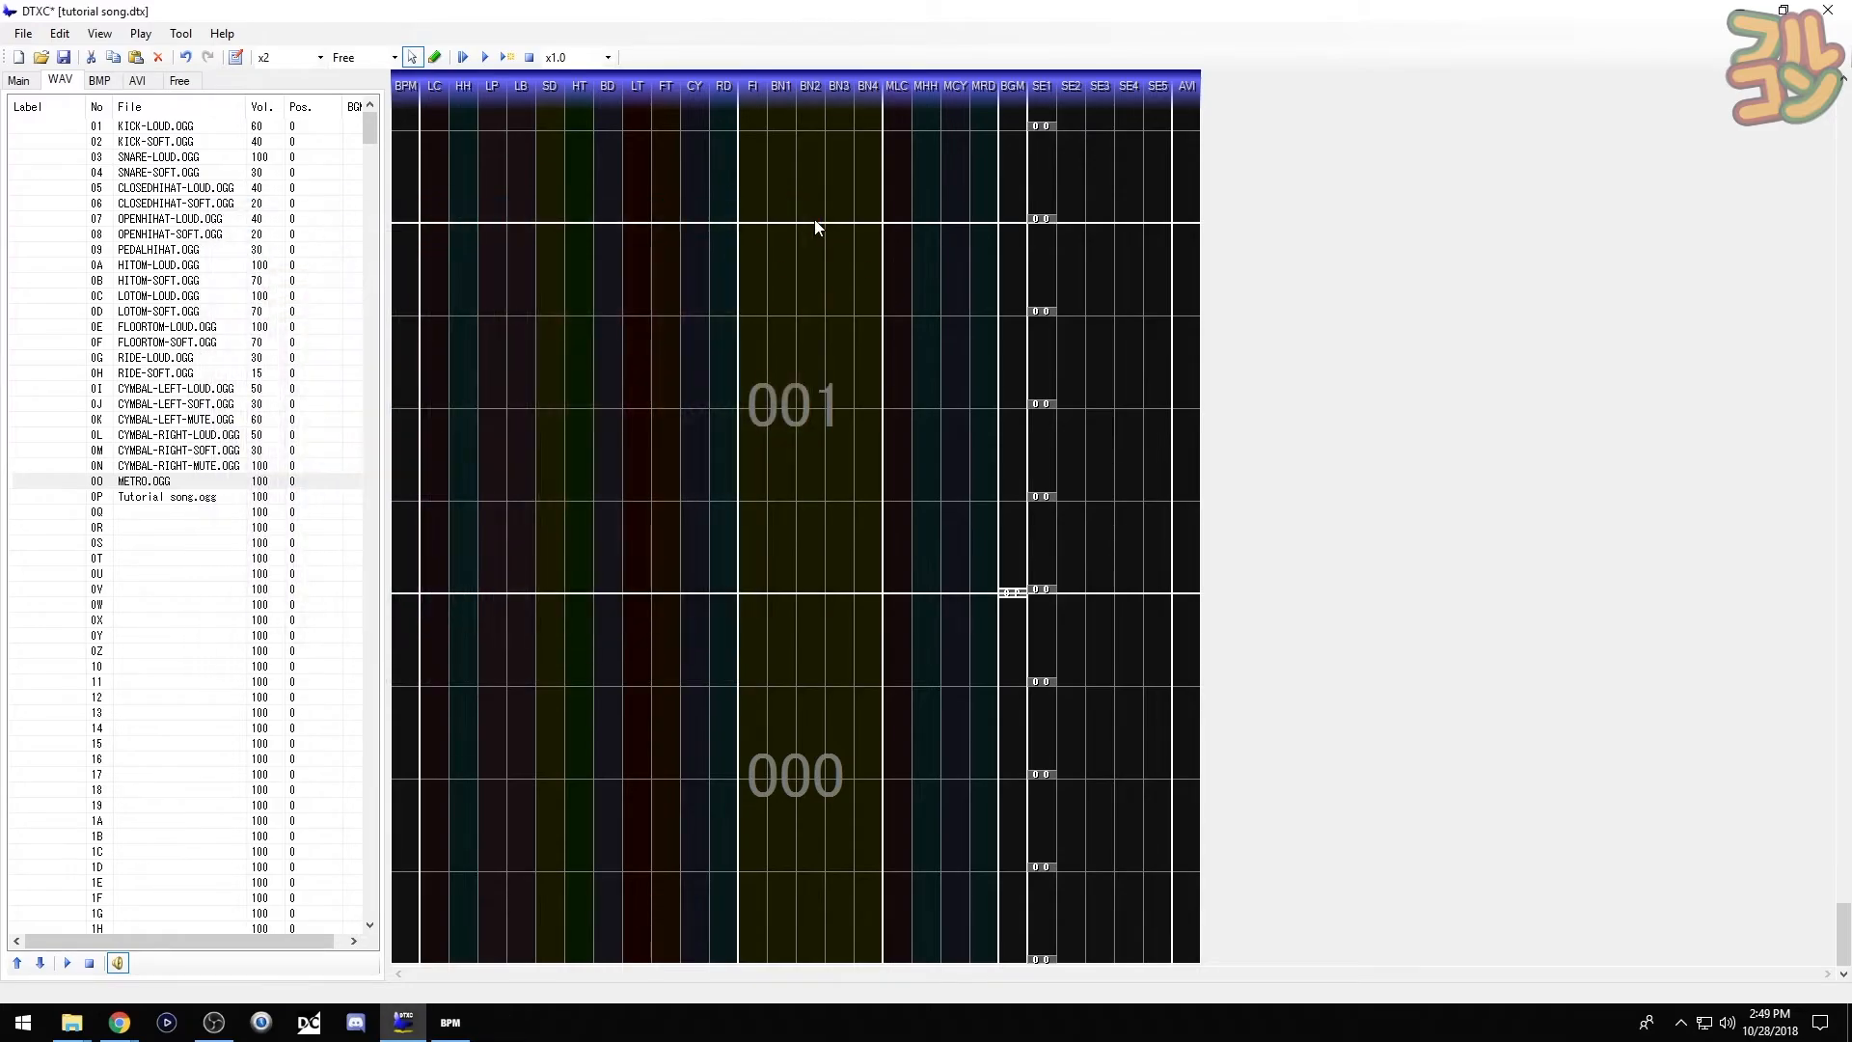
- Delete the SE1 chips above bar 000 and preview the chart
{"action": "left_click_drag", "start_coordinate": [1058, 624], "coordinate": [1045, 565]}
{"action": "key", "text": "Delete"}
{"action": "scroll", "coordinate": [1047, 574], "scroll_direction": "down", "scroll_amount": 6}
{"action": "scroll", "coordinate": [1048, 590], "scroll_direction": "down", "scroll_amount": 14}
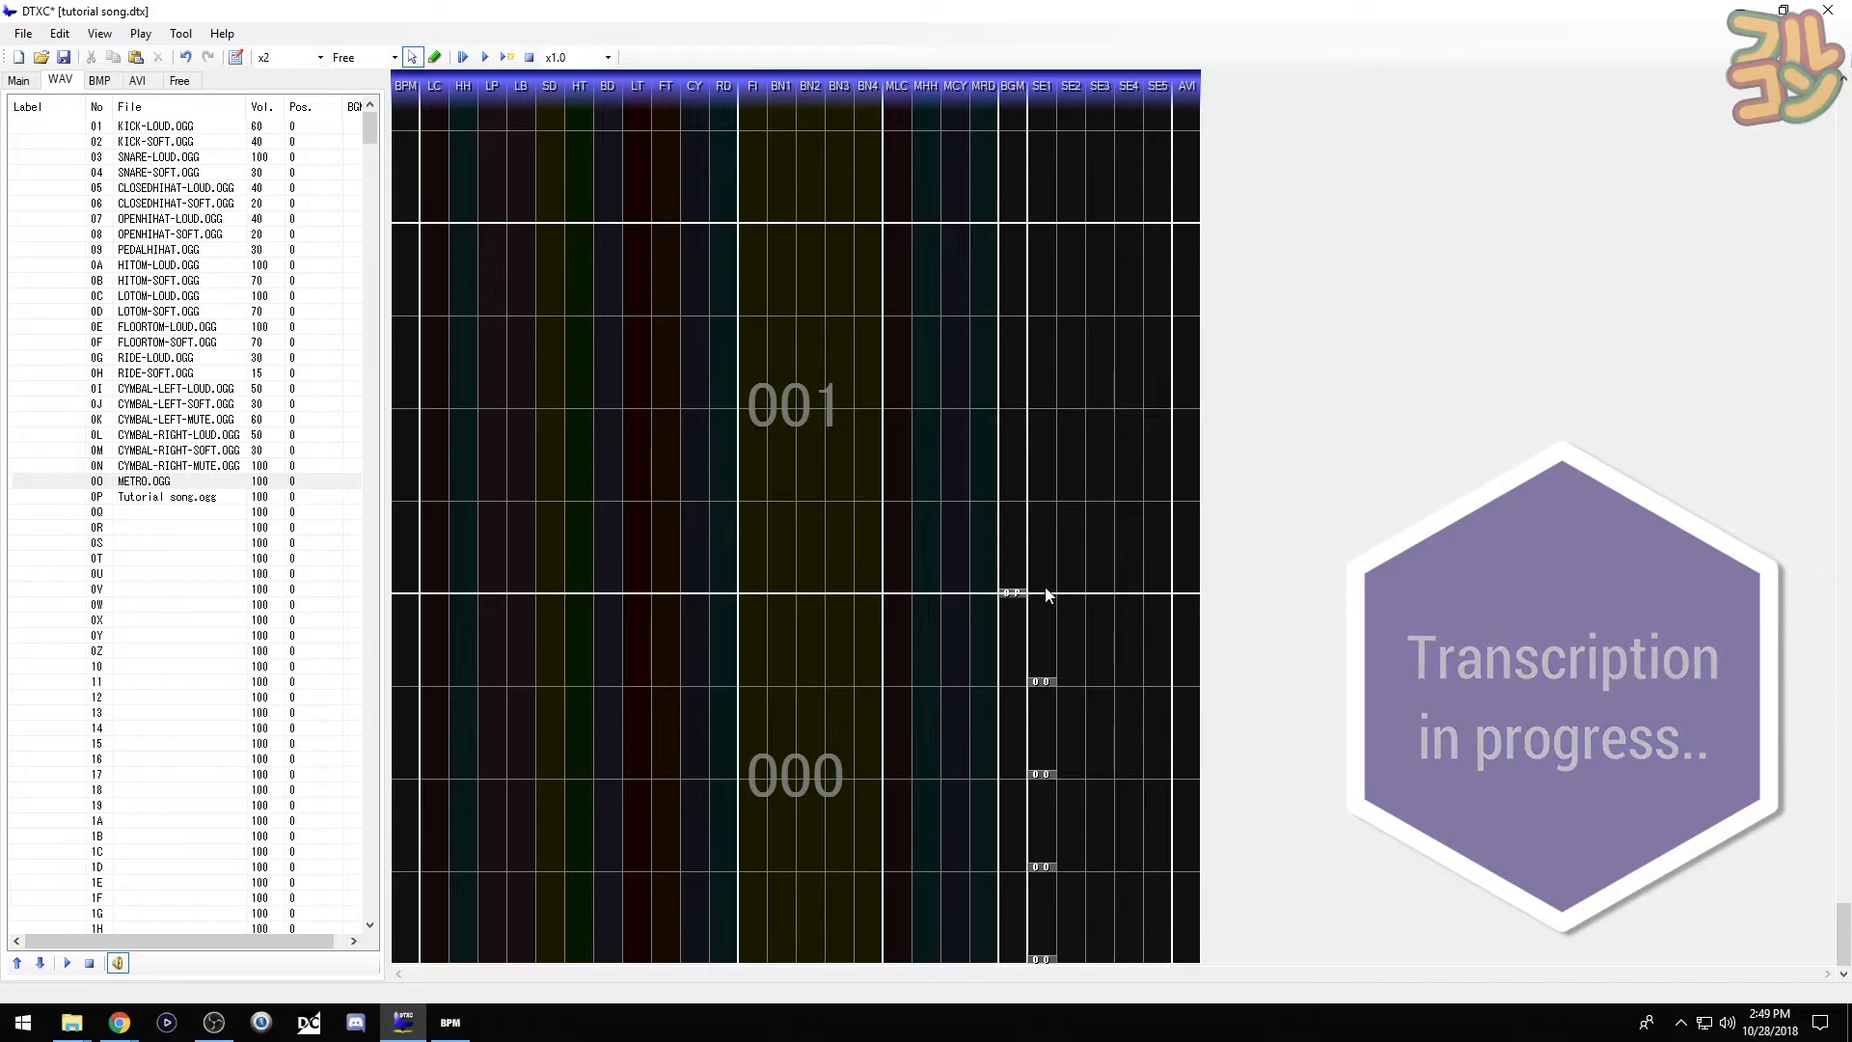
{"action": "key", "text": "F6"}
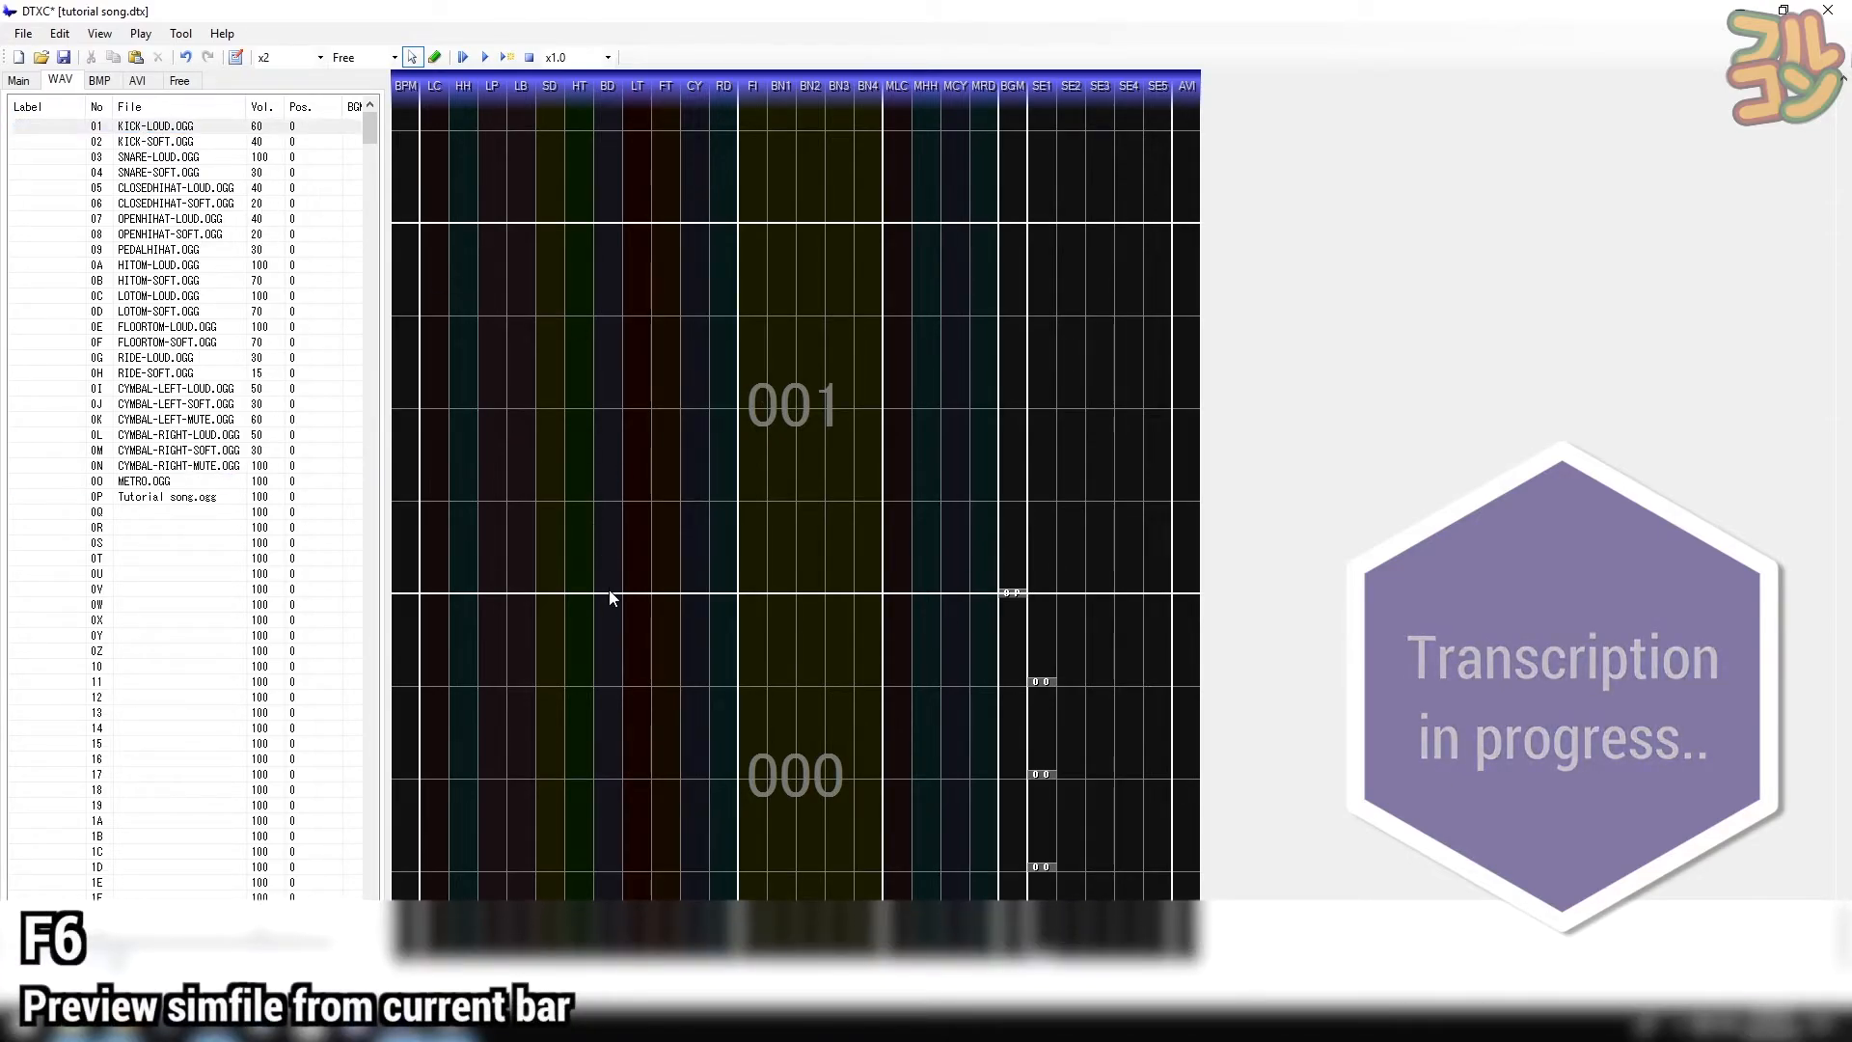
- Set the grid to 1/16, place a bass drum at measure 001's start, and preview again
{"action": "key", "text": "KP_Divide"}
{"action": "key", "text": "KP_Divide"}
{"action": "key", "text": "KP_Divide"}
{"action": "key", "text": "KP_Divide"}
{"action": "key", "text": "KP_Divide"}
{"action": "key", "text": "KP_Divide"}
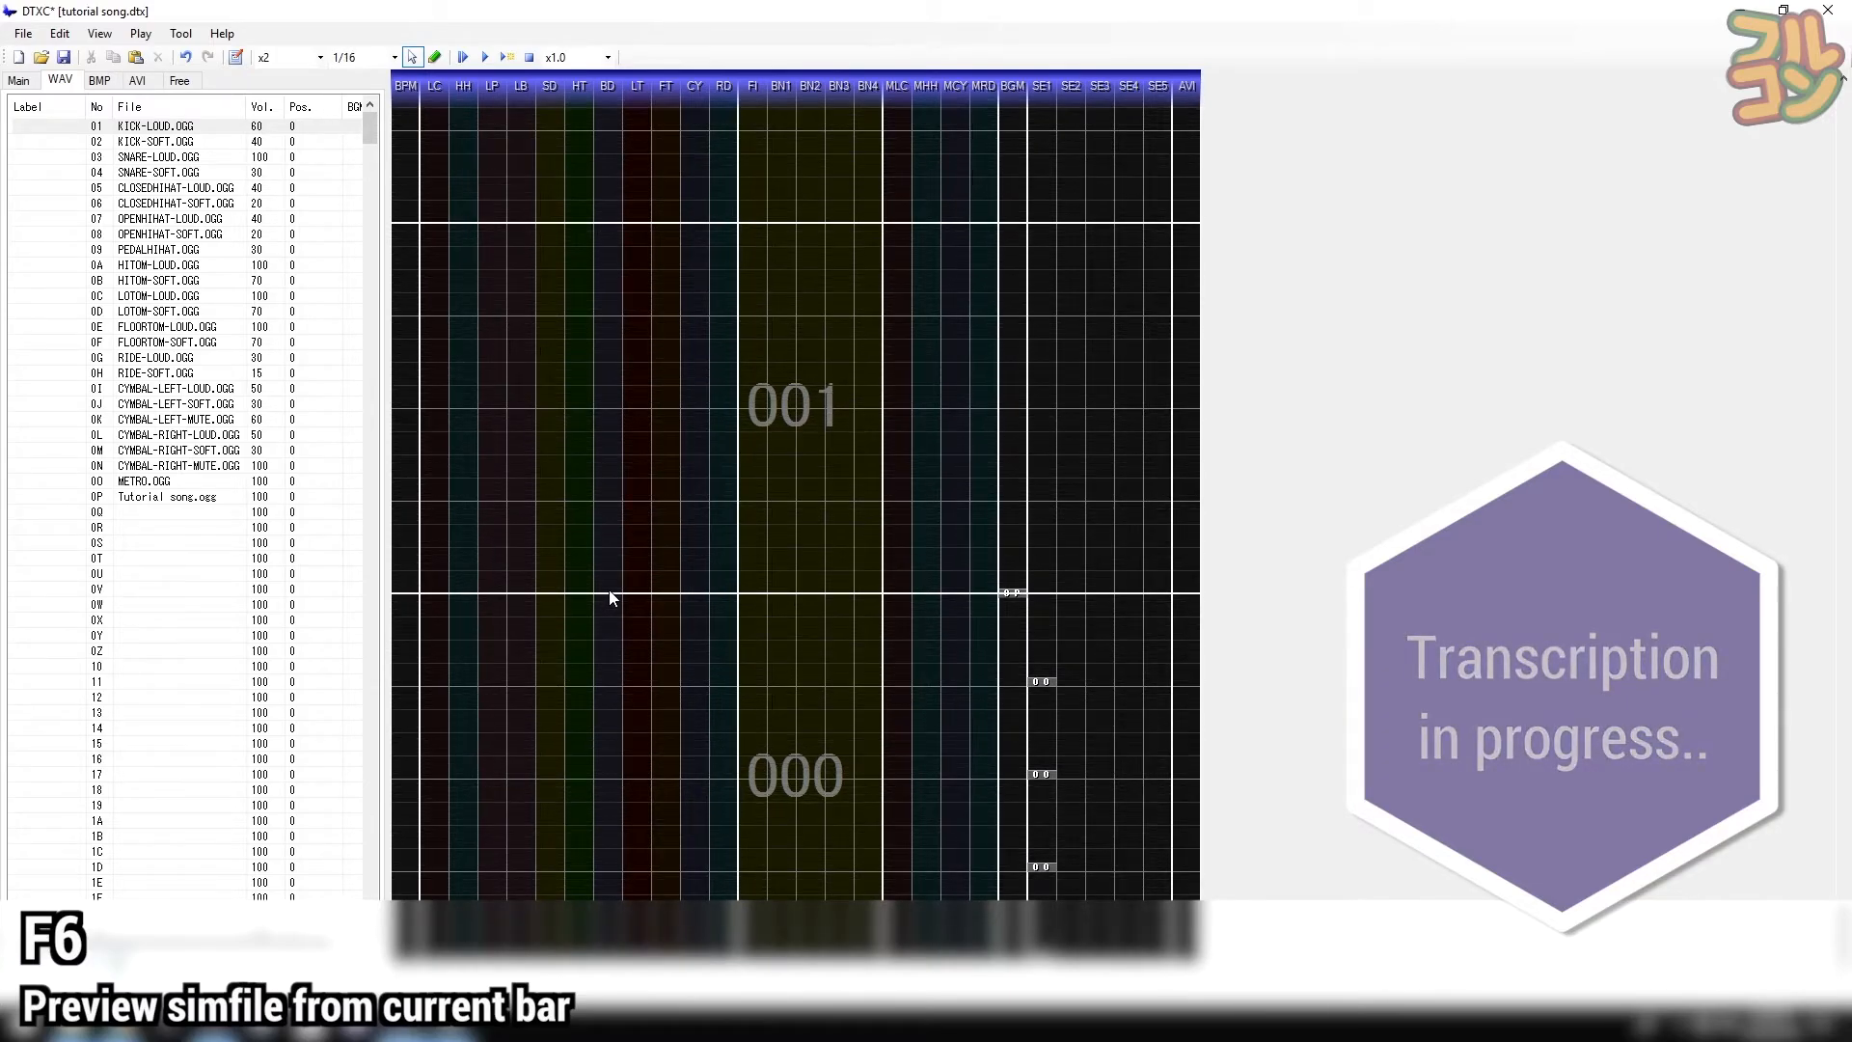
{"action": "key", "text": "F3"}
{"action": "left_click", "coordinate": [606, 589]}
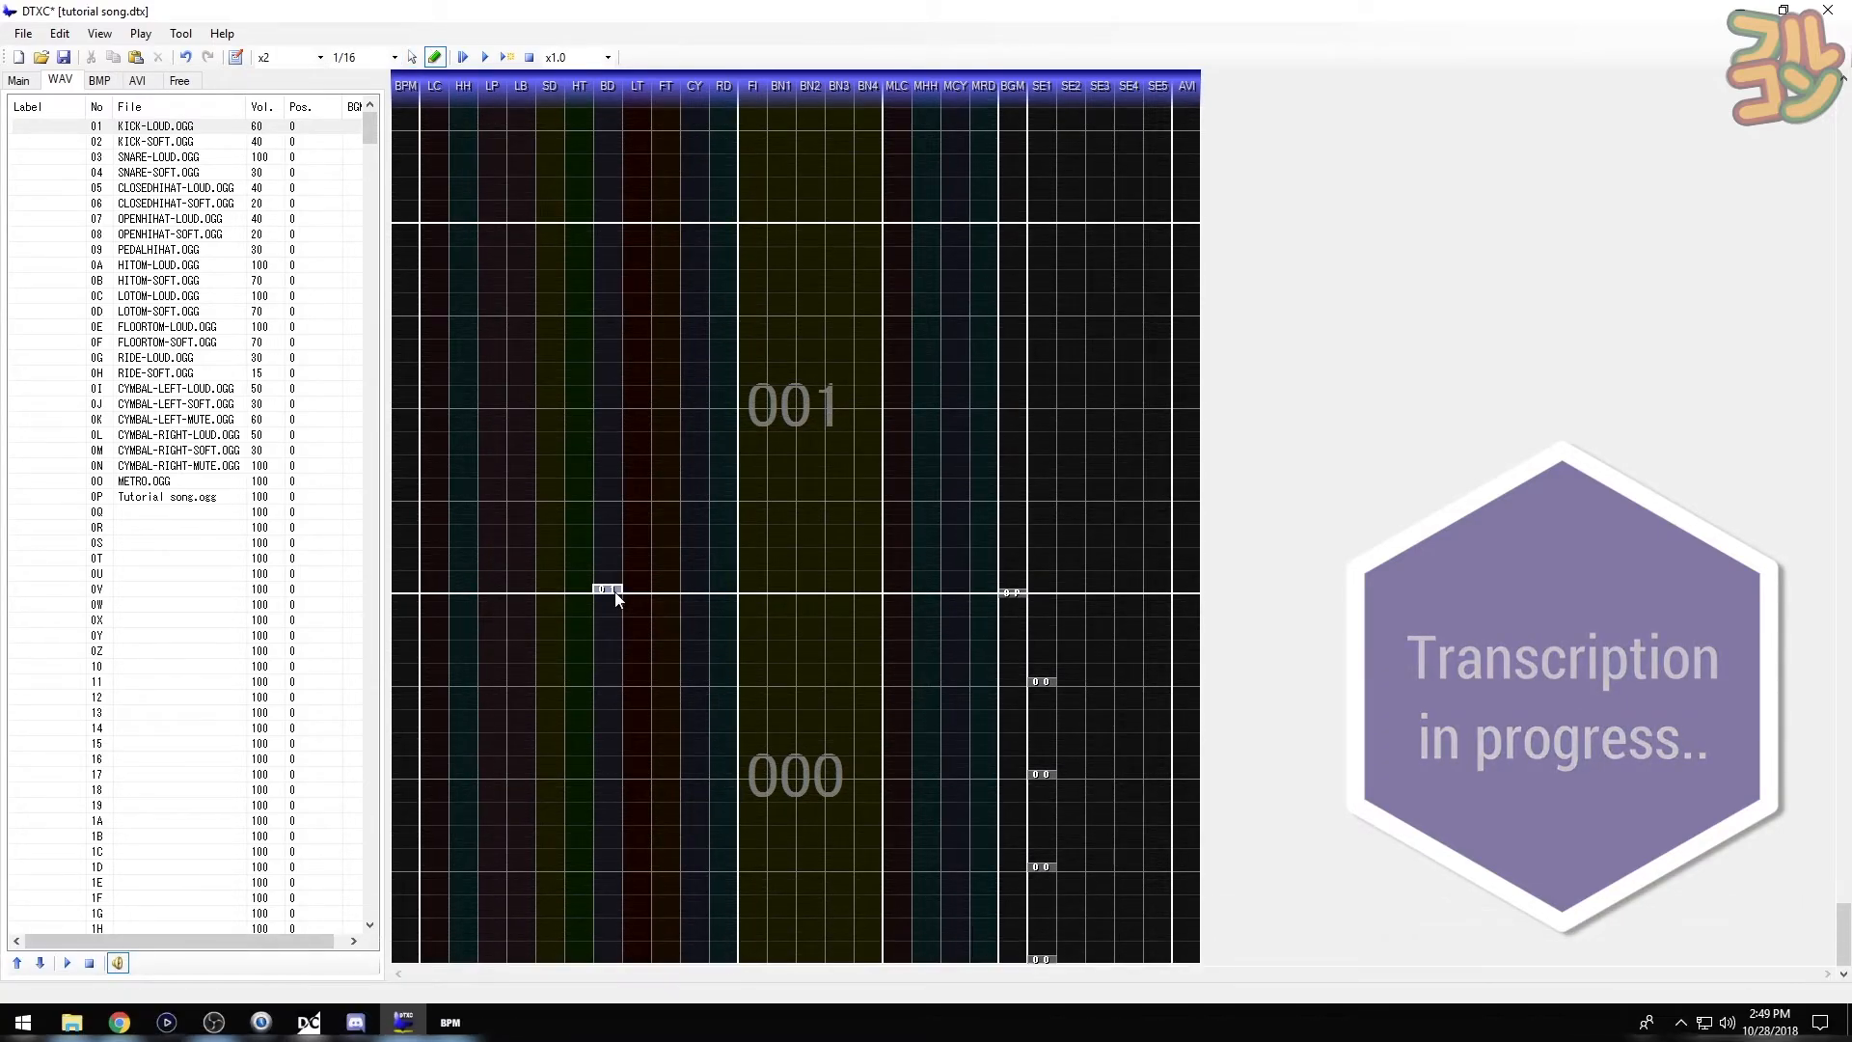
{"action": "key", "text": "ctrl+z"}
{"action": "key", "text": "space"}
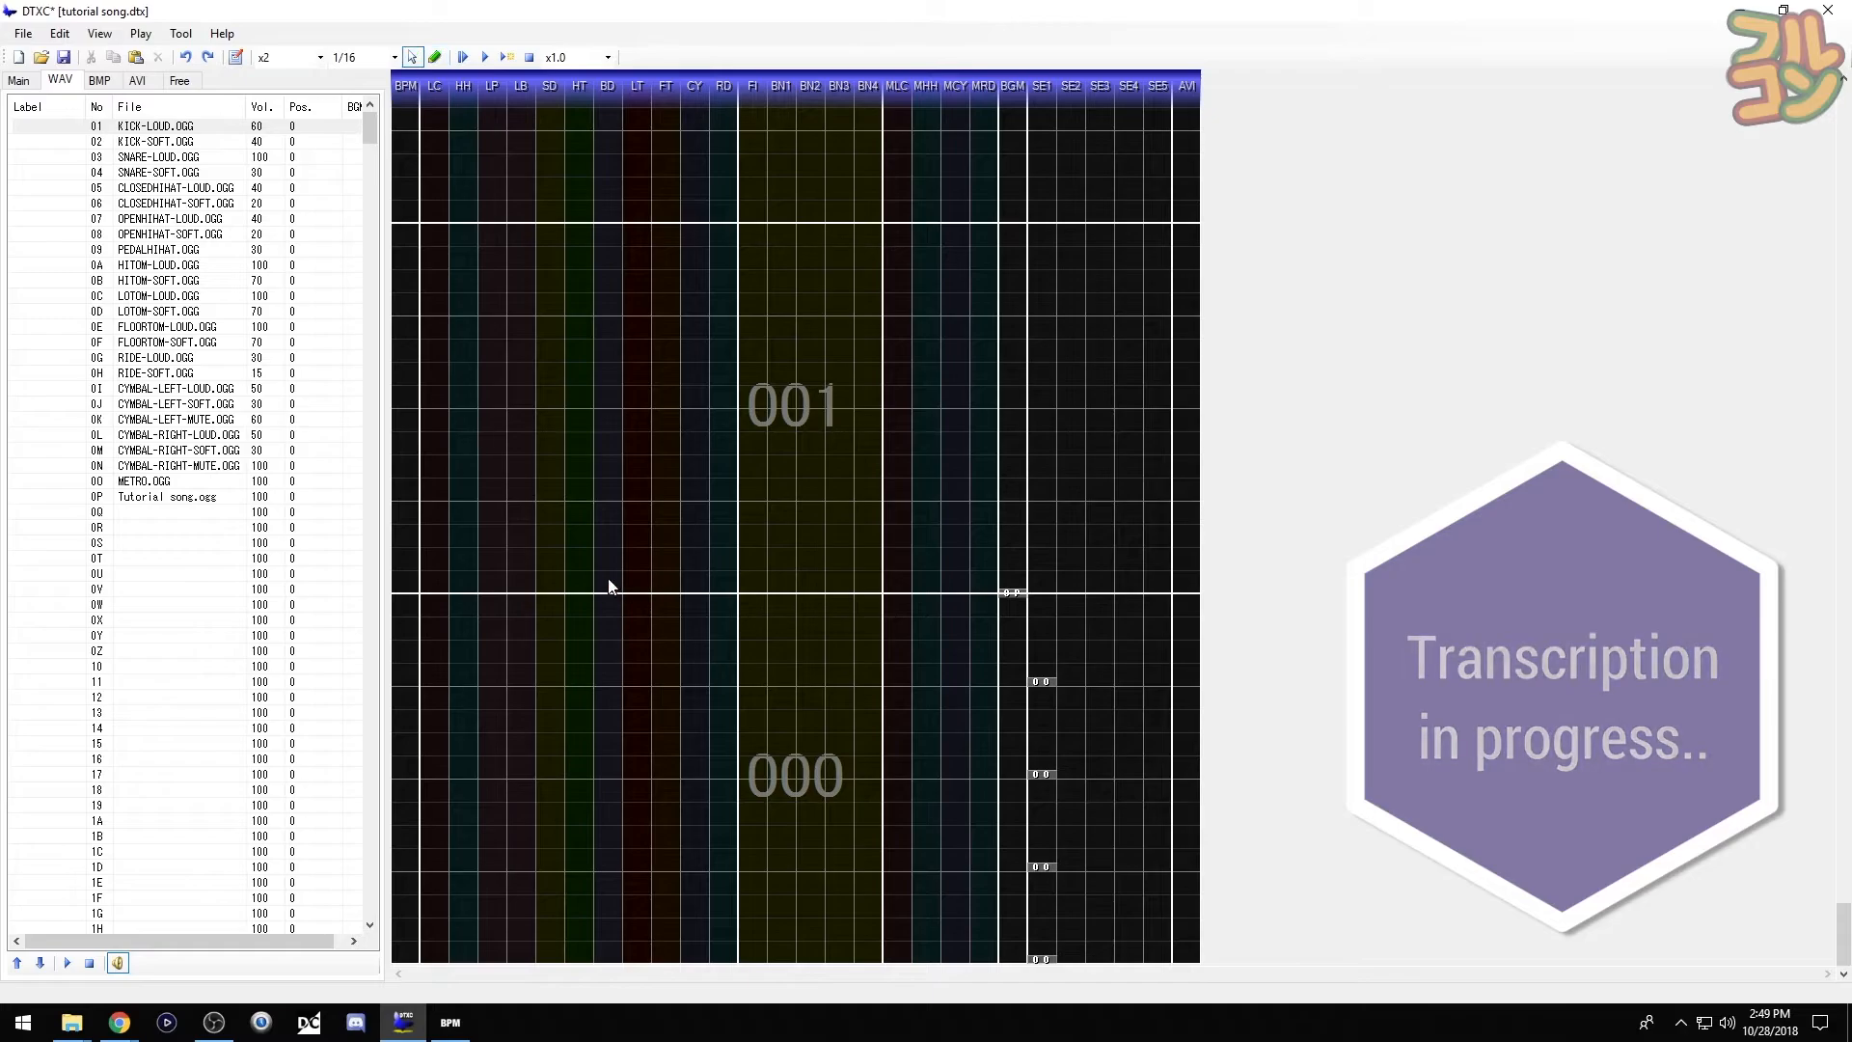
{"action": "key", "text": "F6"}
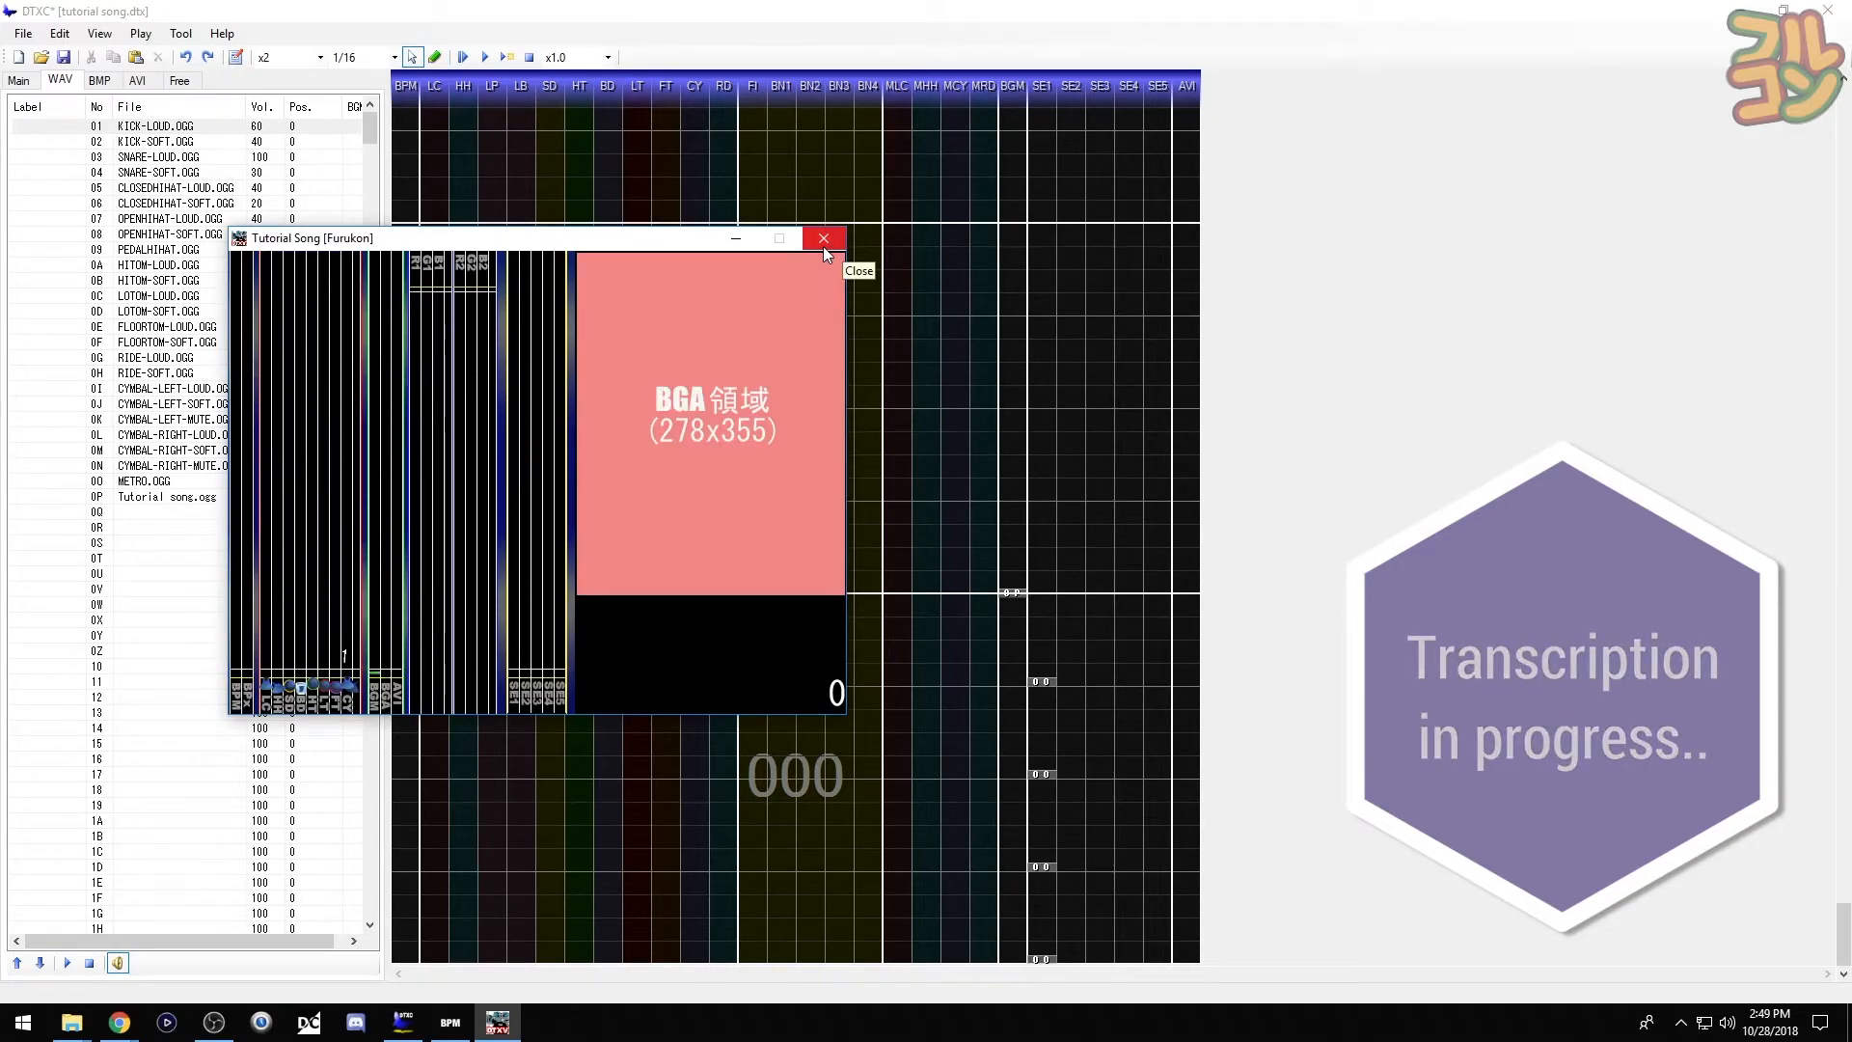
{"action": "left_click", "coordinate": [824, 246]}
{"action": "key", "text": "space"}
{"action": "key", "text": "space"}
{"action": "key", "text": "F5"}
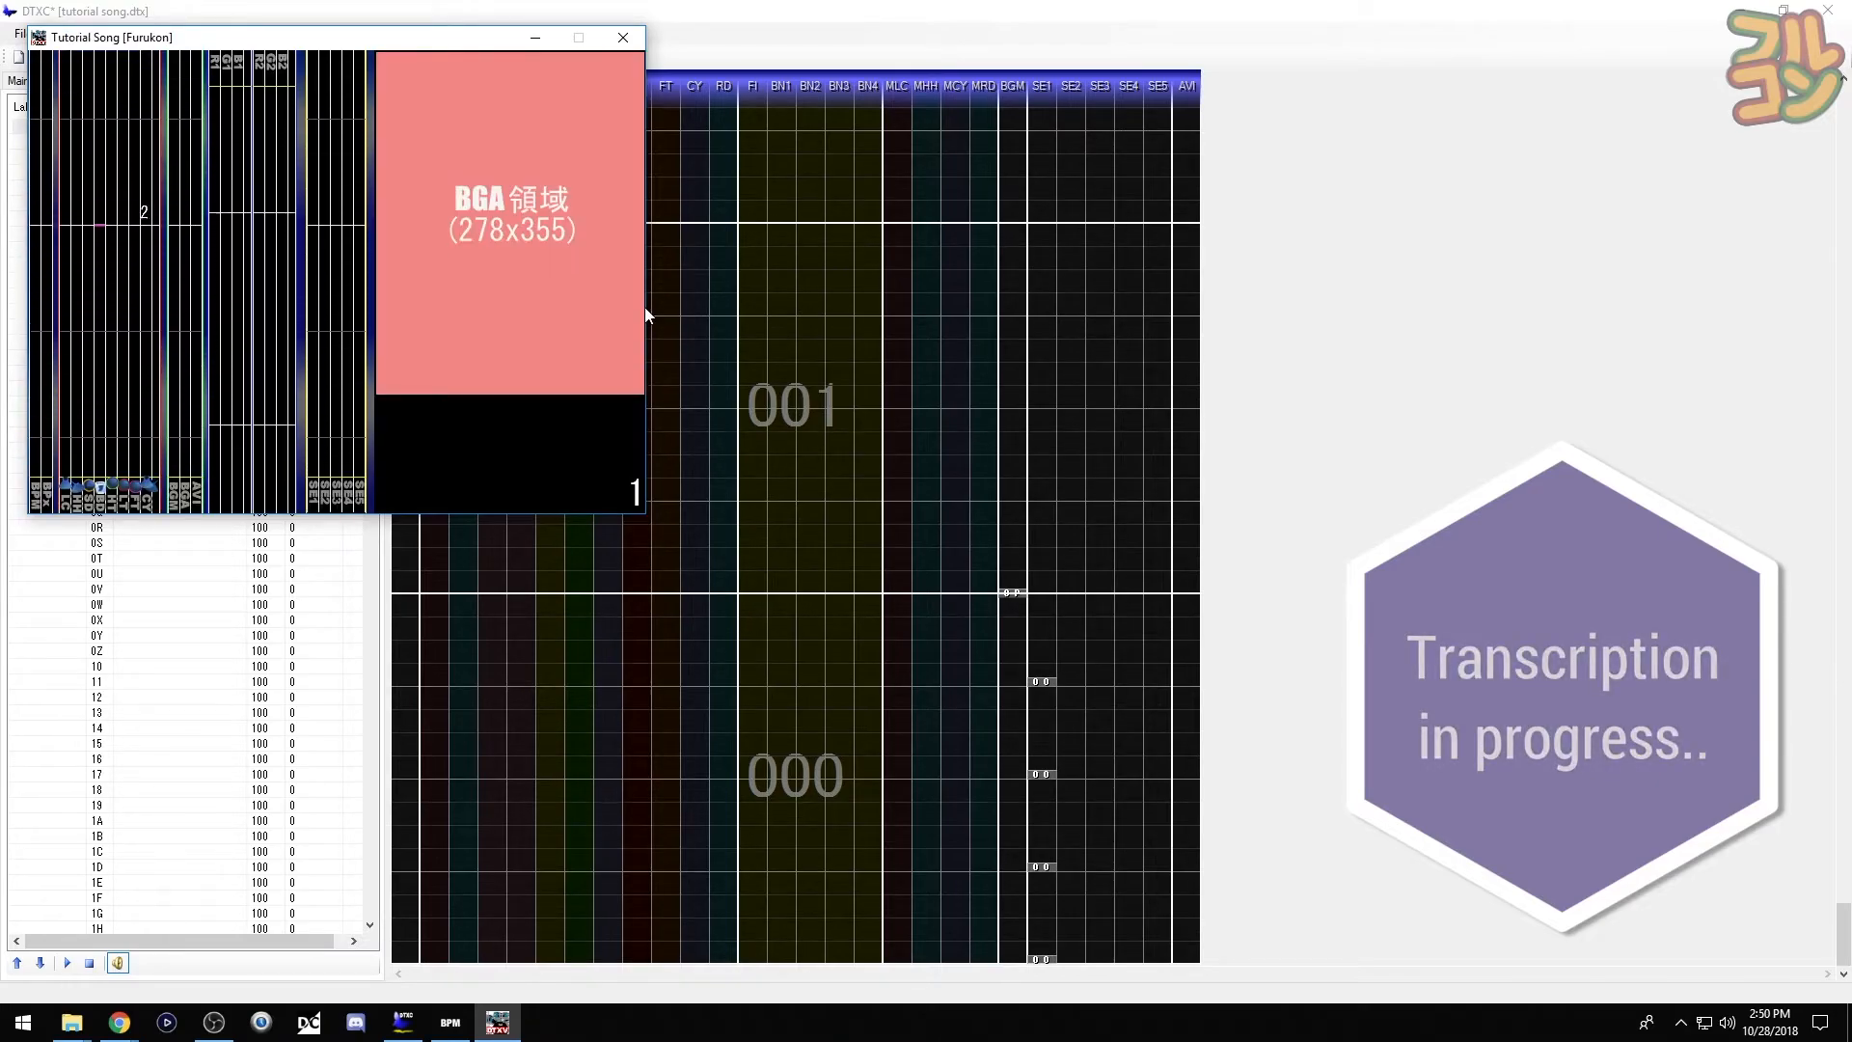
- Place a kick and two loud snares in bar 001
{"action": "left_click", "coordinate": [623, 37]}
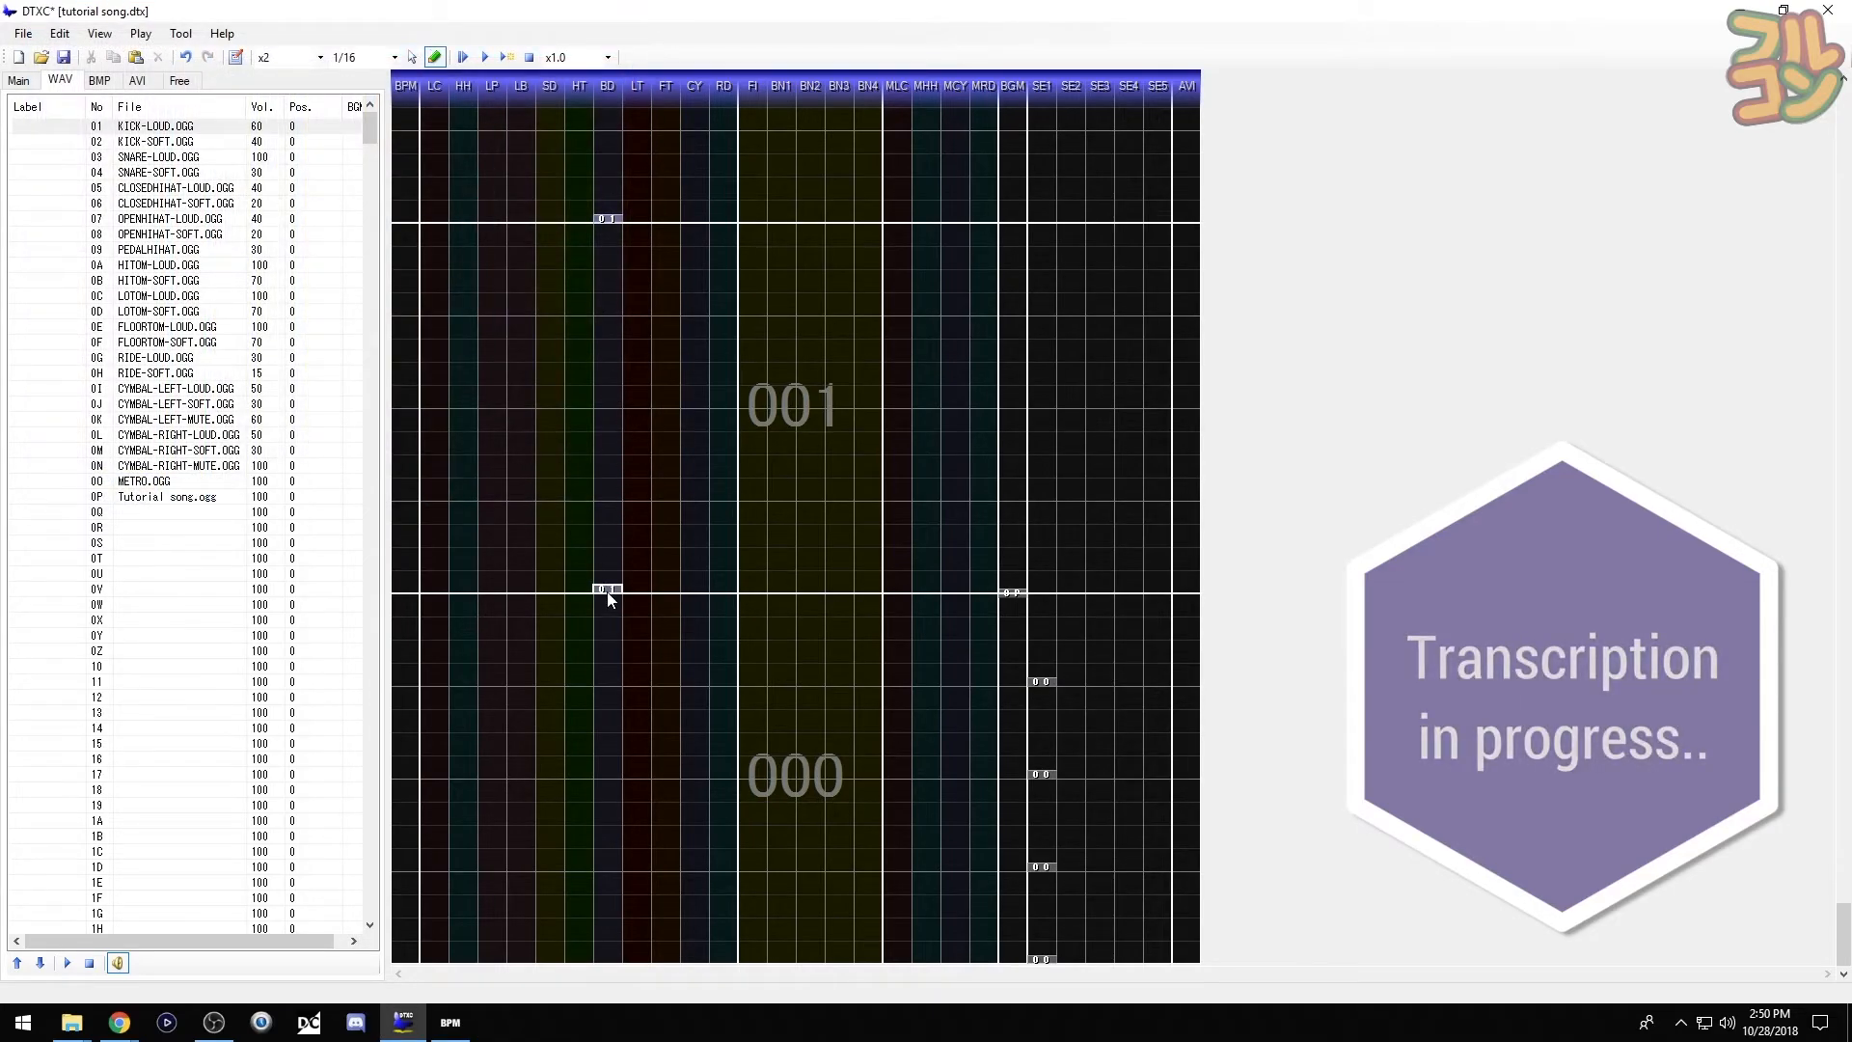
{"action": "left_click", "coordinate": [607, 359]}
{"action": "left_click", "coordinate": [78, 159]}
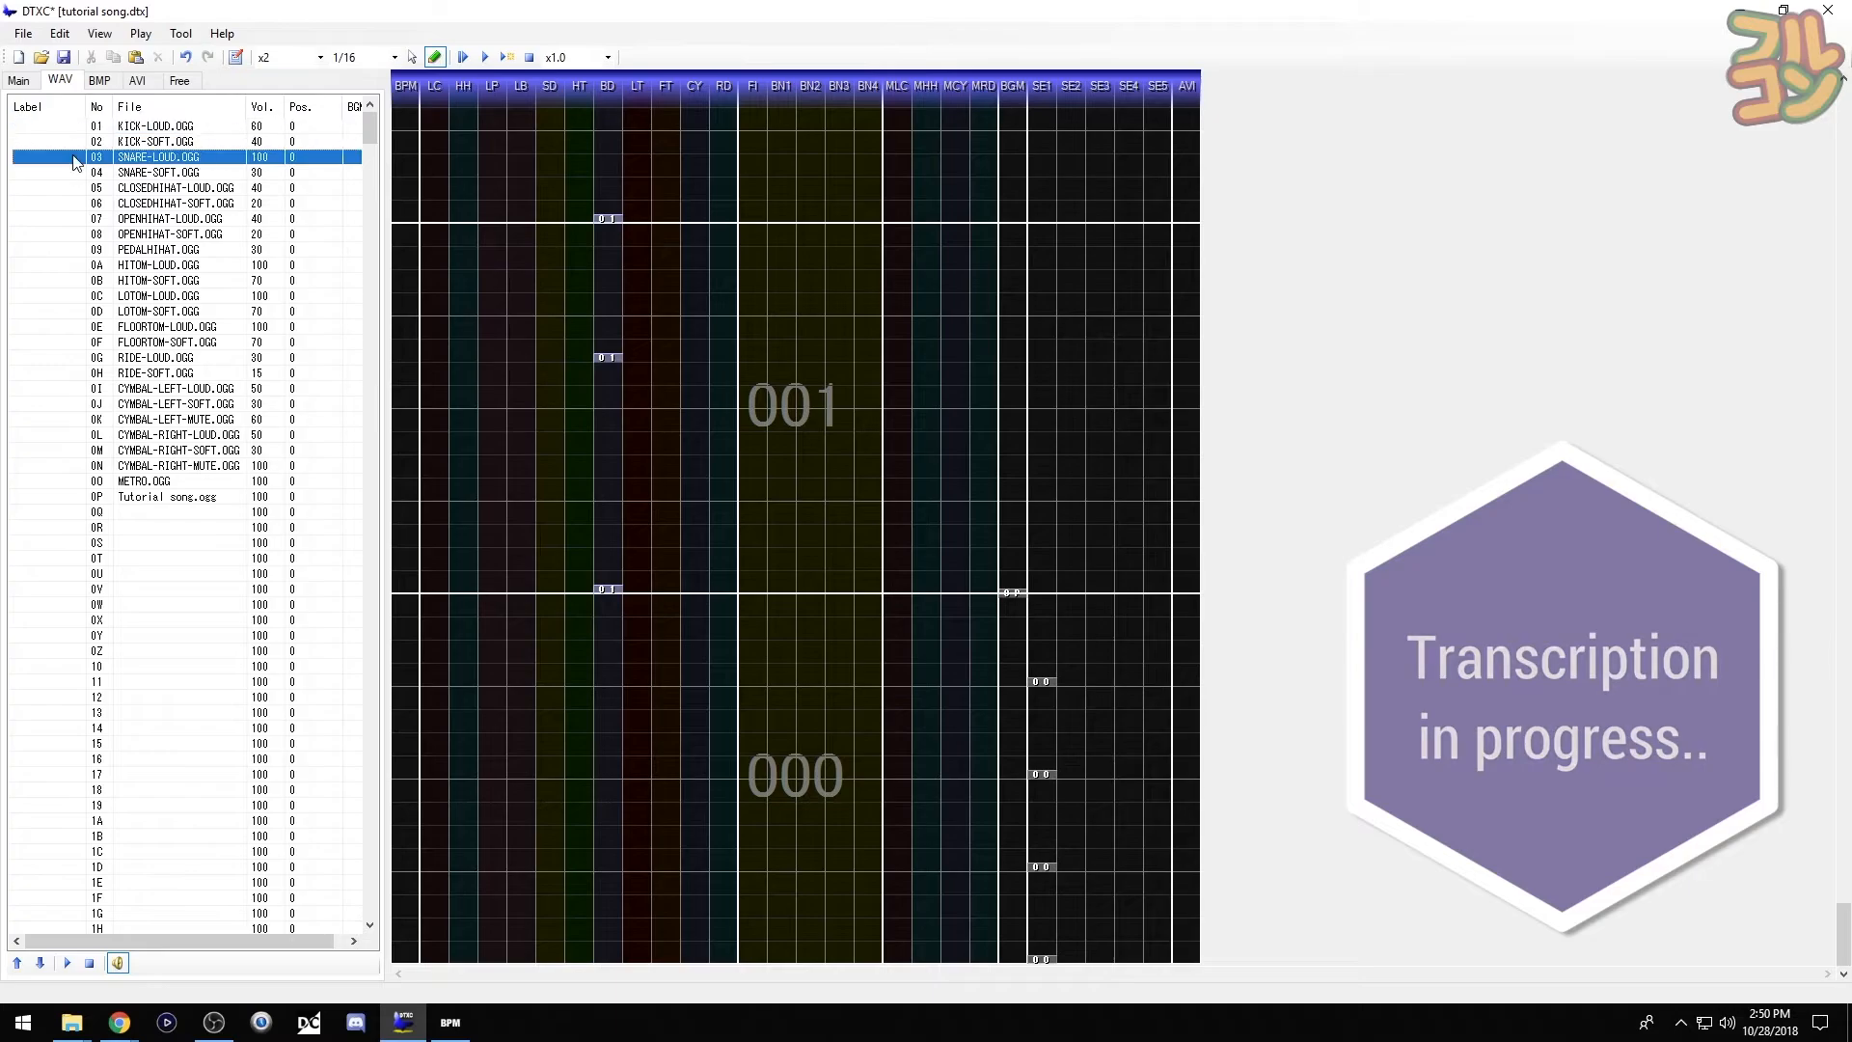
{"action": "left_click", "coordinate": [560, 495]}
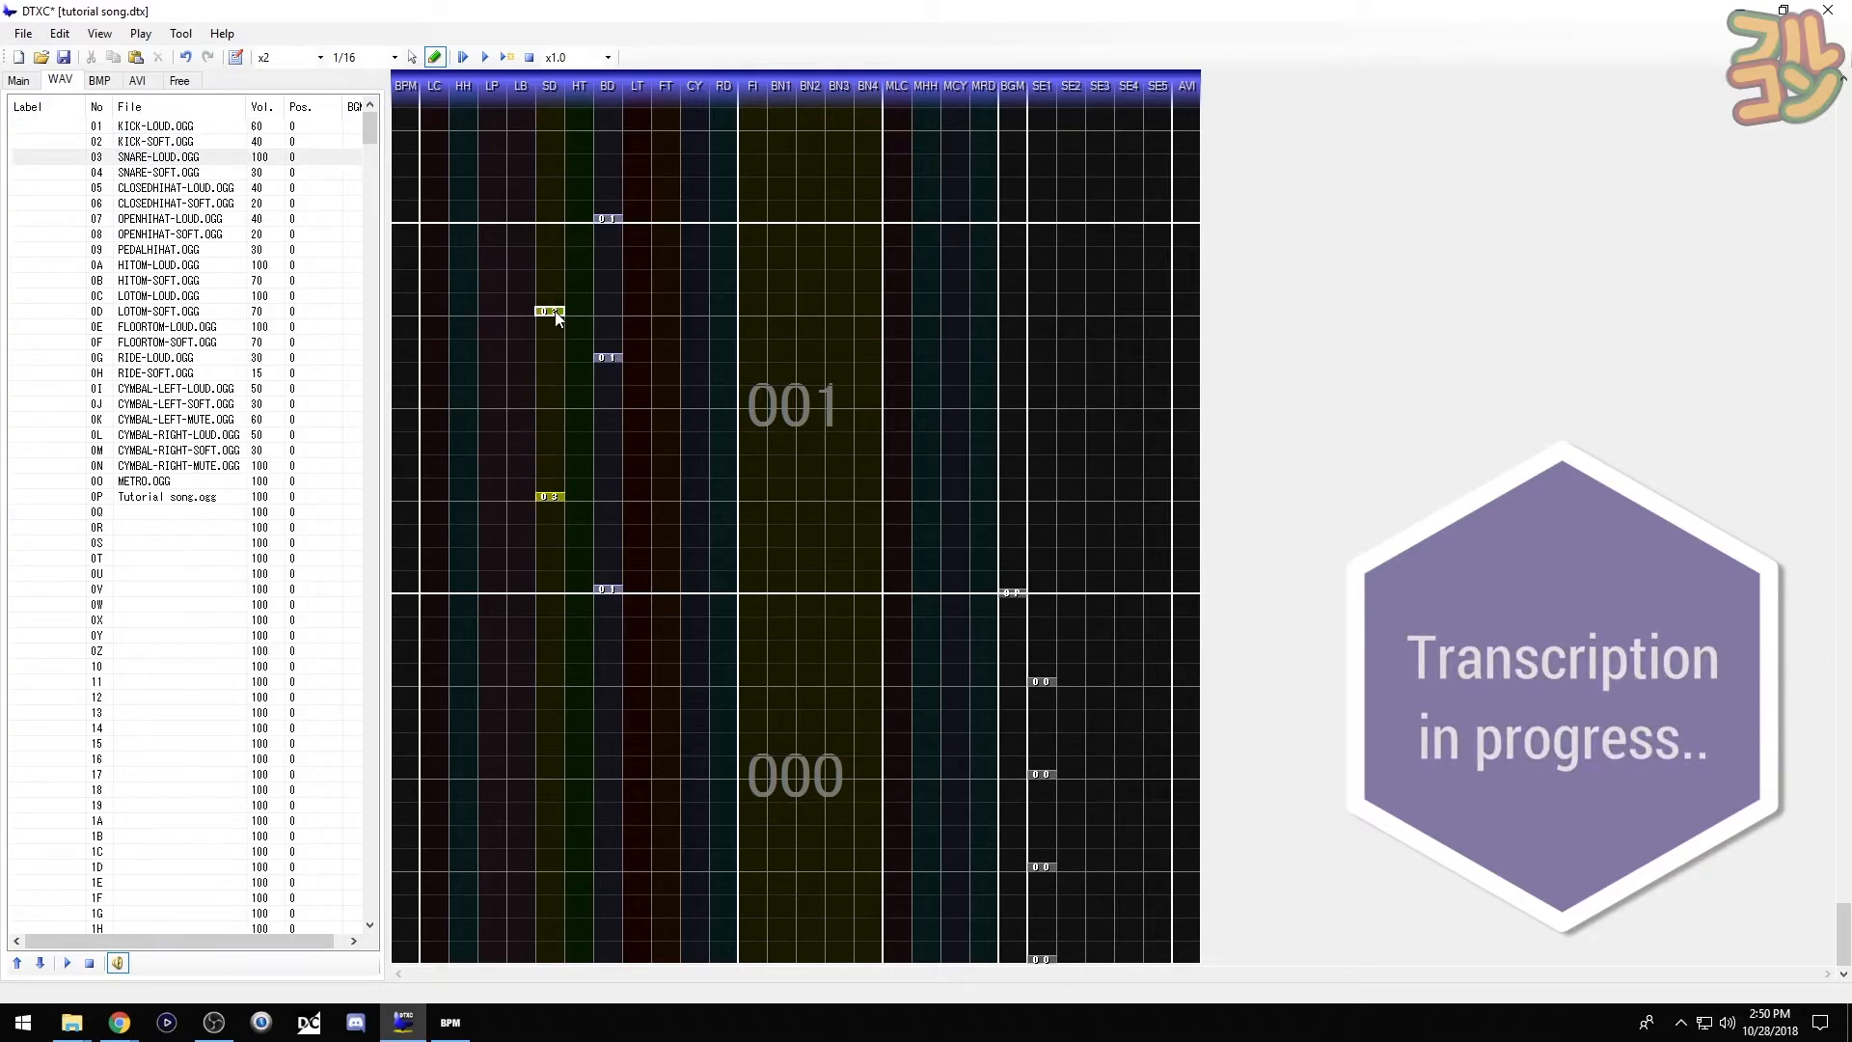
{"action": "left_click", "coordinate": [556, 314]}
- Add three loud closed hi-hats to bar 001 and preview the beat
{"action": "left_click", "coordinate": [60, 188]}
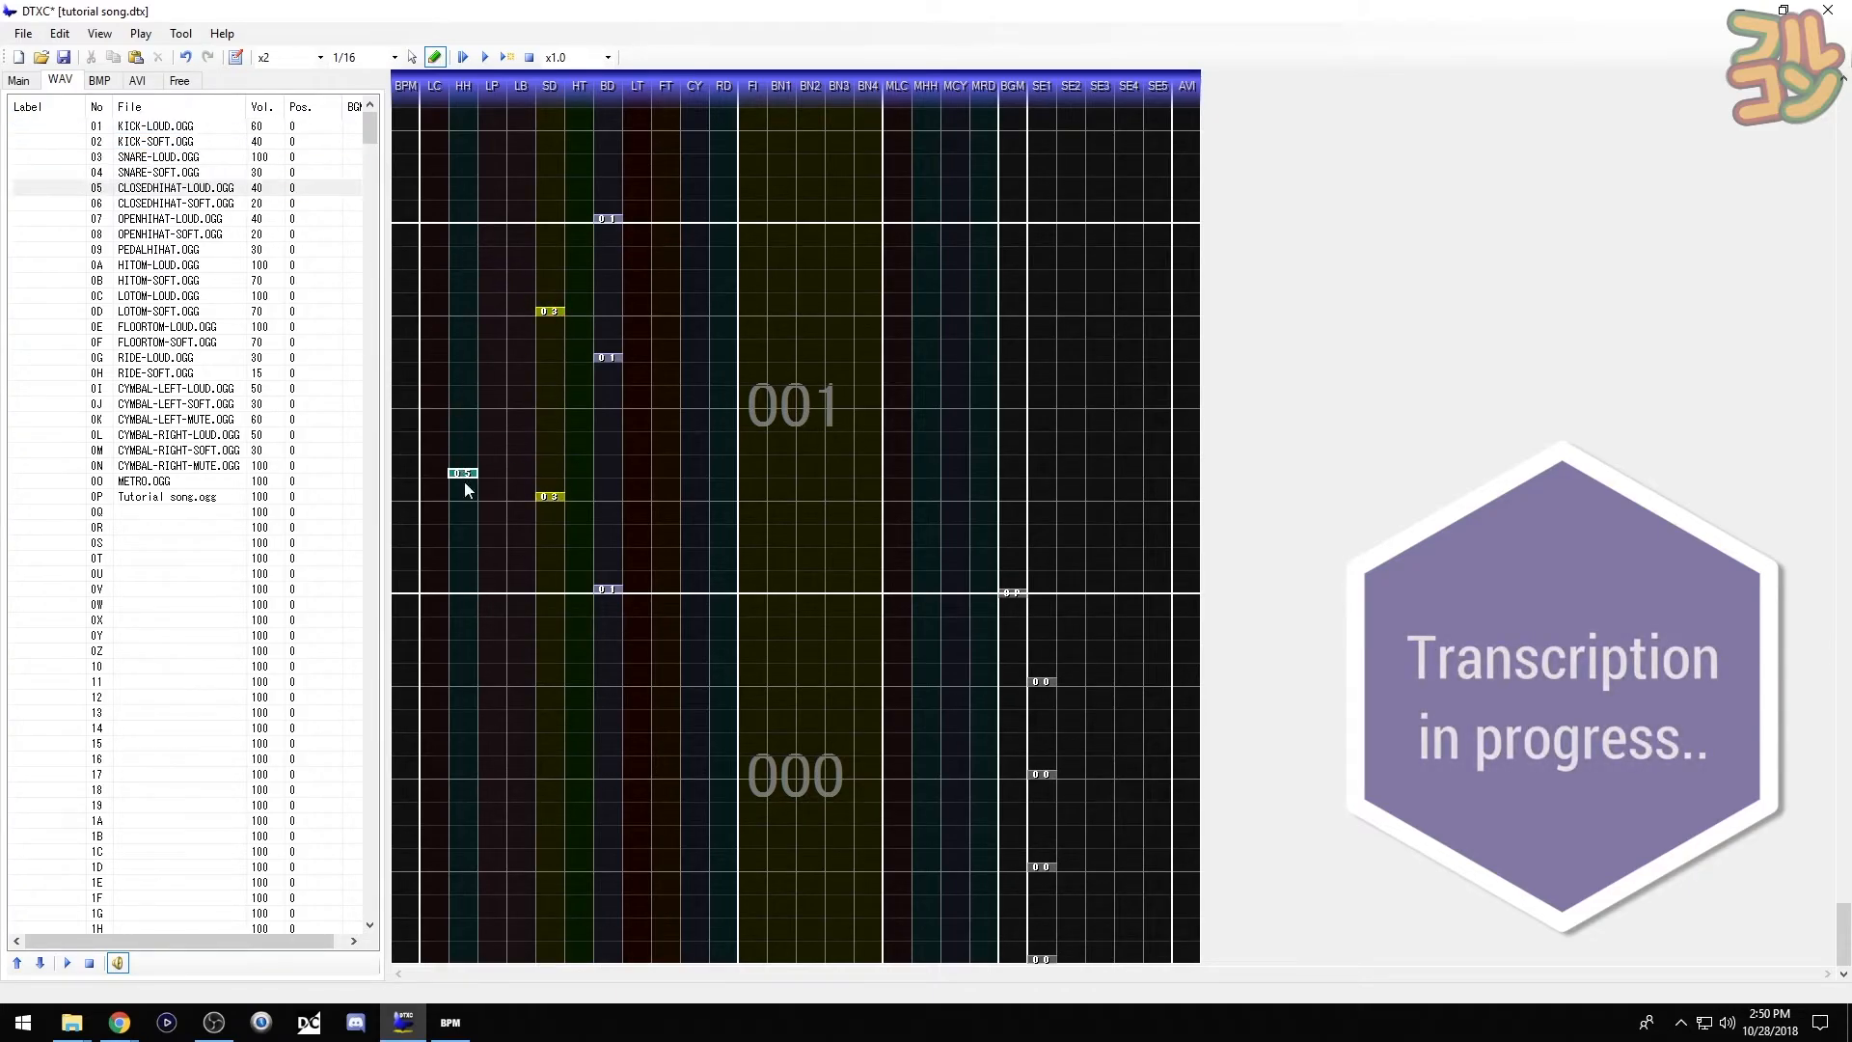
{"action": "left_click", "coordinate": [464, 496]}
{"action": "left_click", "coordinate": [477, 405]}
{"action": "left_click", "coordinate": [474, 319]}
{"action": "key", "text": "F5"}
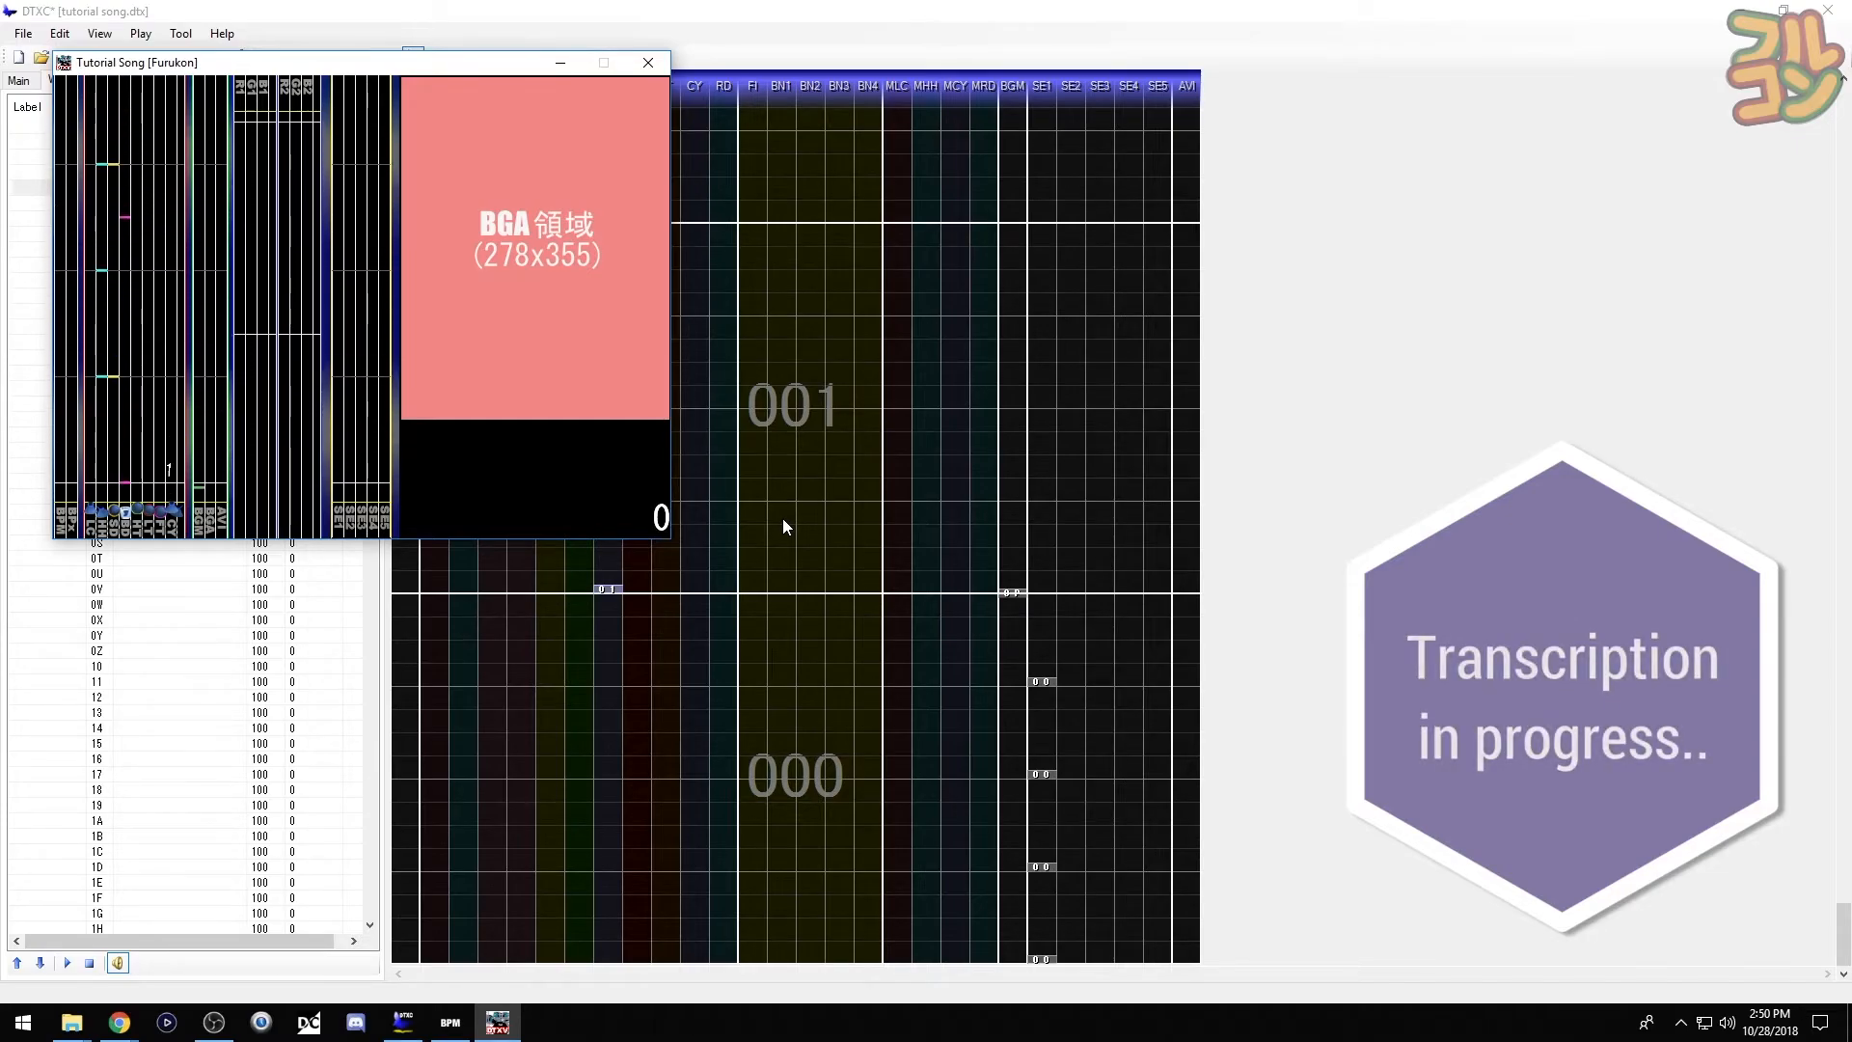
{"action": "left_click", "coordinate": [668, 68]}
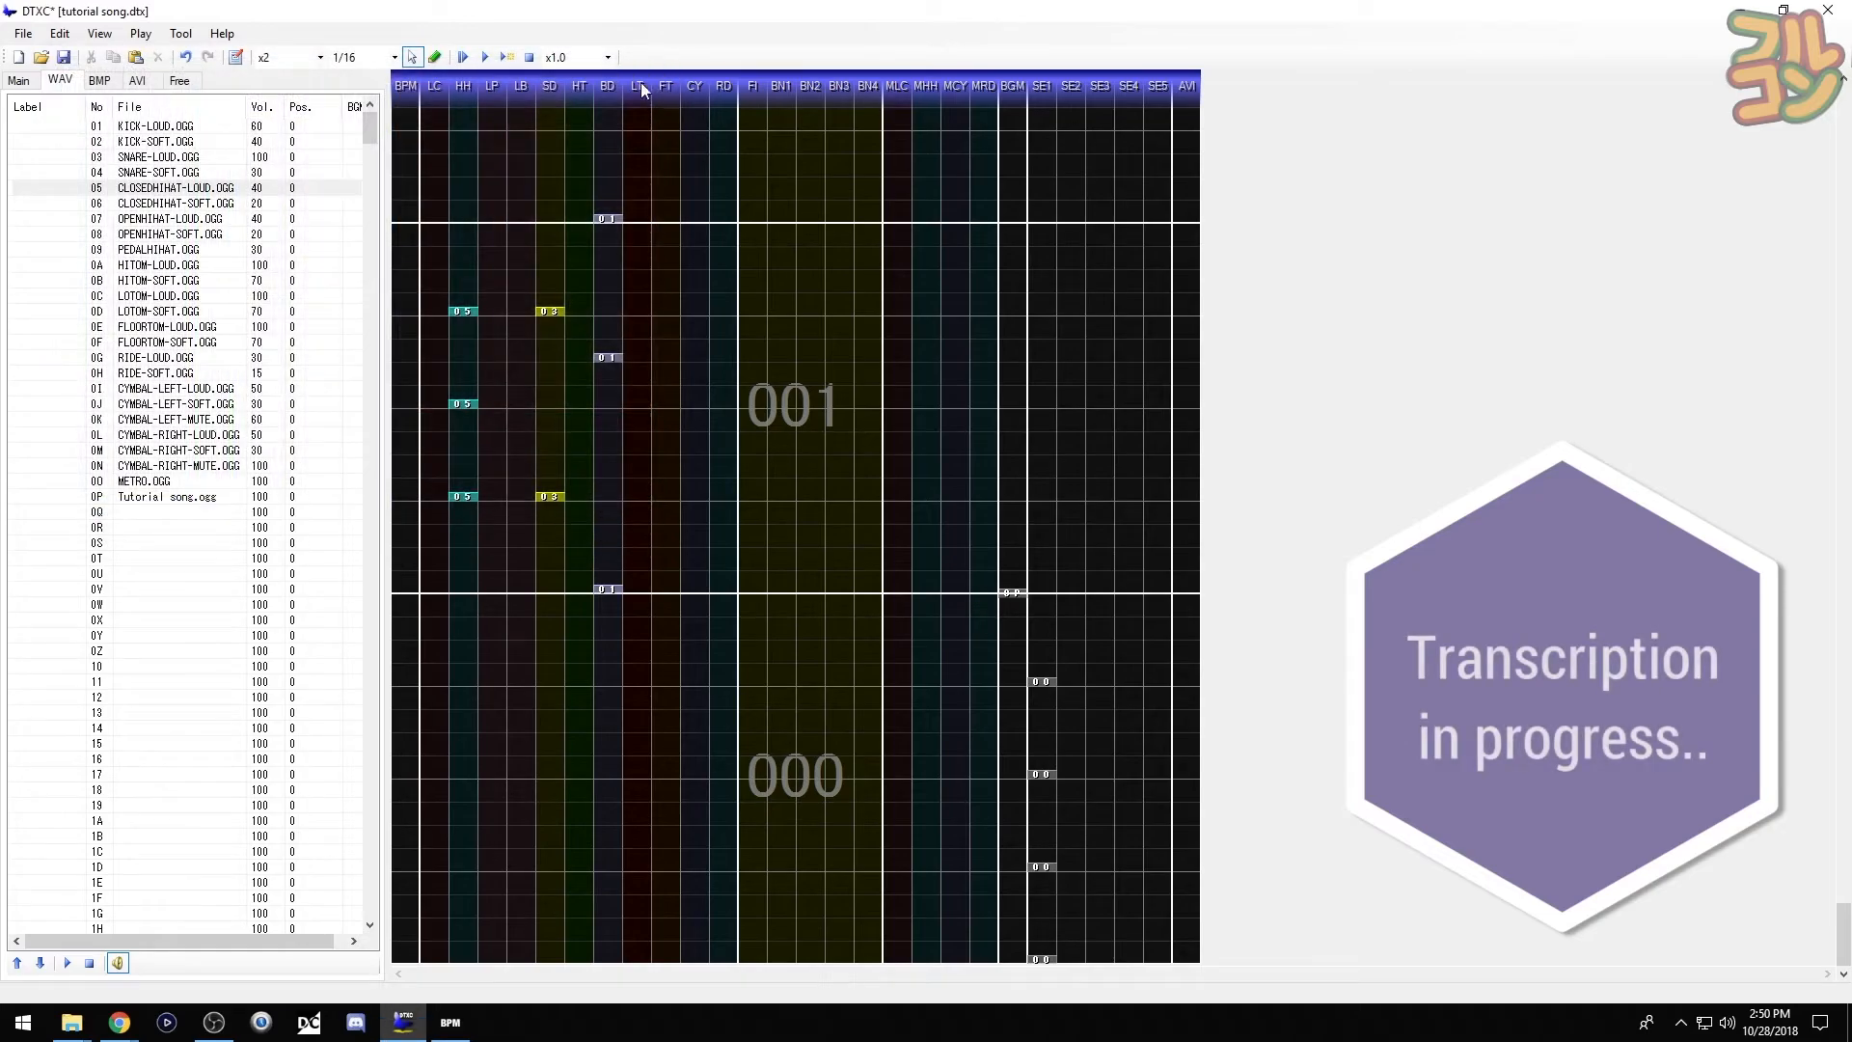
- Place a loud right-cymbal hit at the start of bar 001
{"action": "left_click", "coordinate": [78, 436]}
{"action": "key", "text": "F6"}
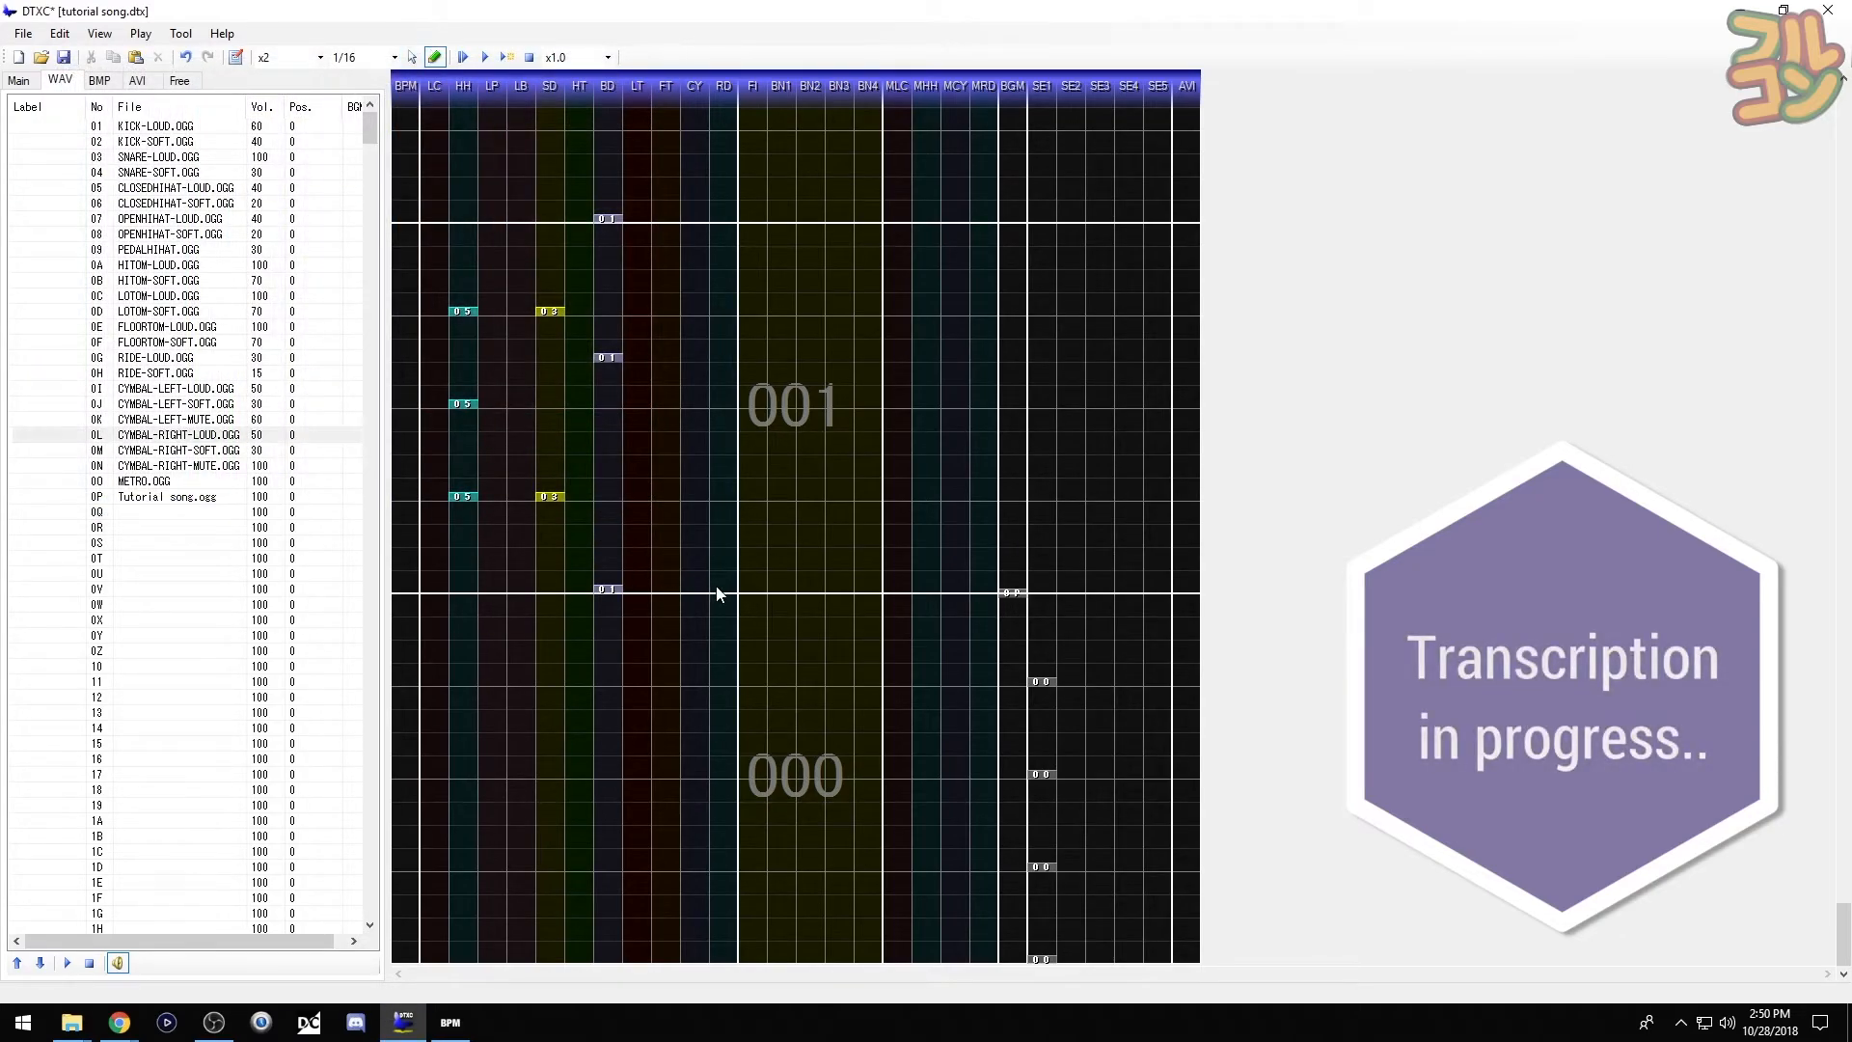
{"action": "left_click", "coordinate": [723, 590]}
{"action": "key", "text": "F5"}
- Copy bar 001's pattern into bar 002 and preview from the song start
{"action": "left_click_drag", "start_coordinate": [436, 294], "coordinate": [750, 598]}
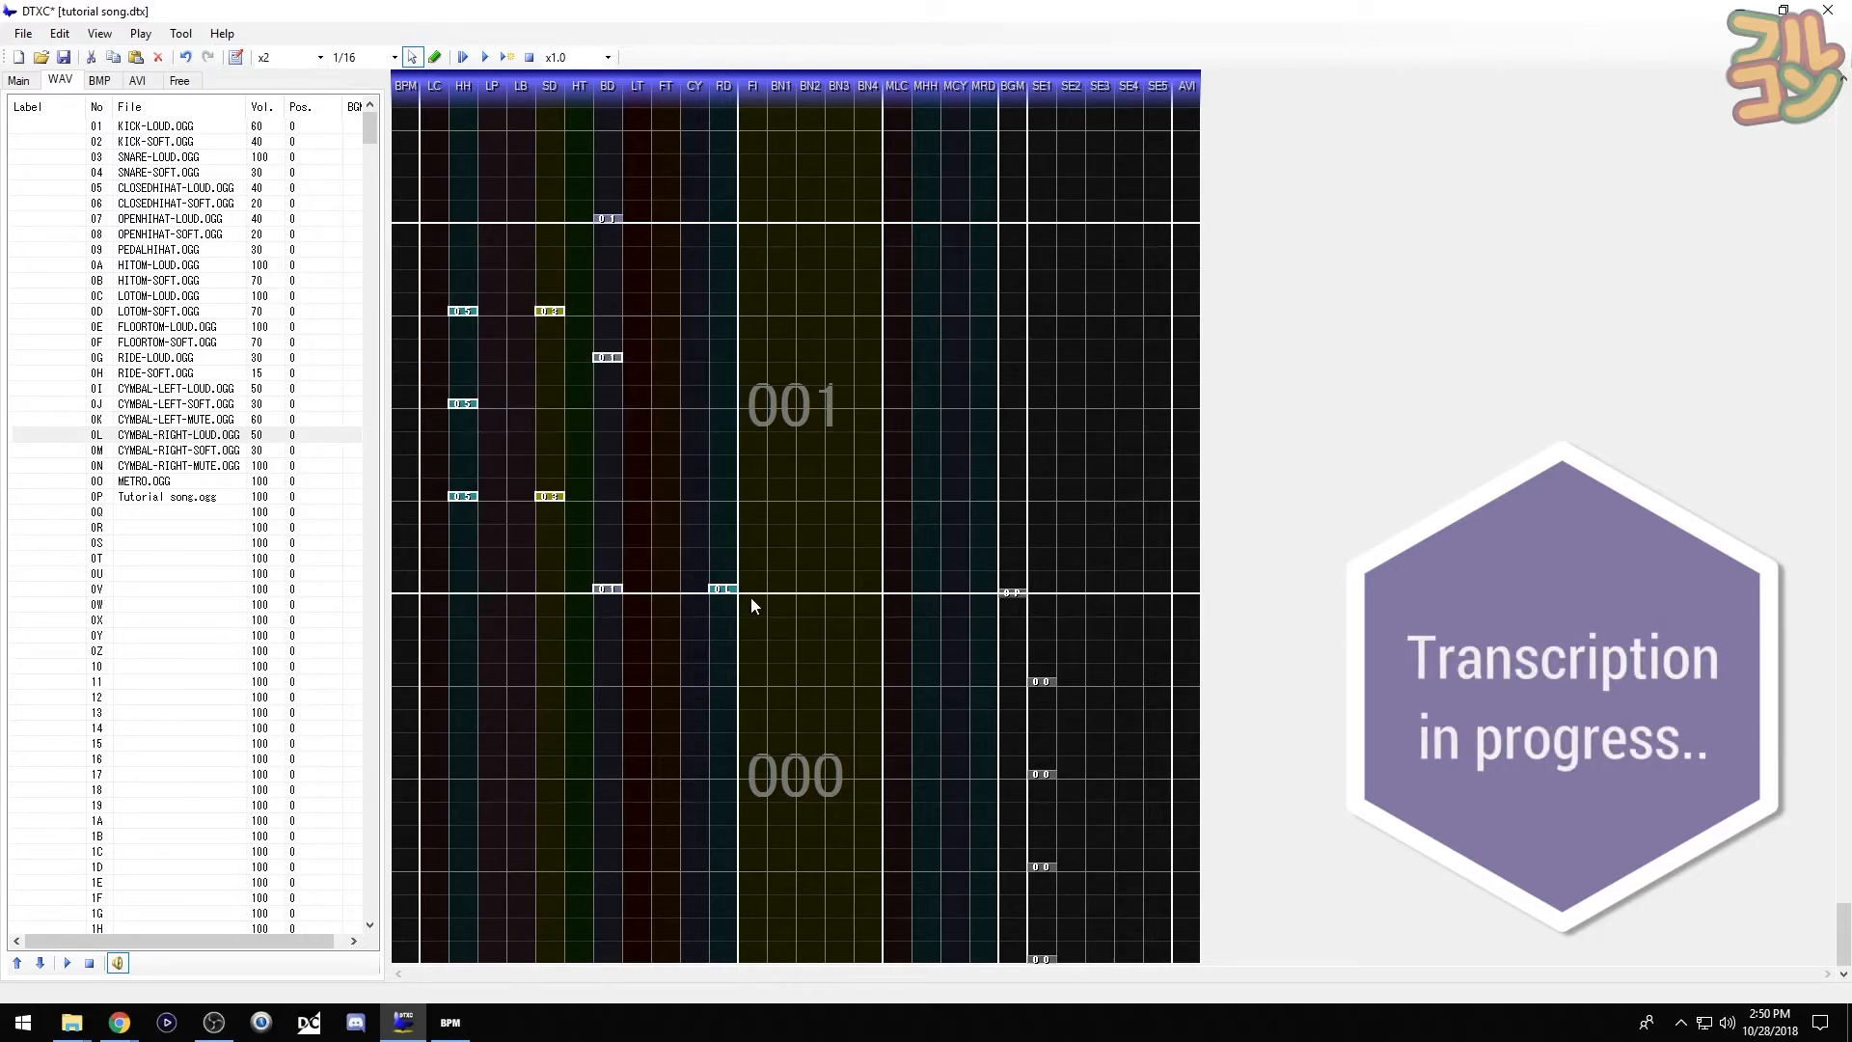
{"action": "scroll", "coordinate": [750, 598], "scroll_direction": "up", "scroll_amount": 5}
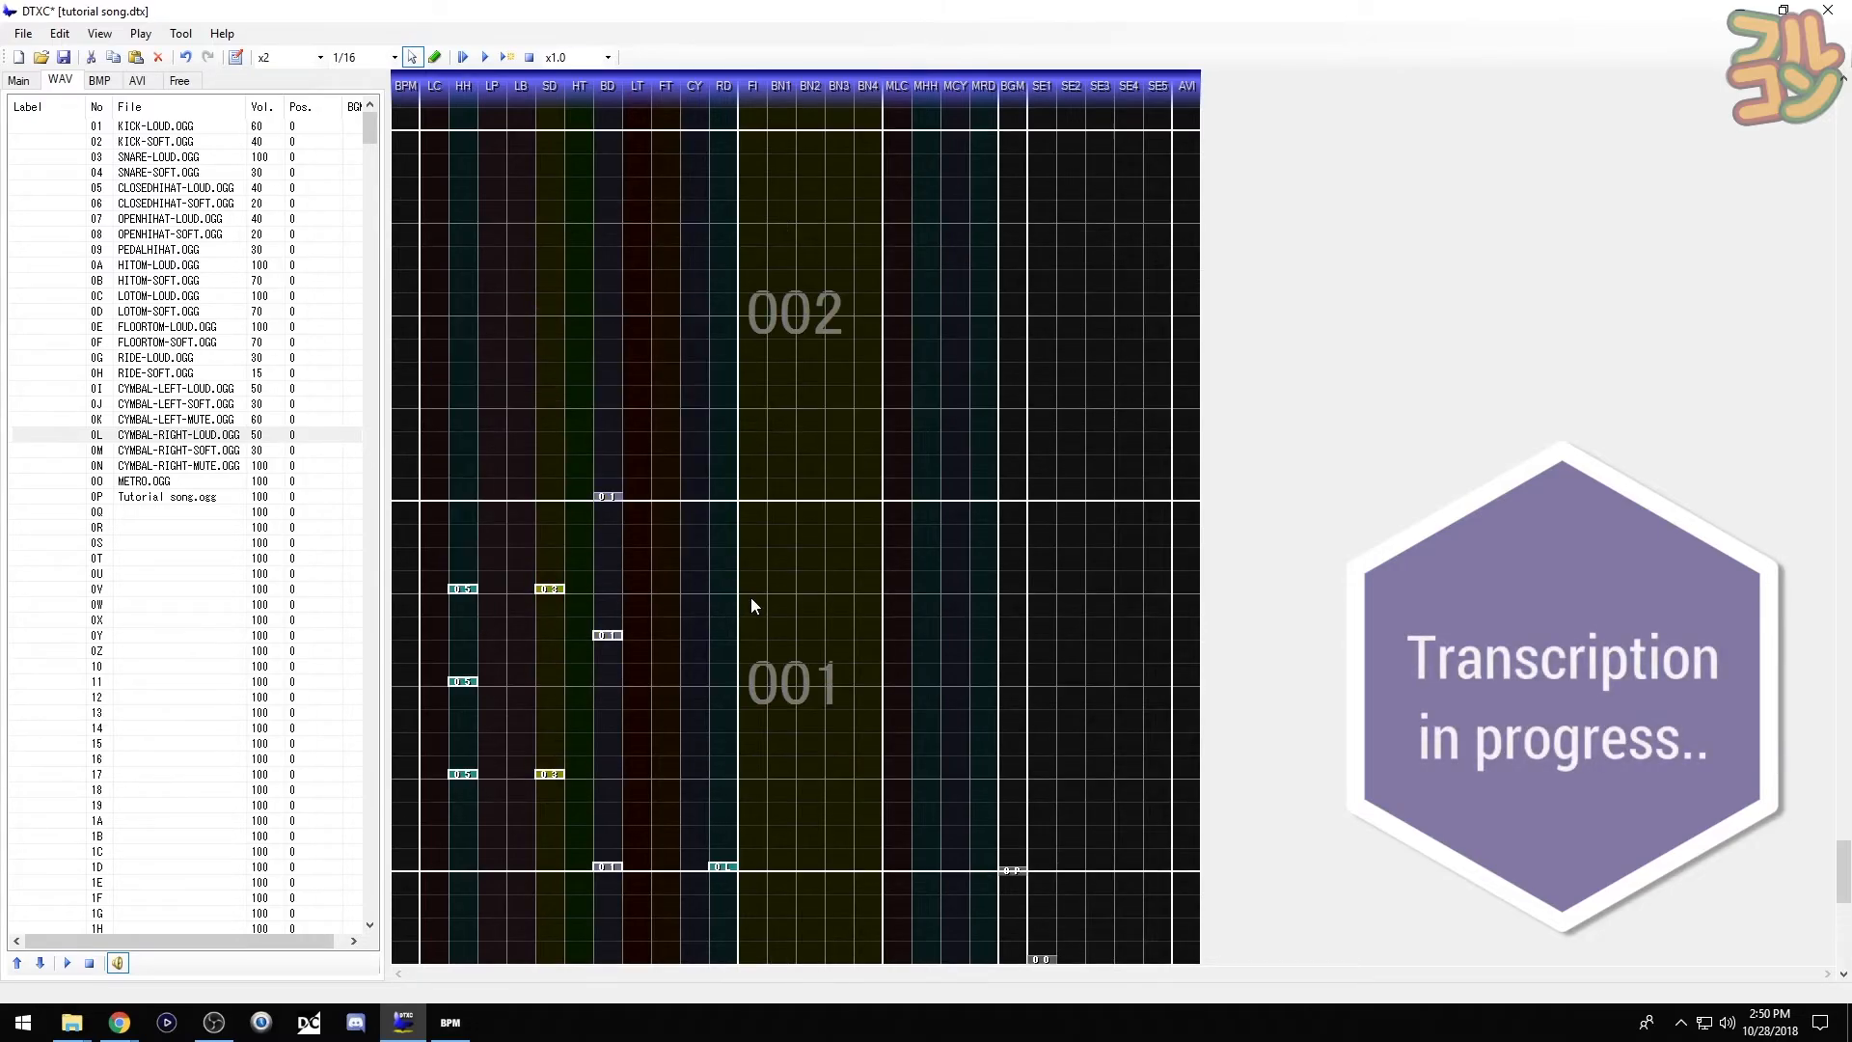
{"action": "left_click", "coordinate": [608, 692]}
{"action": "key", "text": "ctrl+v"}
{"action": "left_click", "coordinate": [732, 673]}
{"action": "left_click", "coordinate": [462, 592]}
{"action": "left_click", "coordinate": [209, 436]}
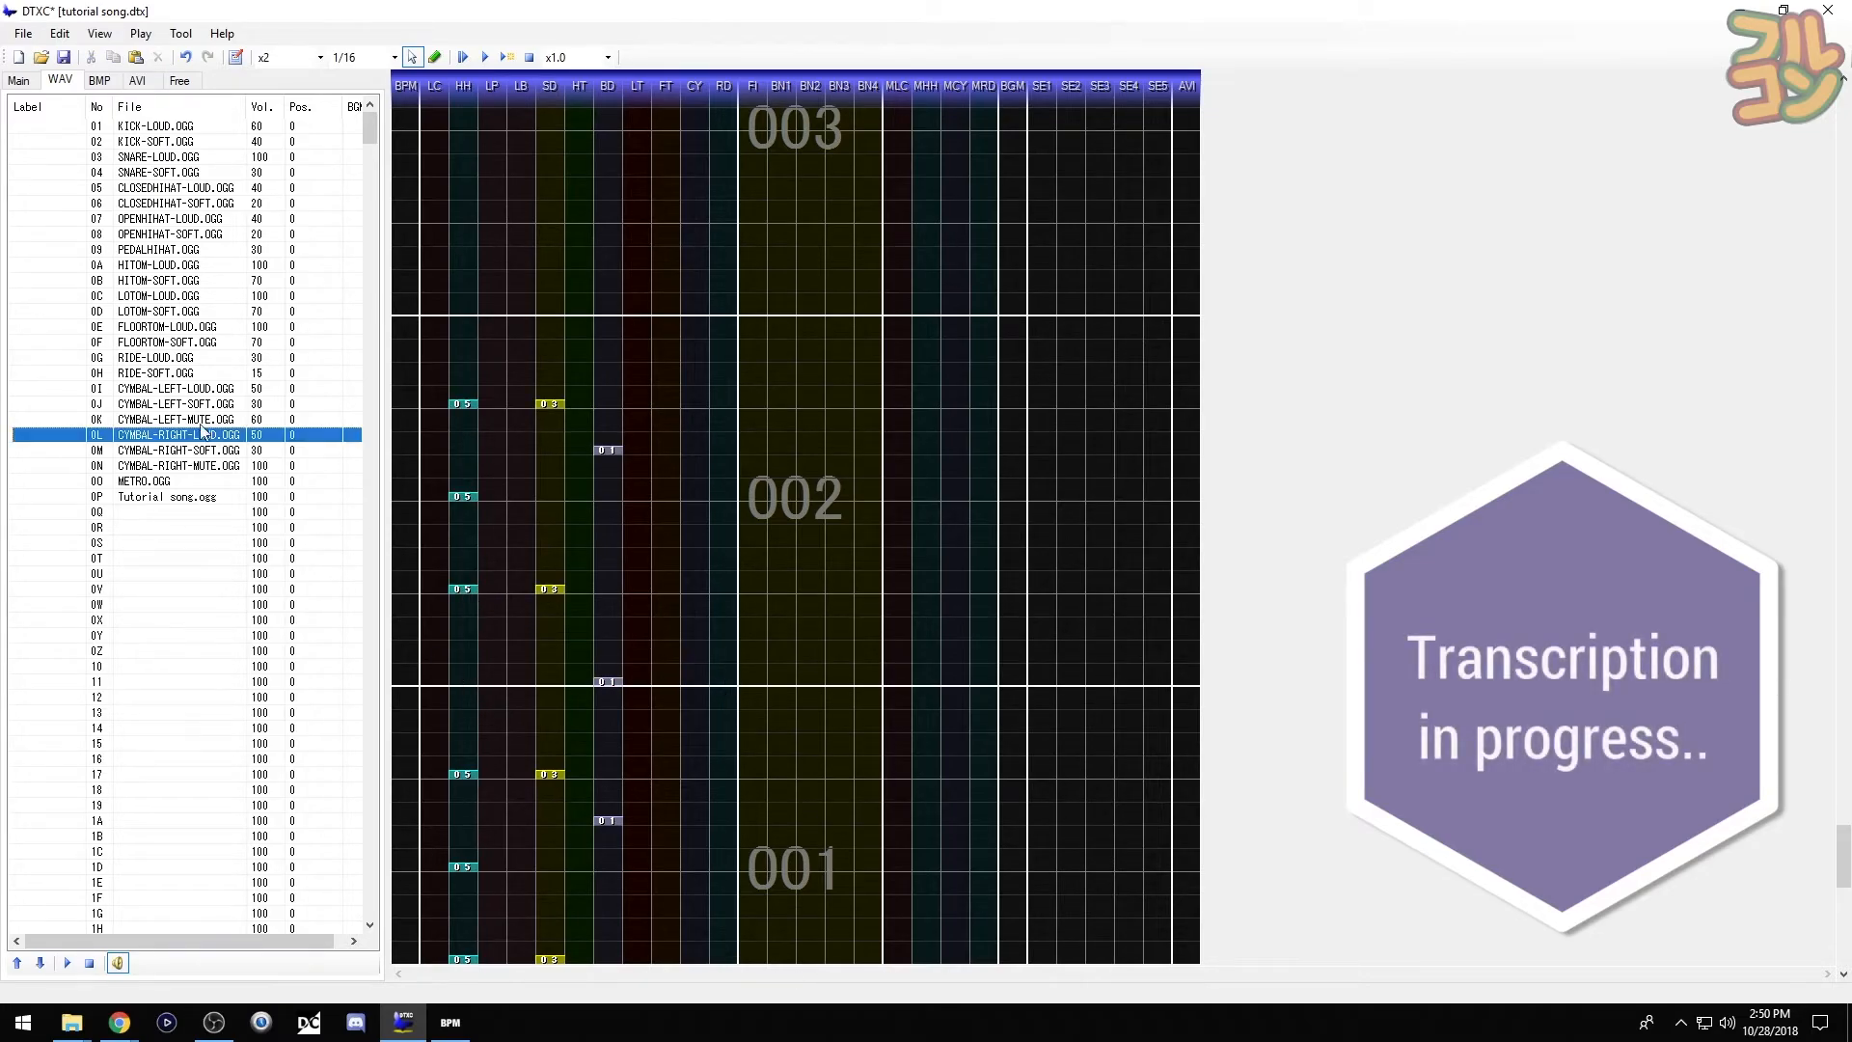
{"action": "left_click", "coordinate": [79, 188]}
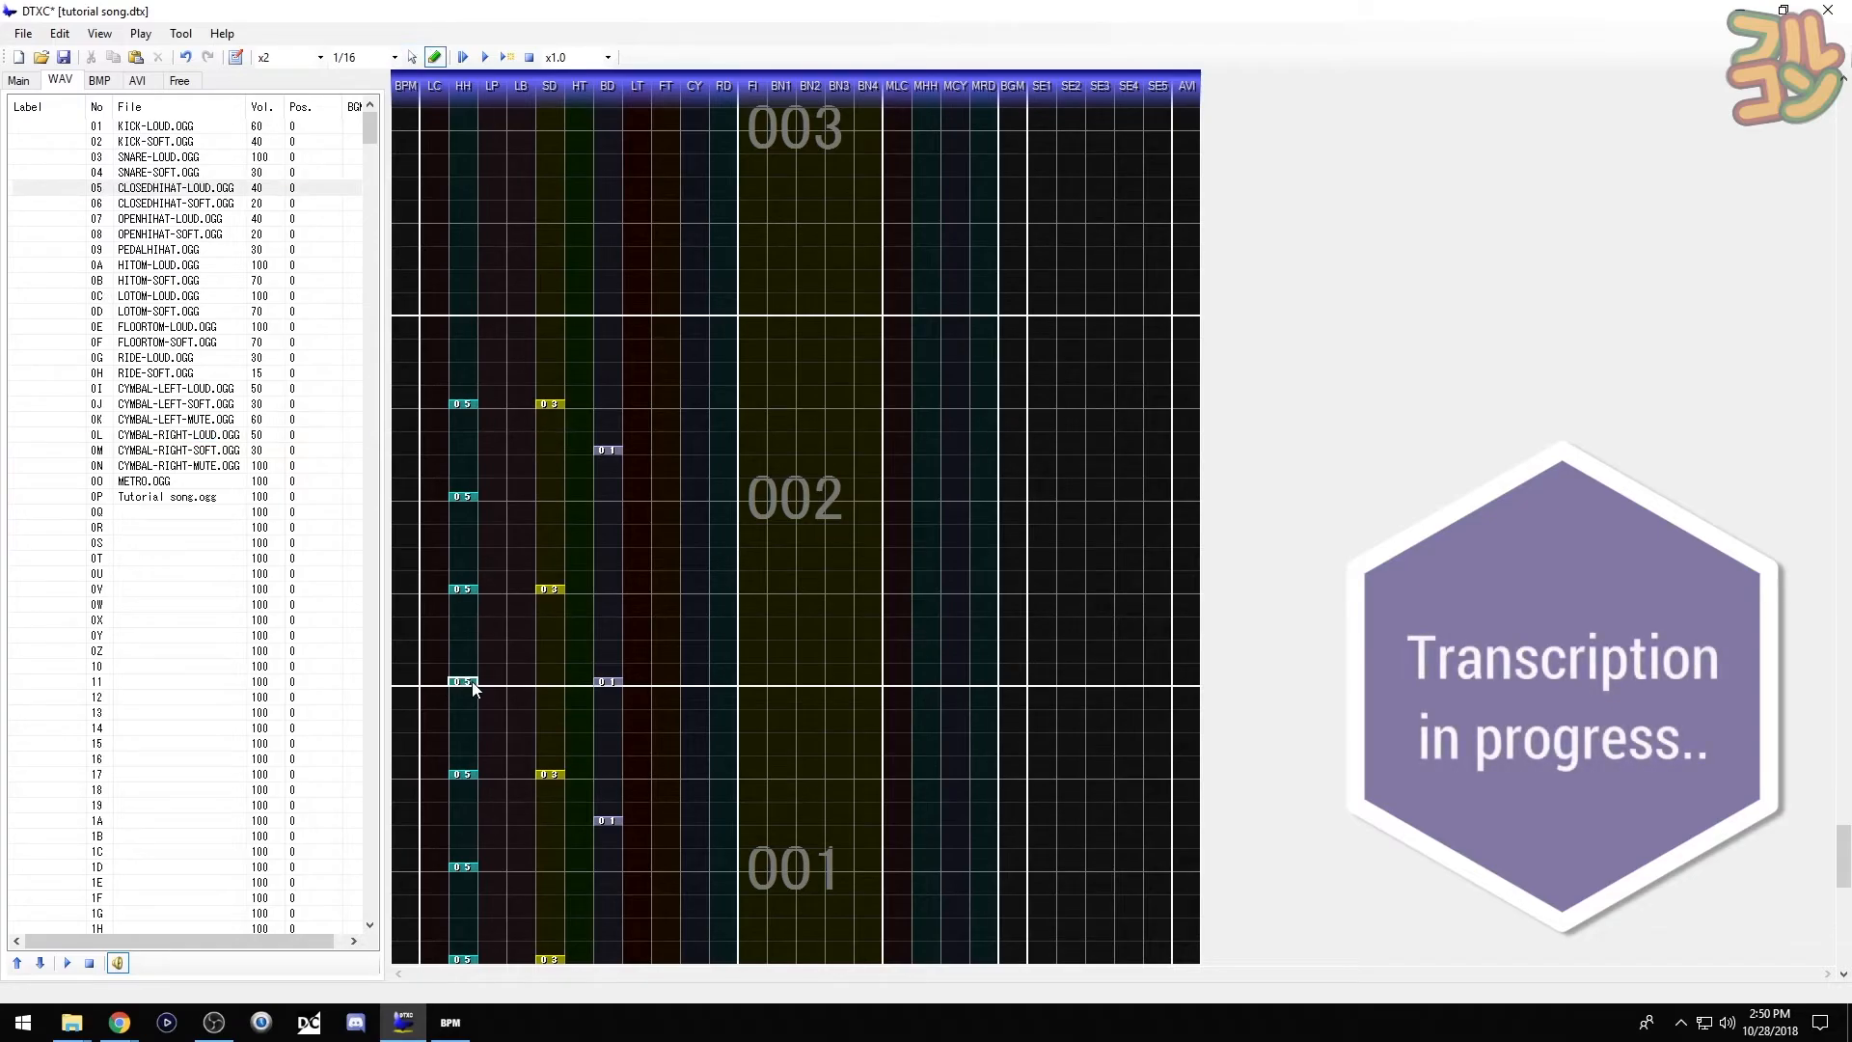
{"action": "key", "text": "F5"}
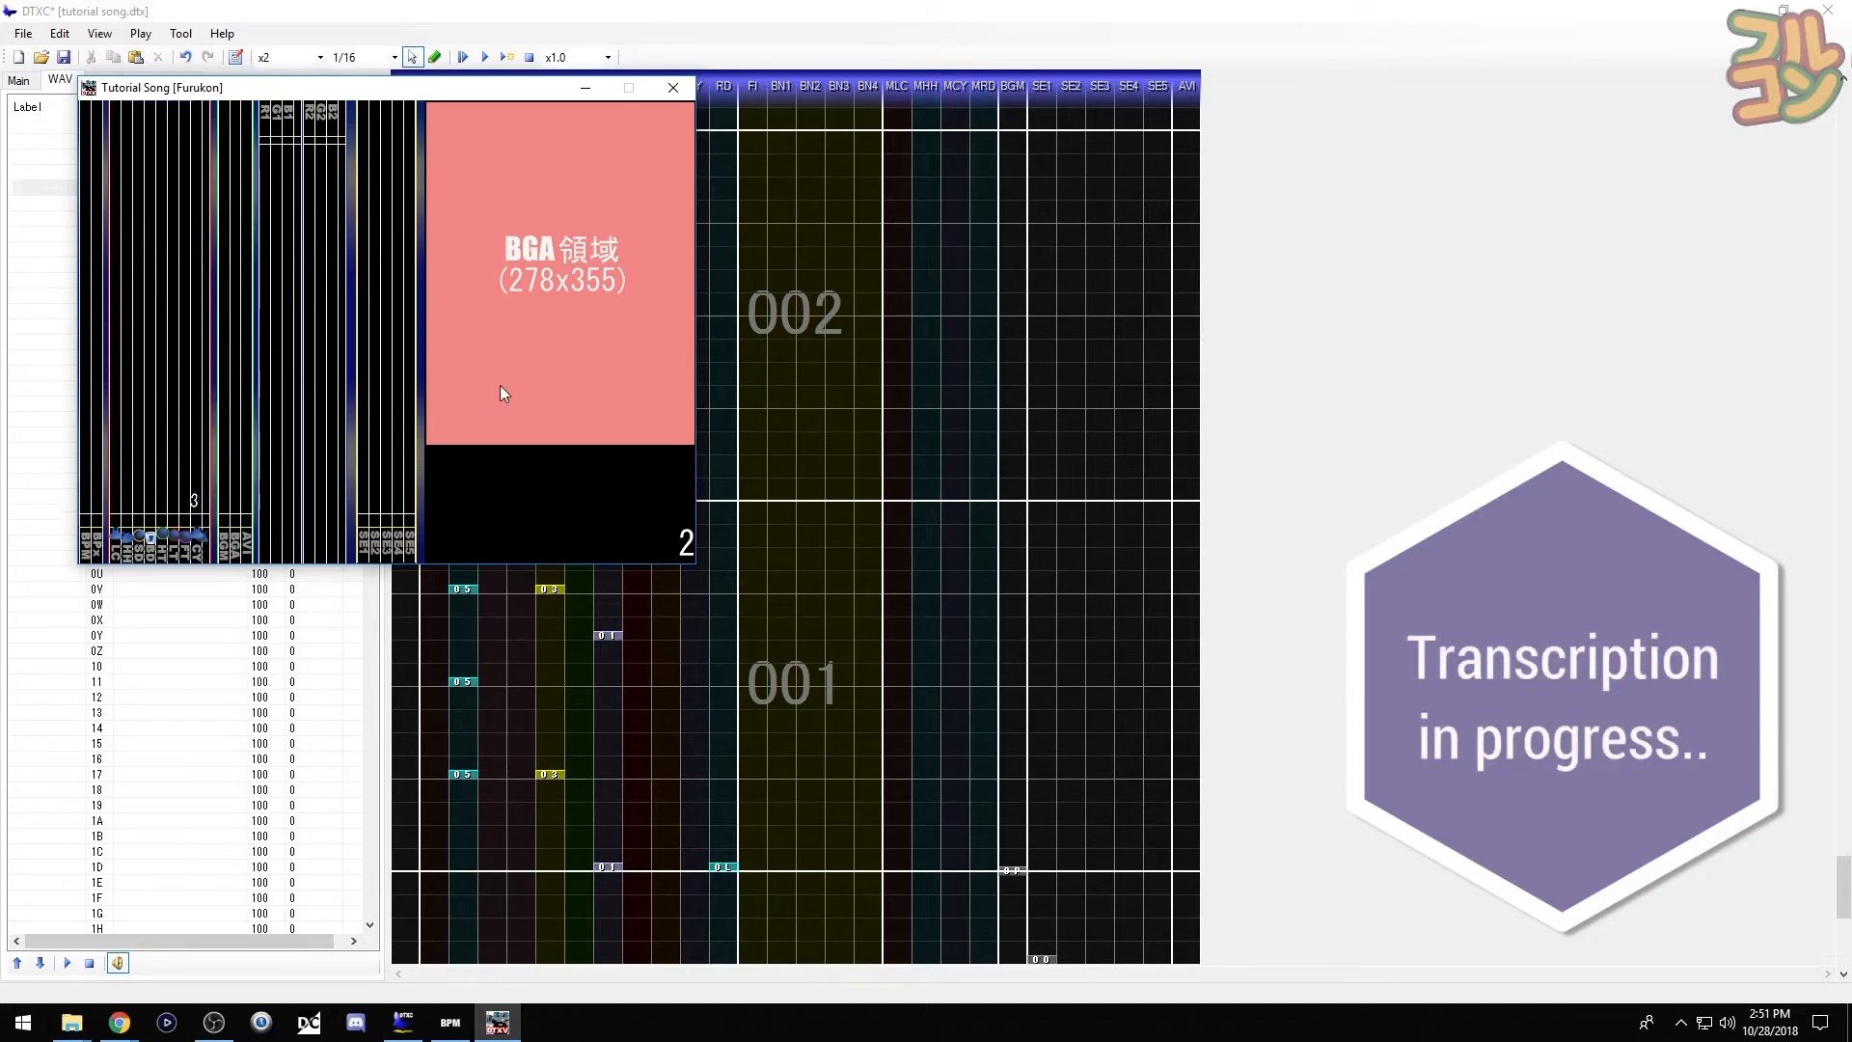
{"action": "left_click", "coordinate": [673, 87]}
- Move the cymbal at bar 001's start into the CY lane
{"action": "left_click", "coordinate": [732, 867]}
{"action": "left_click_drag", "start_coordinate": [729, 873], "coordinate": [706, 871]}
{"action": "left_click", "coordinate": [691, 832]}
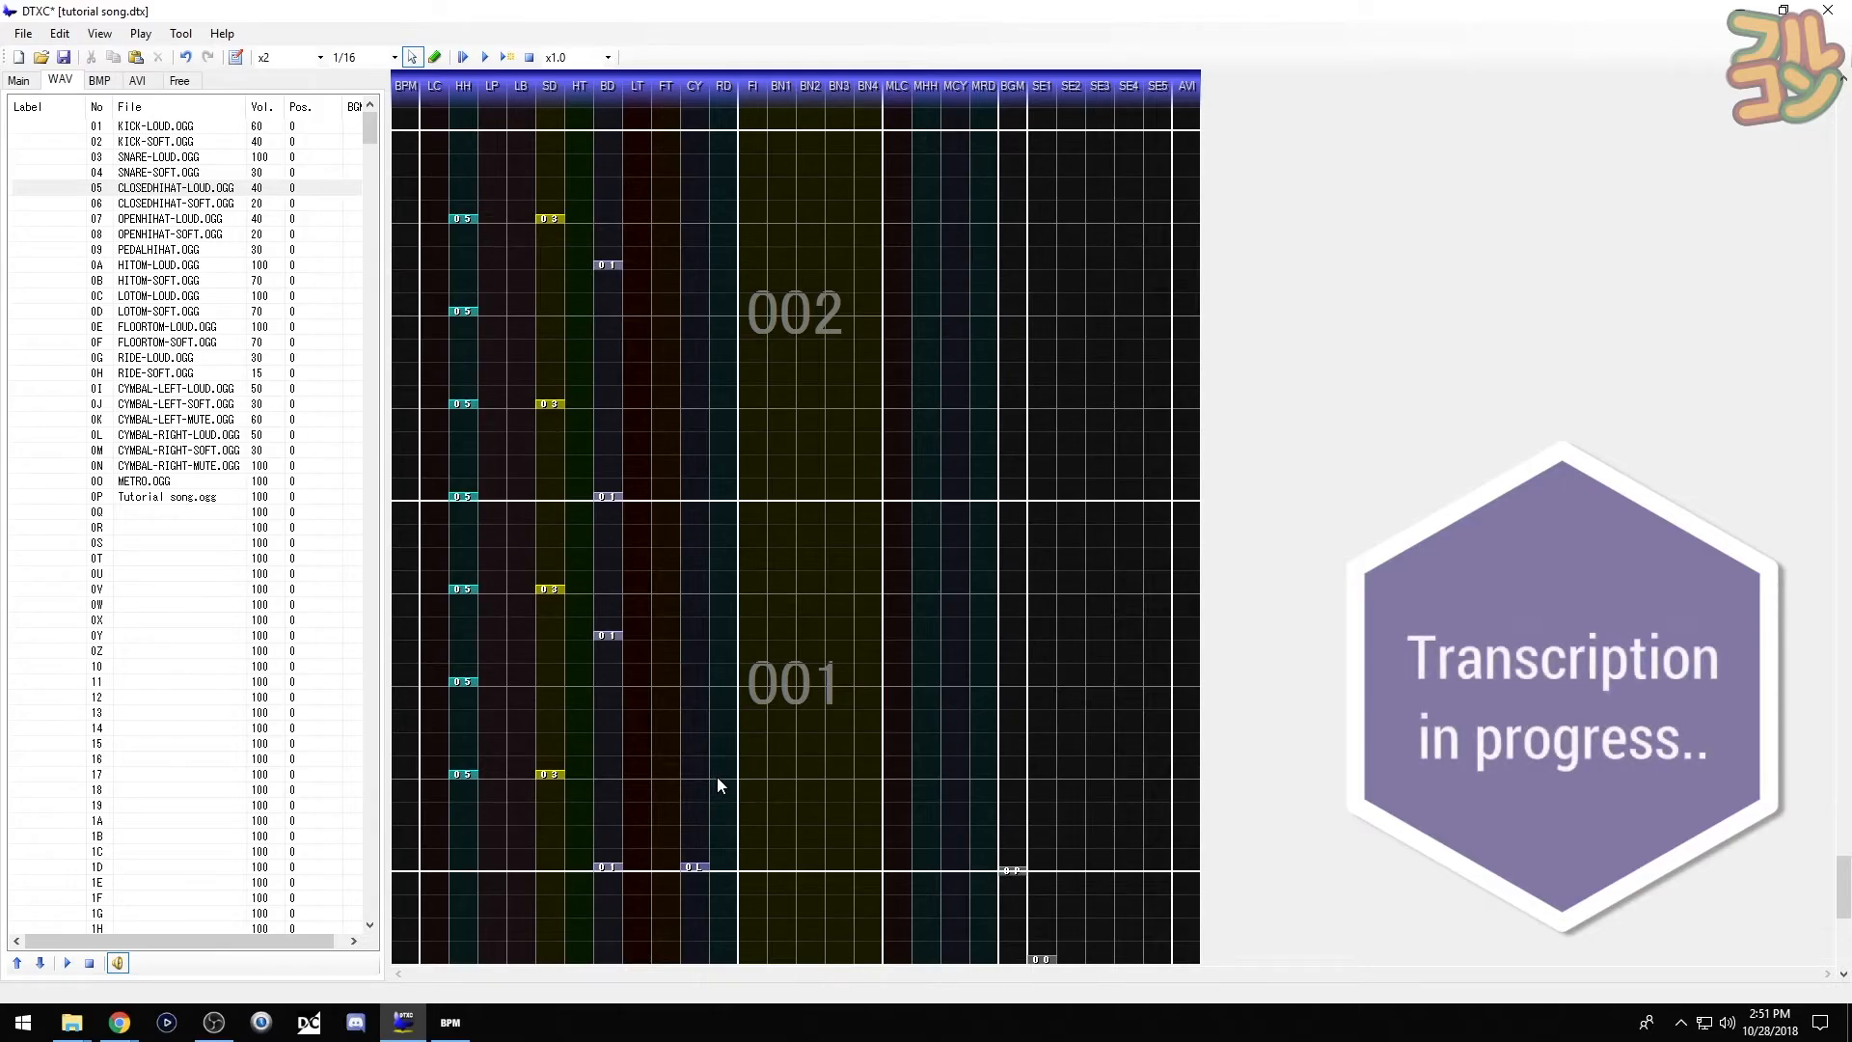
{"action": "scroll", "coordinate": [716, 777], "scroll_direction": "up", "scroll_amount": 4}
{"action": "left_click_drag", "start_coordinate": [446, 362], "coordinate": [734, 710]}
{"action": "scroll", "coordinate": [621, 686], "scroll_direction": "up", "scroll_amount": 3}
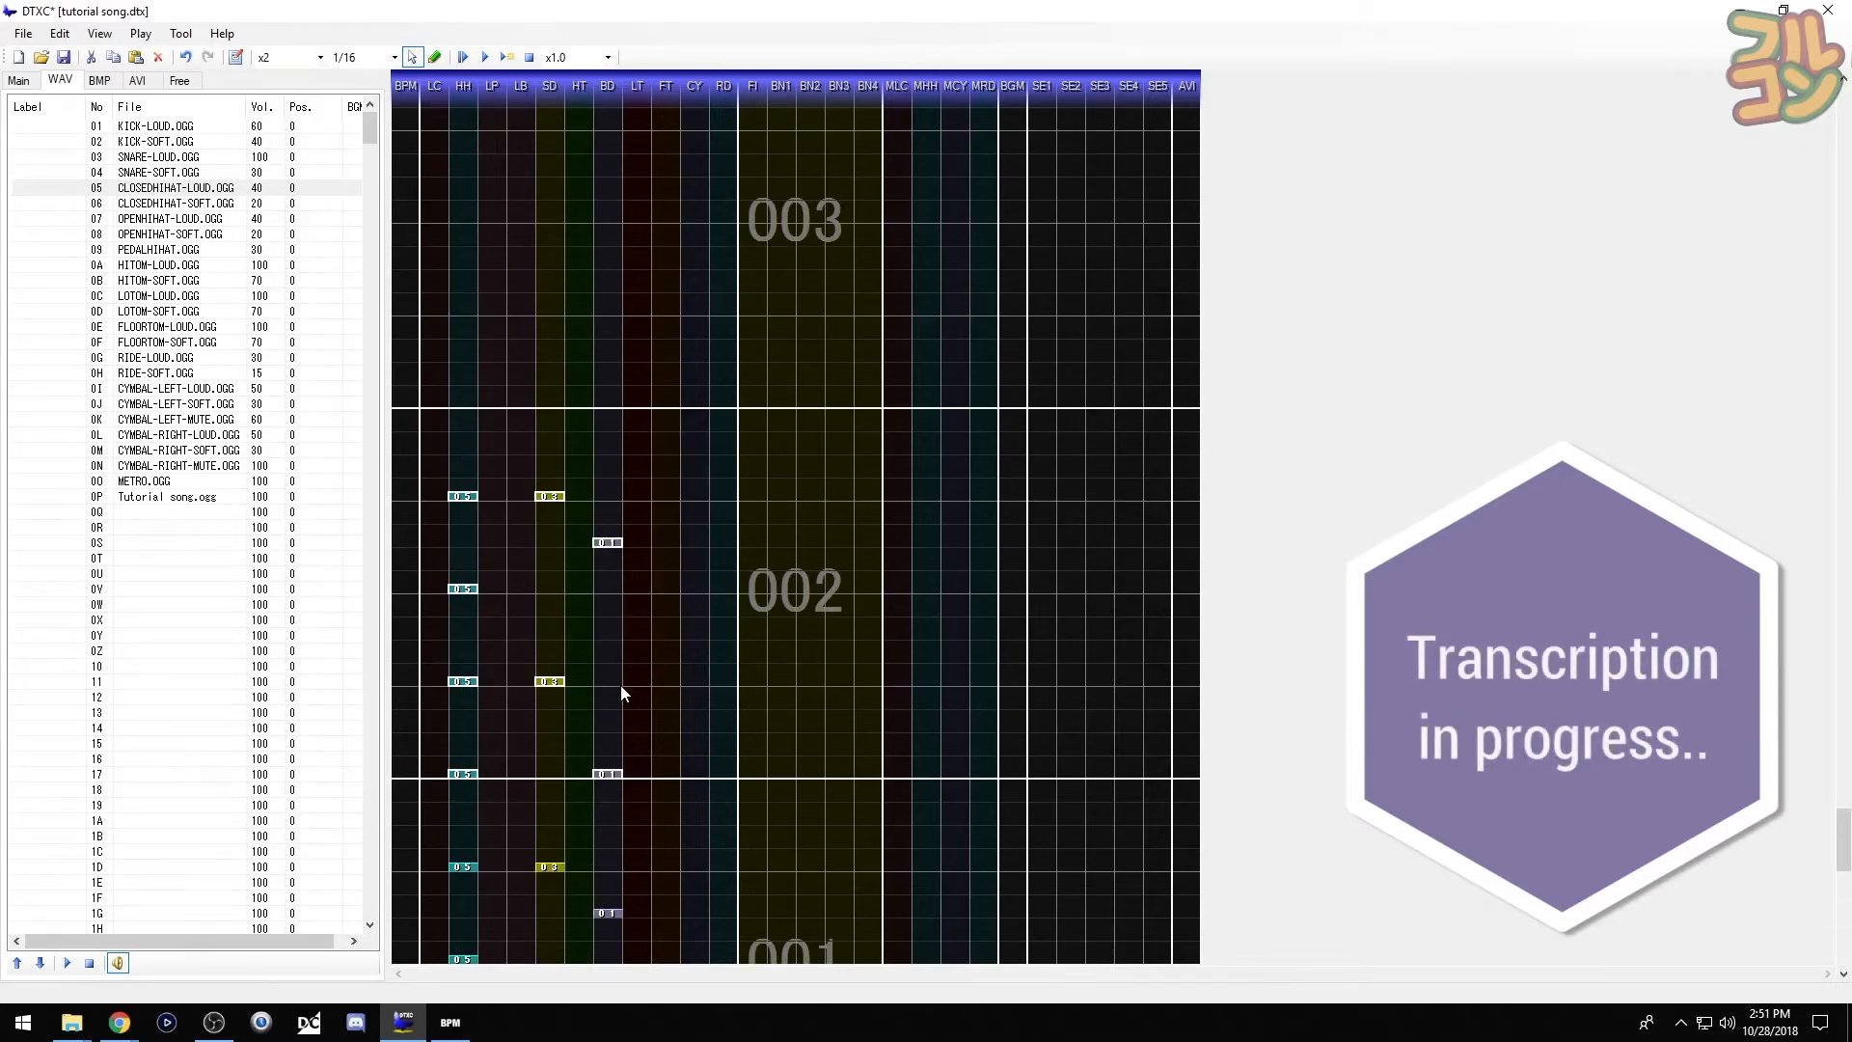
{"action": "key", "text": "ctrl+v"}
{"action": "left_click", "coordinate": [612, 547]}
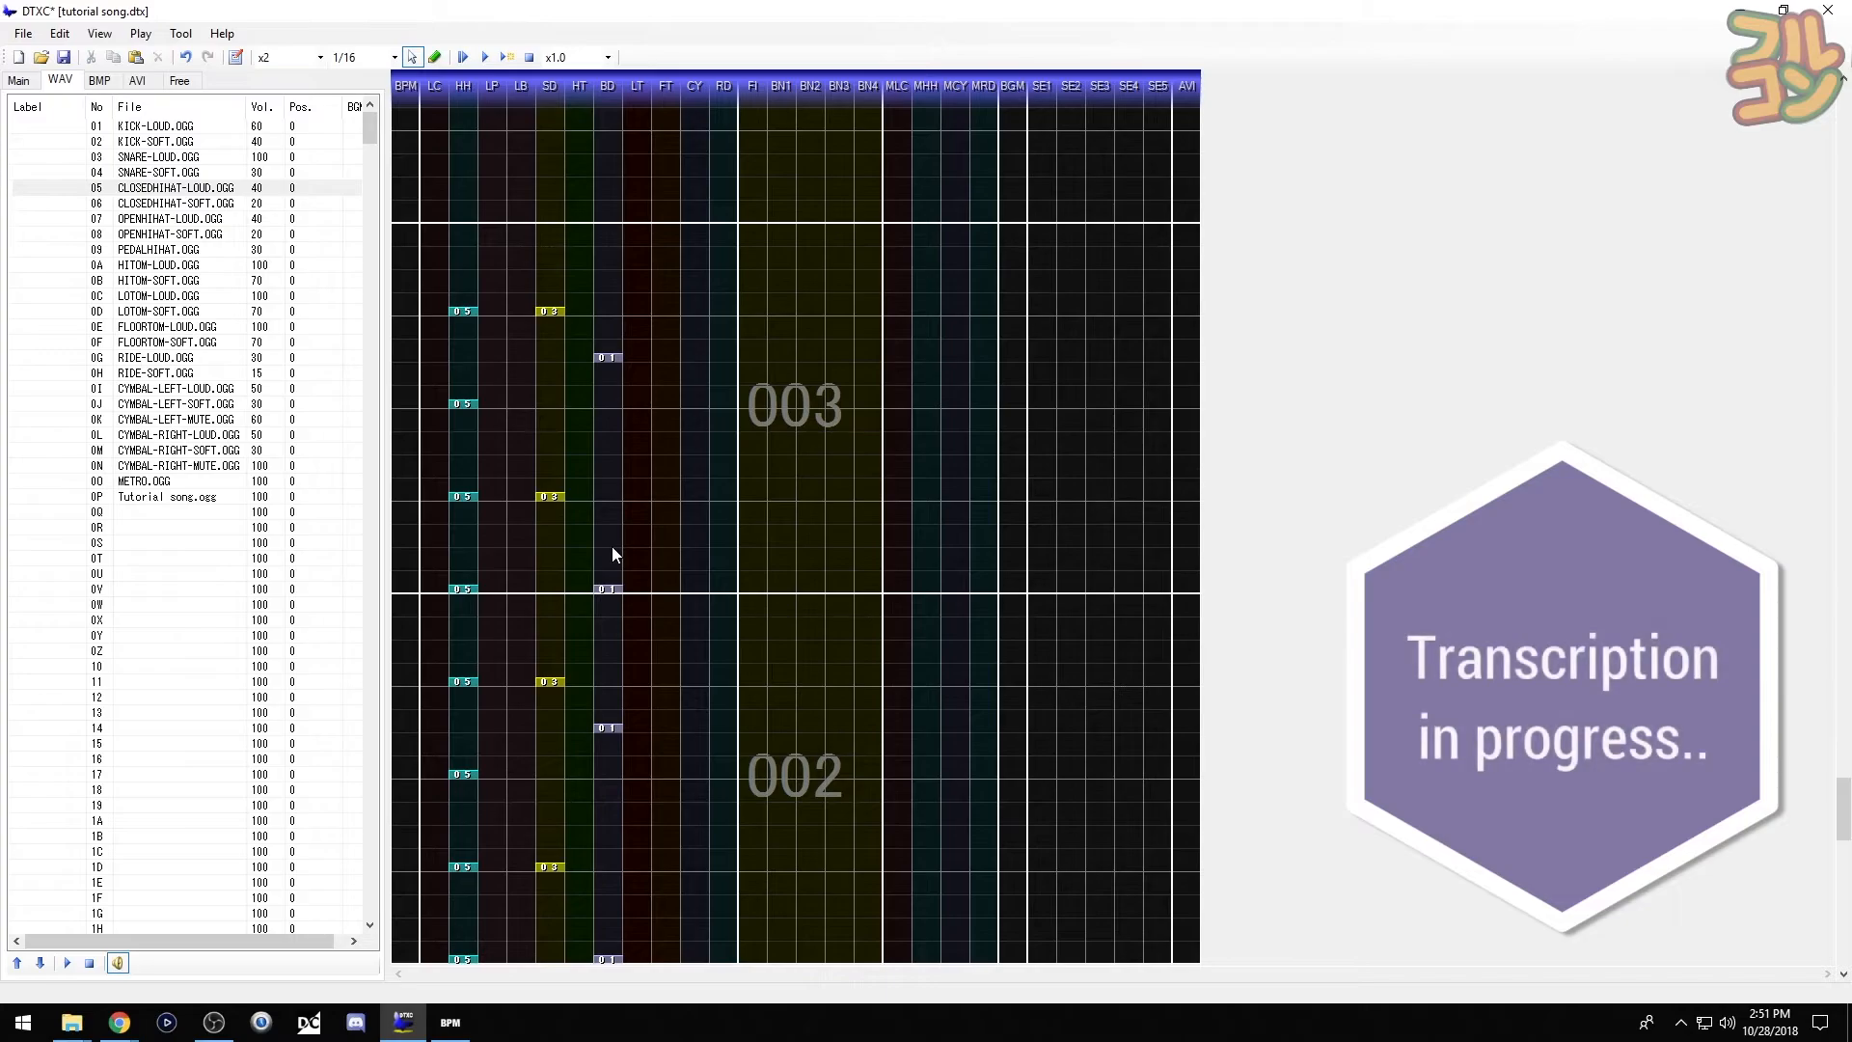
{"action": "key", "text": "F5"}
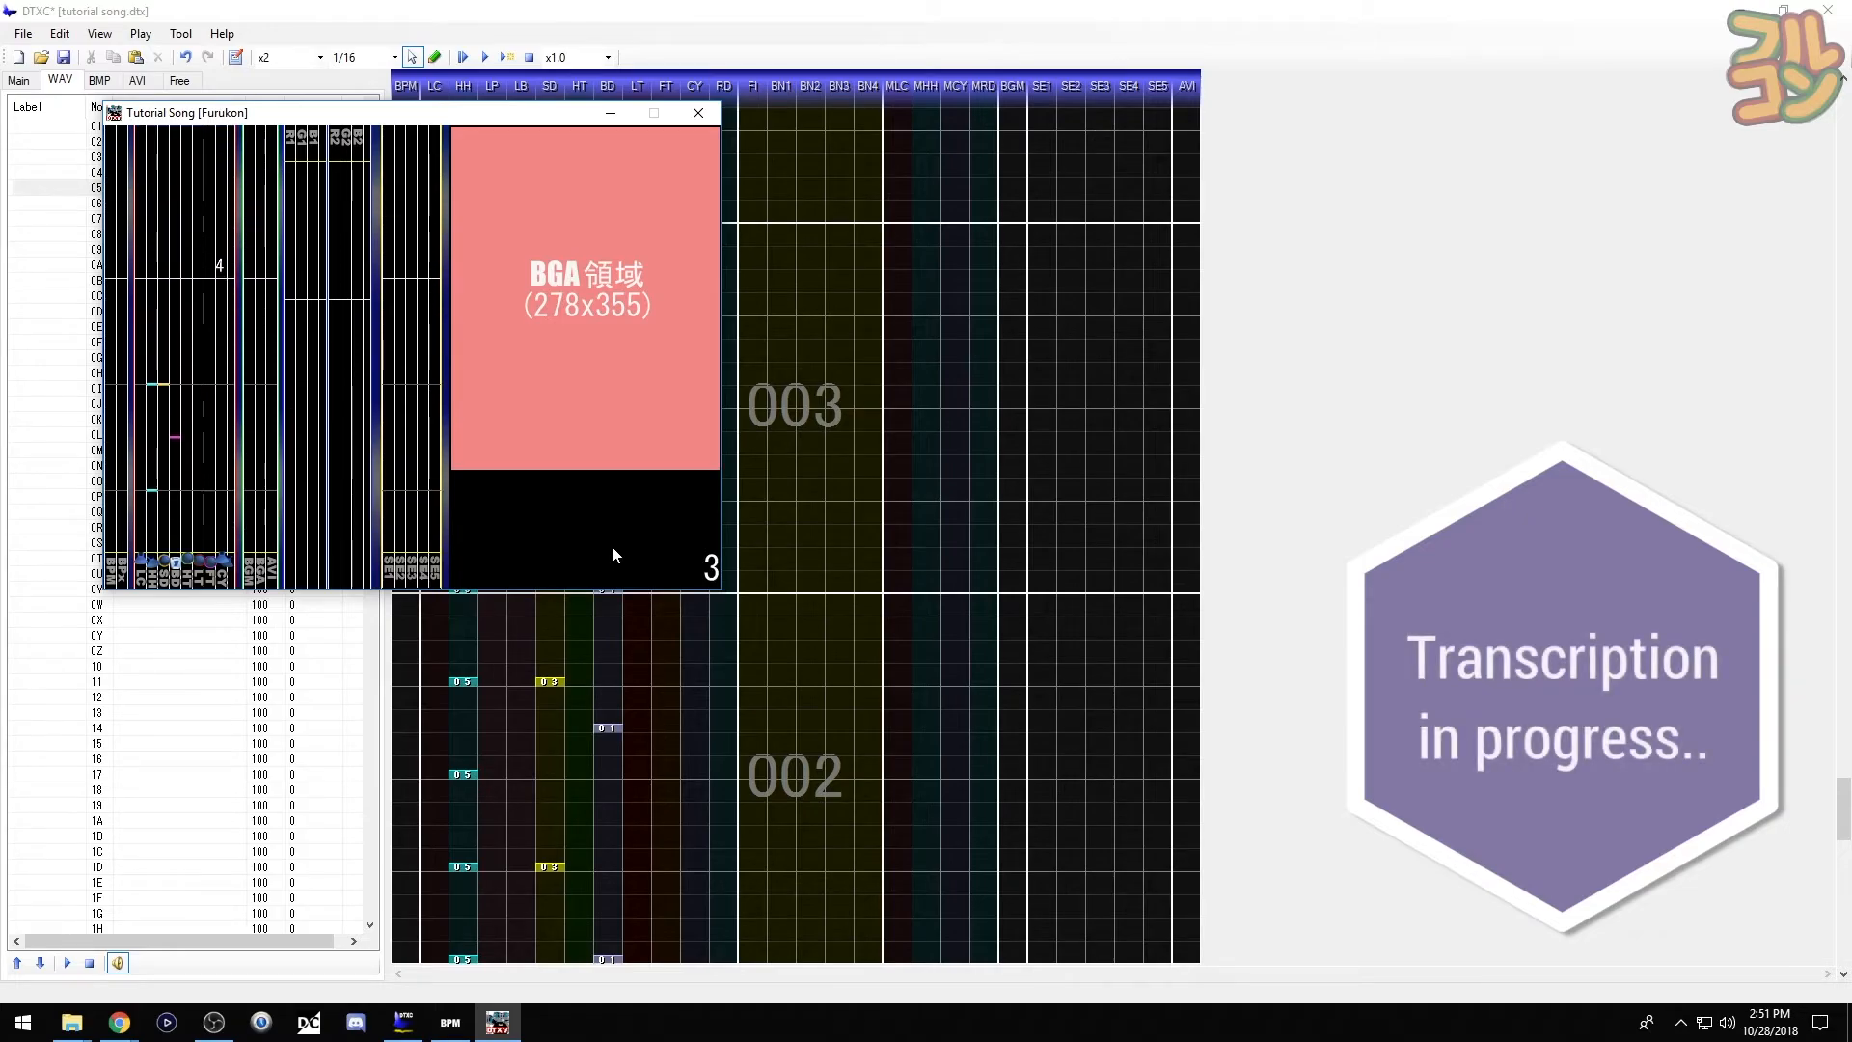
{"action": "left_click", "coordinate": [714, 114]}
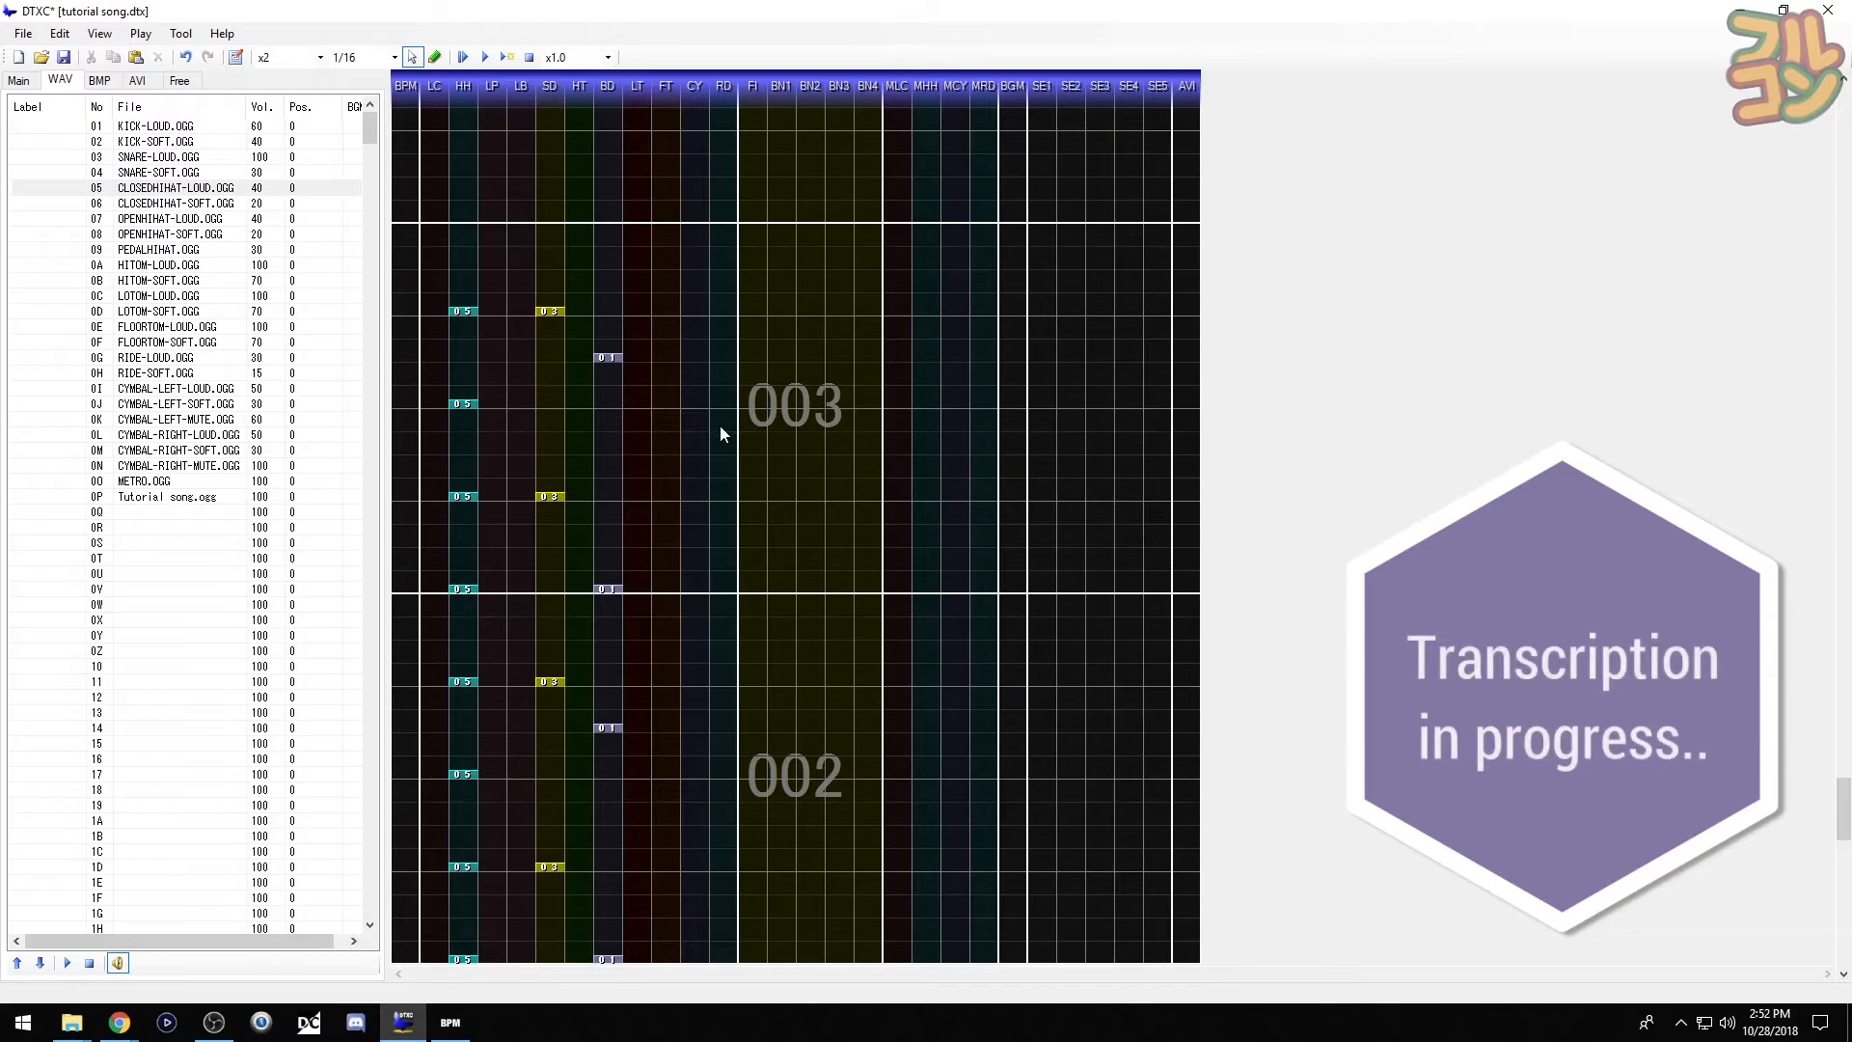
{"action": "scroll", "coordinate": [679, 446], "scroll_direction": "up", "scroll_amount": 2}
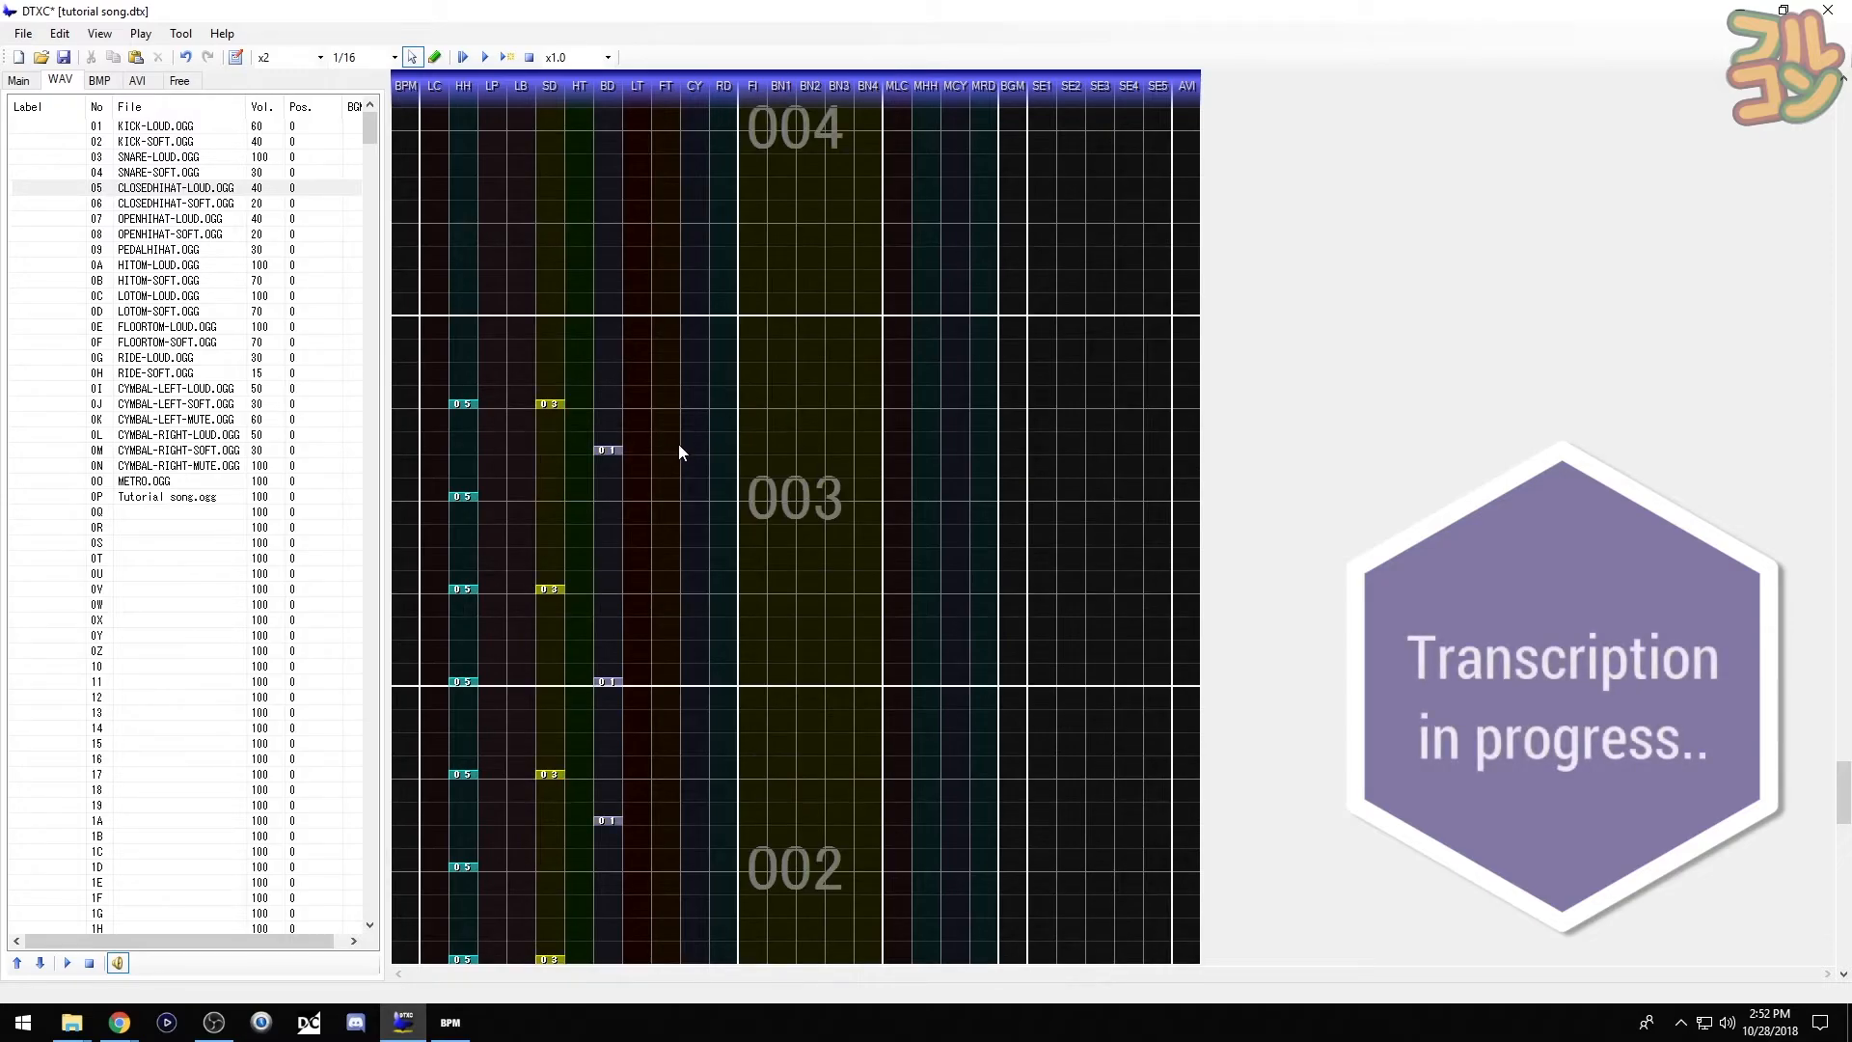
{"action": "scroll", "coordinate": [680, 449], "scroll_direction": "down", "scroll_amount": 12}
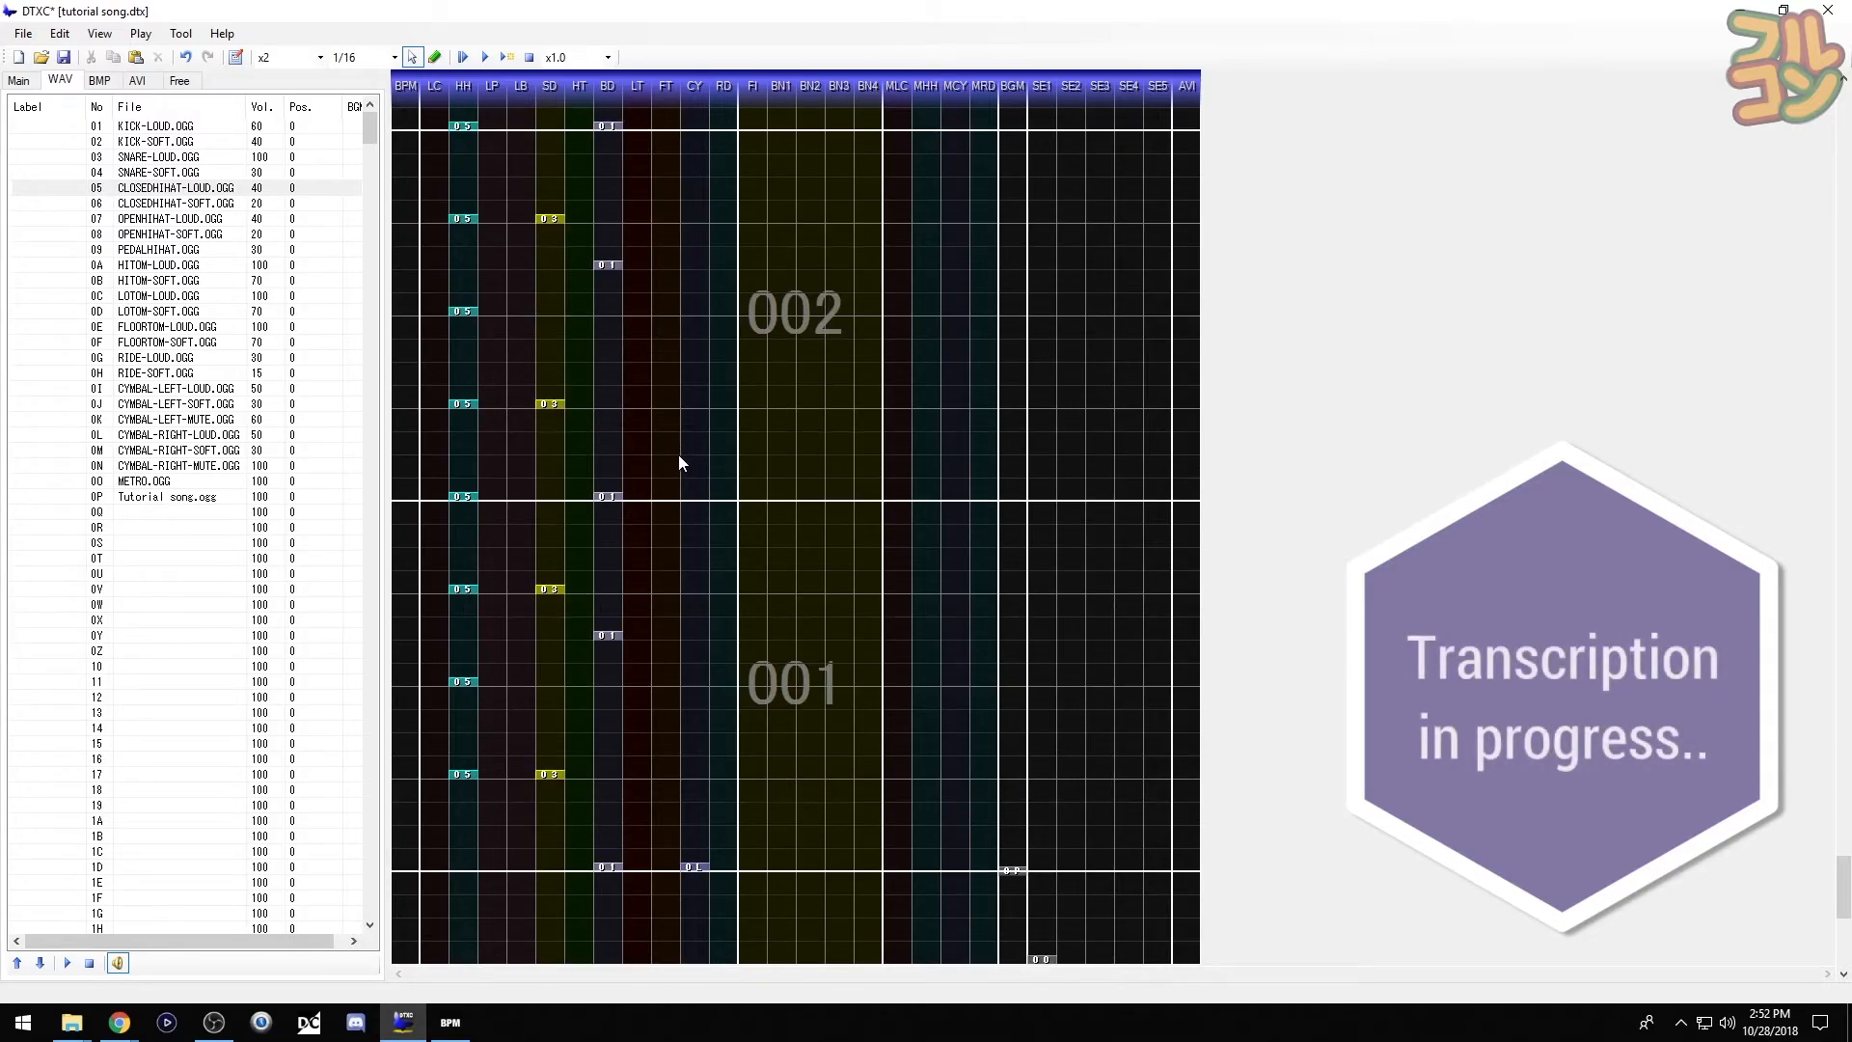
{"action": "scroll", "coordinate": [692, 455], "scroll_direction": "down", "scroll_amount": 6}
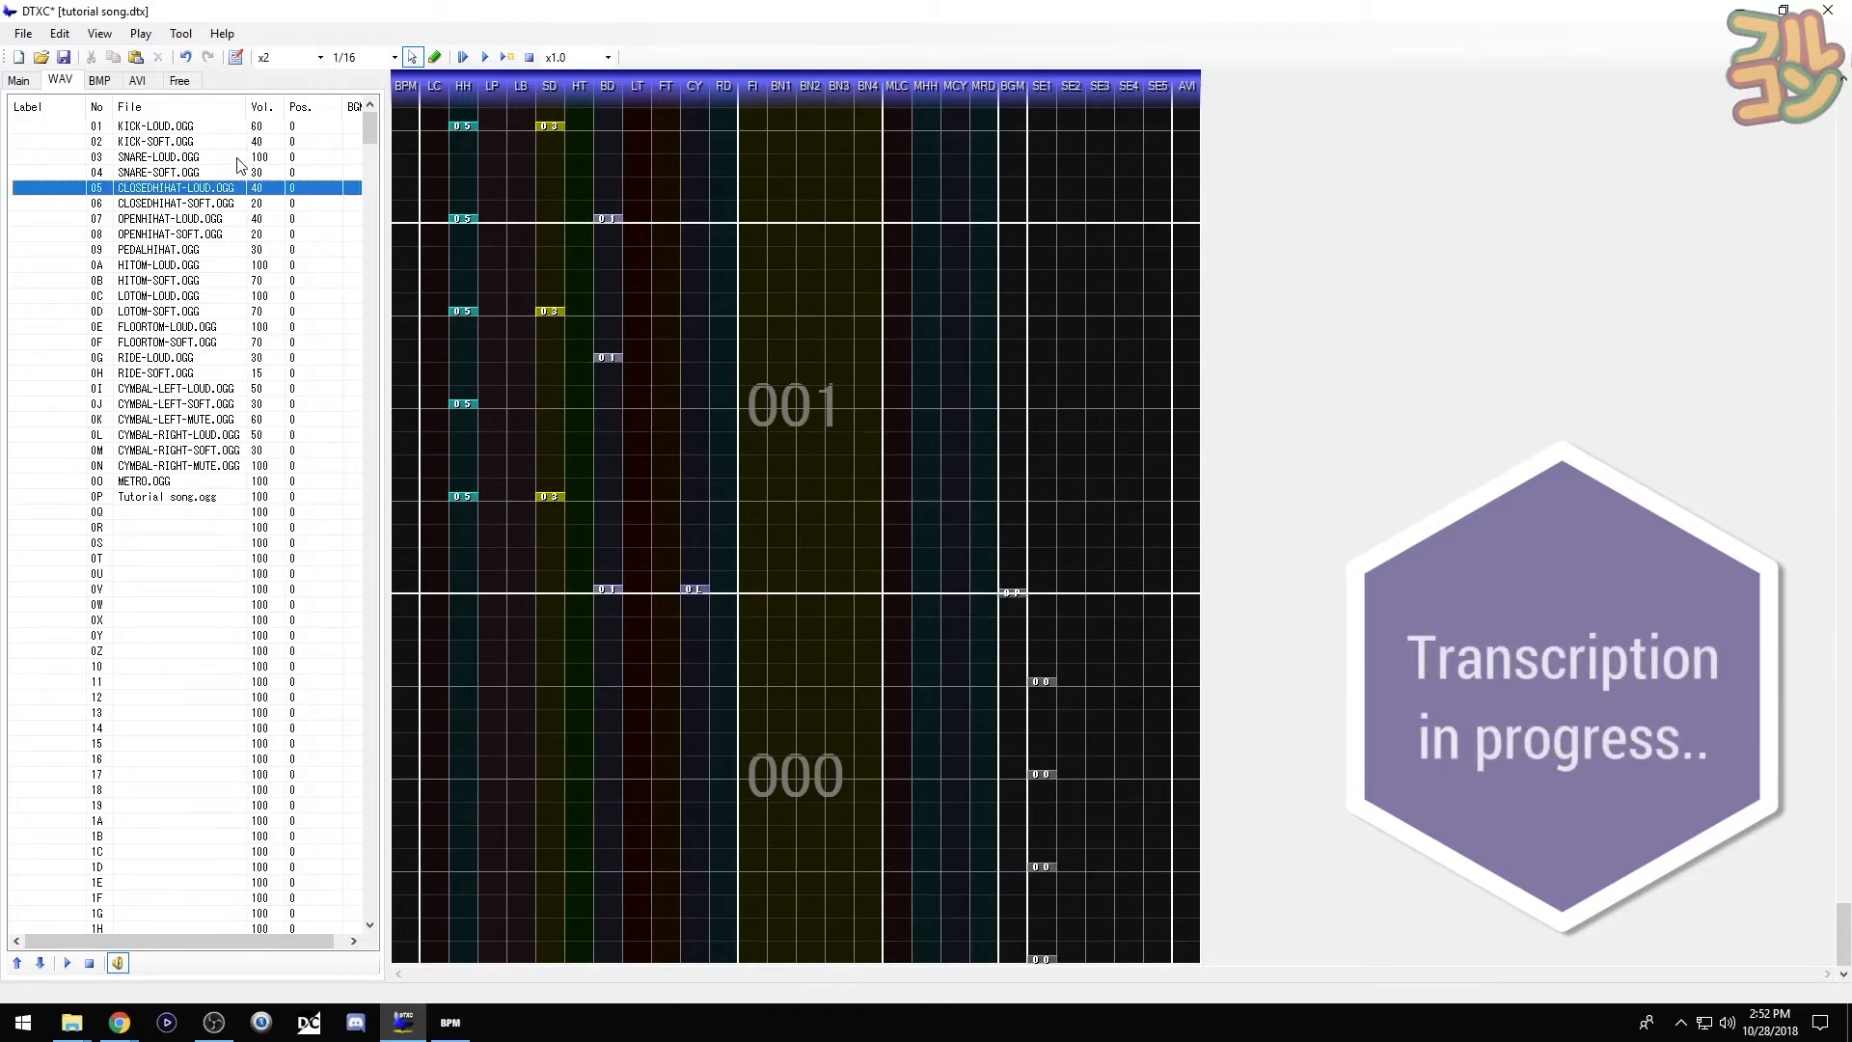
{"action": "left_click", "coordinate": [485, 57]}
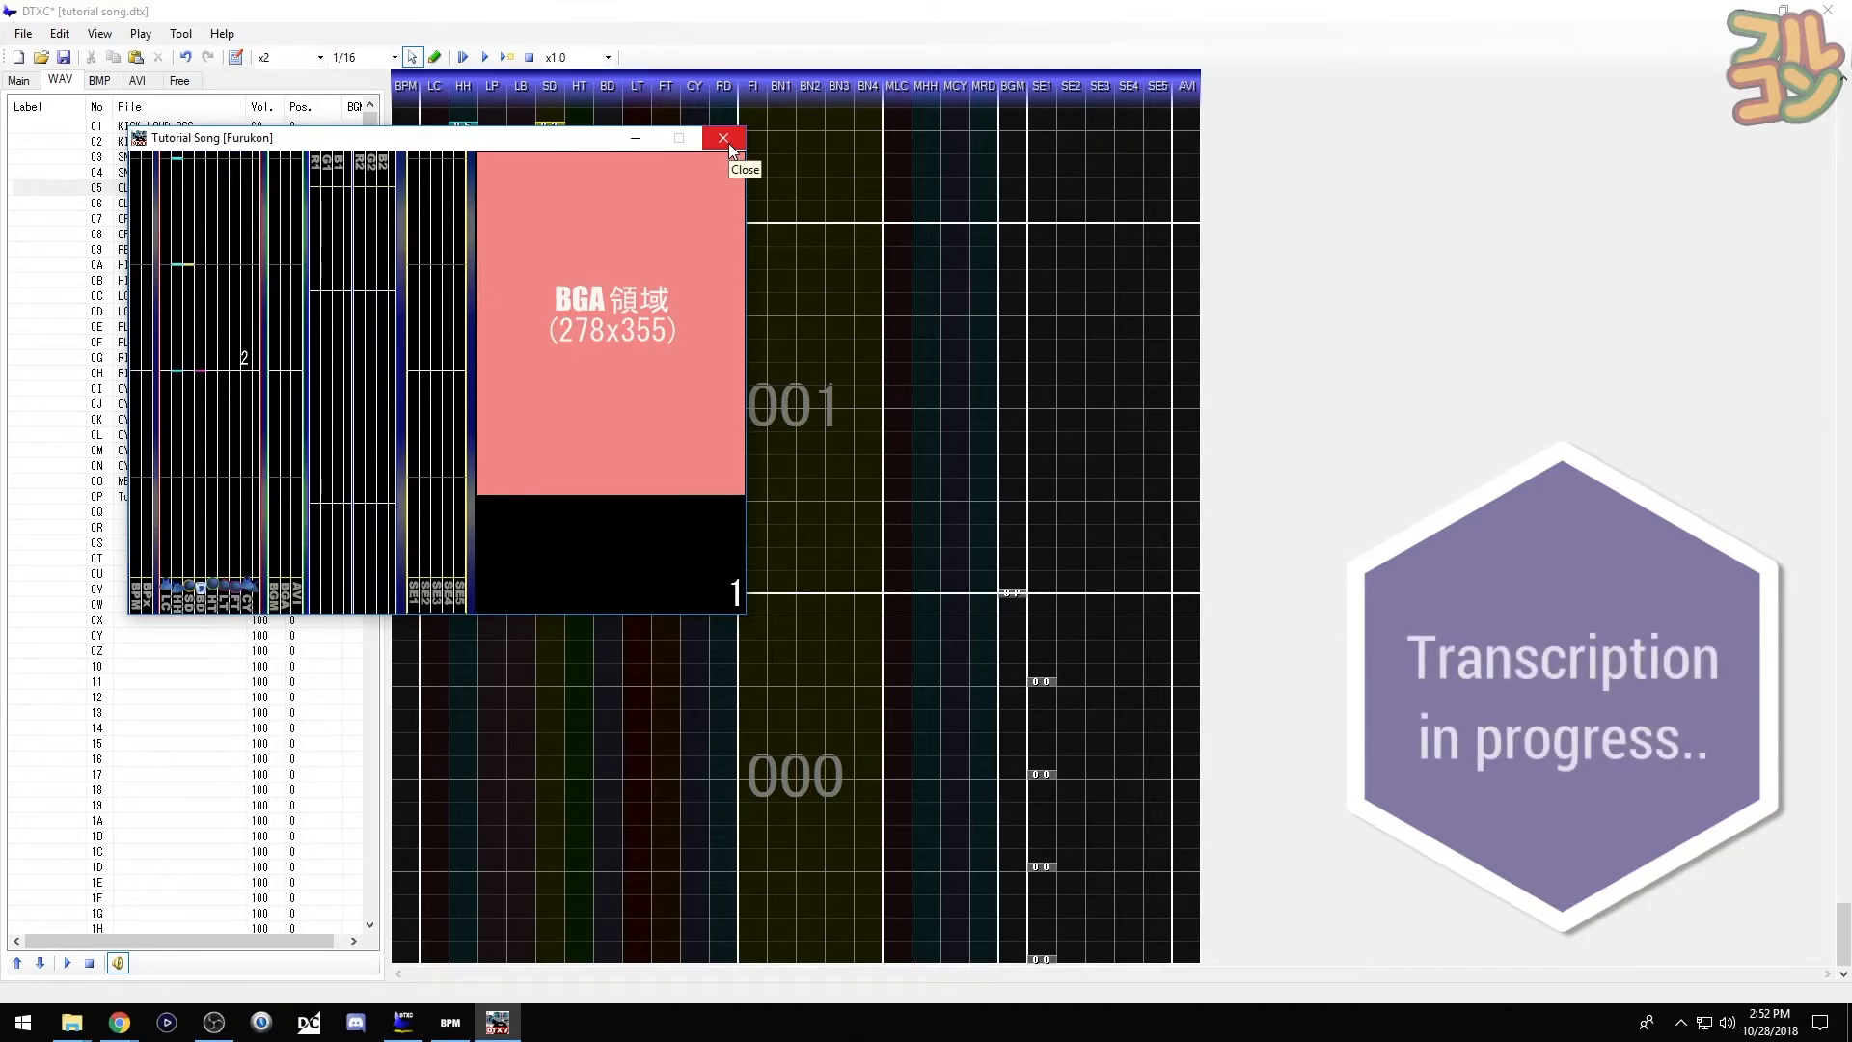
{"action": "left_click", "coordinate": [724, 140]}
- Add offbeat loud closed hi-hats through measures 001–003 and preview the chart
{"action": "key", "text": "ctrl+v"}
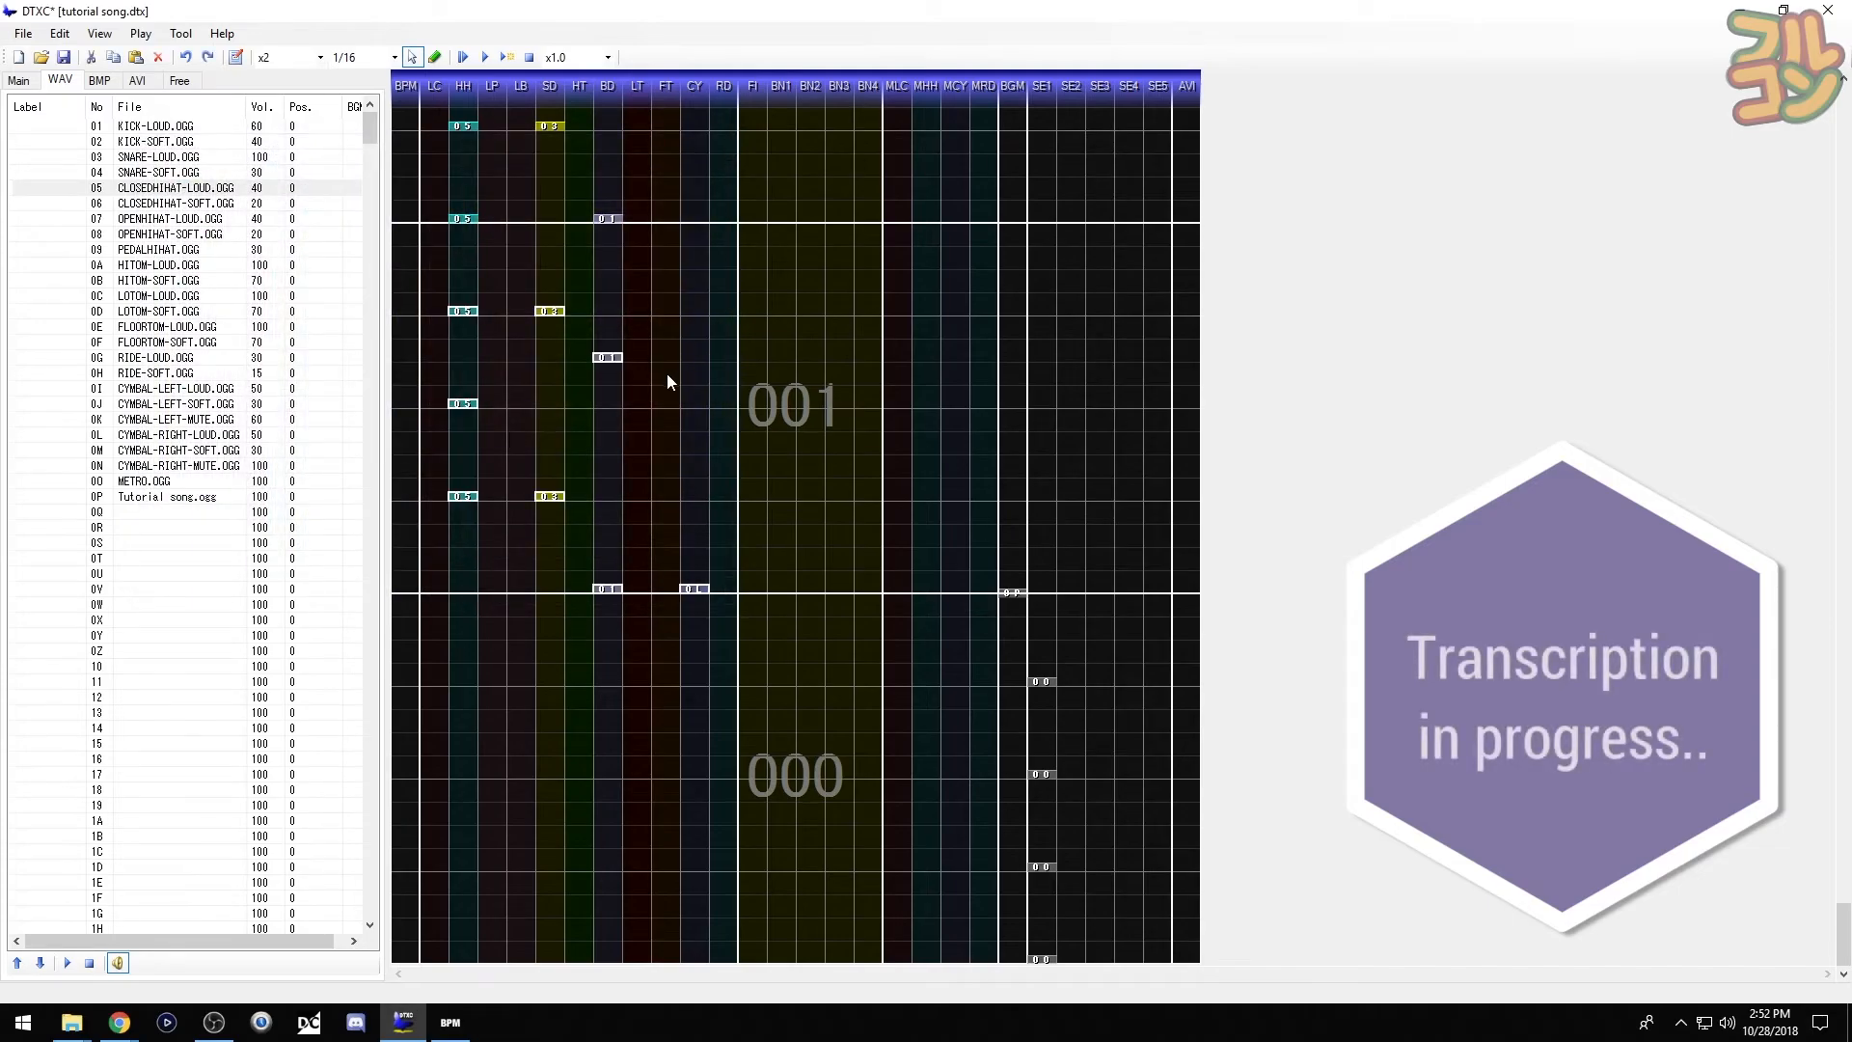
{"action": "left_click", "coordinate": [667, 373]}
{"action": "key", "text": "F6"}
{"action": "left_click", "coordinate": [463, 449]}
{"action": "left_click", "coordinate": [463, 357]}
{"action": "left_click", "coordinate": [463, 264]}
{"action": "scroll", "coordinate": [520, 453], "scroll_direction": "up", "scroll_amount": 3}
{"action": "left_click", "coordinate": [463, 450]}
{"action": "left_click", "coordinate": [463, 171]}
{"action": "scroll", "coordinate": [492, 463], "scroll_direction": "up", "scroll_amount": 3}
{"action": "left_click", "coordinate": [463, 264]}
{"action": "key", "text": "F5"}
{"action": "key", "text": "F1"}
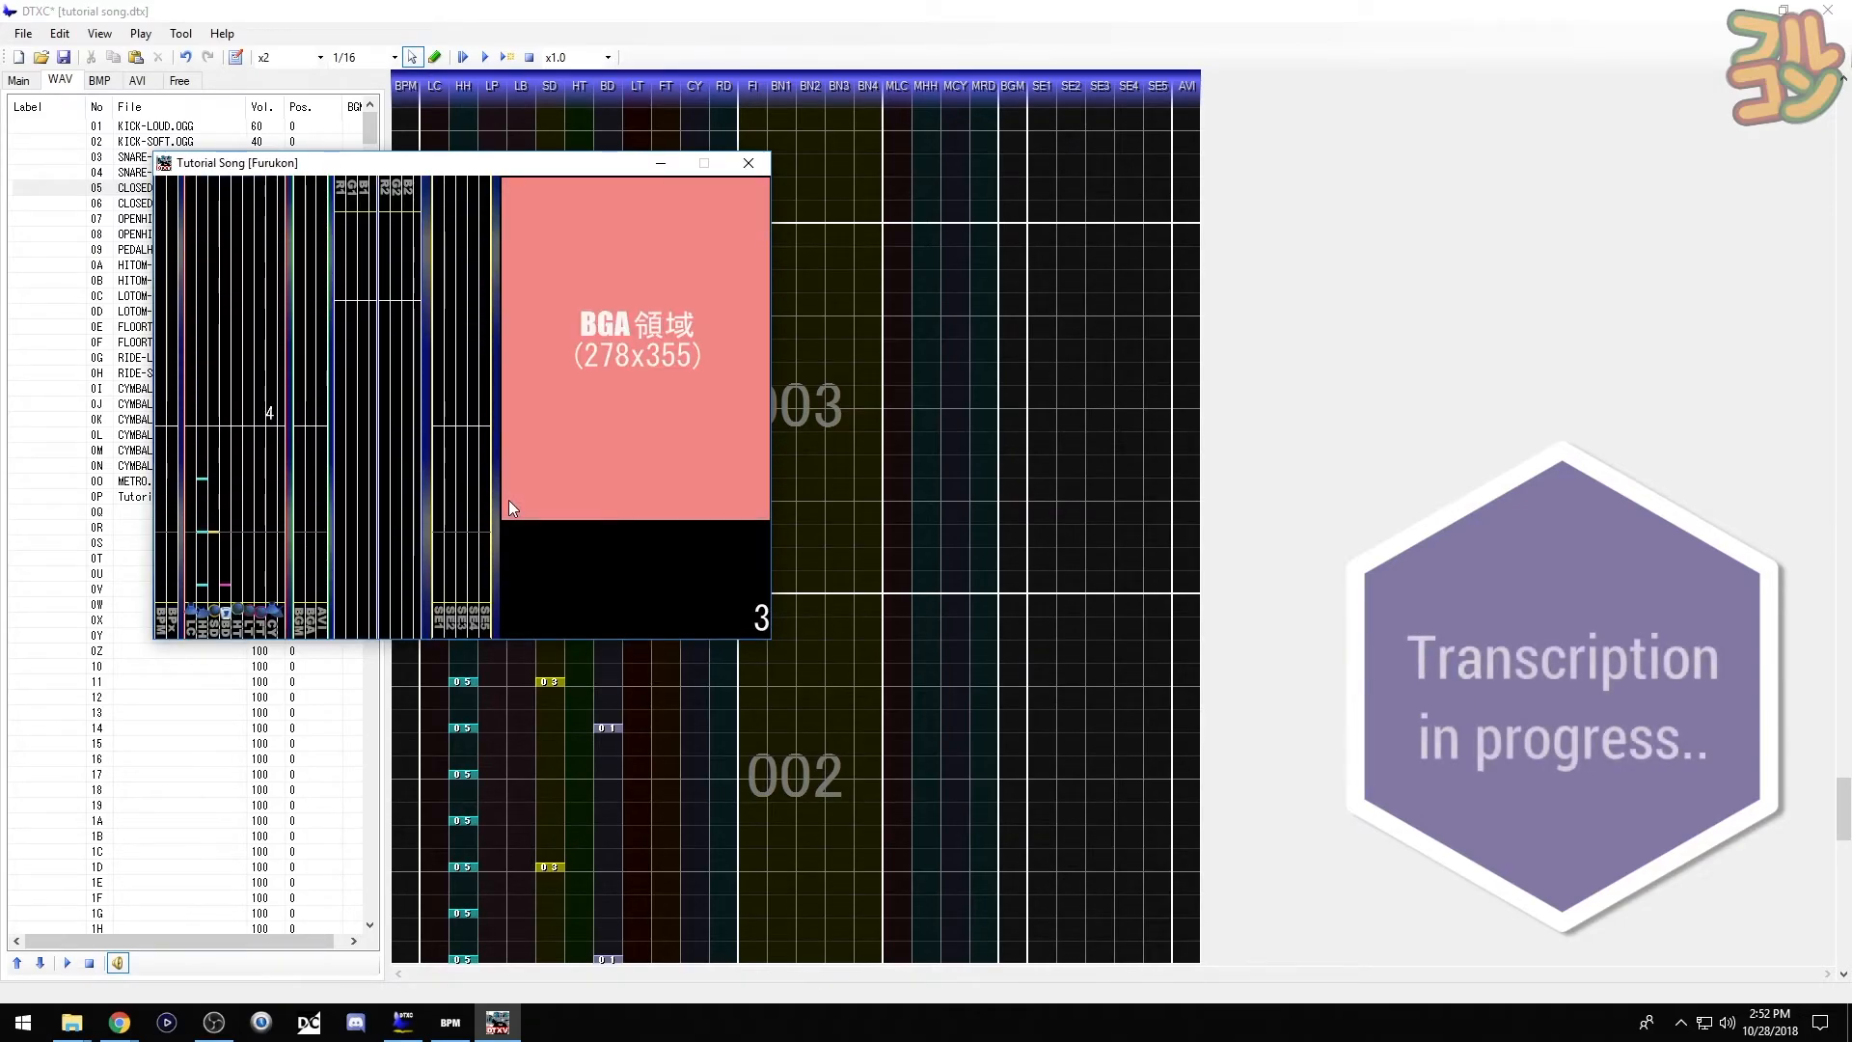
- Replace a closed hi-hat in measure 003 with a loud open hi-hat
{"action": "left_click", "coordinate": [766, 158]}
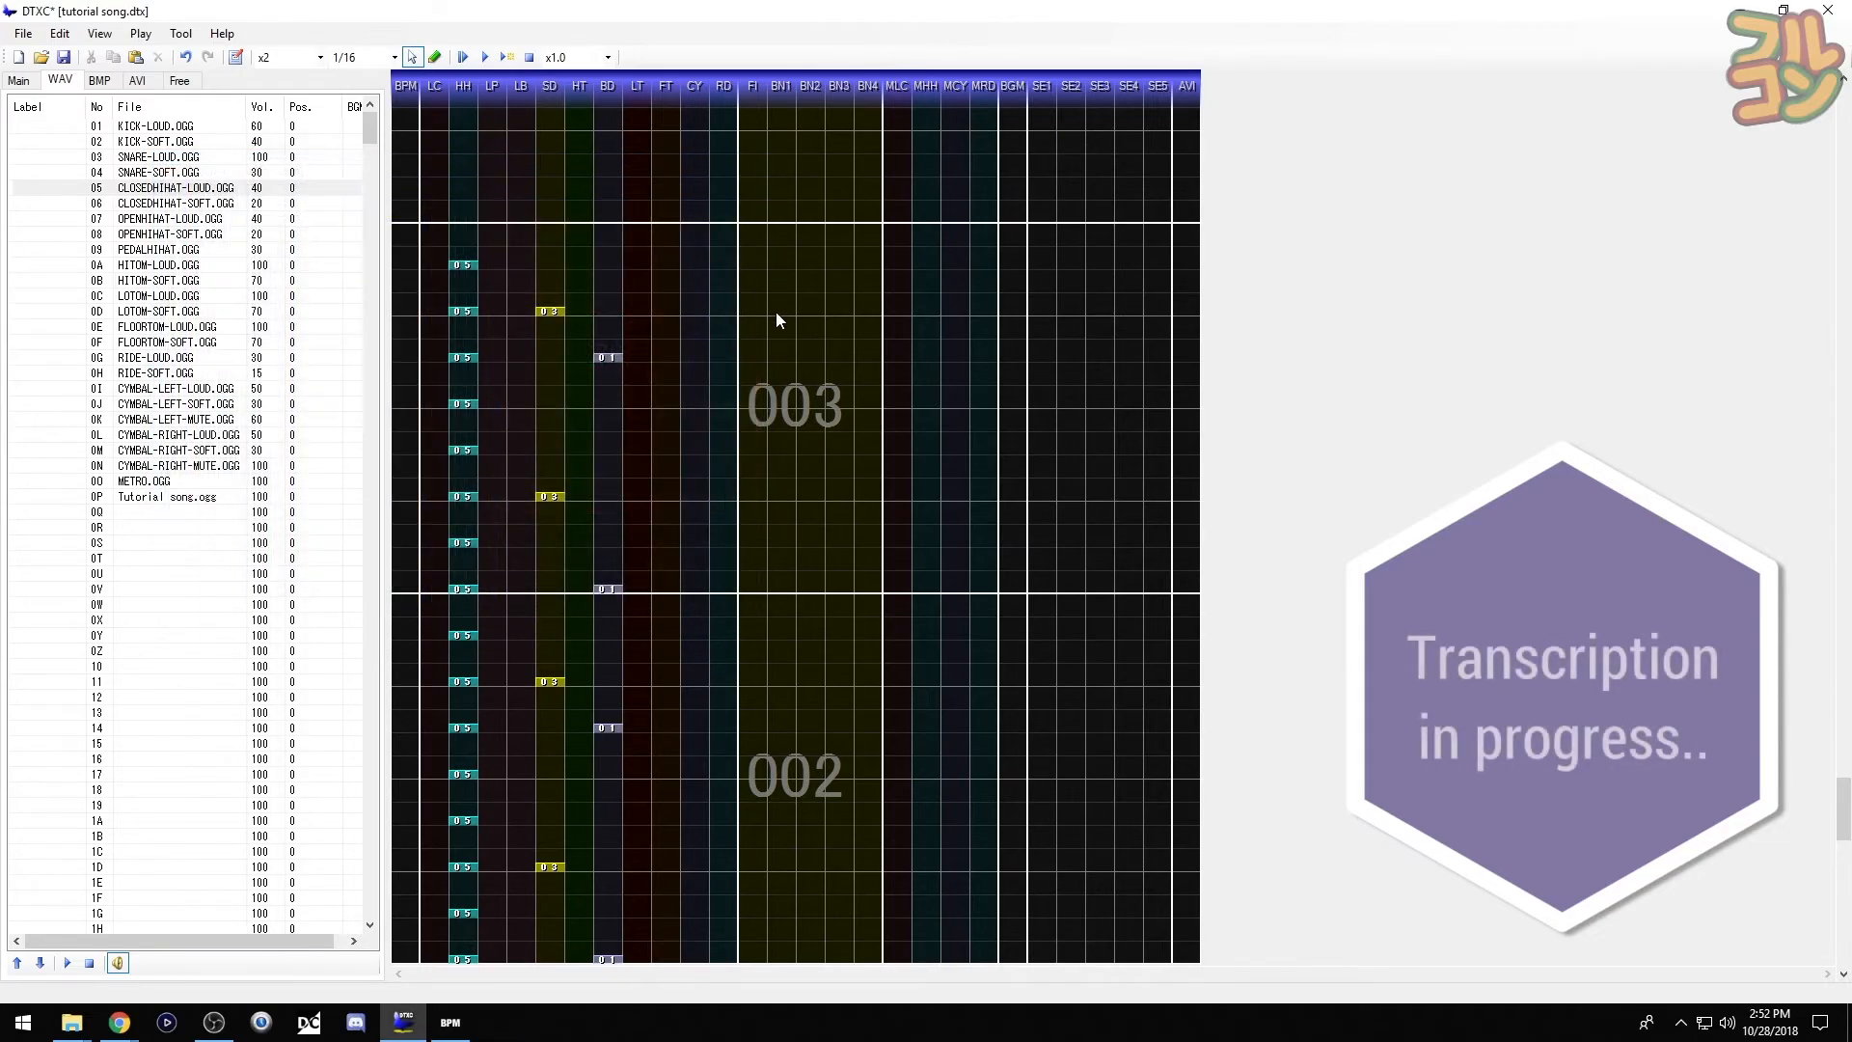
{"action": "left_click", "coordinate": [463, 353]}
{"action": "left_click", "coordinate": [60, 220]}
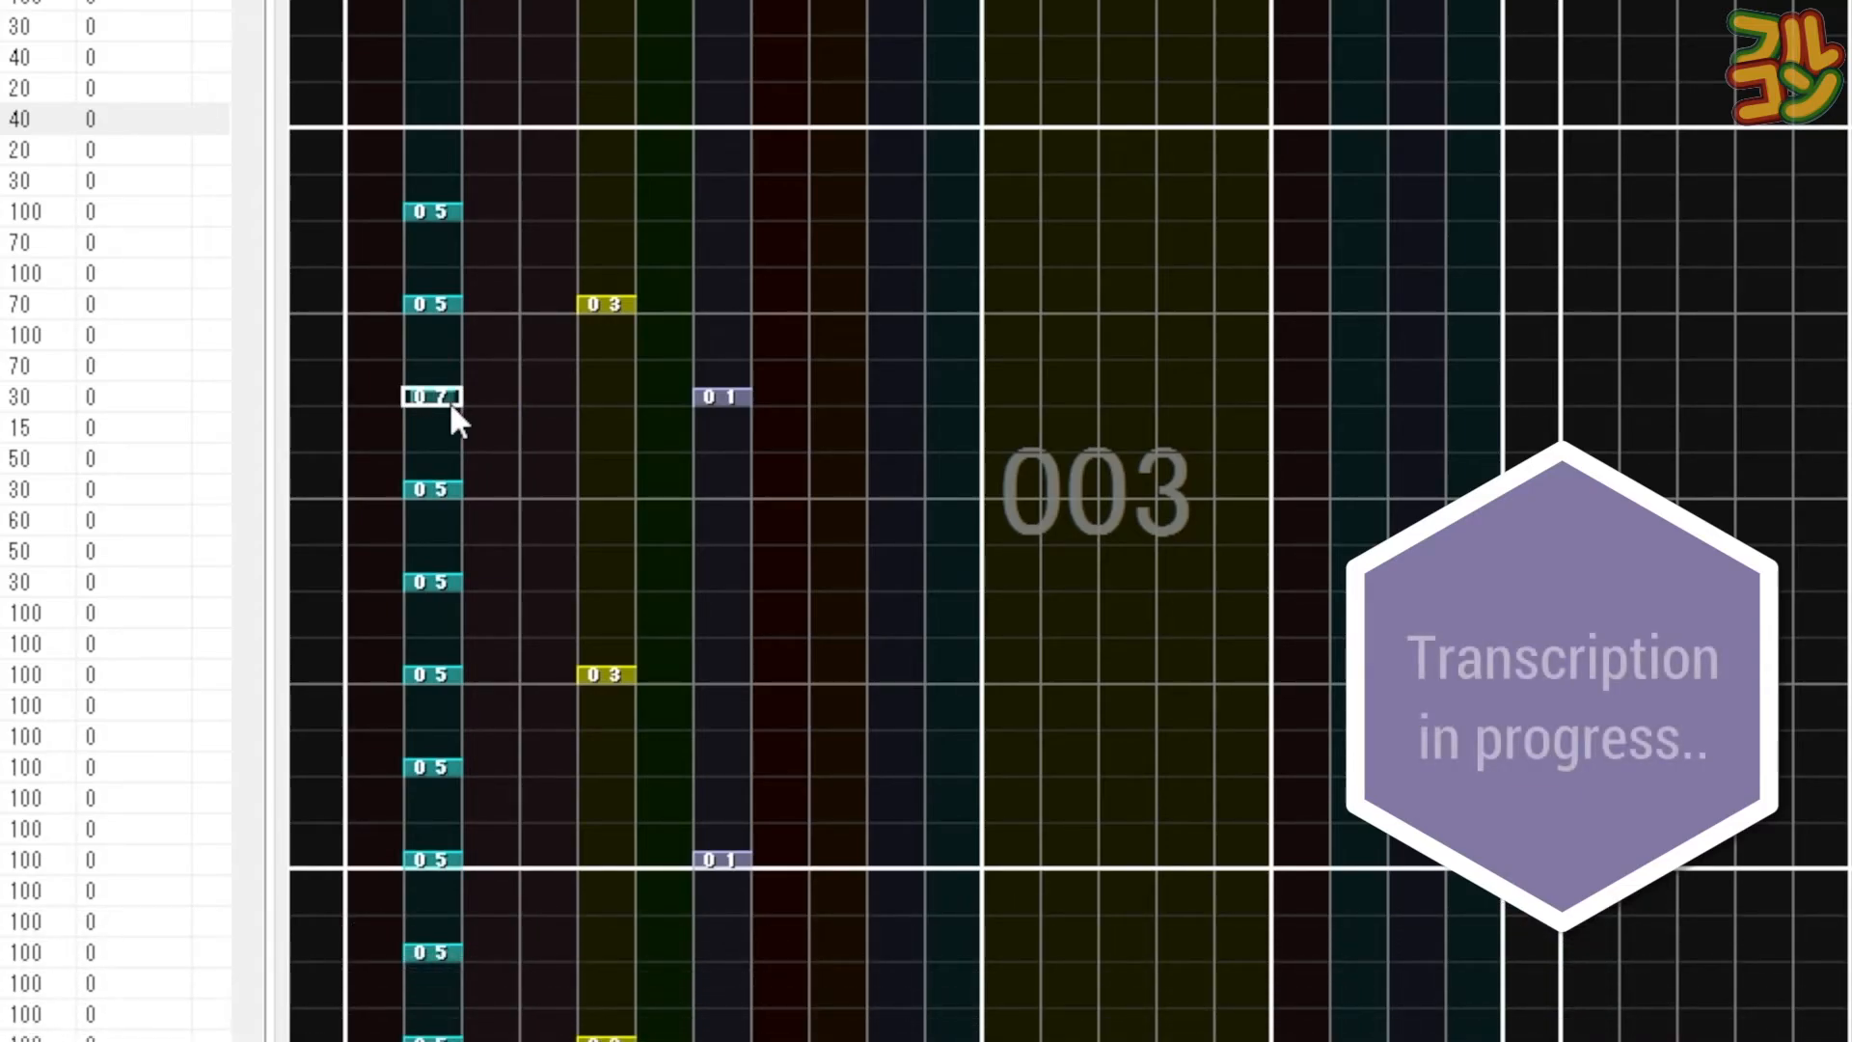
{"action": "left_click", "coordinate": [449, 398]}
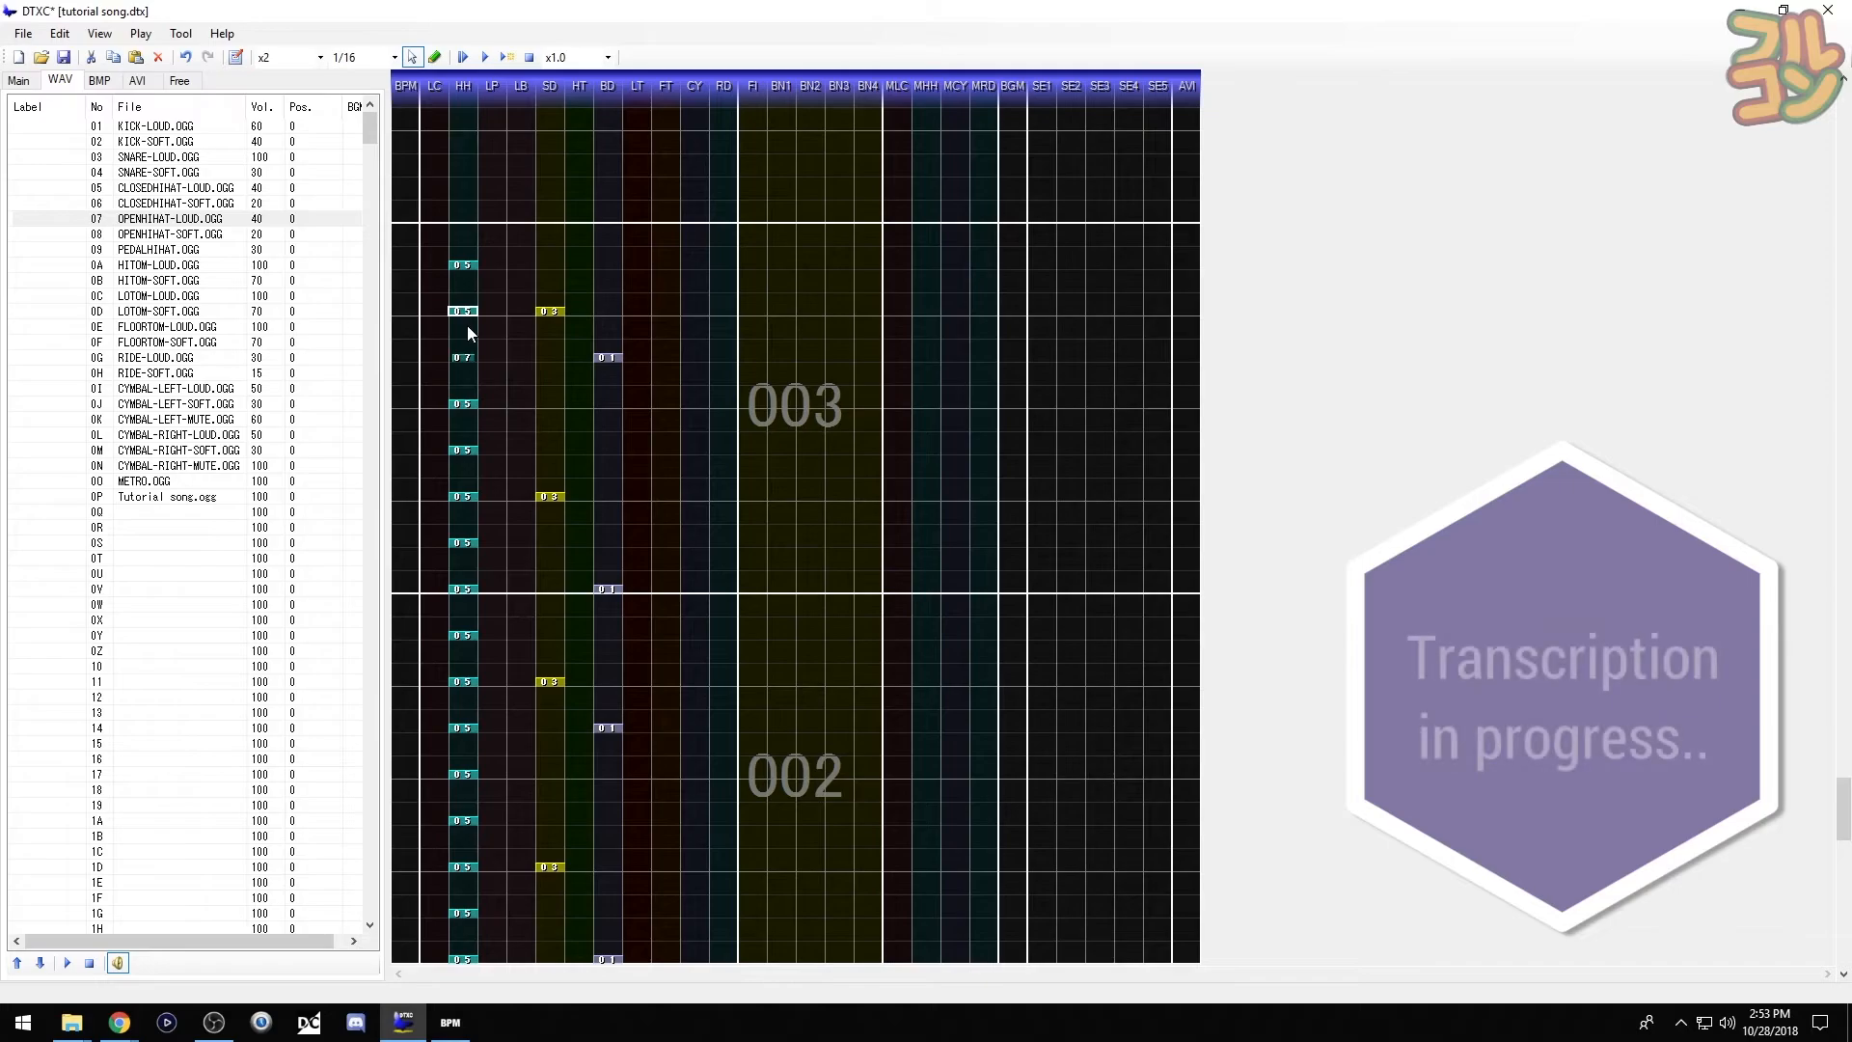
{"action": "key", "text": "Delete"}
- Add a pedal hi-hat to measure 003 and preview the chart
{"action": "left_click", "coordinate": [54, 249]}
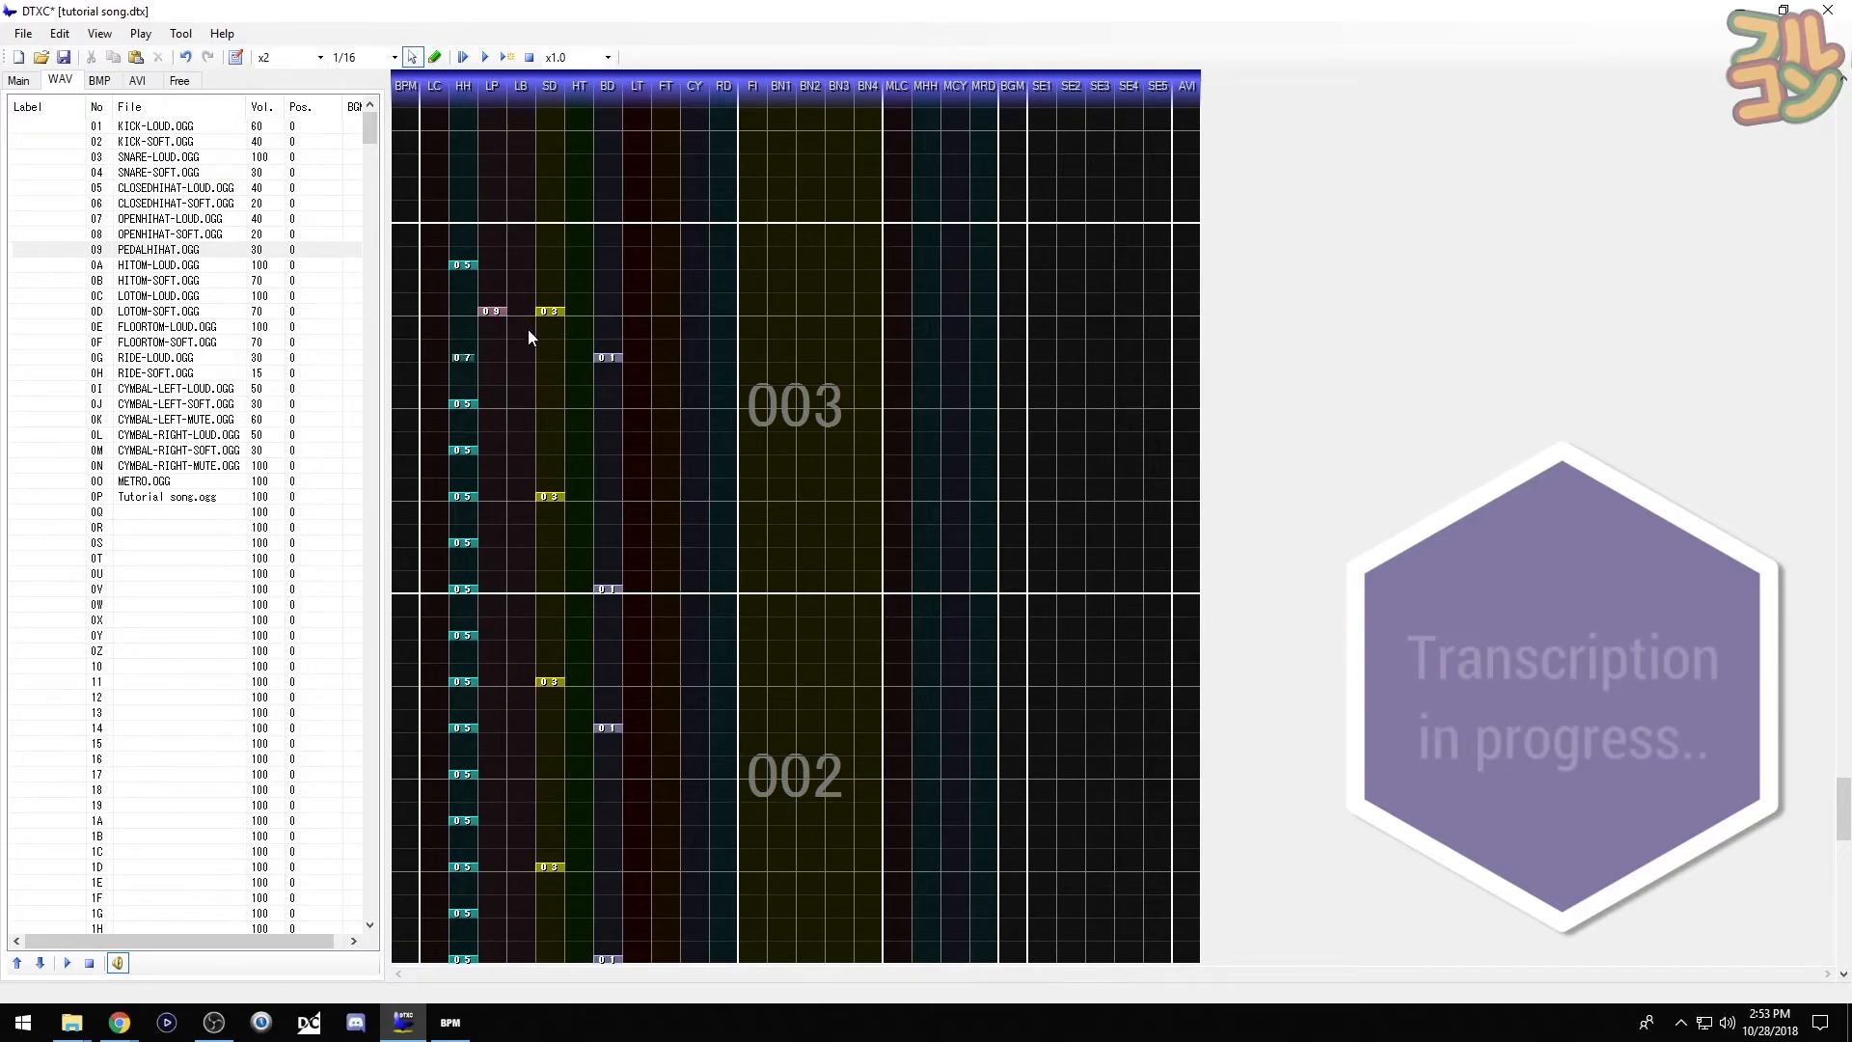
{"action": "scroll", "coordinate": [527, 334], "scroll_direction": "down", "scroll_amount": 2}
{"action": "key", "text": "F6"}
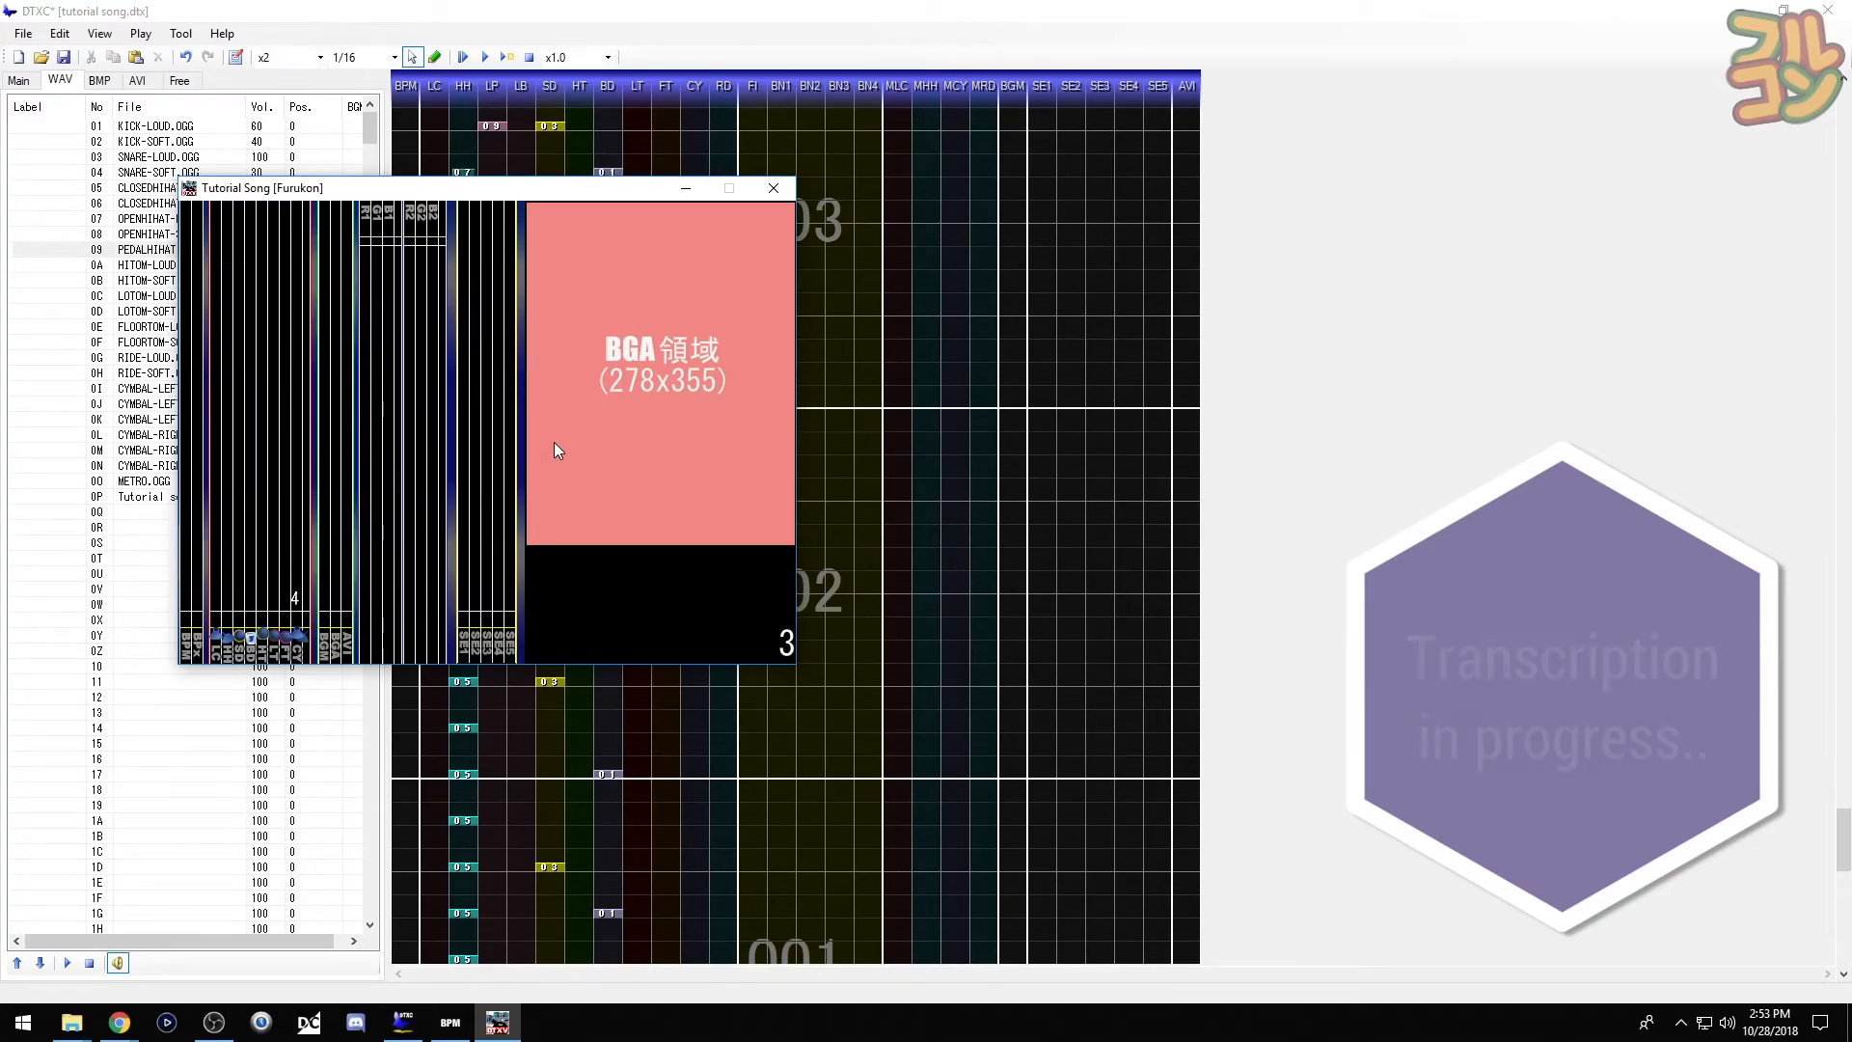
{"action": "left_click", "coordinate": [785, 196]}
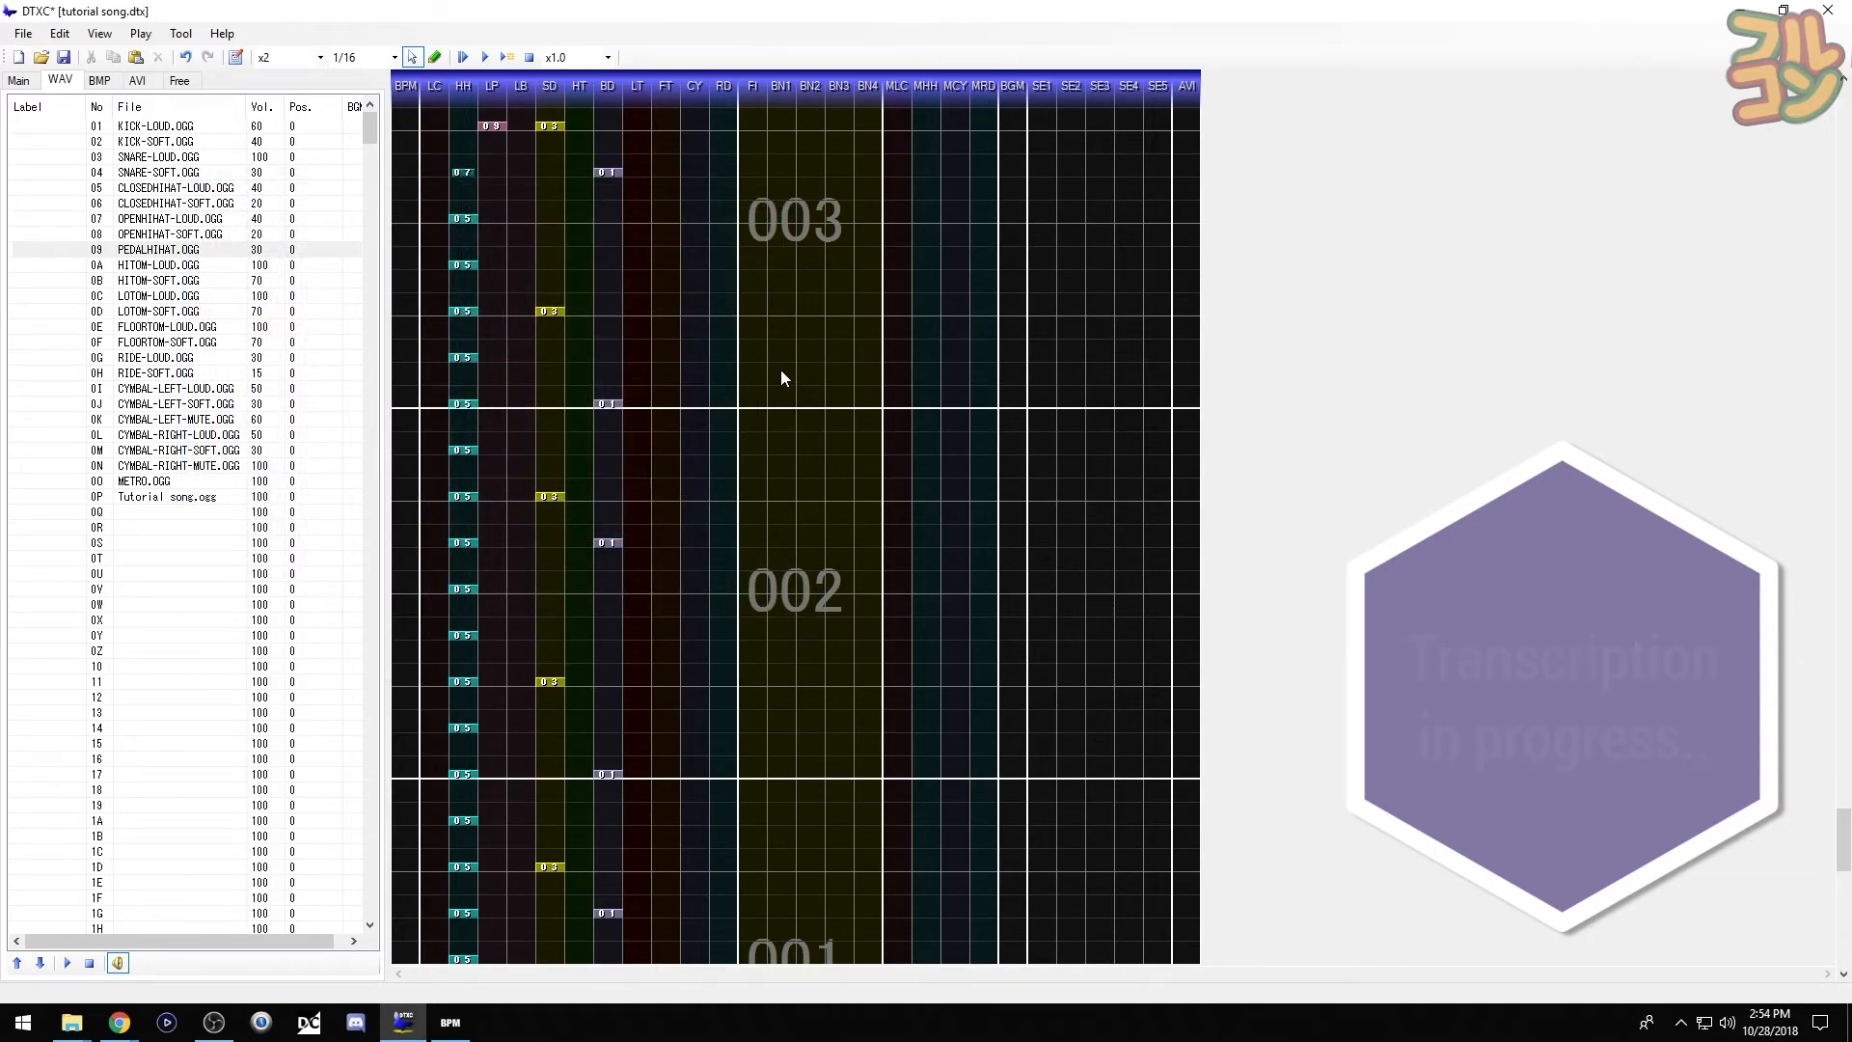
{"action": "scroll", "coordinate": [779, 368], "scroll_direction": "up", "scroll_amount": 7}
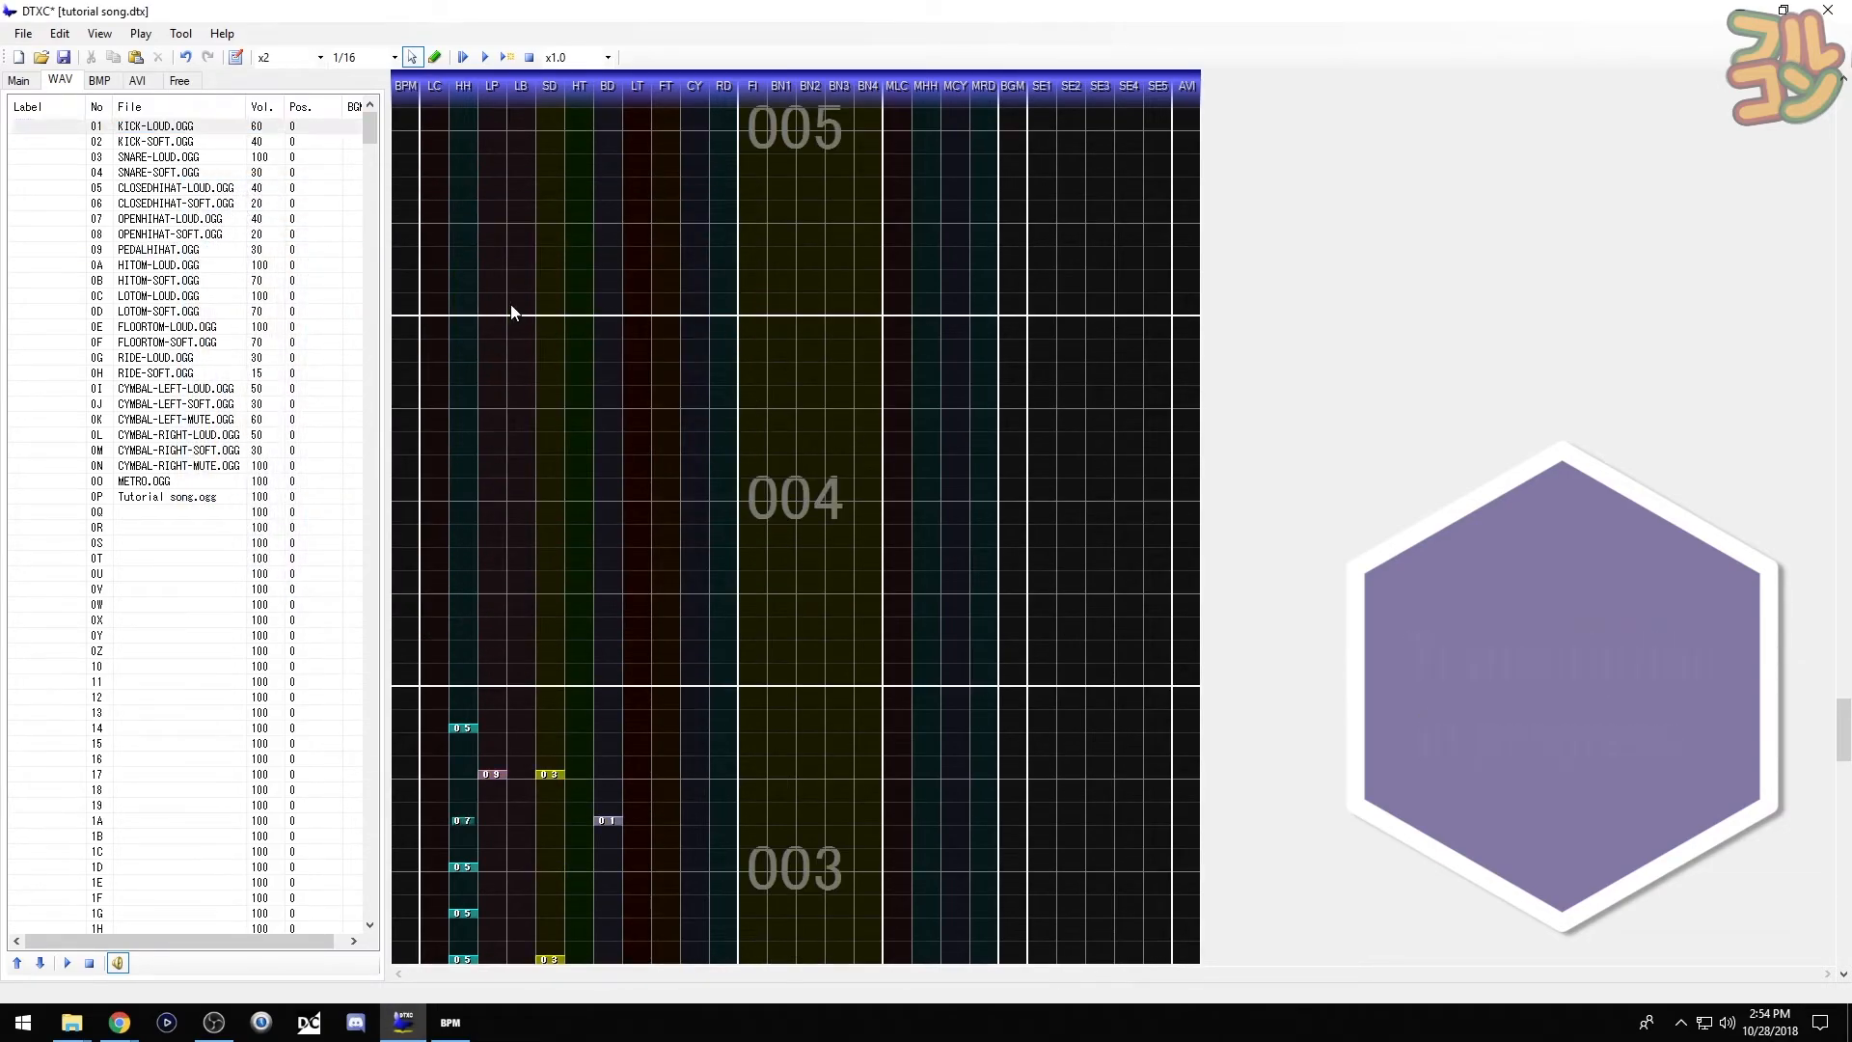
- Put loud kicks on the four beats of measure 004
{"action": "left_click", "coordinate": [608, 311]}
{"action": "key", "text": "F5"}
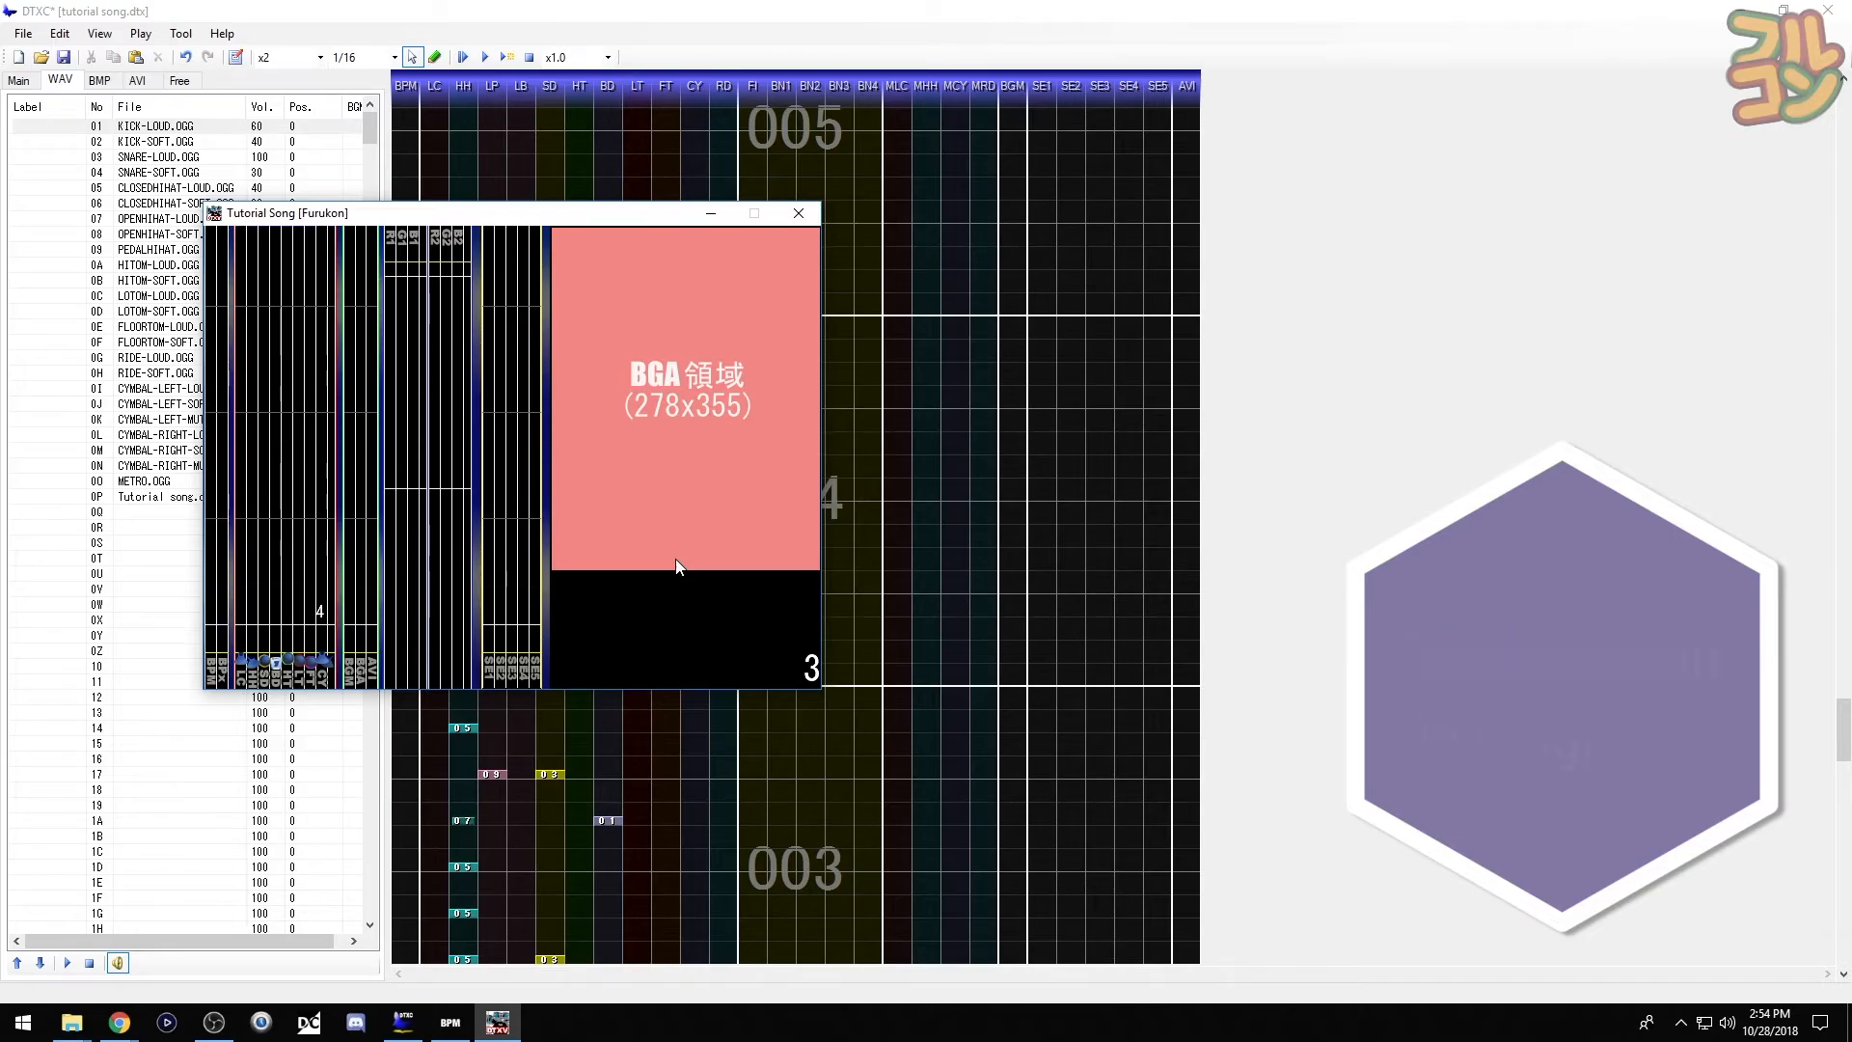
{"action": "left_click", "coordinate": [799, 214]}
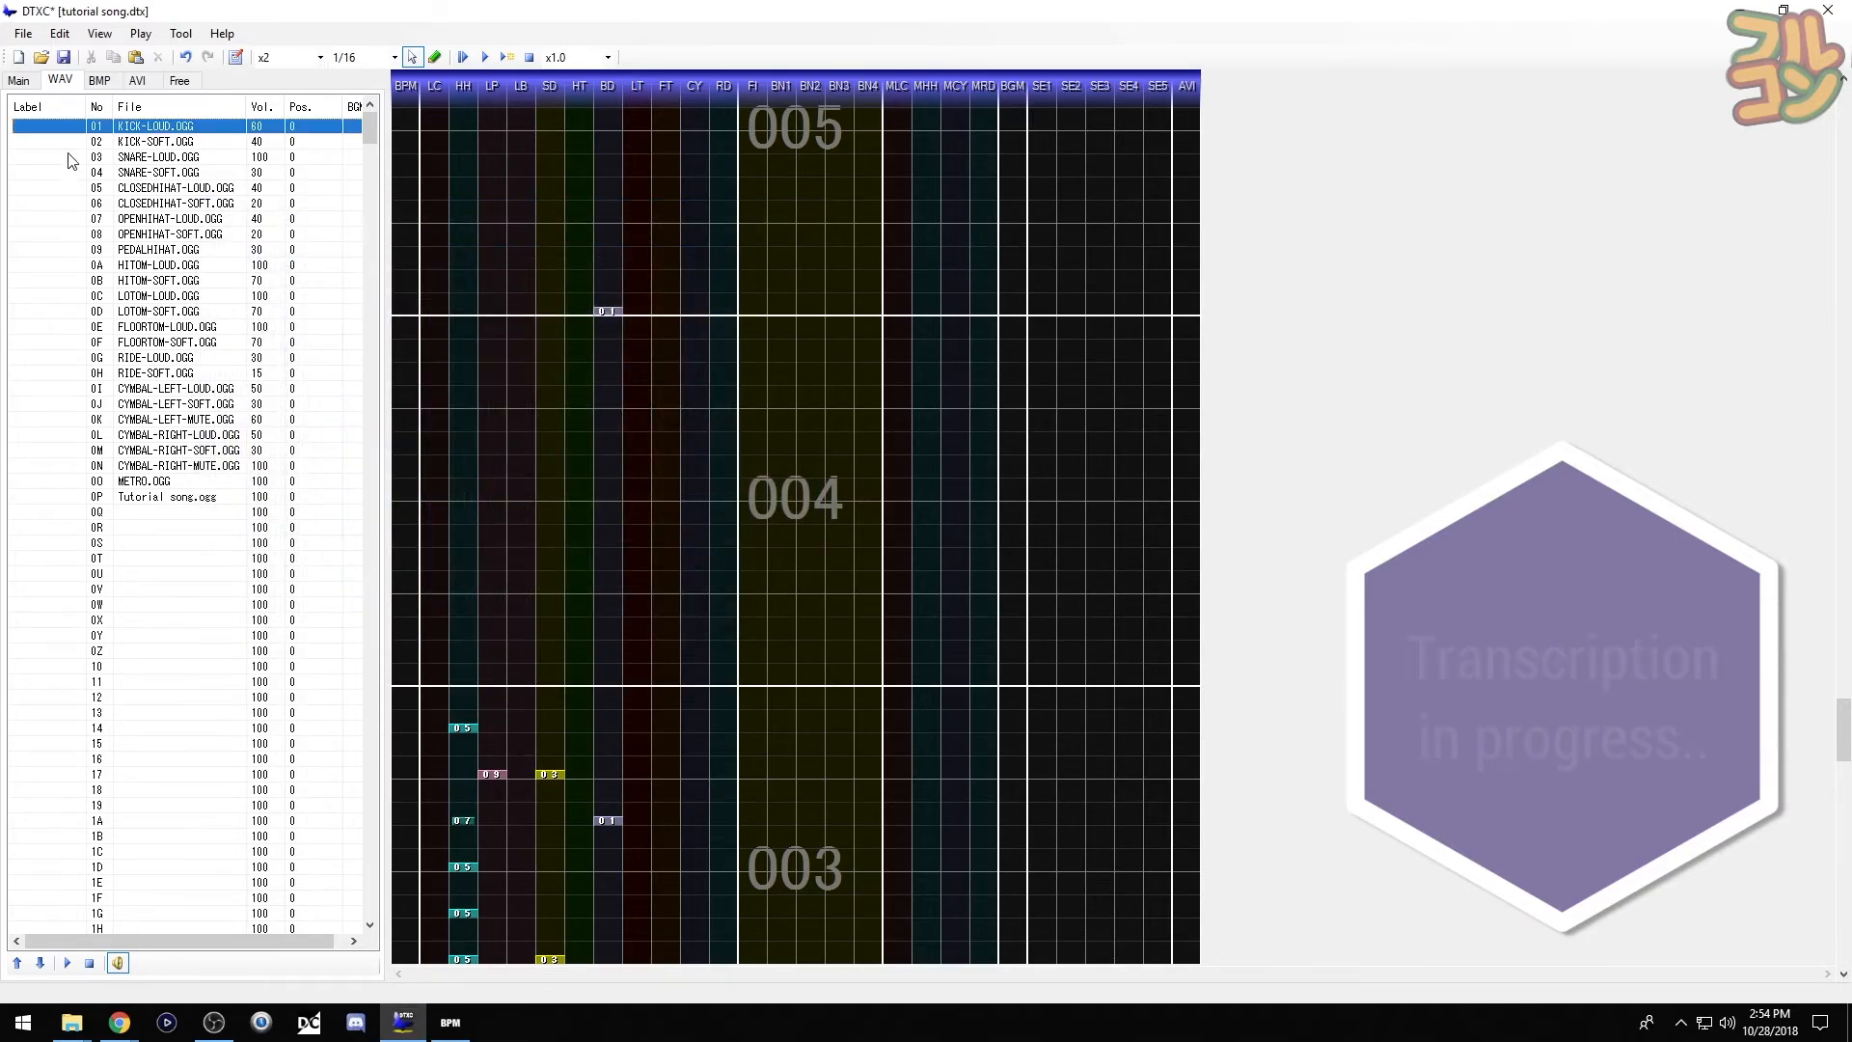
{"action": "left_click", "coordinate": [63, 128]}
{"action": "left_click", "coordinate": [619, 684]}
{"action": "left_click", "coordinate": [614, 591]}
{"action": "left_click", "coordinate": [614, 499]}
{"action": "left_click", "coordinate": [617, 413]}
{"action": "key", "text": "space"}
- Add a run of seven loud snares in measure 004
{"action": "left_click", "coordinate": [67, 160]}
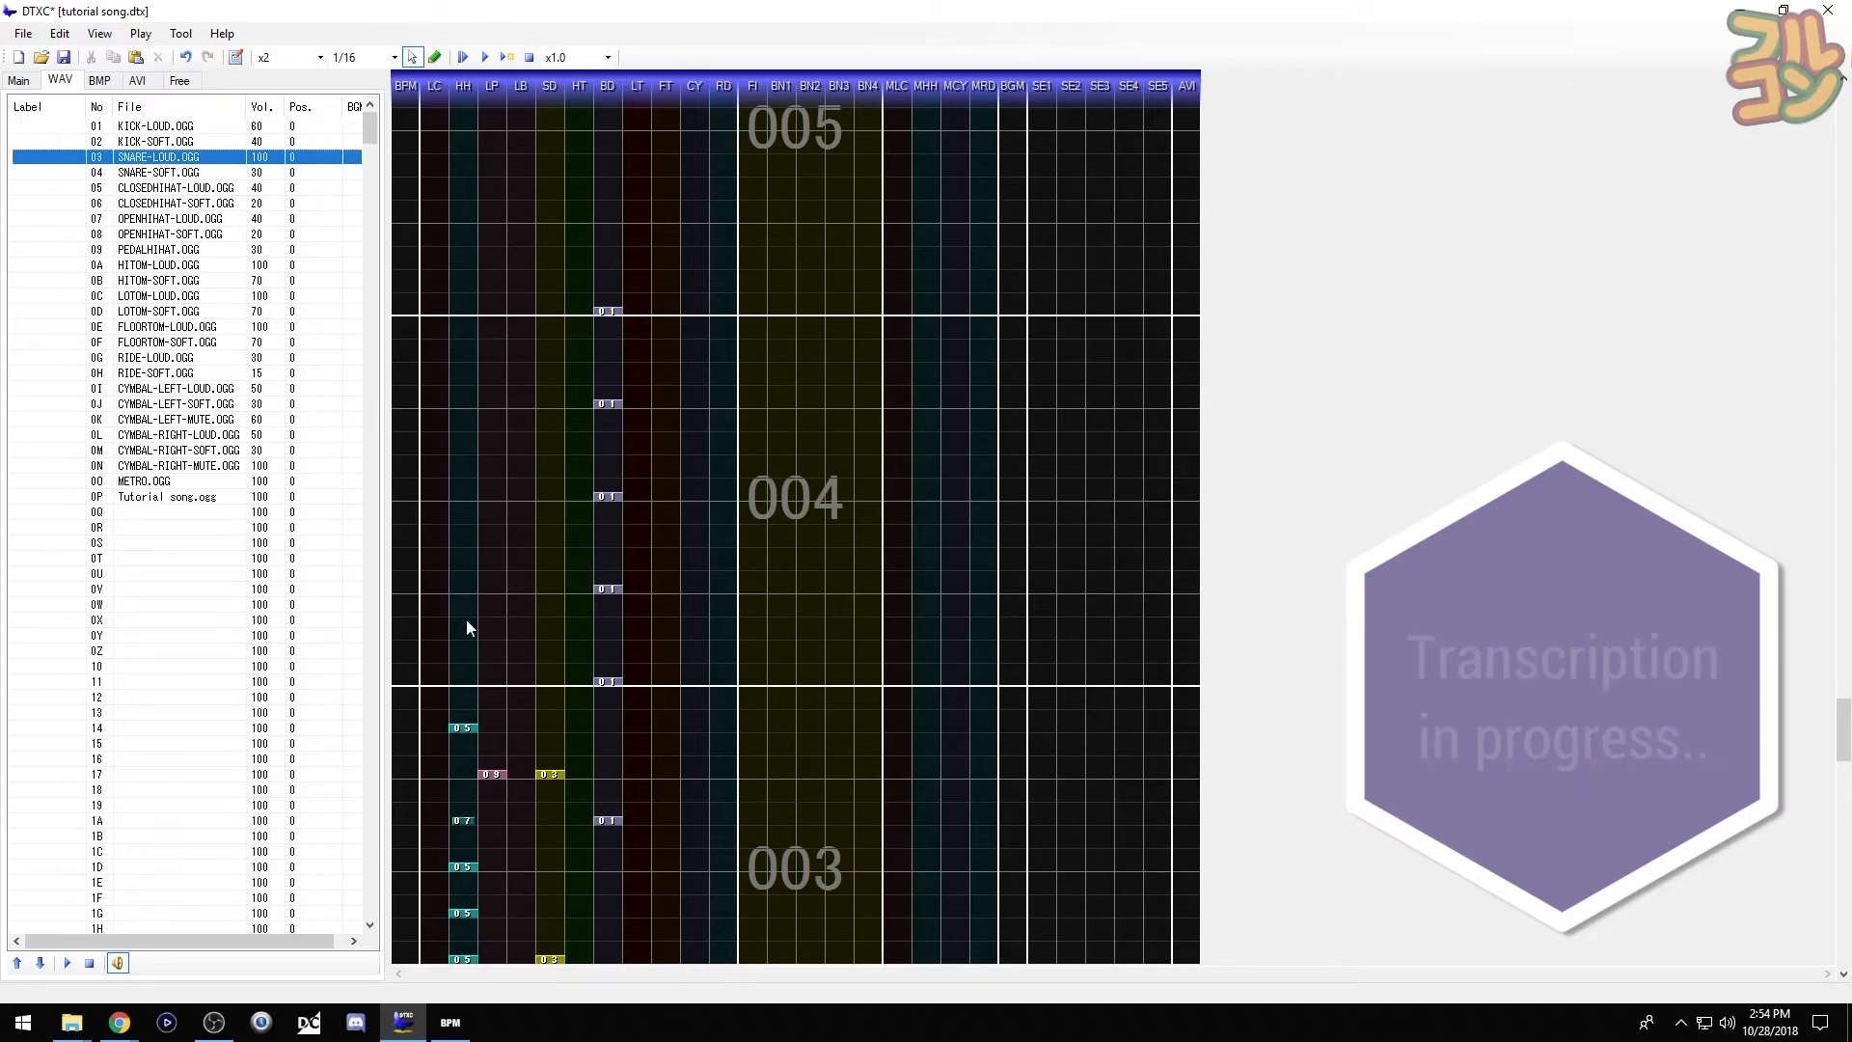
{"action": "key", "text": "space"}
{"action": "left_click", "coordinate": [554, 684]}
{"action": "left_click", "coordinate": [556, 661]}
{"action": "left_click", "coordinate": [557, 636]}
{"action": "left_click", "coordinate": [558, 612]}
{"action": "left_click", "coordinate": [558, 589]}
{"action": "left_click", "coordinate": [559, 566]}
{"action": "left_click", "coordinate": [559, 543]}
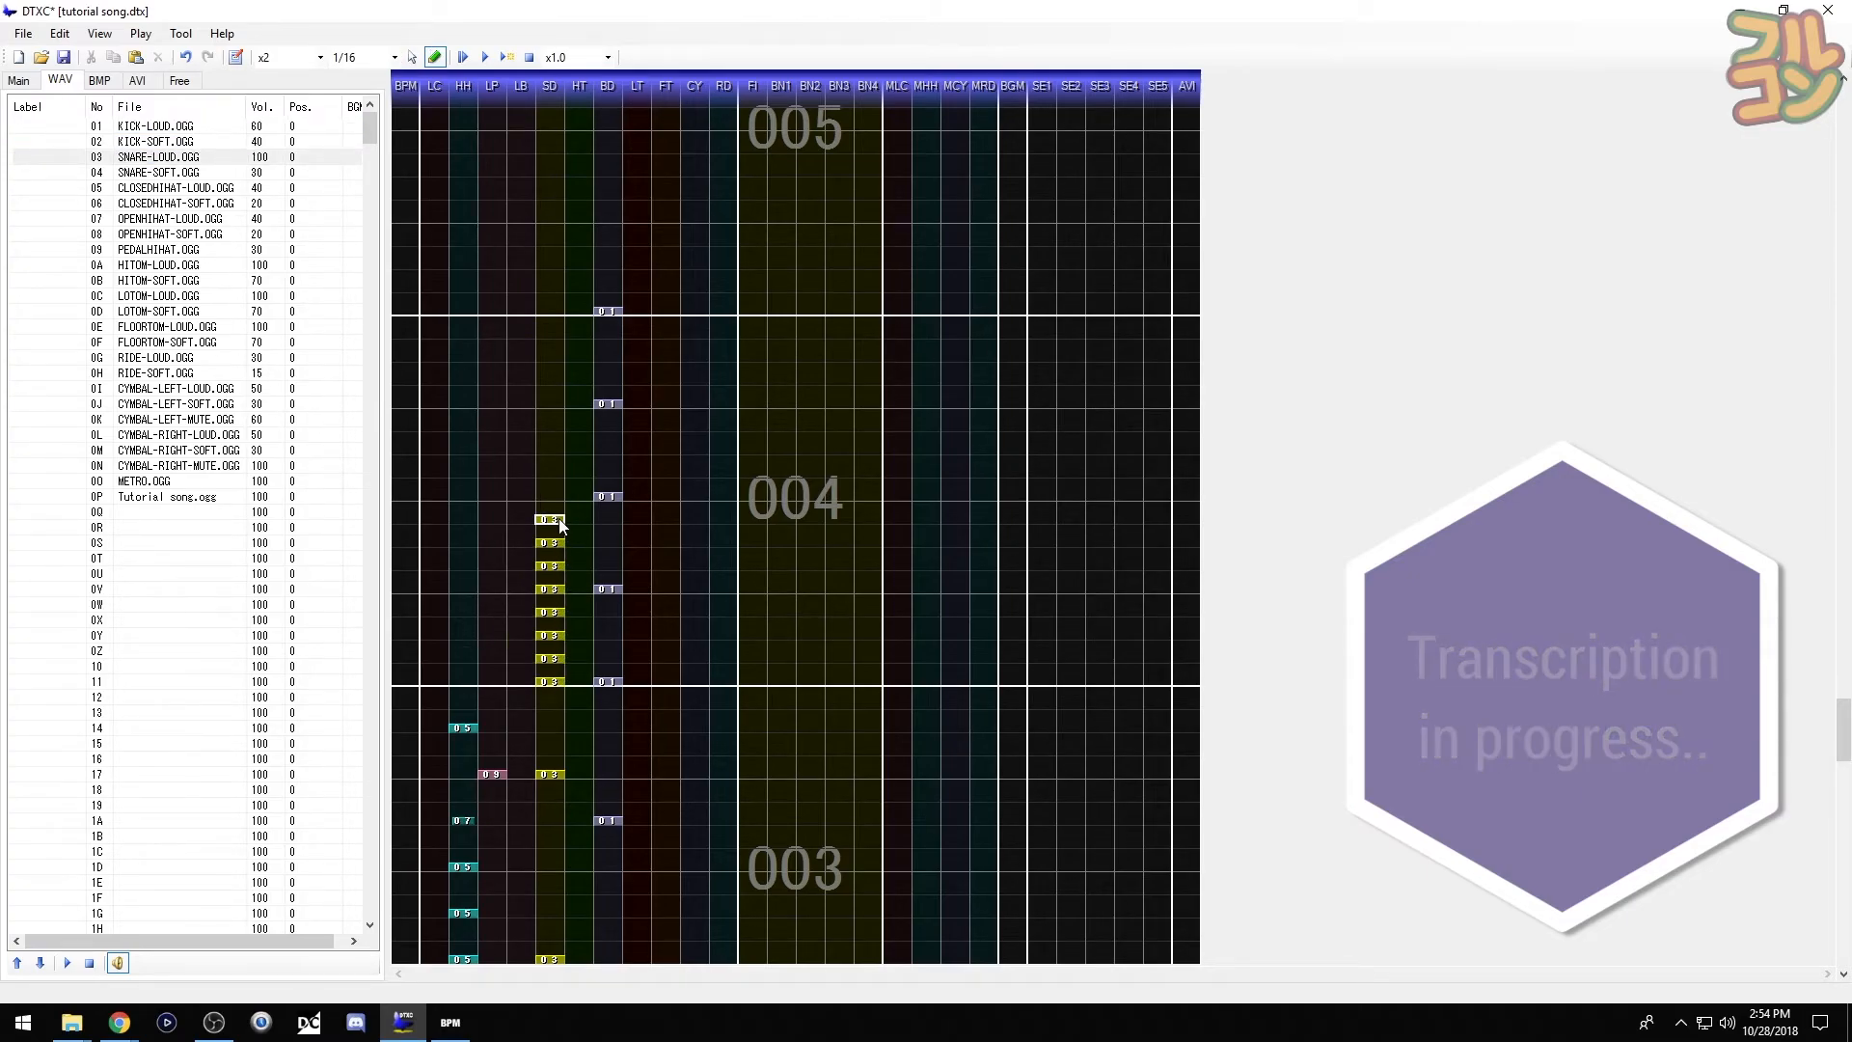
- Follow the snare run with loud high-tom hits and preview the fill
{"action": "left_click", "coordinate": [69, 267]}
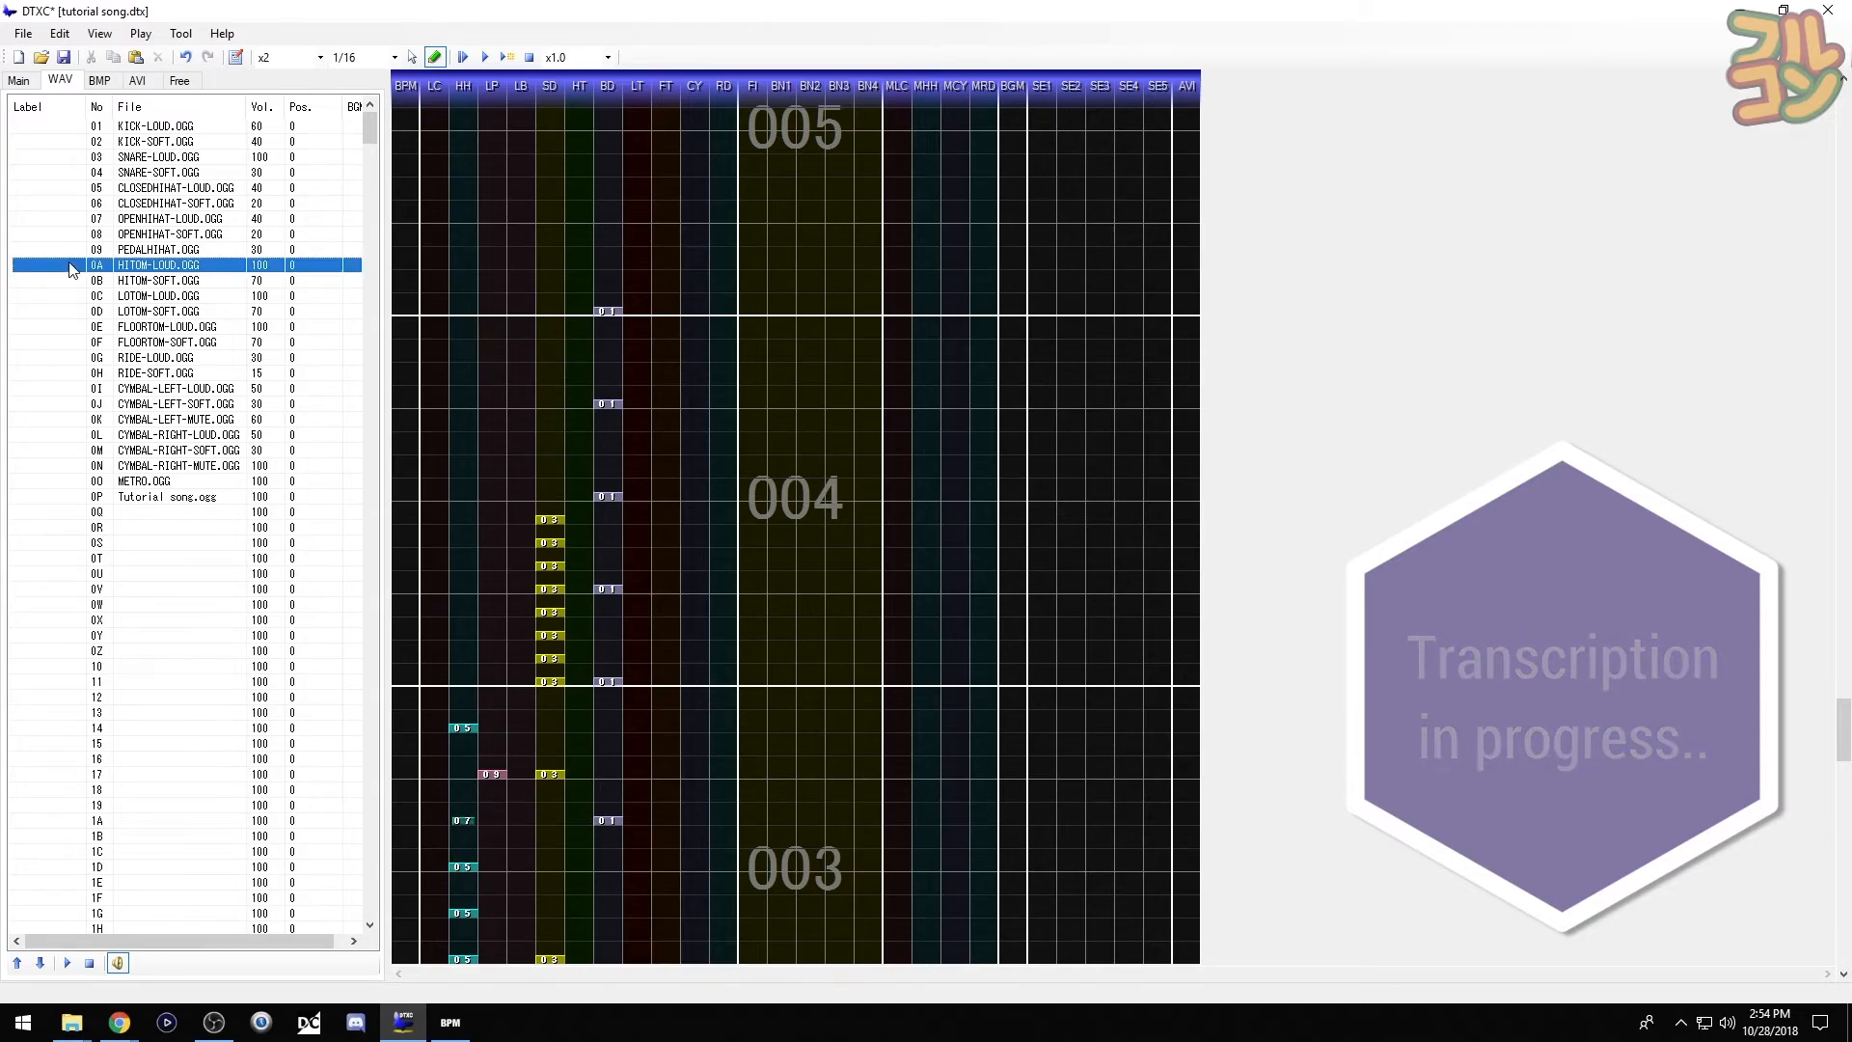
{"action": "left_click", "coordinate": [577, 497]}
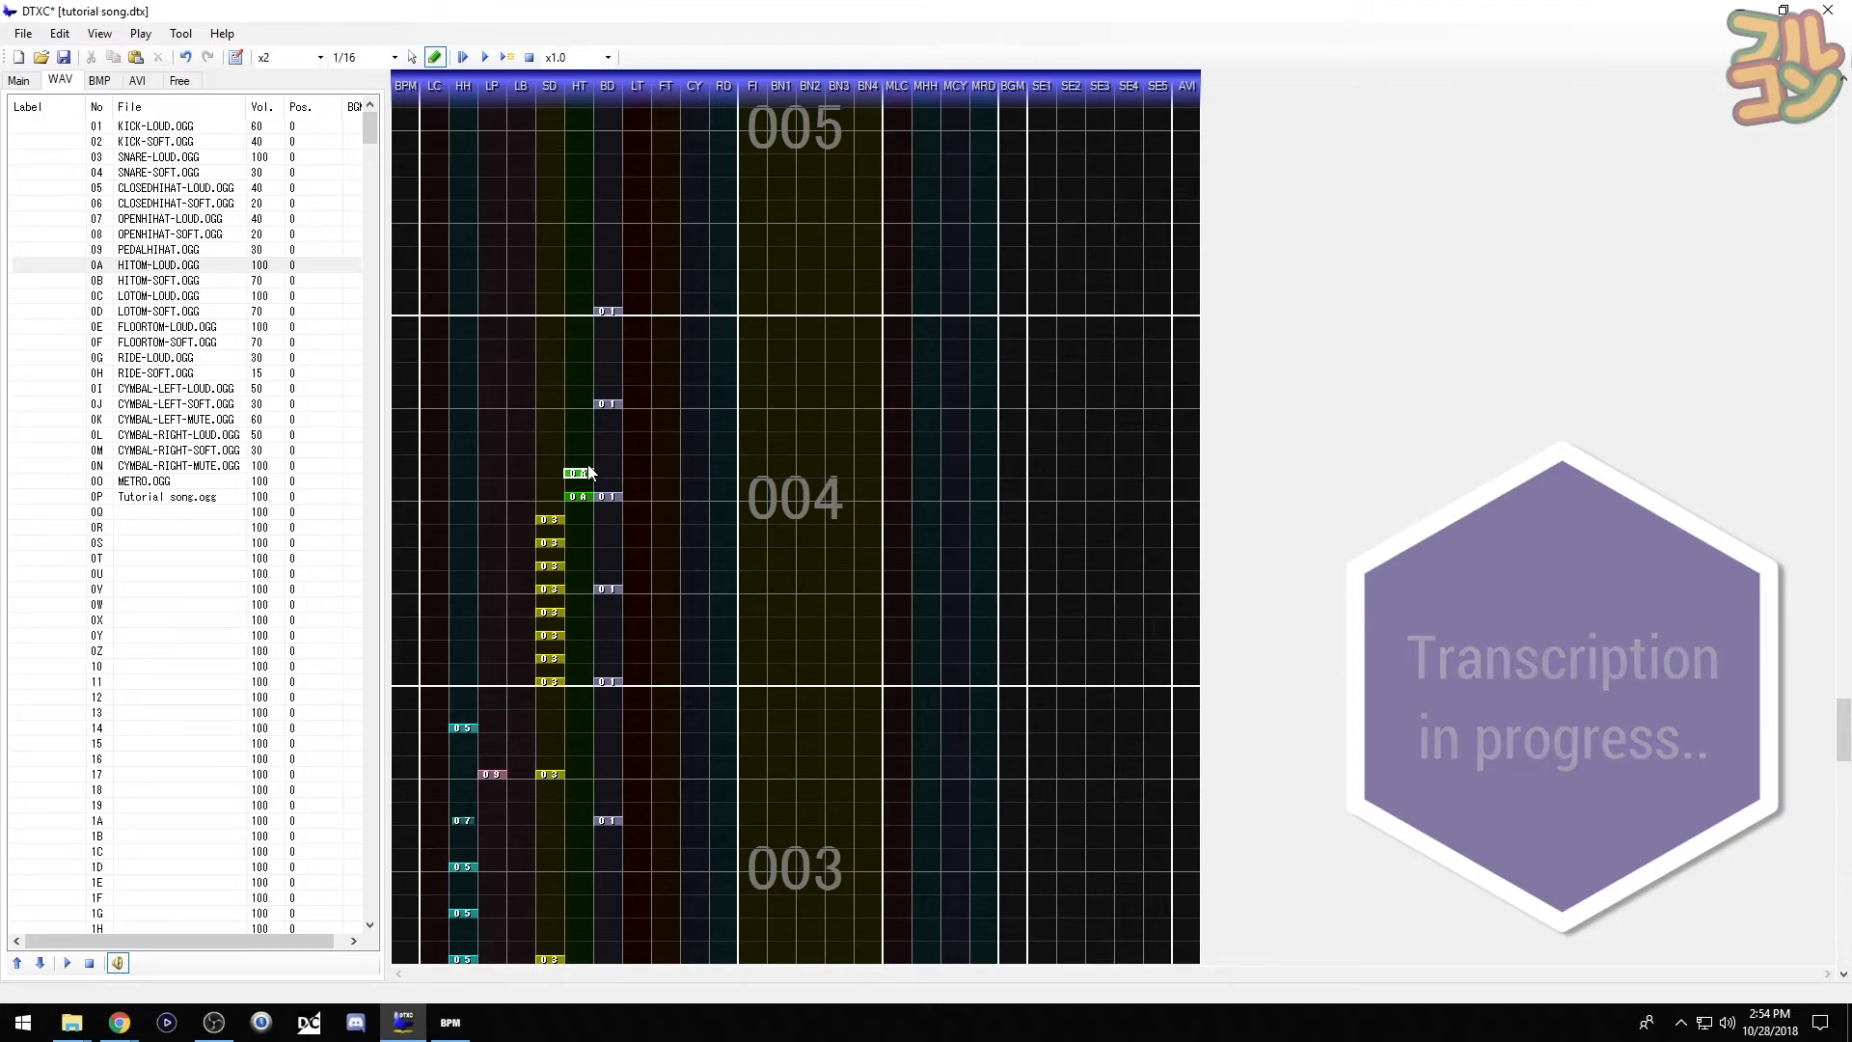
{"action": "key", "text": "F6"}
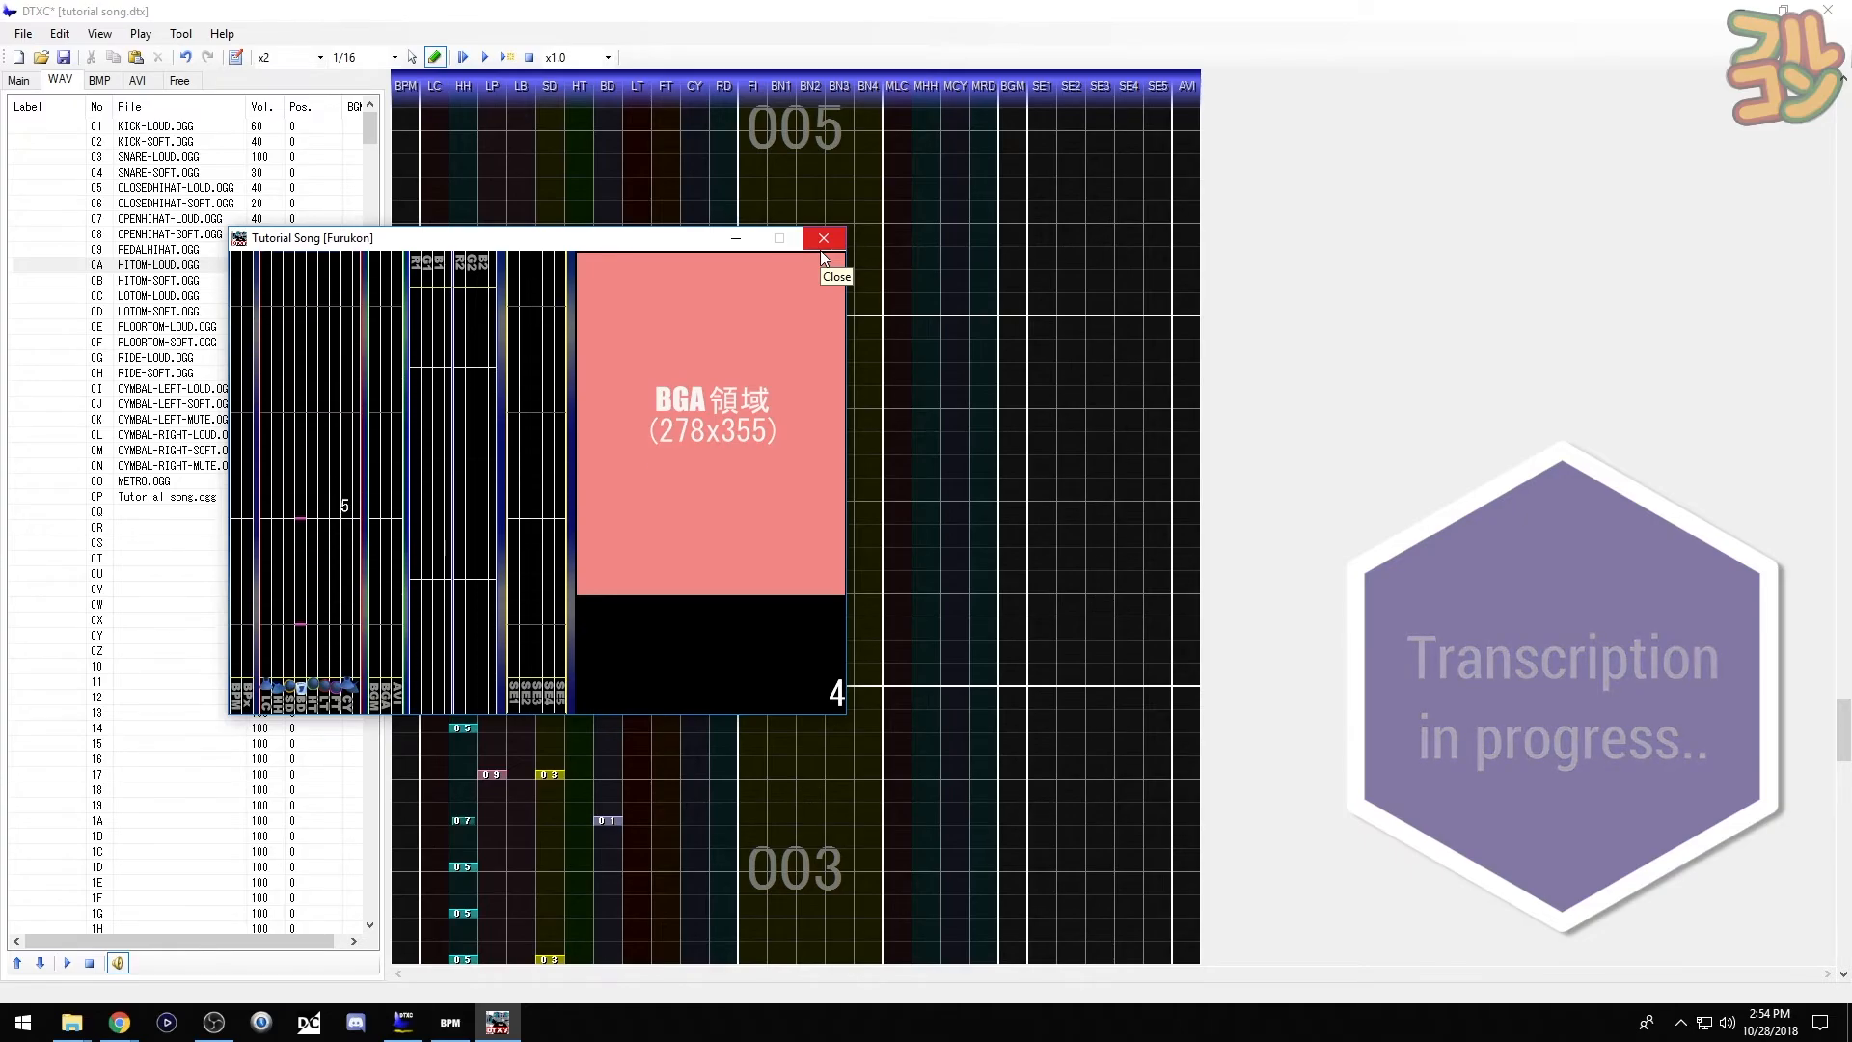
{"action": "left_click", "coordinate": [823, 239]}
{"action": "left_click", "coordinate": [589, 428]}
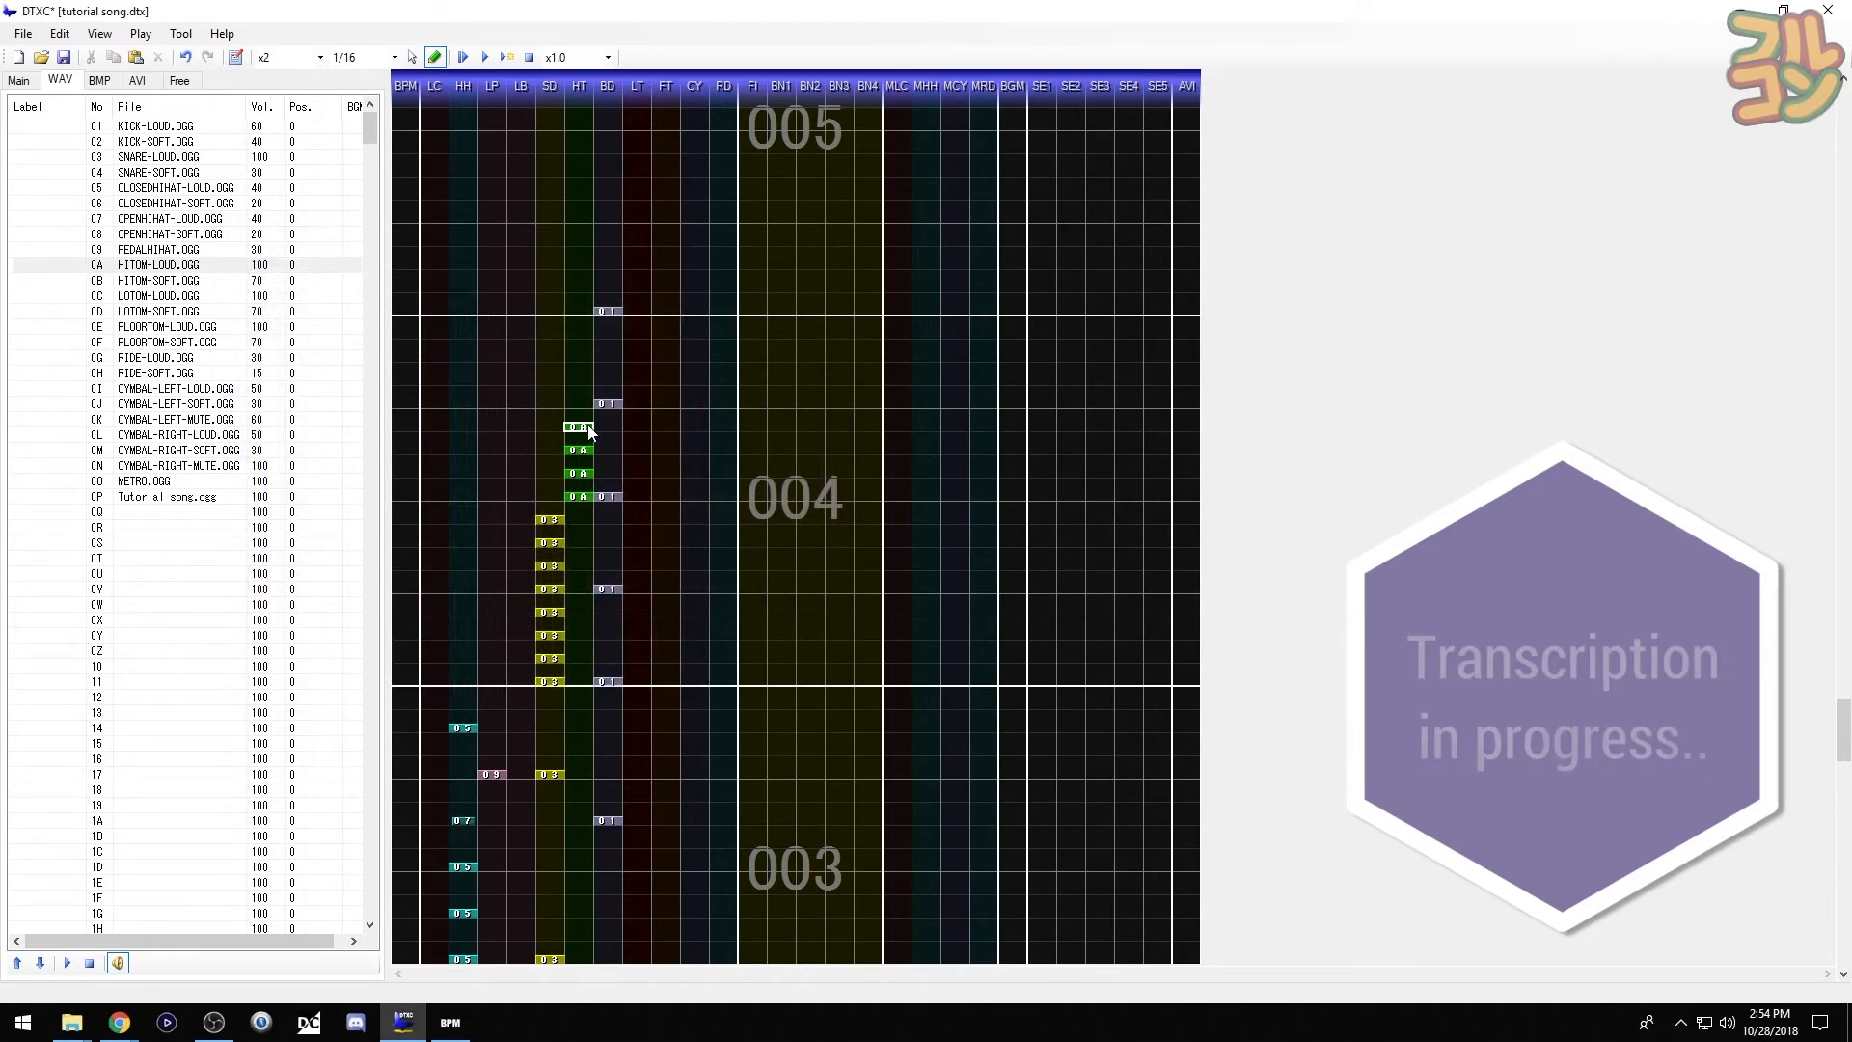
- End measure 004's fill with two loud low toms and two loud floor toms, then preview
{"action": "left_click", "coordinate": [77, 295]}
{"action": "left_click", "coordinate": [639, 403]}
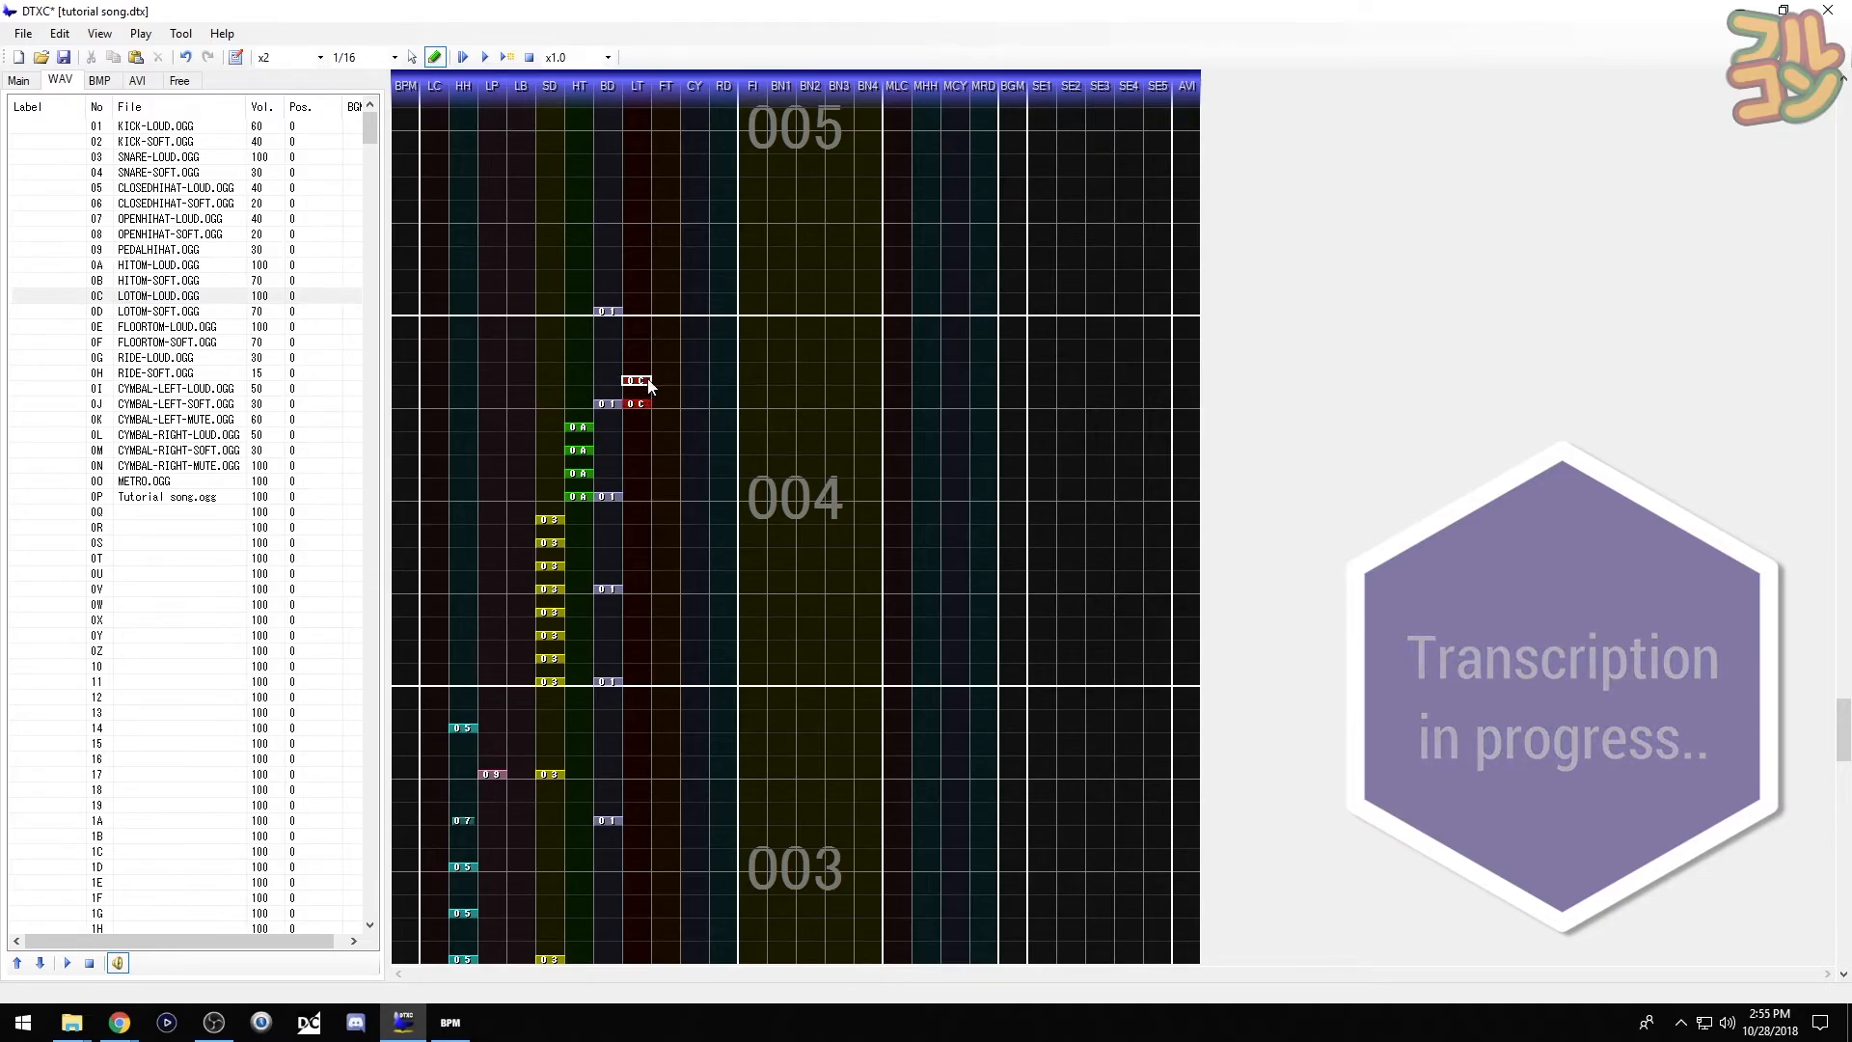
{"action": "left_click", "coordinate": [635, 382]}
{"action": "left_click", "coordinate": [77, 326]}
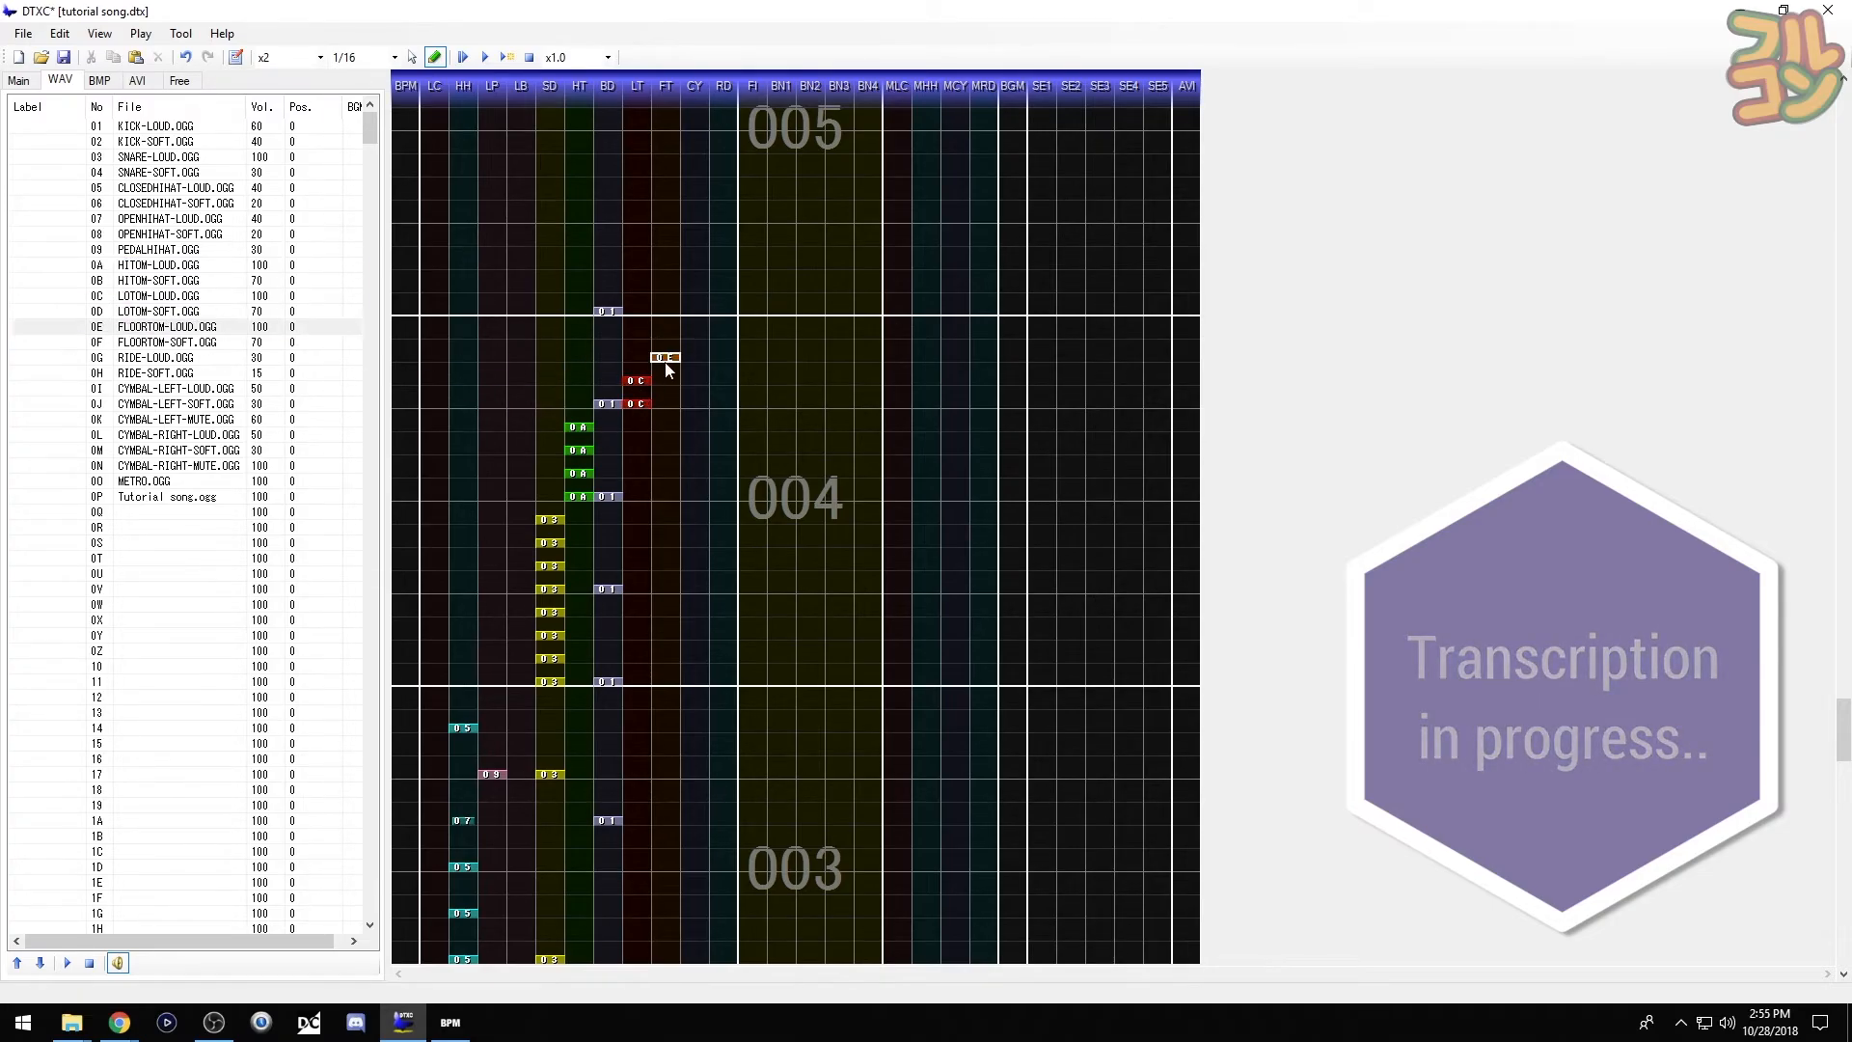
{"action": "left_click", "coordinate": [679, 363]}
{"action": "left_click", "coordinate": [676, 337]}
{"action": "scroll", "coordinate": [695, 502], "scroll_direction": "up", "scroll_amount": 2}
{"action": "key", "text": "F6"}
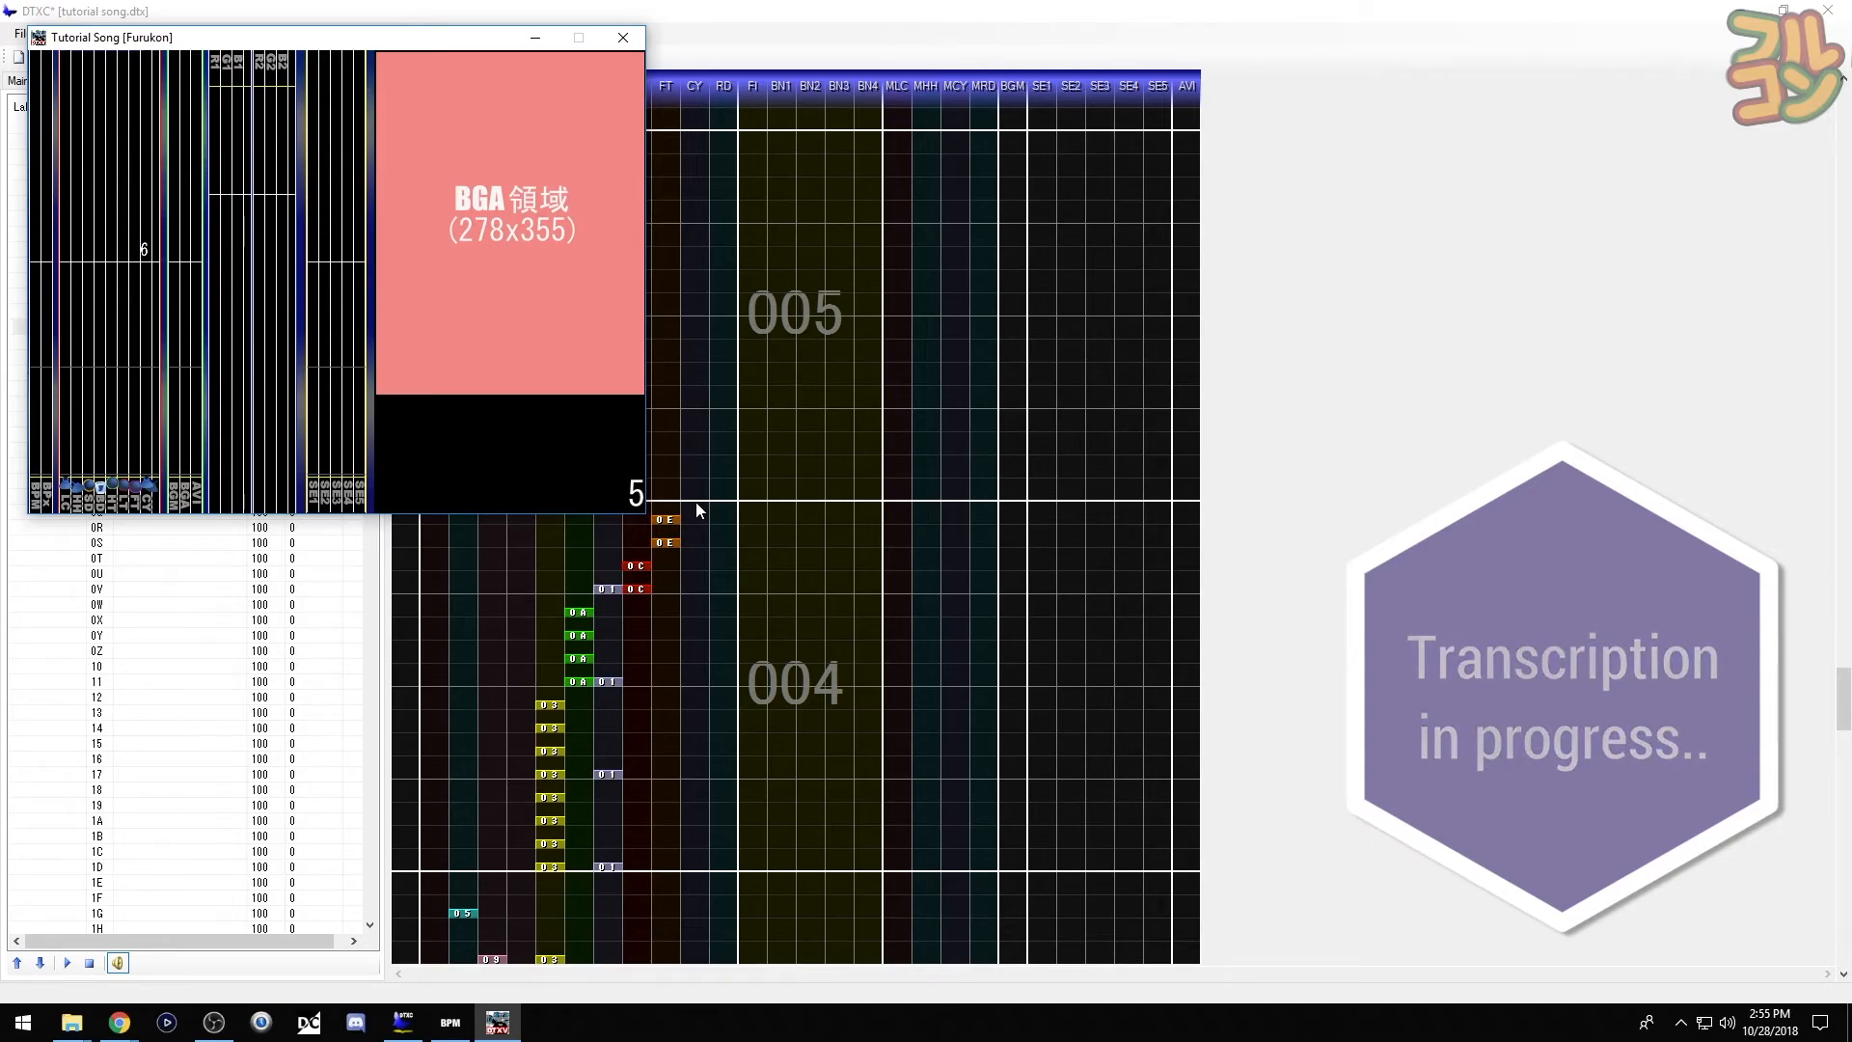
{"action": "left_click", "coordinate": [627, 40]}
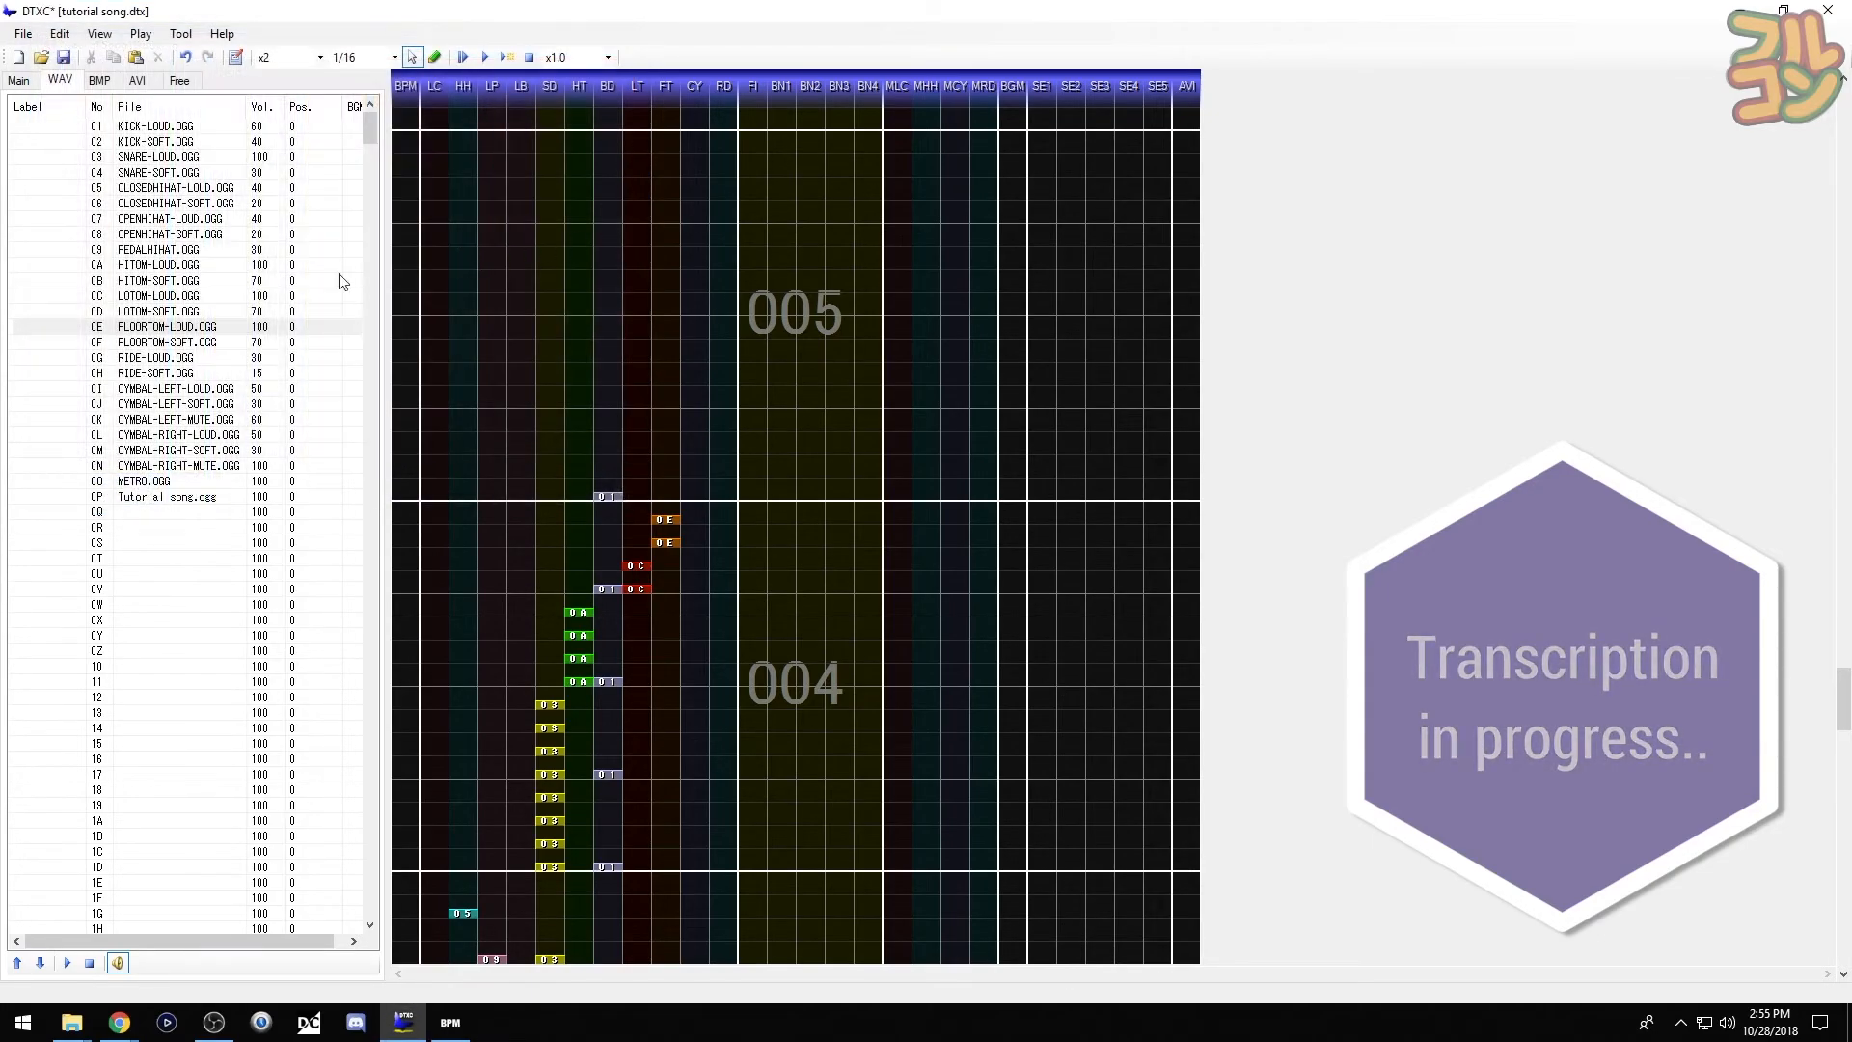
- Open measure 005 with a loud cymbal crash, then add two snares and a kick
{"action": "left_click", "coordinate": [68, 439]}
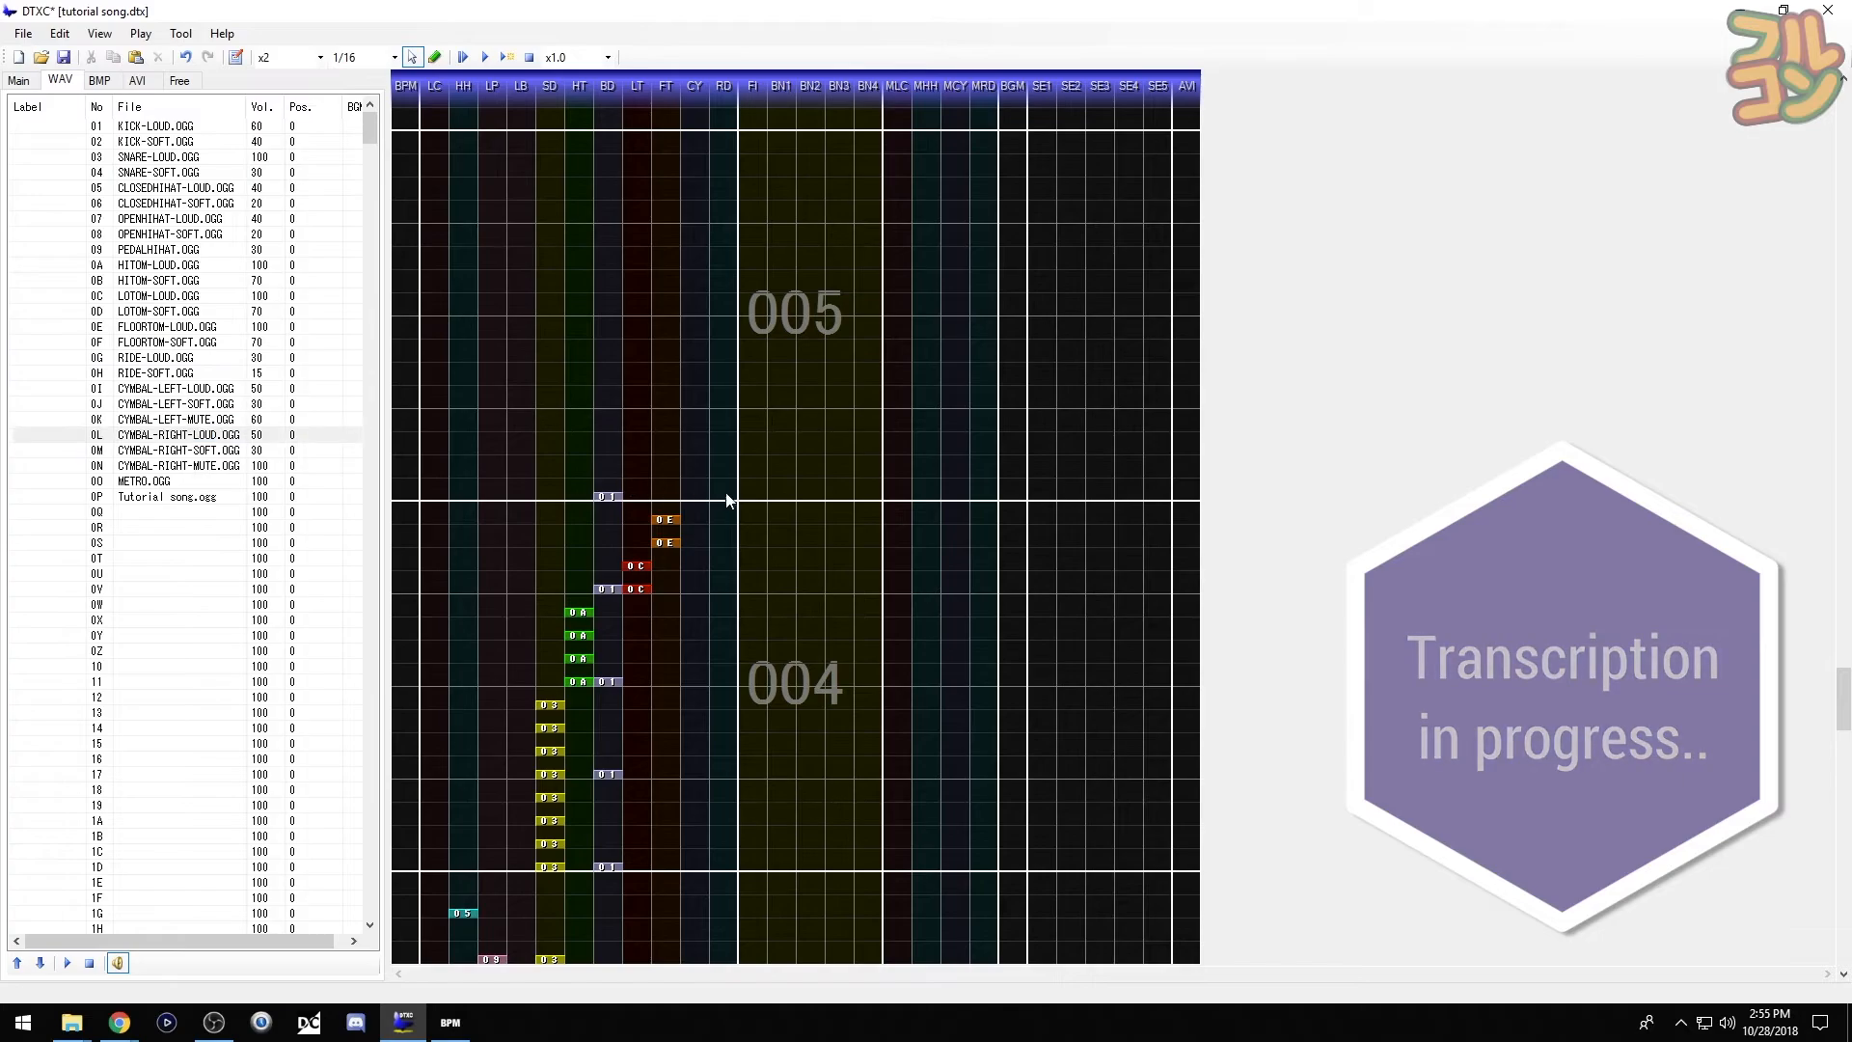
{"action": "left_click", "coordinate": [703, 500]}
{"action": "key", "text": "F5"}
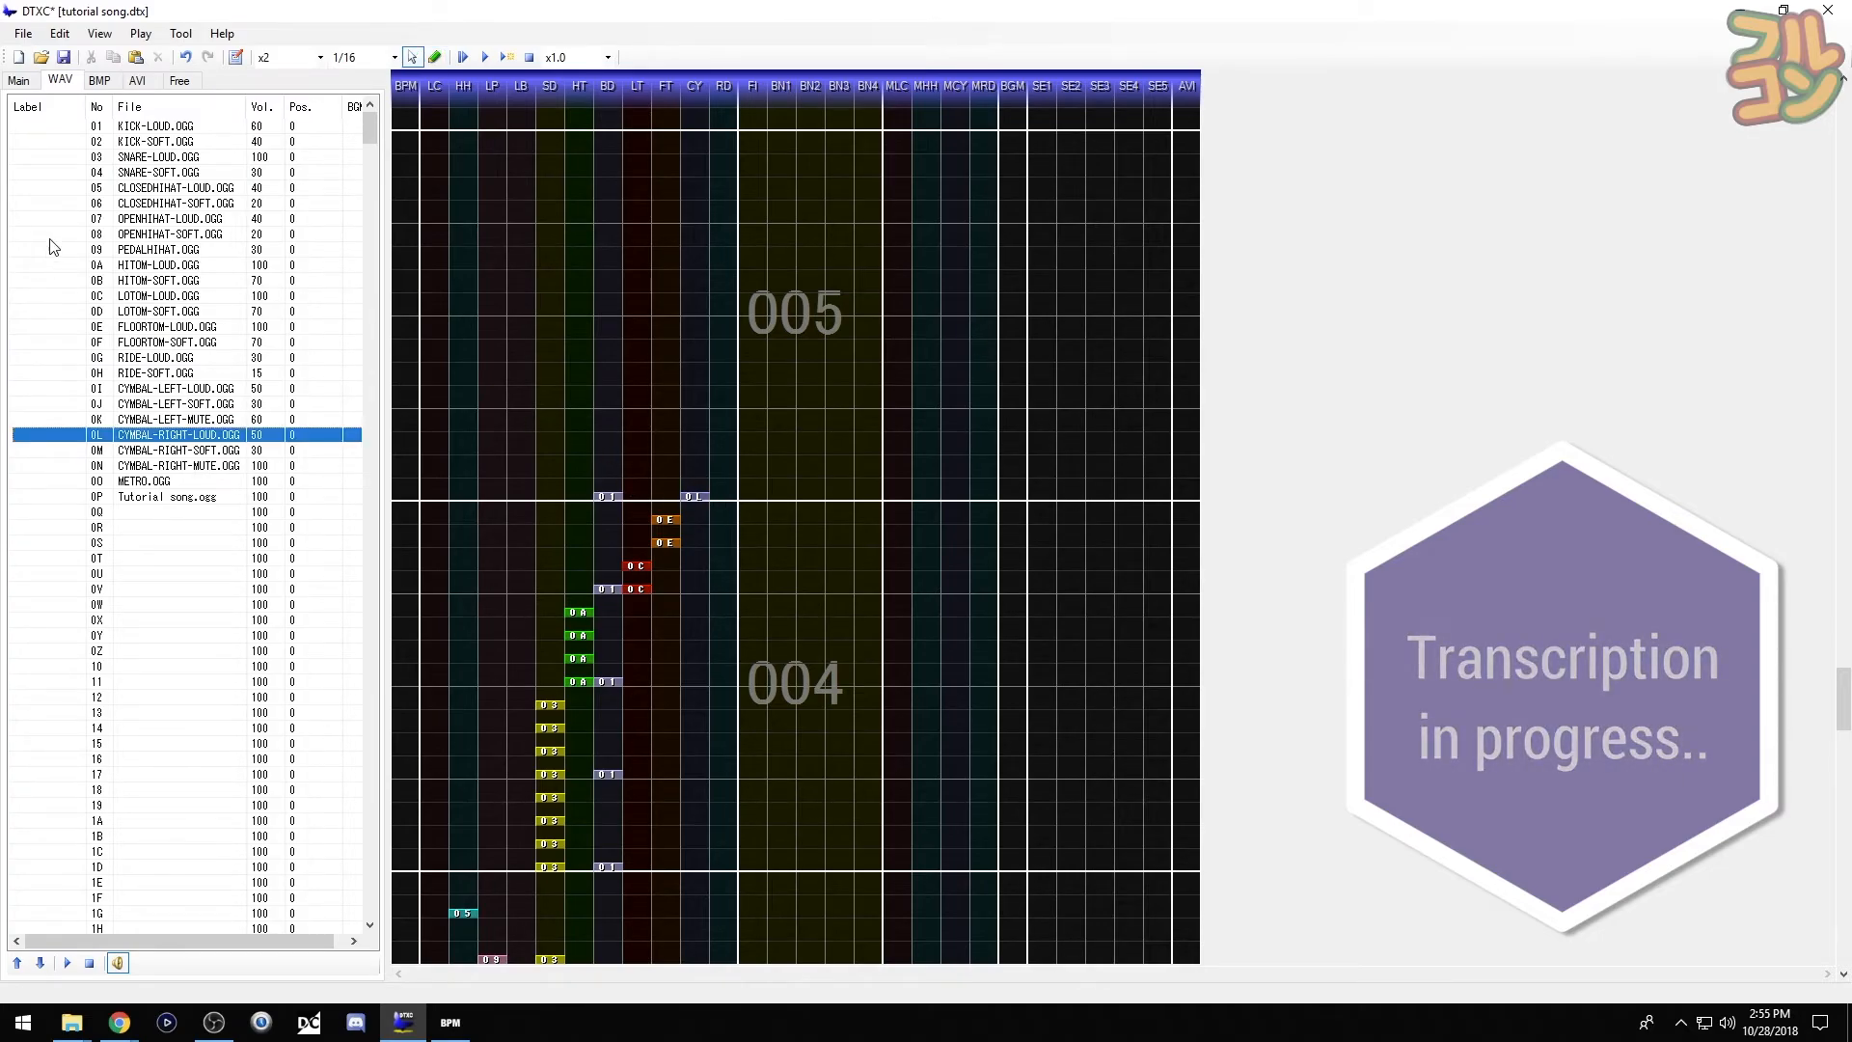
{"action": "left_click", "coordinate": [66, 156]}
{"action": "scroll", "coordinate": [775, 567], "scroll_direction": "up", "scroll_amount": 2}
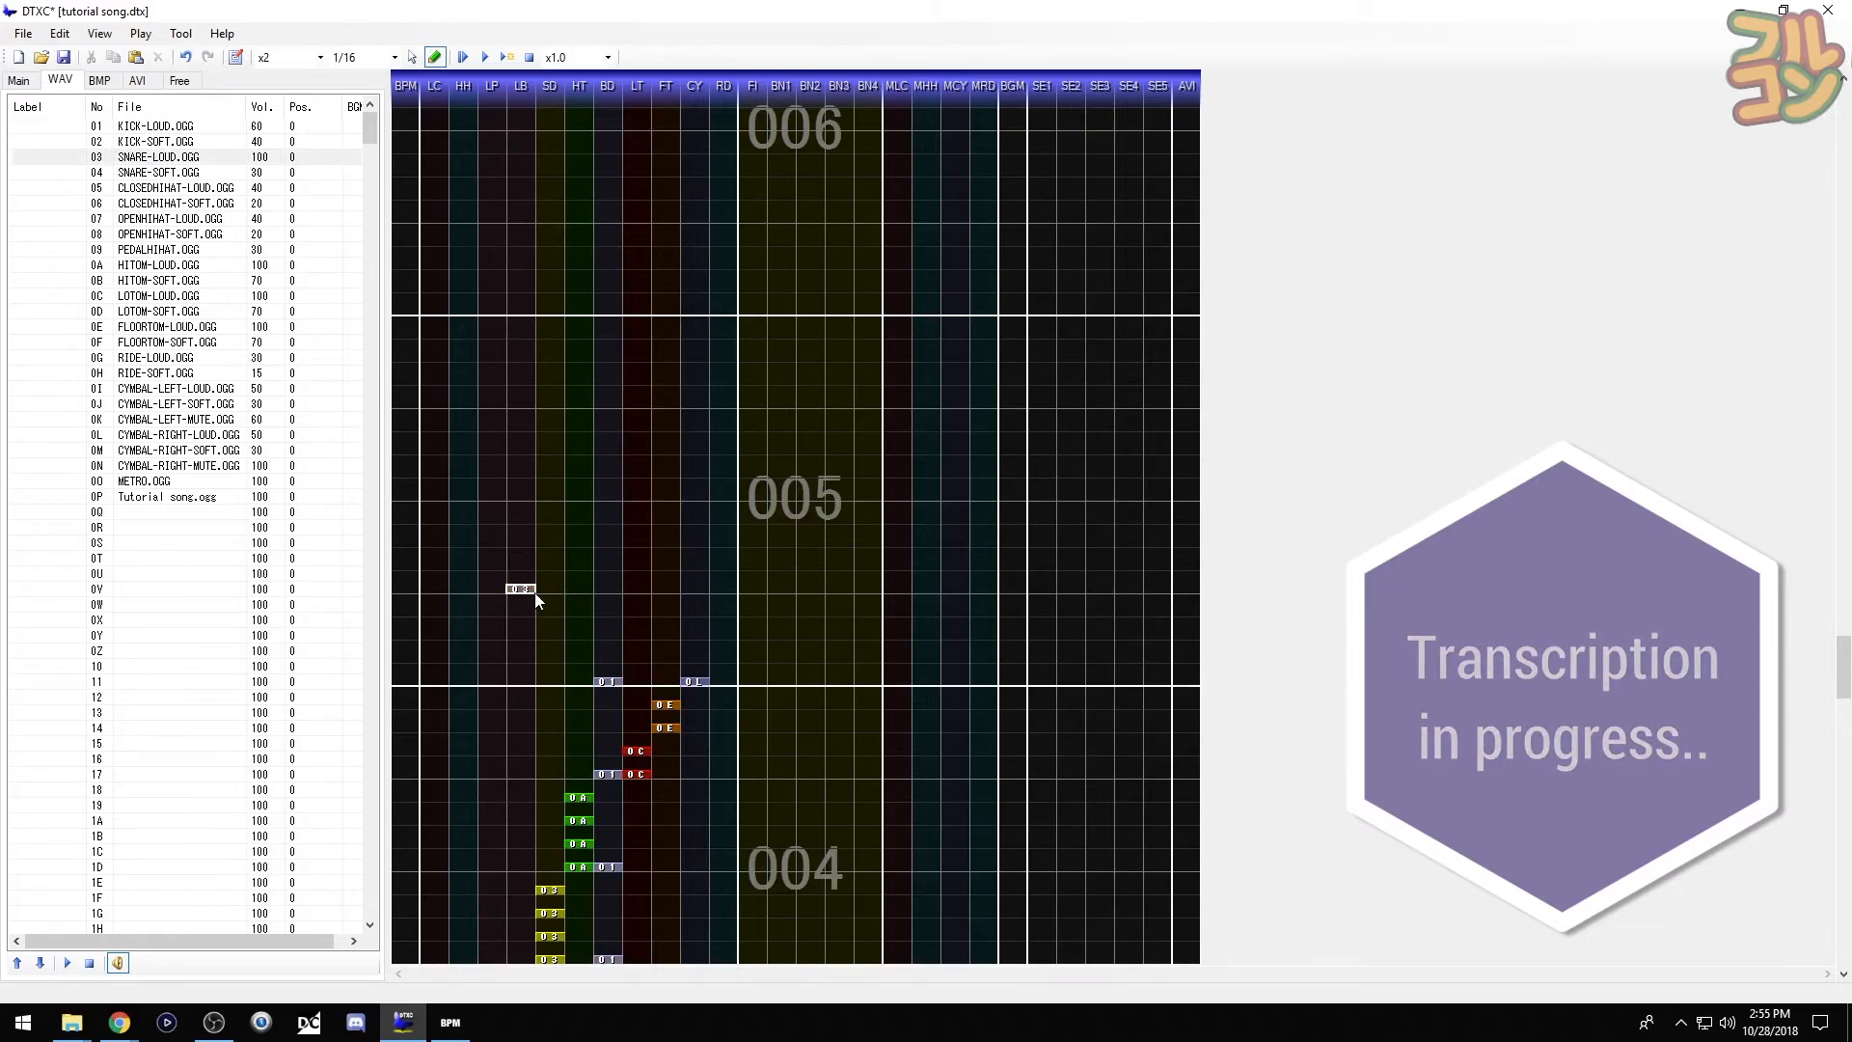
{"action": "left_click", "coordinate": [557, 599]}
{"action": "left_click", "coordinate": [557, 412]}
{"action": "left_click", "coordinate": [53, 133]}
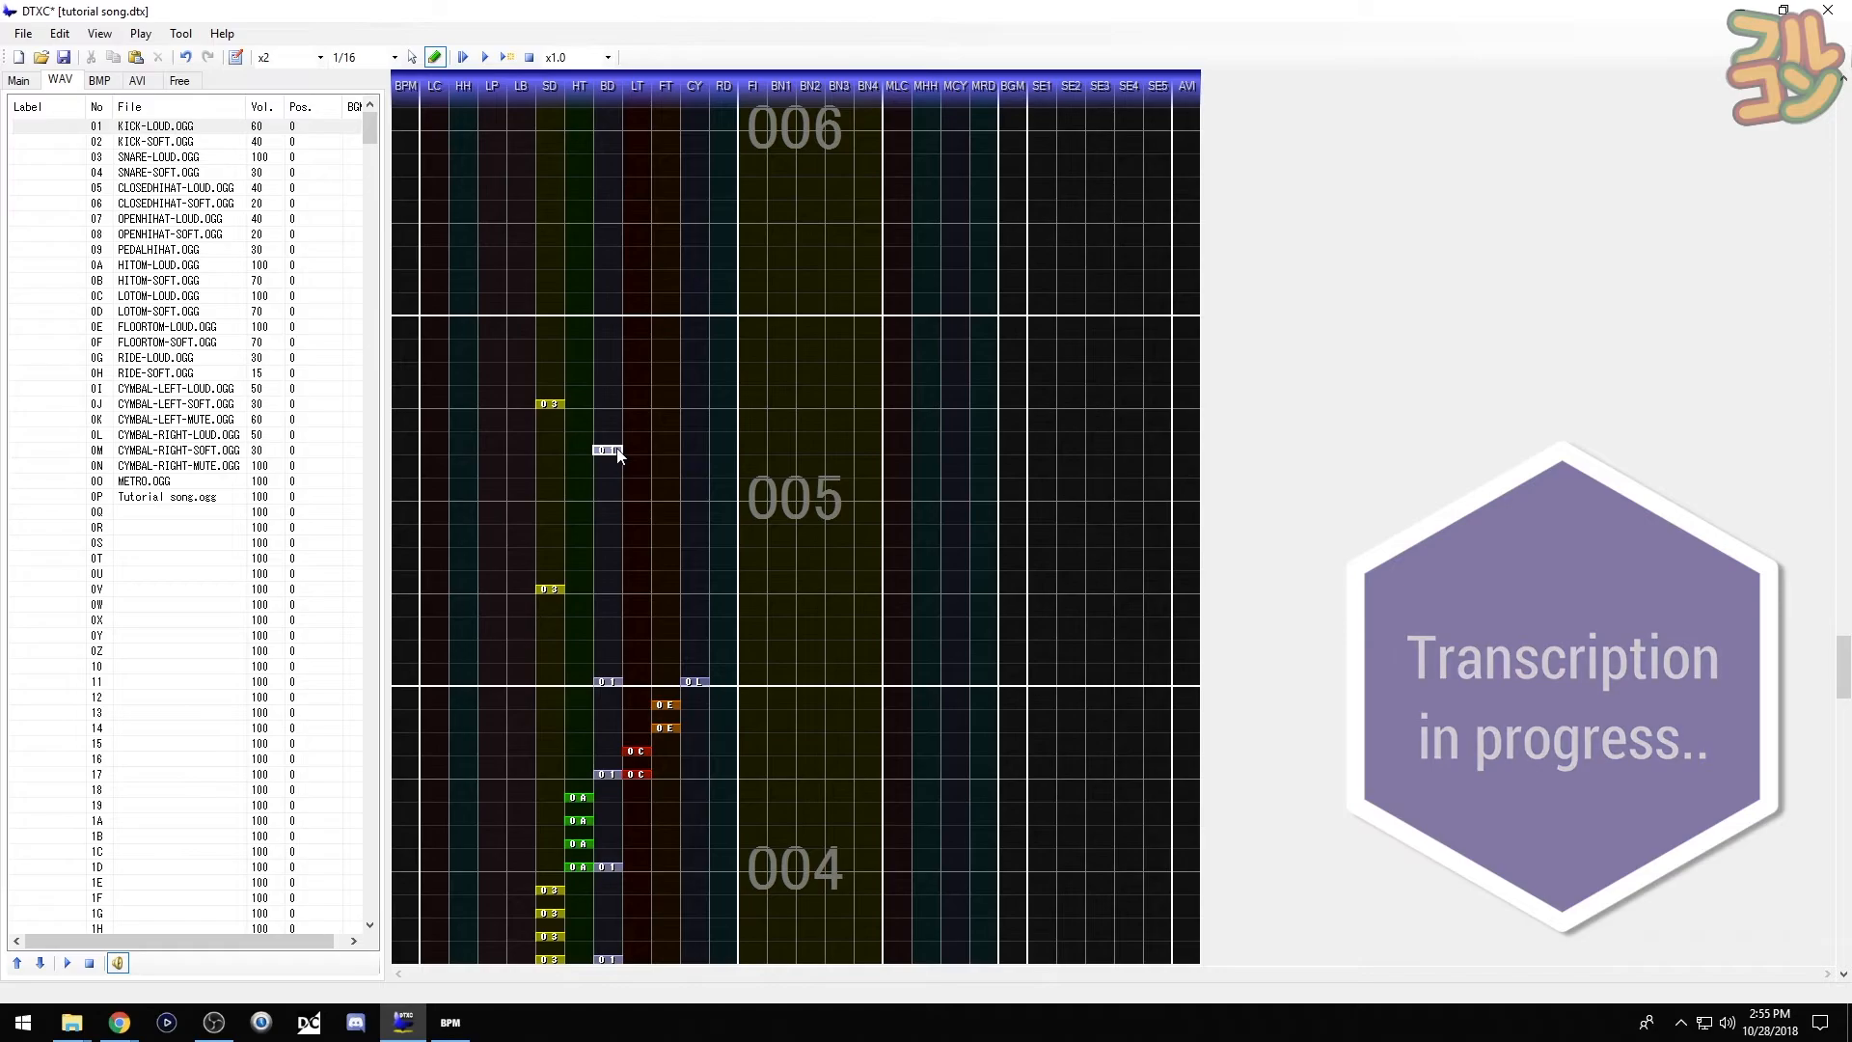
{"action": "left_click", "coordinate": [618, 452]}
- Add six loud ride hits across measure 005 and play the chart back
{"action": "left_click", "coordinate": [69, 359]}
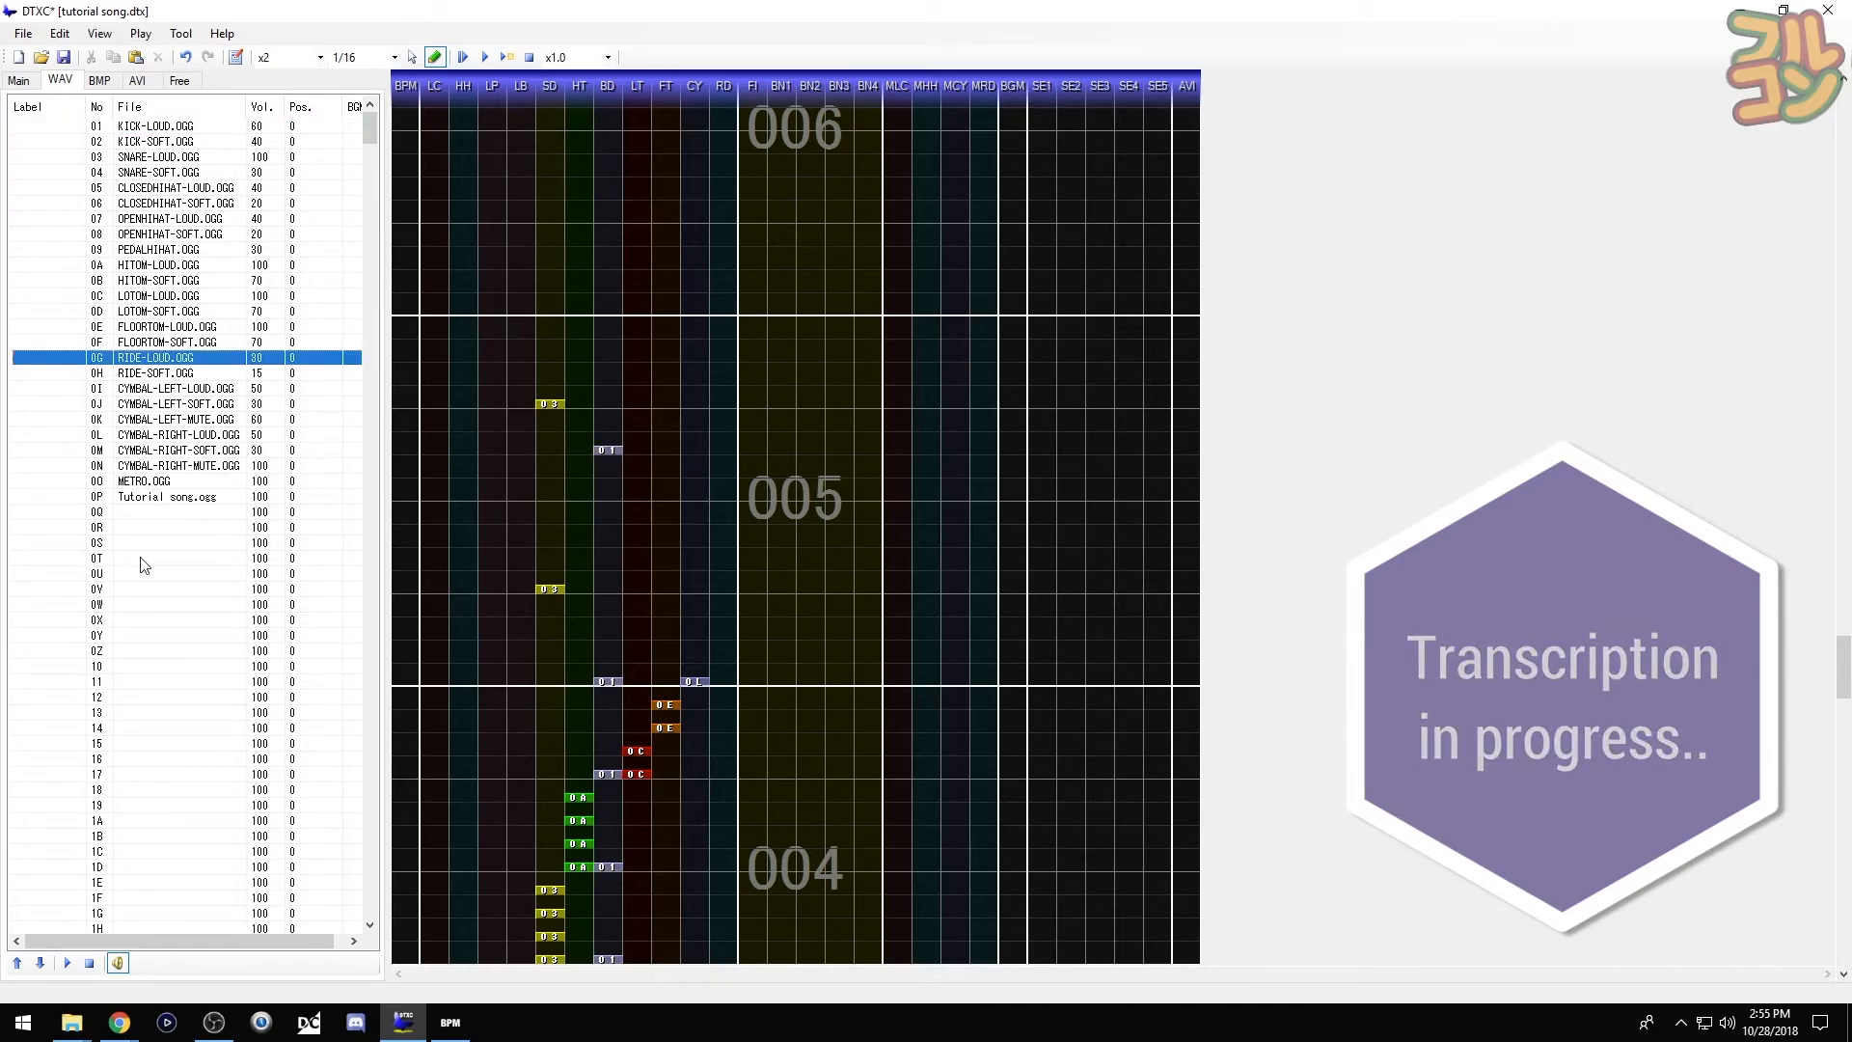
{"action": "left_click", "coordinate": [725, 590]}
{"action": "left_click", "coordinate": [730, 545]}
{"action": "left_click", "coordinate": [731, 499]}
{"action": "left_click", "coordinate": [732, 453]}
{"action": "left_click", "coordinate": [733, 406]}
{"action": "left_click", "coordinate": [733, 360]}
{"action": "key", "text": "f"}
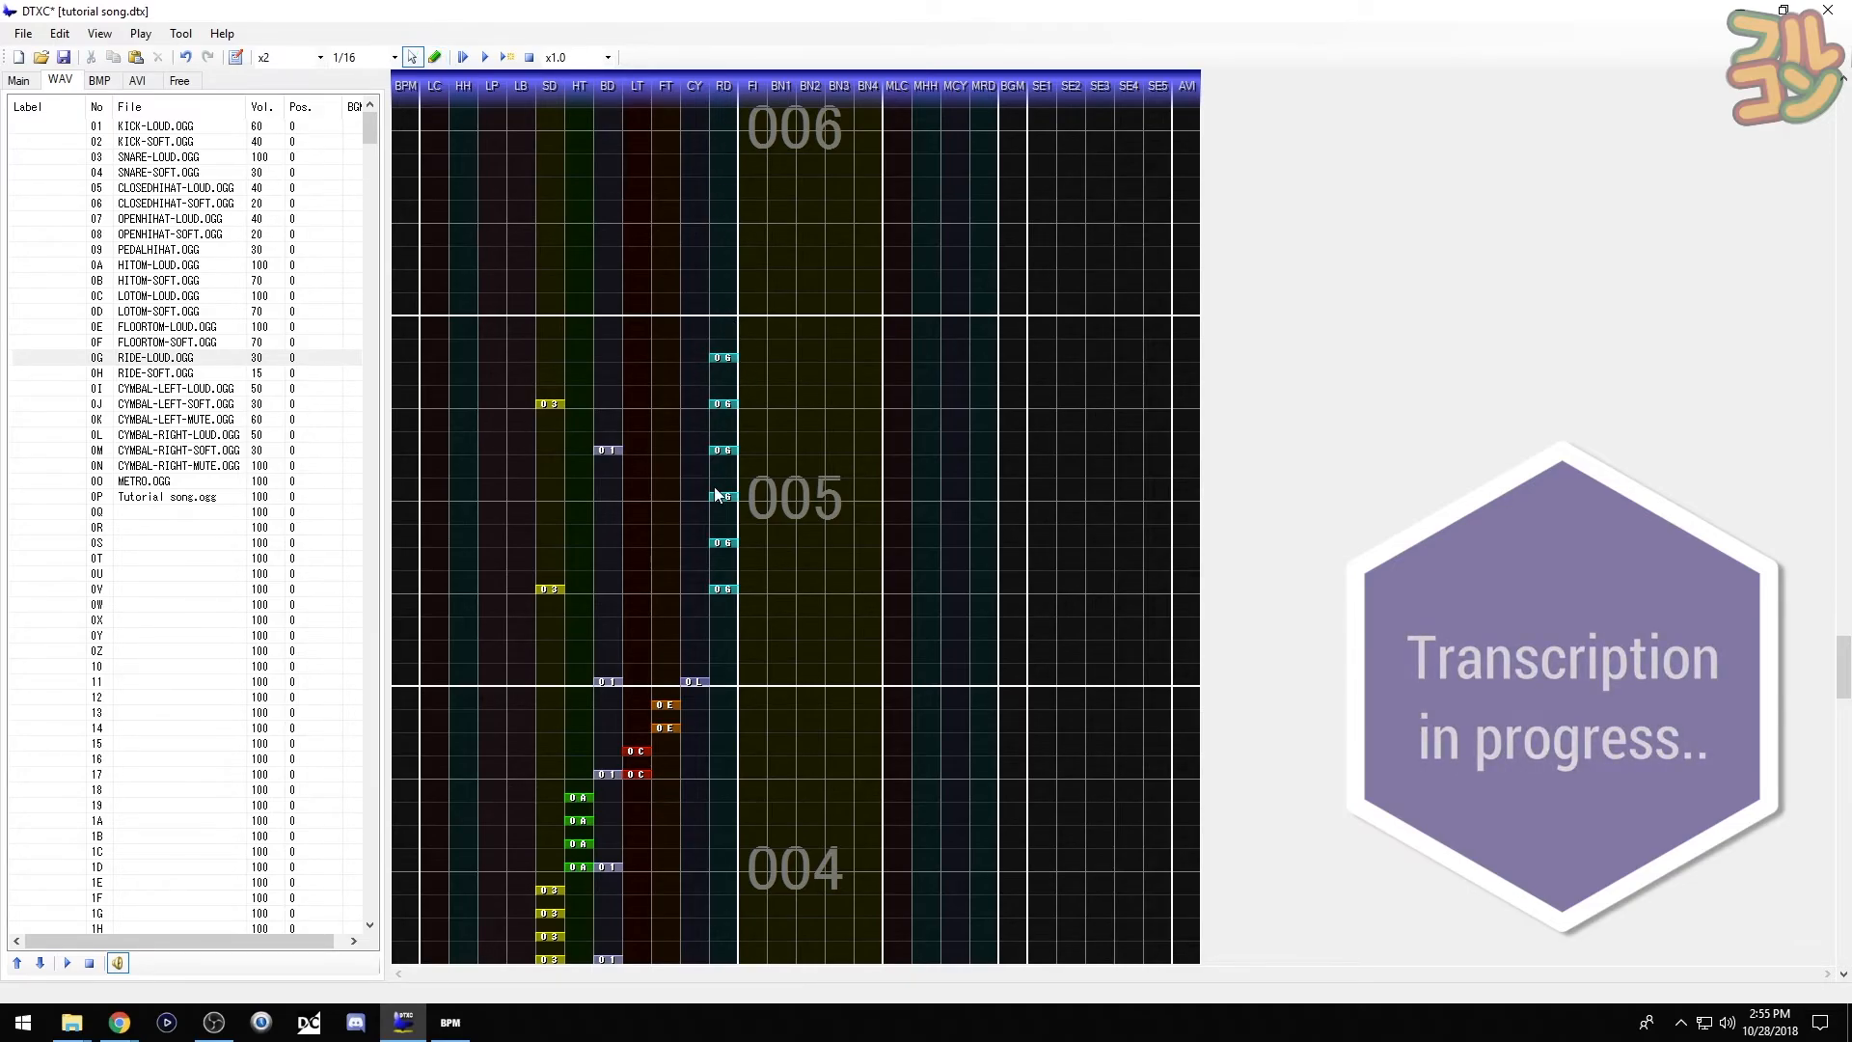
{"action": "key", "text": "F5"}
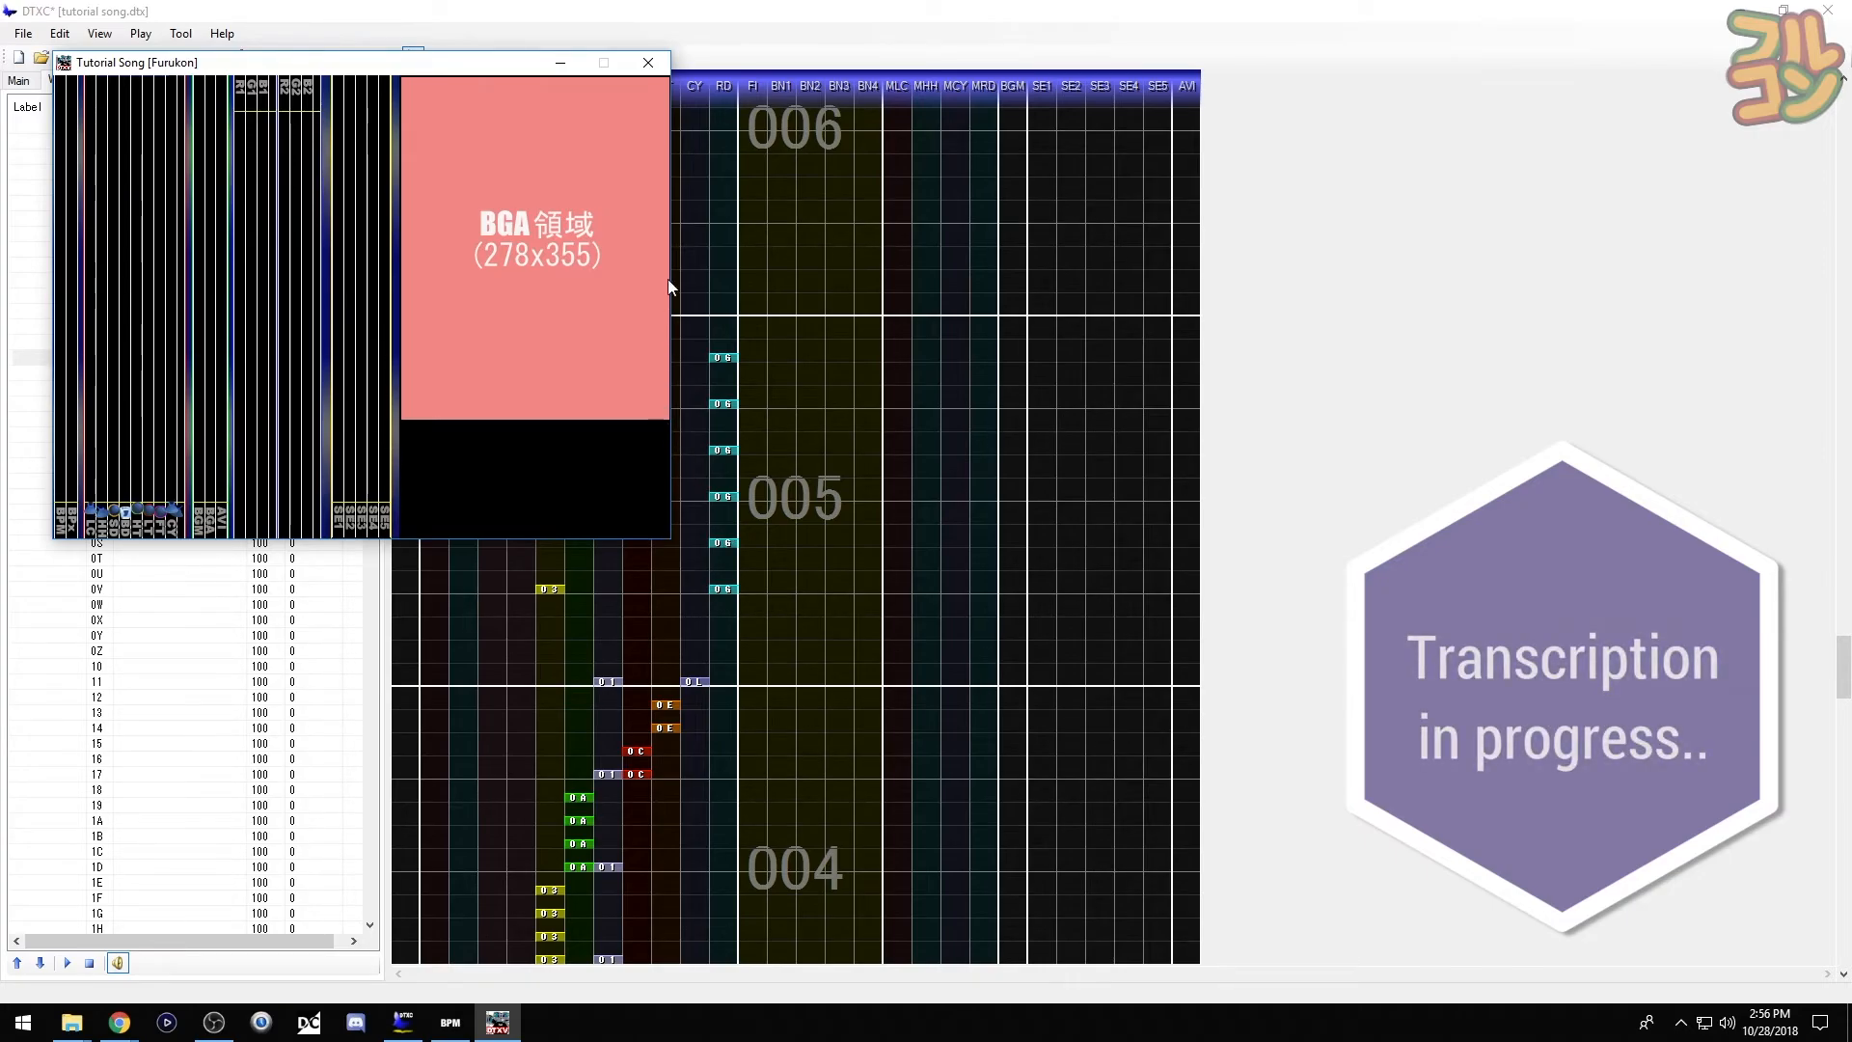
{"action": "left_click", "coordinate": [651, 71]}
{"action": "scroll", "coordinate": [622, 357], "scroll_direction": "up", "scroll_amount": 4}
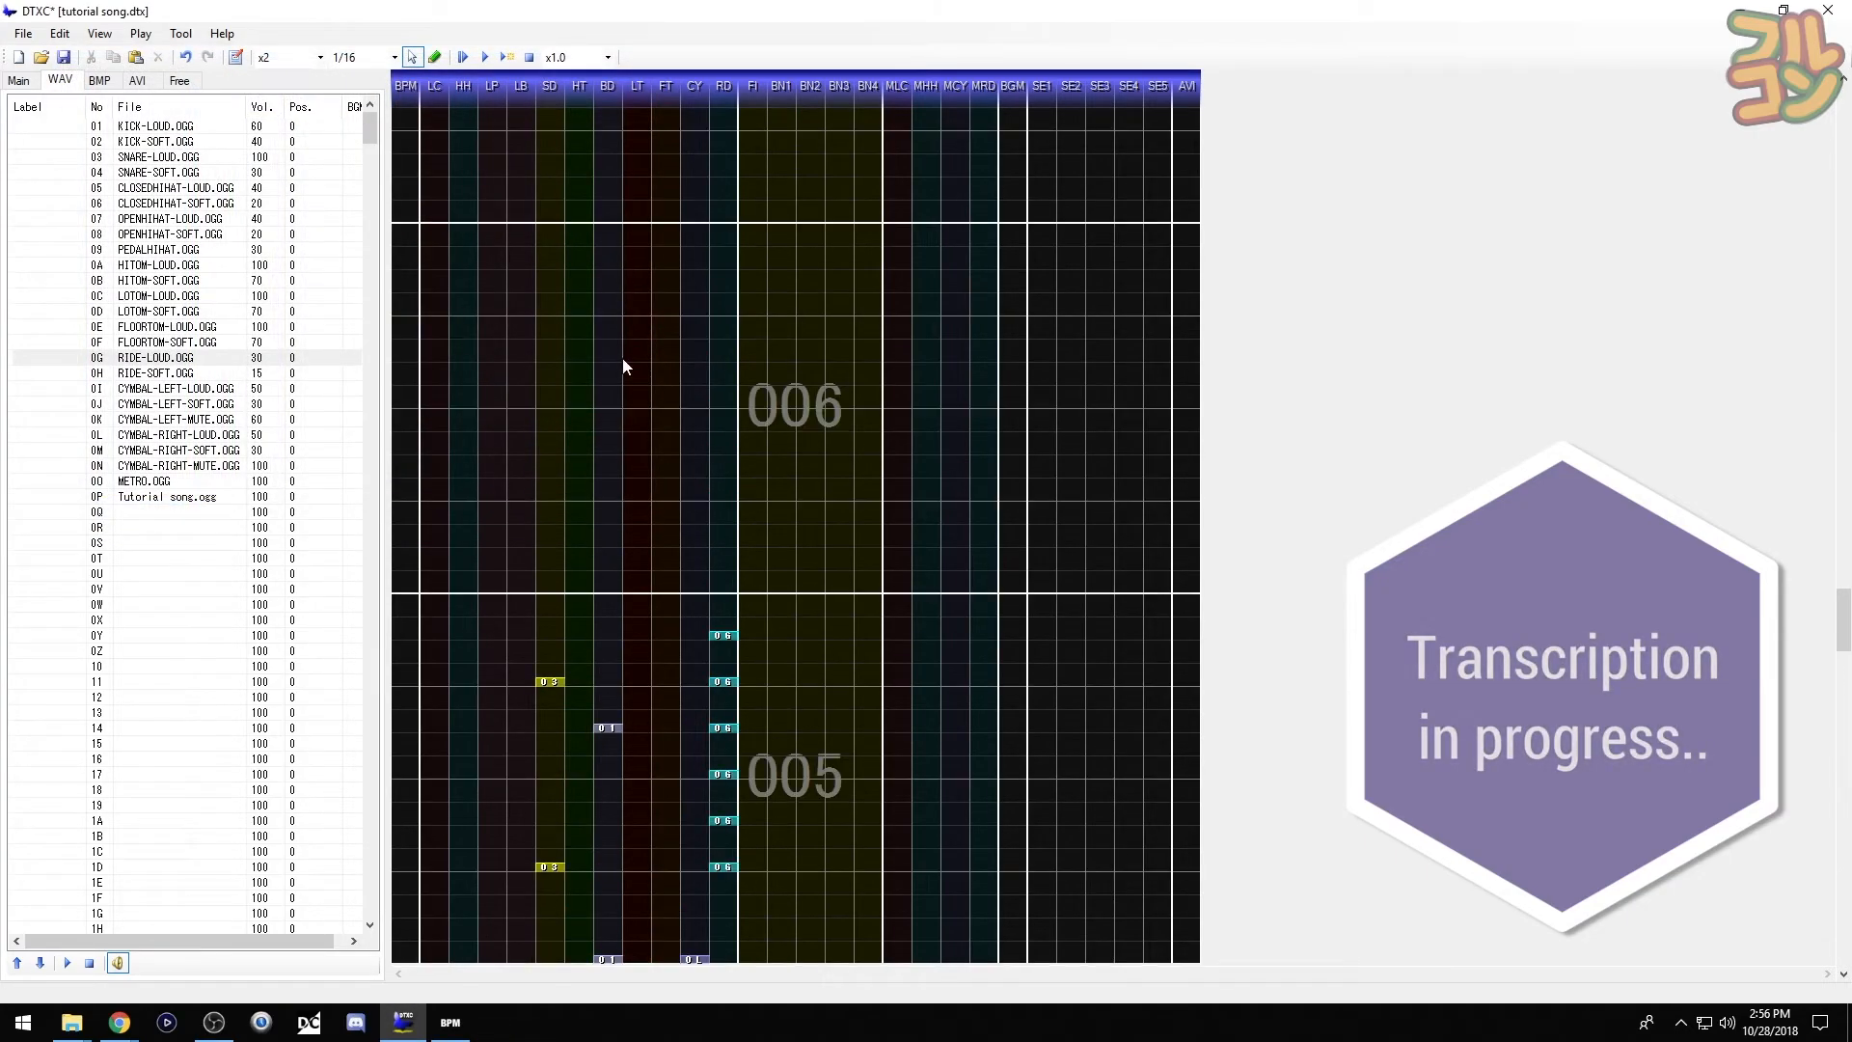
- Add a ride hit where measure 007 begins and preview the chart
{"action": "left_click", "coordinate": [721, 313]}
{"action": "key", "text": "space"}
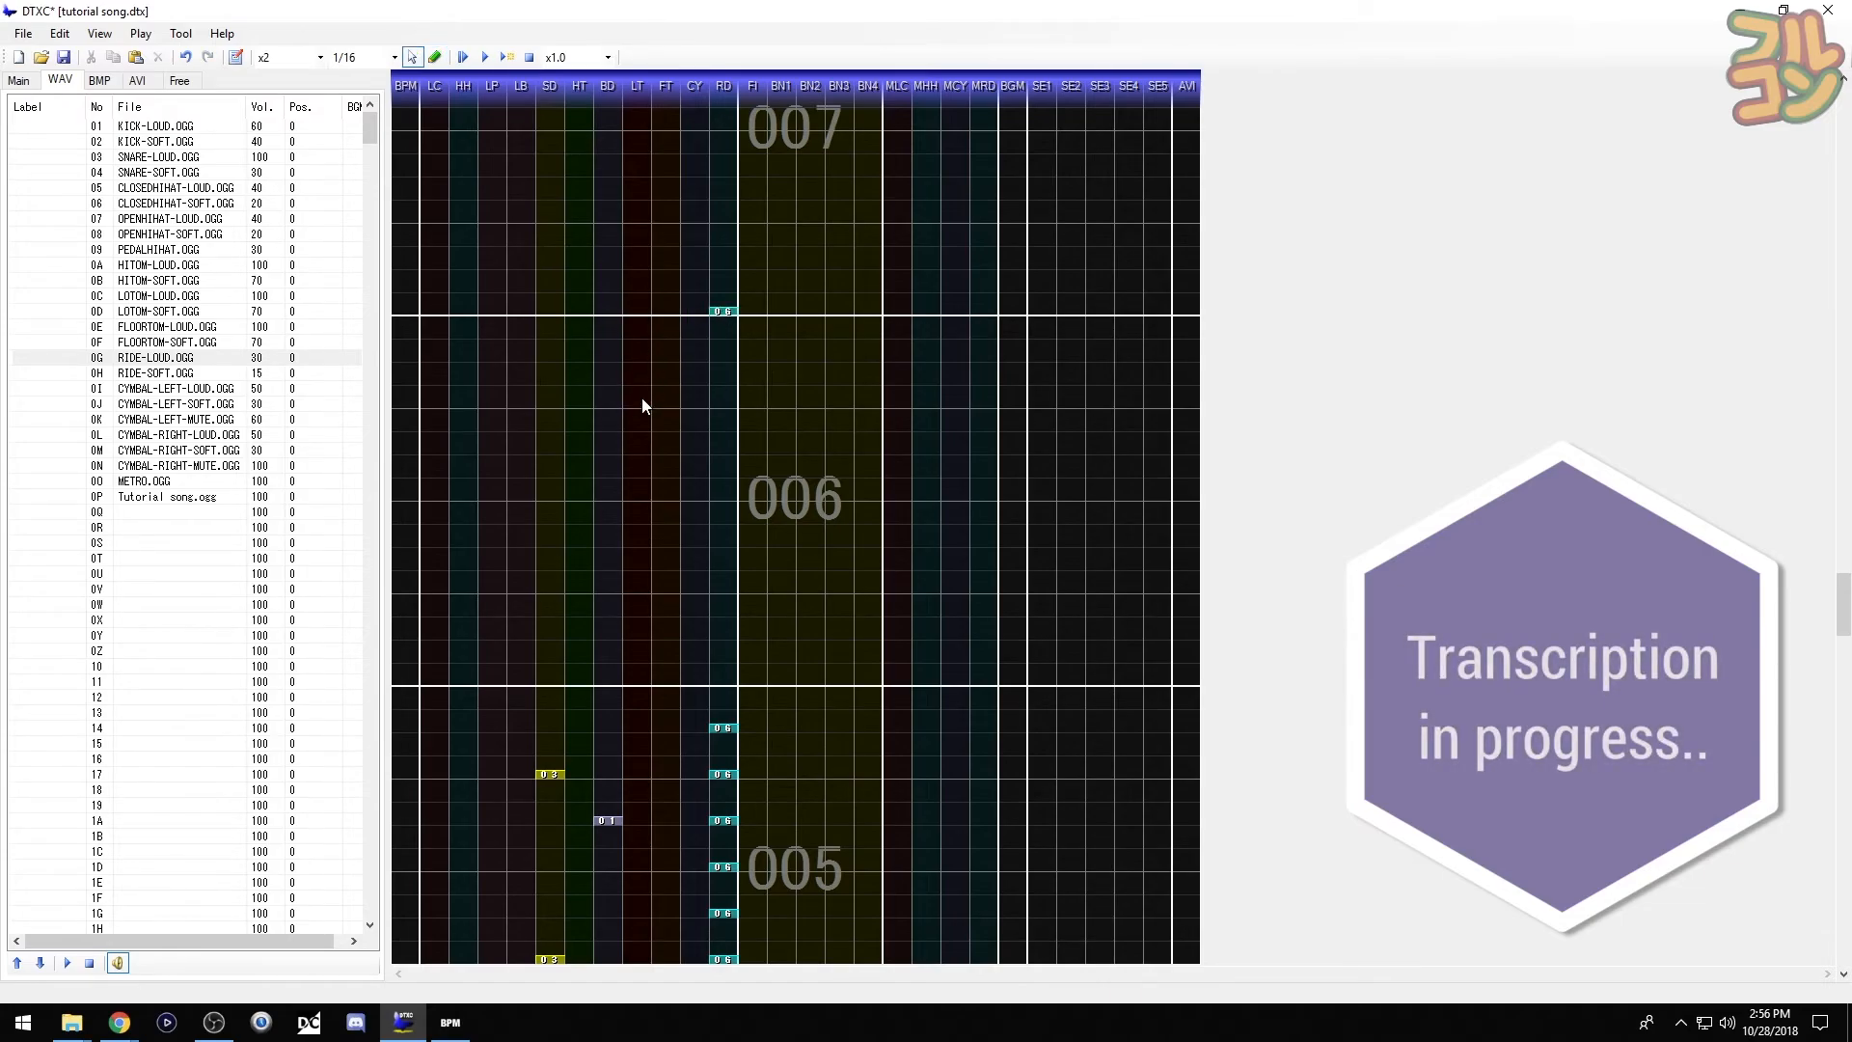
{"action": "key", "text": "F6"}
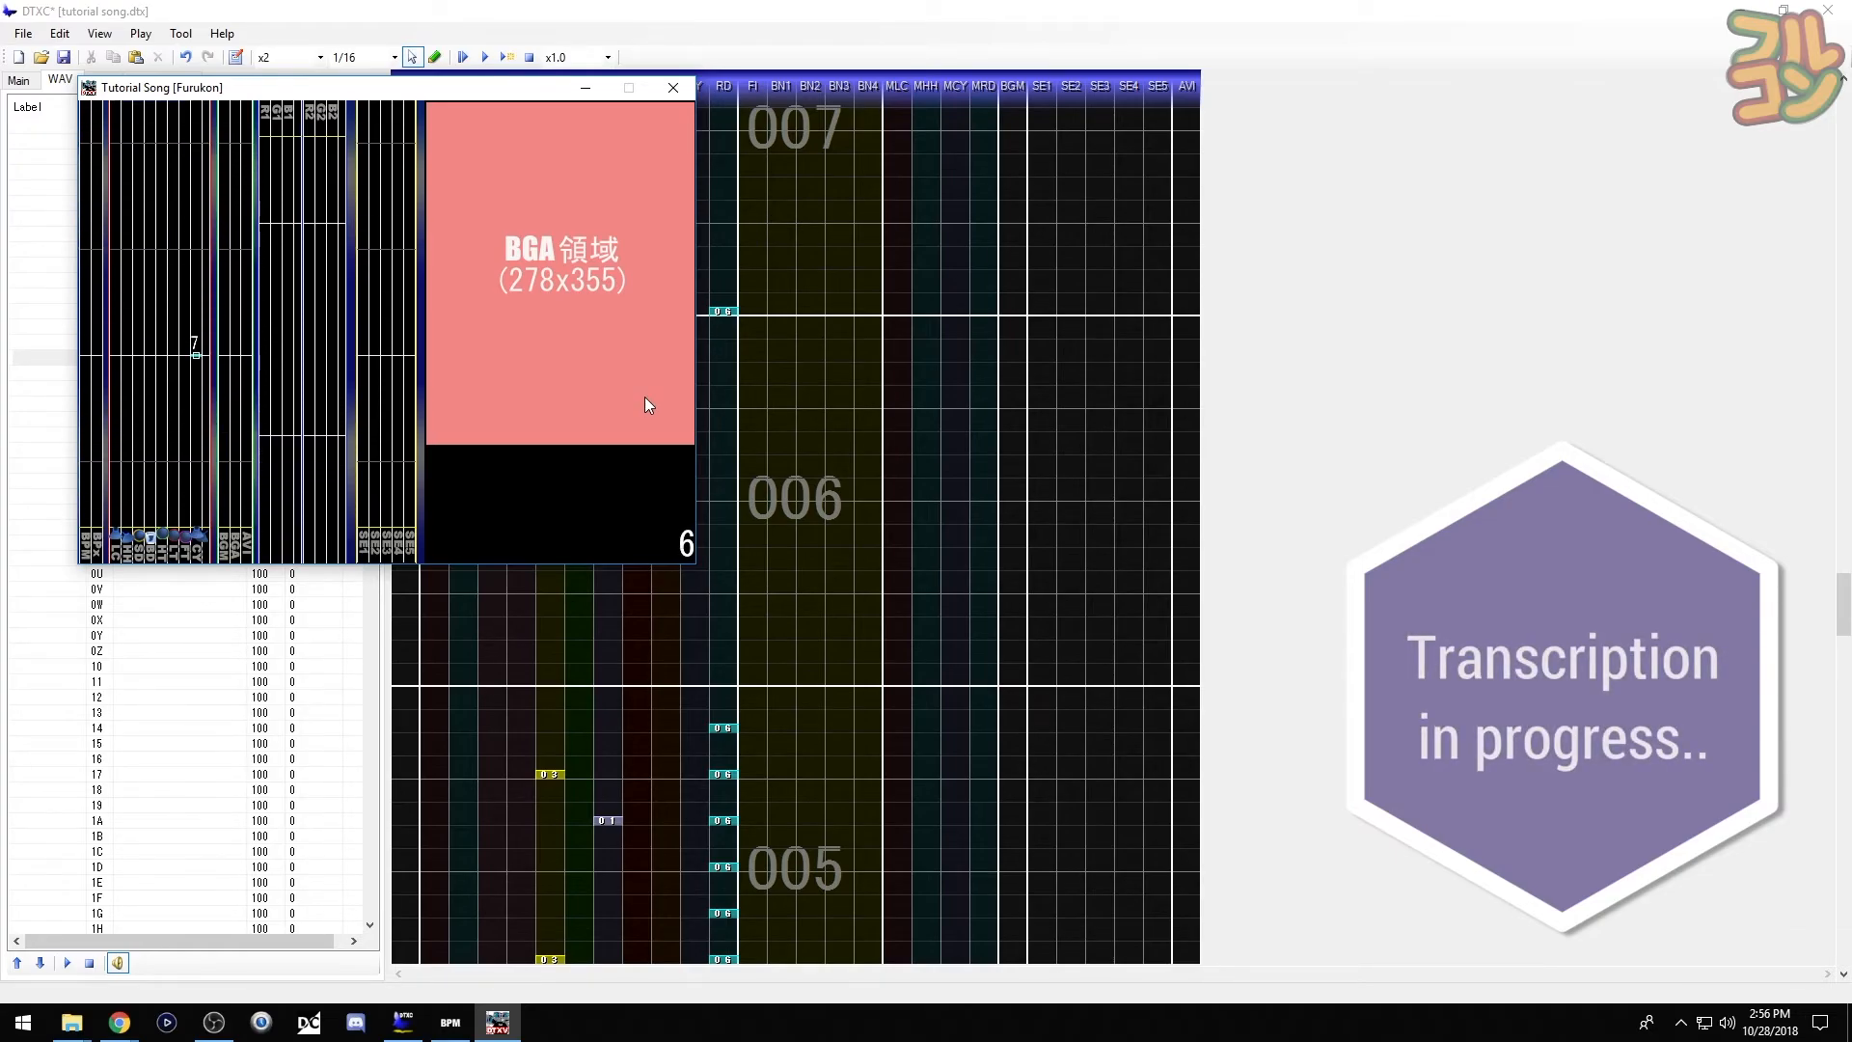
{"action": "left_click", "coordinate": [680, 90]}
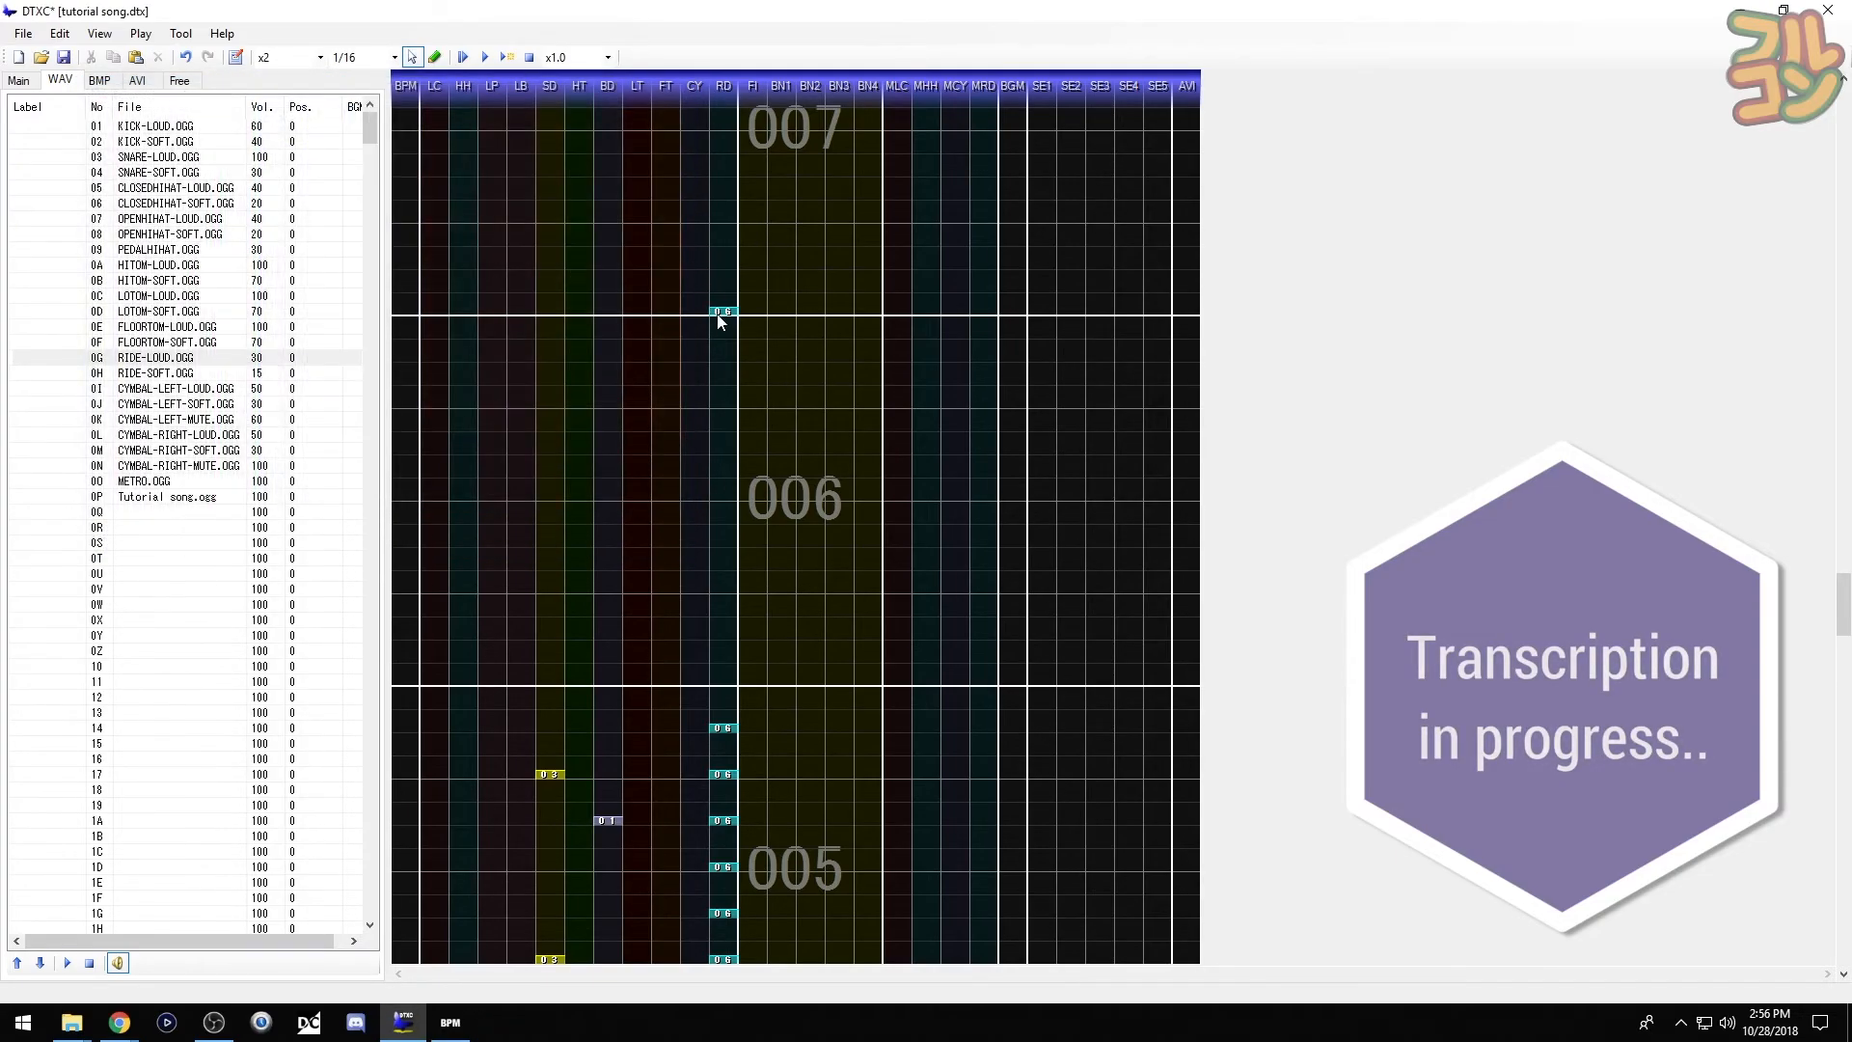
{"action": "scroll", "coordinate": [662, 586], "scroll_direction": "up", "scroll_amount": 2}
- Paste measure 005's groove into measure 006, delete the extra crash, and add two ride hits
{"action": "left_click_drag", "start_coordinate": [495, 526], "coordinate": [746, 877]}
{"action": "key", "text": "ctrl+v"}
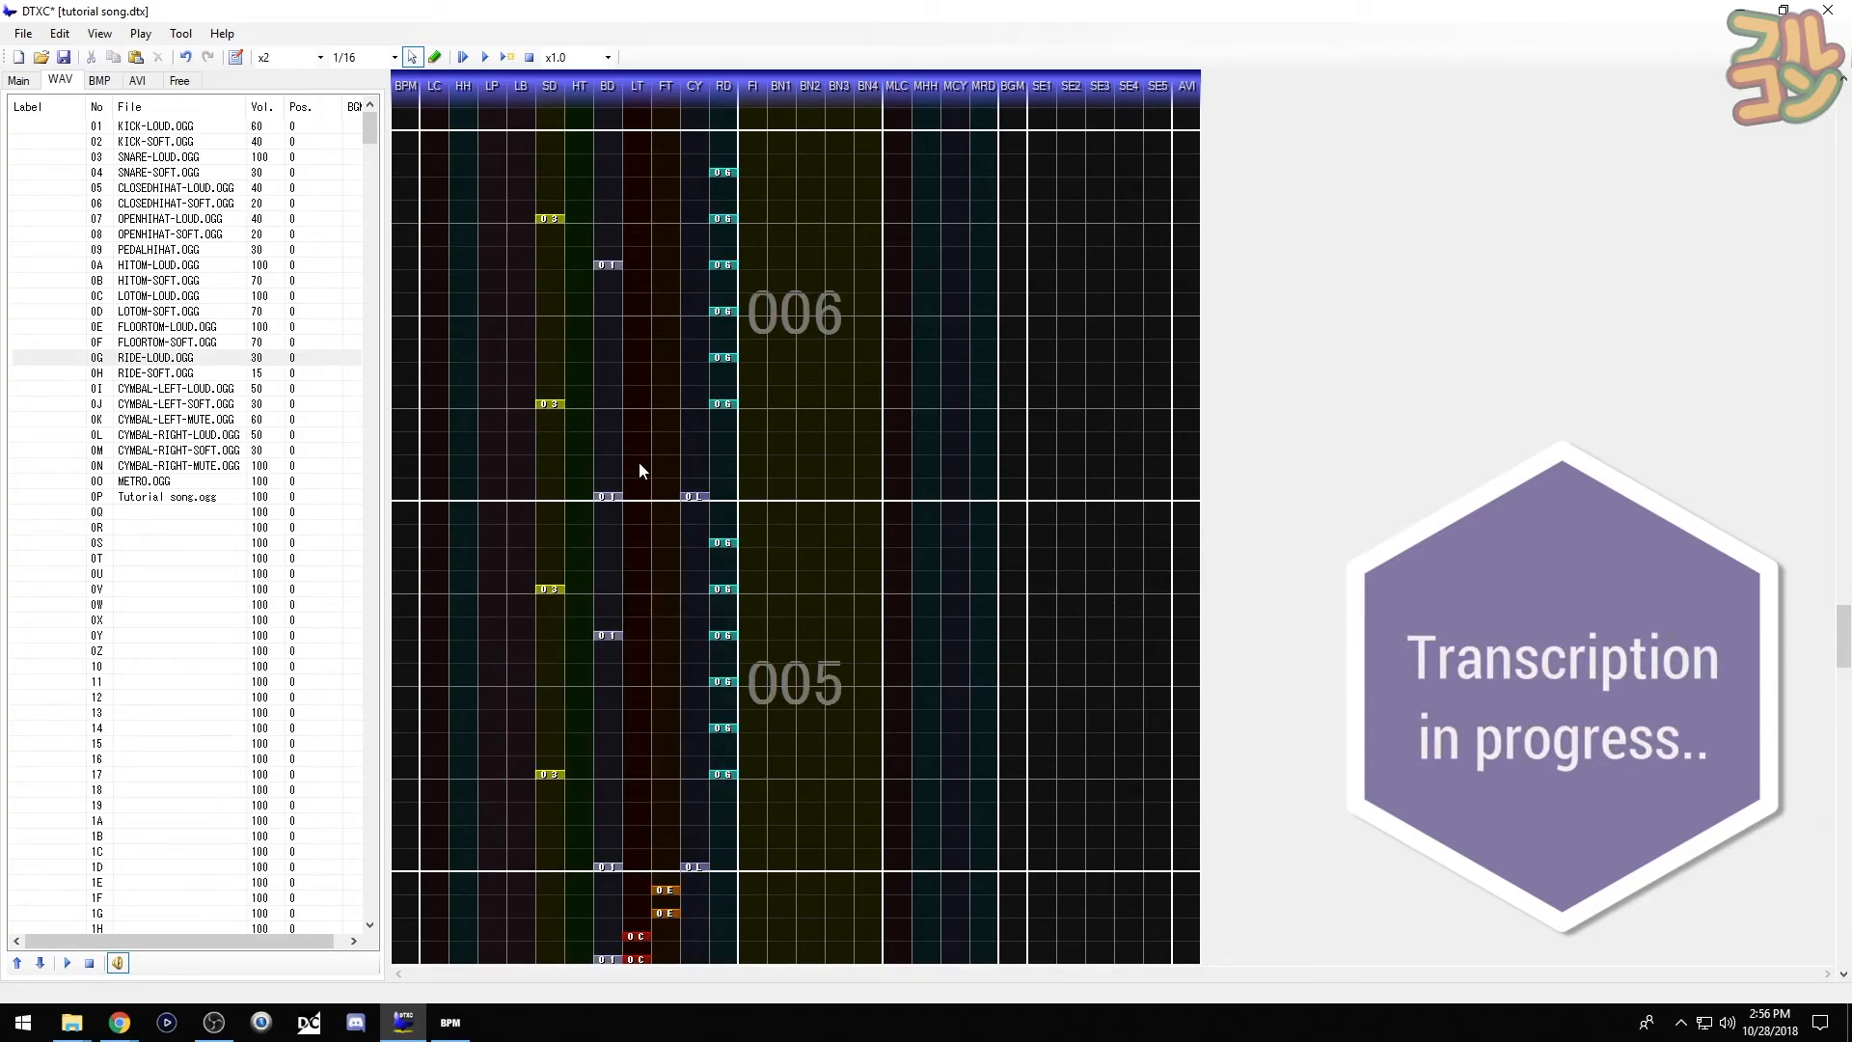
{"action": "scroll", "coordinate": [638, 463], "scroll_direction": "up", "scroll_amount": 1}
{"action": "key", "text": "Delete"}
{"action": "left_click_drag", "start_coordinate": [689, 431], "coordinate": [742, 509]}
{"action": "left_click", "coordinate": [719, 575]}
{"action": "key", "text": "ctrl+v"}
{"action": "scroll", "coordinate": [672, 567], "scroll_direction": "up", "scroll_amount": 4}
- Add a loud kick at the start of measure 008 and check it in the playback preview
{"action": "scroll", "coordinate": [672, 569], "scroll_direction": "up", "scroll_amount": 1}
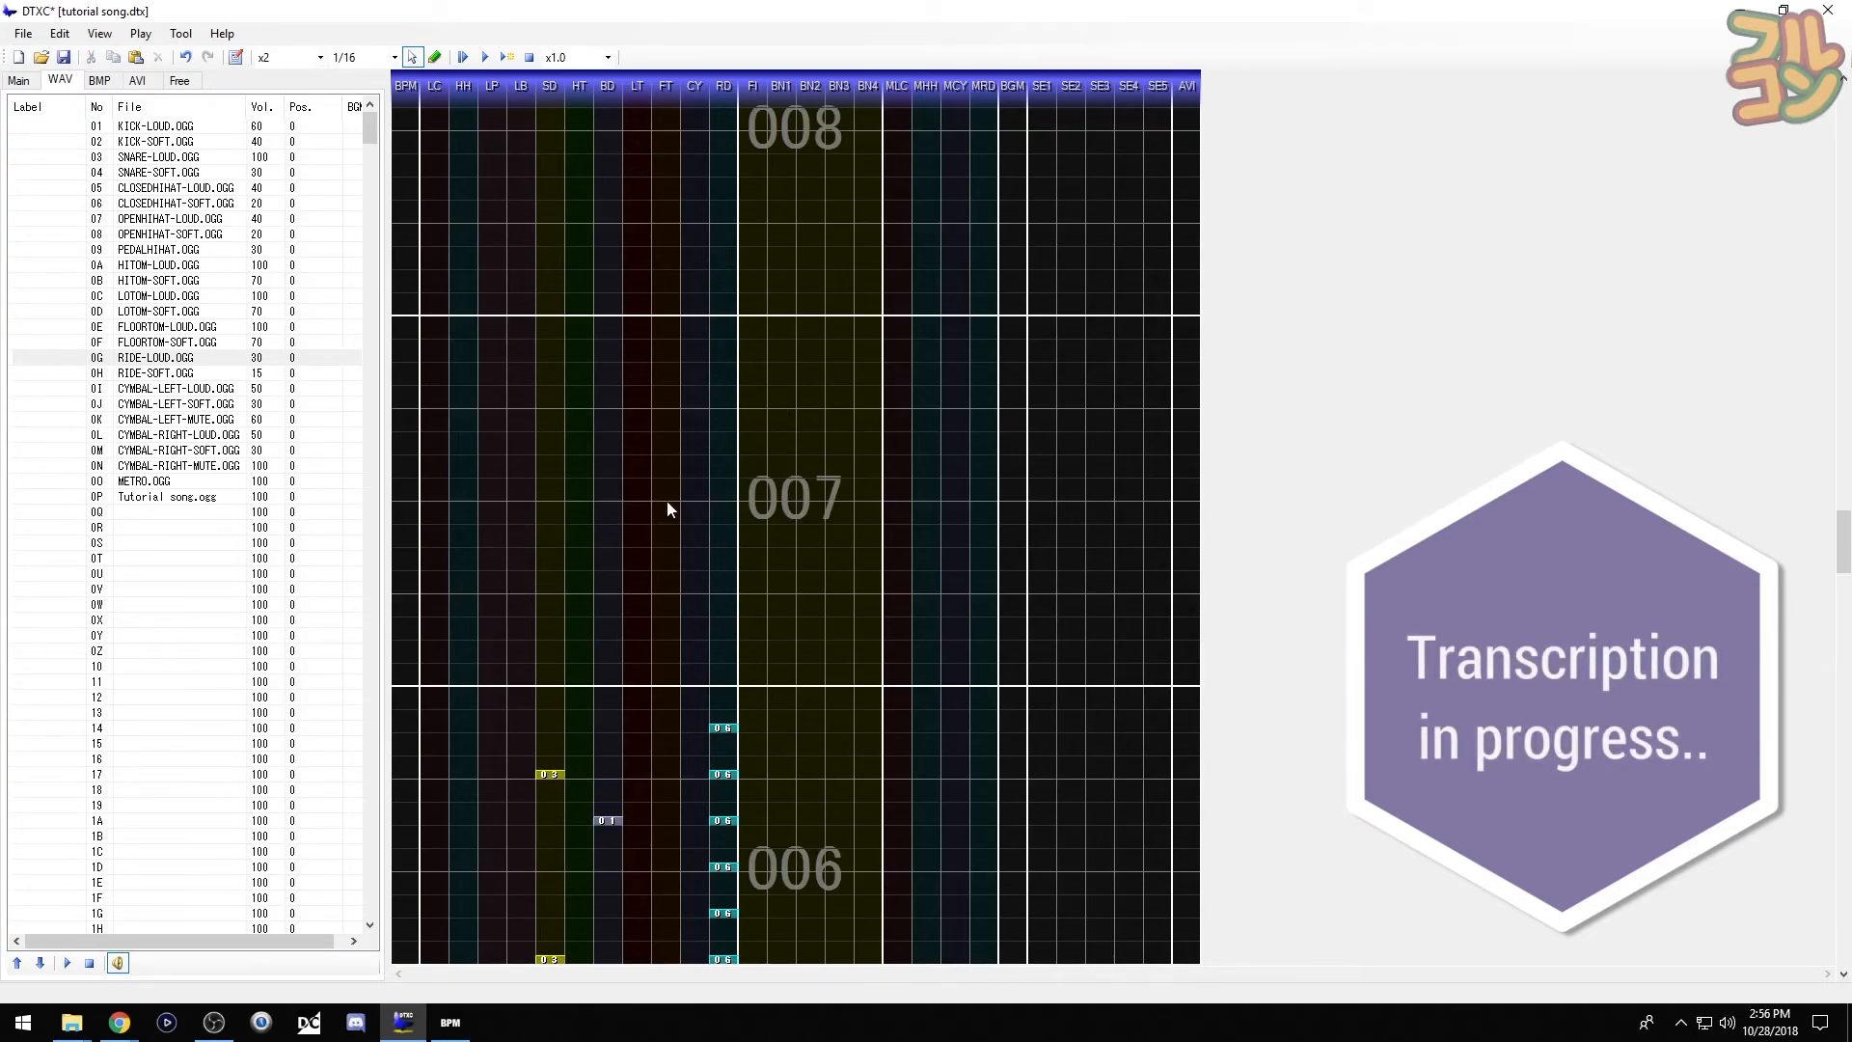
{"action": "left_click", "coordinate": [108, 126]}
{"action": "left_click", "coordinate": [613, 309]}
{"action": "key", "text": "F6"}
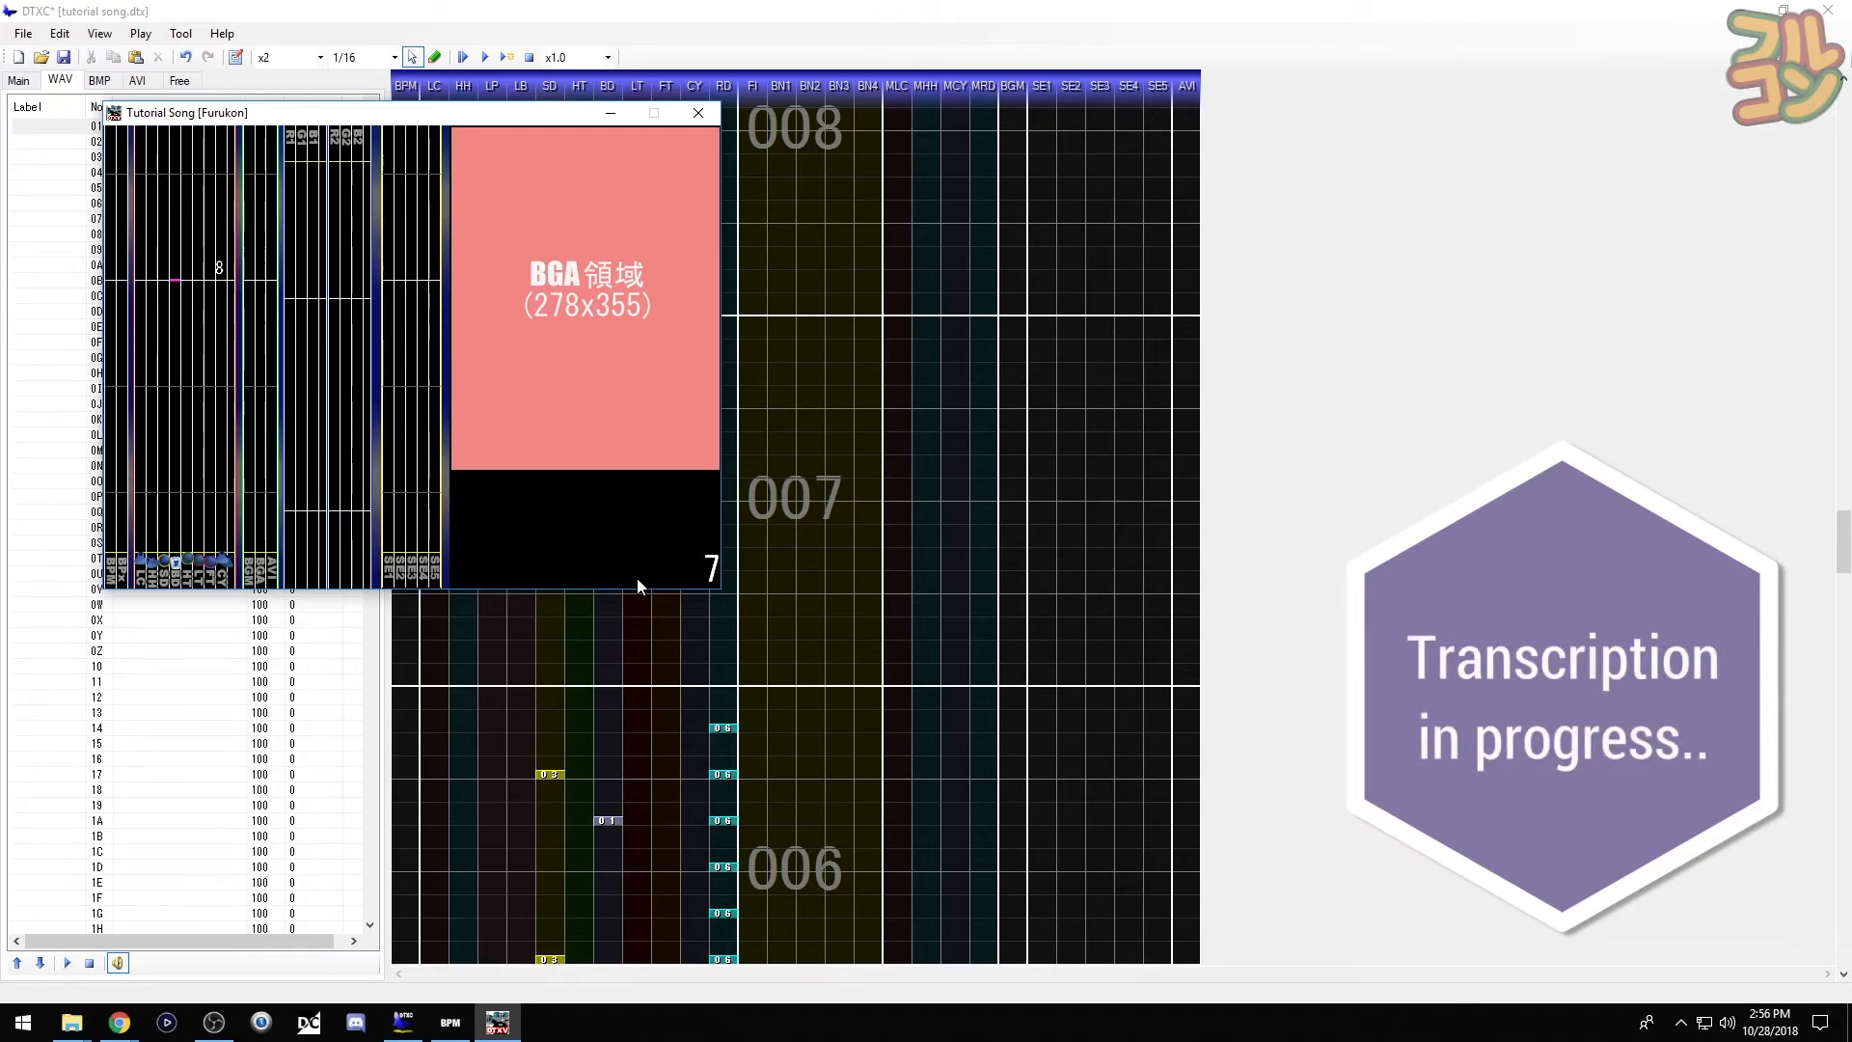
{"action": "left_click", "coordinate": [698, 114]}
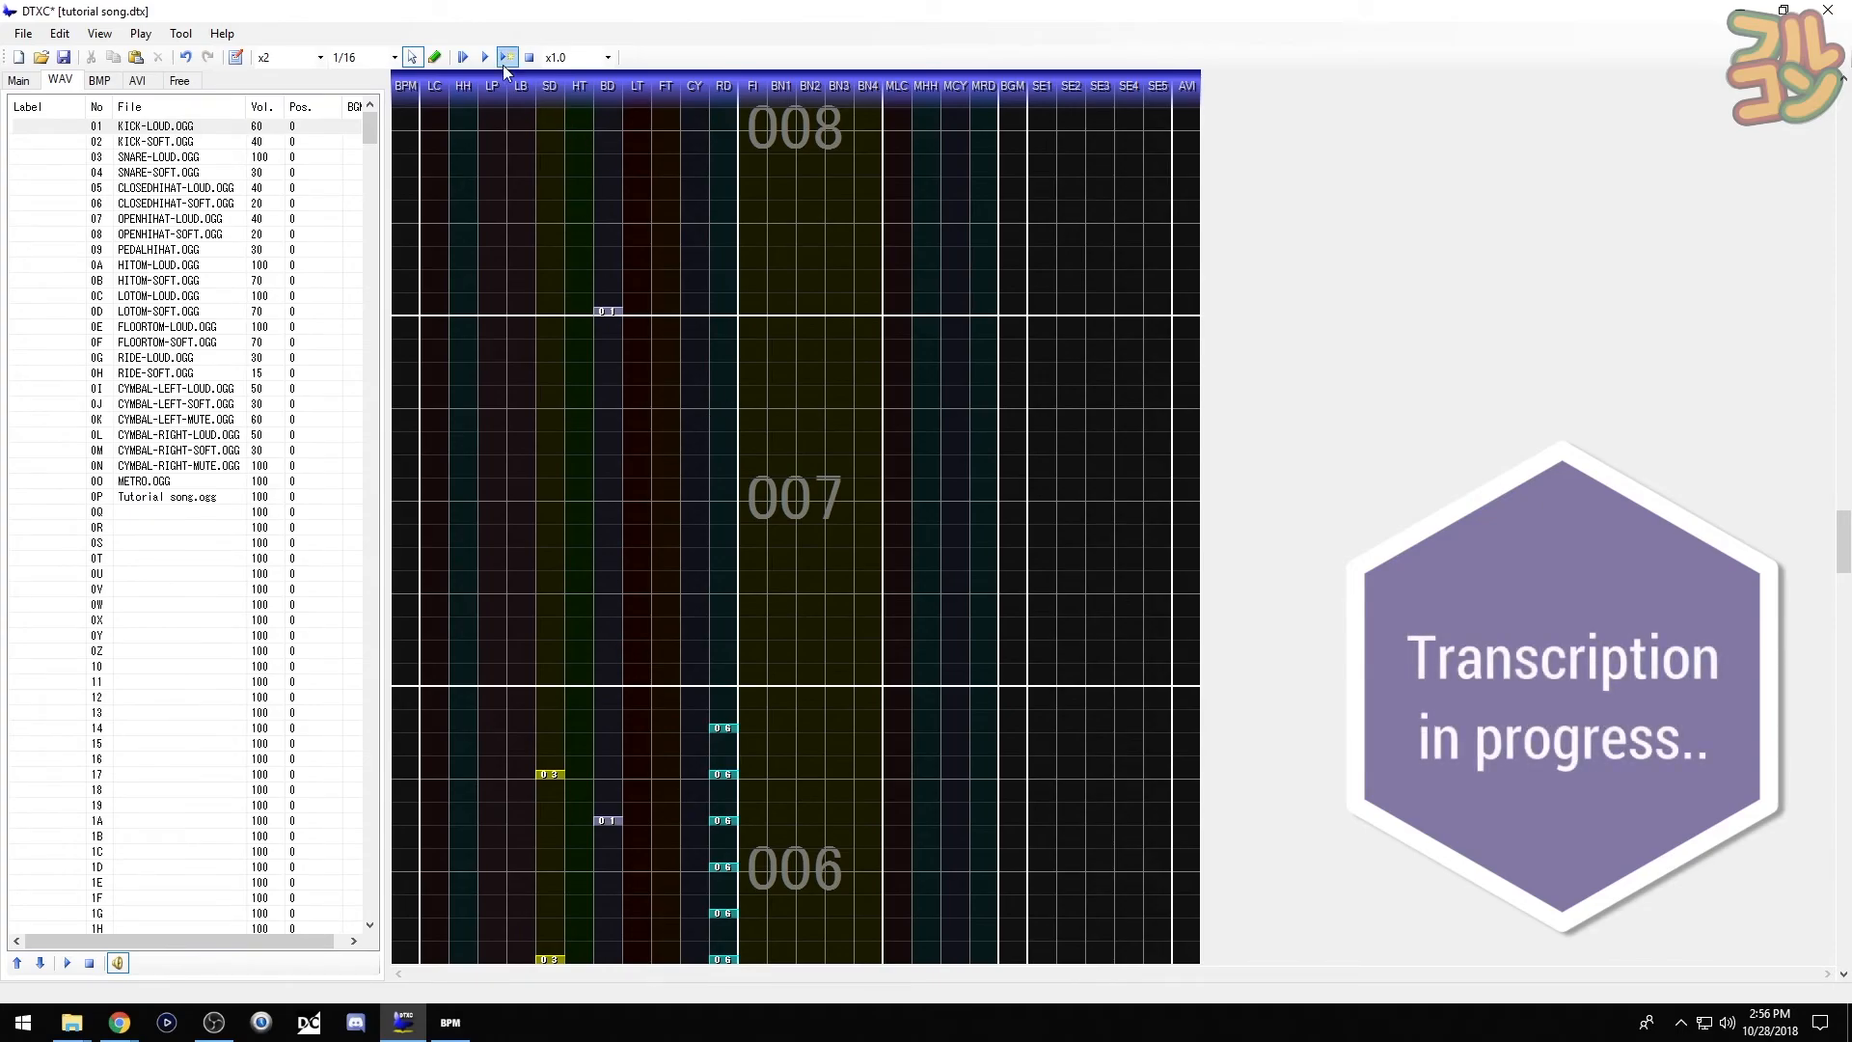
{"action": "scroll", "coordinate": [549, 261], "scroll_direction": "up", "scroll_amount": 1}
{"action": "left_click", "coordinate": [485, 57]}
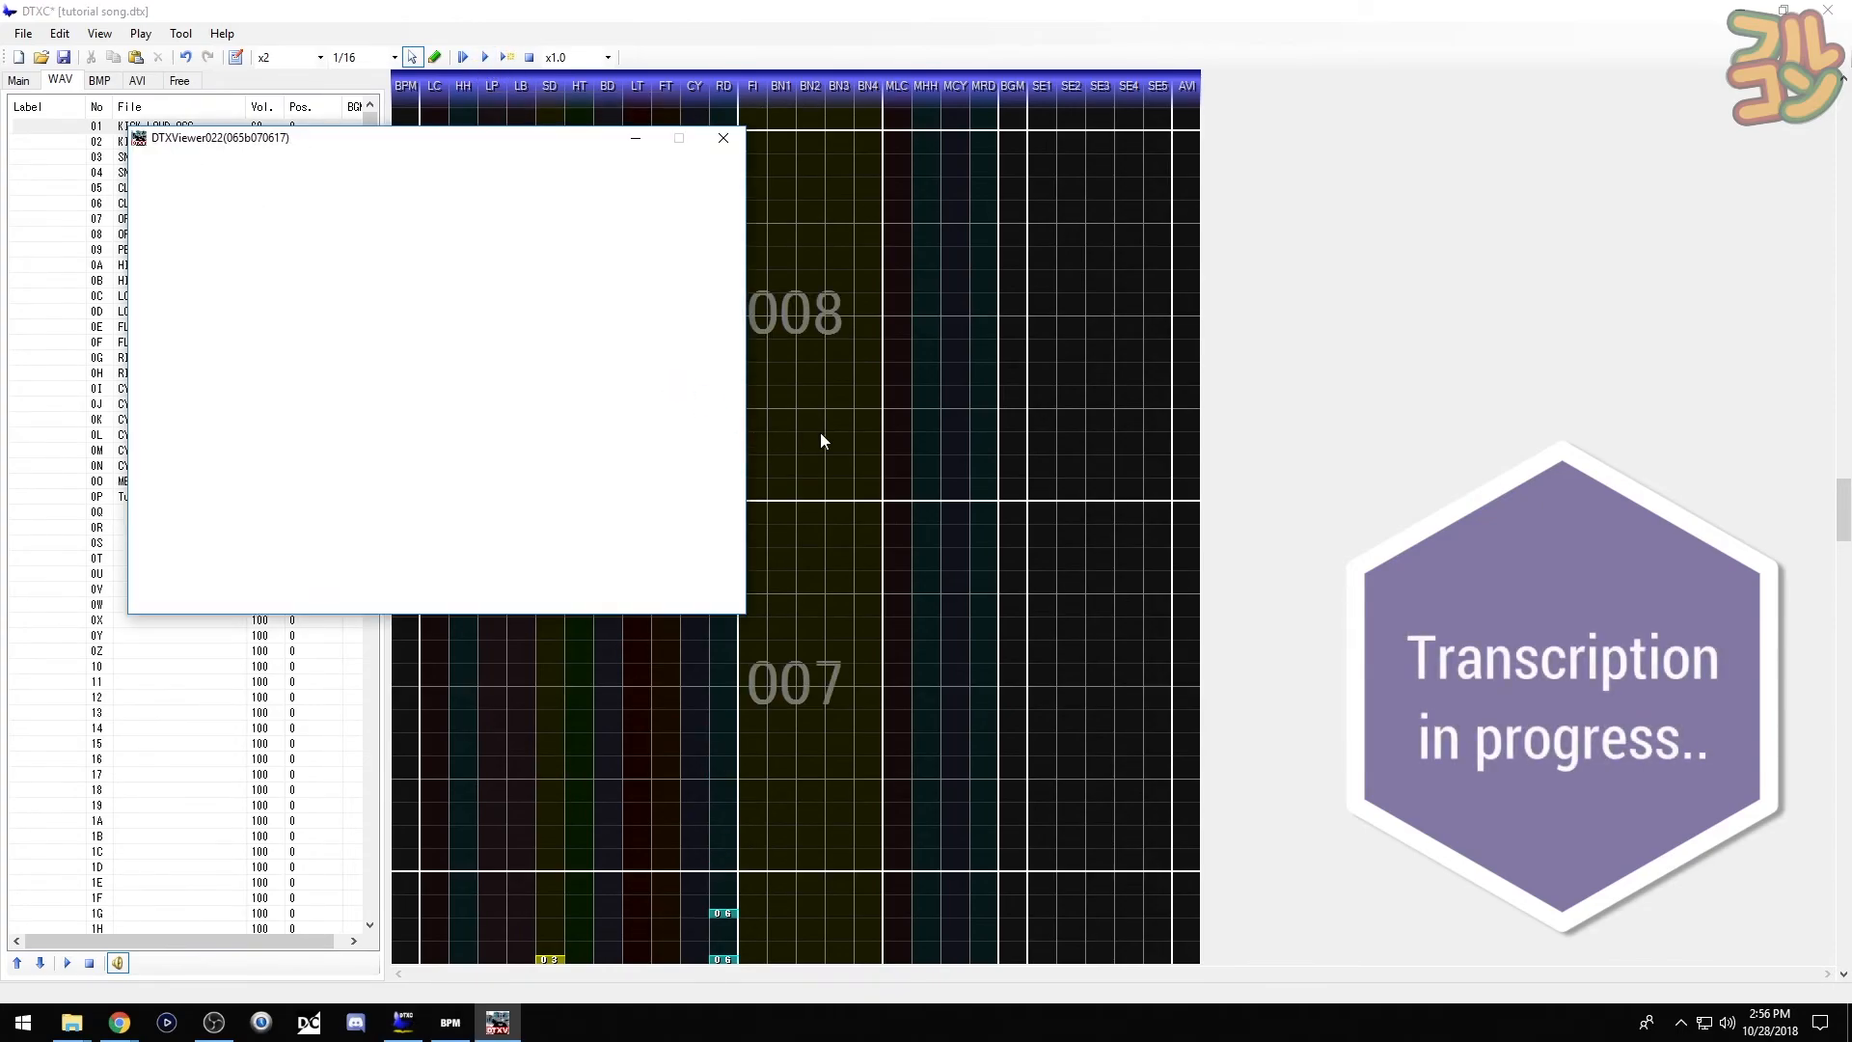
{"action": "left_click", "coordinate": [735, 144]}
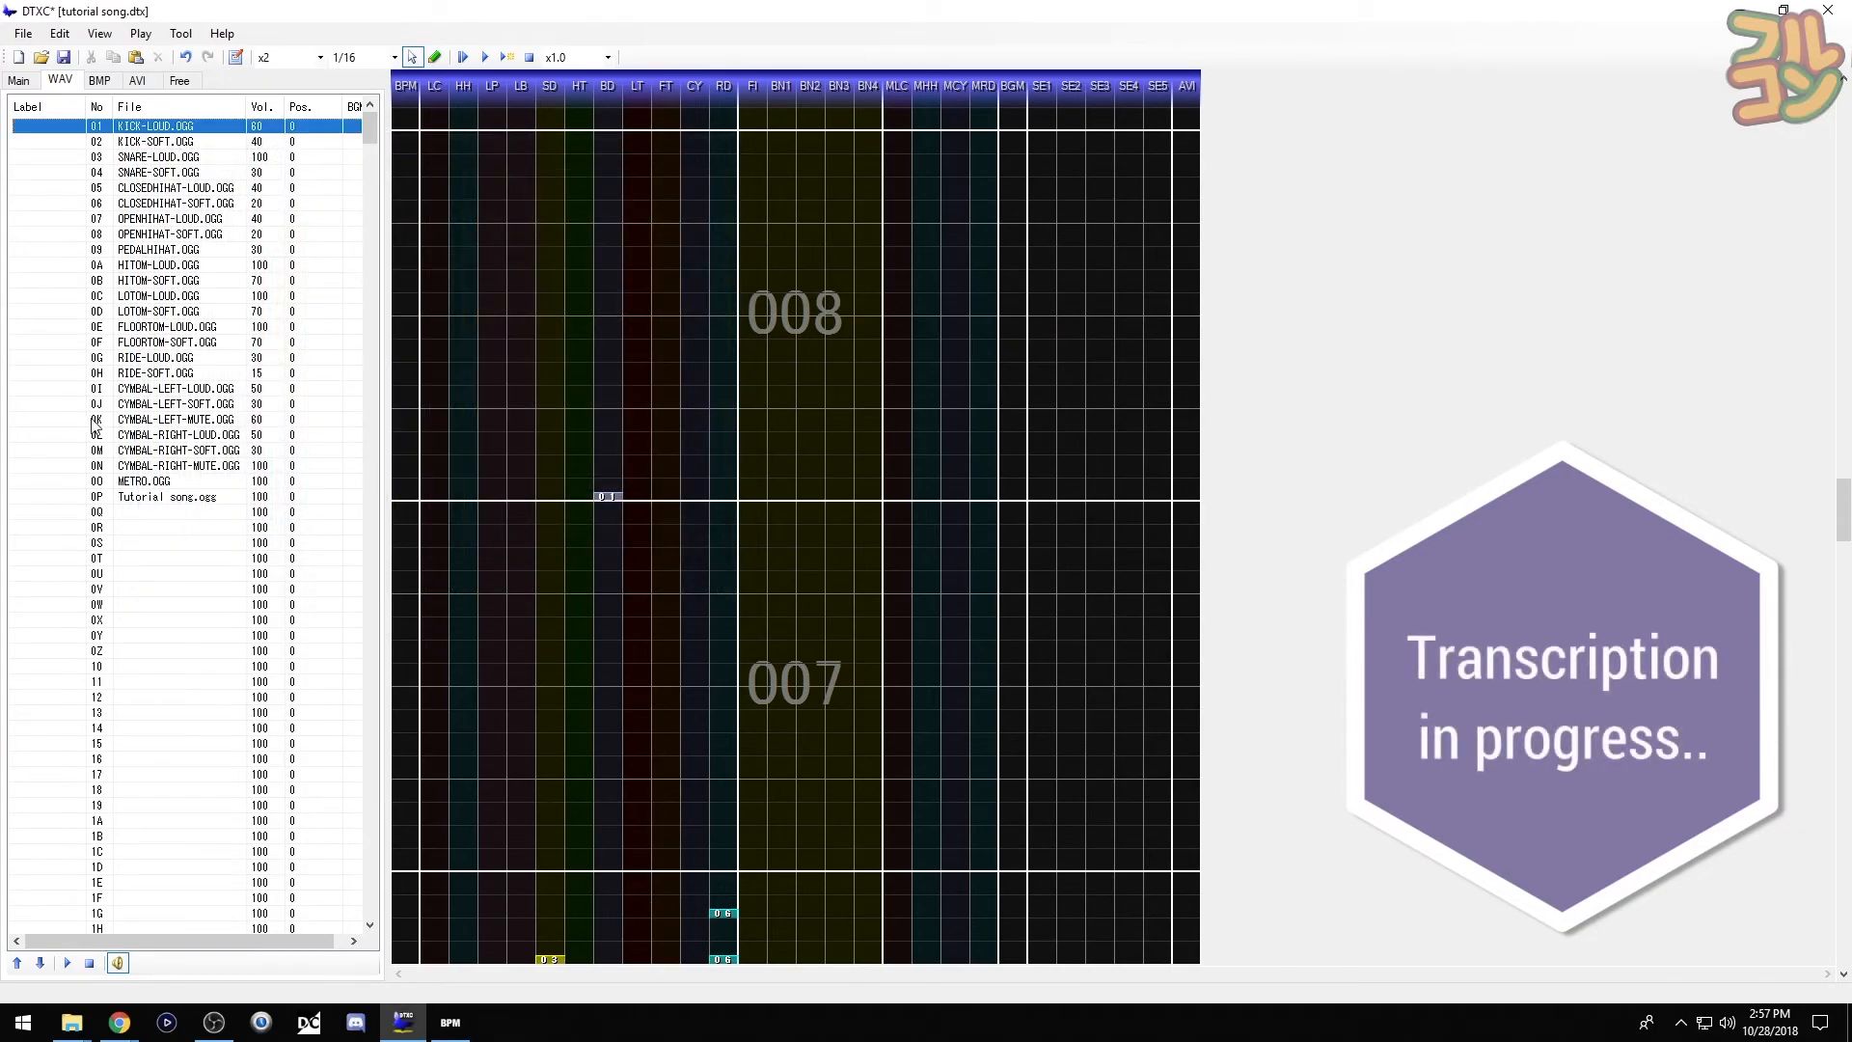
- Place a muted left crash and a loud kick at the start of measure 007
{"action": "left_click", "coordinate": [58, 424]}
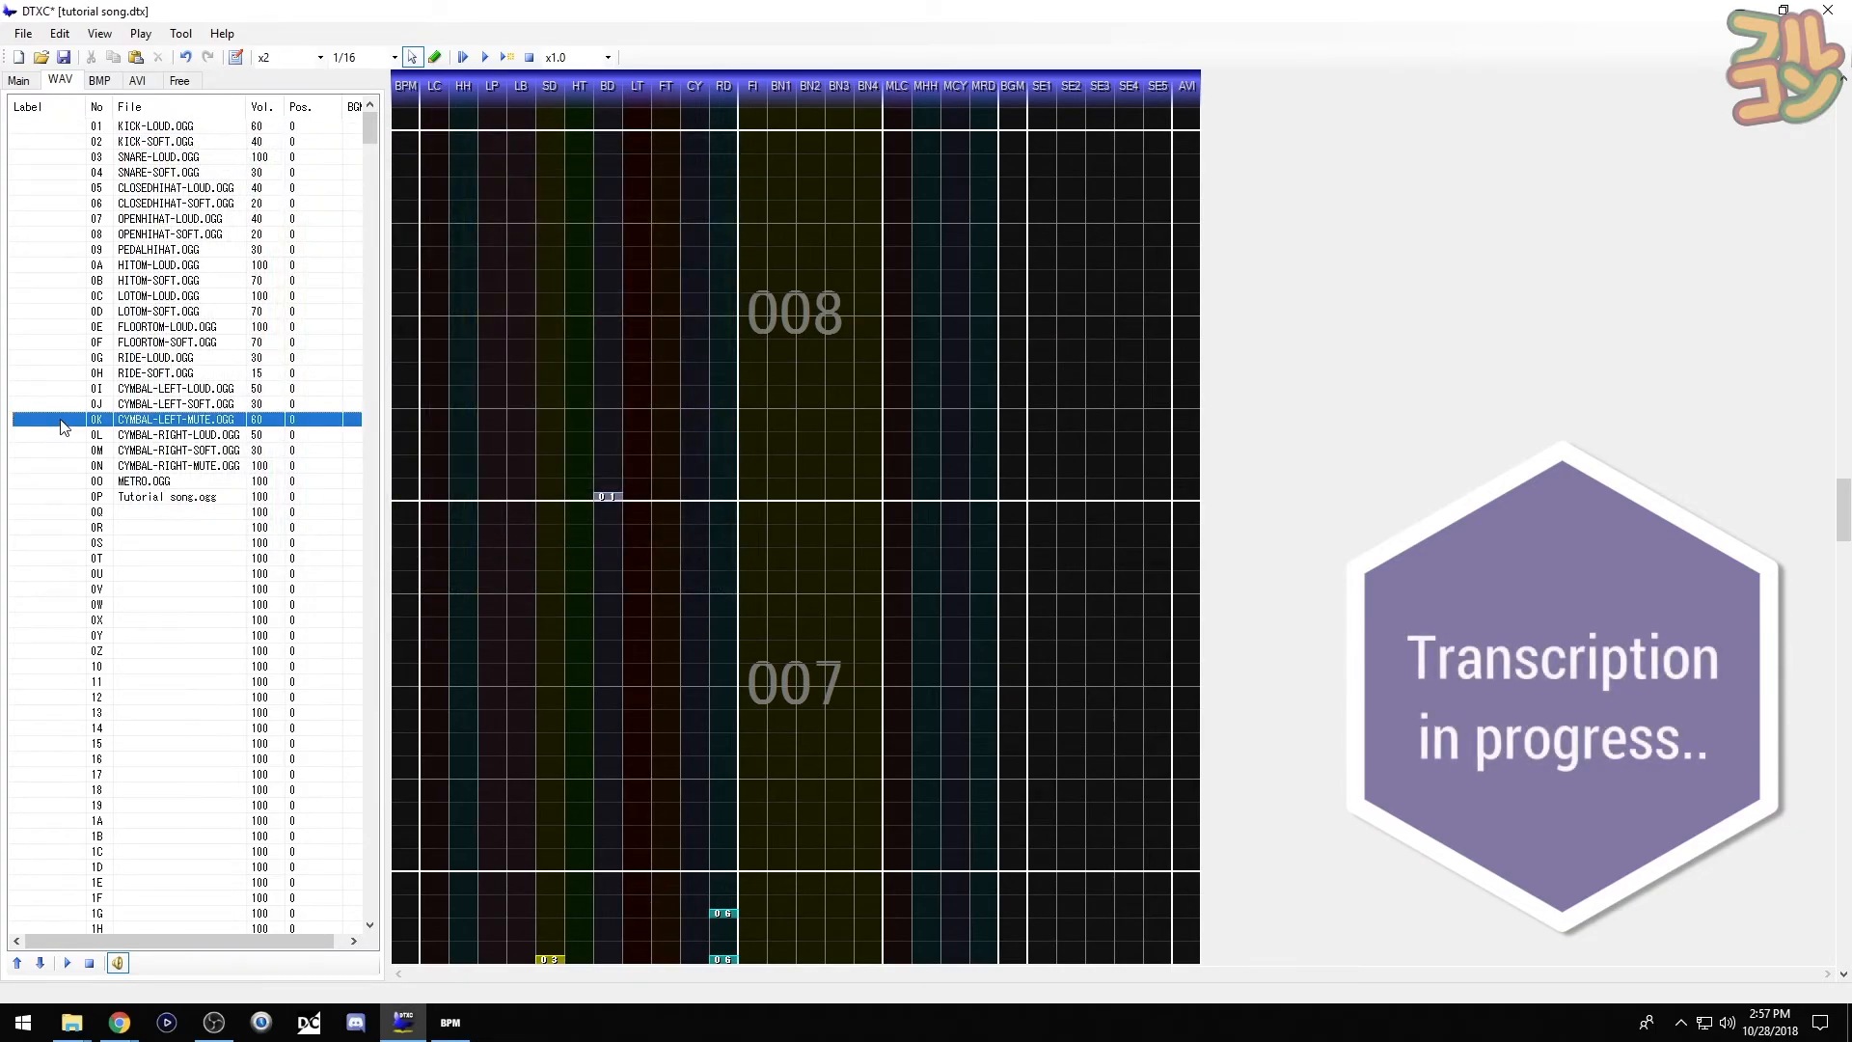
{"action": "scroll", "coordinate": [193, 512], "scroll_direction": "down", "scroll_amount": 1}
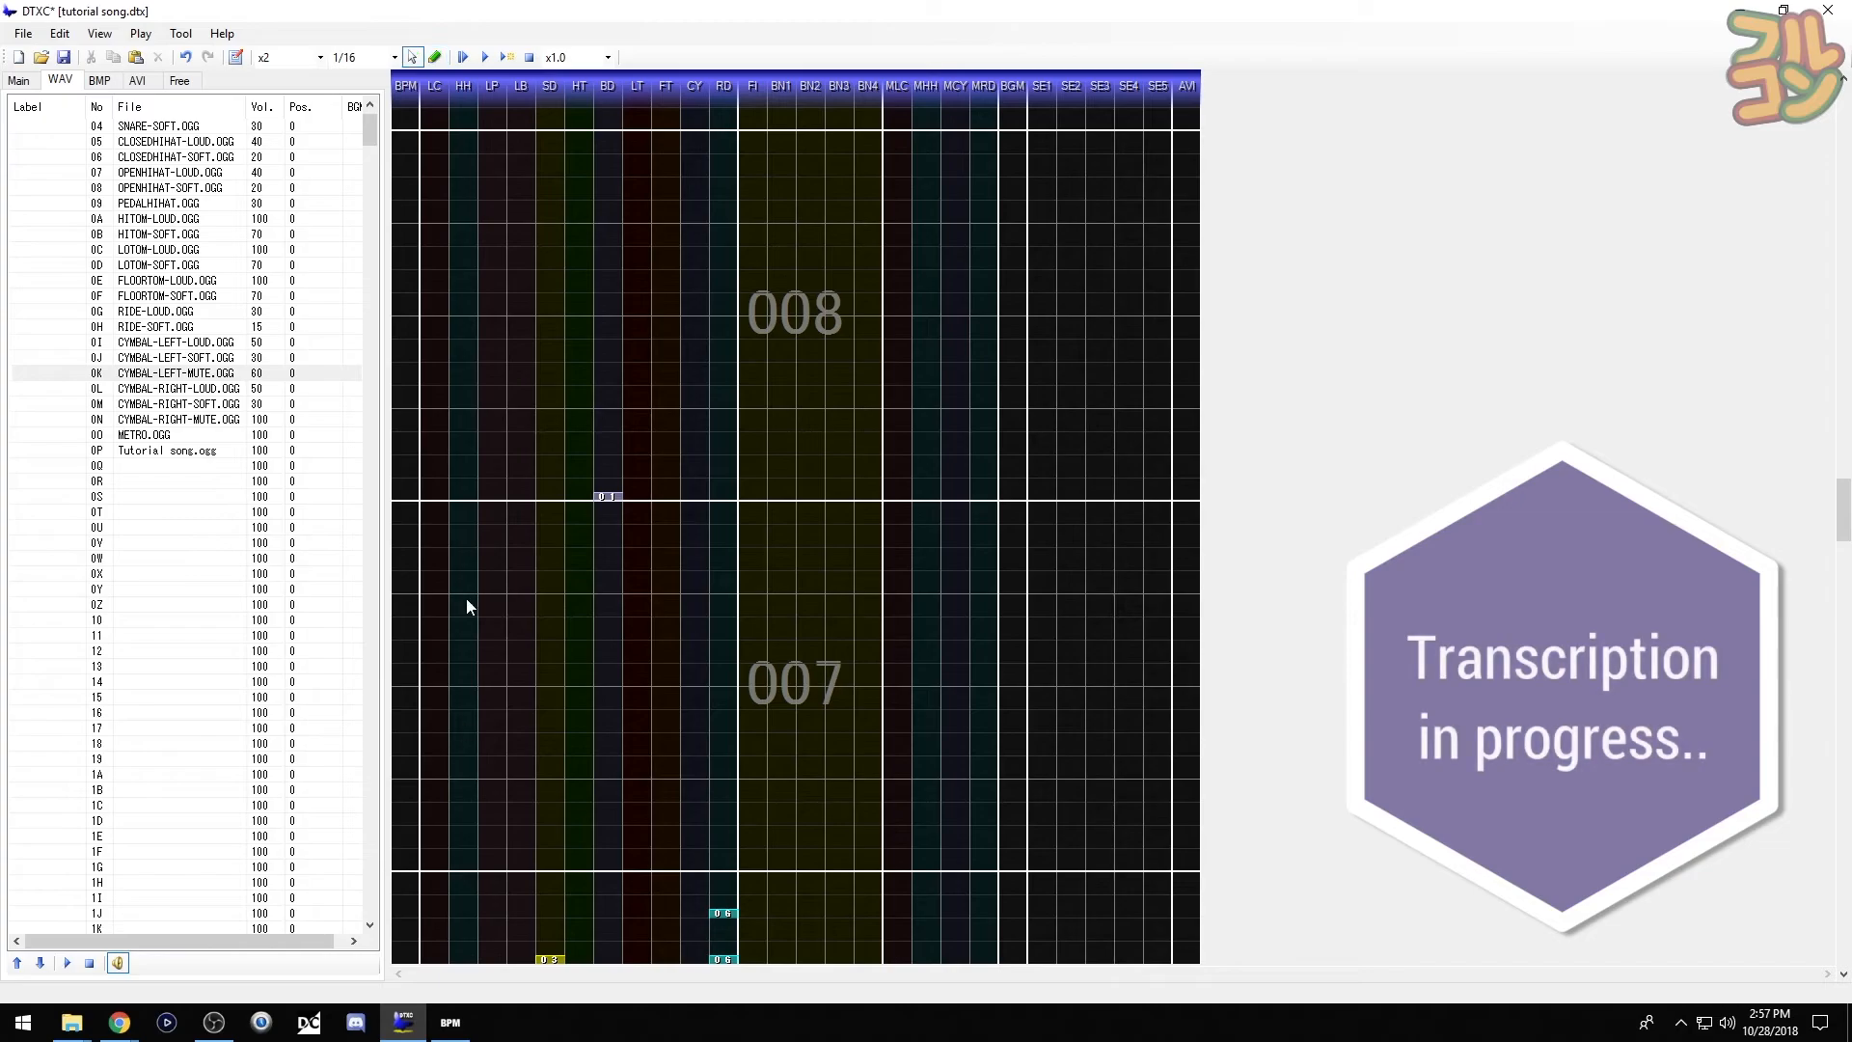
{"action": "key", "text": "F6"}
{"action": "left_click", "coordinate": [434, 866]}
{"action": "scroll", "coordinate": [73, 133], "scroll_direction": "up", "scroll_amount": 1}
{"action": "left_click", "coordinate": [70, 127]}
{"action": "left_click", "coordinate": [618, 867]}
{"action": "key", "text": "F5"}
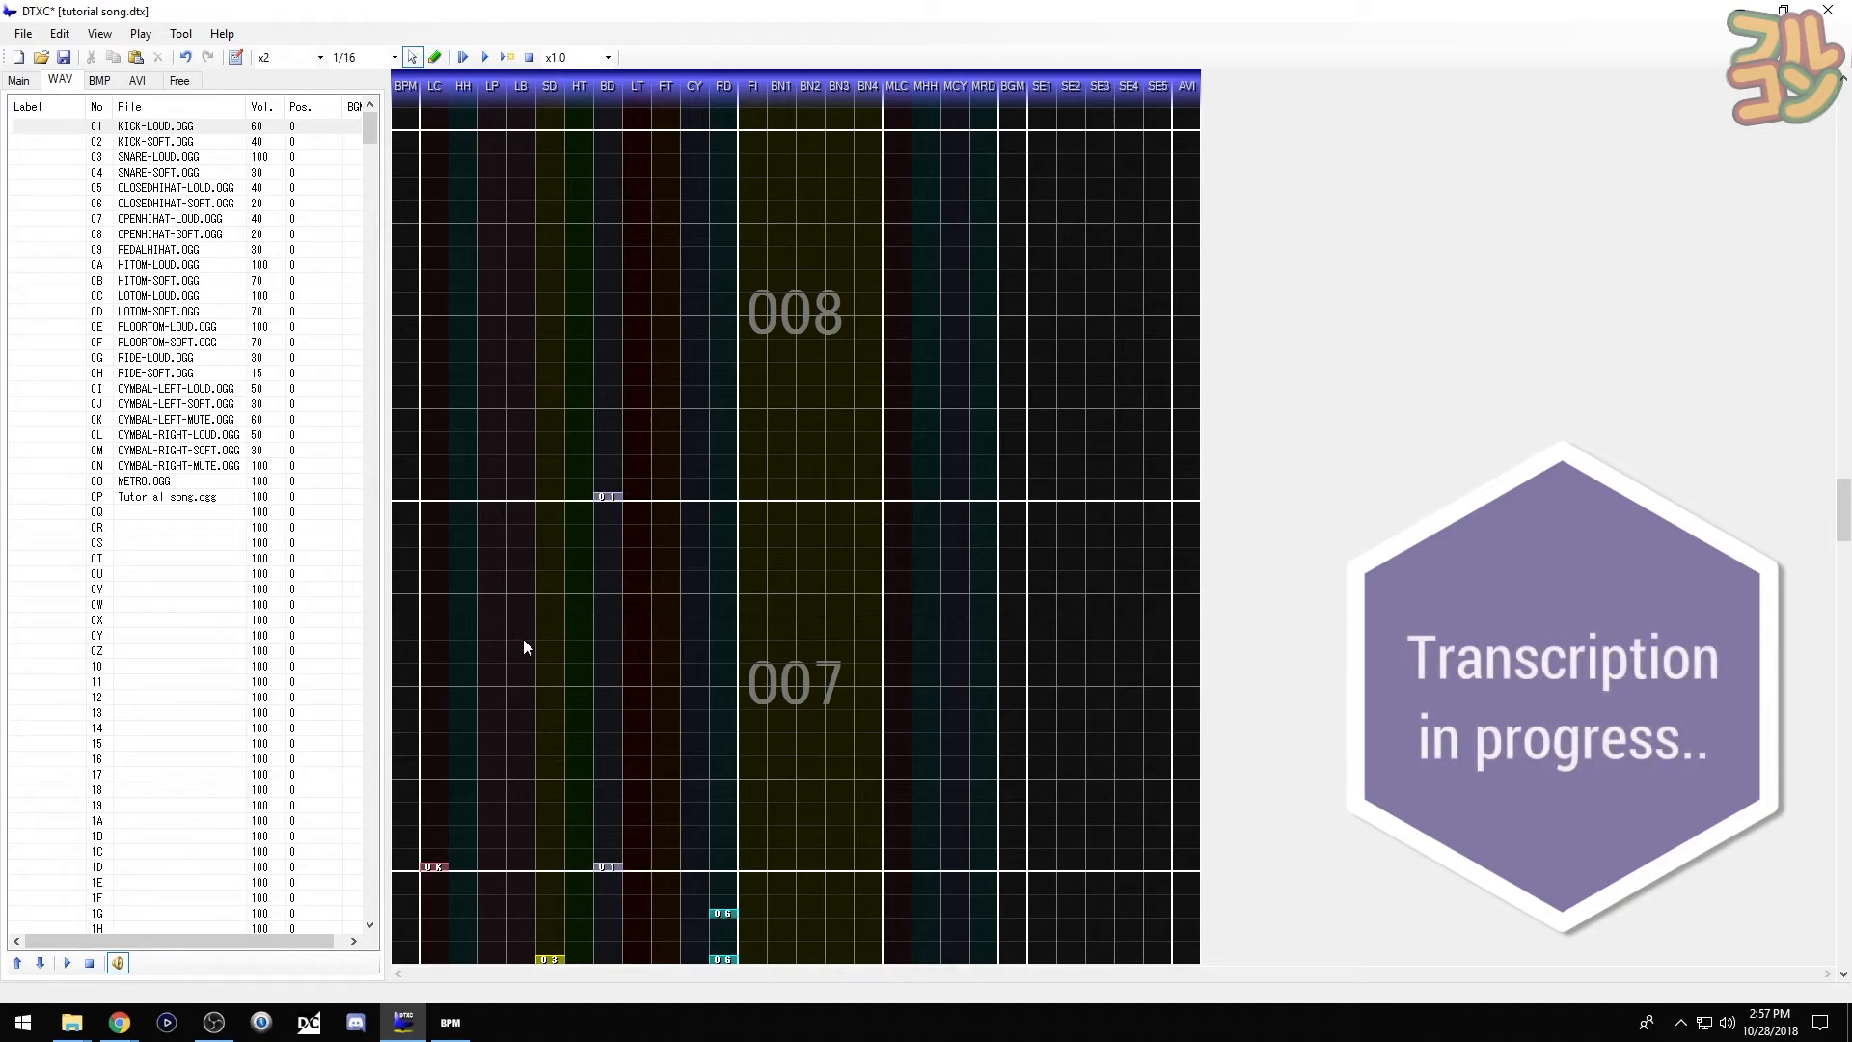
- Add three pedal hi-hat notes in measure 007
{"action": "scroll", "coordinate": [523, 639], "scroll_direction": "down", "scroll_amount": 1}
{"action": "left_click", "coordinate": [63, 251]}
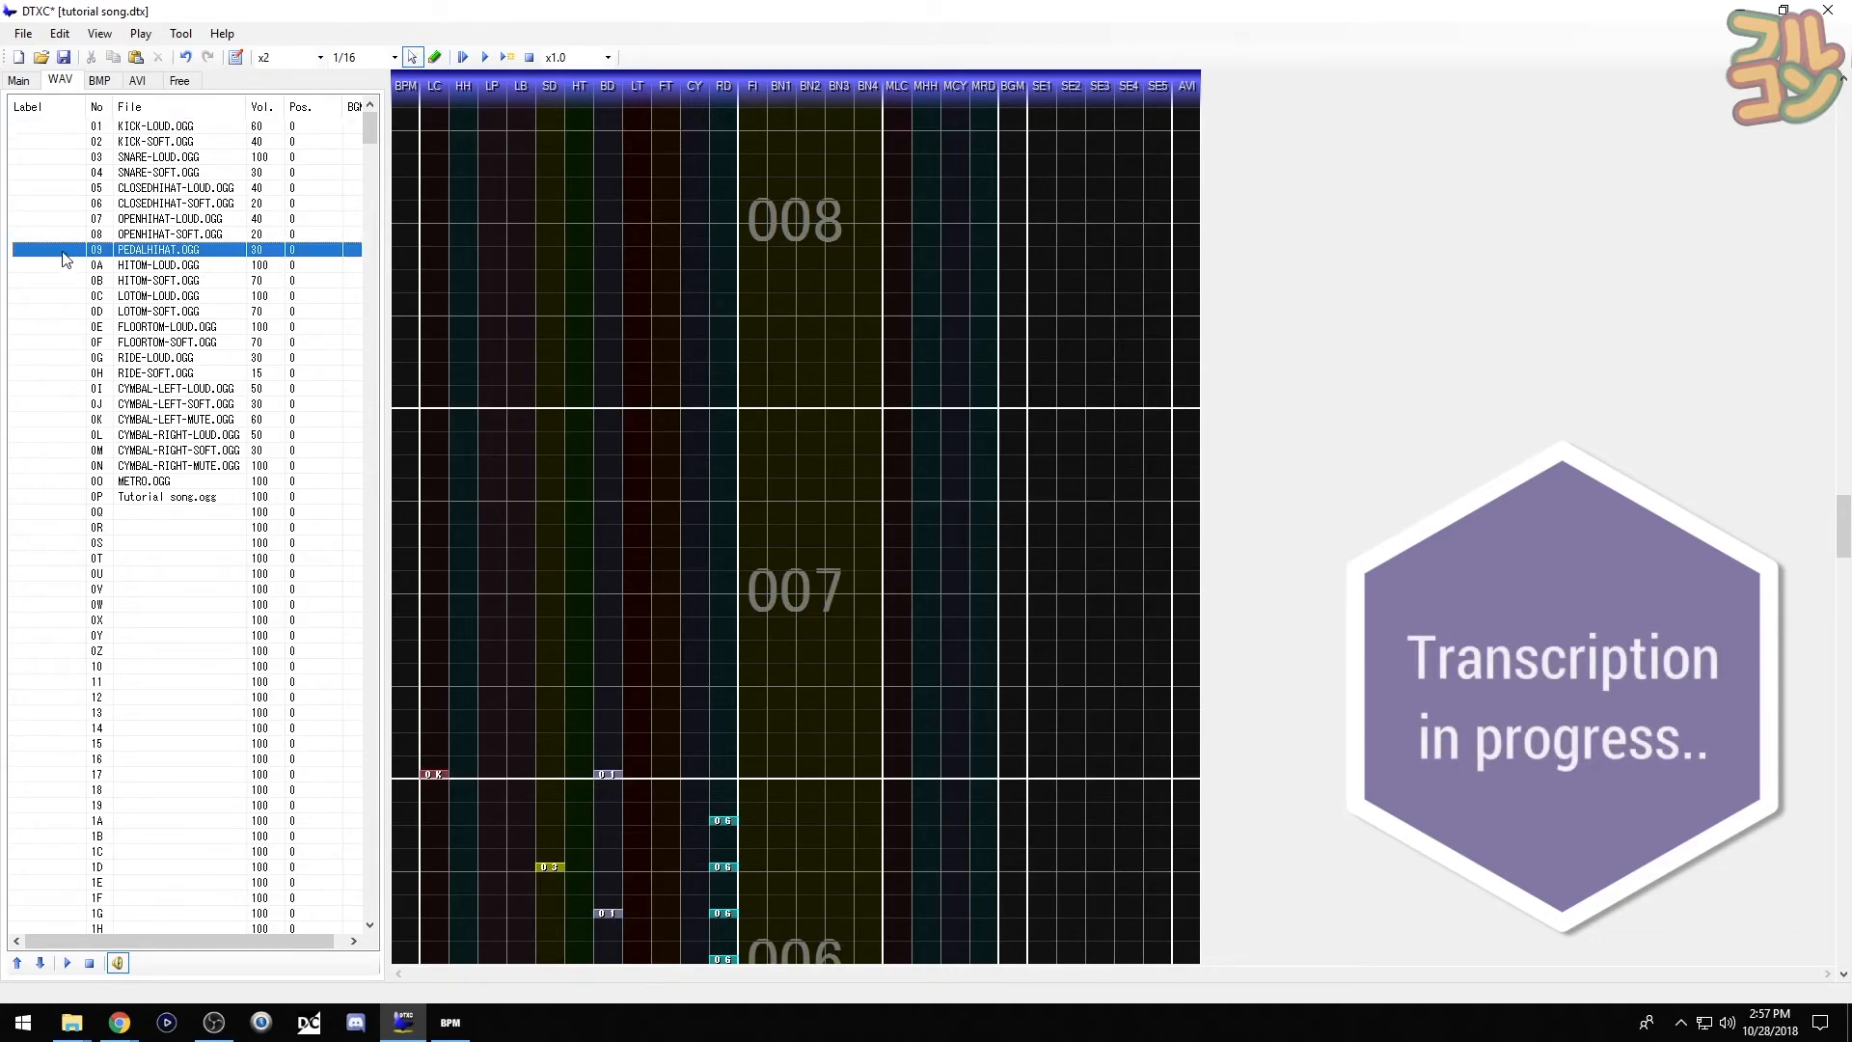
{"action": "key", "text": "F6"}
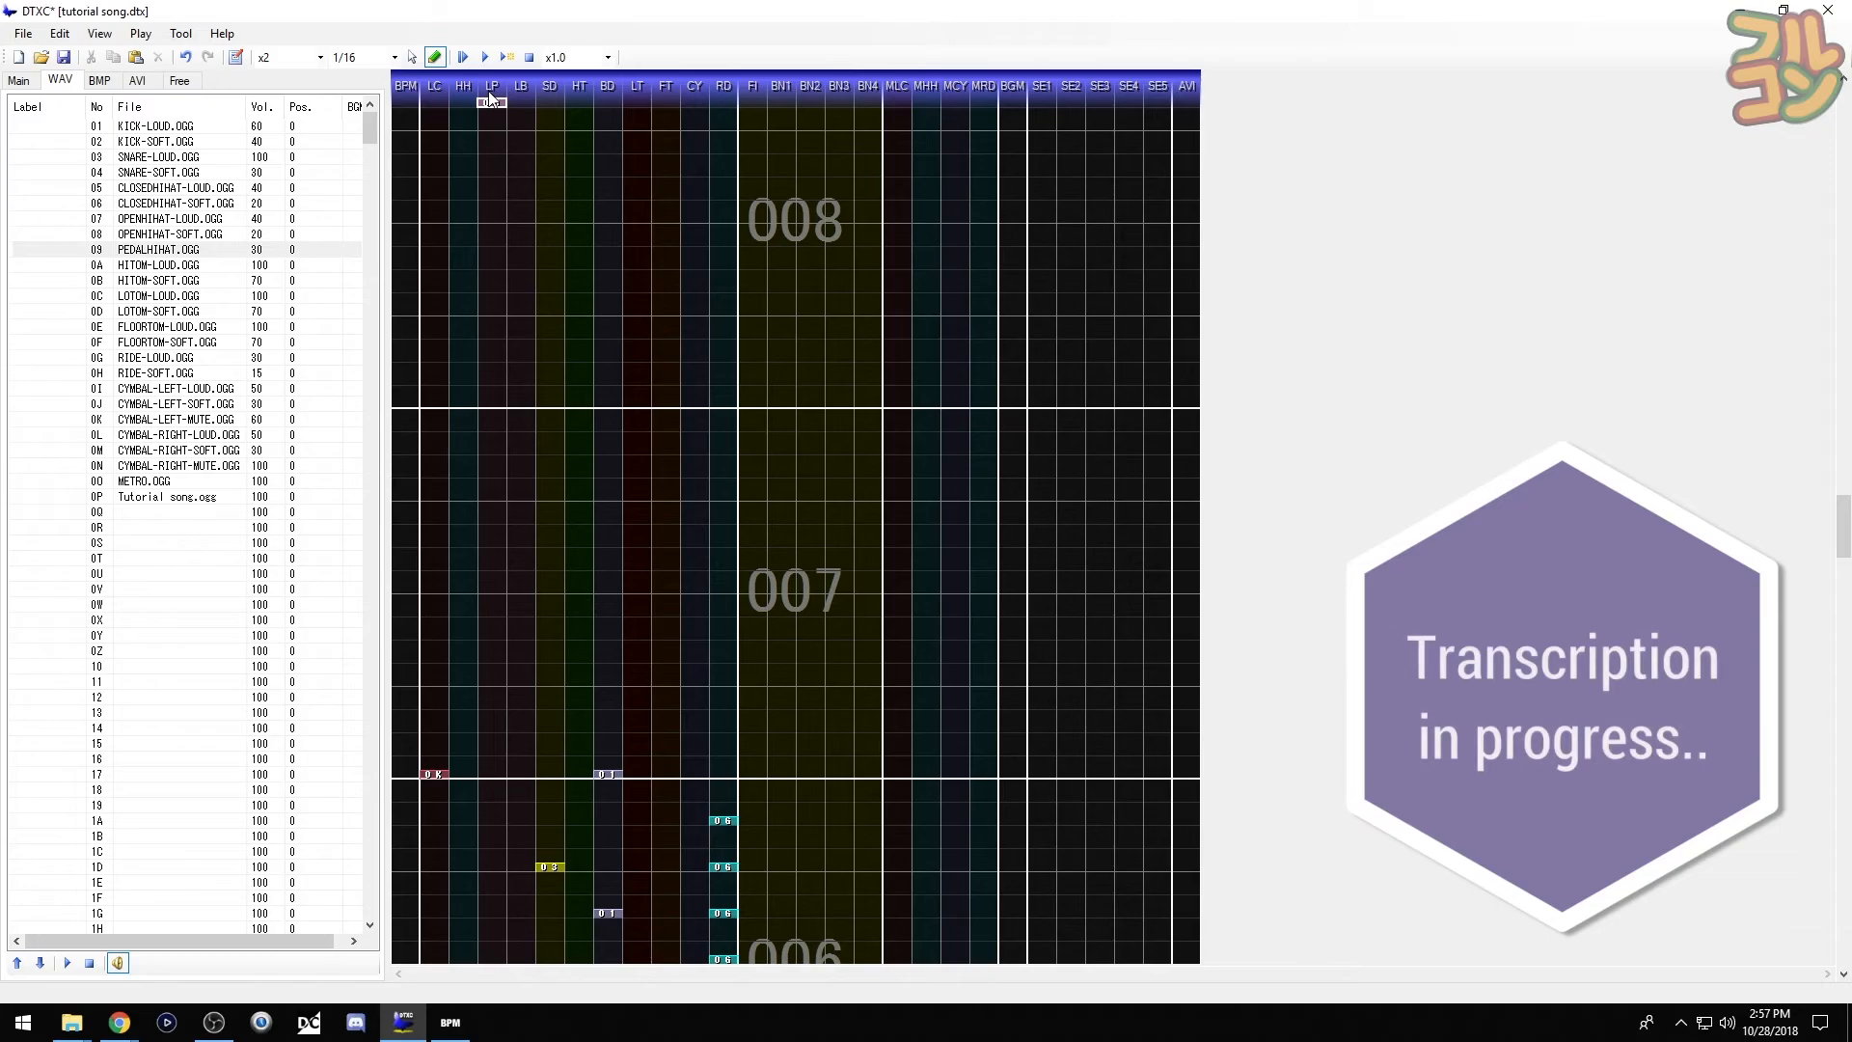
{"action": "left_click", "coordinate": [492, 682]}
{"action": "left_click", "coordinate": [492, 589]}
{"action": "left_click", "coordinate": [492, 497]}
{"action": "key", "text": "F5"}
- Copy measure 007's five notes into measure 008
{"action": "left_click_drag", "start_coordinate": [434, 501], "coordinate": [617, 781]}
{"action": "scroll", "coordinate": [634, 660], "scroll_direction": "up", "scroll_amount": 2}
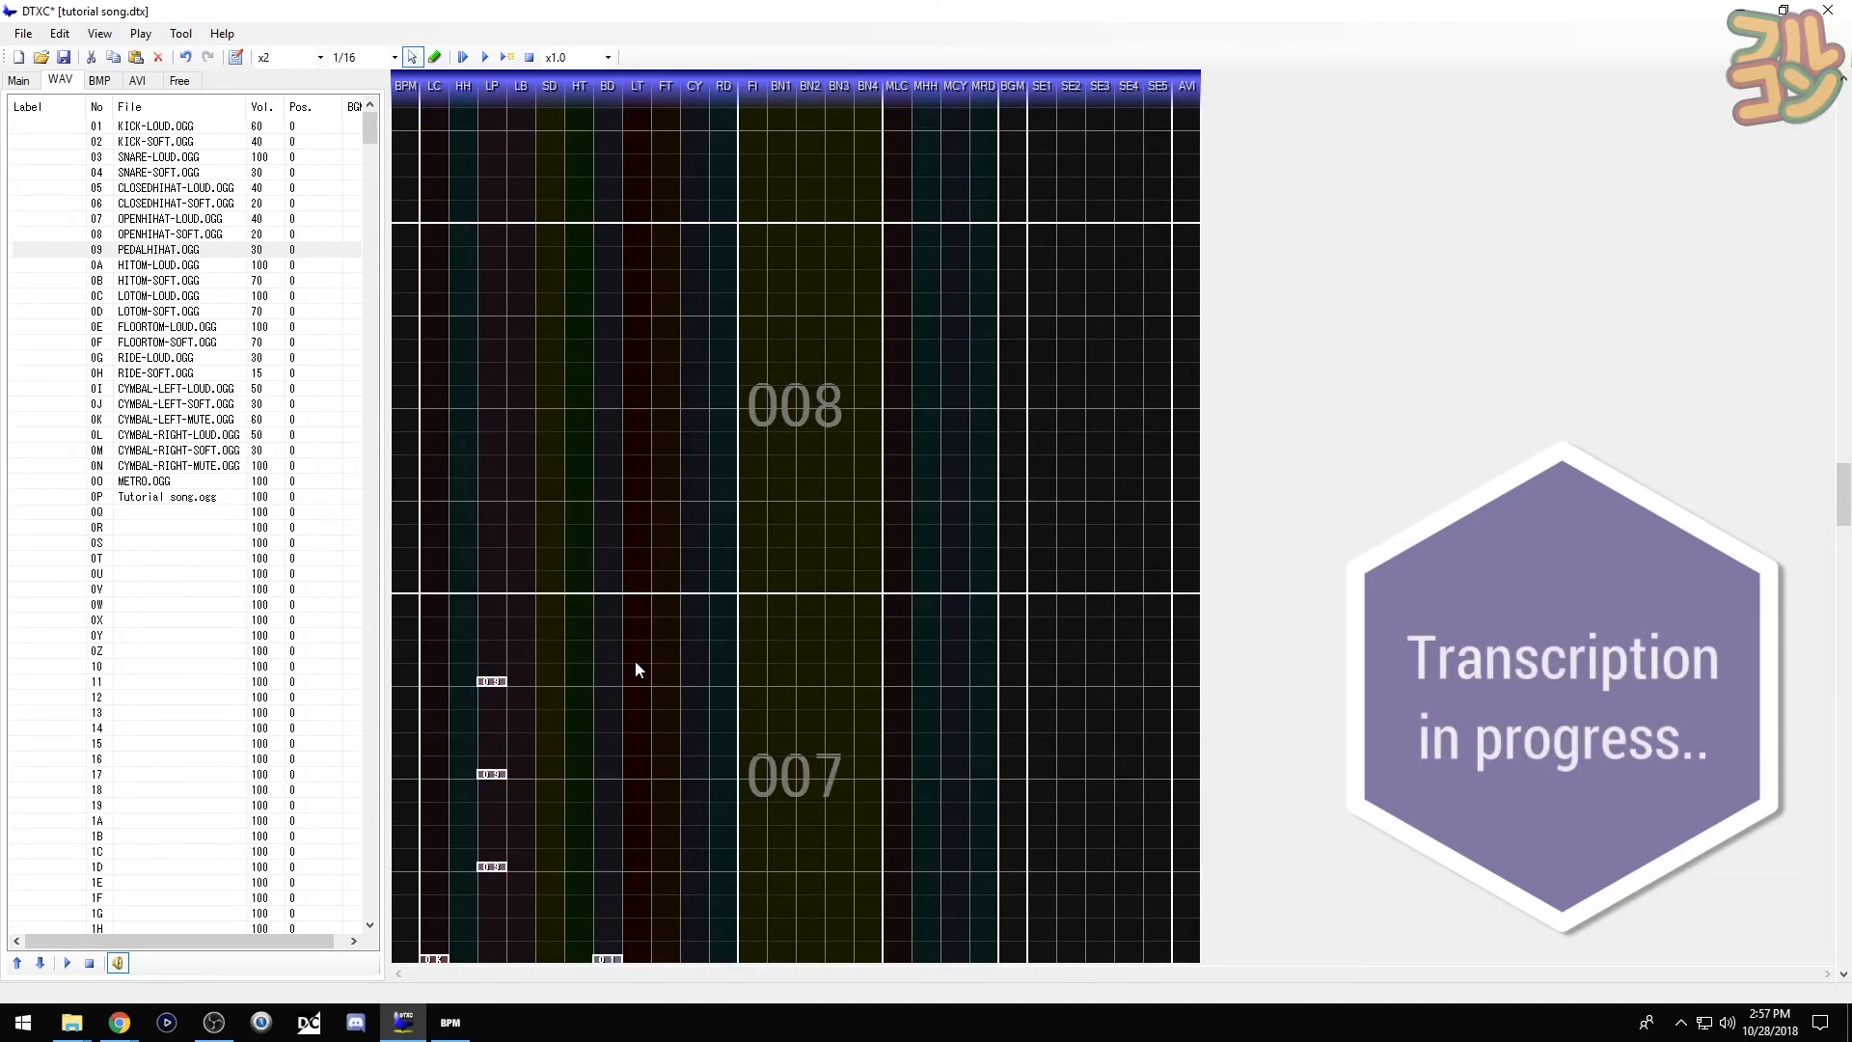
{"action": "scroll", "coordinate": [635, 662], "scroll_direction": "up", "scroll_amount": 1}
{"action": "key", "text": "ctrl+v"}
{"action": "left_click", "coordinate": [633, 650]}
- Save the chart and watch it play in the preview viewer
{"action": "scroll", "coordinate": [632, 650], "scroll_direction": "down", "scroll_amount": 2}
{"action": "left_click", "coordinate": [485, 58]}
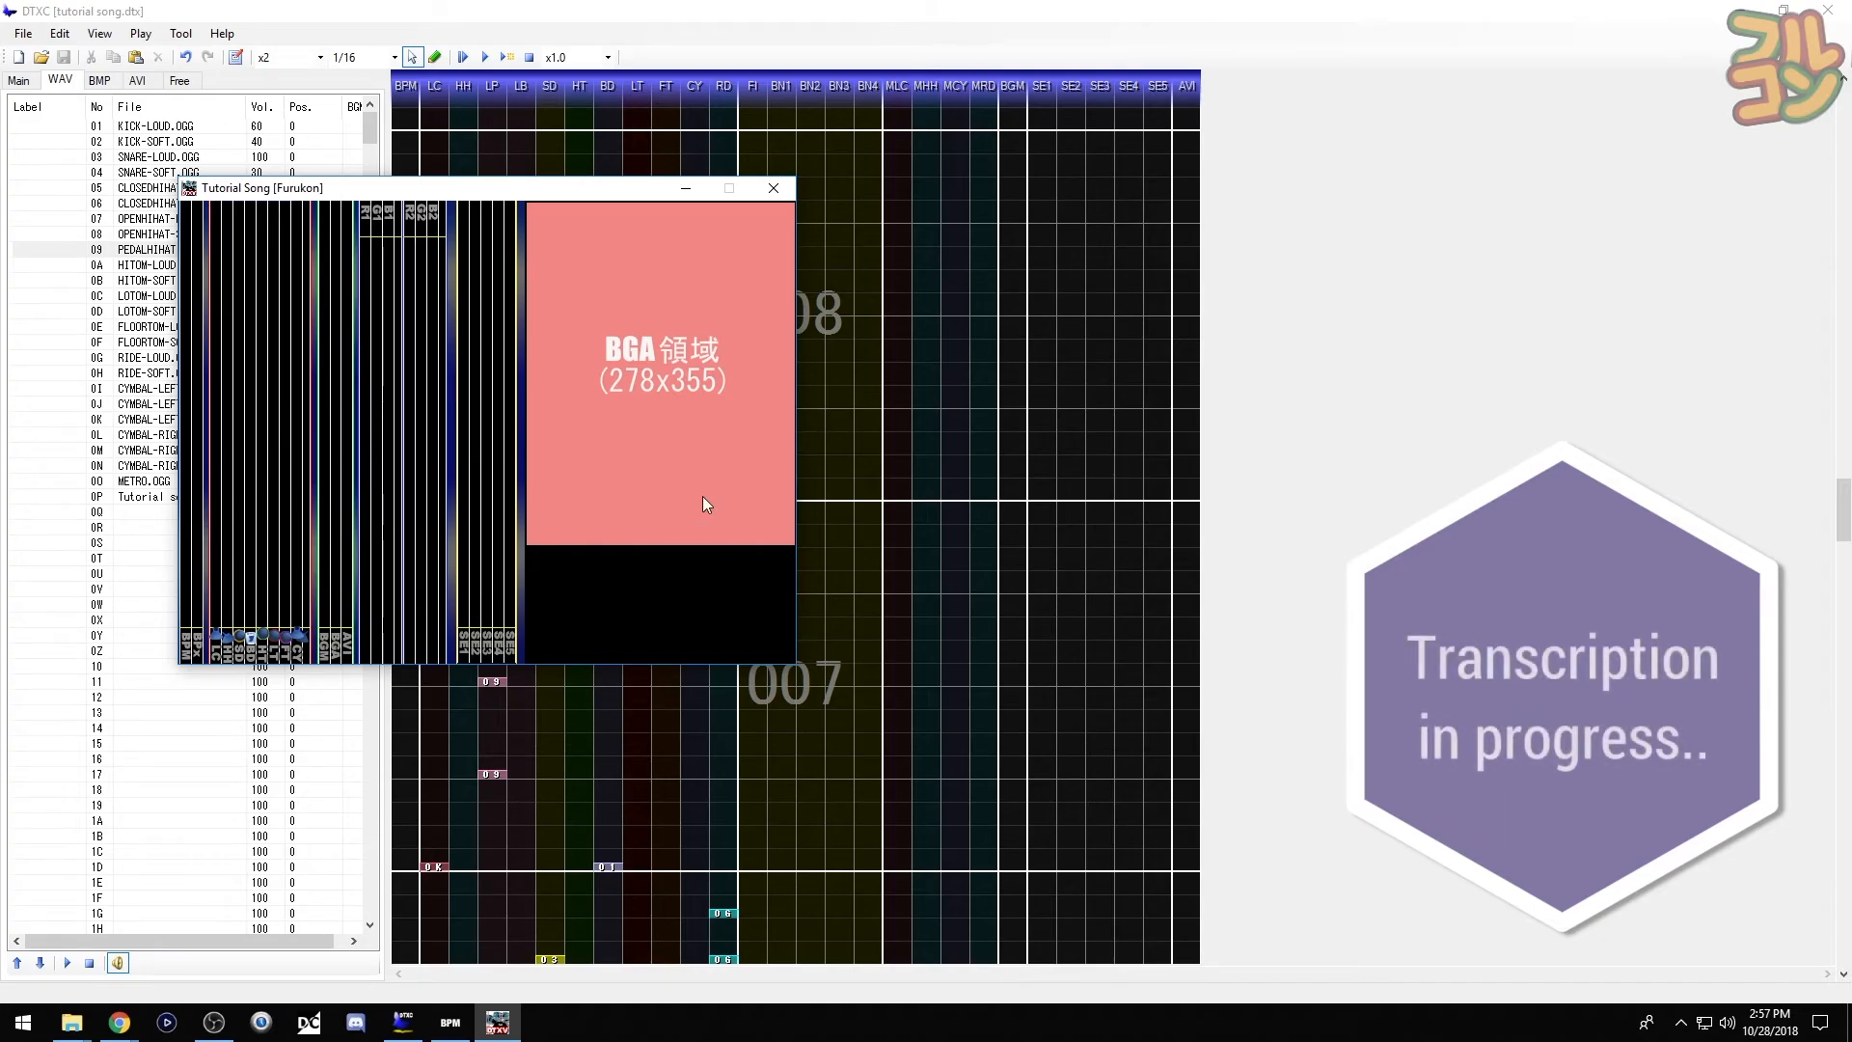
{"action": "left_click", "coordinate": [779, 193]}
{"action": "scroll", "coordinate": [583, 540], "scroll_direction": "up", "scroll_amount": 5}
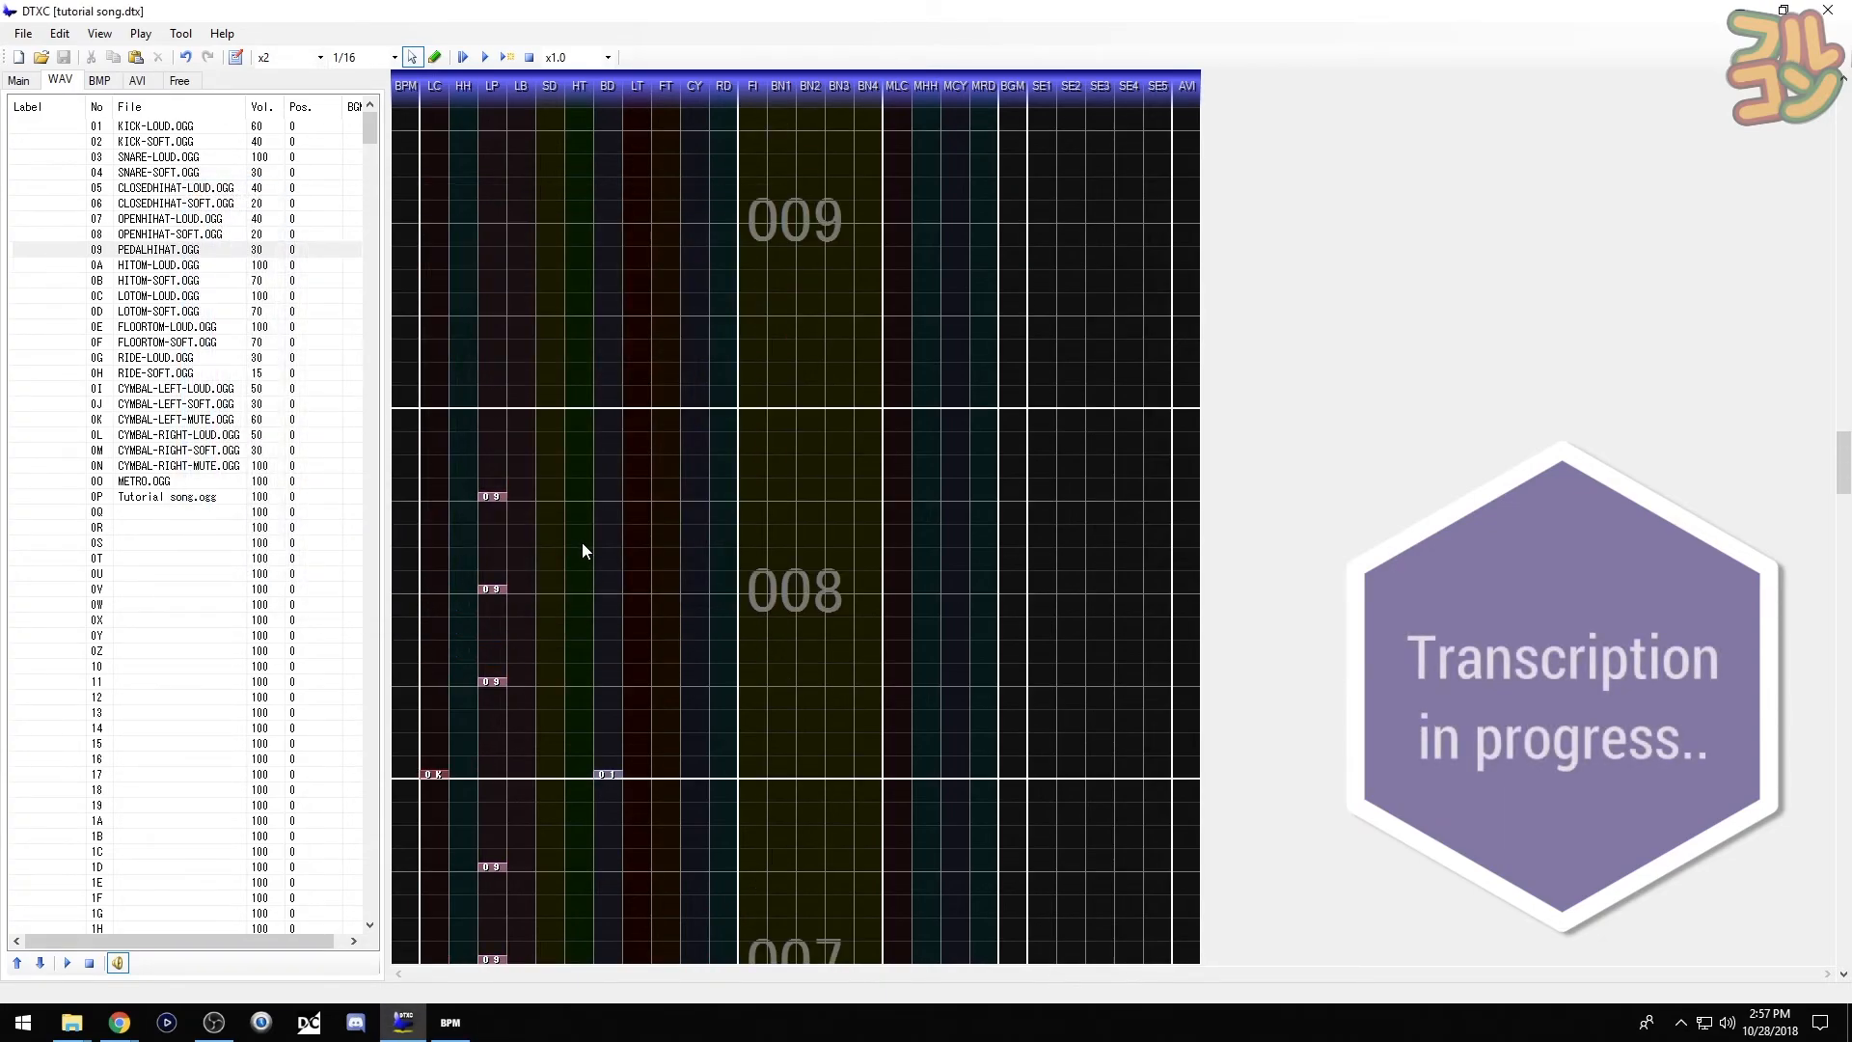
- Place alternating BD and LB kicks plus a loud snare in bar 009's first half
{"action": "left_click", "coordinate": [72, 131]}
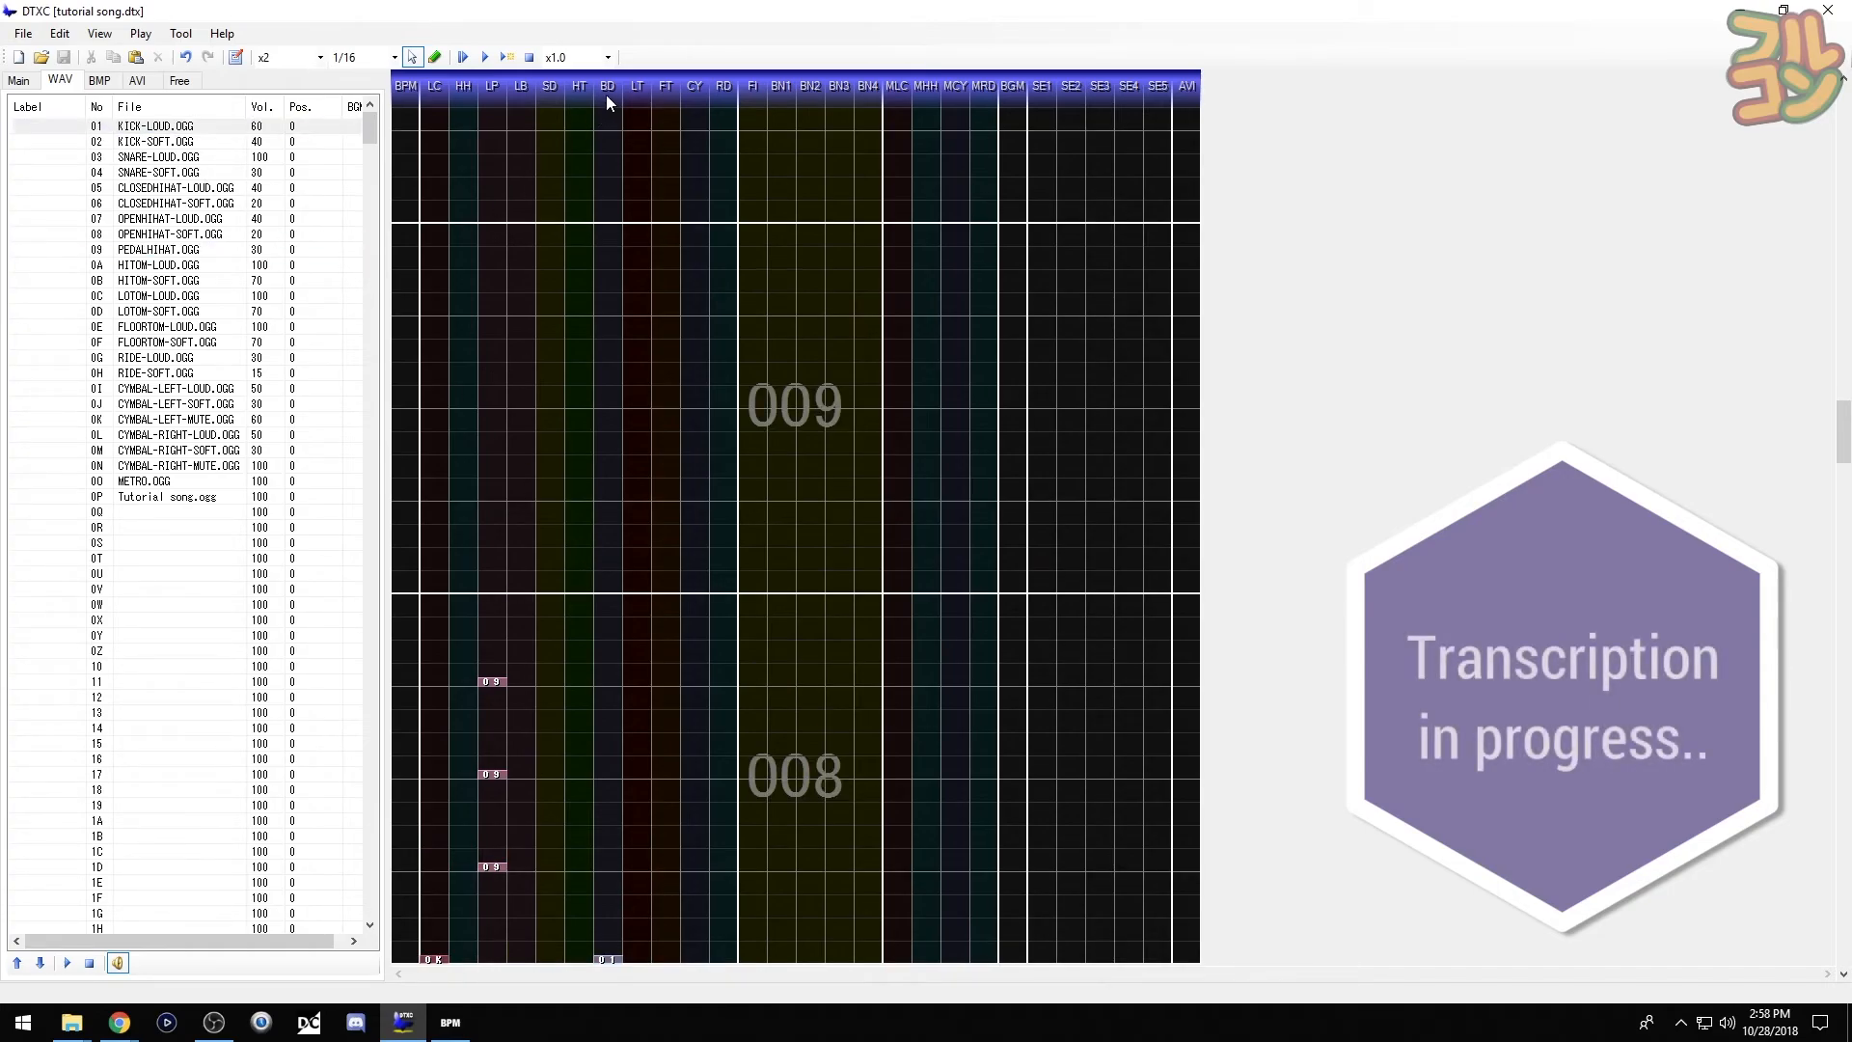
{"action": "key", "text": "F7"}
{"action": "left_click", "coordinate": [602, 591]}
{"action": "left_click", "coordinate": [520, 566]}
{"action": "left_click", "coordinate": [607, 543]}
{"action": "left_click", "coordinate": [528, 522]}
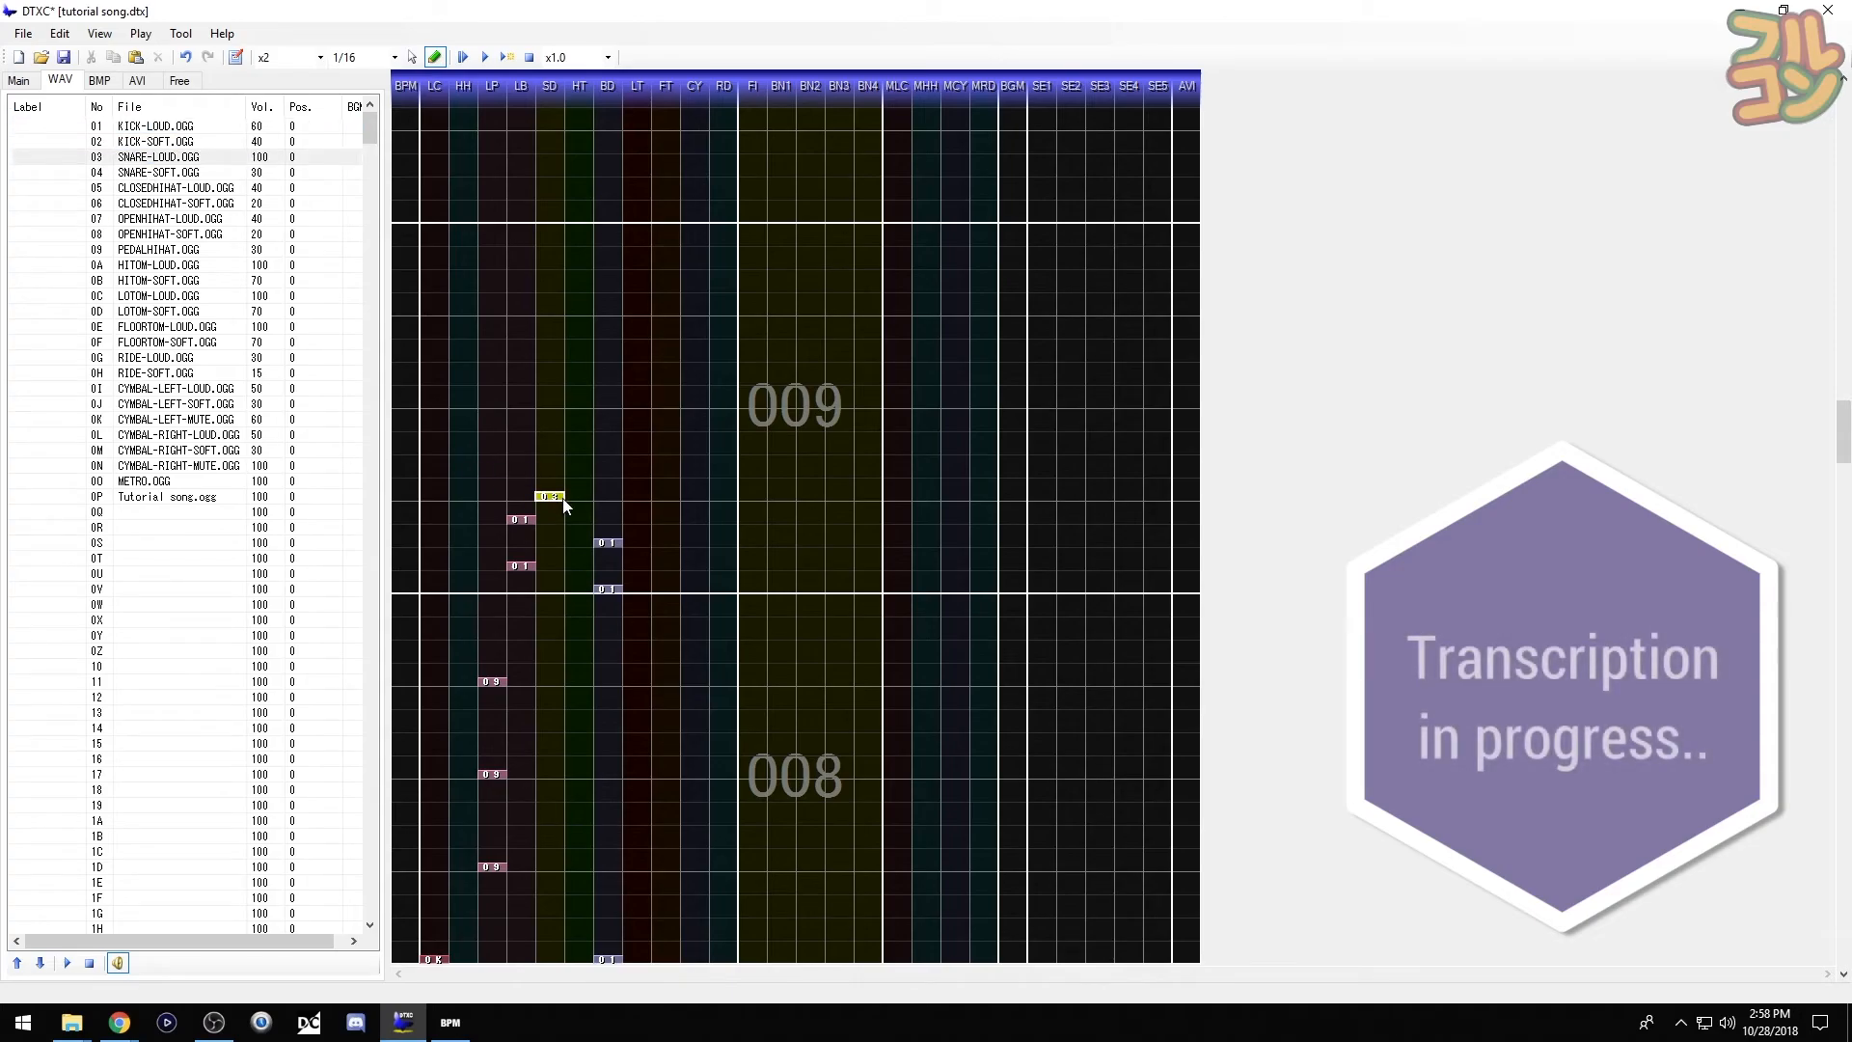
{"action": "left_click", "coordinate": [566, 505]}
- Repeat bar 009's first-half notes in its second half and close the preview
{"action": "left_click", "coordinate": [68, 434]}
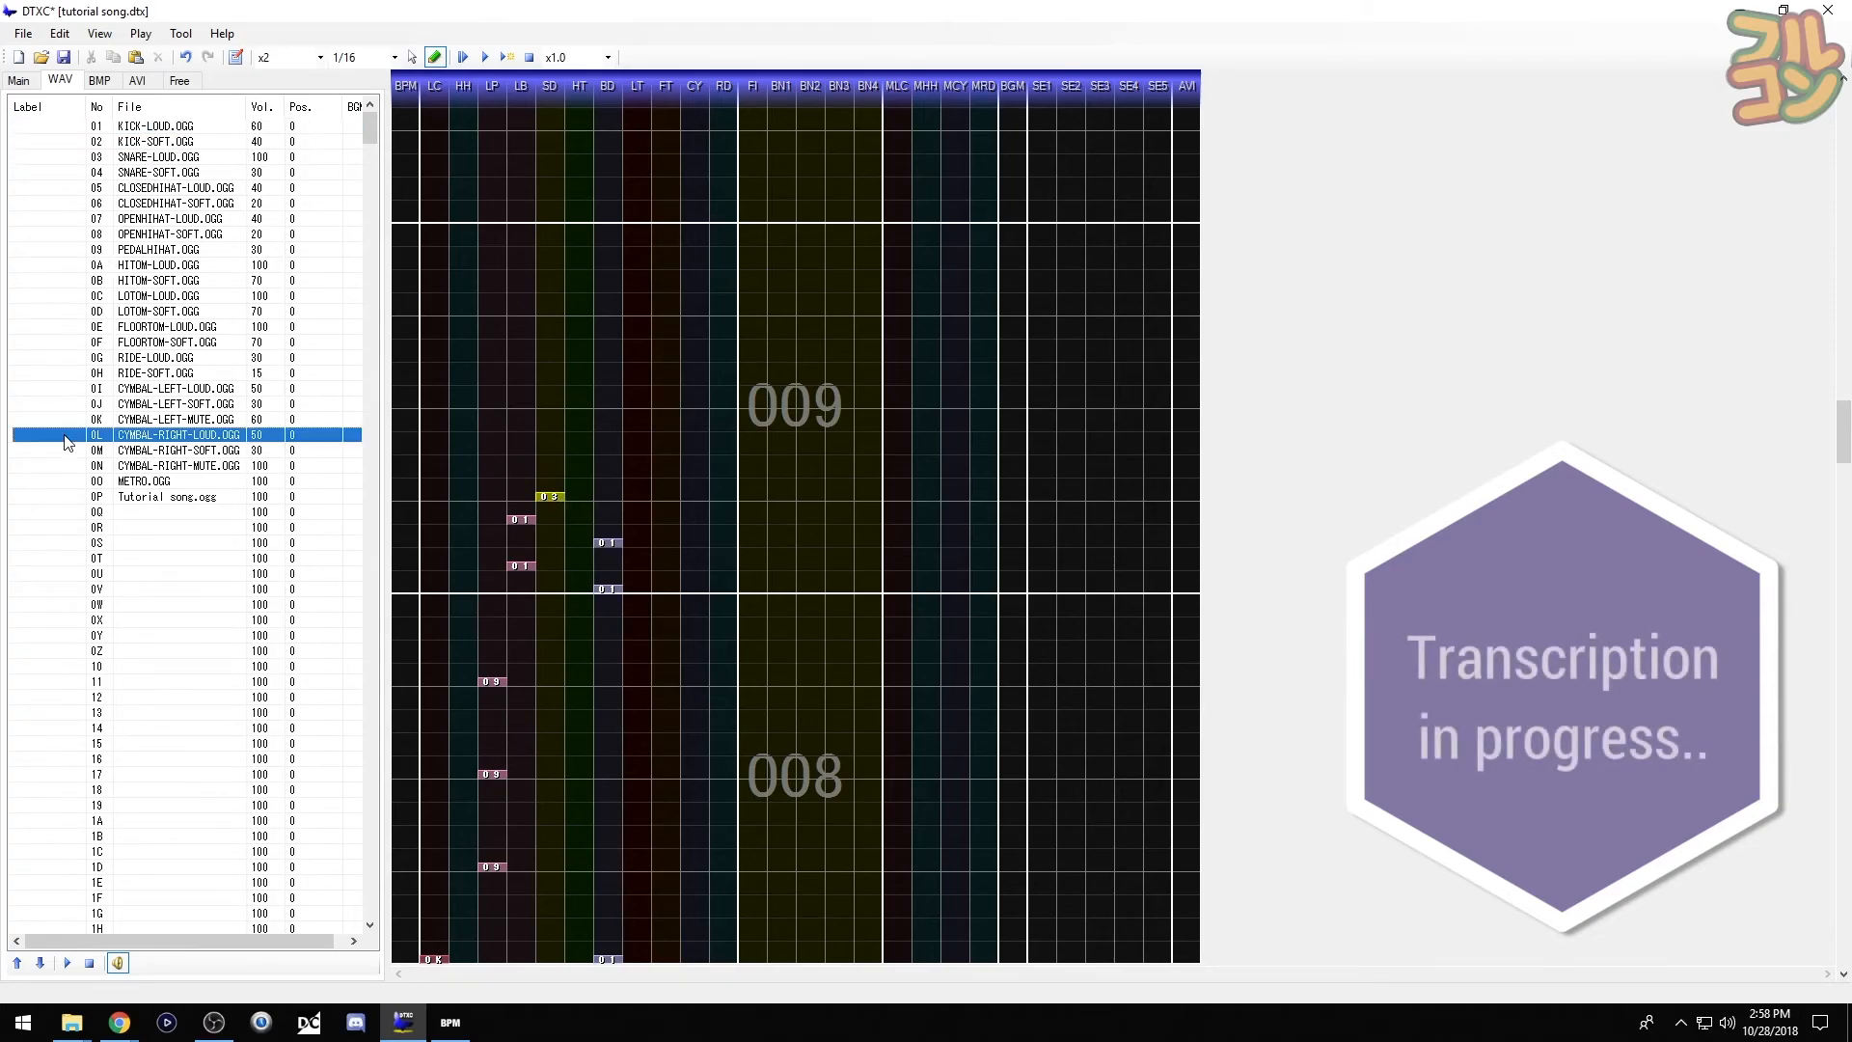
{"action": "left_click_drag", "start_coordinate": [508, 484], "coordinate": [725, 598]}
{"action": "left_click", "coordinate": [665, 476]}
{"action": "key", "text": "ctrl+v"}
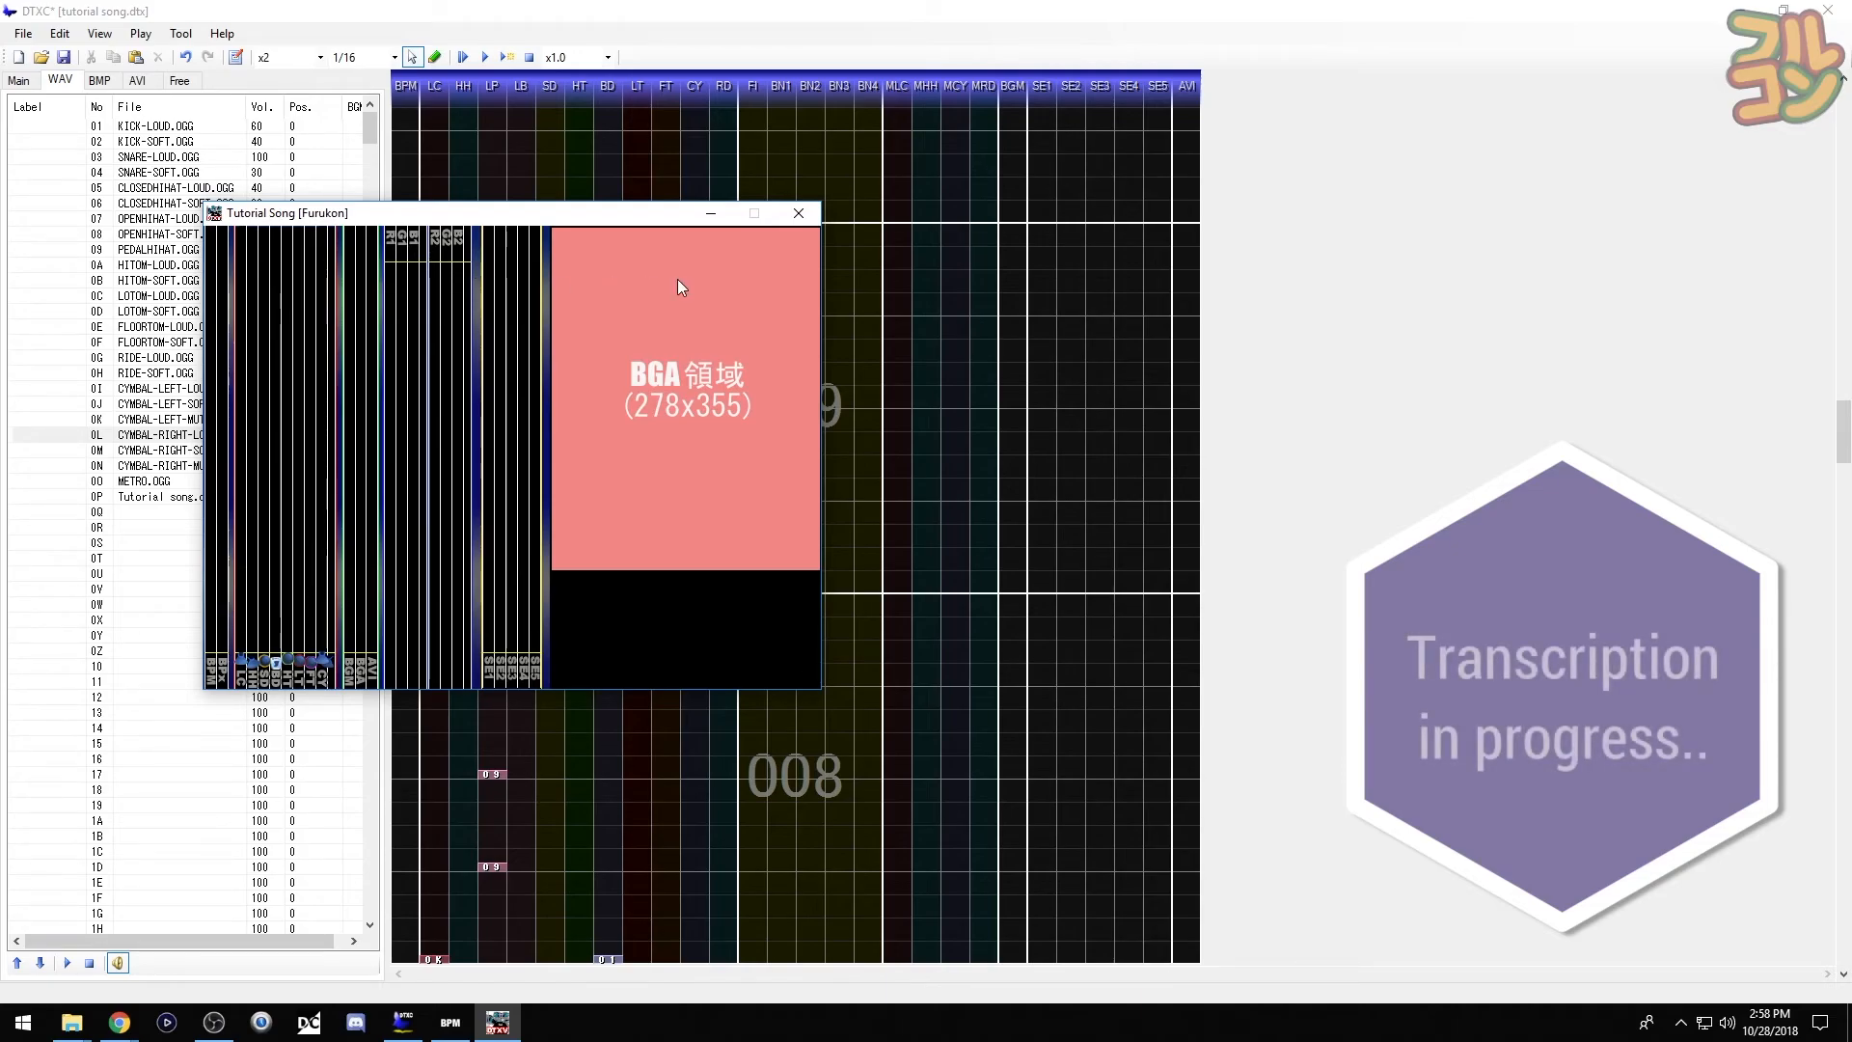
{"action": "left_click", "coordinate": [799, 214]}
{"action": "scroll", "coordinate": [723, 355], "scroll_direction": "up", "scroll_amount": 1}
{"action": "scroll", "coordinate": [726, 363], "scroll_direction": "up", "scroll_amount": 3}
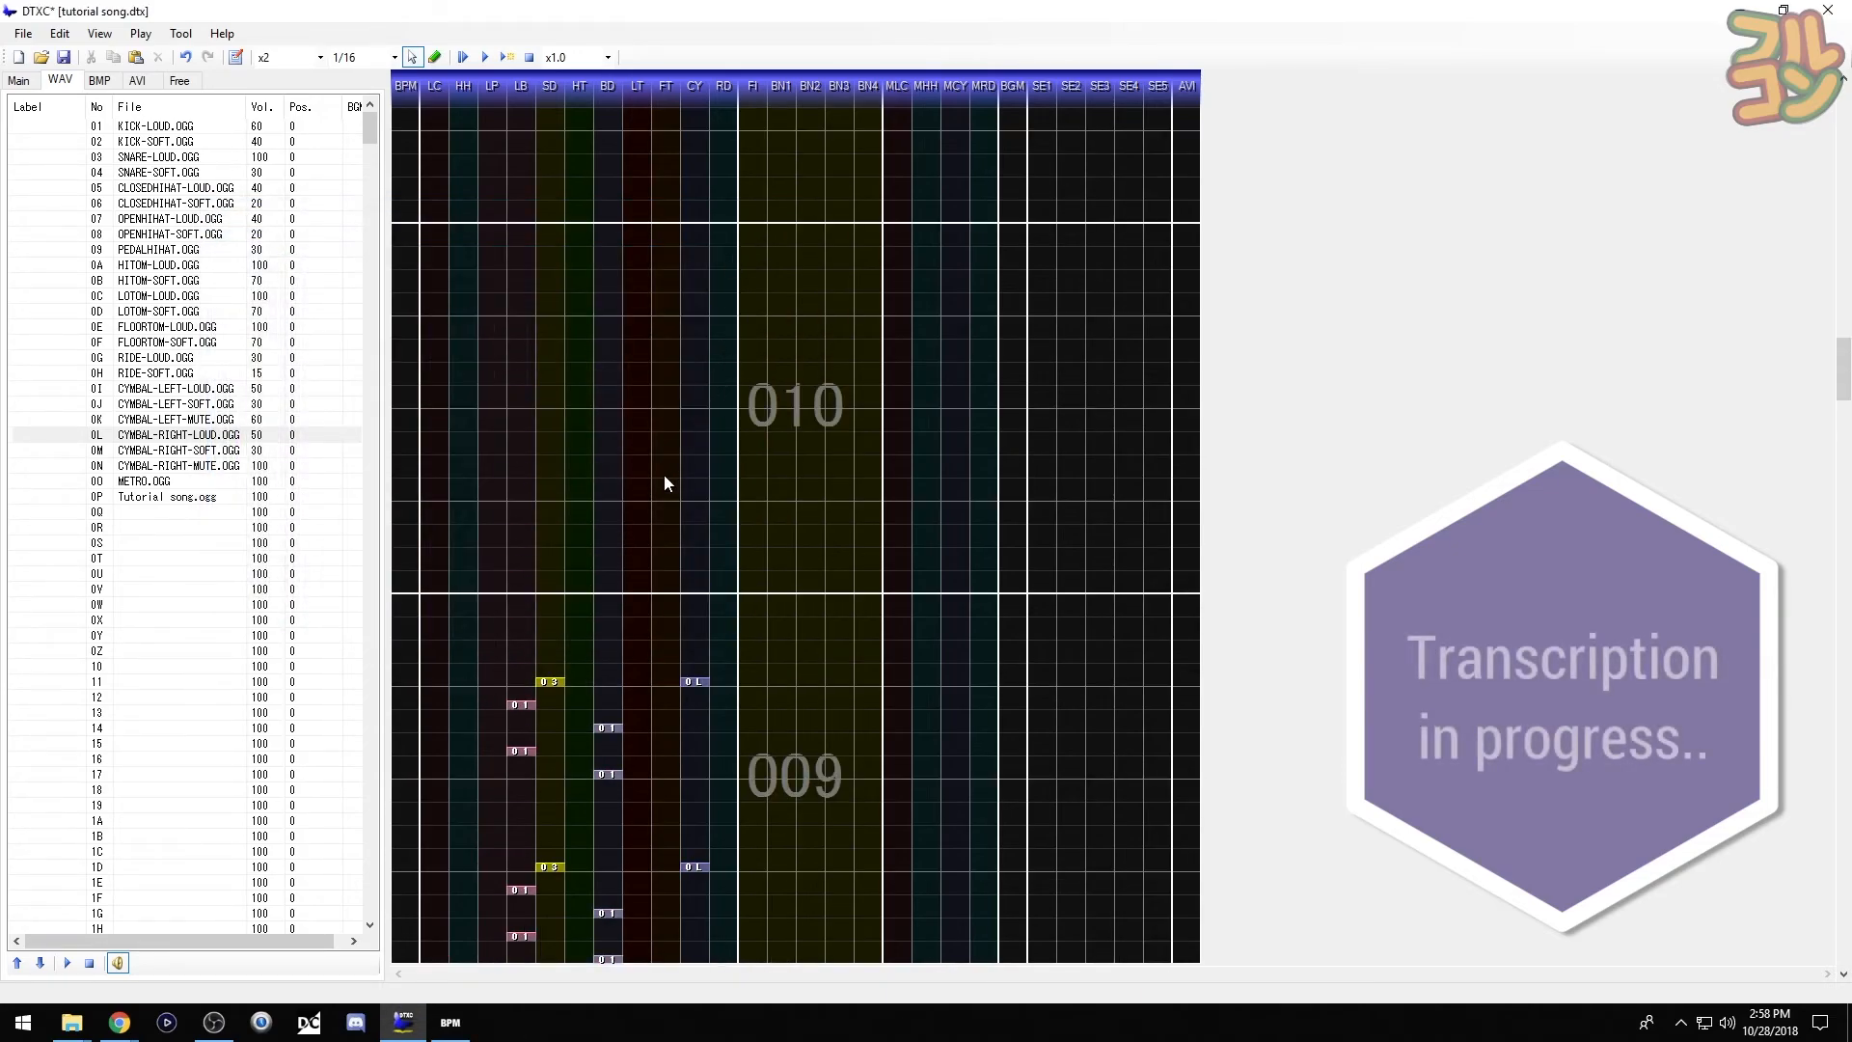
- Place two loud snares in bar 010, moving the second one later
{"action": "left_click", "coordinate": [65, 159]}
{"action": "left_click", "coordinate": [559, 590]}
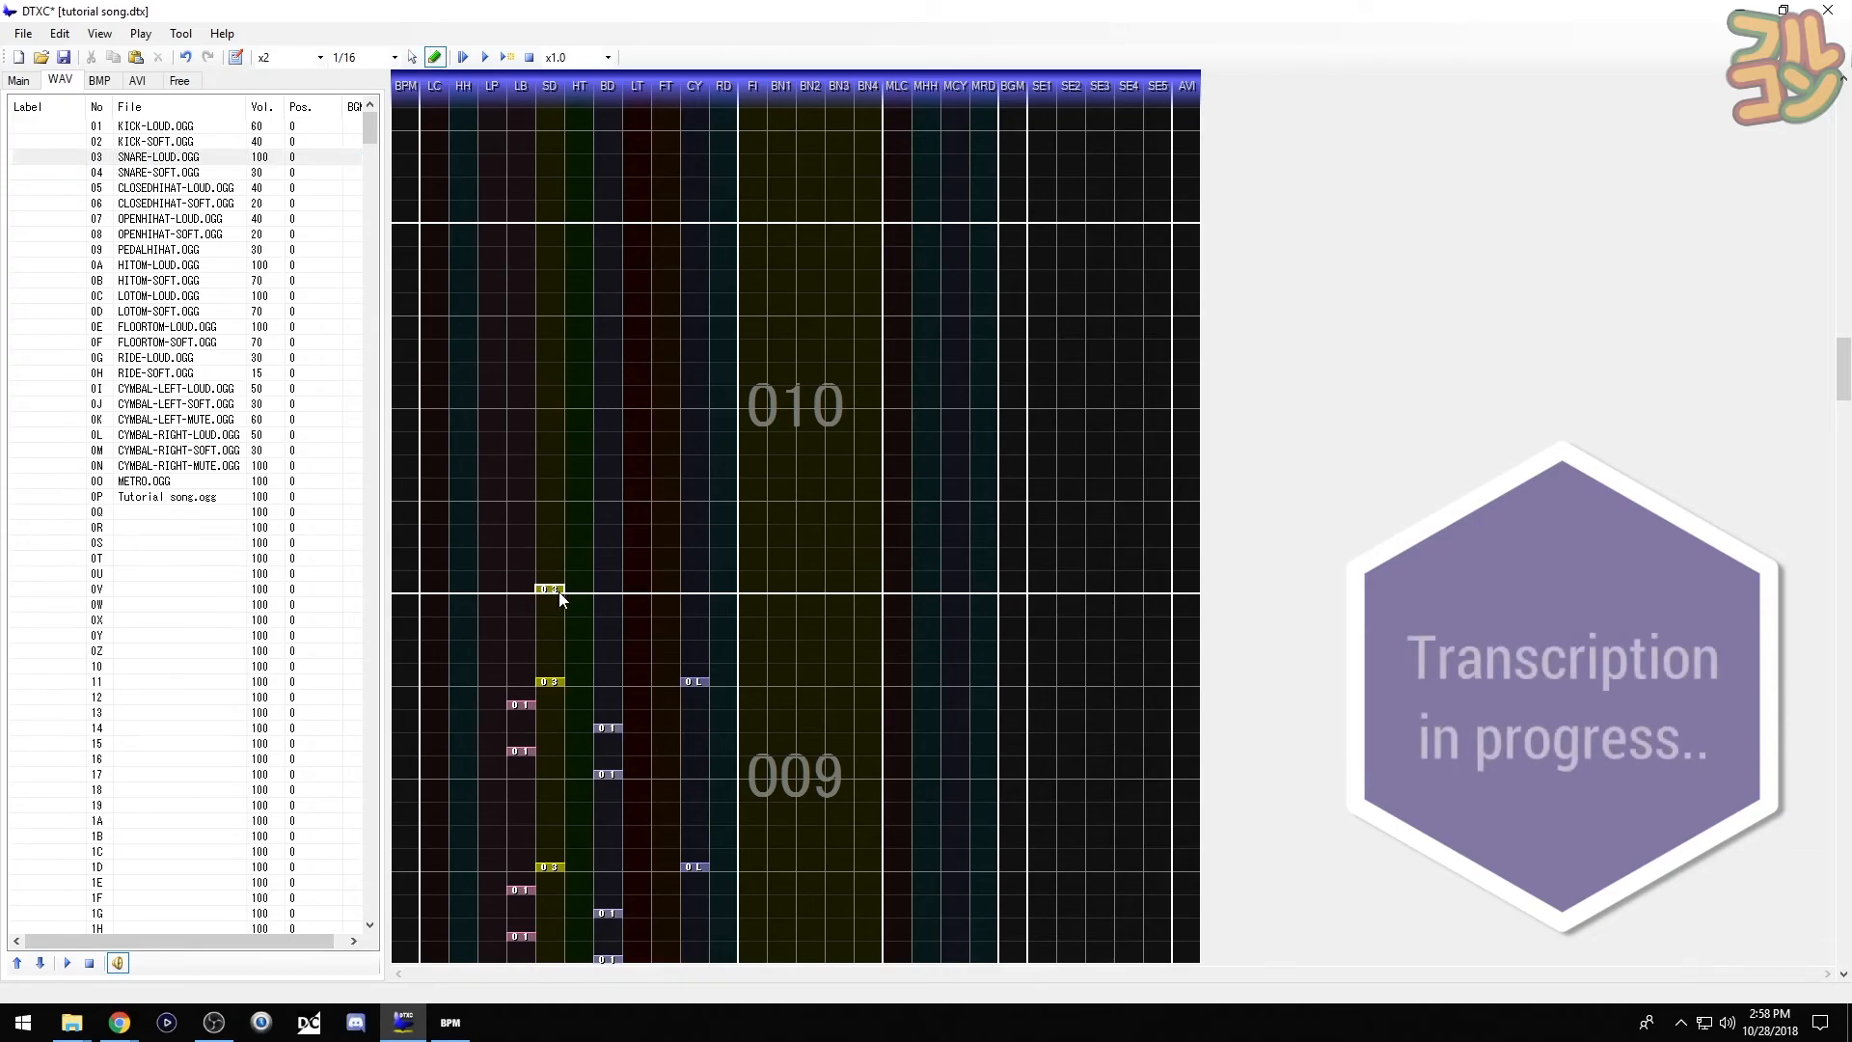
{"action": "left_click", "coordinate": [560, 540]}
{"action": "left_click_drag", "start_coordinate": [562, 523], "coordinate": [561, 496]}
{"action": "left_click", "coordinate": [560, 496]}
{"action": "key", "text": "space"}
- Add two open hi-hats and two pedal hi-hats in bar 010
{"action": "left_click", "coordinate": [62, 219]}
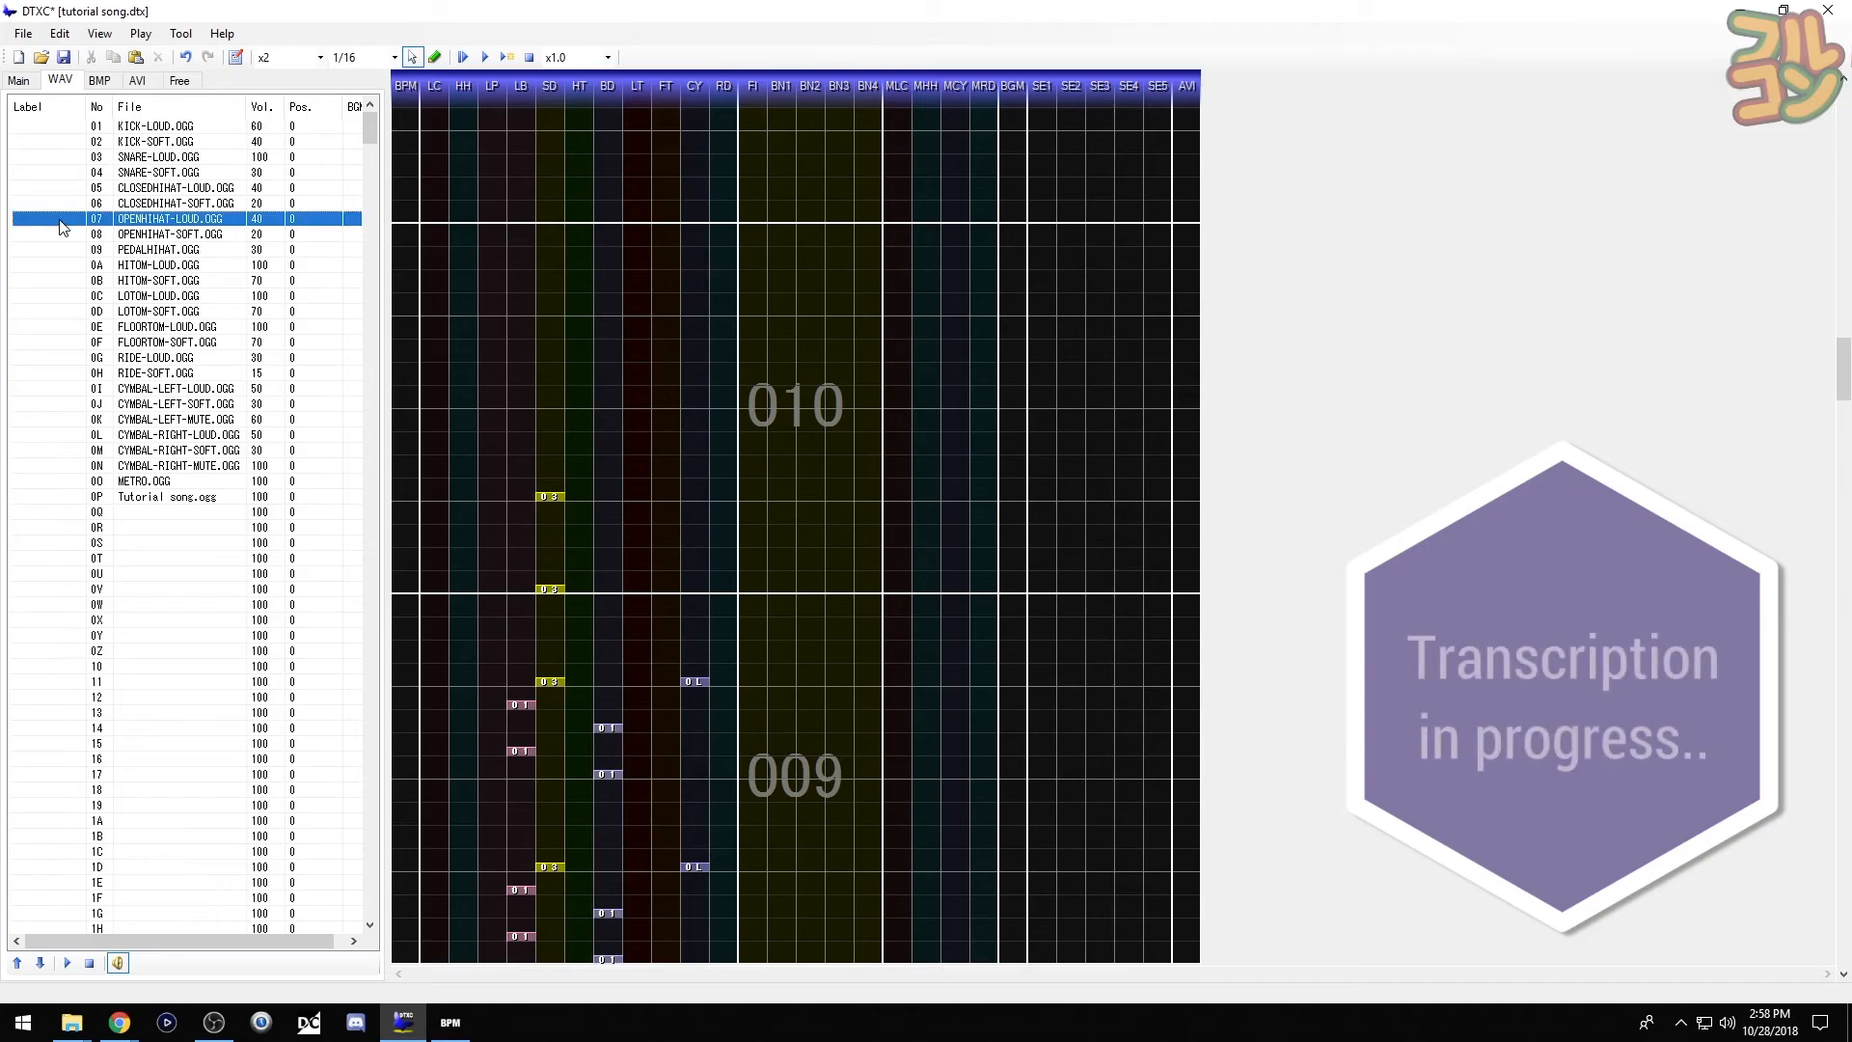
{"action": "key", "text": "space"}
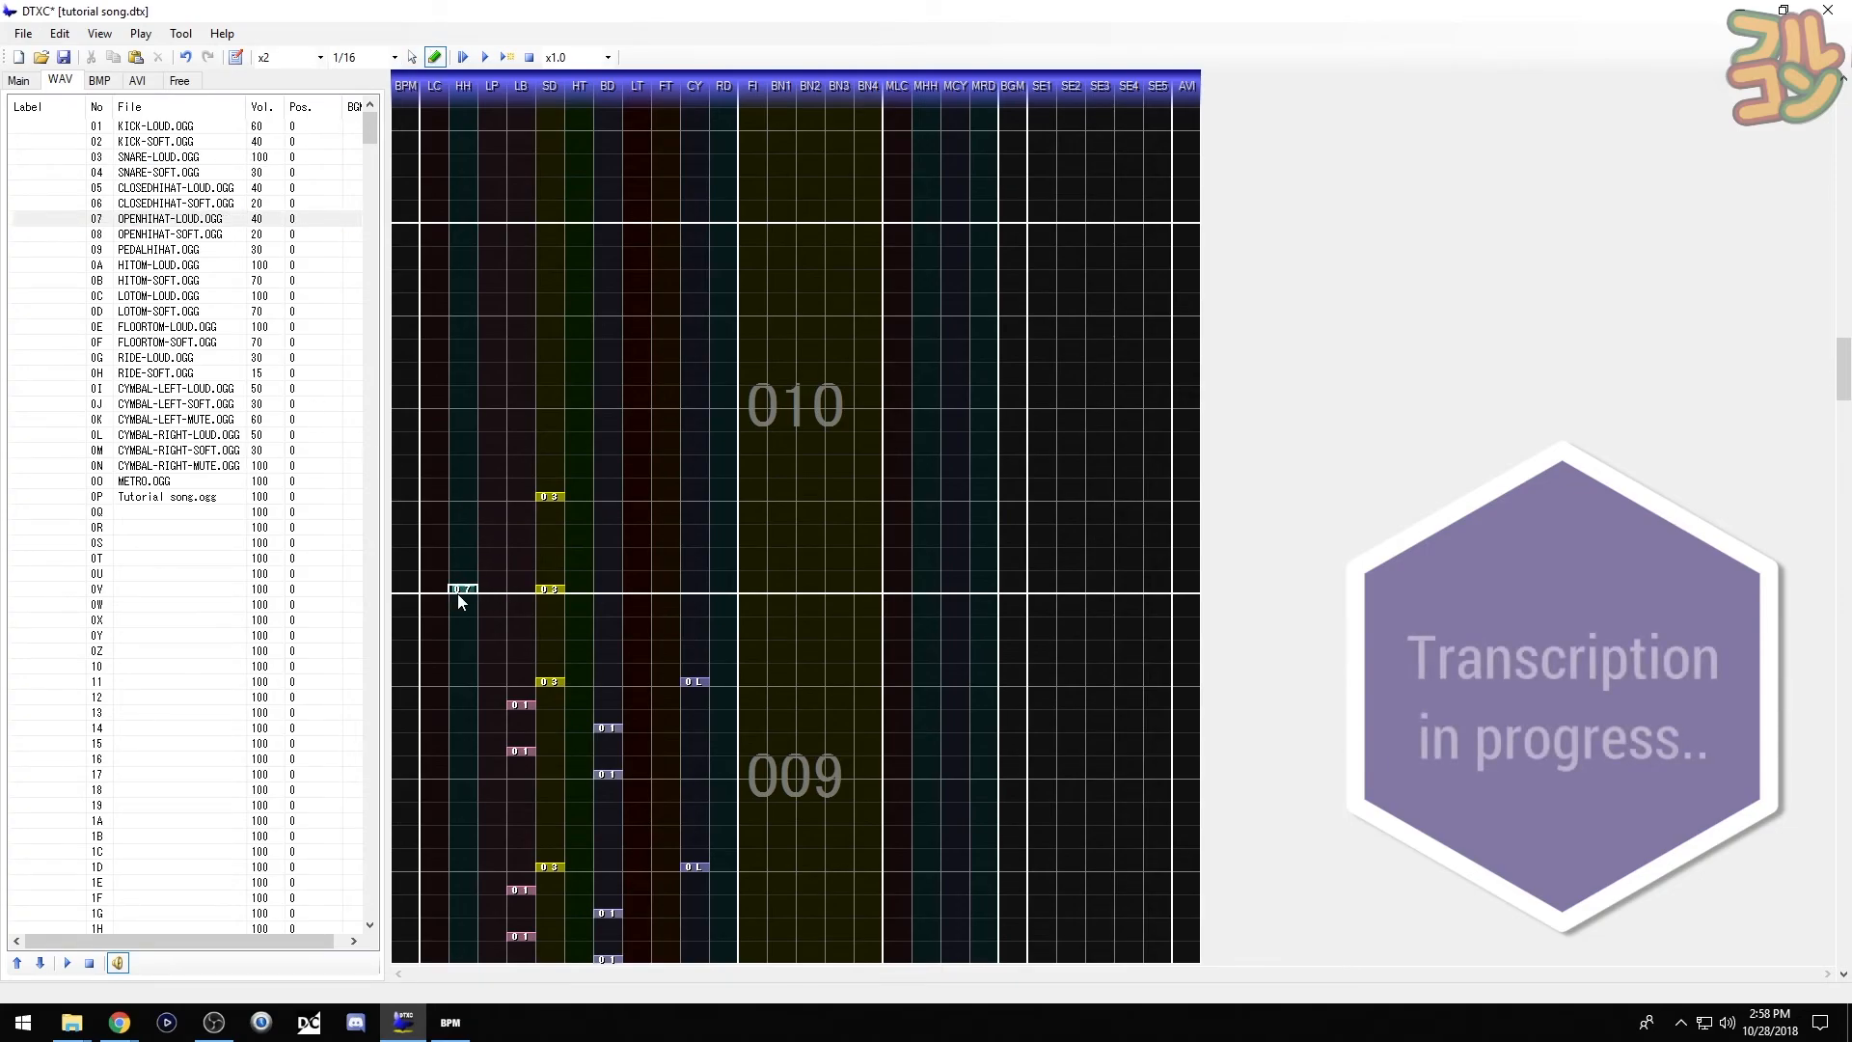
{"action": "left_click", "coordinate": [469, 596]}
{"action": "left_click", "coordinate": [473, 505]}
{"action": "left_click", "coordinate": [147, 216]}
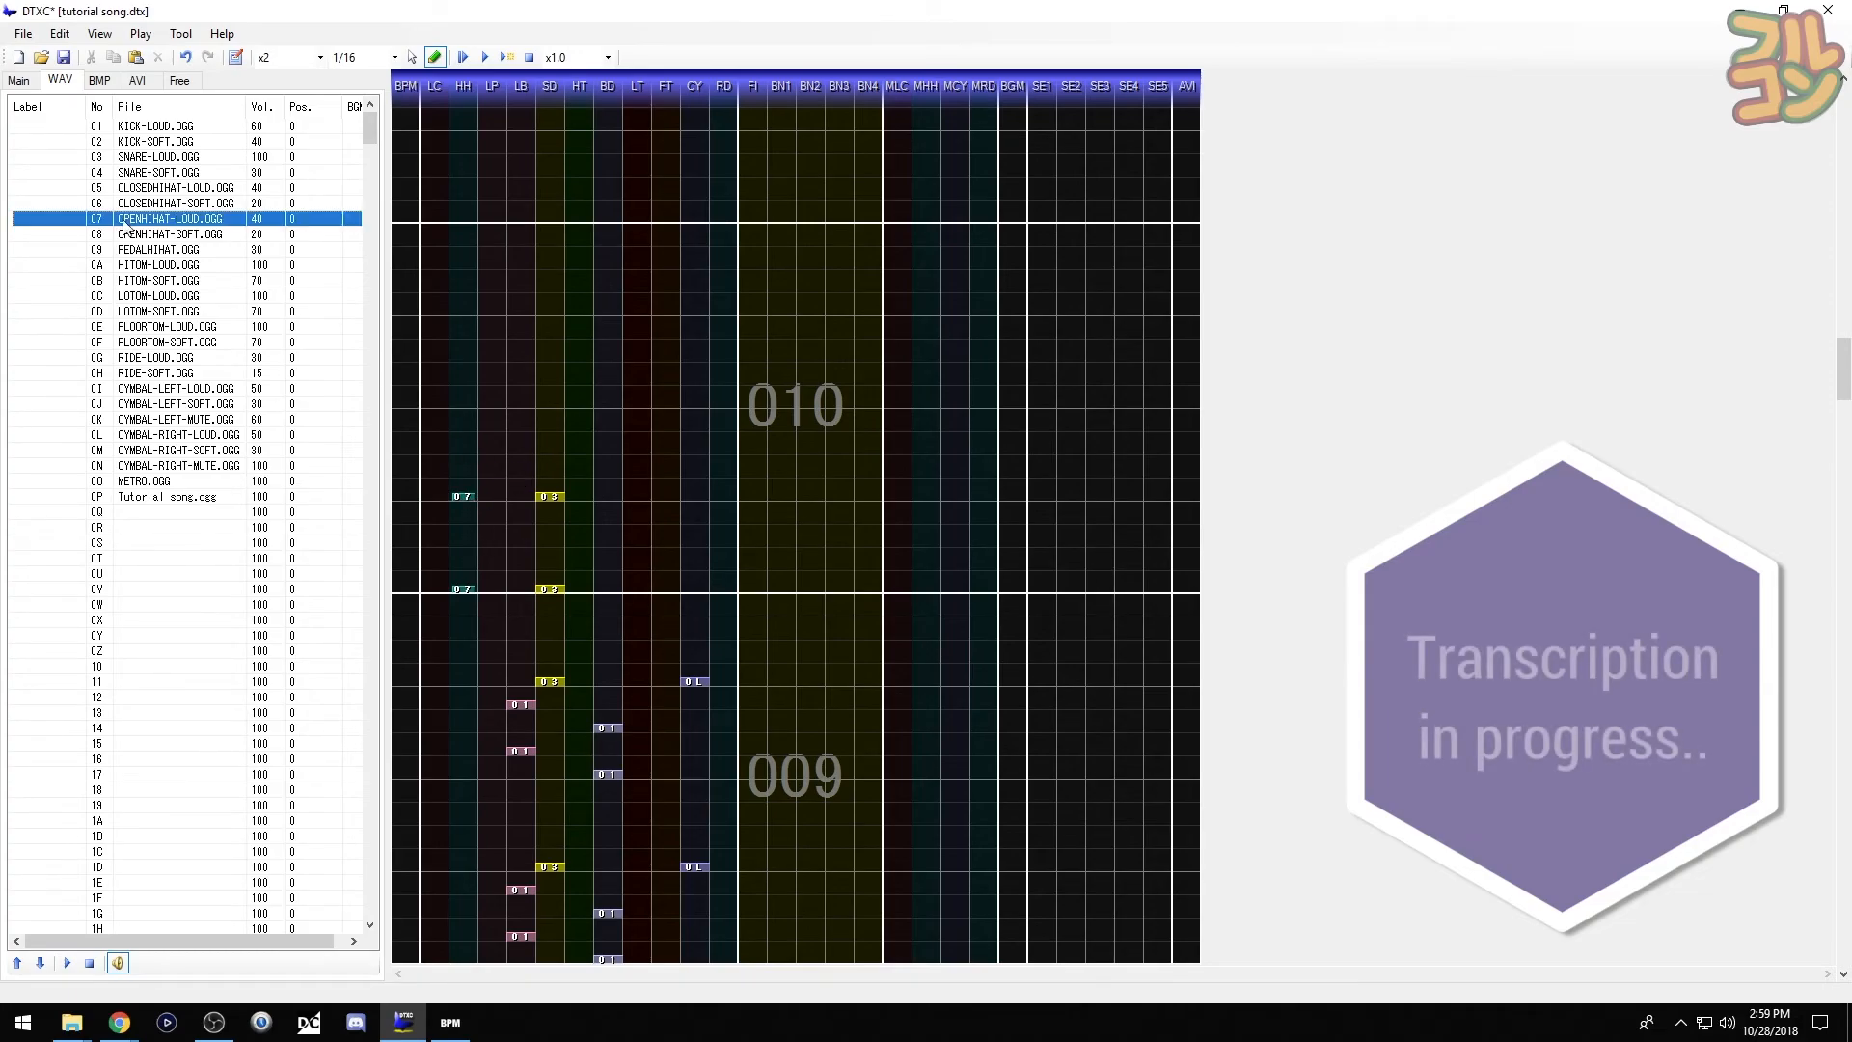
{"action": "left_click", "coordinate": [42, 249]}
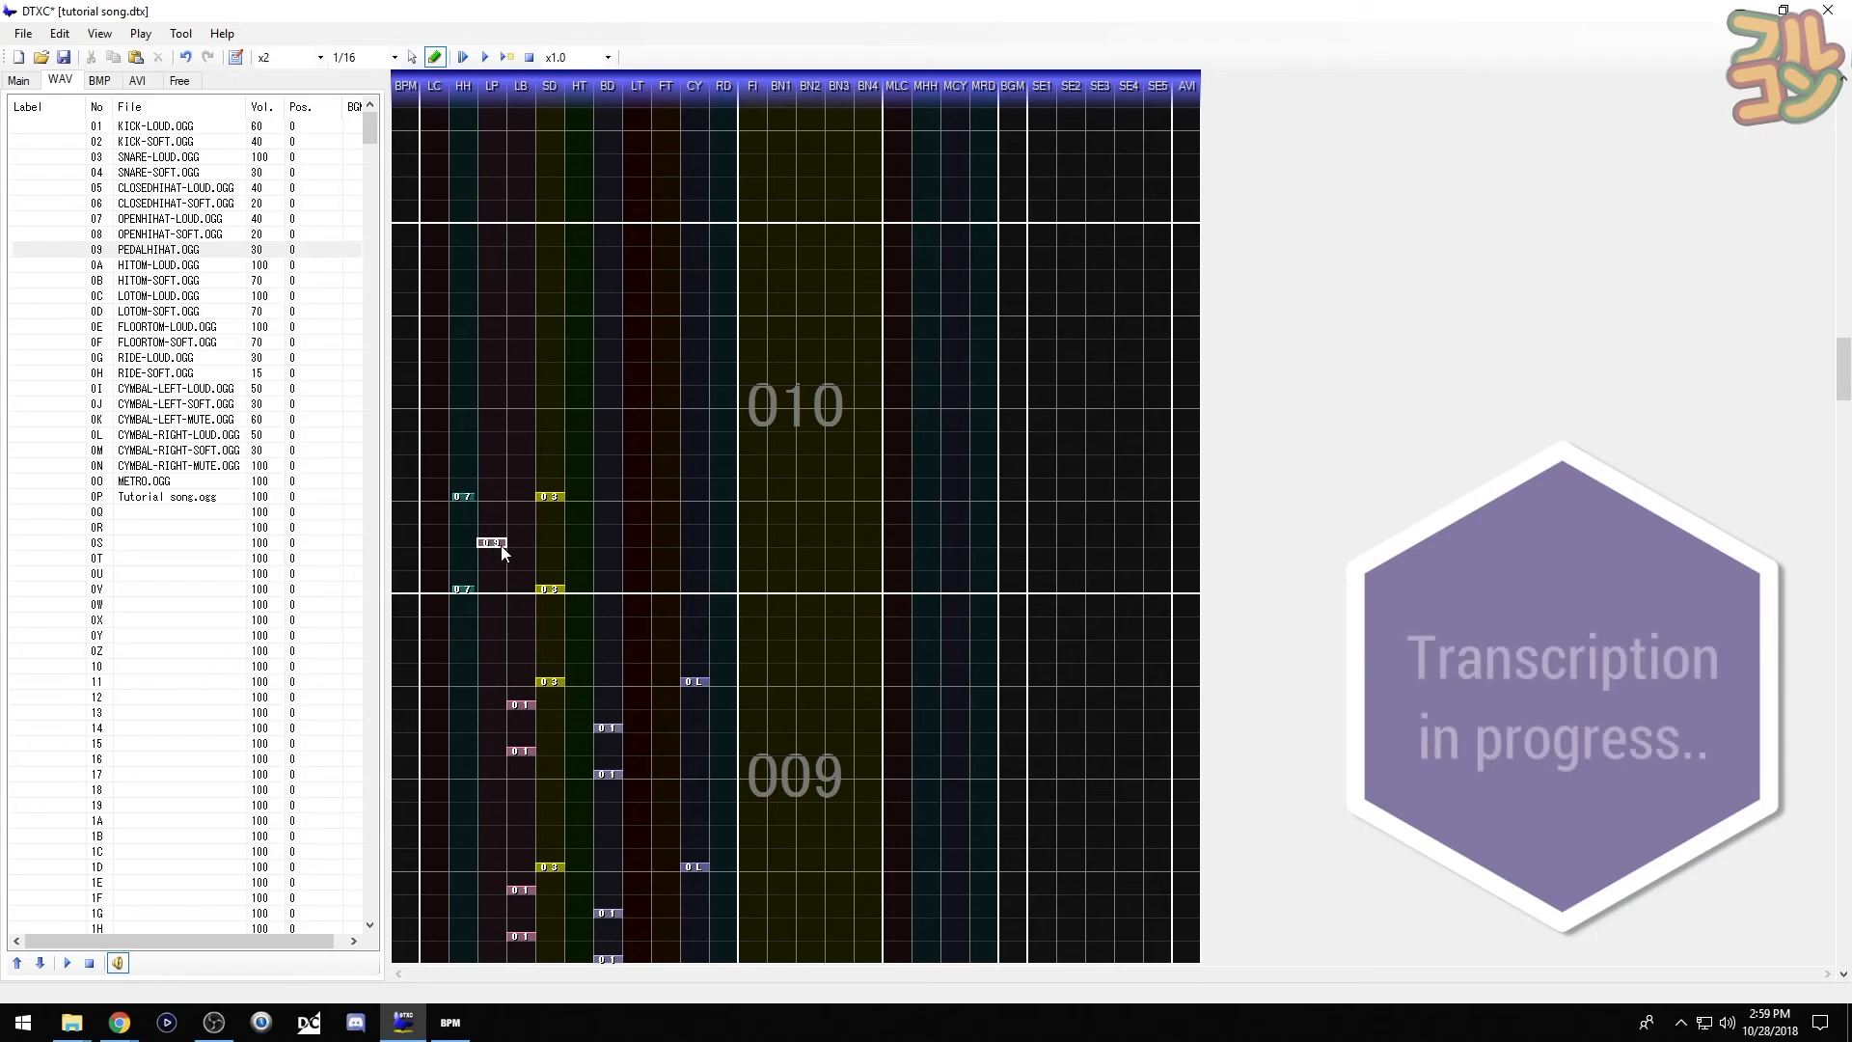
{"action": "left_click", "coordinate": [502, 551]}
{"action": "left_click", "coordinate": [502, 456]}
{"action": "key", "text": "space"}
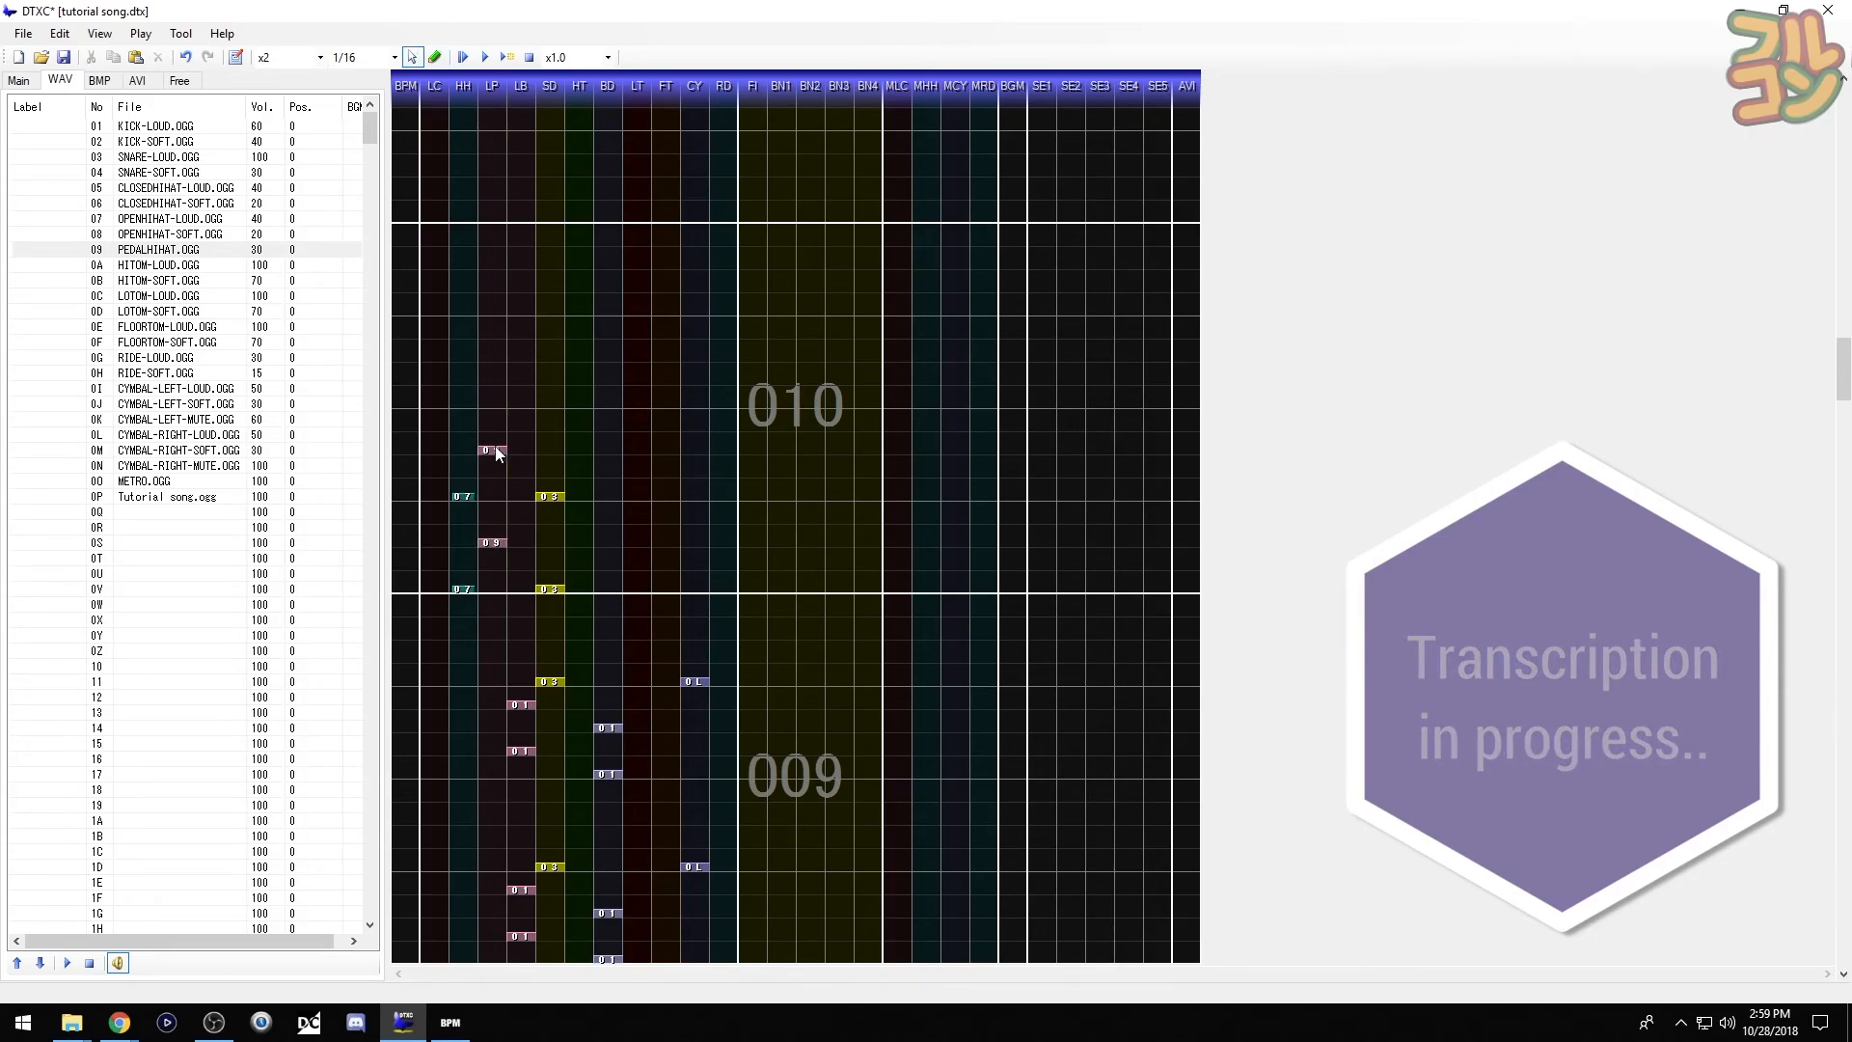
- Add a loud left crash in bar 010, then start a playback preview
{"action": "left_click", "coordinate": [73, 129]}
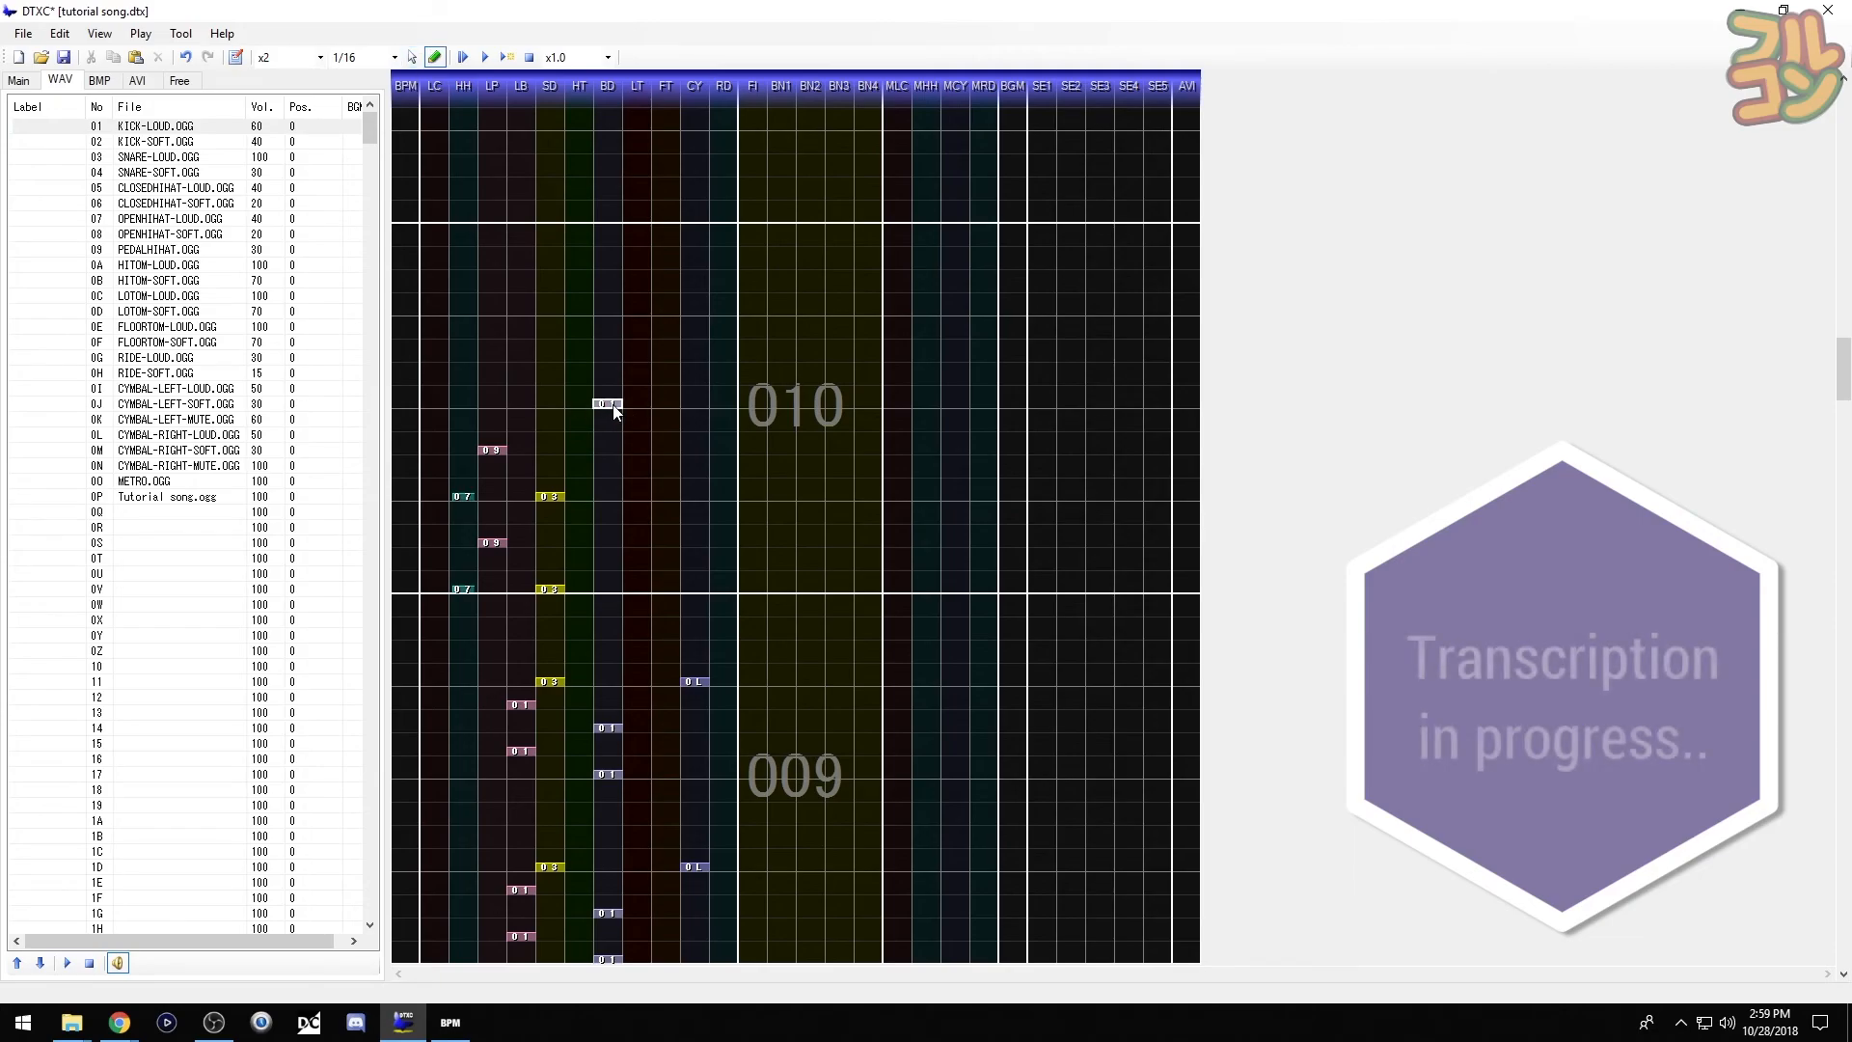
{"action": "left_click", "coordinate": [73, 389]}
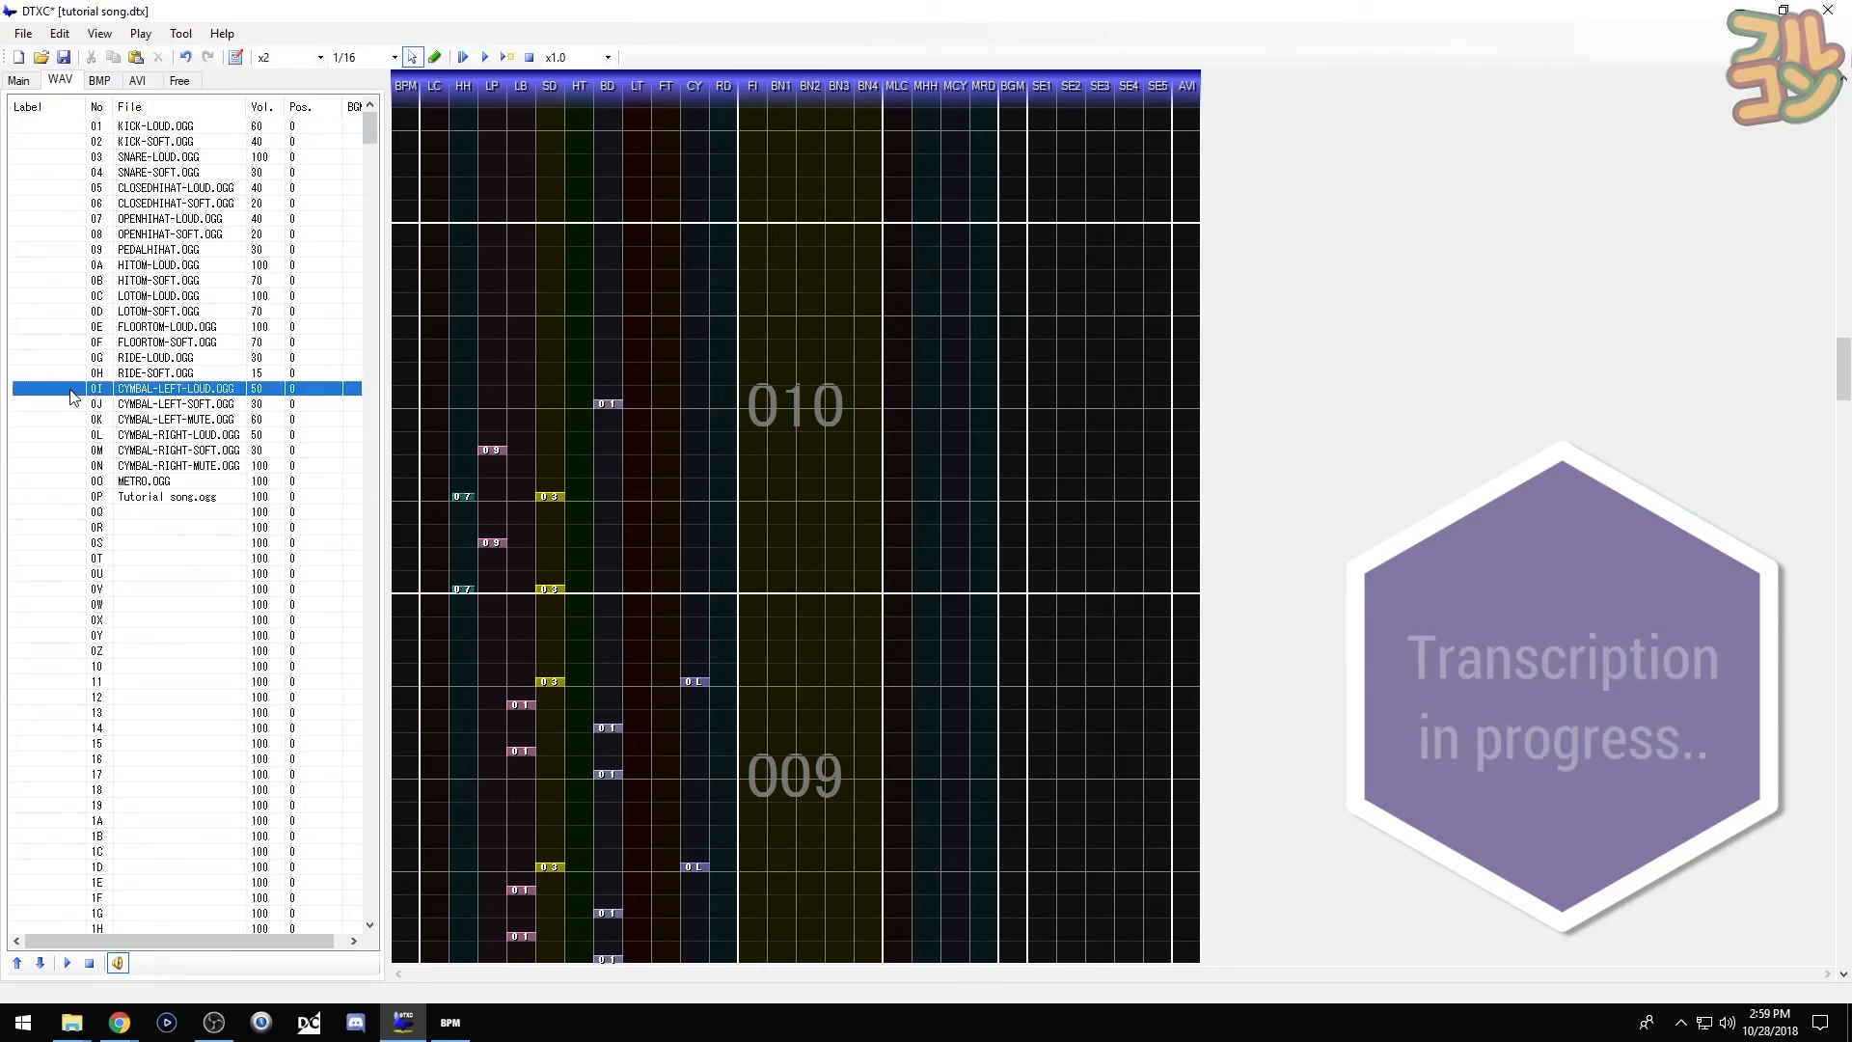
{"action": "key", "text": "space"}
{"action": "left_click", "coordinate": [444, 413]}
{"action": "key", "text": "space"}
{"action": "left_click", "coordinate": [44, 436]}
{"action": "key", "text": "space"}
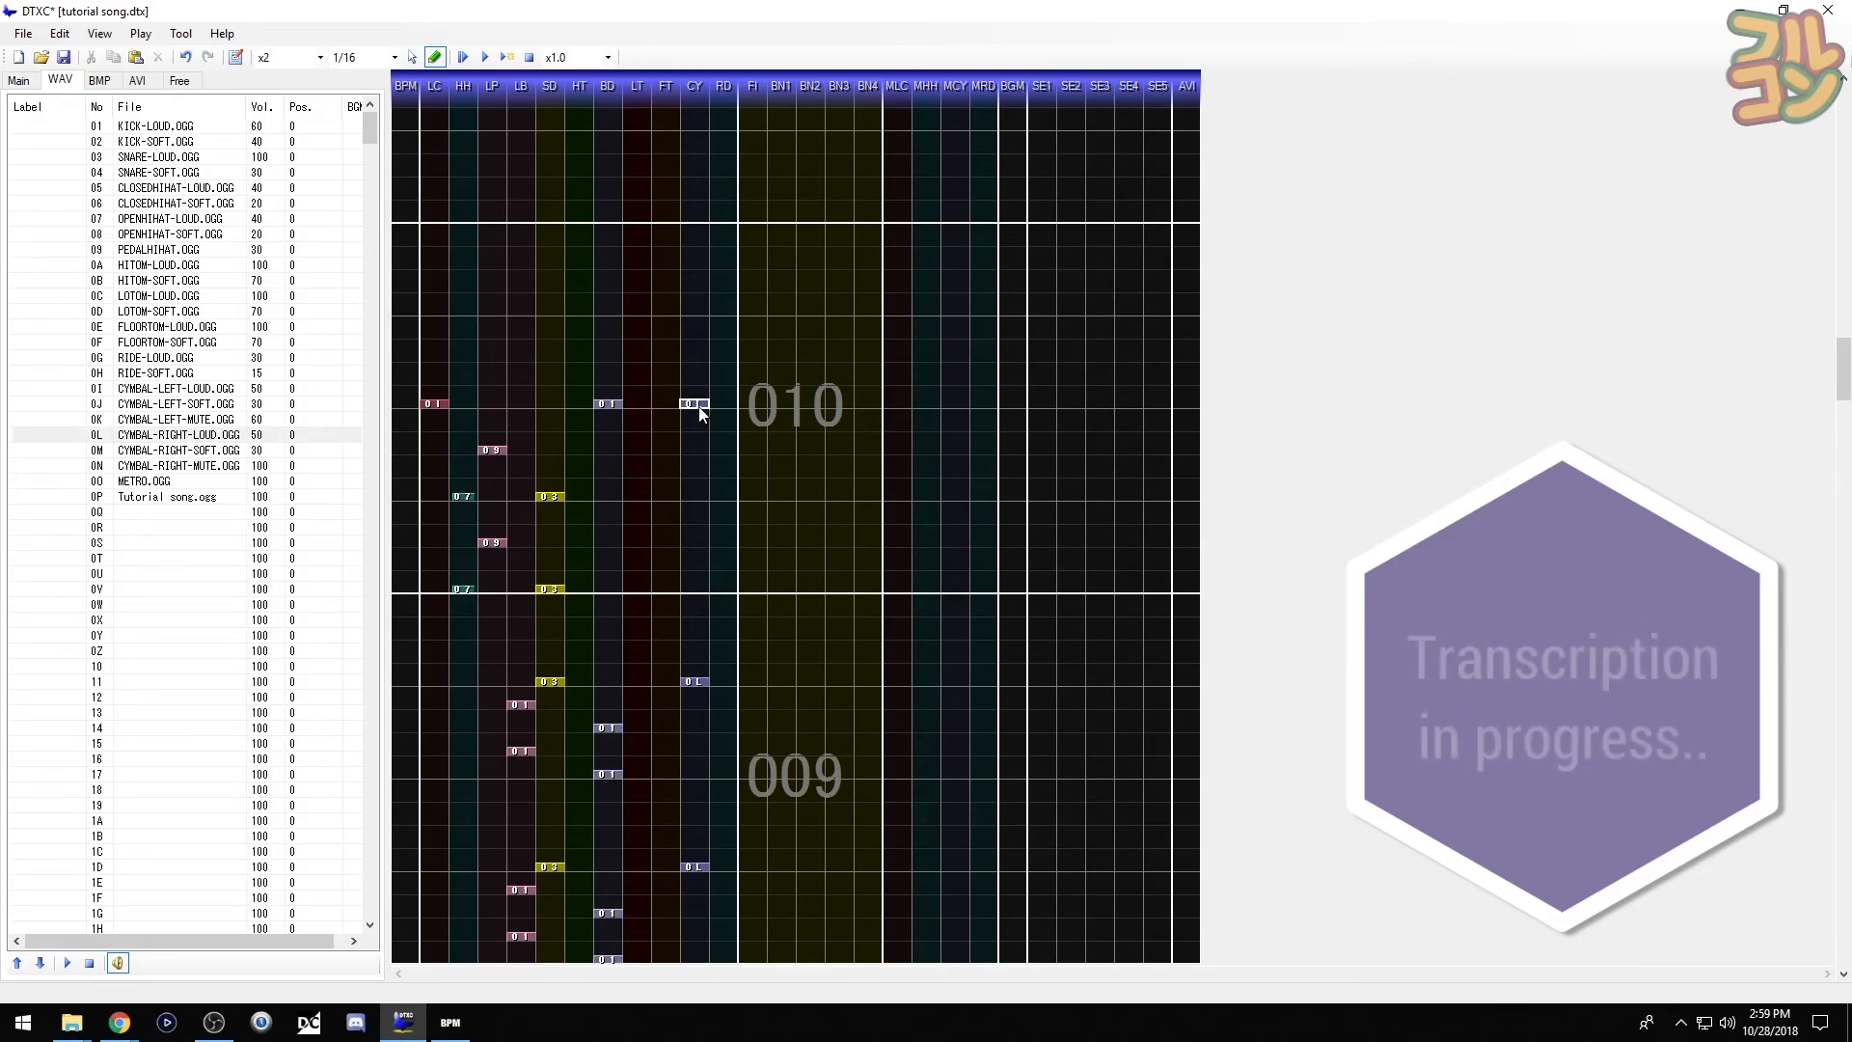
{"action": "left_click", "coordinate": [485, 57]}
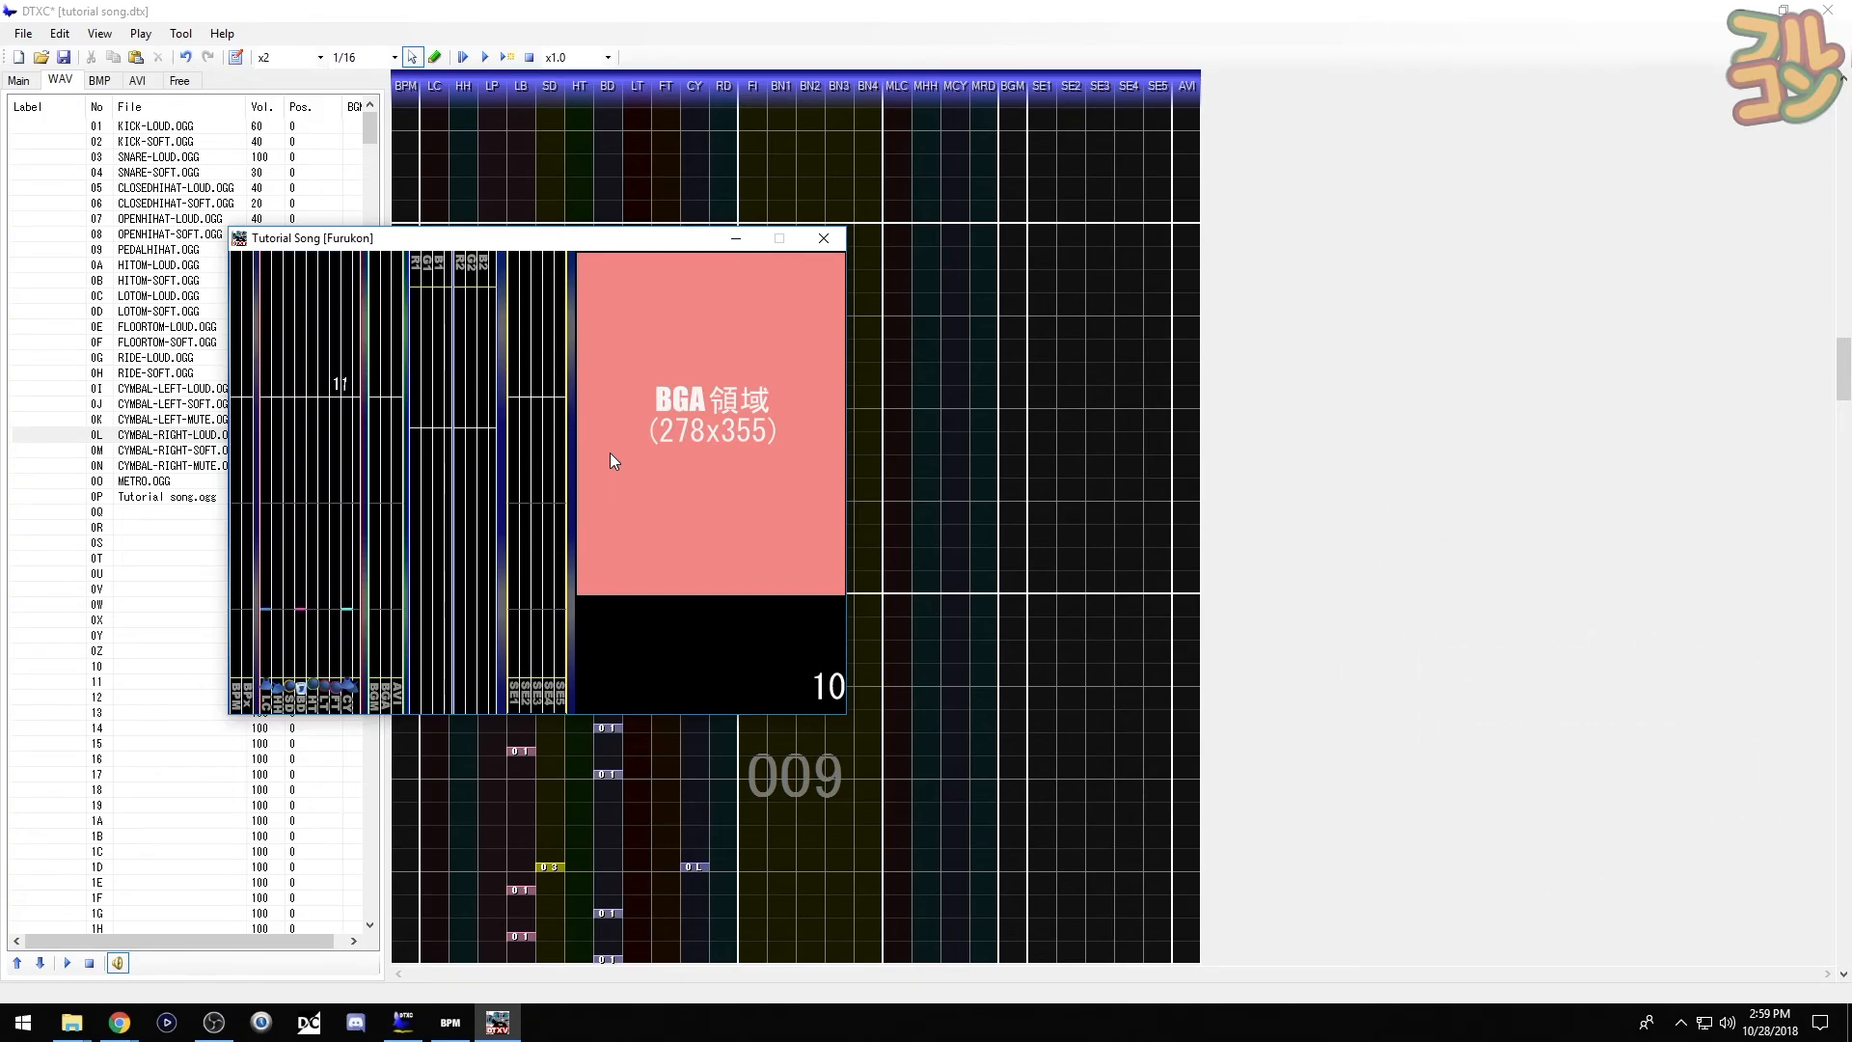
- Replay the chart through measure 010 in the viewer, then close the viewer
{"action": "left_click", "coordinate": [823, 238]}
{"action": "key", "text": "F6"}
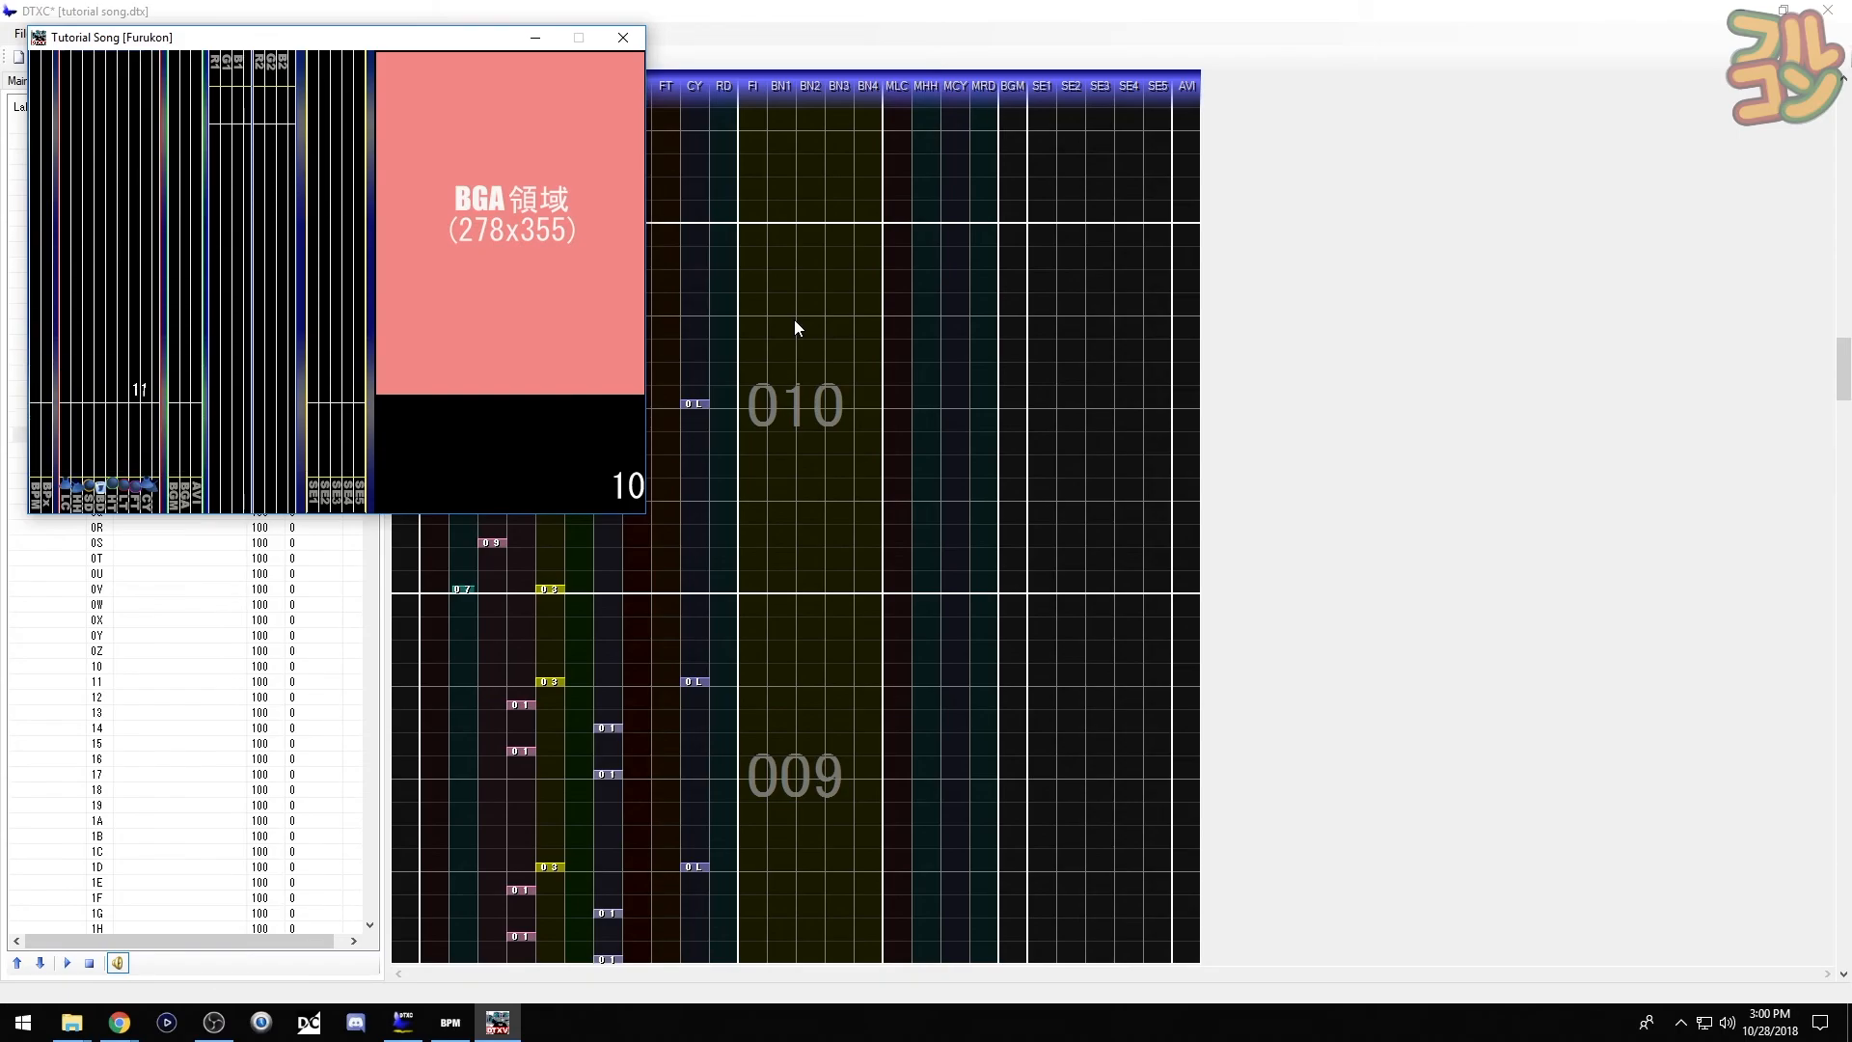
{"action": "left_click", "coordinate": [635, 48]}
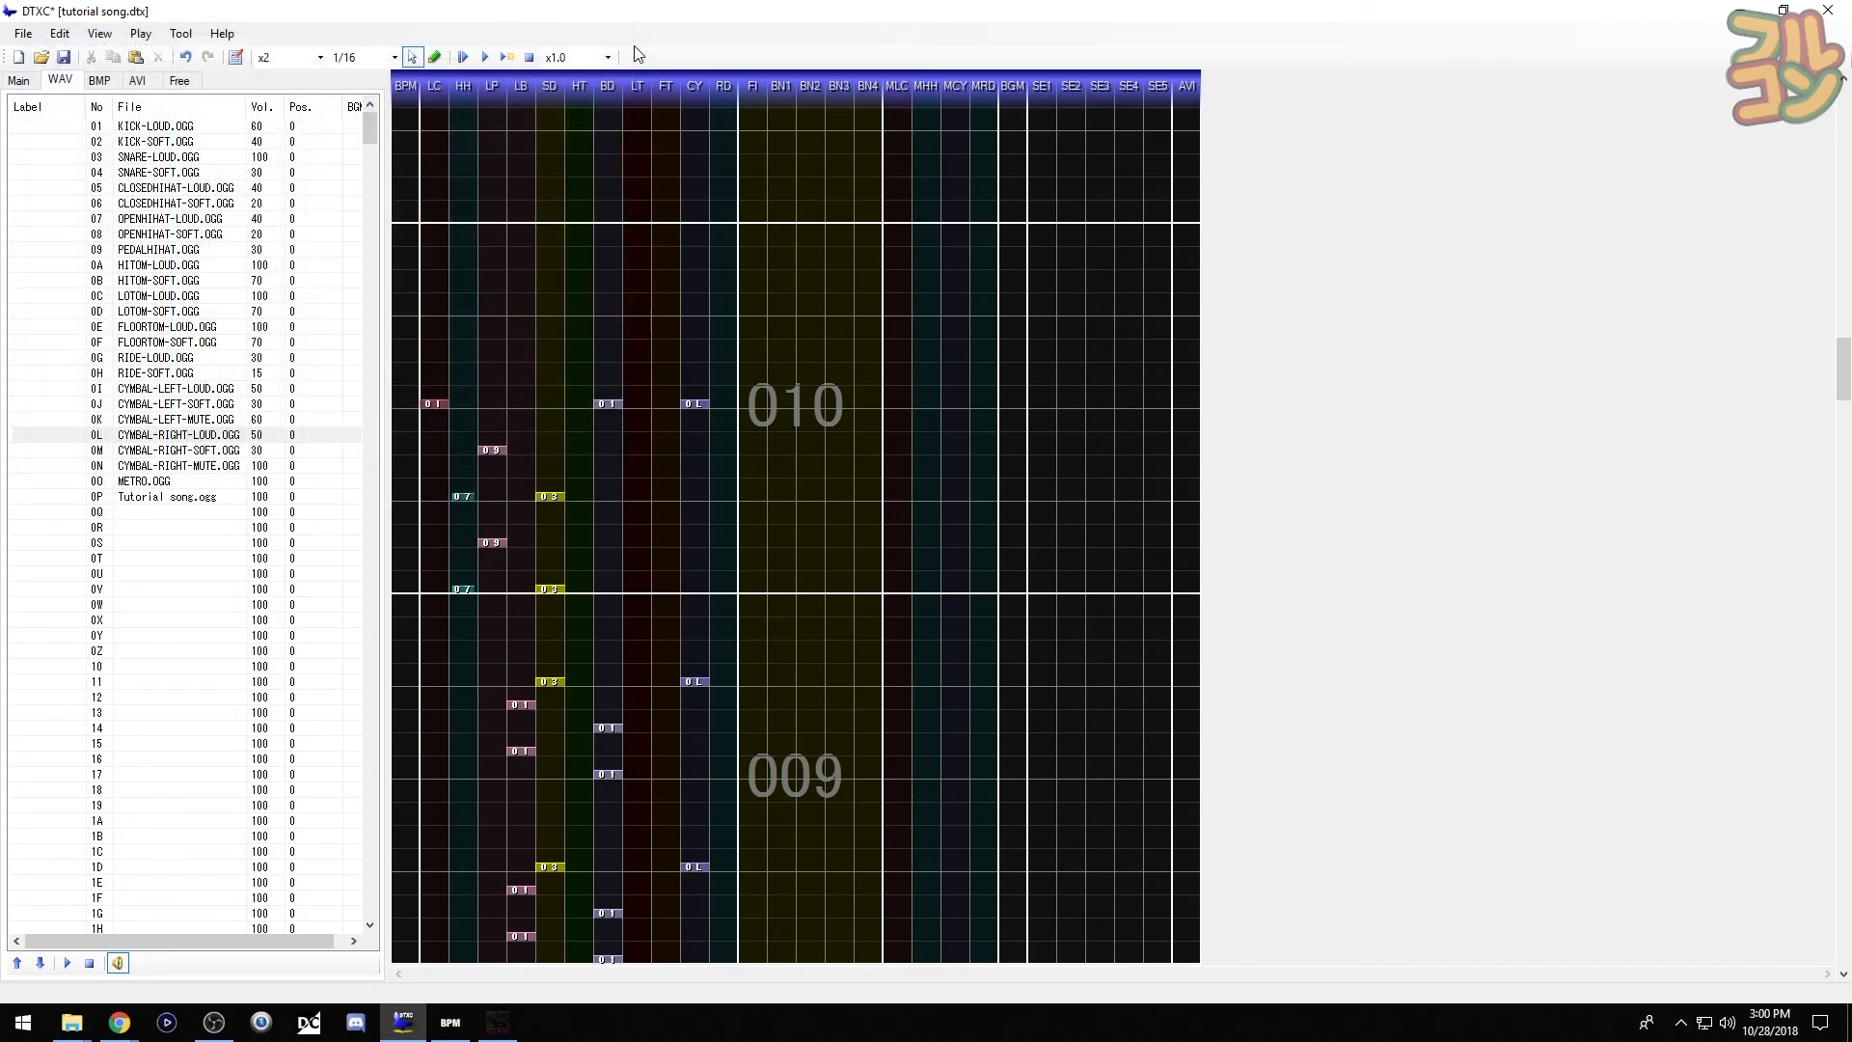
- Save the chart and launch DTXManiaGR from the DTXMania Ver.K 3.40 folder
{"action": "left_click", "coordinate": [32, 42]}
{"action": "left_click", "coordinate": [84, 96]}
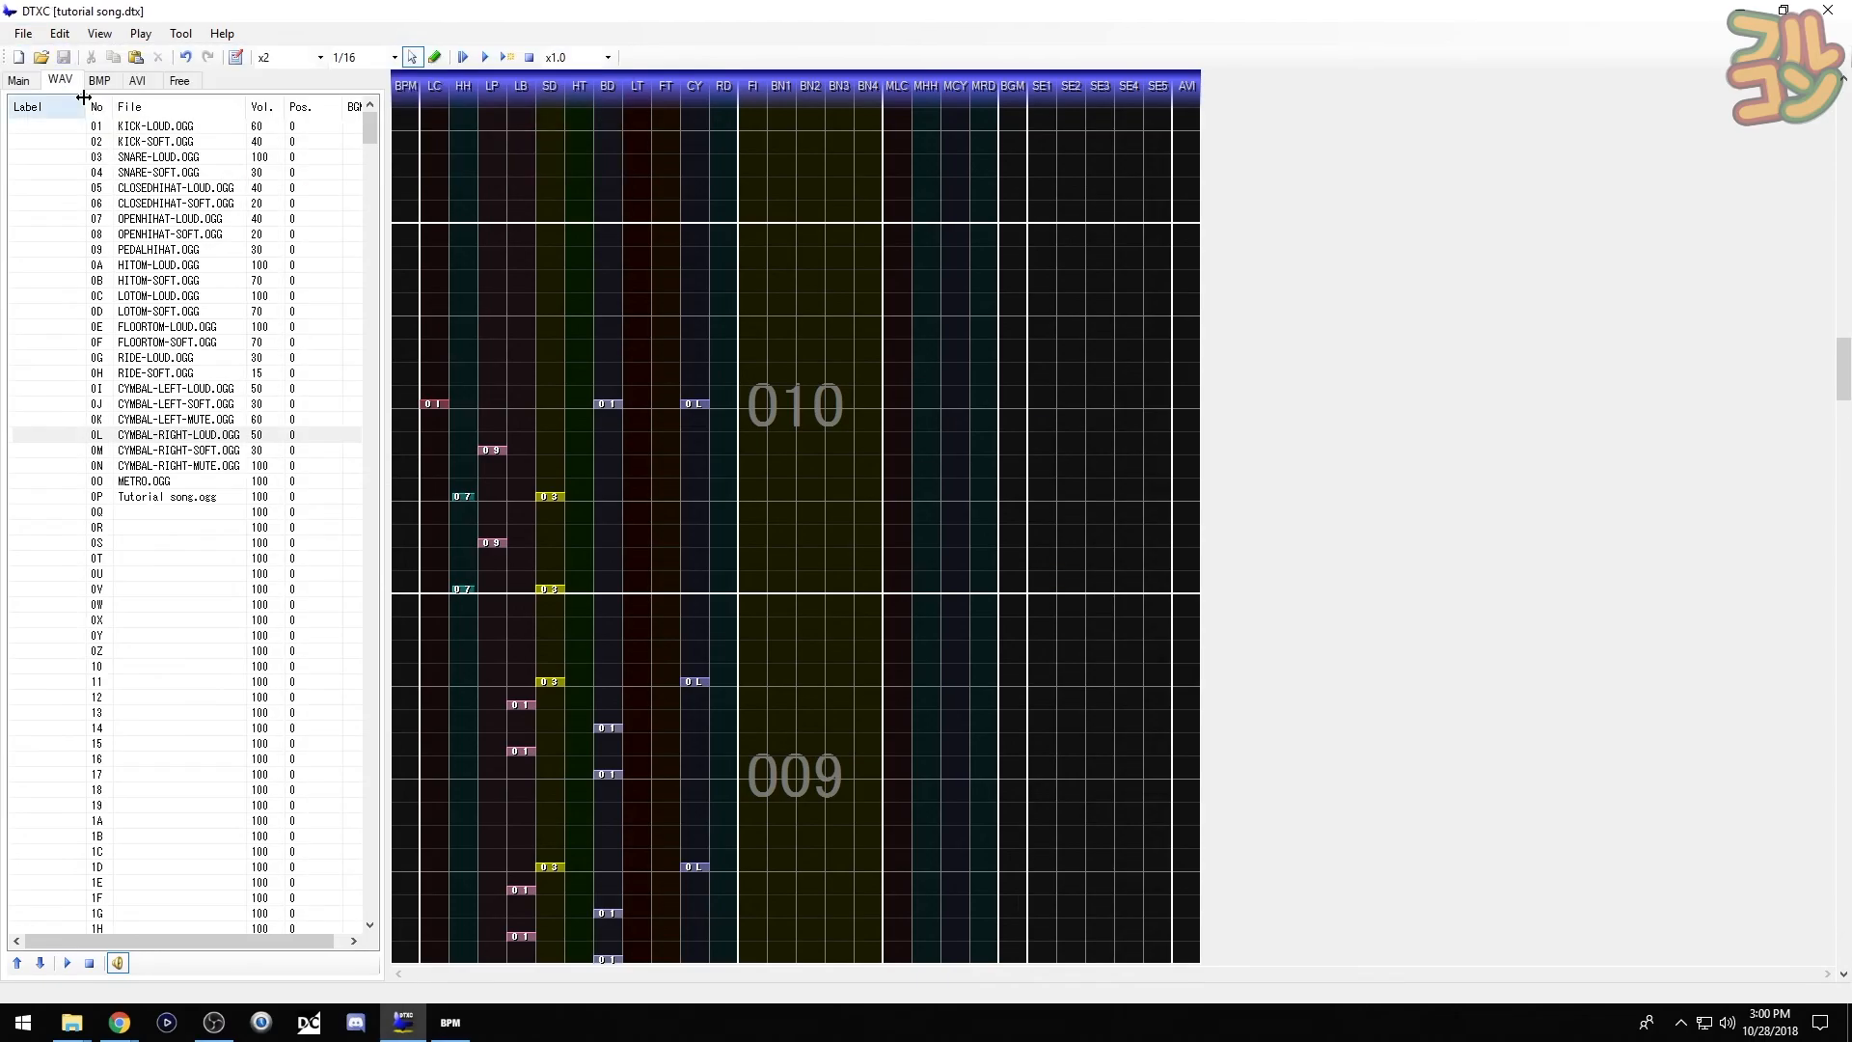
{"action": "left_click", "coordinate": [89, 1030]}
{"action": "left_click", "coordinate": [279, 958]}
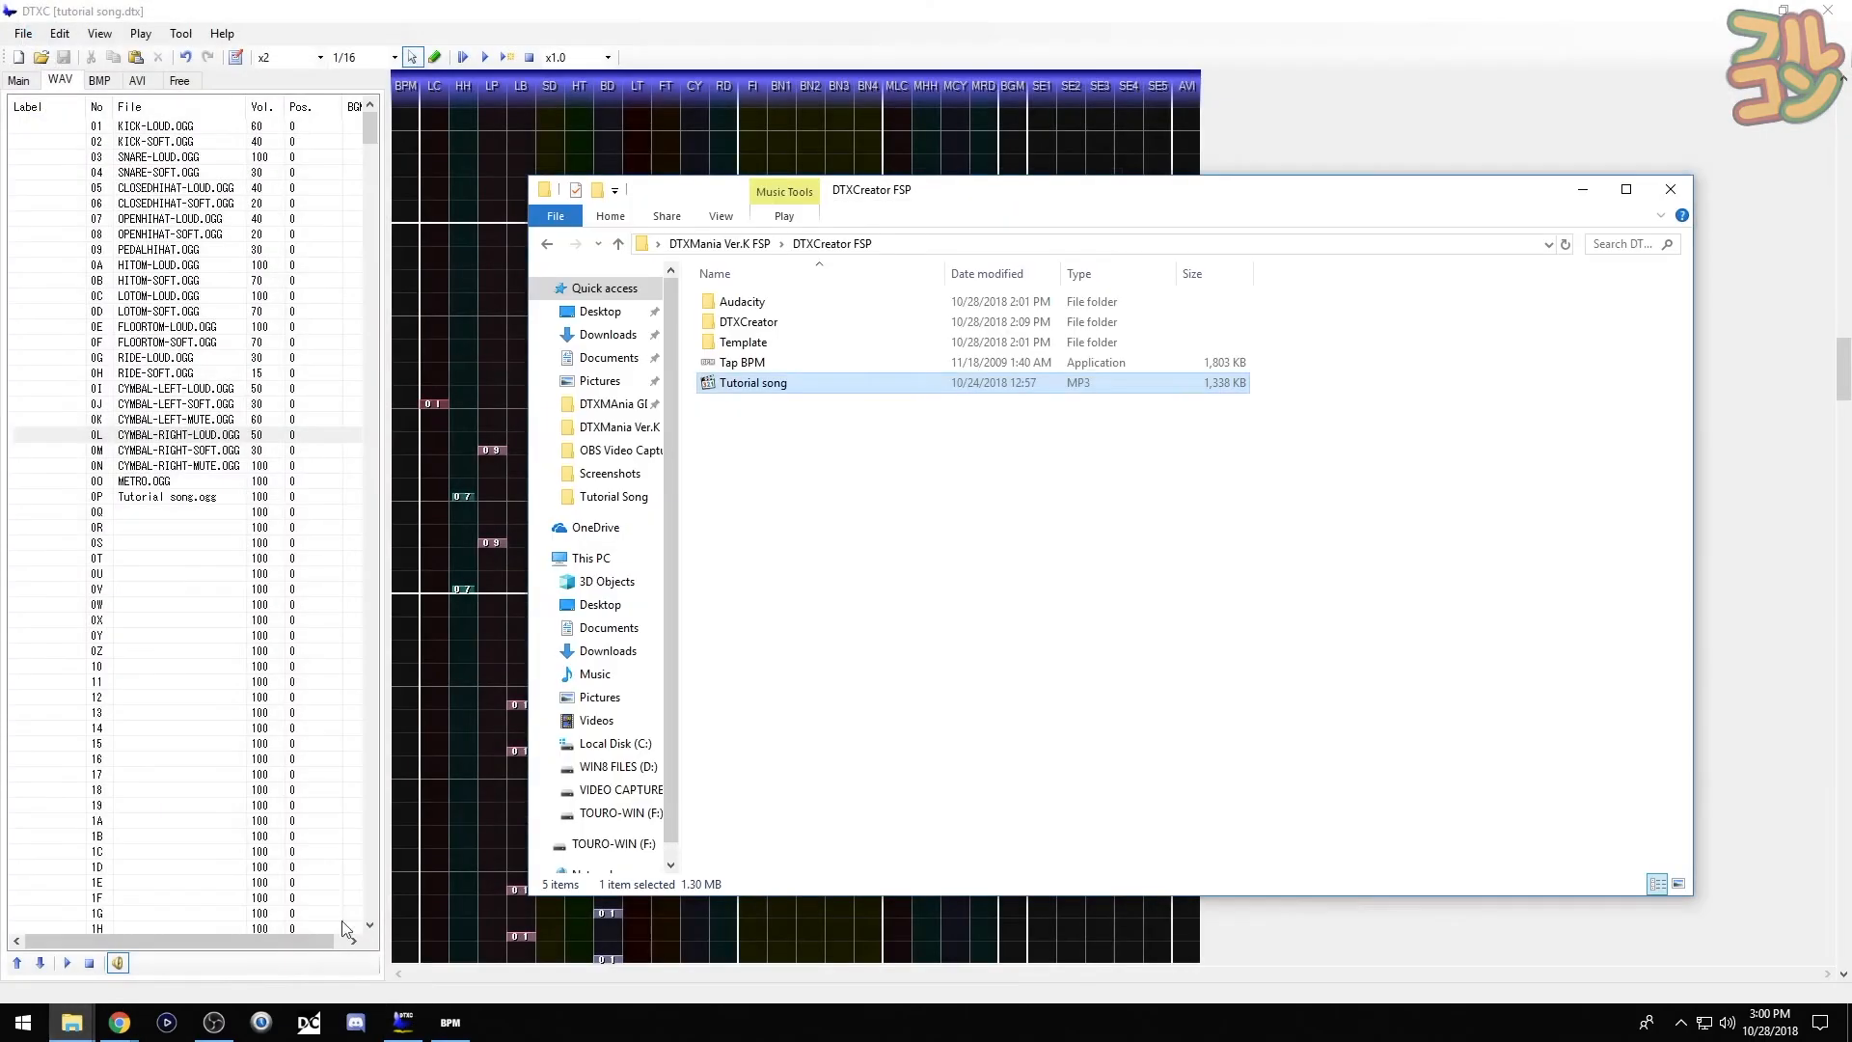
{"action": "left_click", "coordinate": [746, 247]}
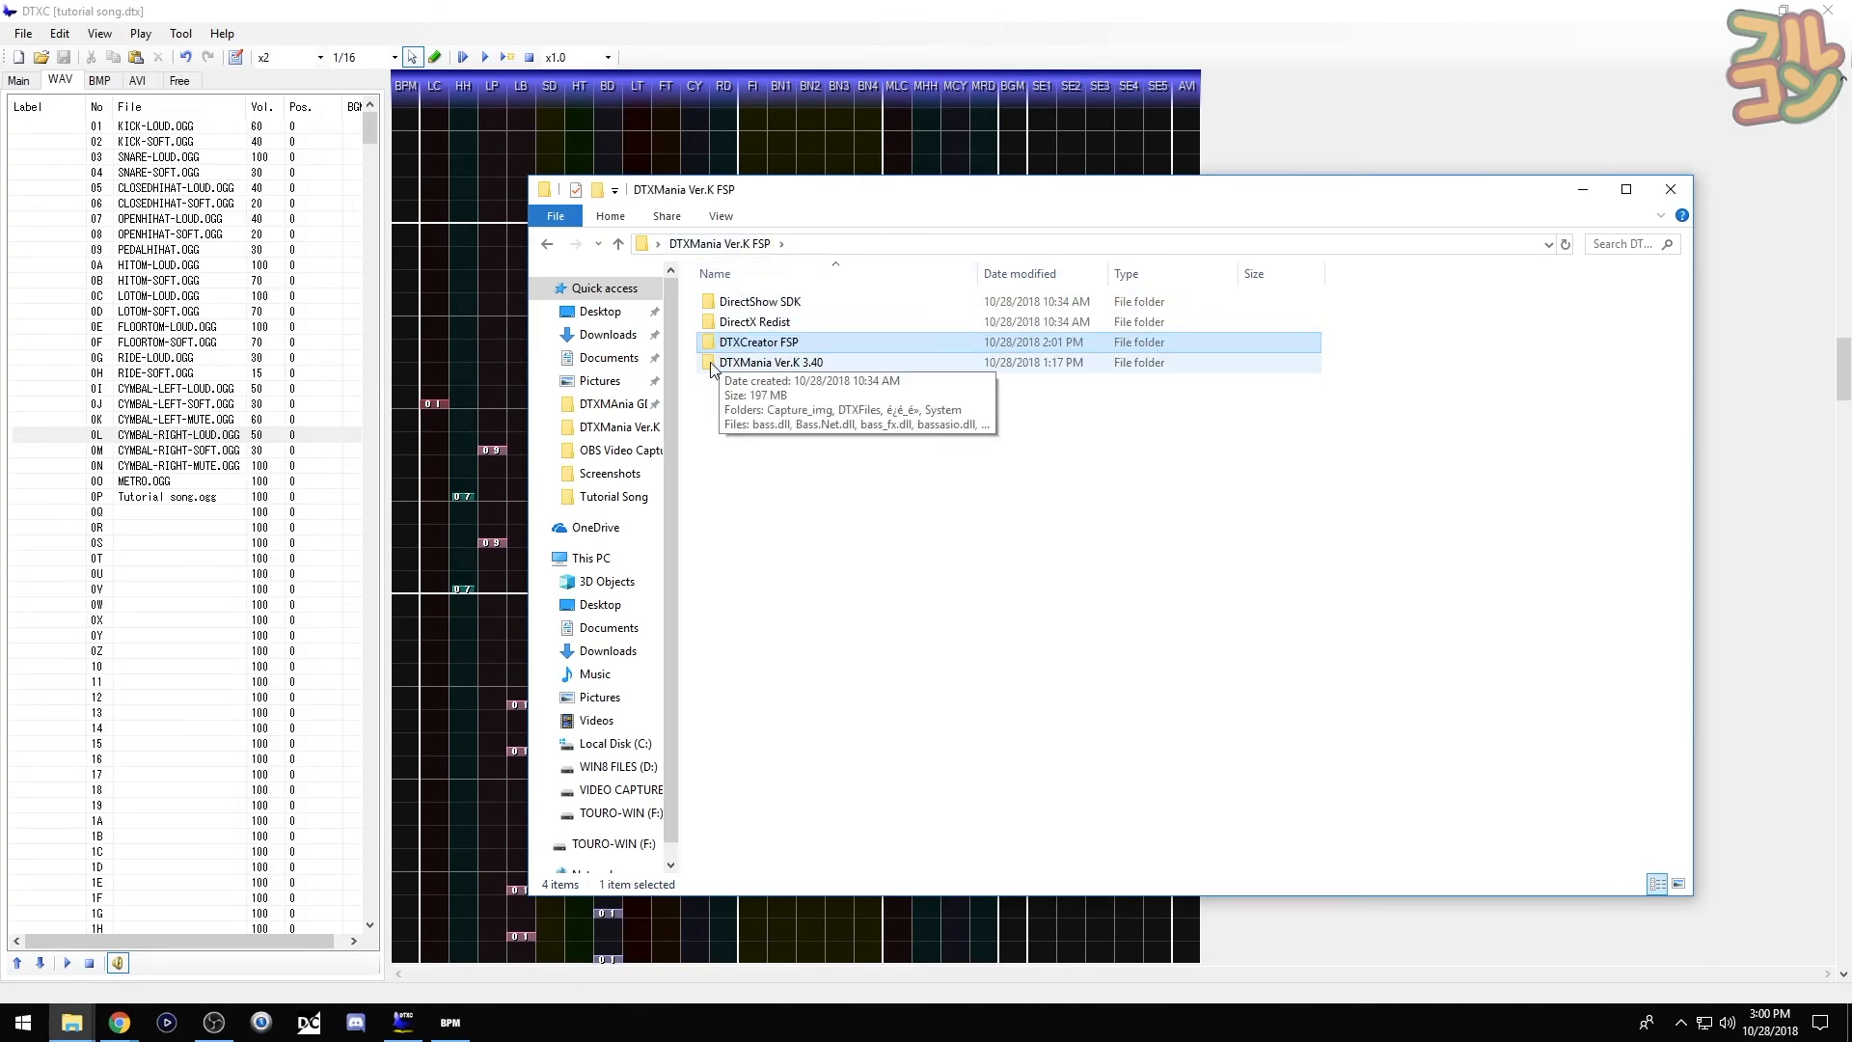
{"action": "double_click", "coordinate": [742, 363]}
{"action": "double_click", "coordinate": [713, 546]}
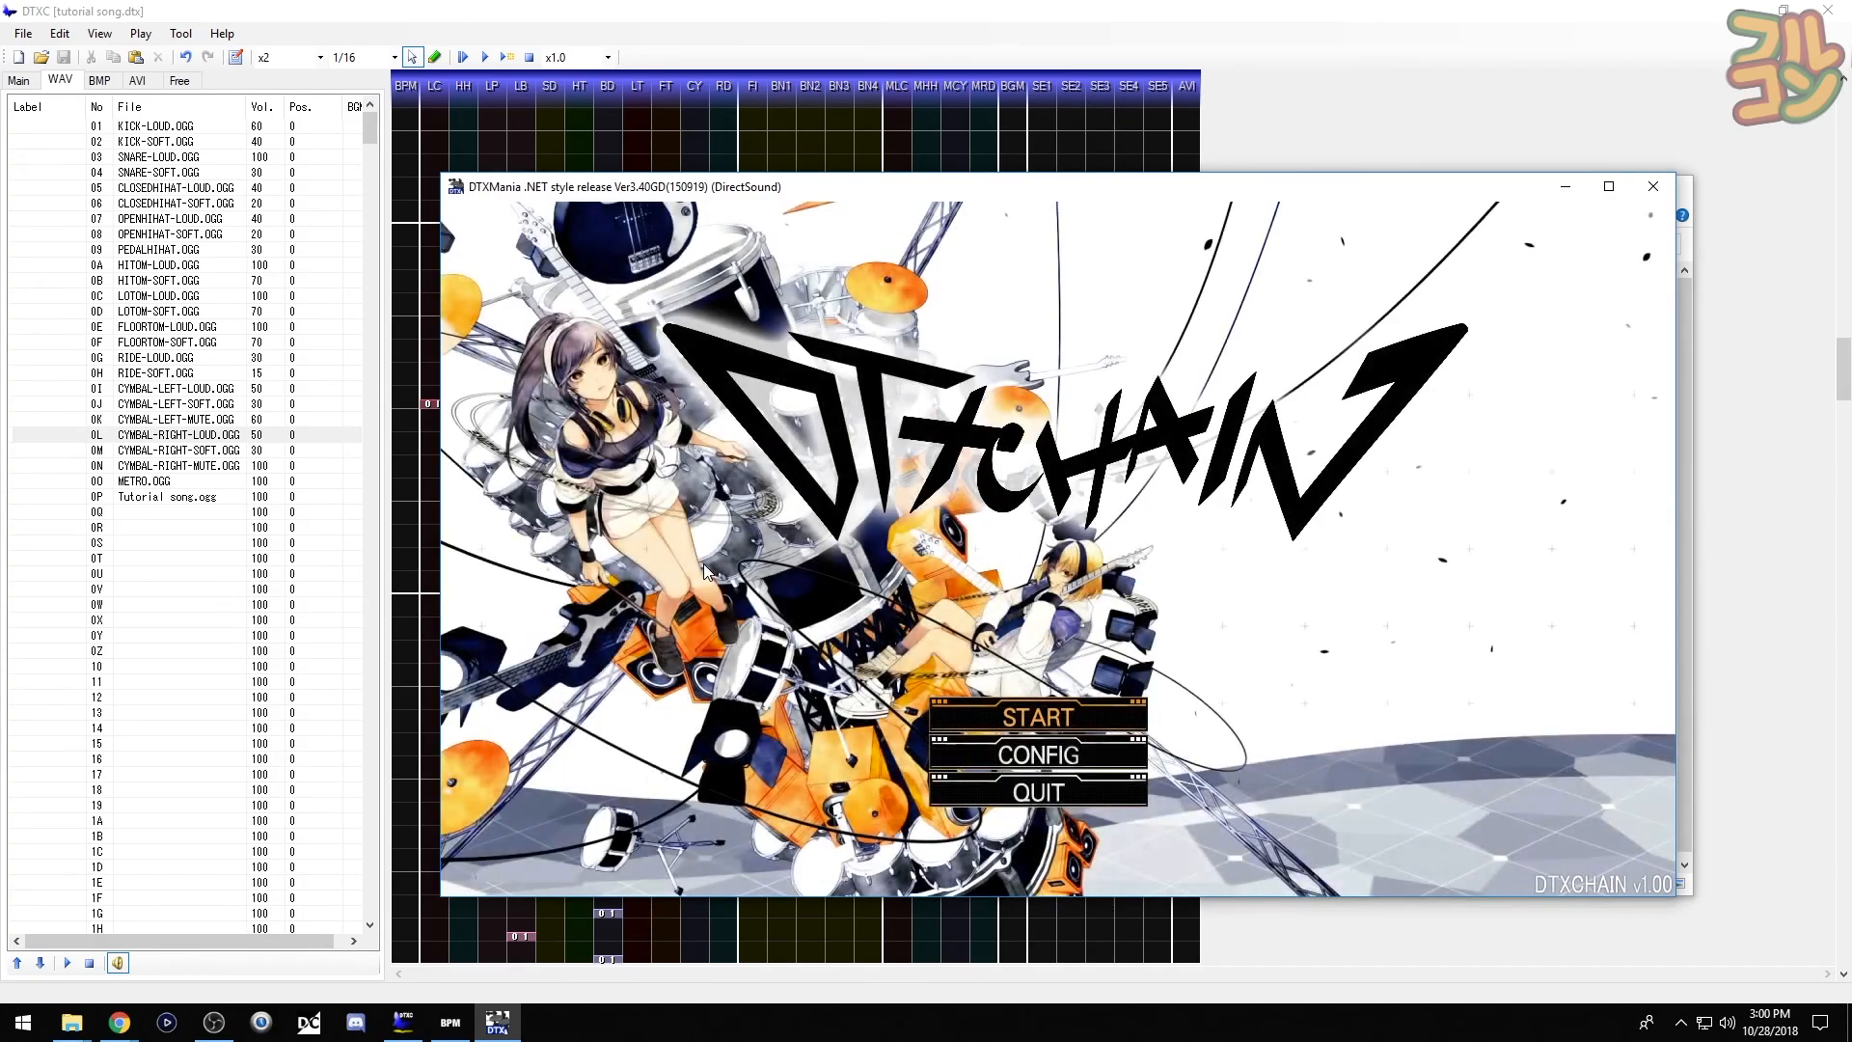
- Start DTXMania, select Tutorial Song and play it through to an SS Excellent
{"action": "key", "text": "Return"}
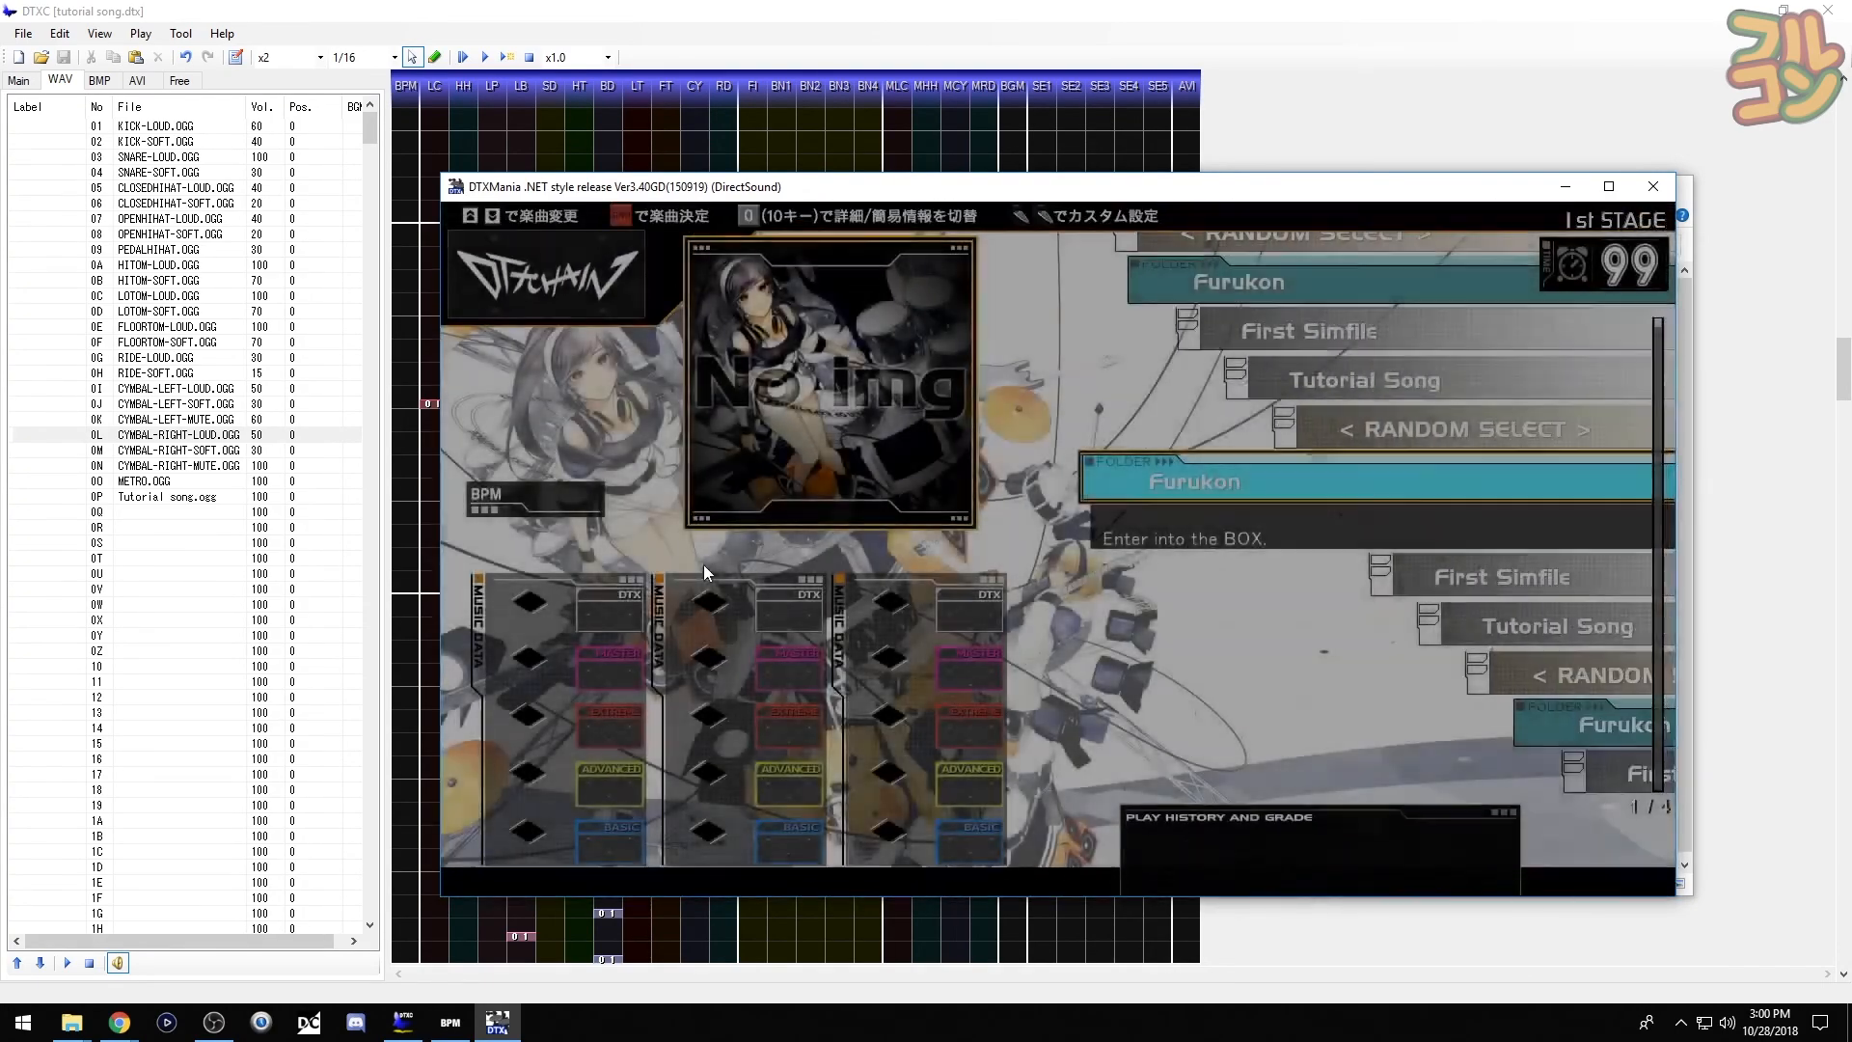
{"action": "key", "text": "Down"}
{"action": "key", "text": "Down"}
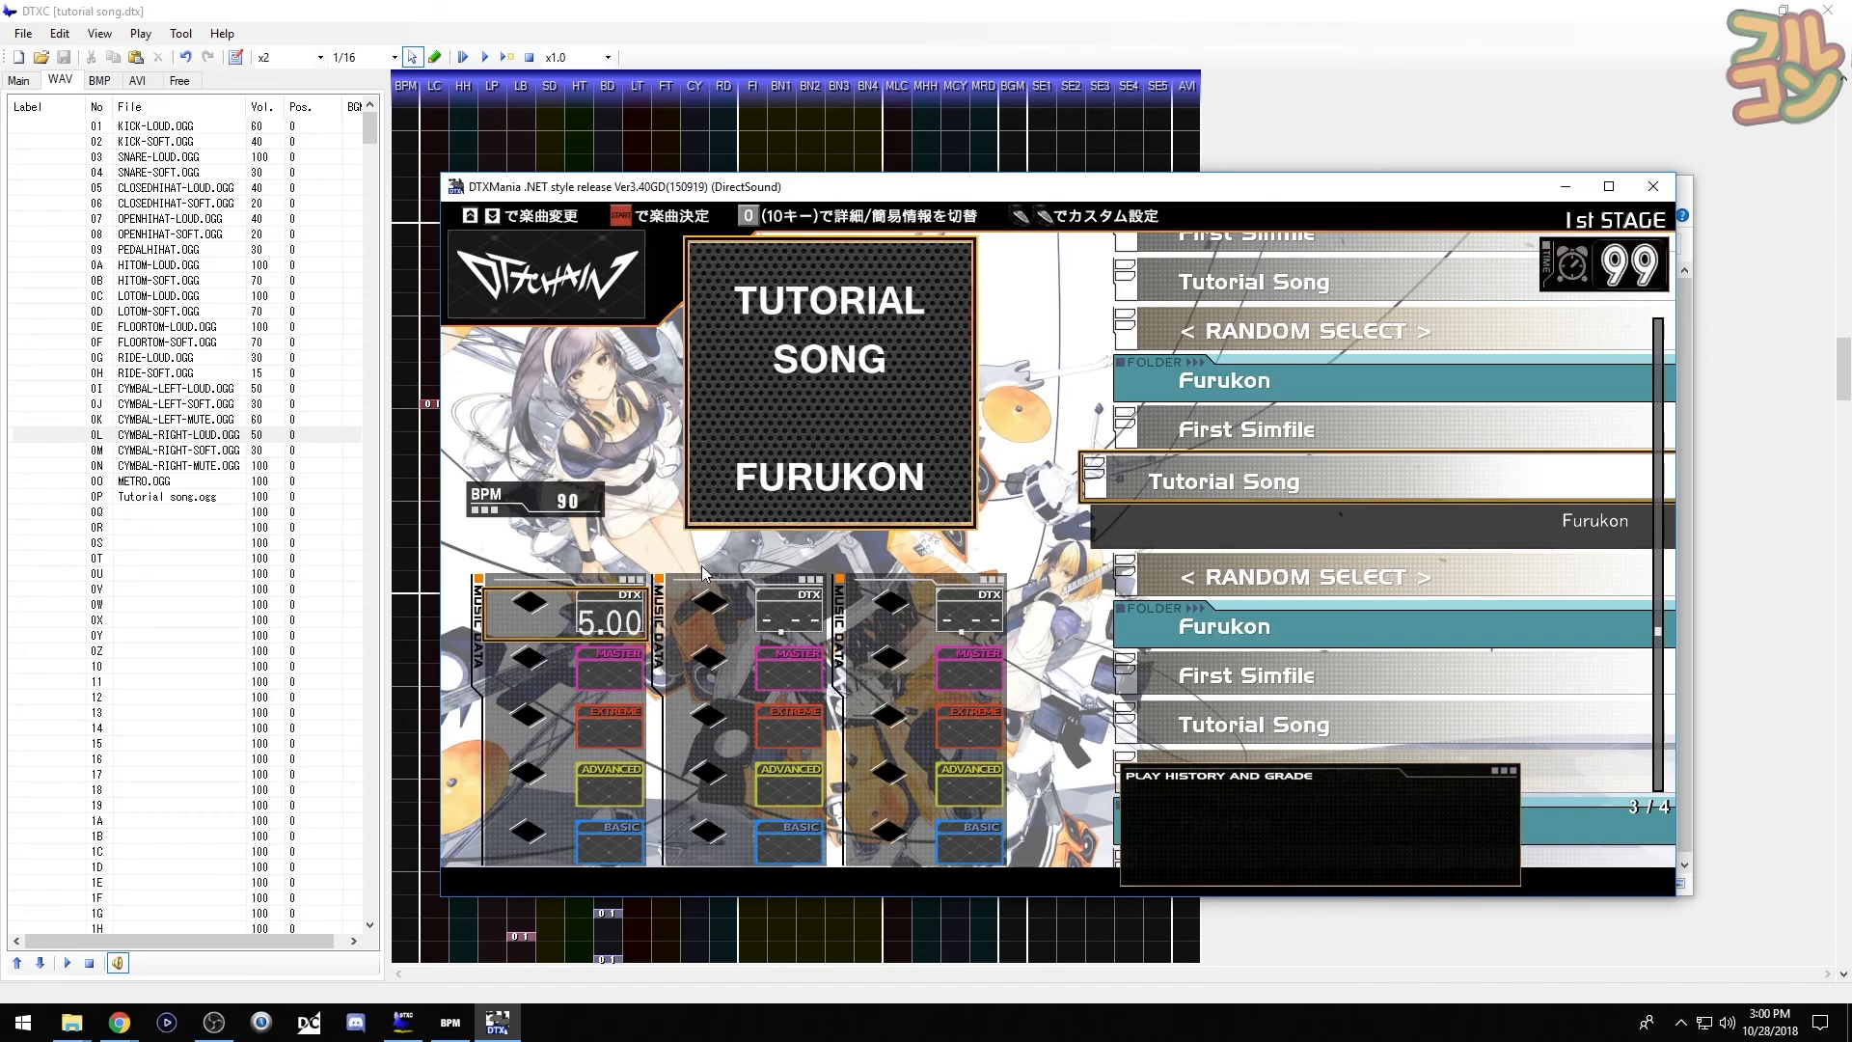
{"action": "key", "text": "Return"}
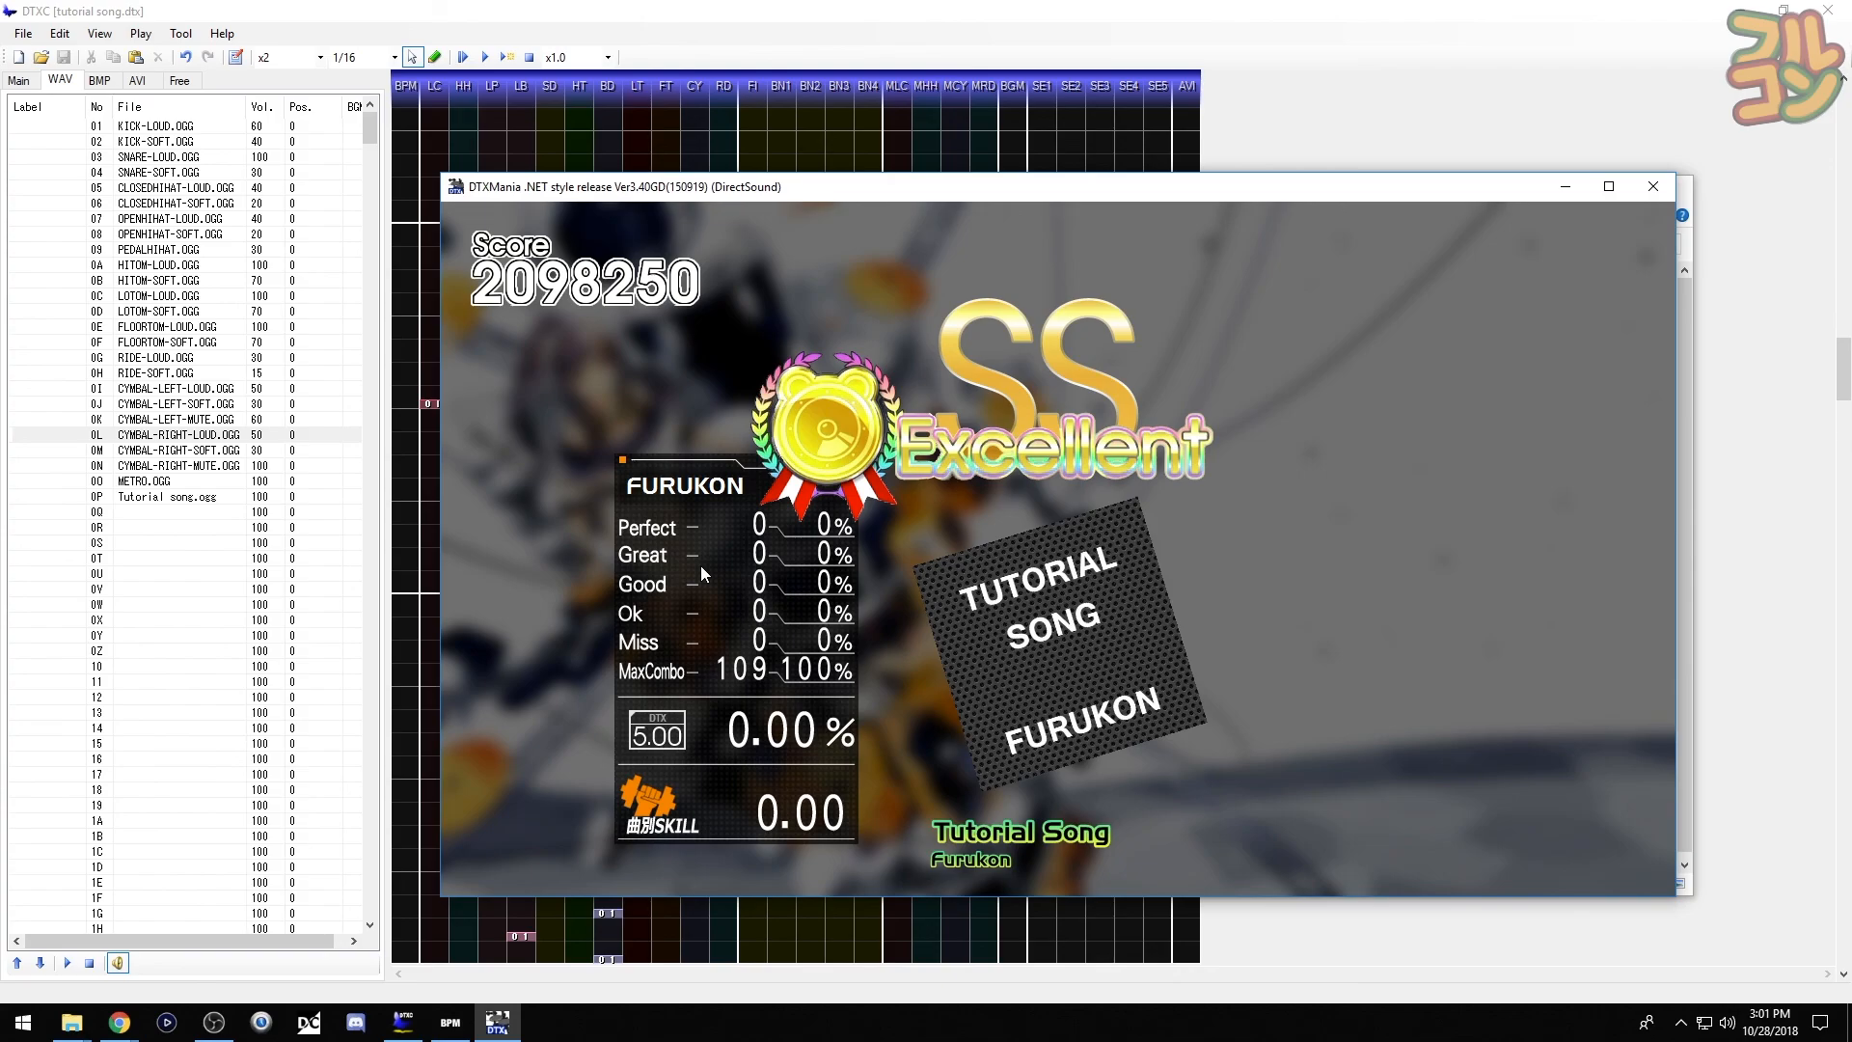
- Leave the results screen and choose QUIT from the title menu
{"action": "key", "text": "Escape"}
{"action": "key", "text": "Escape"}
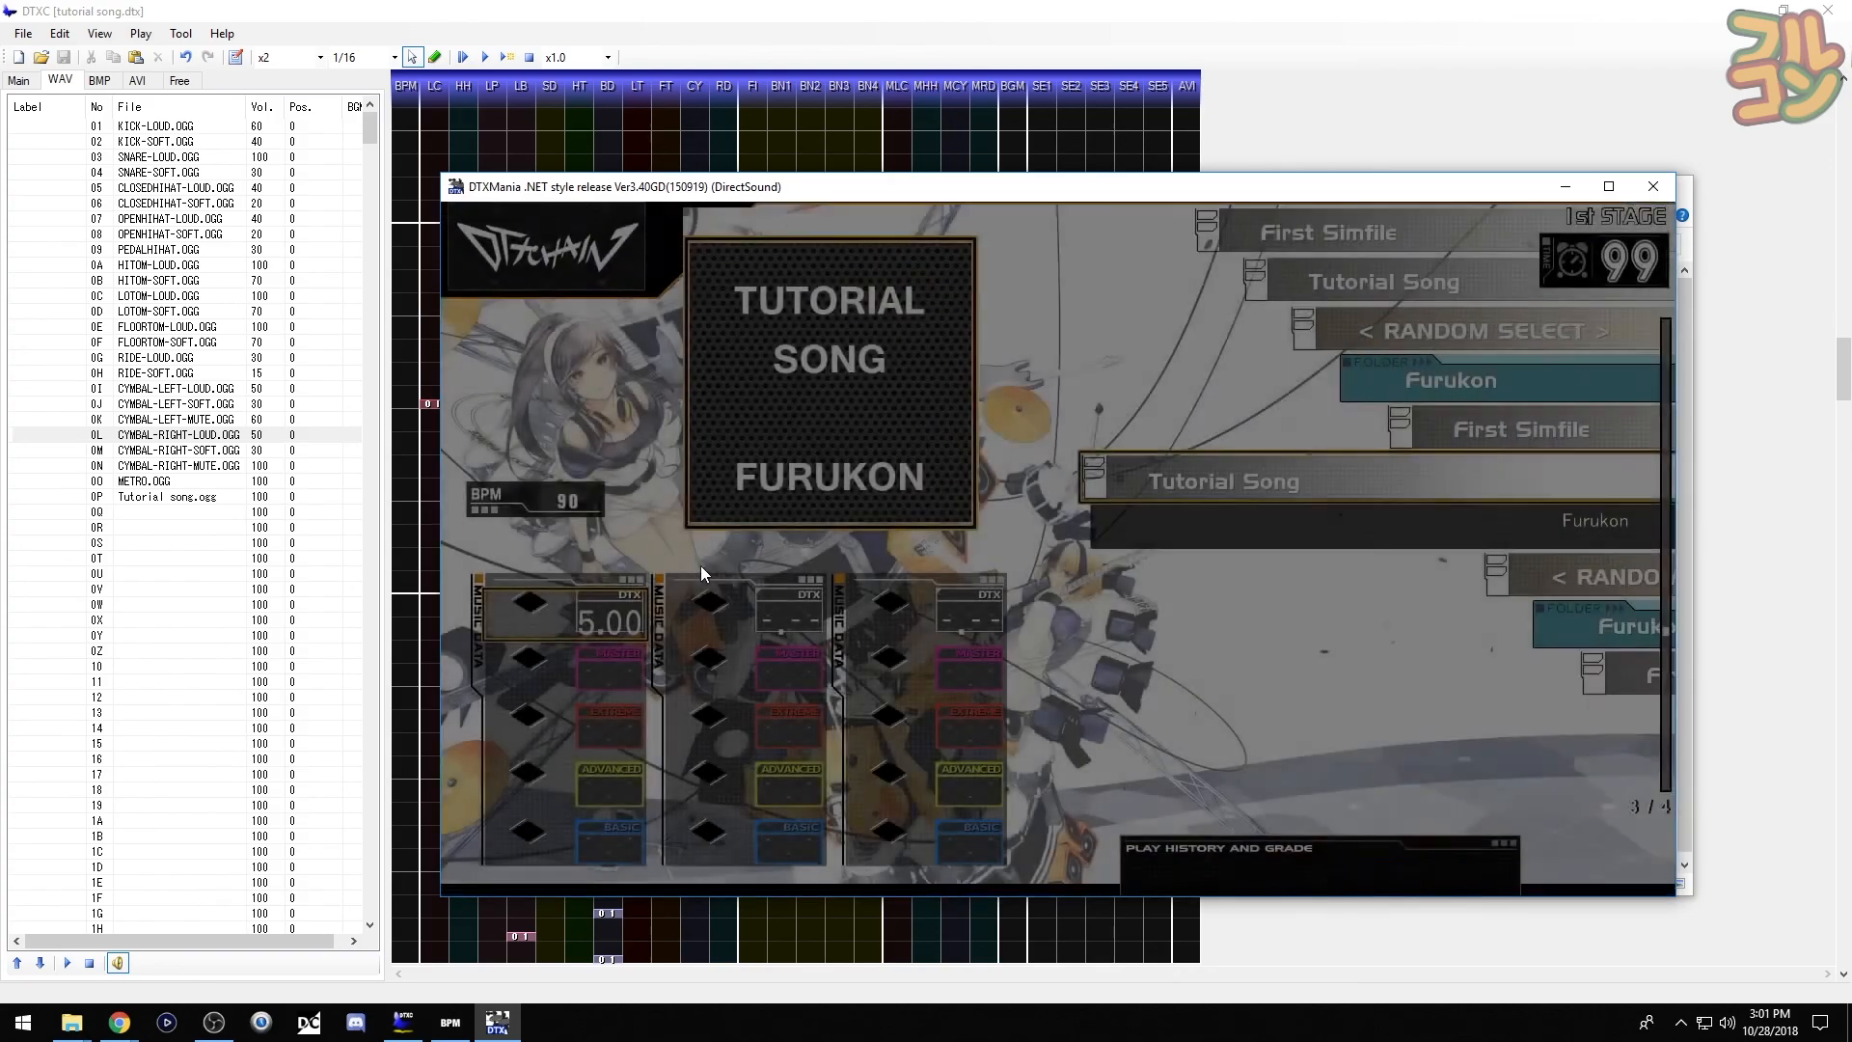
{"action": "key", "text": "Down"}
{"action": "key", "text": "Down"}
{"action": "key", "text": "Return"}
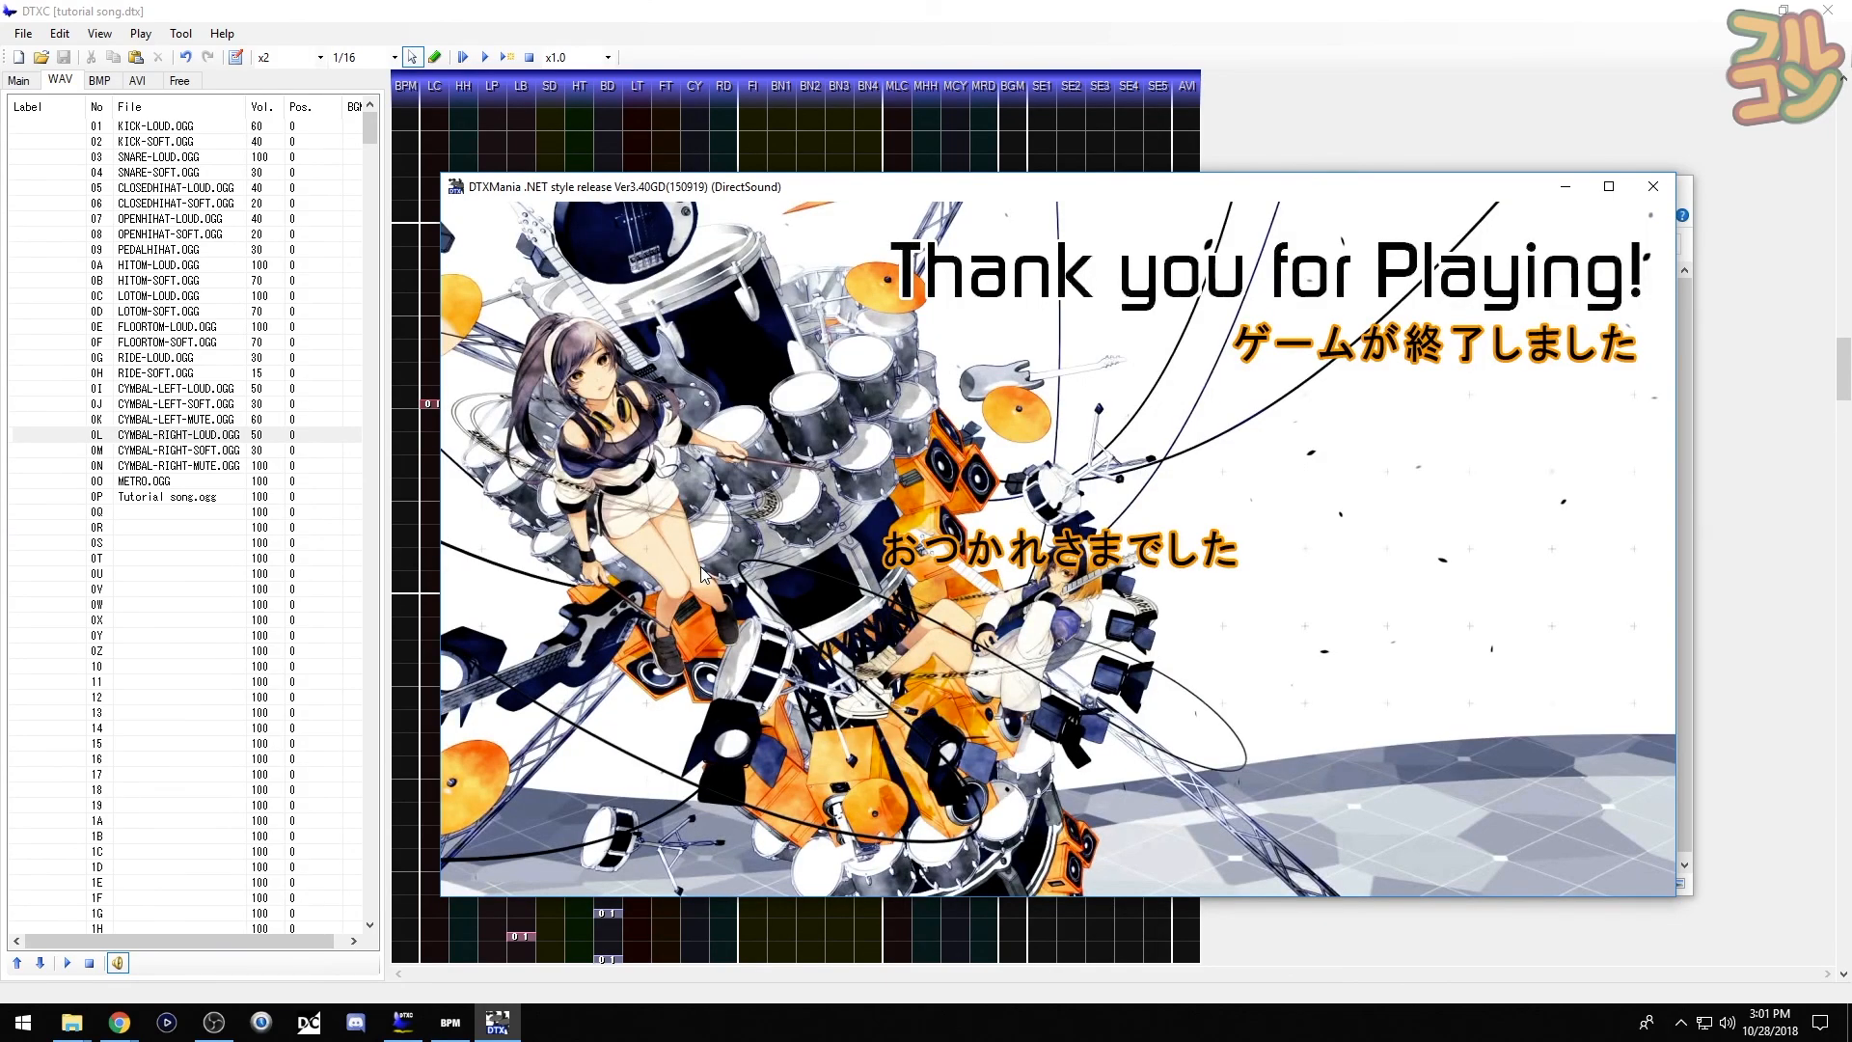